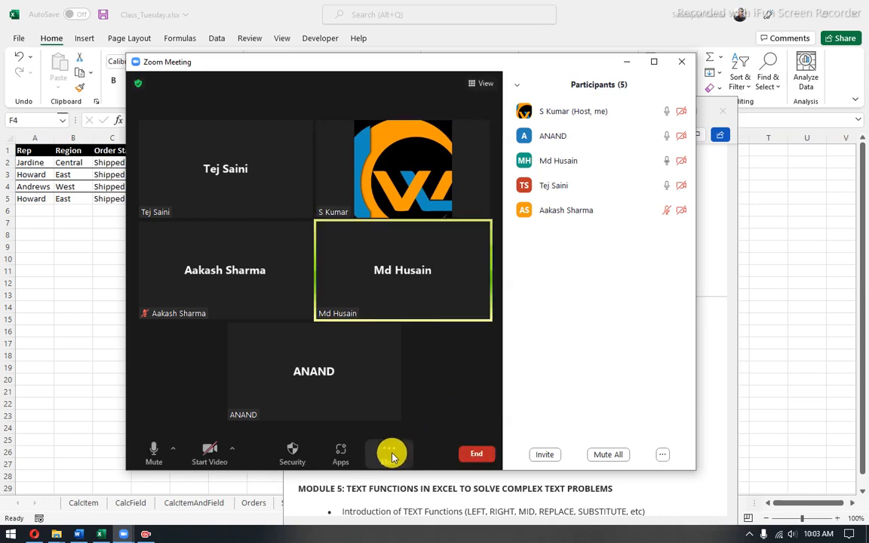
- Share Screen 1 with the Zoom meeting participants and minimize the Contents document
left_click(390, 454)
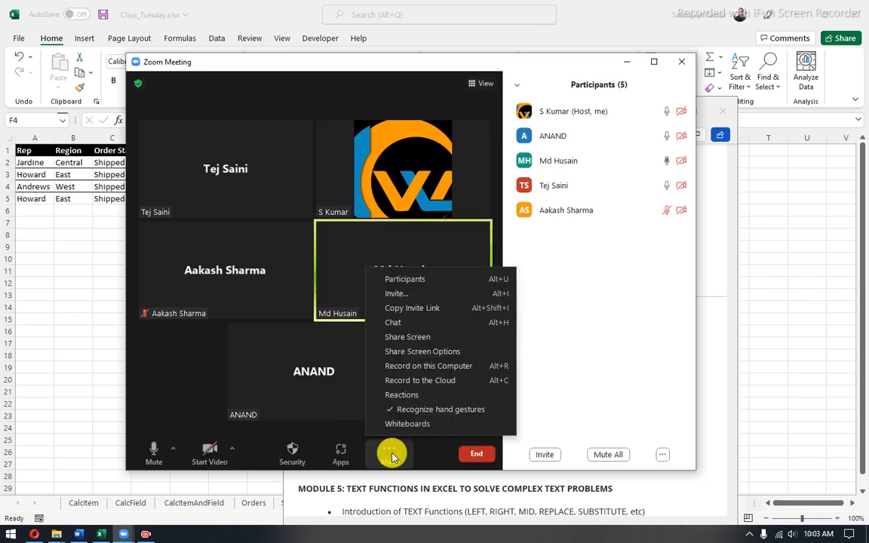
left_click(441, 337)
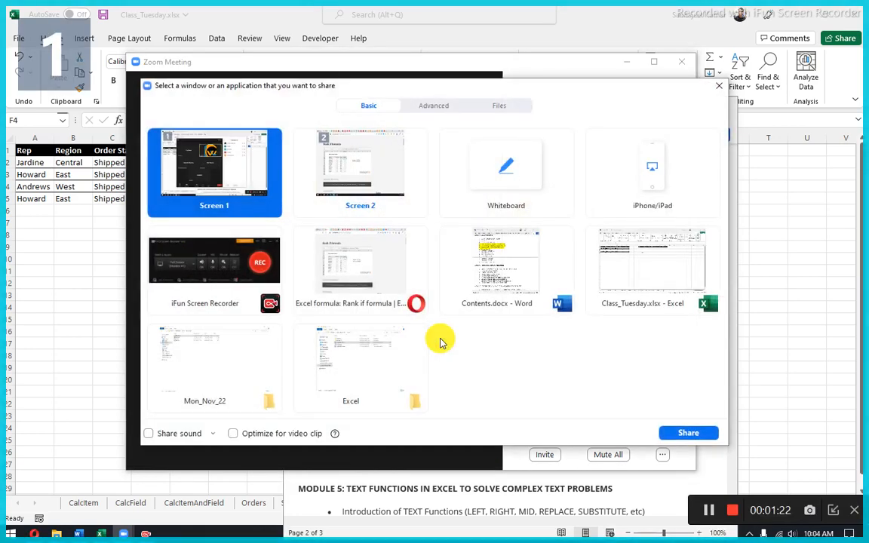
left_click(694, 433)
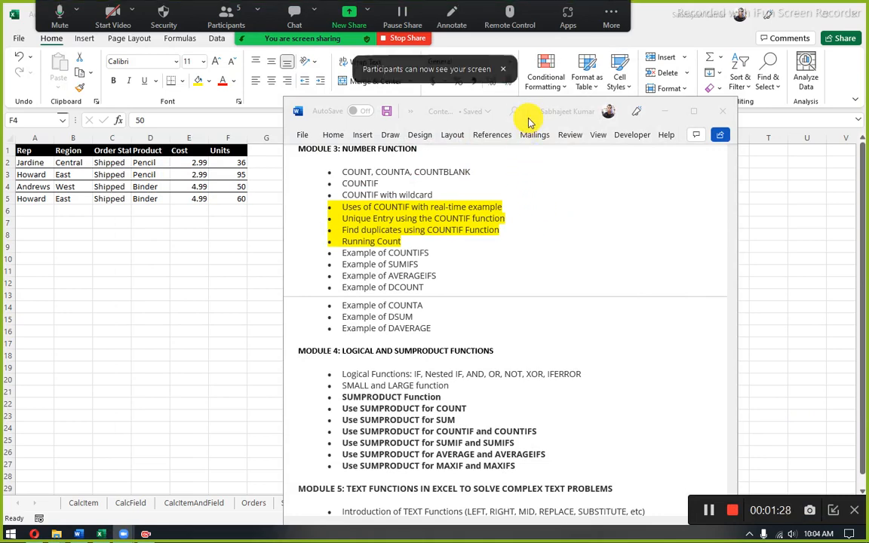
left_click(665, 111)
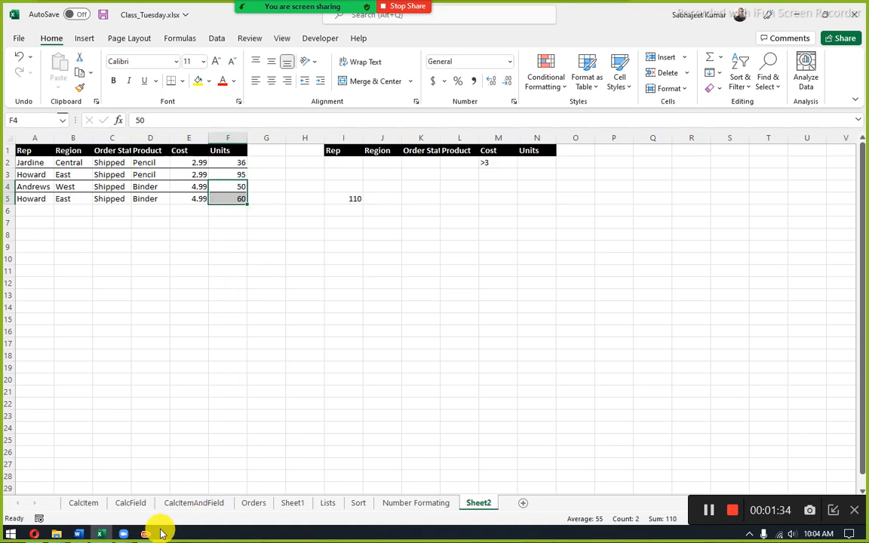
- Stop the current screen share and share Screen 1 with the Zoom meeting again
left_click(403, 7)
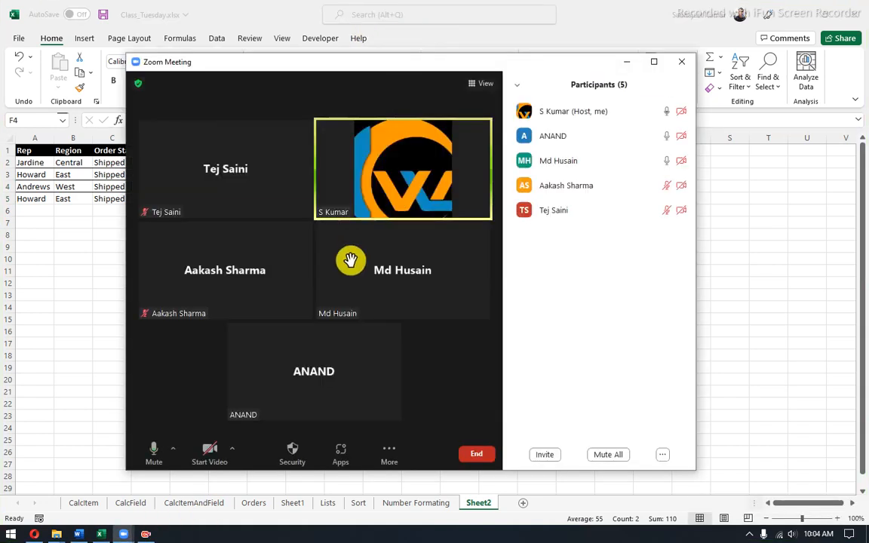
left_click(146, 532)
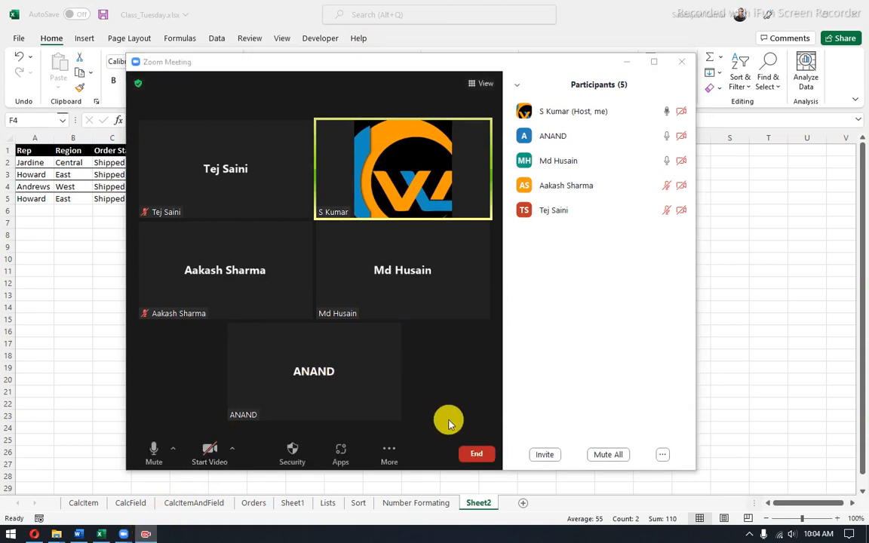
left_click(388, 451)
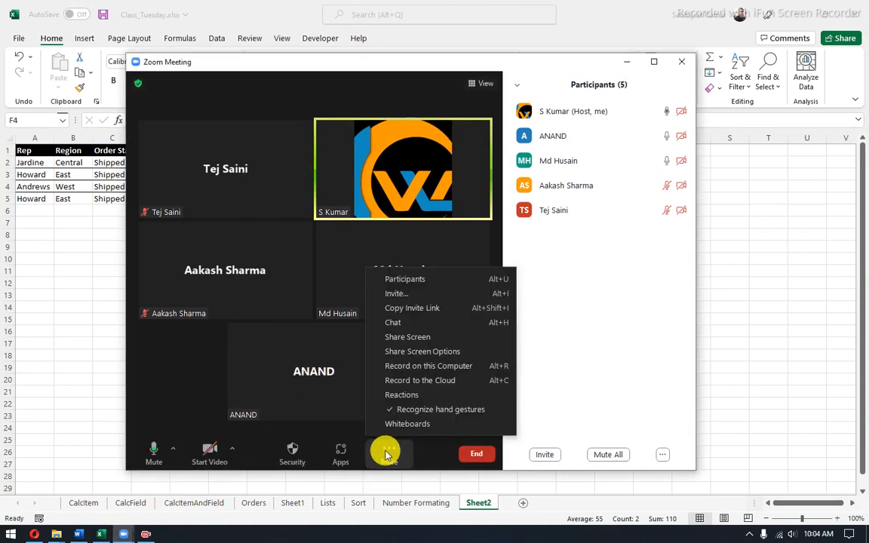
left_click(408, 337)
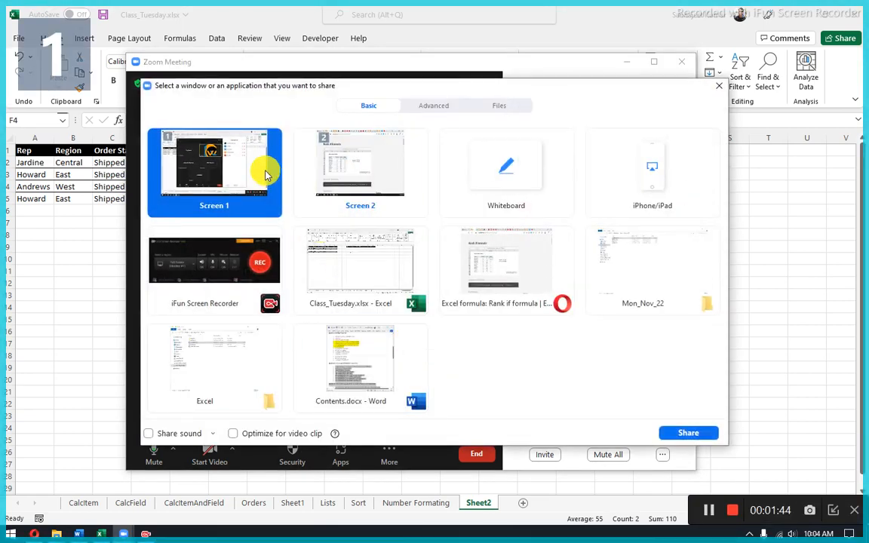
left_click(688, 432)
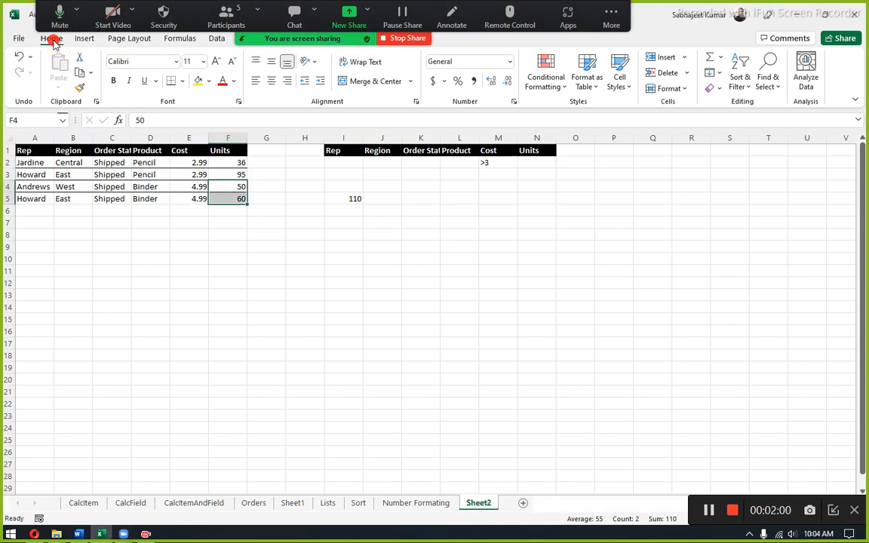
- Collapse the Excel ribbon and admit the person in the waiting room to the Zoom meeting
double_click(53, 39)
left_click(88, 245)
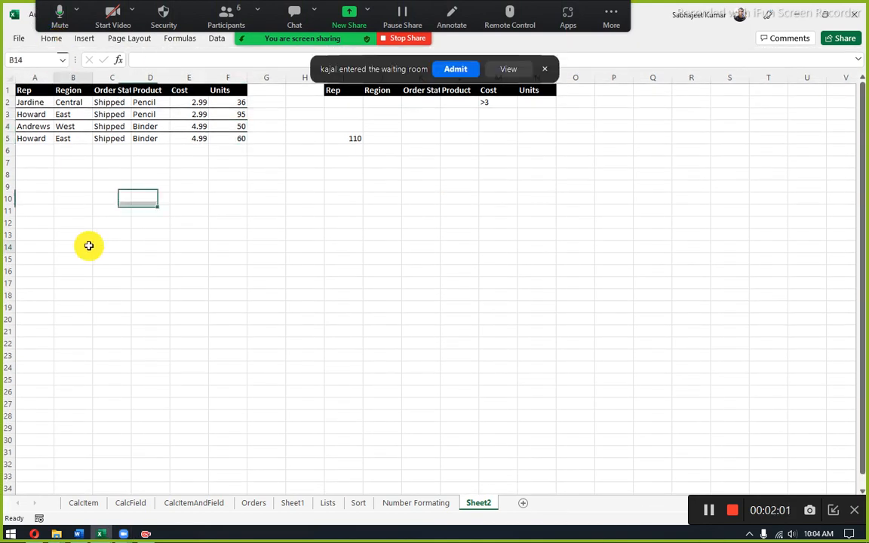
left_click(450, 69)
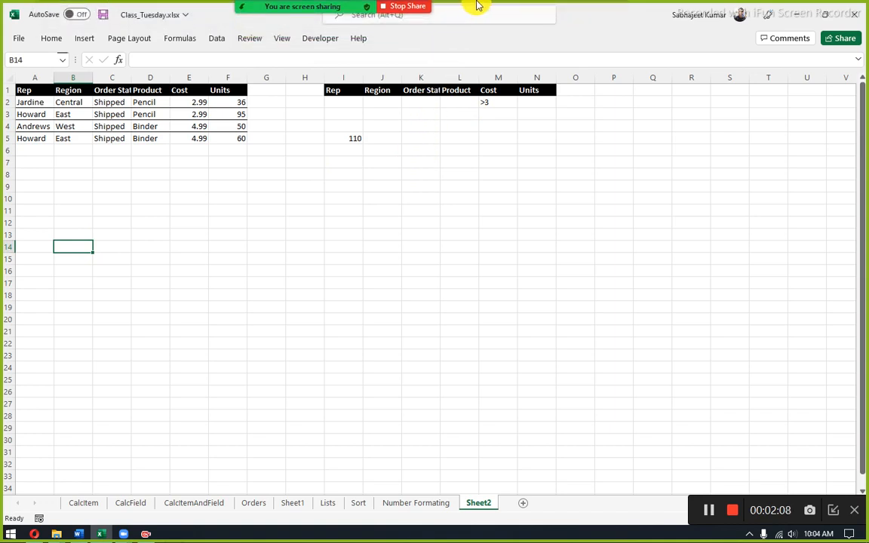
mouse_move(253, 10)
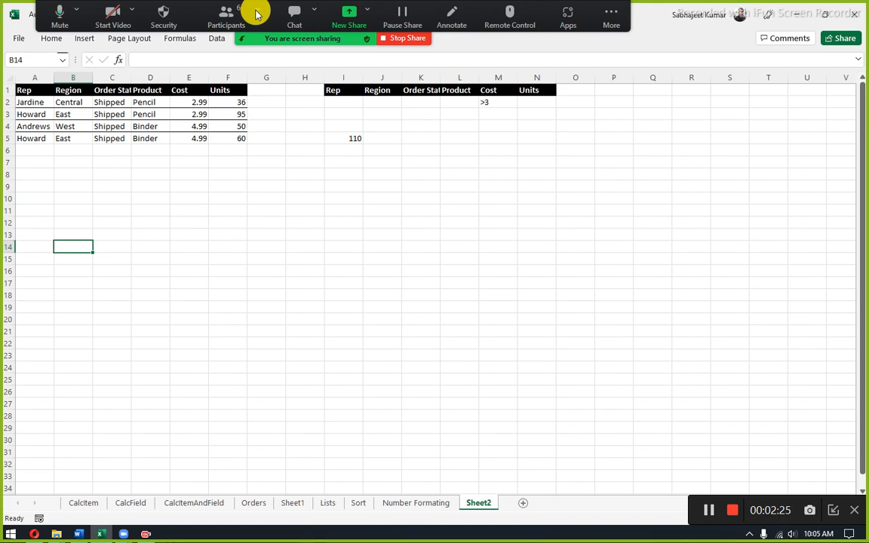
left_click(709, 510)
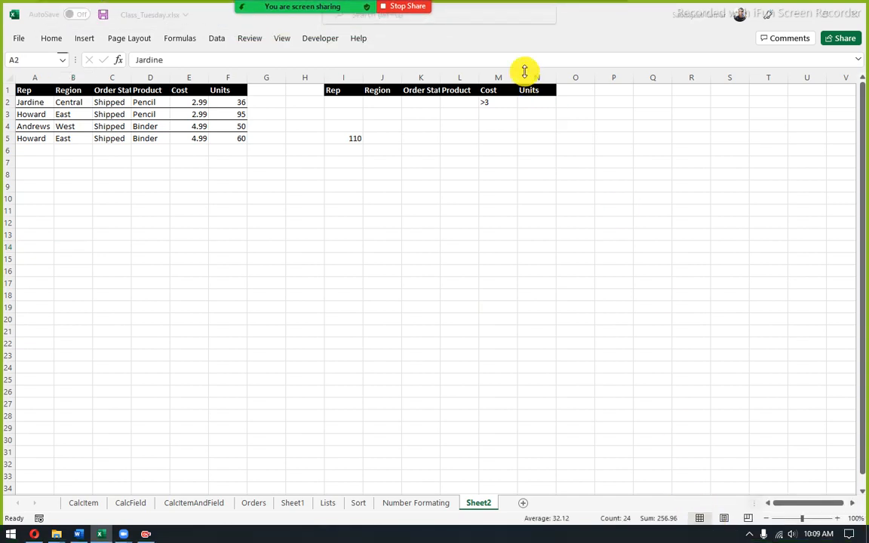
- Start recording the Zoom meeting to the cloud
mouse_move(330, 6)
left_click(608, 12)
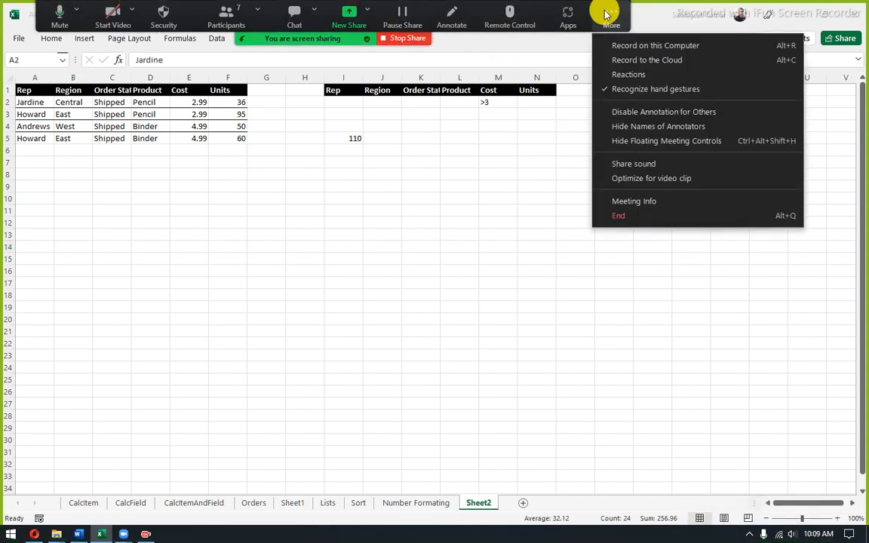
left_click(620, 61)
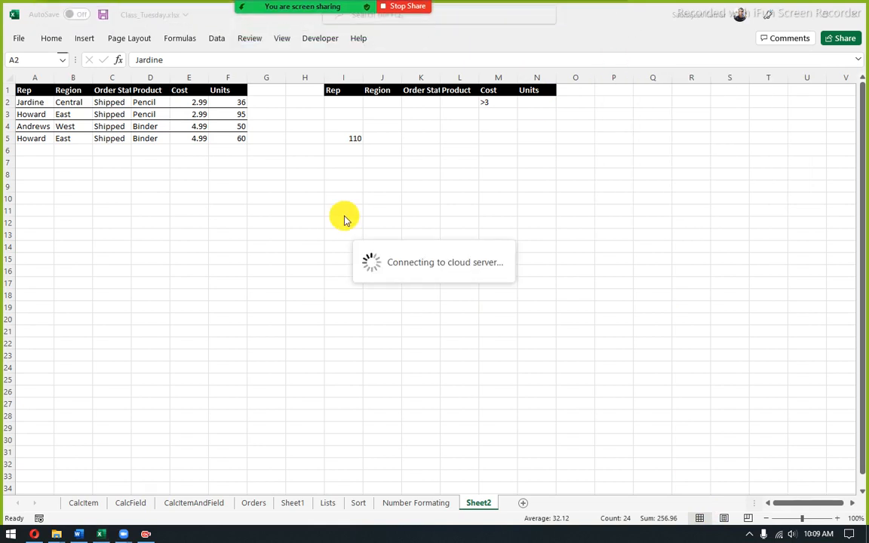
- Switch to the Contents document in Word and review the yellow-highlighted COUNTIF and Running Count topics under Module 3
left_click(78, 534)
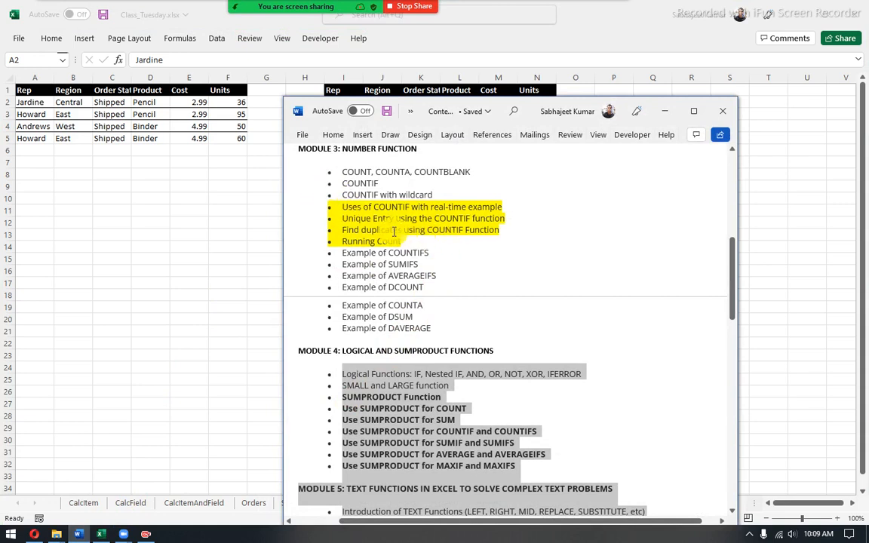
left_click_drag(405, 242, 313, 207)
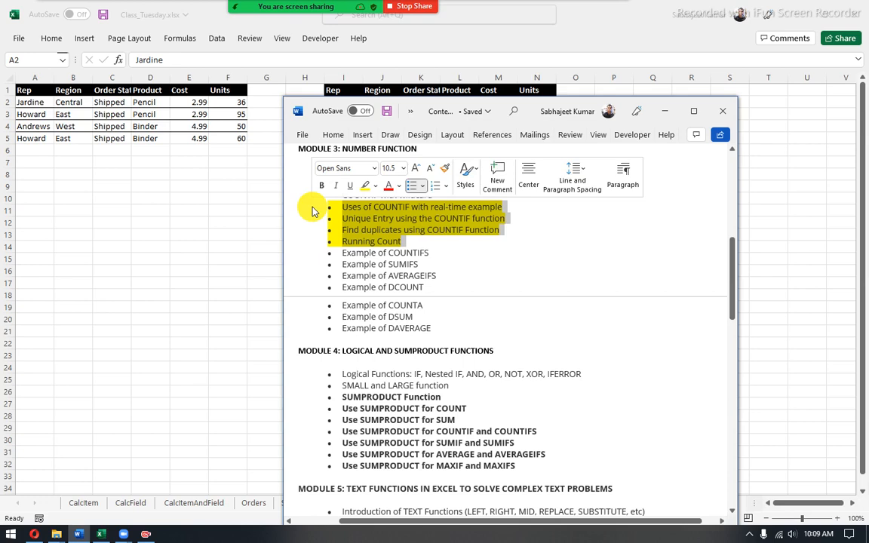
left_click(417, 240)
left_click_drag(417, 240, 308, 189)
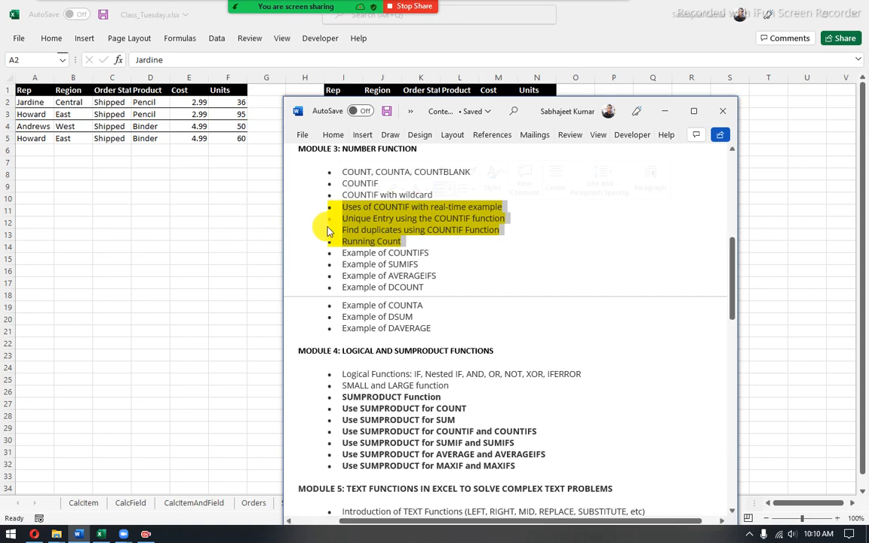
left_click(418, 244)
left_click_drag(418, 244, 317, 212)
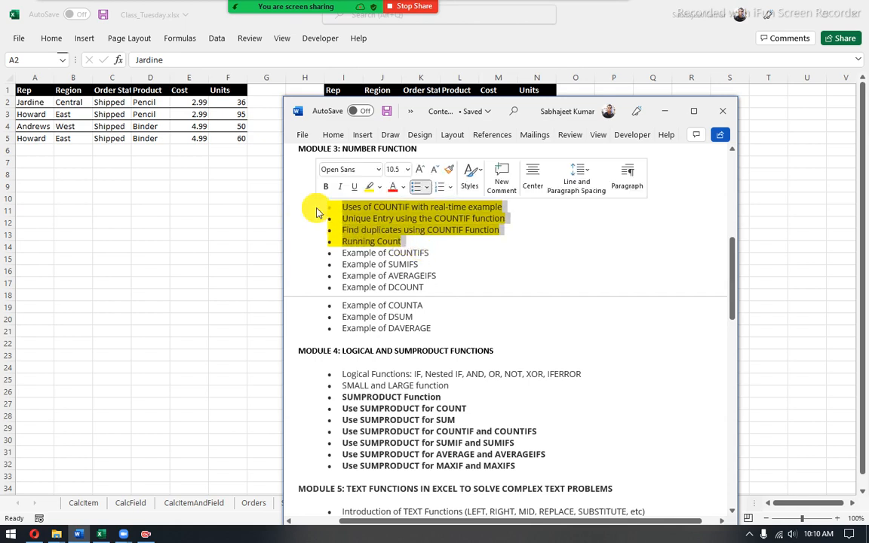
left_click(414, 242)
left_click_drag(413, 242, 328, 217)
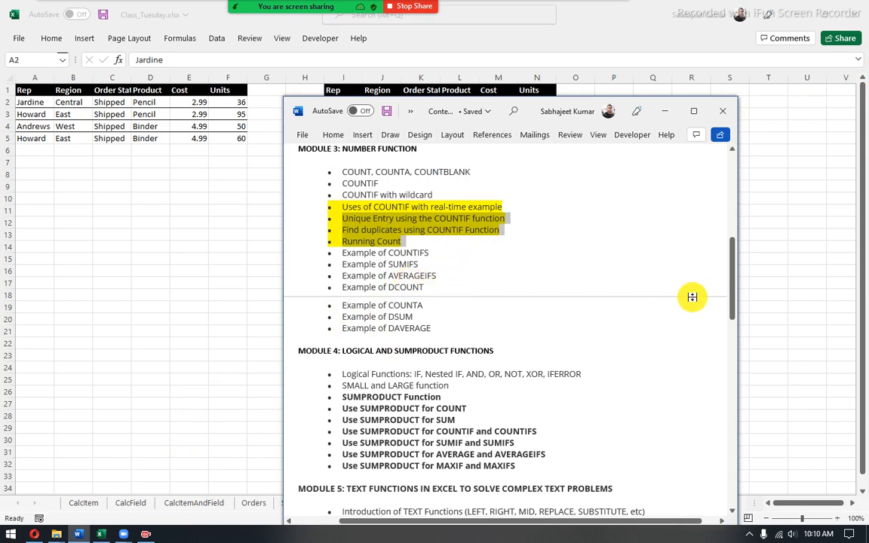
left_click(415, 241)
left_click_drag(415, 241, 323, 208)
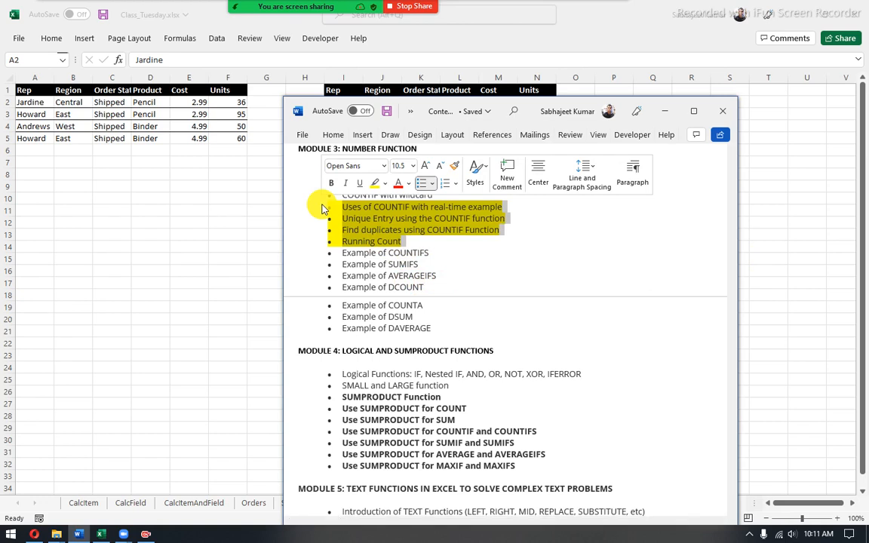
left_click(414, 240)
left_click_drag(414, 239, 332, 208)
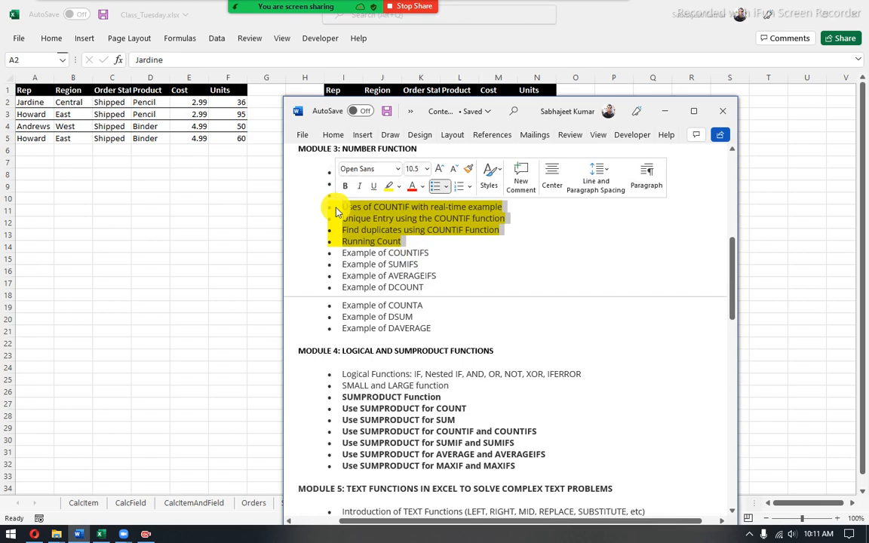
left_click(414, 240)
left_click_drag(414, 240, 296, 190)
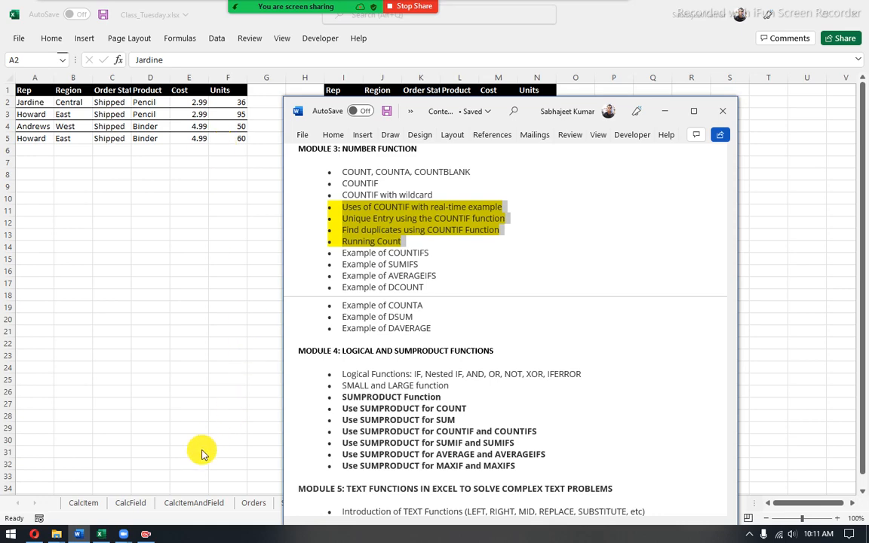
- Switch back to the Class_Tuesday workbook, copy the order data in A1:H24 of Sheet1, and add a new worksheet after Sheet2
left_click(214, 343)
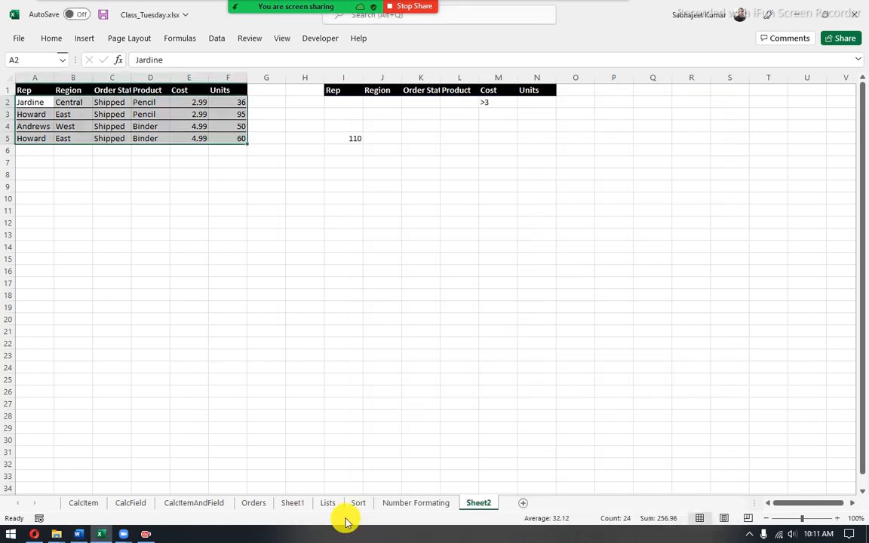
left_click(219, 504)
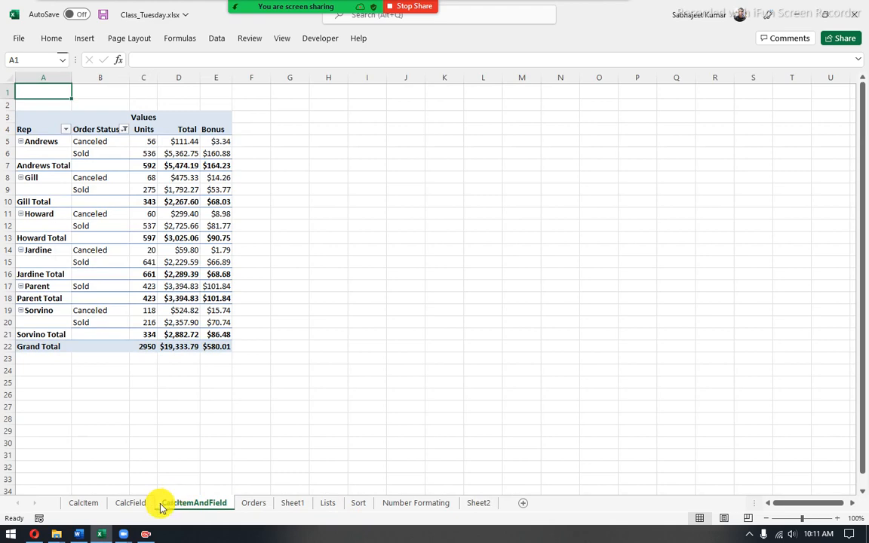
left_click(135, 504)
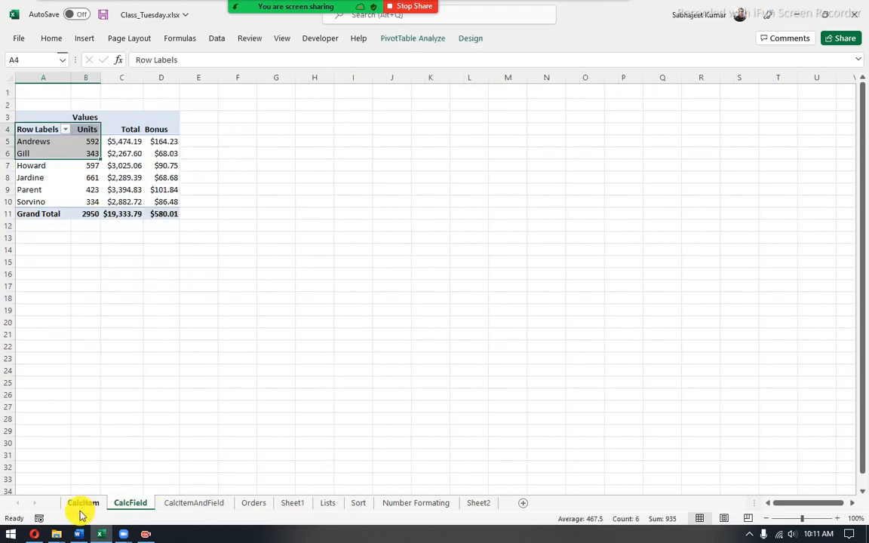
left_click(78, 504)
left_click(283, 505)
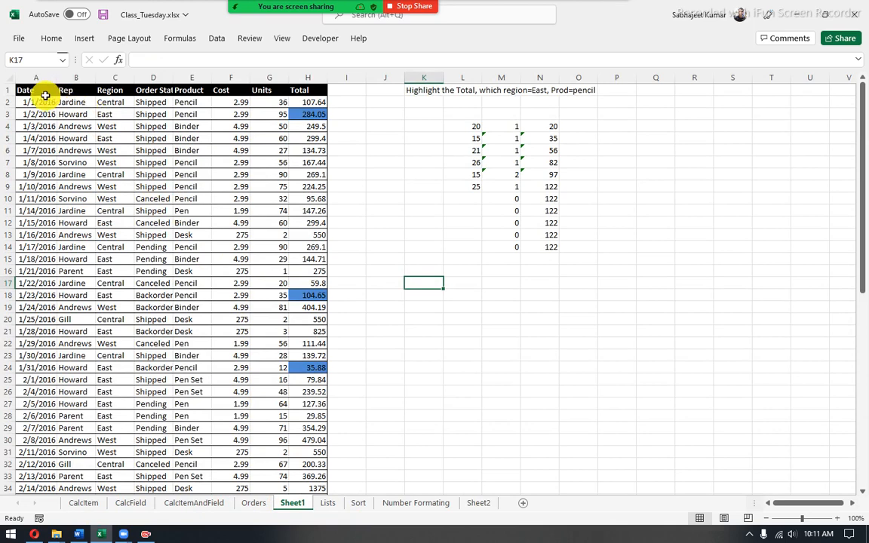
left_click_drag(36, 90, 307, 365)
key("ctrl+c")
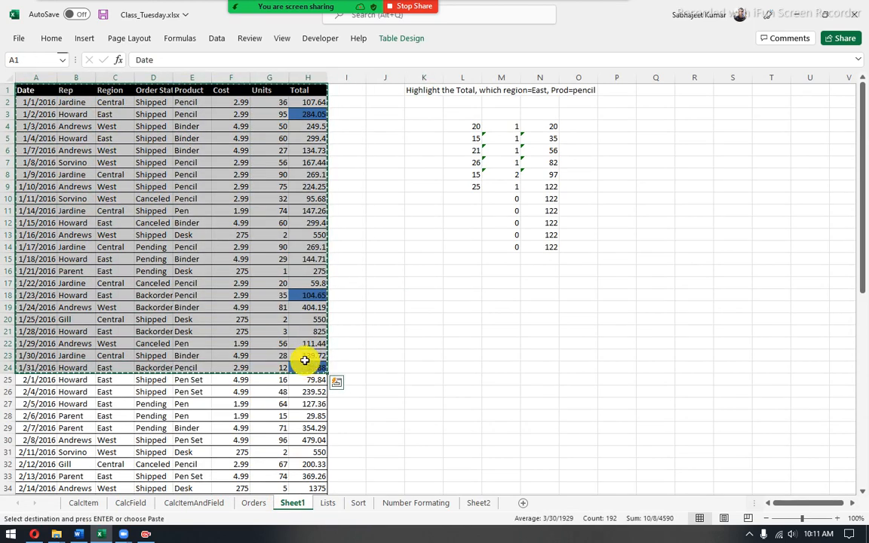
left_click(478, 503)
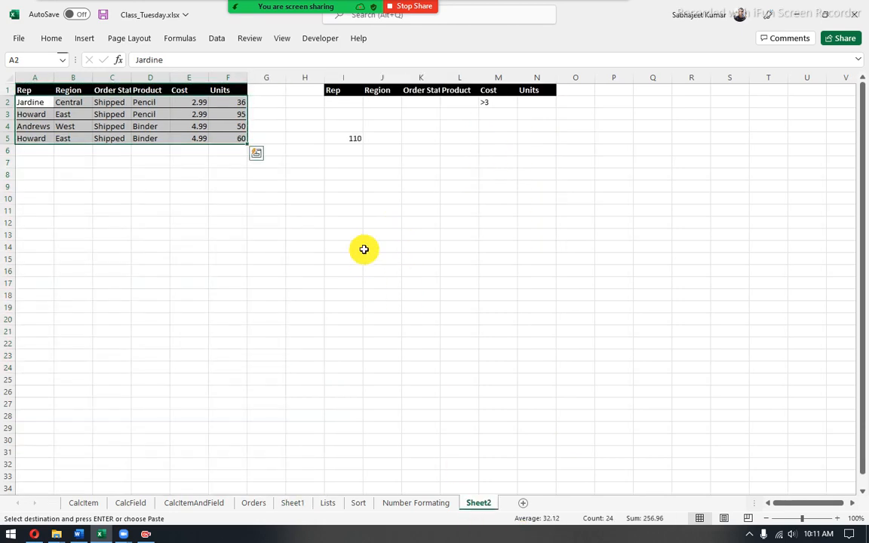
left_click(525, 502)
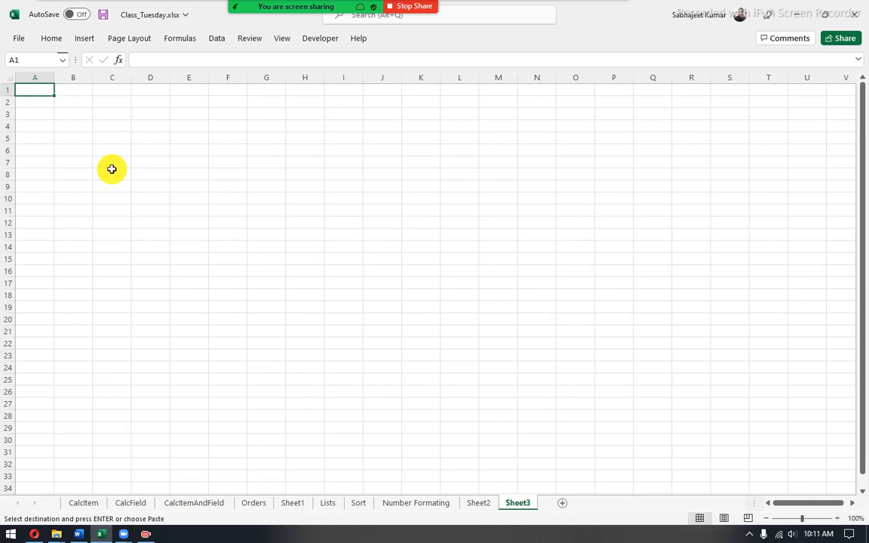
- Try a regular paste of the copied order data at A1, inspect the Total column's formulas, and undo the paste
key("ctrl+v")
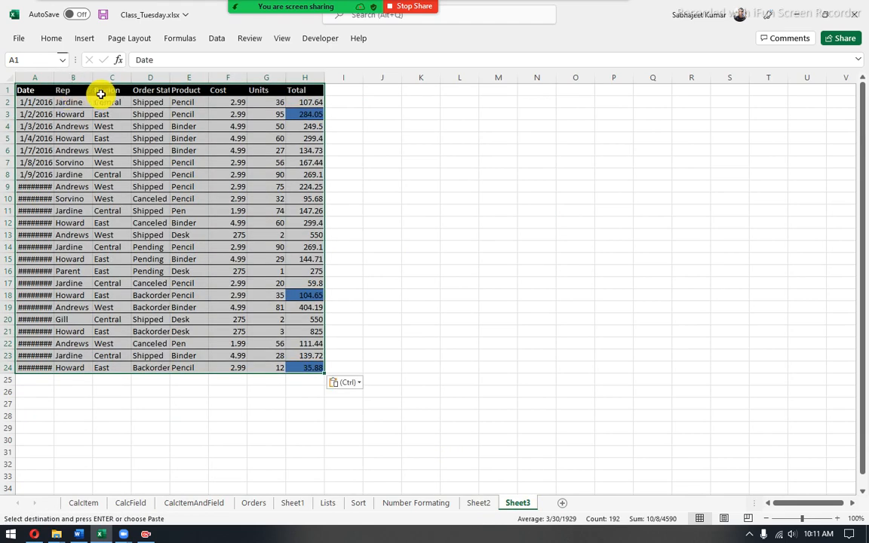
left_click(309, 114)
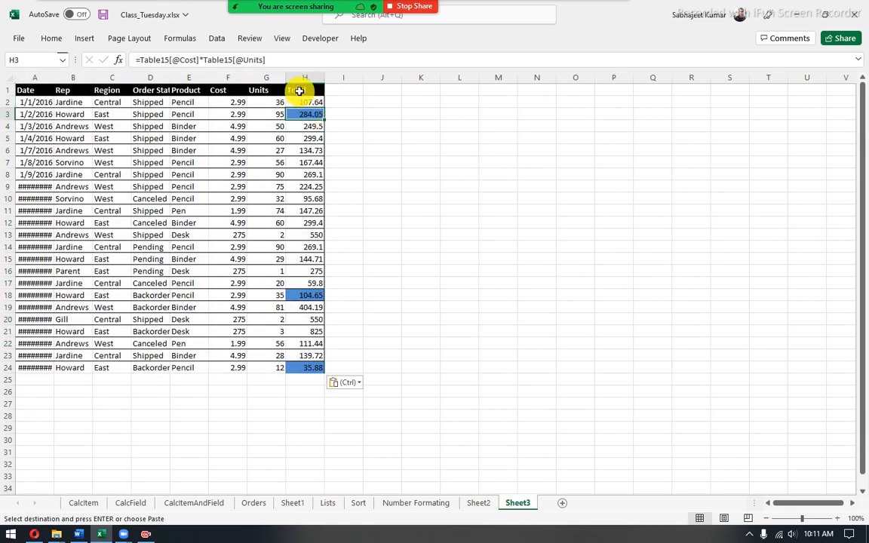
left_click_drag(306, 103, 310, 371)
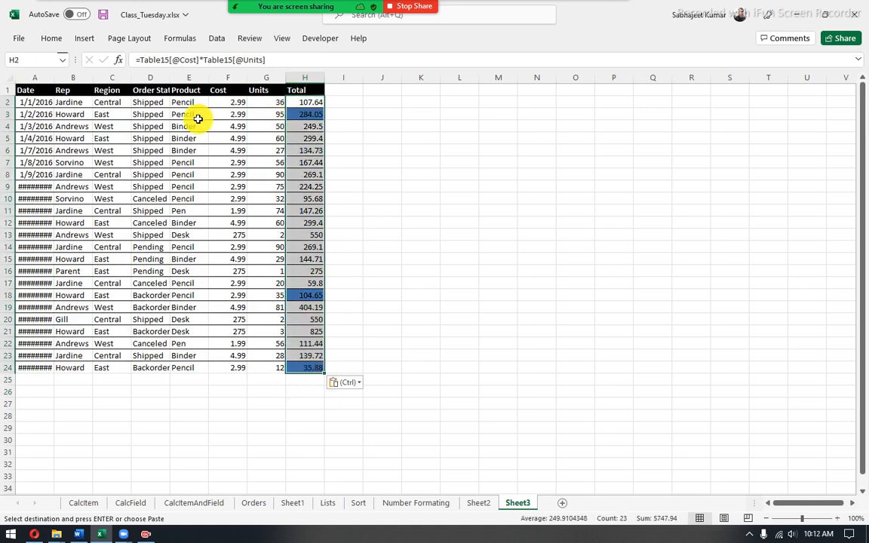
key("ctrl+z")
- Paste the copied order data at A1 of Sheet3 as values only and bold the header row A1:H1
left_click(35, 89)
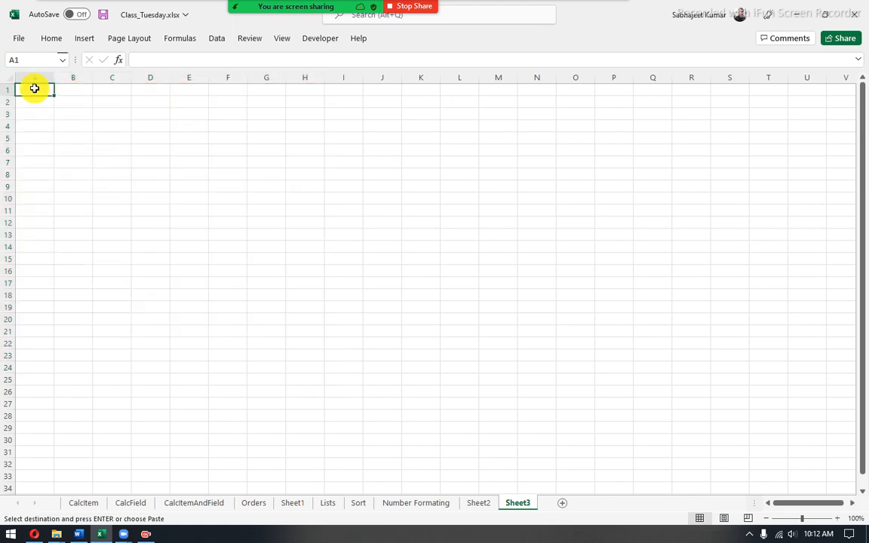
key("ctrl+alt+v")
key("v")
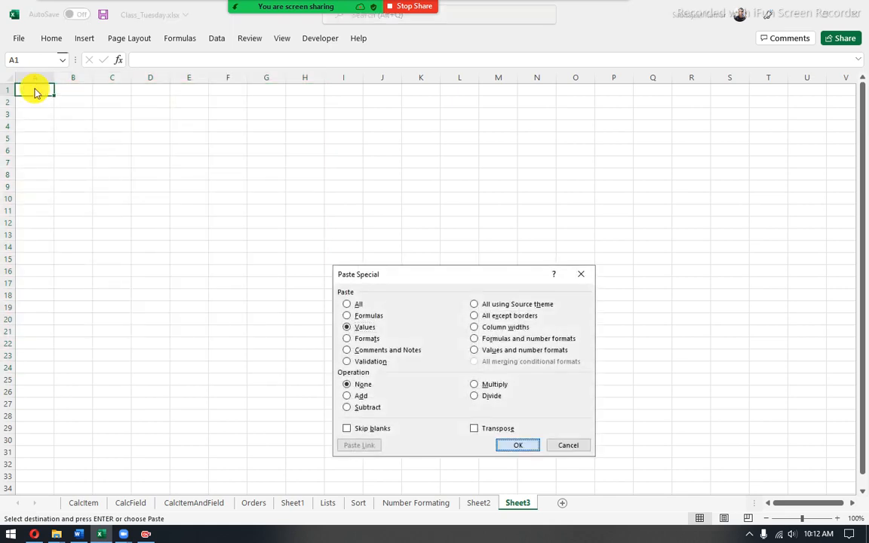
key("Return")
left_click_drag(34, 89, 287, 88)
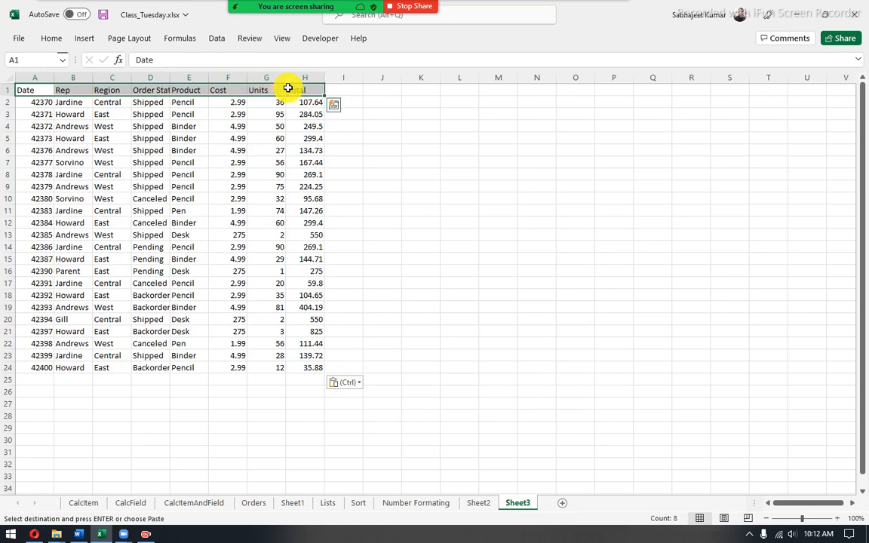
key("Escape")
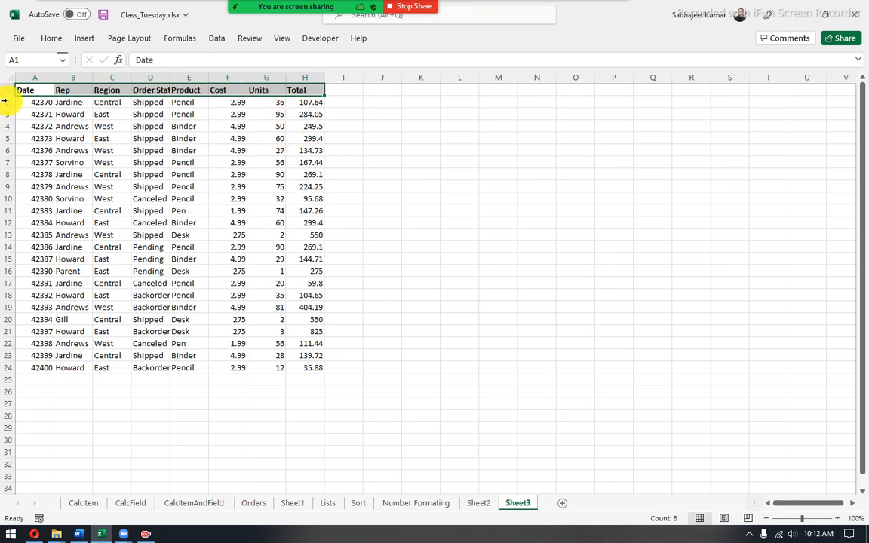
- Format the date values in A2:B24 as Short Date and collapse the ribbon
left_click_drag(35, 101, 63, 366)
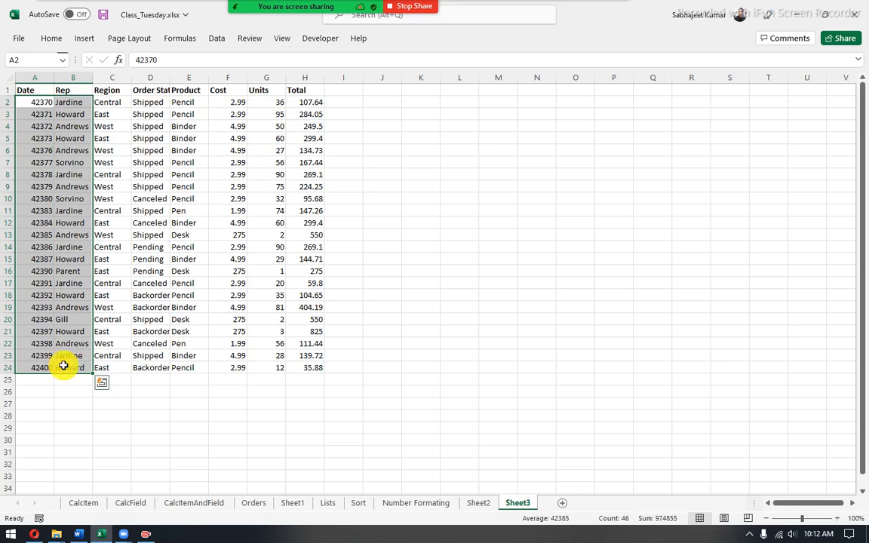
double_click(53, 38)
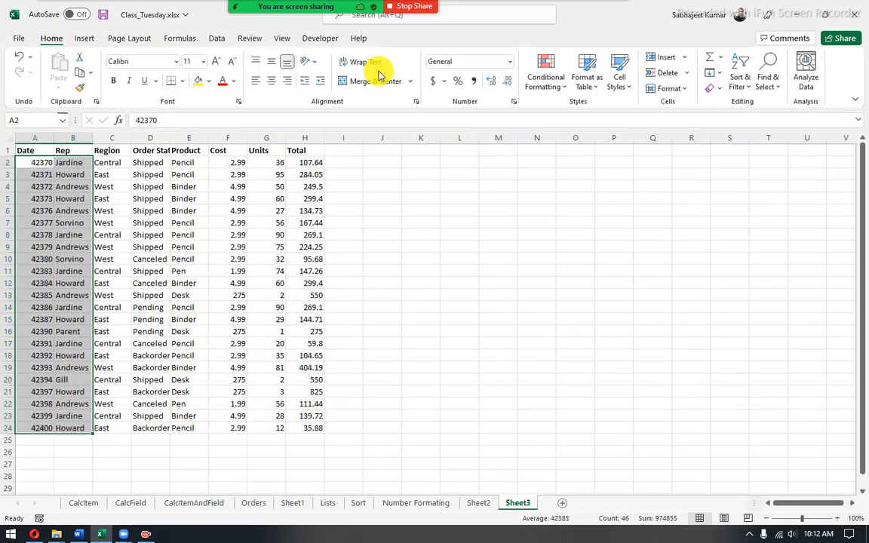
left_click(511, 59)
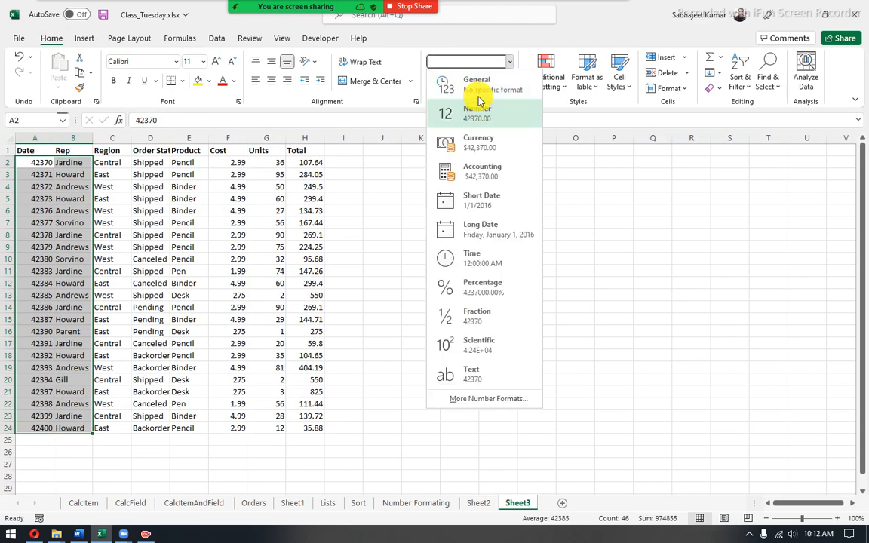
left_click(483, 197)
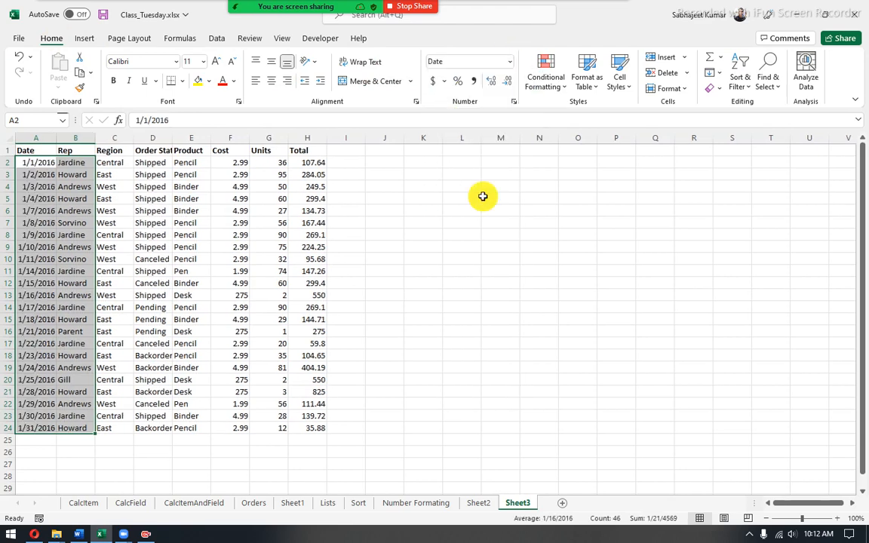
left_click(373, 185)
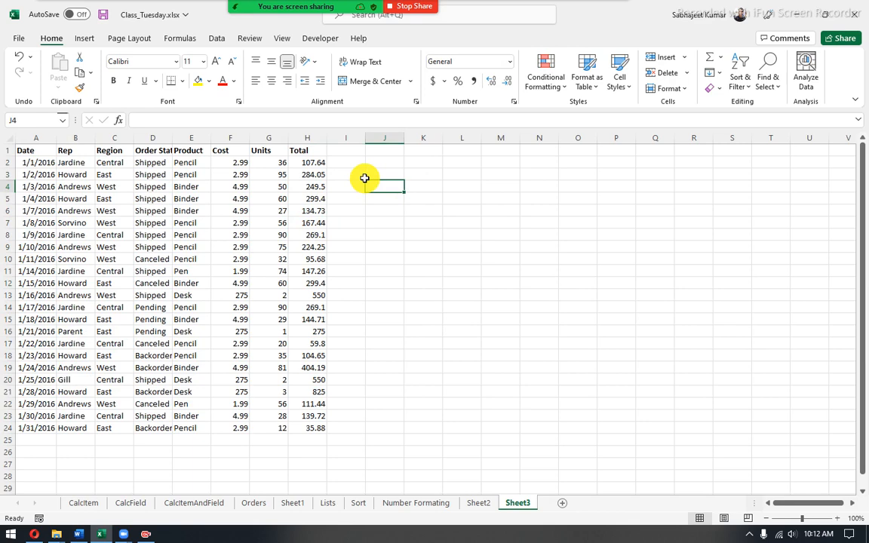
key("ctrl+F1")
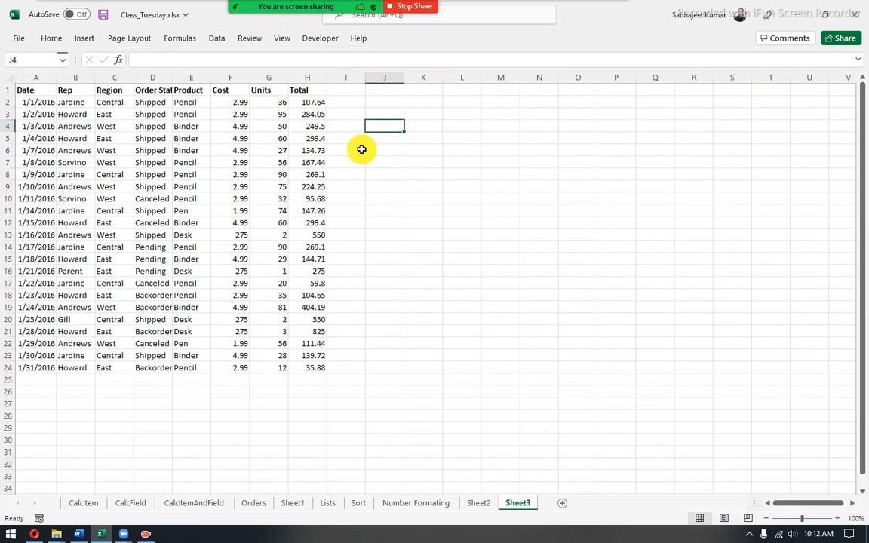
- Examine the values in the Units column G2:G24 and the Total column H2:H24
left_click(285, 307)
left_click(275, 114)
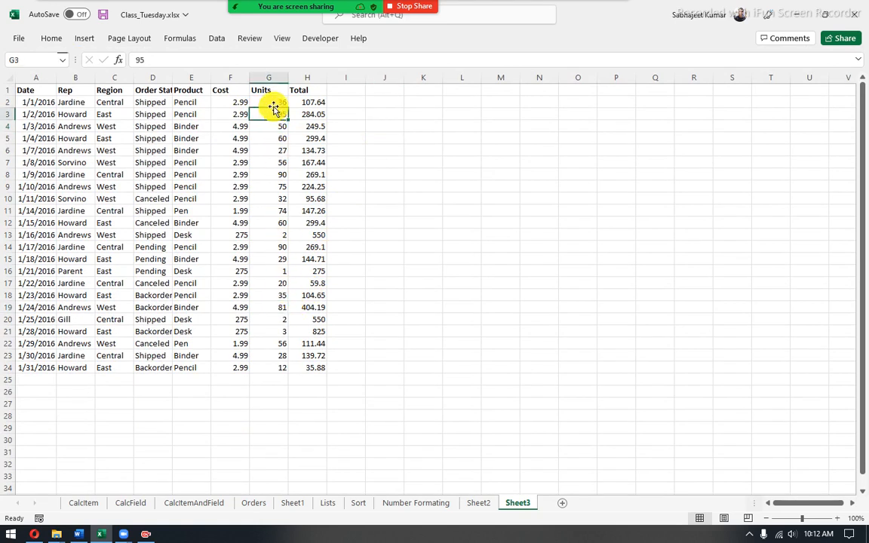
left_click_drag(277, 104, 286, 368)
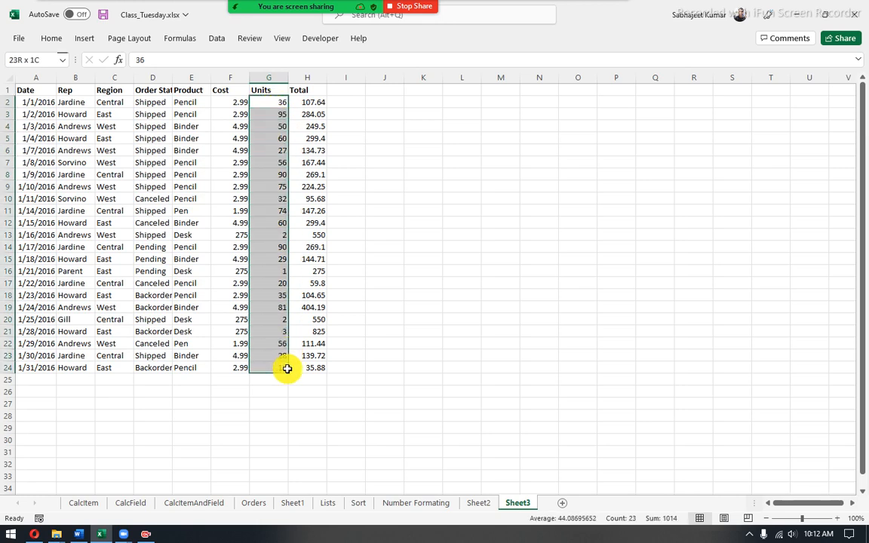
left_click(274, 114)
left_click_drag(307, 107, 324, 370)
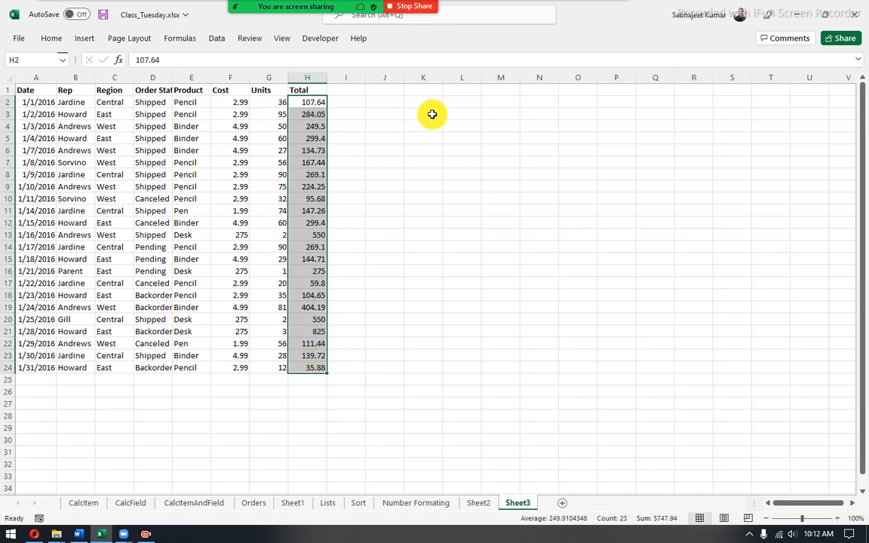
left_click(429, 100)
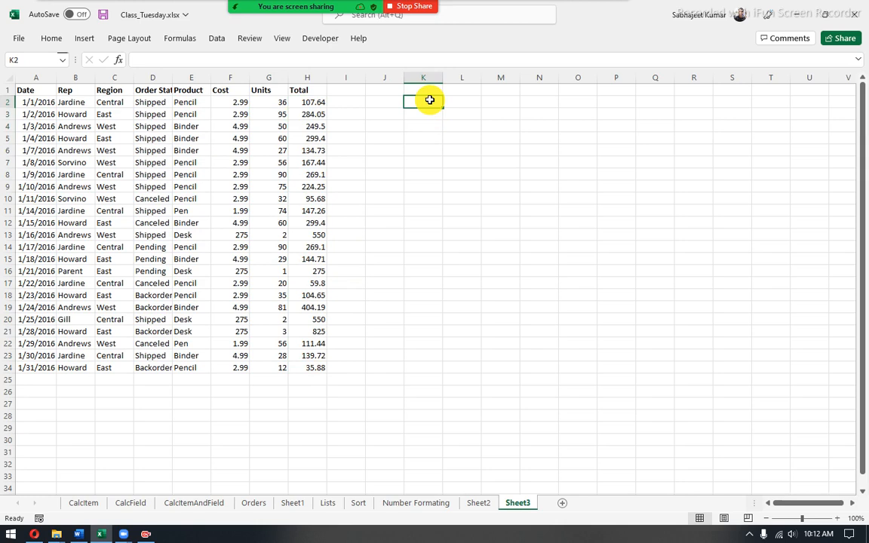
left_click_drag(278, 100, 287, 362)
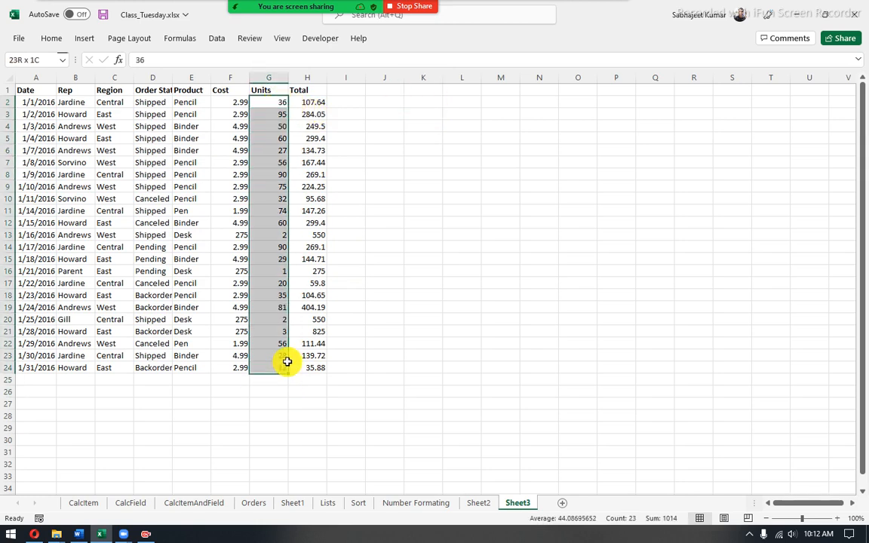
- Start a LARGE formula in K2 with the Units range G2:G24 as its array argument
left_click(412, 103)
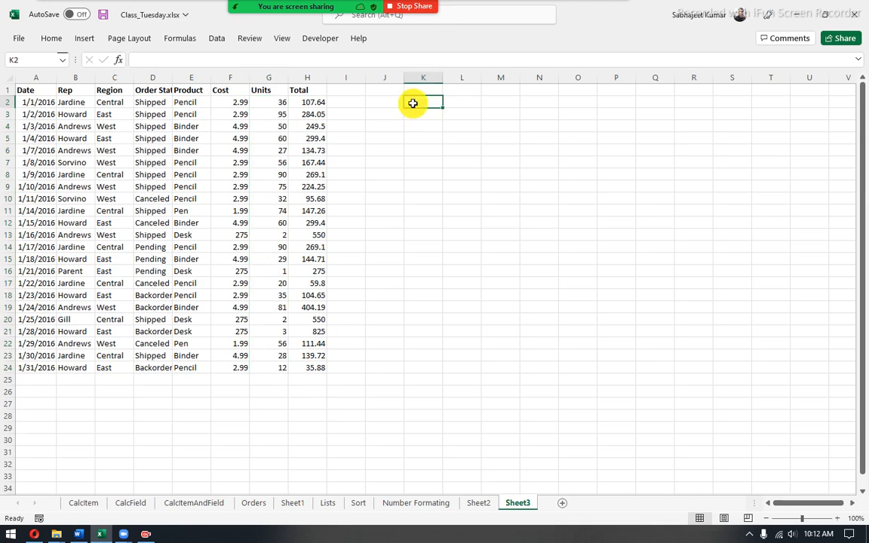
type("=lar")
key("Tab")
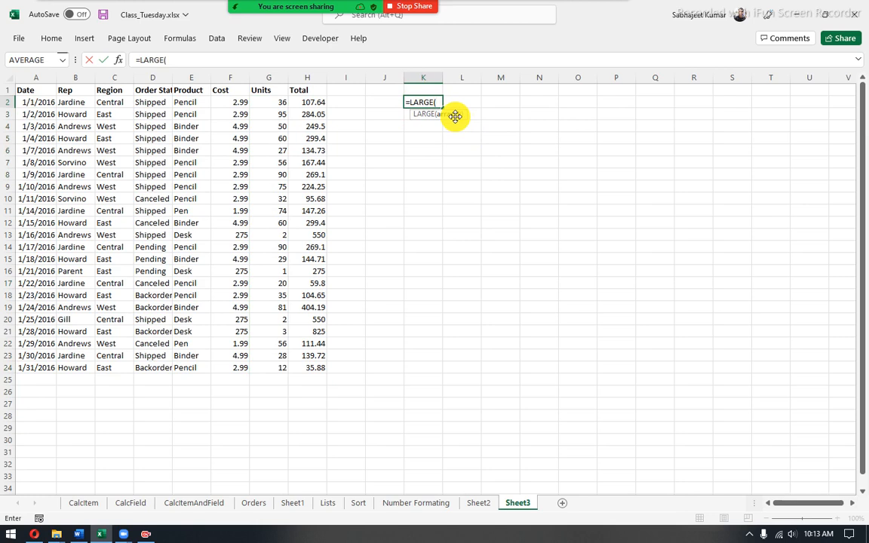
left_click(280, 104)
left_click_drag(279, 103, 264, 366)
type(",")
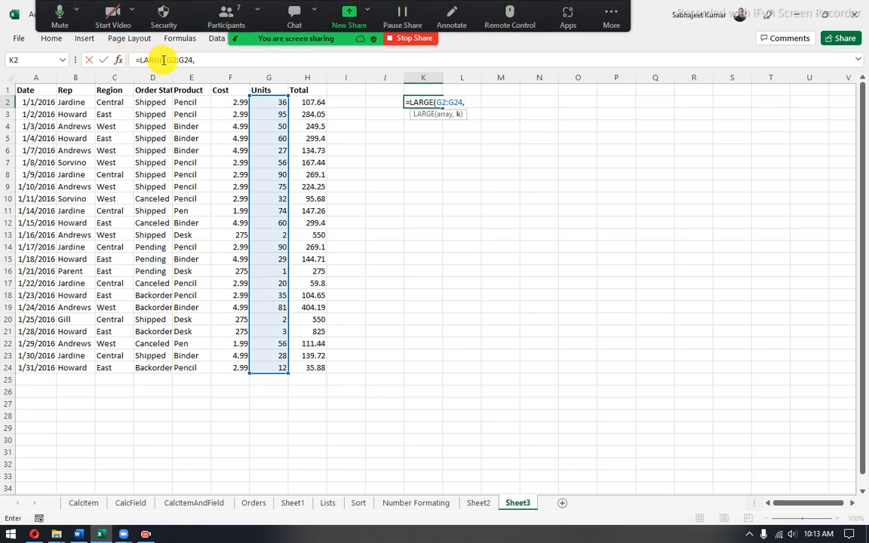
- Evaluate the G2:G24 argument of the LARGE formula into its array values and compare them with the Units column
left_click_drag(167, 59, 195, 61)
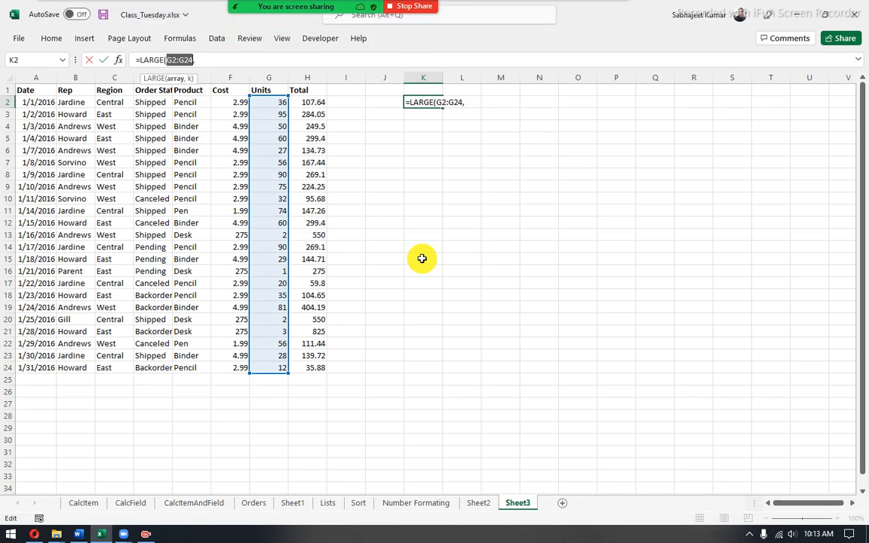
key("F9")
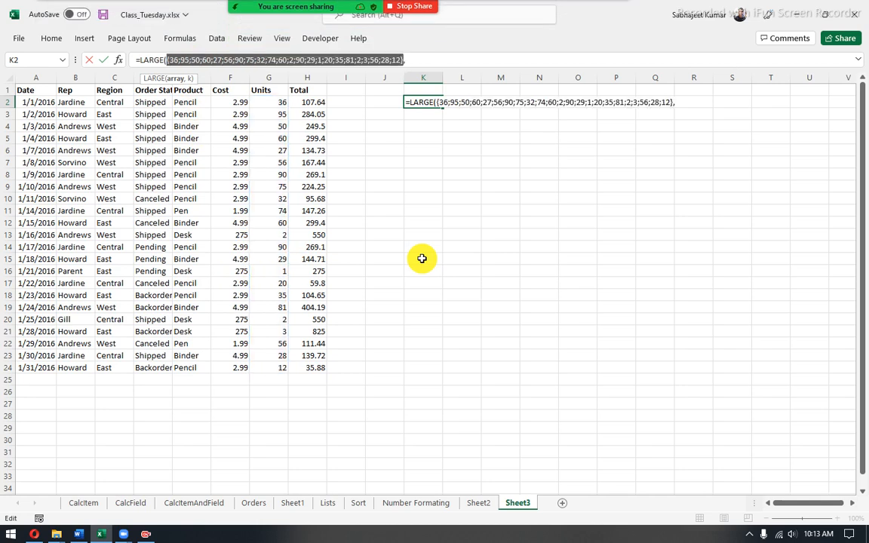
left_click(178, 61)
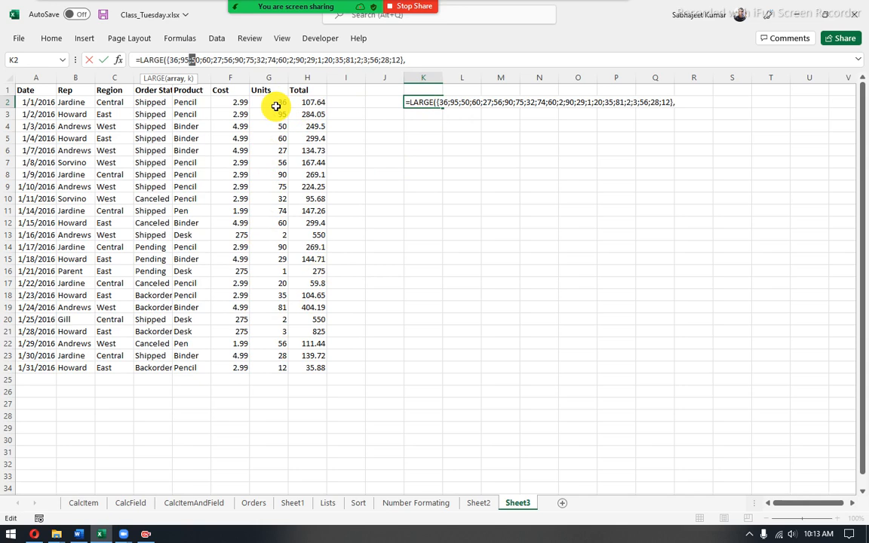
key("Escape")
left_click_drag(283, 103, 764, 102)
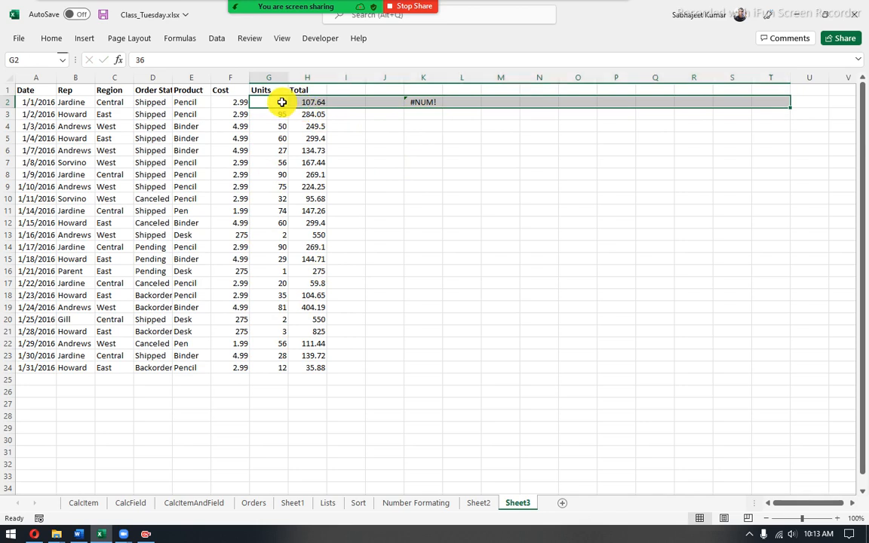
left_click_drag(282, 103, 260, 322)
- Replace the formula in K2 with =LARGE(G2:G24,2) to find the second-largest Units value
left_click(414, 103)
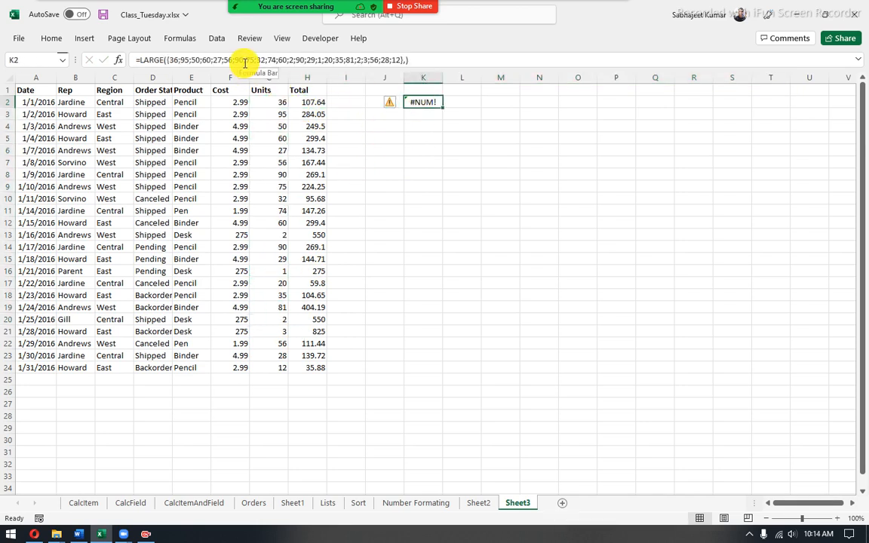
key("Delete")
type("=lar")
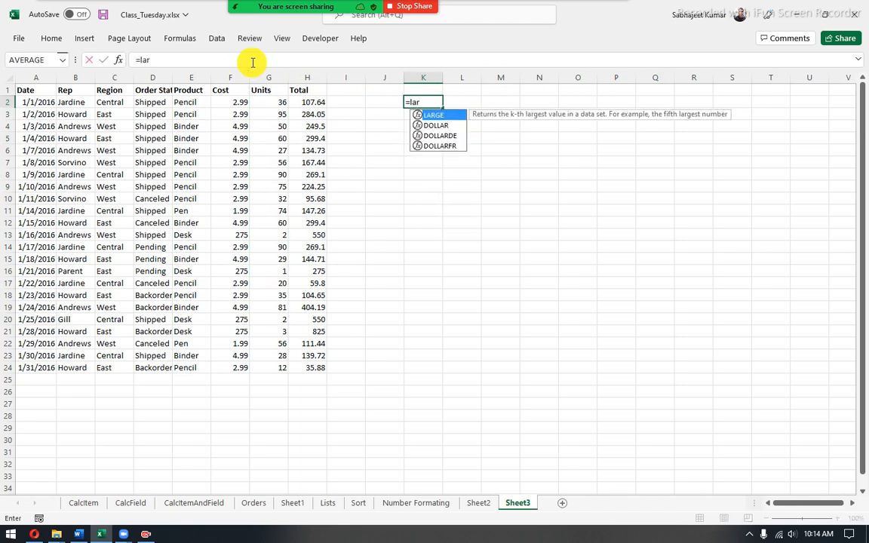
key("Tab")
left_click_drag(271, 102, 269, 372)
type(",2")
key("Return")
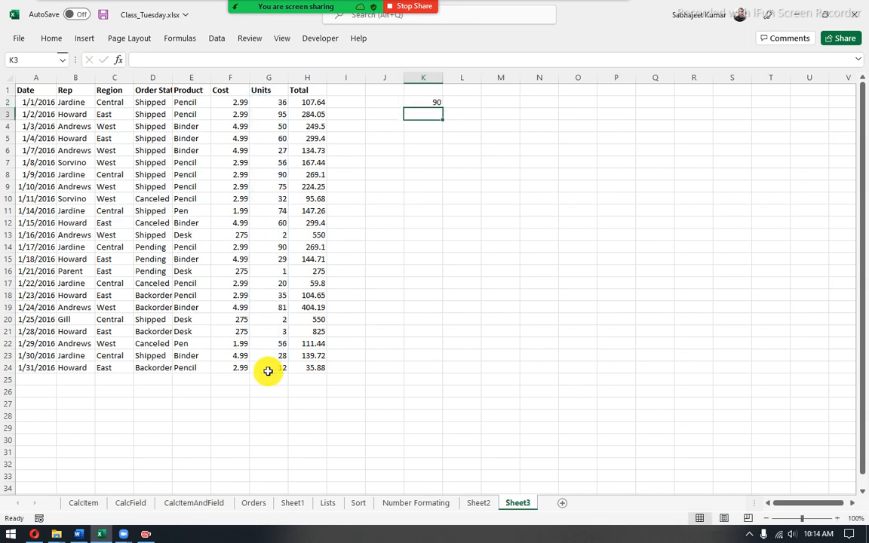
- Check the LARGE result in K2 against the Units column and change the first Units value in G2 to 100
left_click(410, 100)
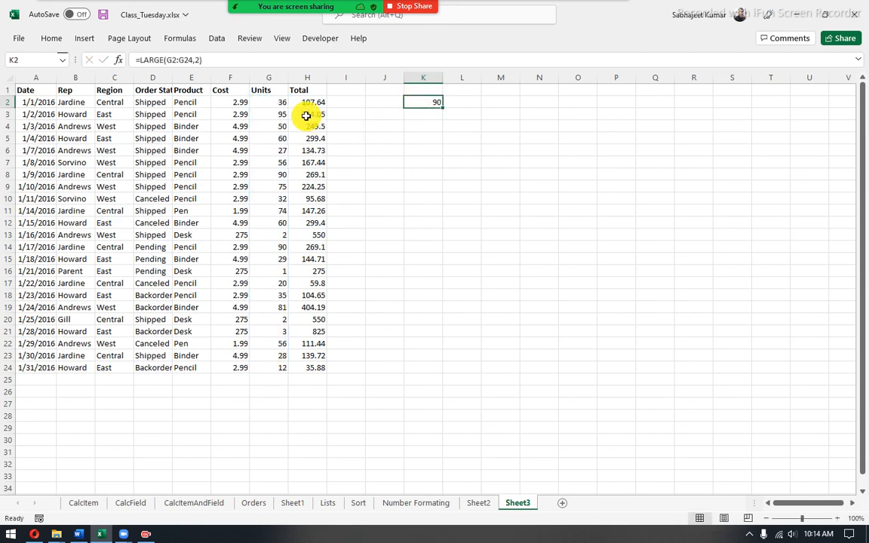
left_click(286, 111)
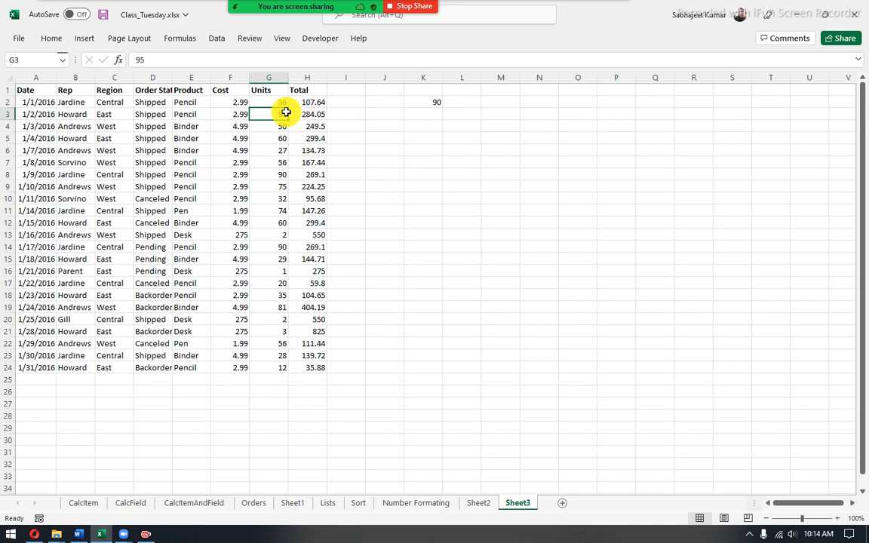
left_click(272, 176)
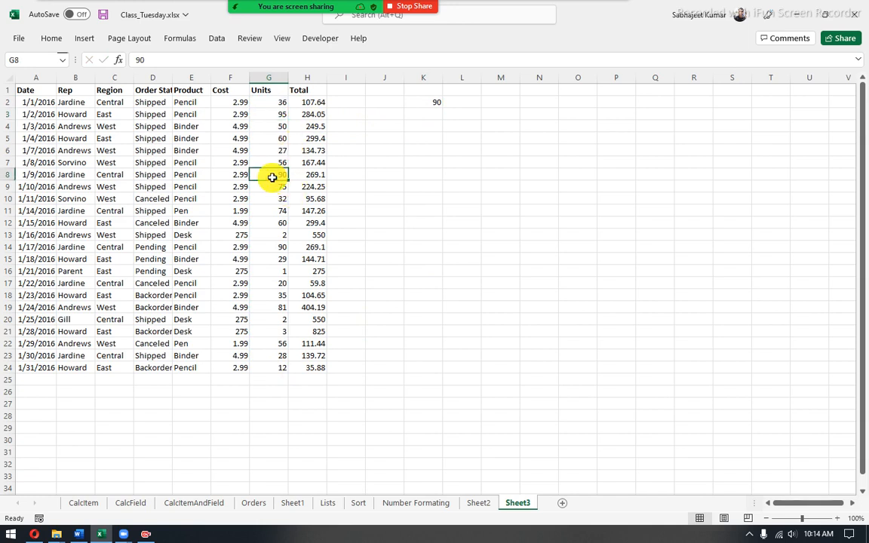
left_click(281, 102)
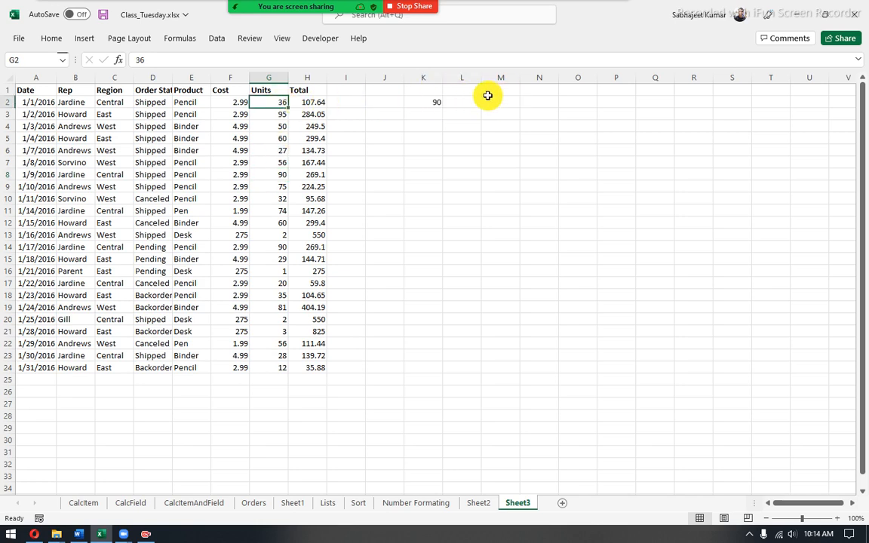
type("100")
key("Return")
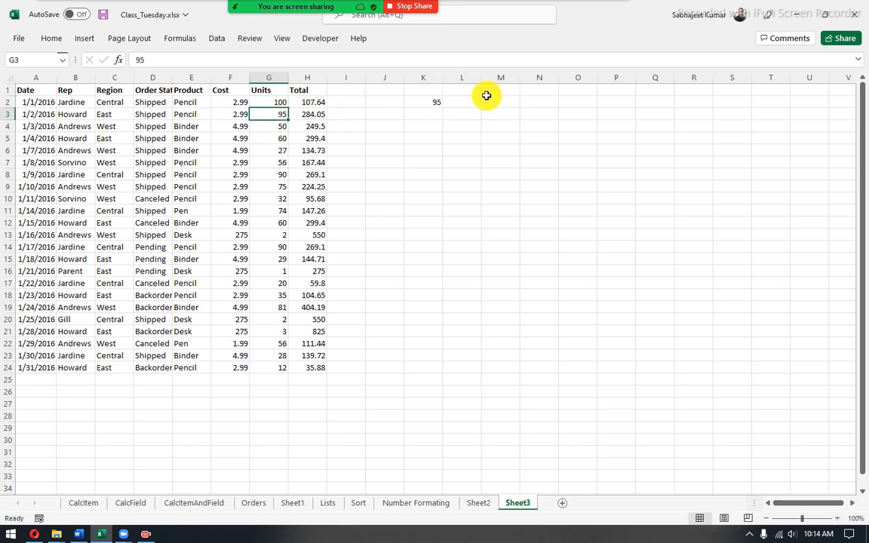
left_click(423, 102)
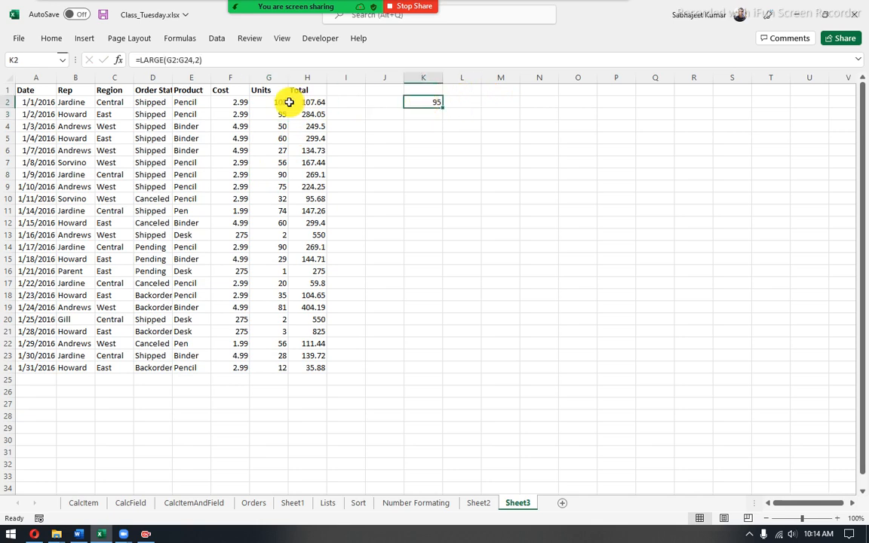
left_click(285, 102)
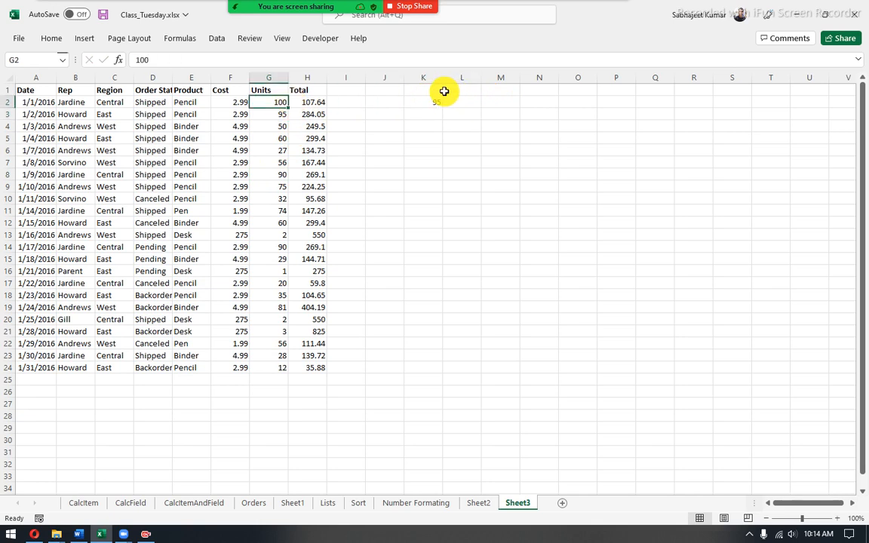
- Calculate the first Total in H2 with =G2*F2 and select the Total cells down to H24
left_click(307, 105)
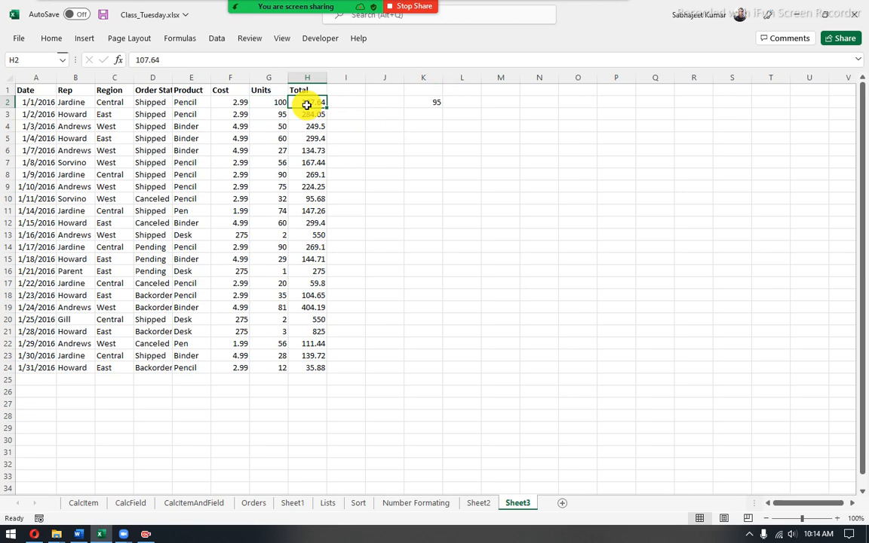
type("=")
key("Left")
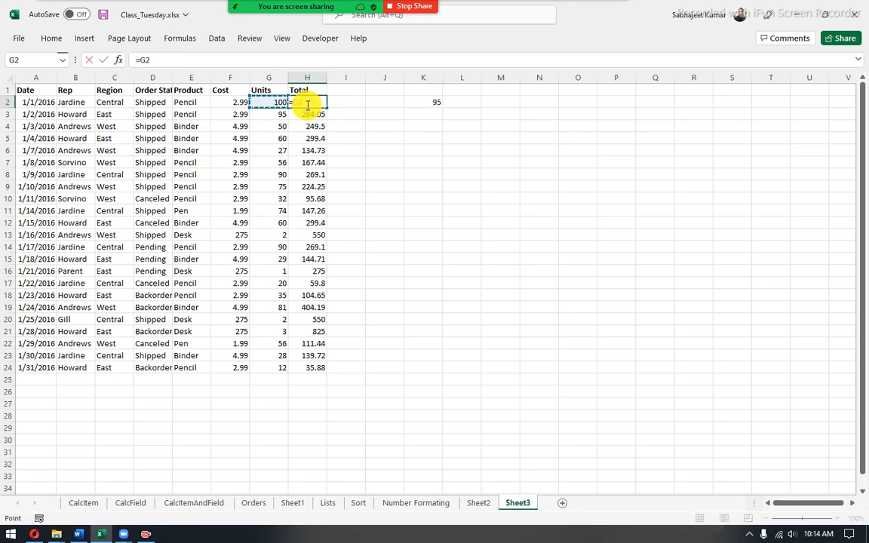
type("*")
key("Left")
key("Left")
key("Return")
left_click(307, 104)
key("ctrl+shift+Down")
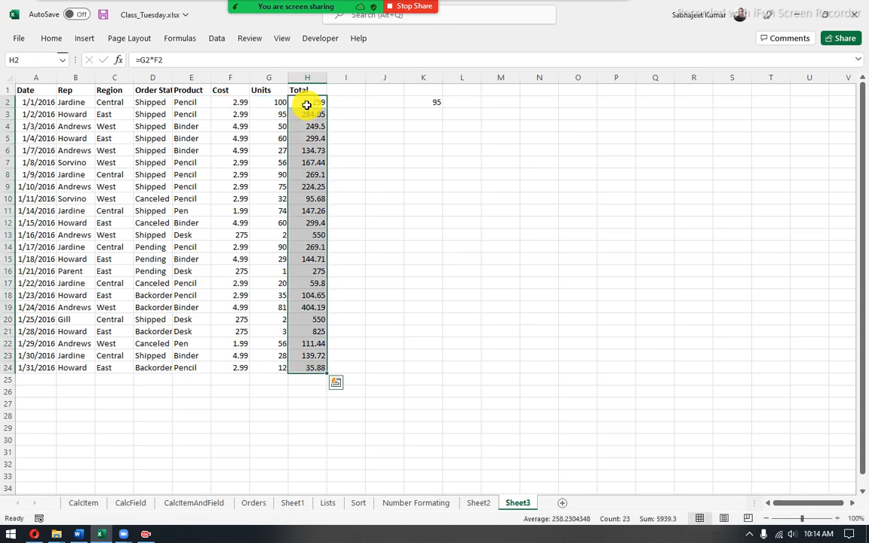
- Compare the LARGE formula in K2 with the first two Units values in G2 and G3
left_click(413, 105)
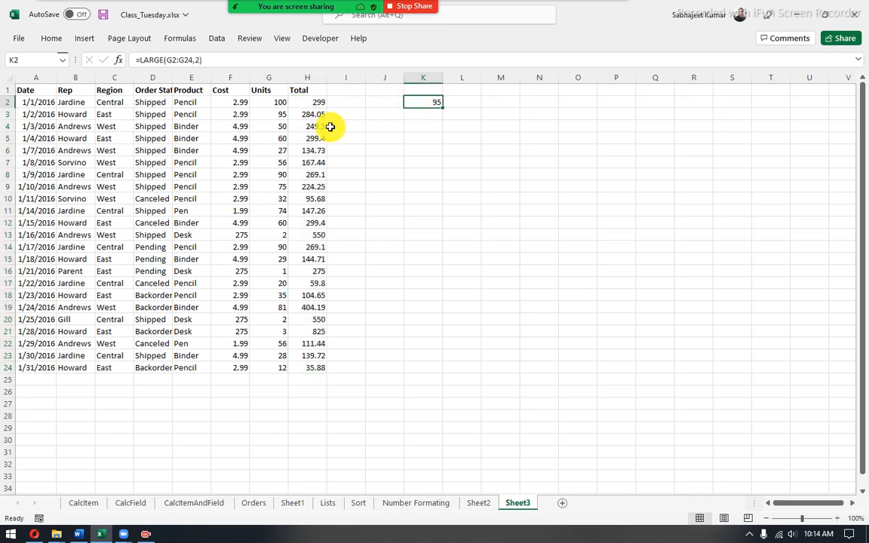
left_click(285, 103)
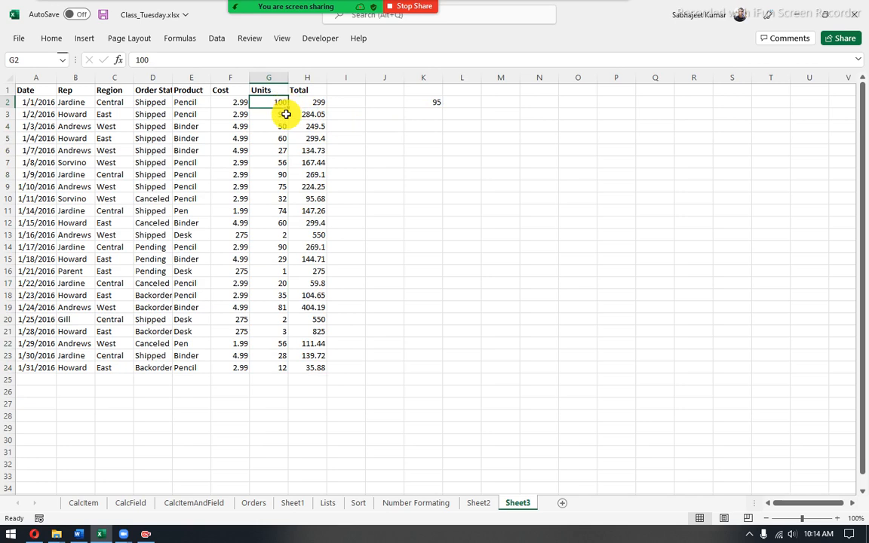
left_click(285, 115)
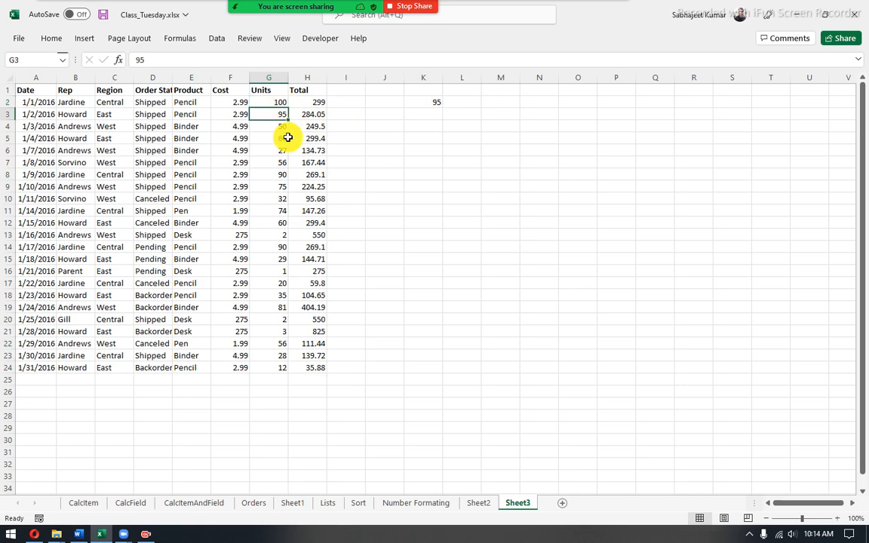
- Enter =LARGE(G2:G24,{1,2,3}) in K4 to return the three largest Units values across the row
left_click(417, 104)
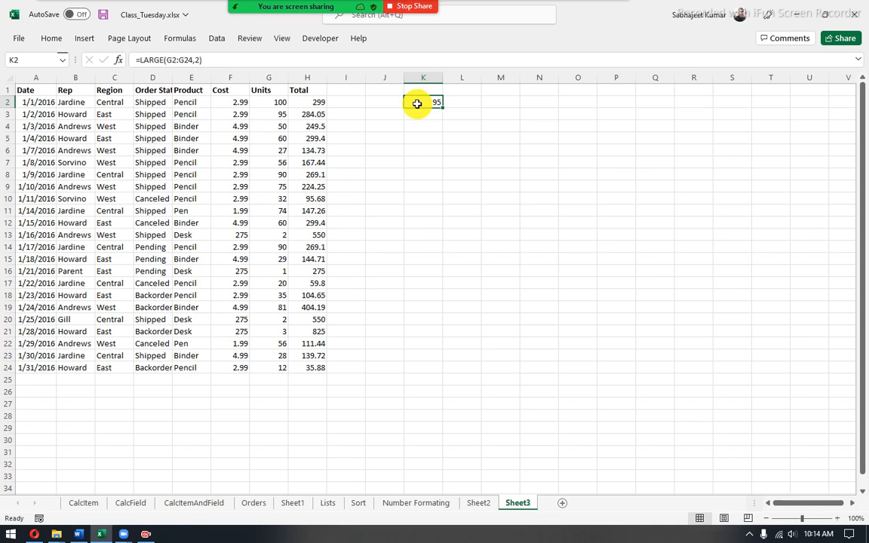
key("Down")
key("Down")
type("=lar")
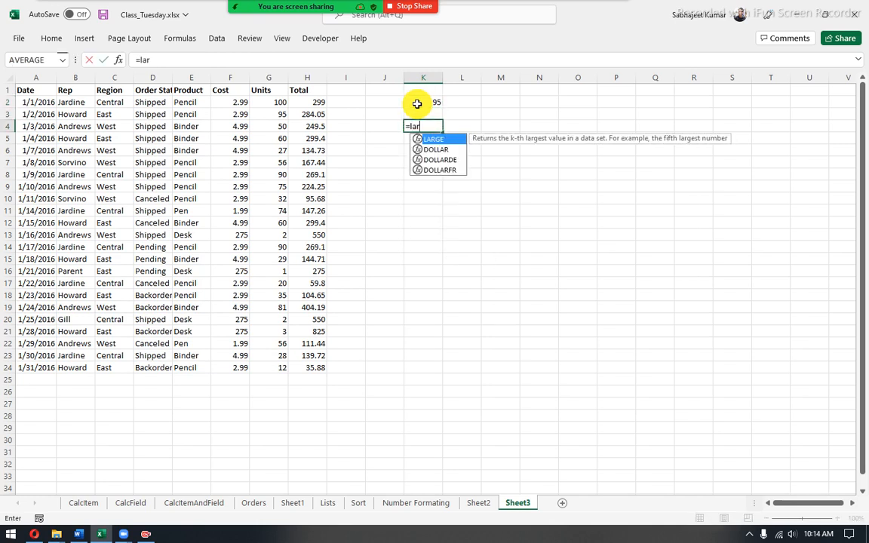
key("Tab")
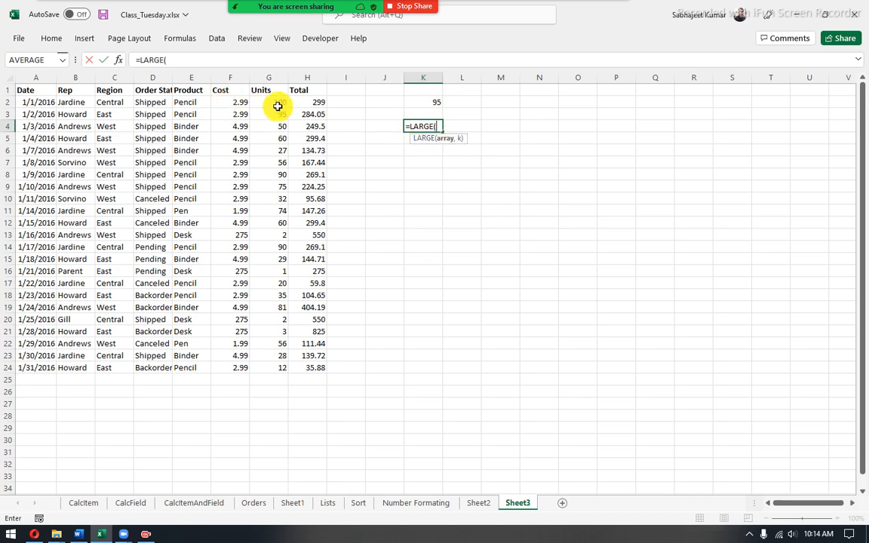
left_click_drag(277, 105, 285, 362)
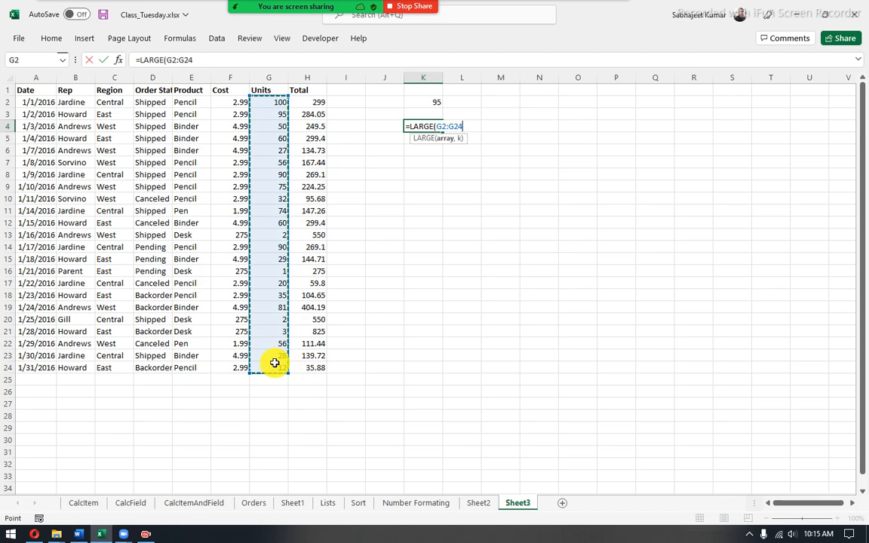
type(",")
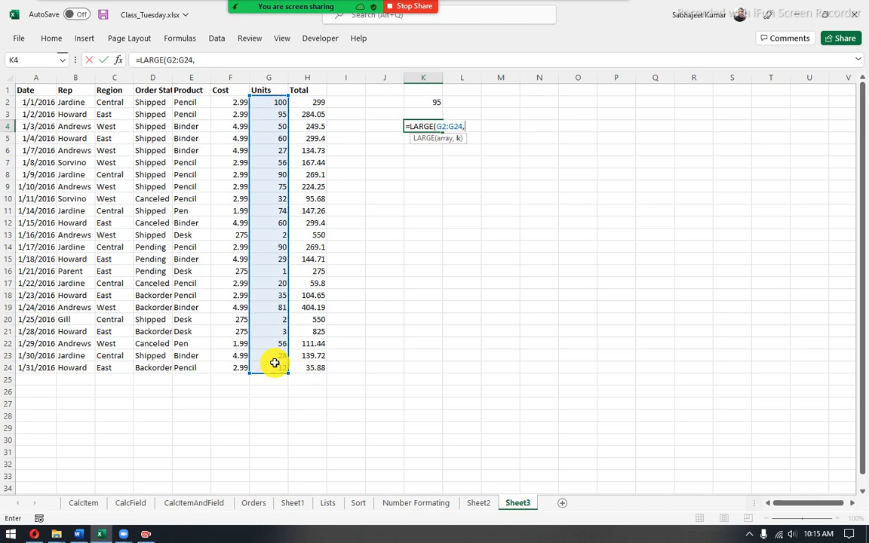
type("{1")
type("2,3}")
key("Return")
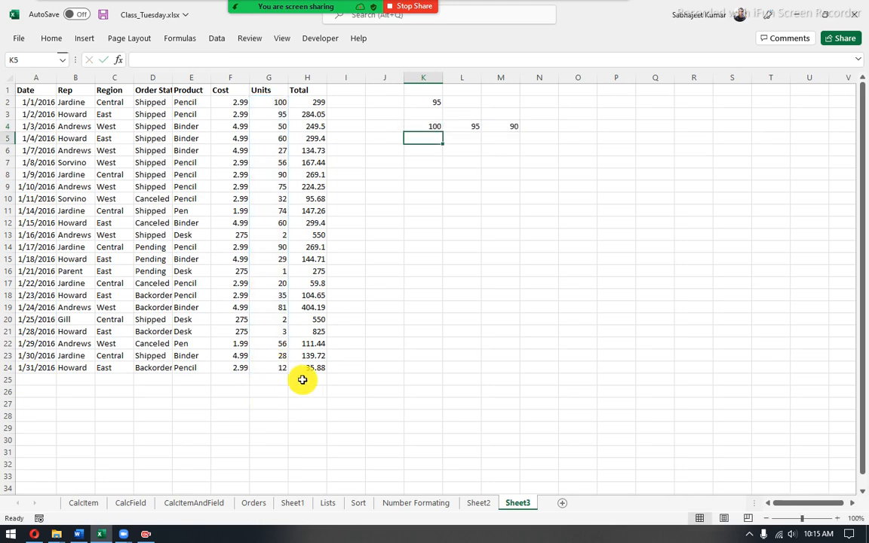
- Examine the results in K4:M4 and the {1,2,3} array argument of the LARGE formula
left_click_drag(426, 136, 487, 120)
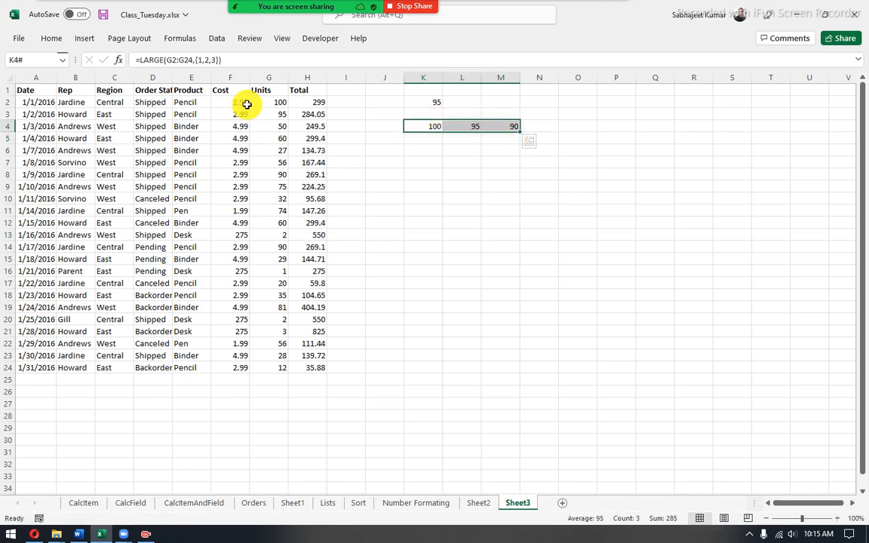
left_click(192, 60)
left_click_drag(194, 60, 219, 60)
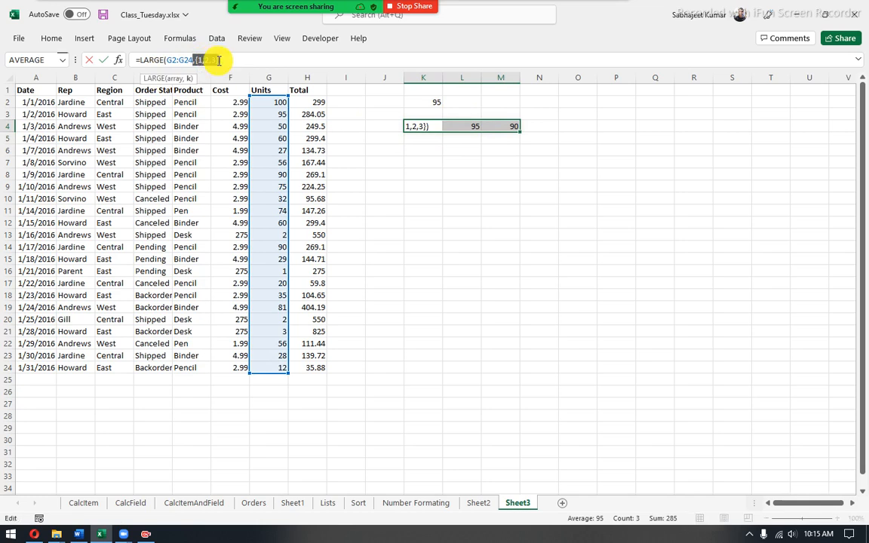
key("Escape")
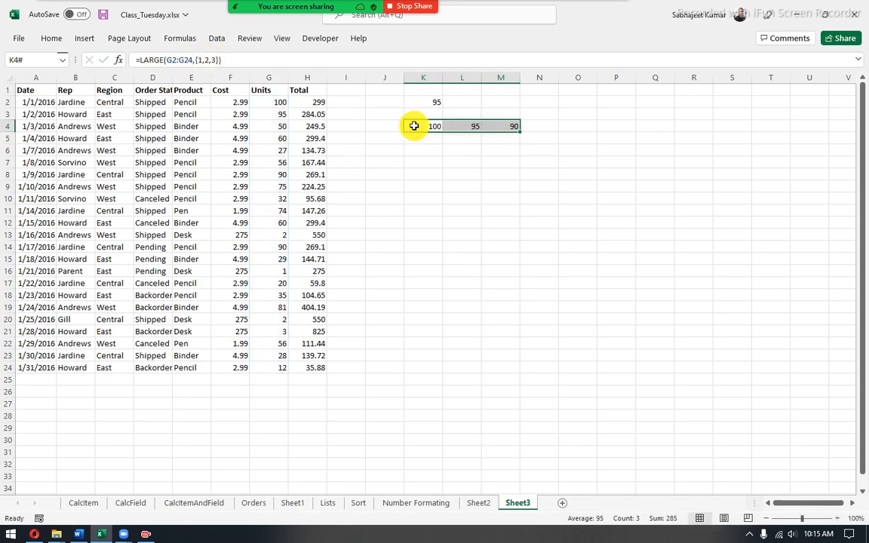
- Enter 100, 95 and 90 in K7:K9 to illustrate a vertical list of the top three Units values
left_click(421, 157)
type("100")
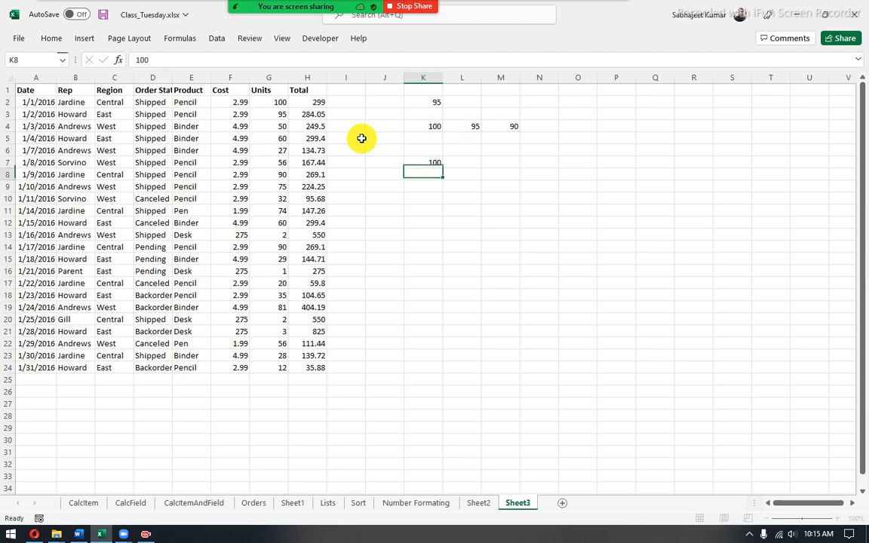
key("Return")
type("90")
key("Return")
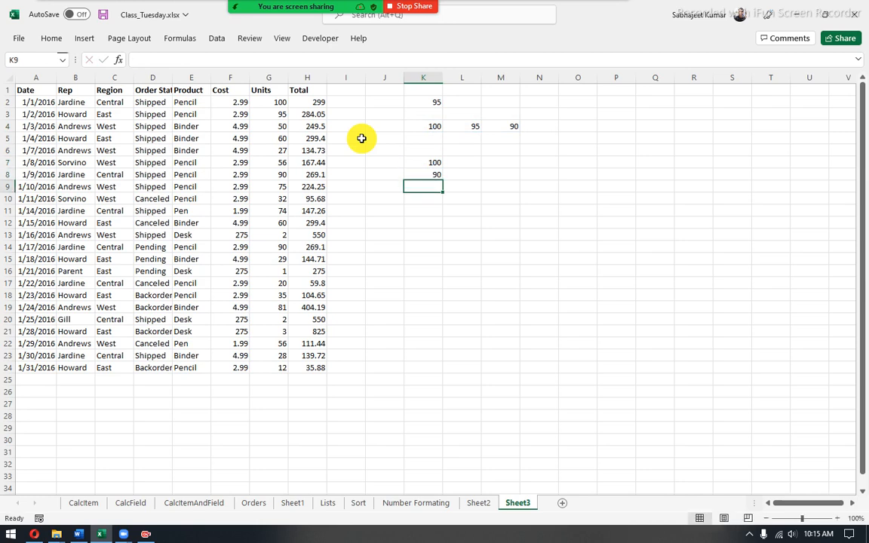
key("Up")
type("95")
key("Return")
type("90")
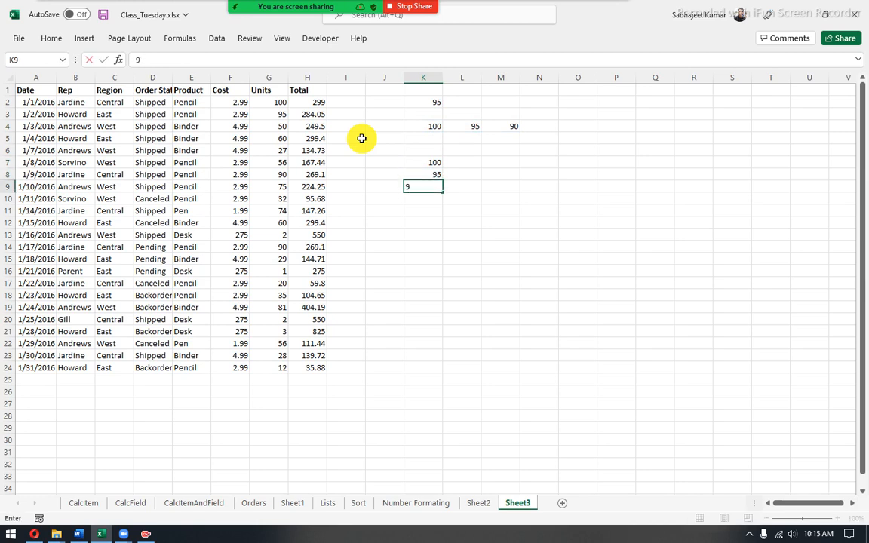
key("Return")
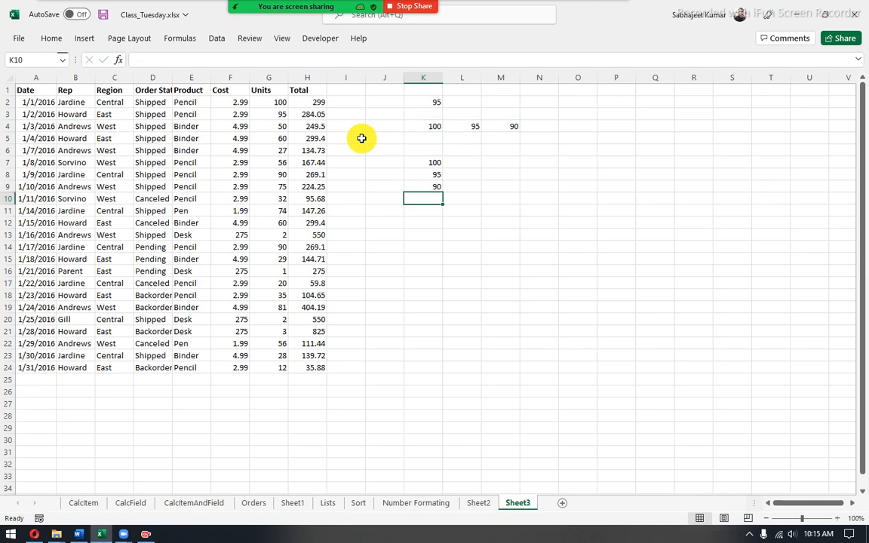
- Enter =LARGE(H2:H24,{1;2;3}) in M7 to list the three largest Total values down the column
left_click(496, 160)
type("=lar")
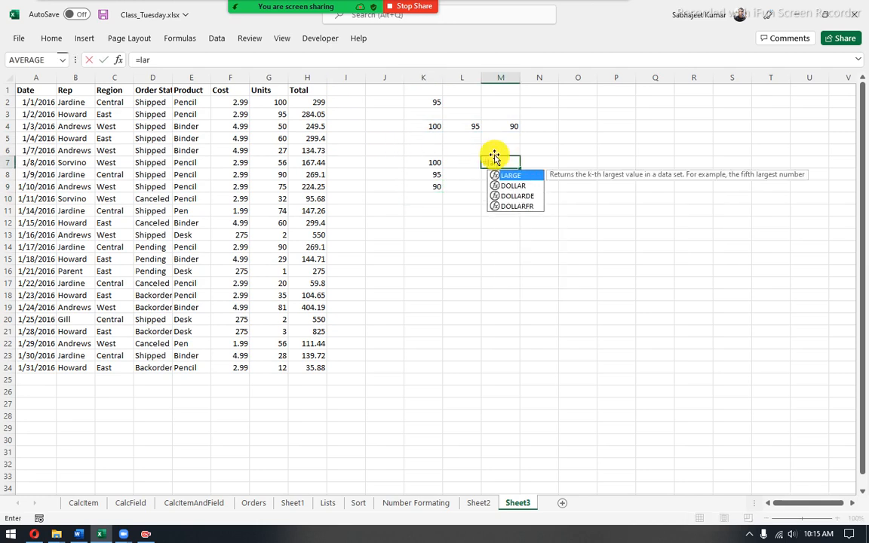
key("Tab")
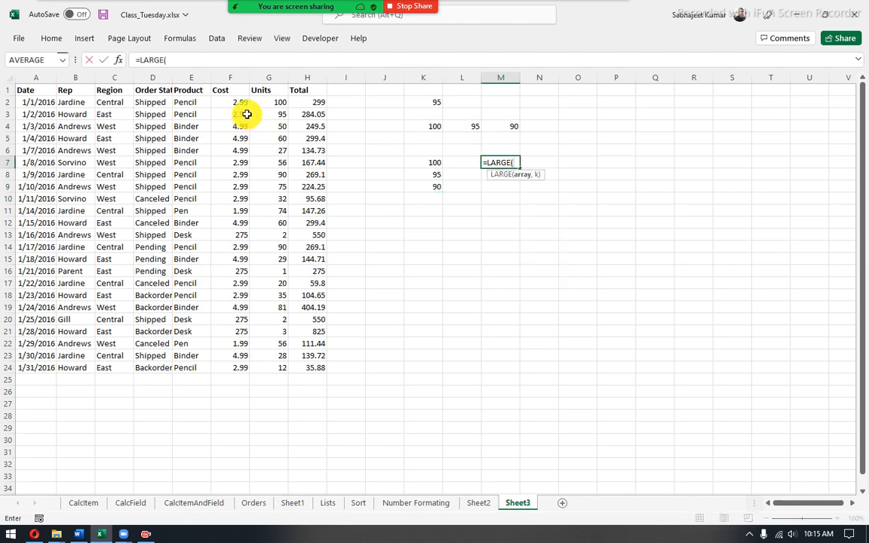
left_click_drag(309, 101, 316, 372)
type(",")
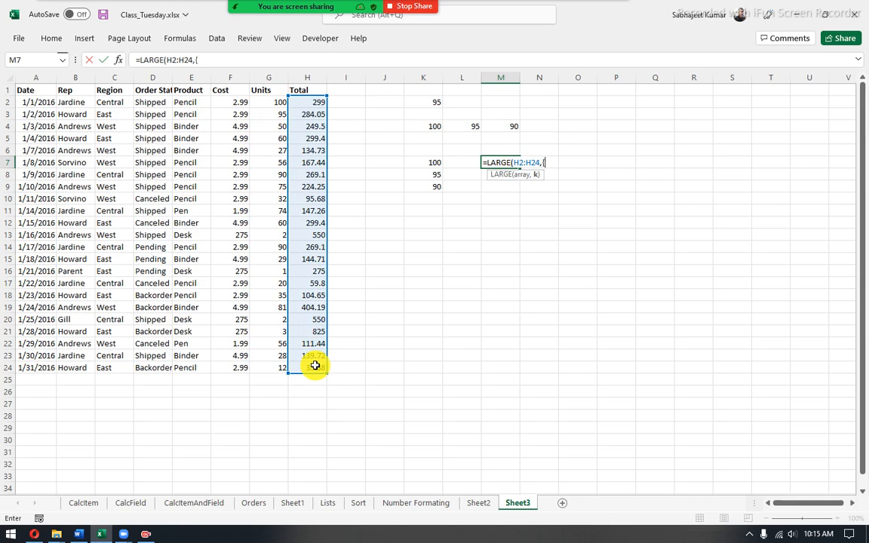
type("{1;2;3}")
key("Return")
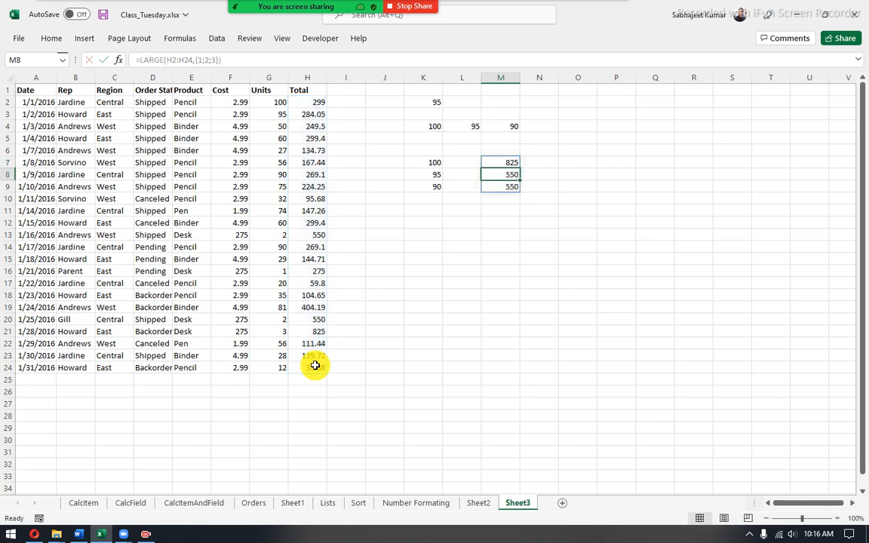
- Examine the LARGE results in M7:M9 and the formula in M7
left_click(499, 215)
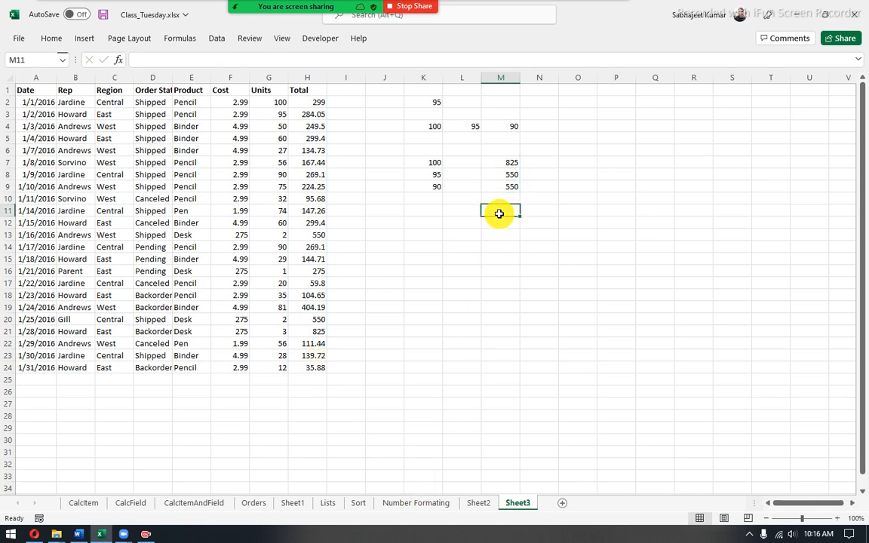
left_click(495, 160)
left_click_drag(494, 174, 498, 184)
left_click(477, 172)
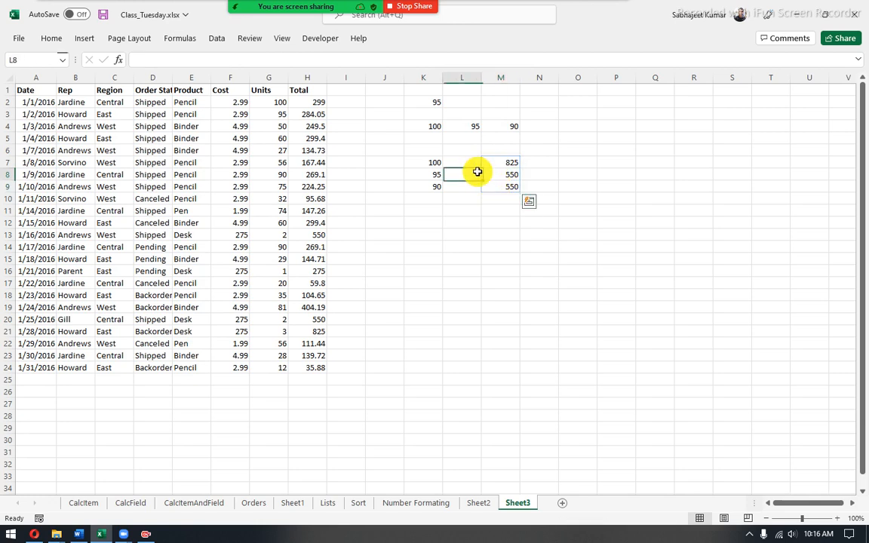
left_click(495, 160)
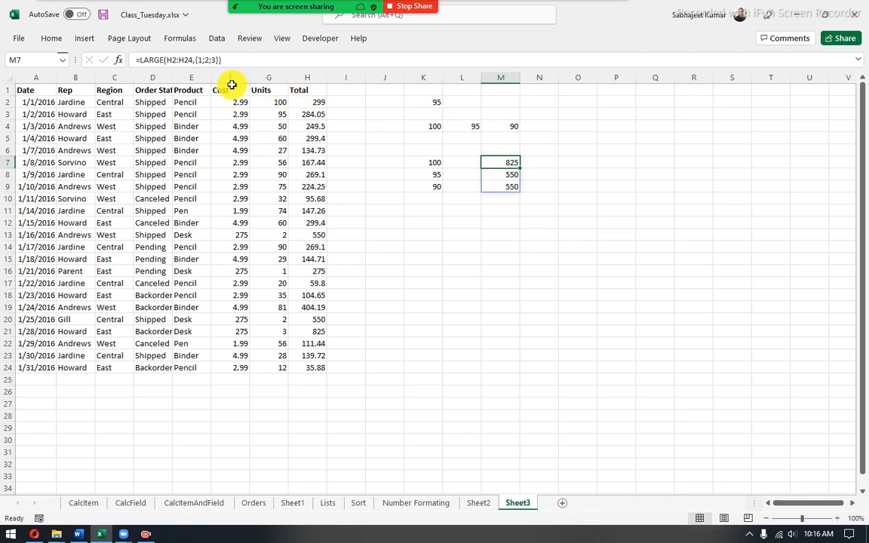
- Write the note Ctrl+Shift+Enter in O7 and make it bold
left_click(579, 159)
type("Ctrl+Shif")
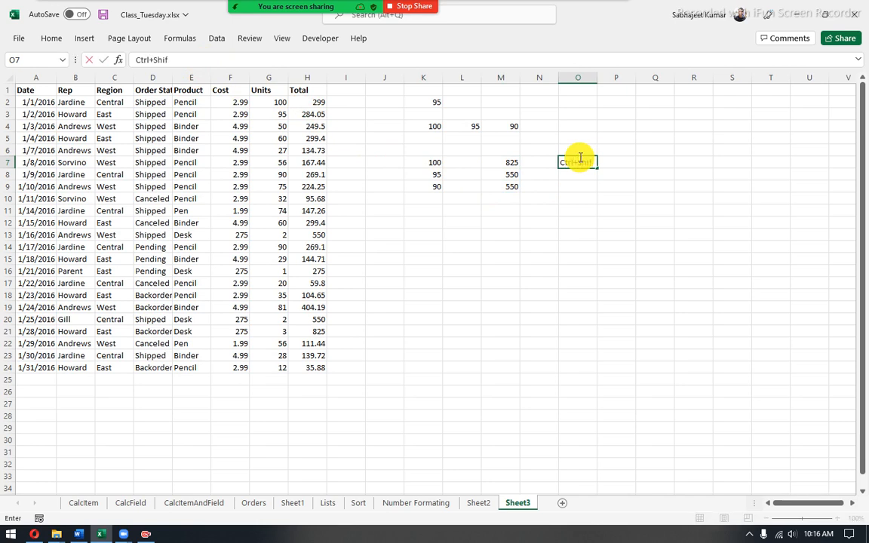
type("t+Enter")
key("Return")
left_click(578, 157)
key("ctrl+b")
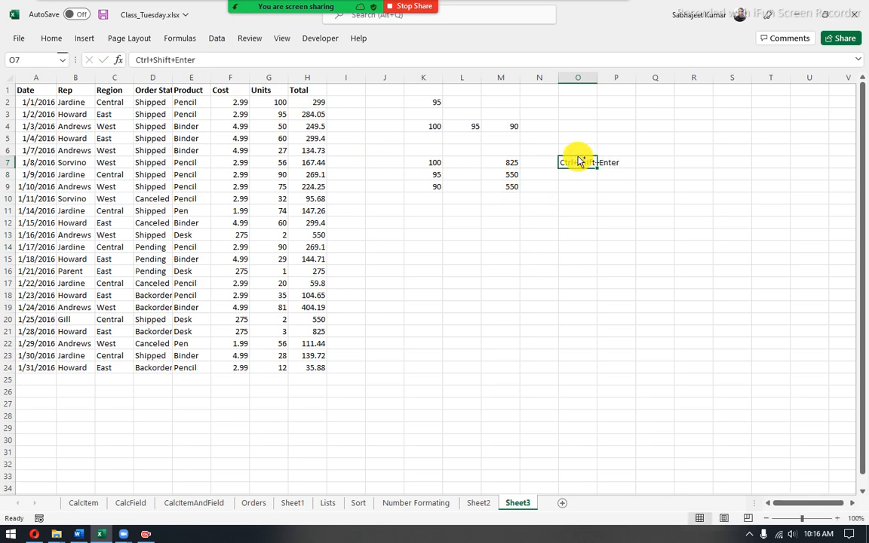
- Try to wrap the M7 formula in manually entered braces as ={LARGE(H2:H24,{1;2;3})}, and cancel the edit
left_click(509, 163)
left_click(142, 60)
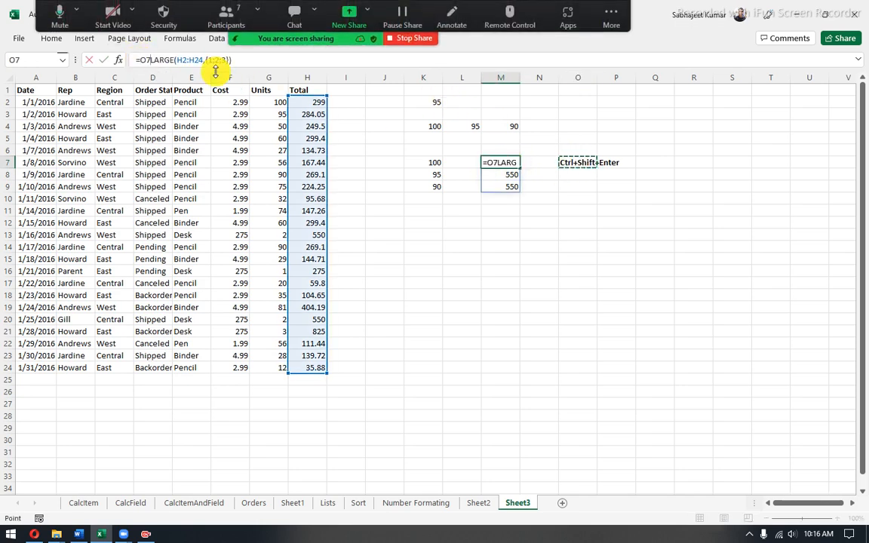
key("ctrl+shift+Return")
left_click(142, 59)
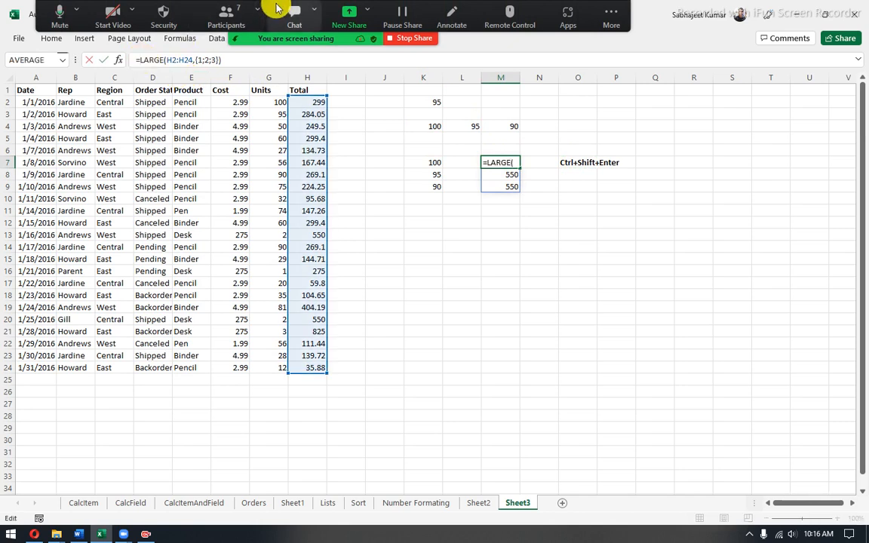
type("{")
key("End")
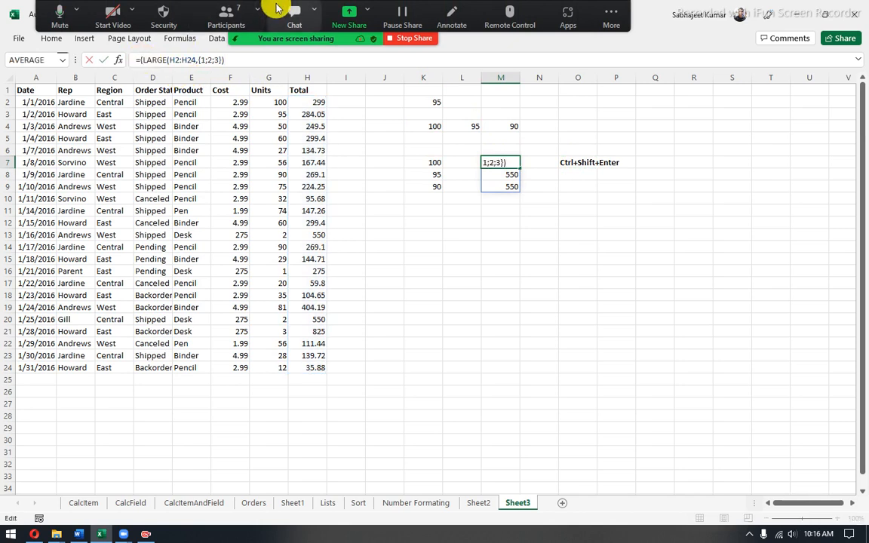
type("}")
key("Return")
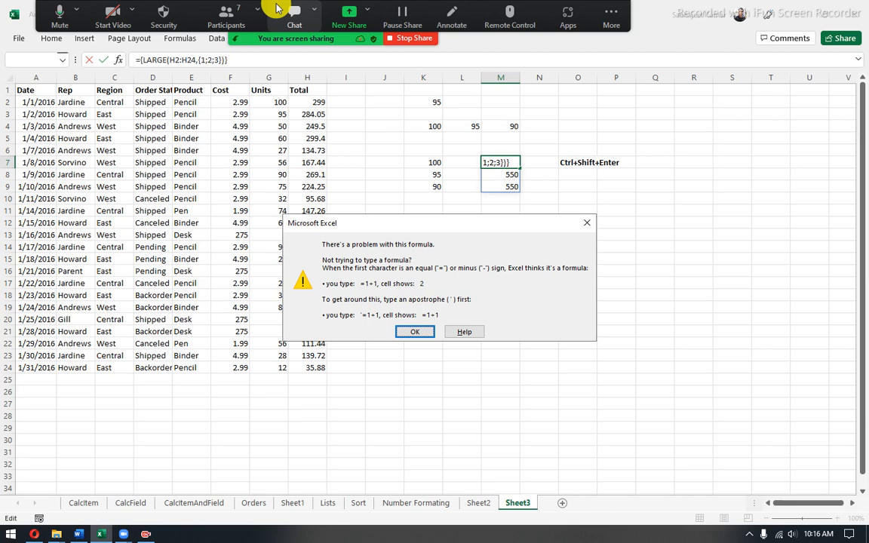
key("Escape")
key("Escape")
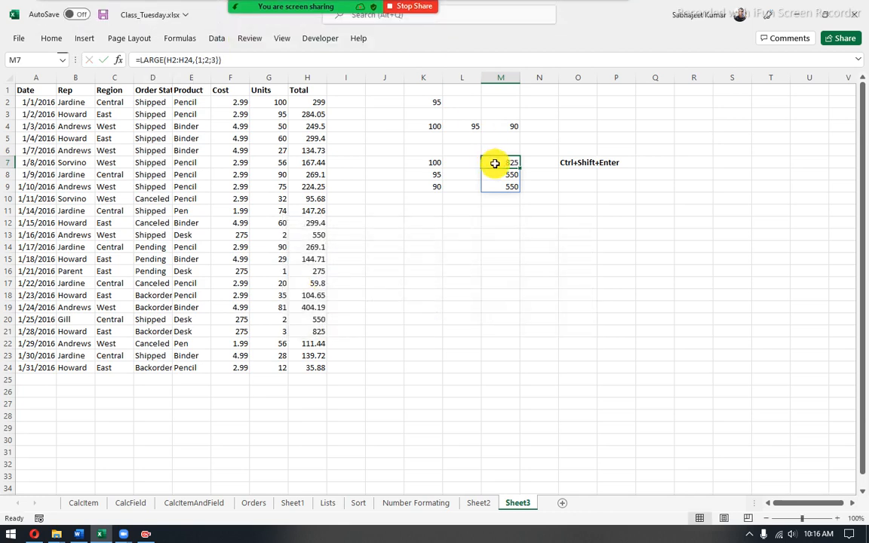
- Try filling the M7 LARGE formula down to M9, undo that fill, and fill the formula across to P7 instead
left_click_drag(520, 192, 516, 211)
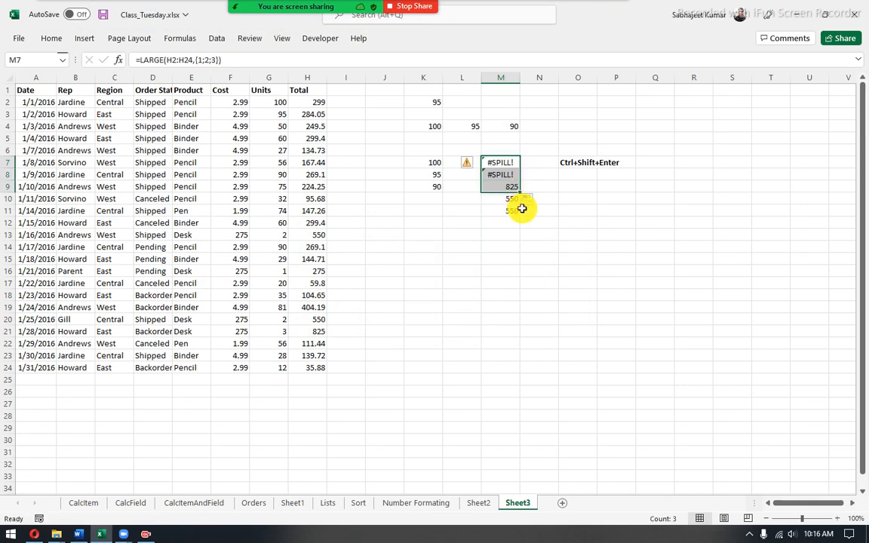
key("ctrl+z")
left_click_drag(519, 169, 637, 166)
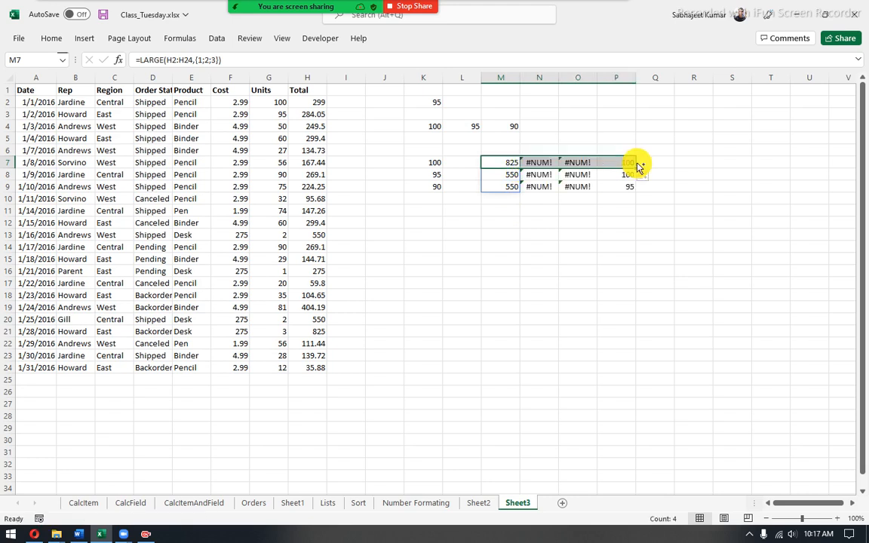
- Undo the last fill across row 7 and check the LARGE formula in cells M7 to M9
key("ctrl+z")
left_click(511, 178)
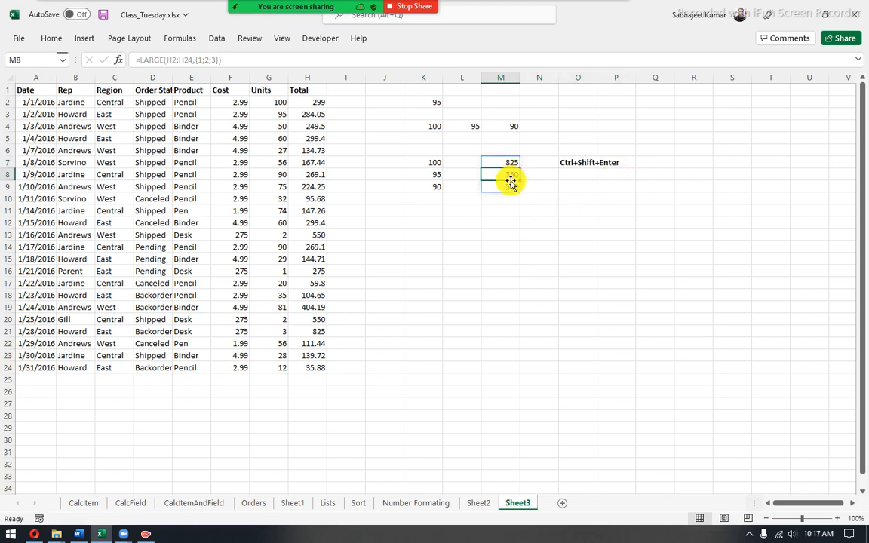
left_click(510, 198)
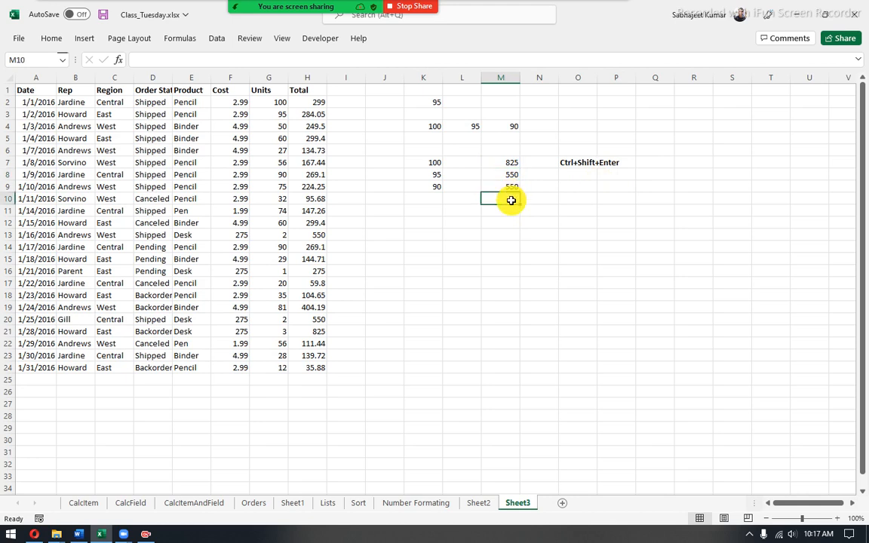
left_click(507, 172)
left_click(510, 165)
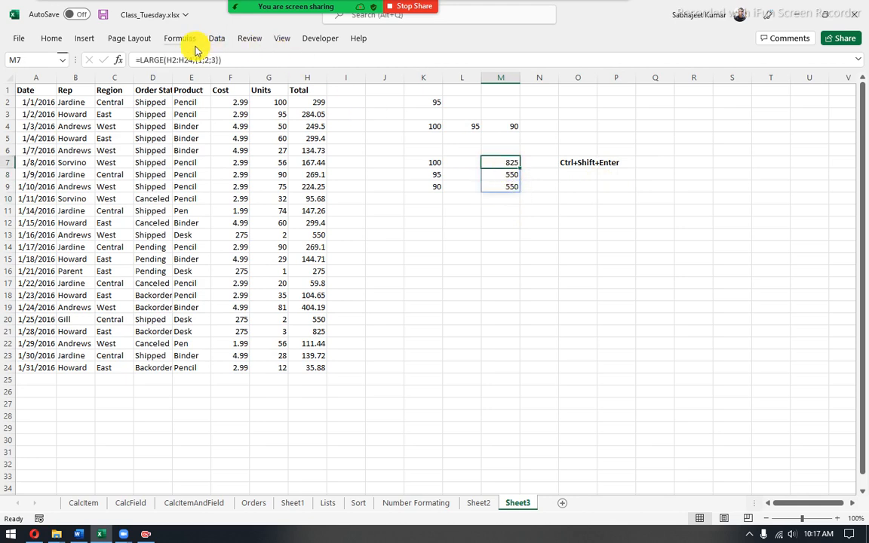
left_click(508, 188)
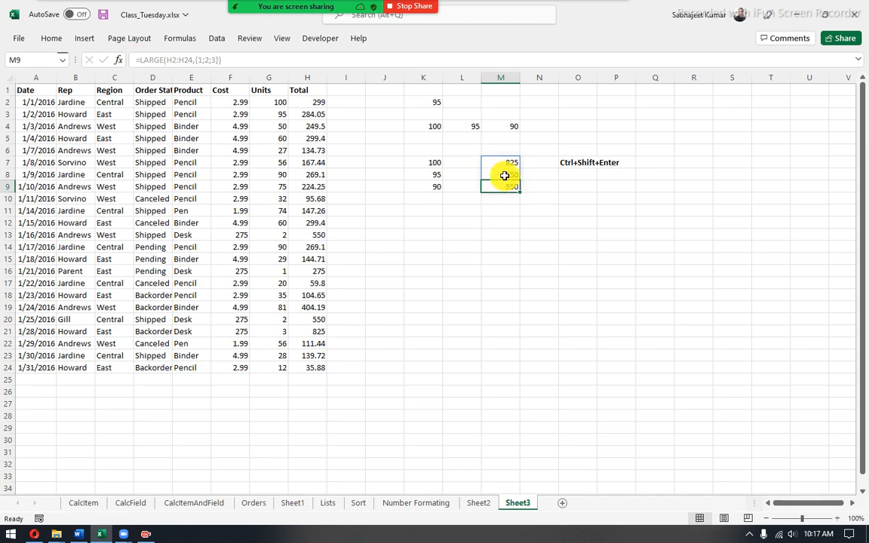
left_click(504, 211)
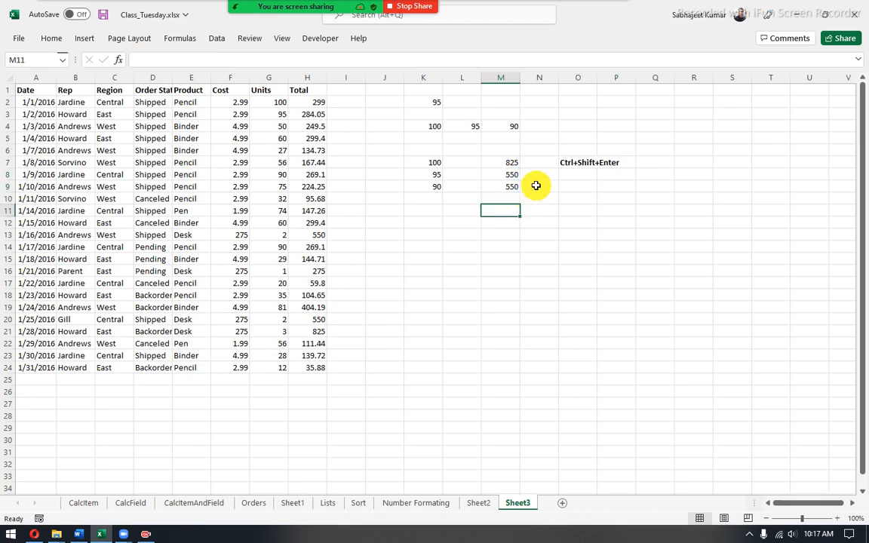
- Add the notes CSE in O8 and Array formula in O9, and select all three notes in O7:O9
left_click(574, 172)
type("CT")
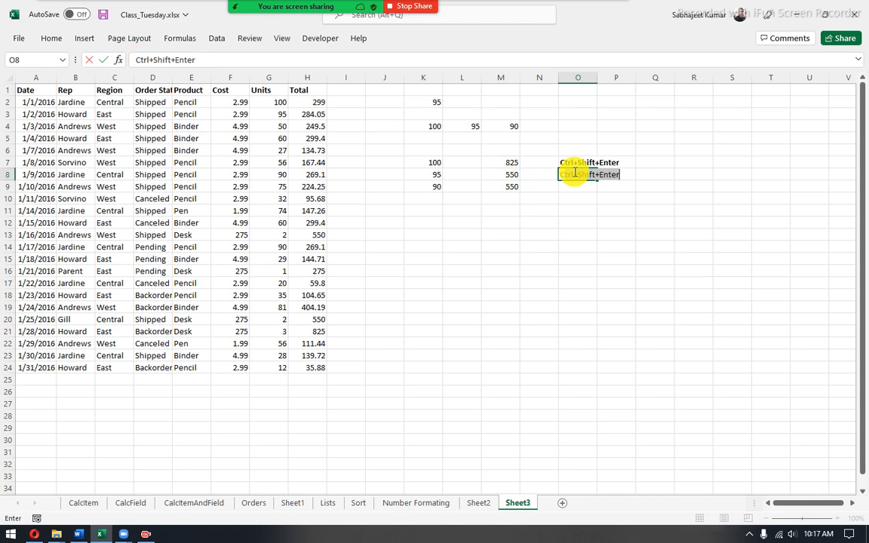
key("BackSpace")
key("BackSpace")
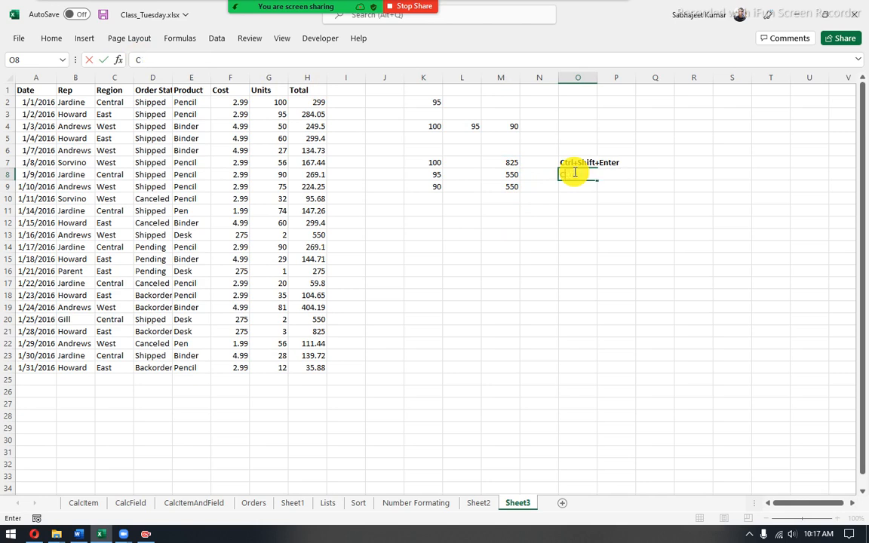
type("SE")
key("Return")
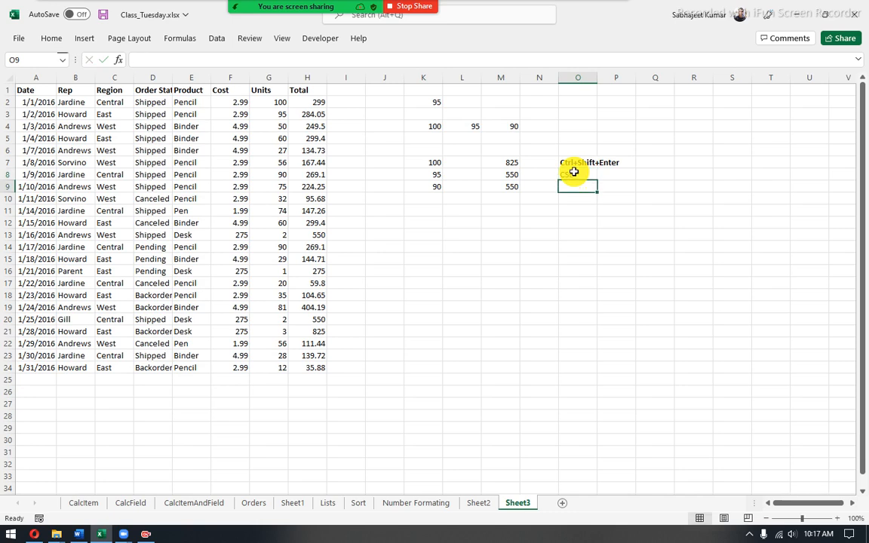
type("Array")
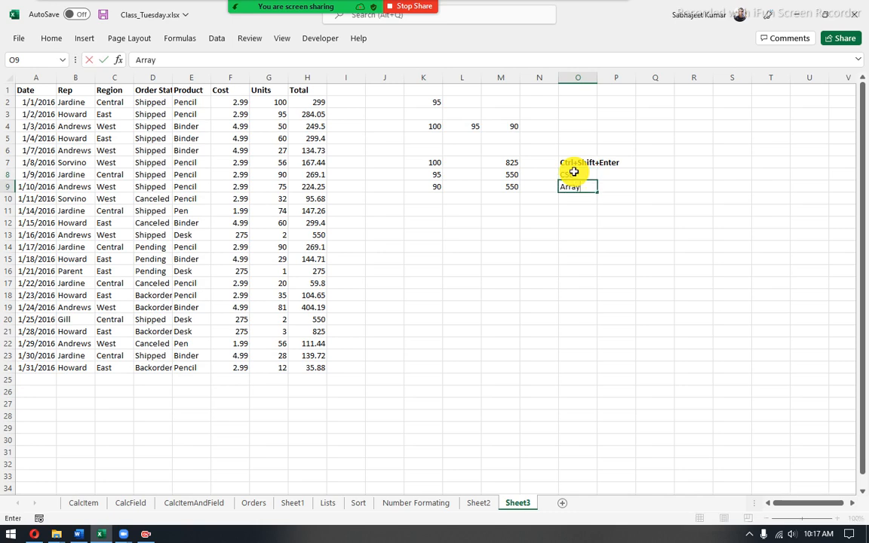
type("formula")
key("Return")
left_click_drag(570, 163, 570, 189)
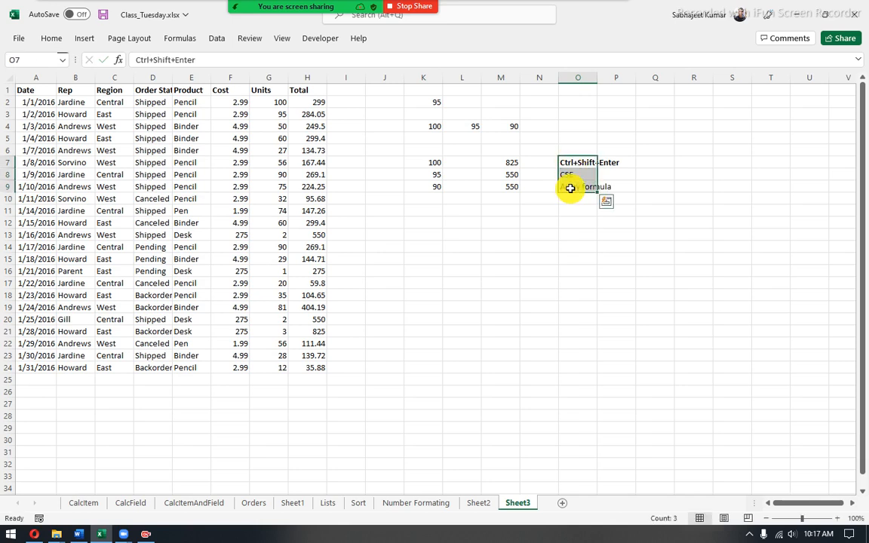
- Examine the array constant in the M7 LARGE formula and leave the formula unchanged
left_click(499, 163)
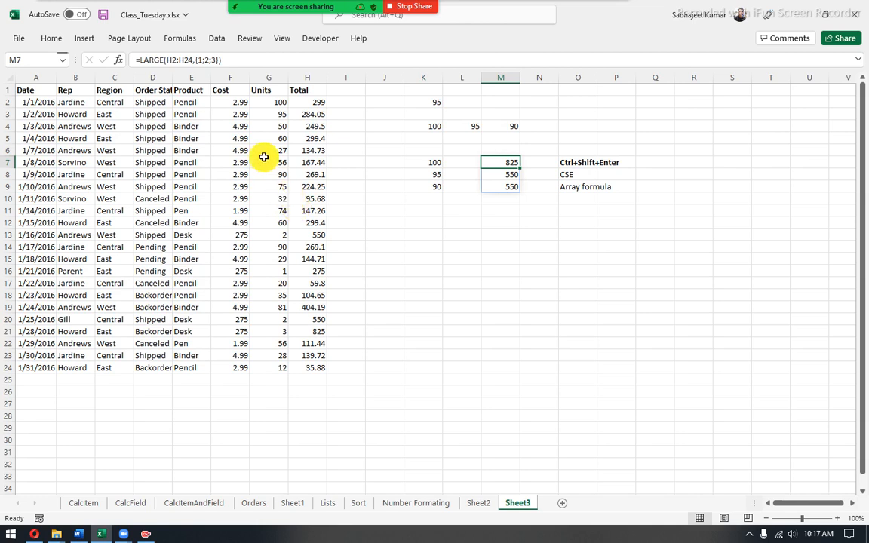
left_click(196, 61)
left_click_drag(195, 61, 222, 60)
key("Escape")
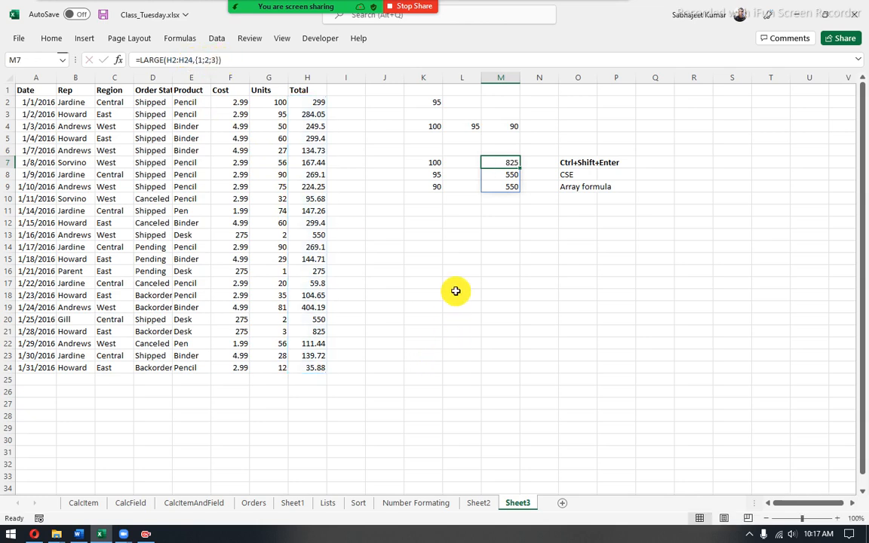
left_click(459, 237)
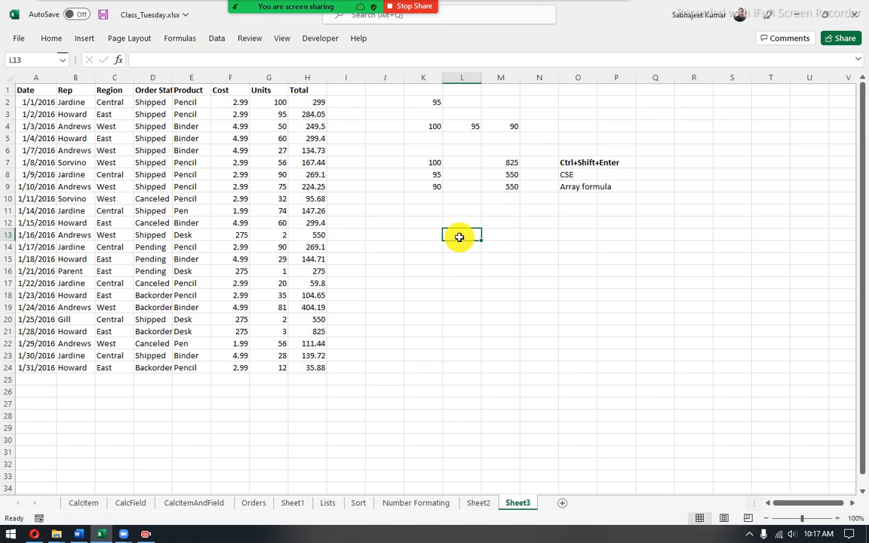
left_click(451, 227)
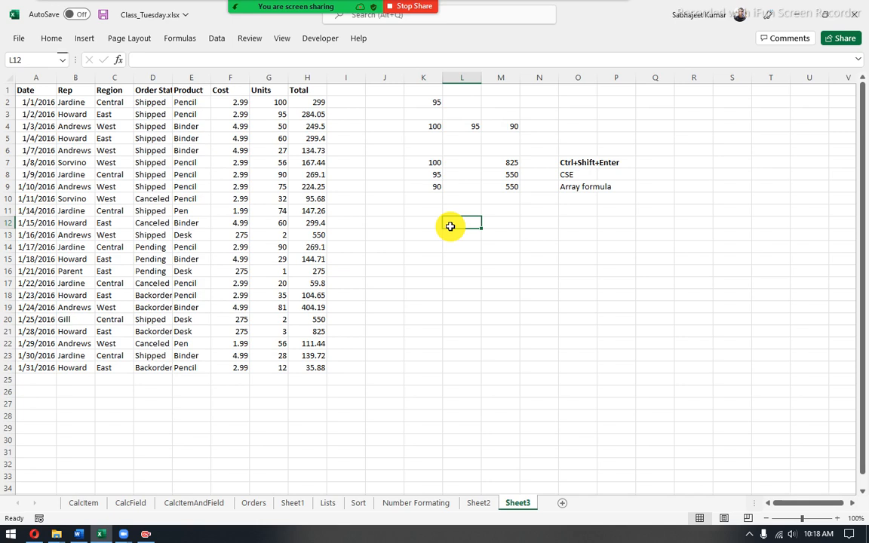
- Enter a MIN formula in K12 over separate Total and Cost cells and ranges: =MIN(H2,H4,H9:H16,F2:F9,F16:F22)
left_click_drag(315, 104, 308, 368)
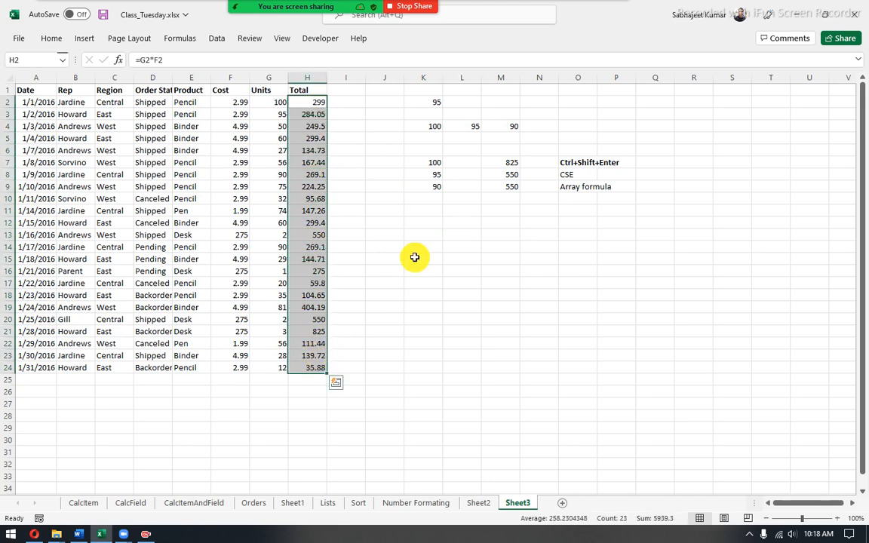
left_click(435, 226)
type("=min")
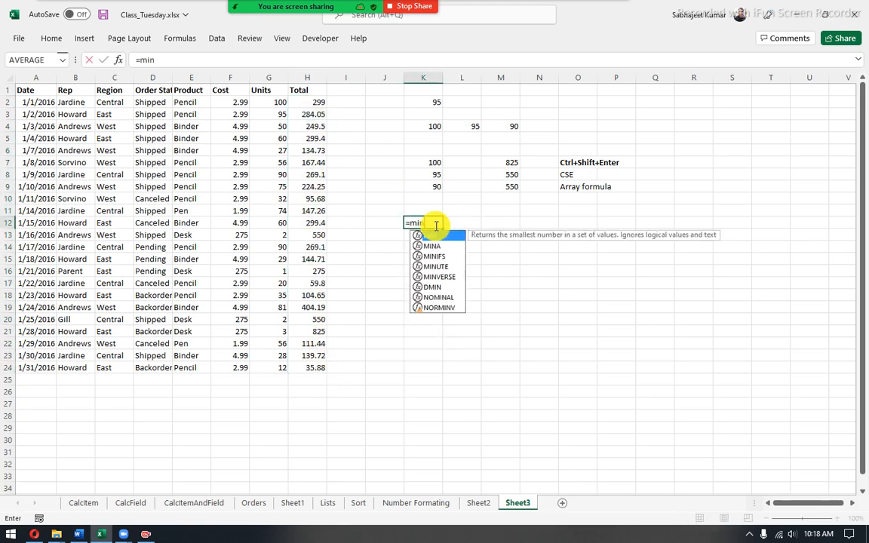
key("Tab")
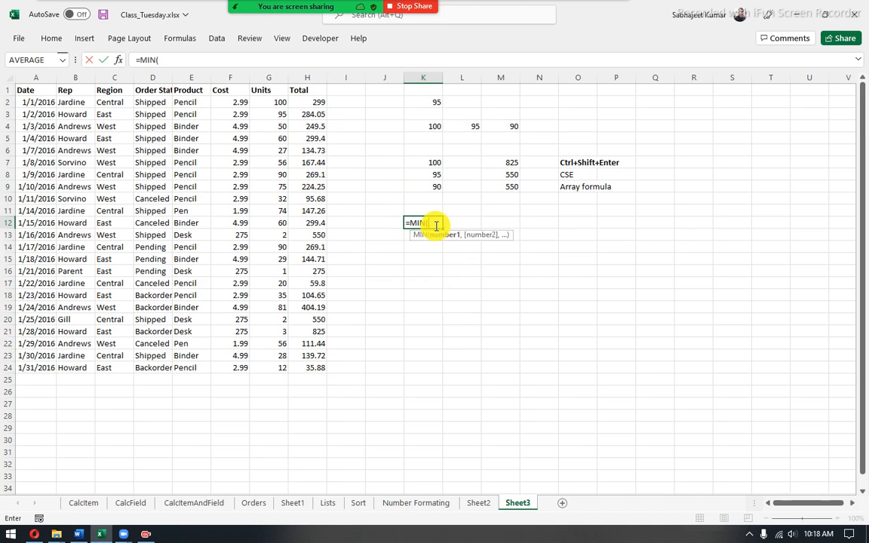
left_click(314, 102)
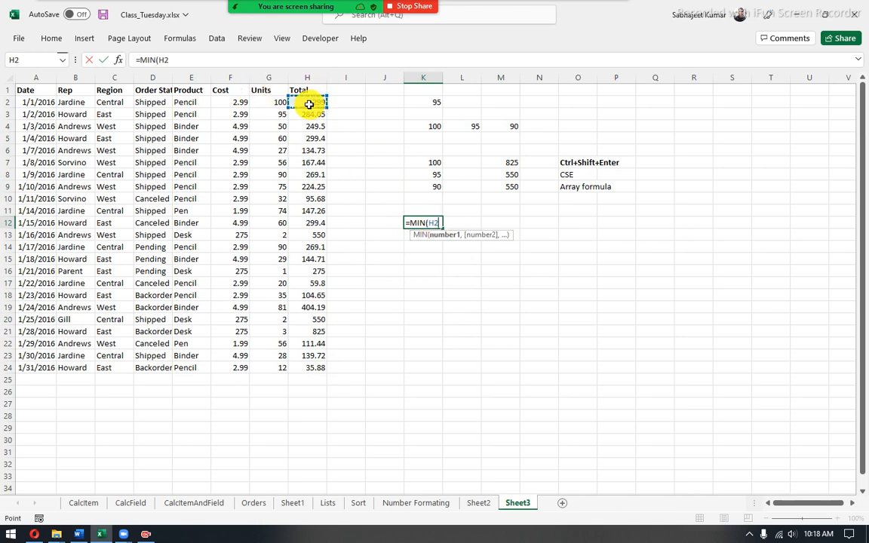
type(",")
left_click(310, 126)
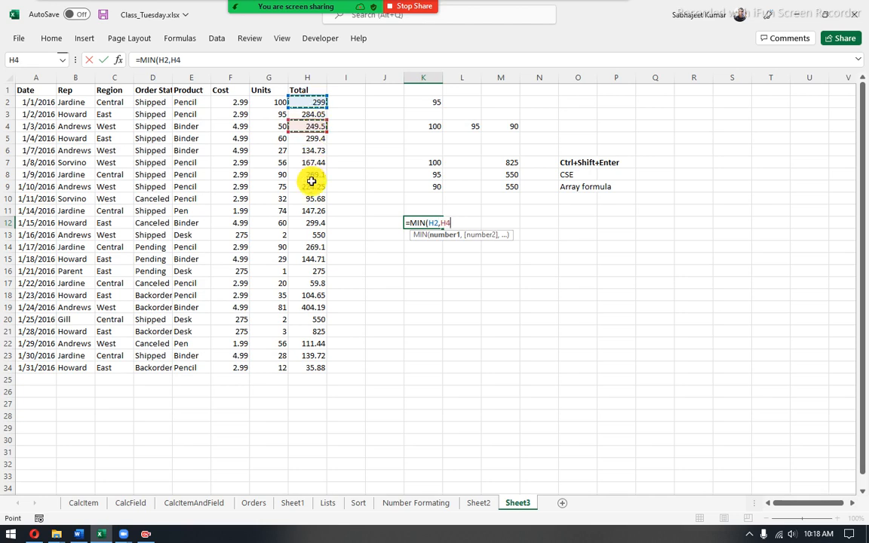
type(",")
left_click_drag(310, 187, 307, 277)
type(",")
left_click_drag(240, 104, 240, 196)
type(",")
left_click_drag(238, 271, 243, 345)
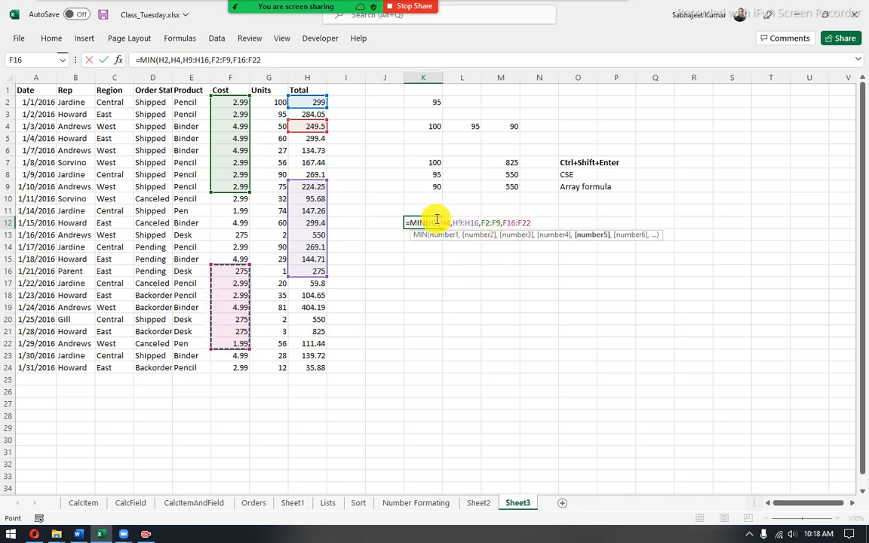
key("Return")
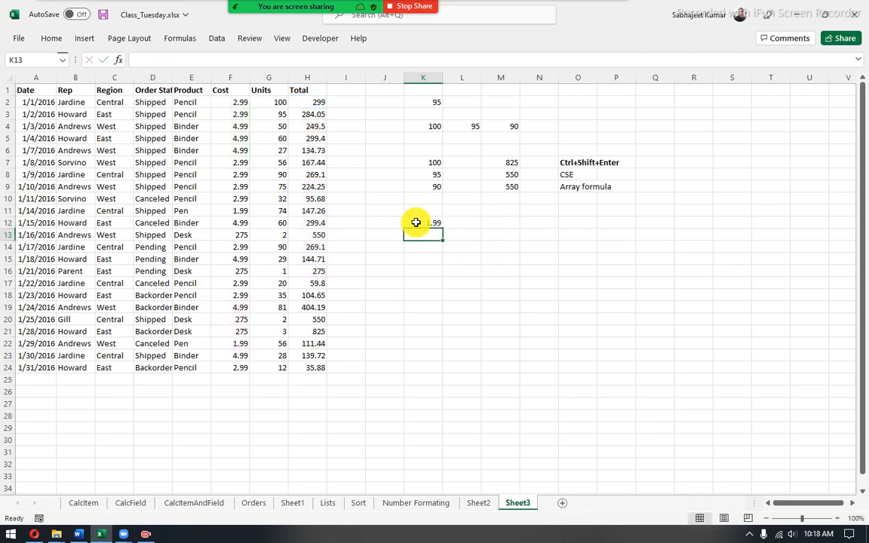
- Examine which cells and ranges the MIN formula in K12 refers to
left_click(408, 224)
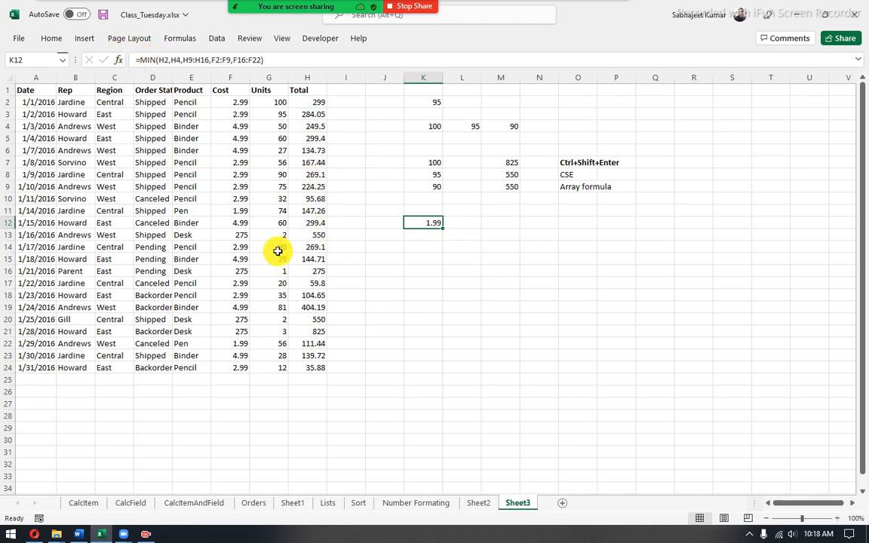
key("F2")
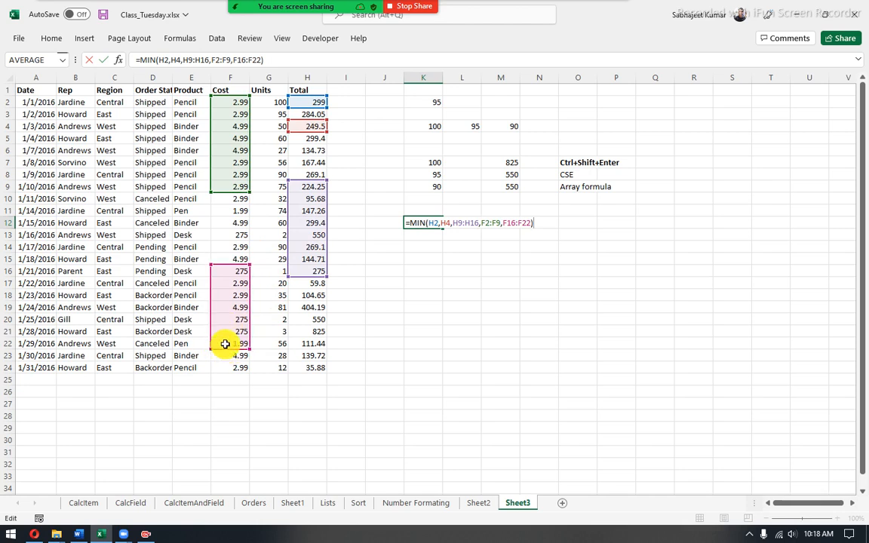
key("Escape")
- Try entering a TODAY formula in K14 with and without an argument, and cancel the entry
left_click(421, 246)
type("=")
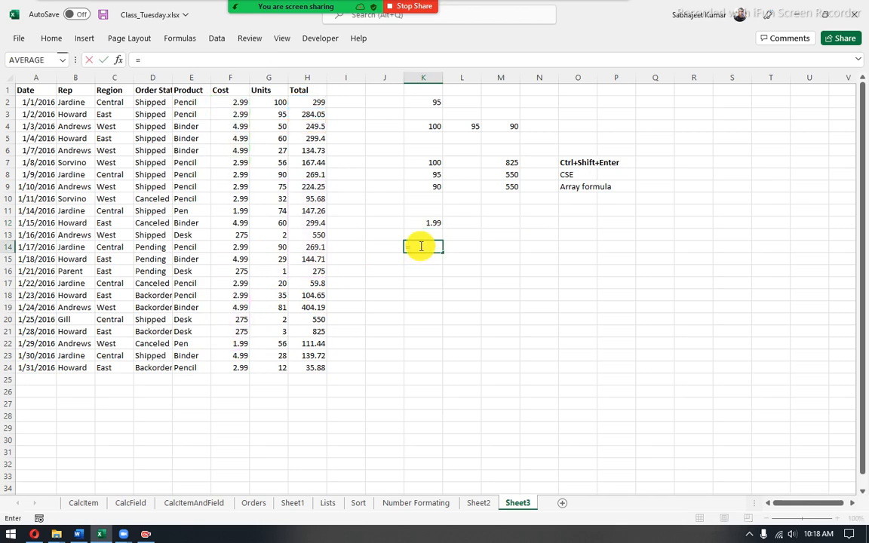
type("TODAY(")
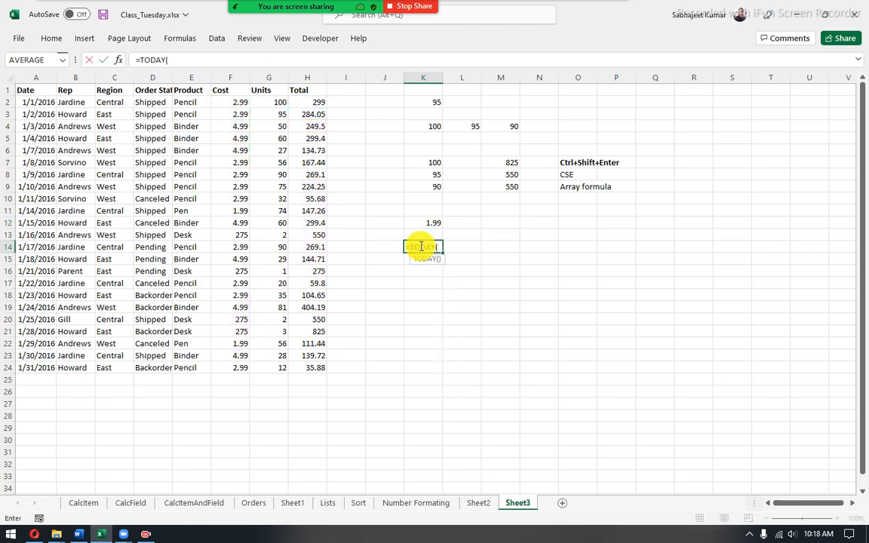
type(")")
key("BackSpace")
type("2,")
key("Escape")
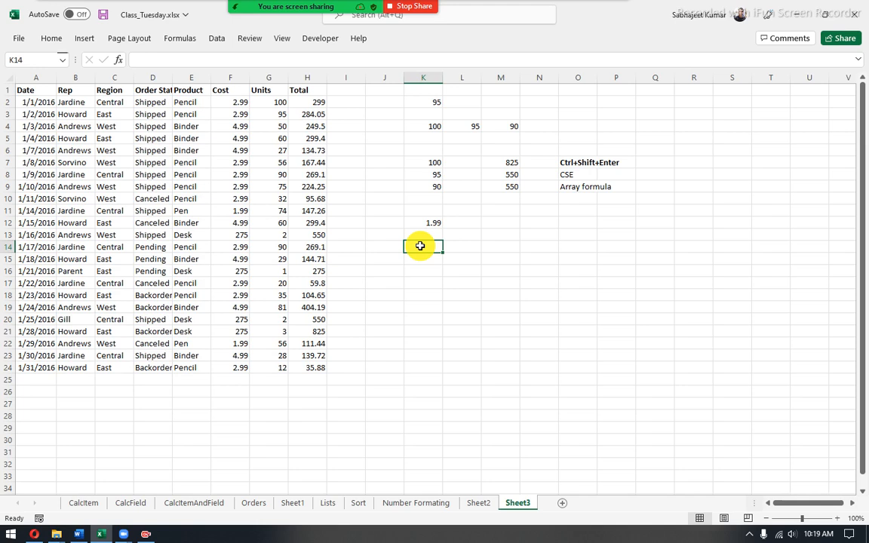
- Turn on filtering for the data table and sort it by Total from largest to smallest
left_click(323, 91)
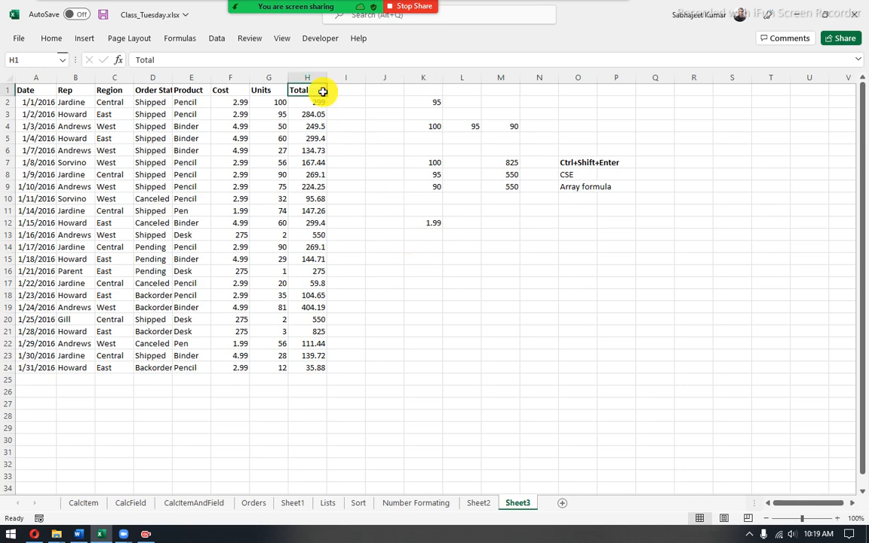
key("ctrl+shift+l")
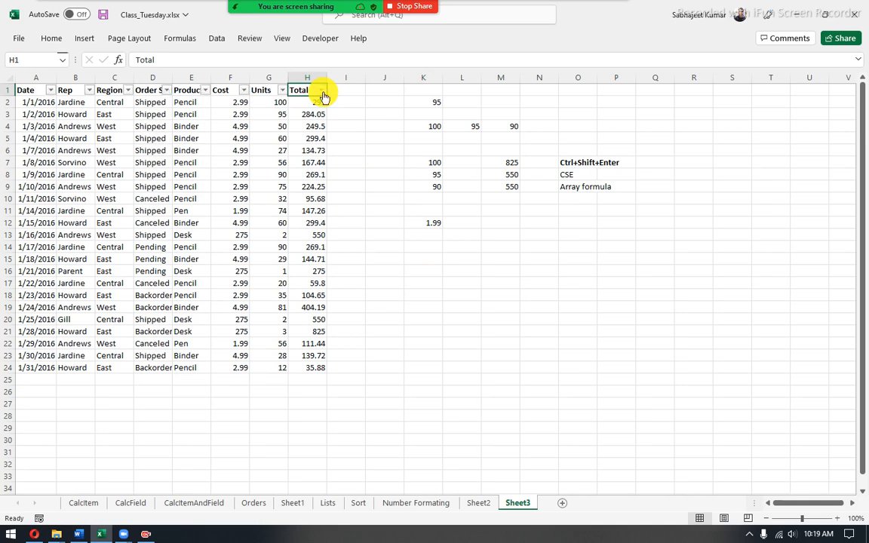
left_click(322, 90)
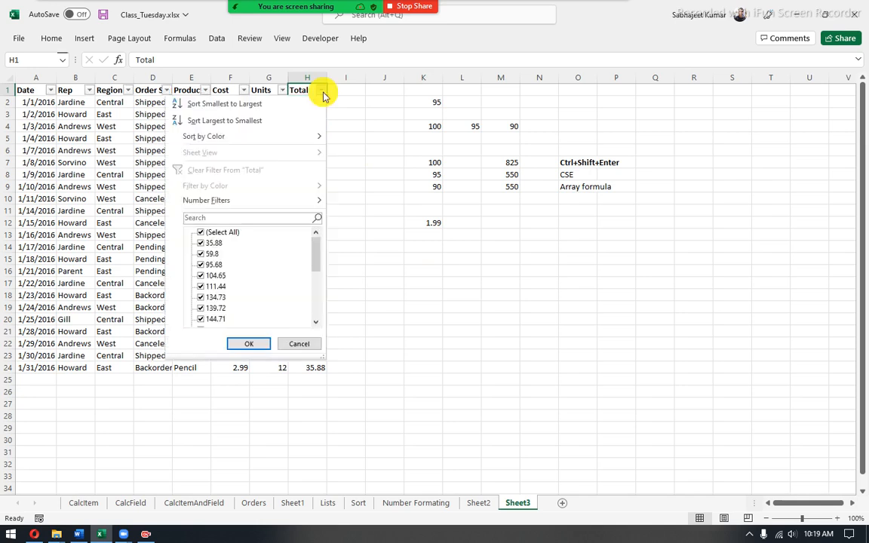
left_click(261, 120)
- Compare the top three sorted totals in H2:H4 with the LARGE results in M7:M9
left_click_drag(314, 102, 312, 126)
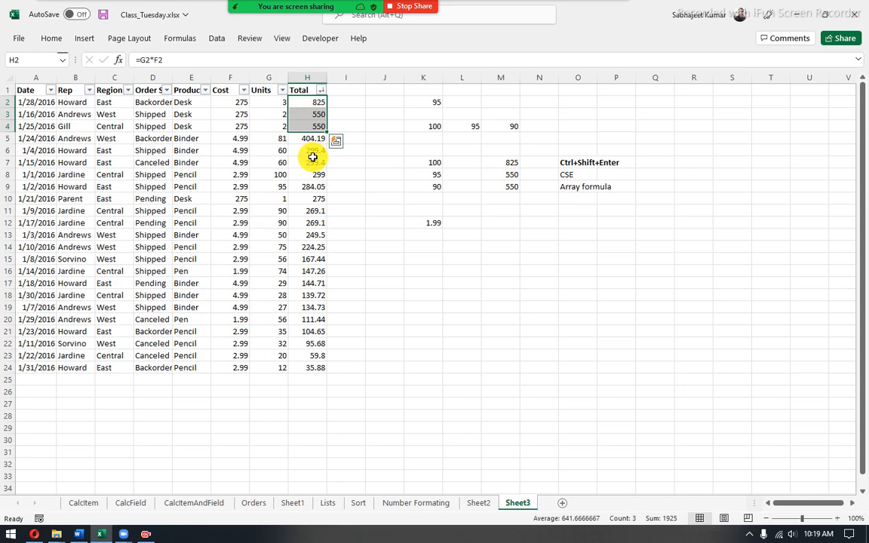
left_click_drag(498, 160, 506, 185)
left_click(501, 197)
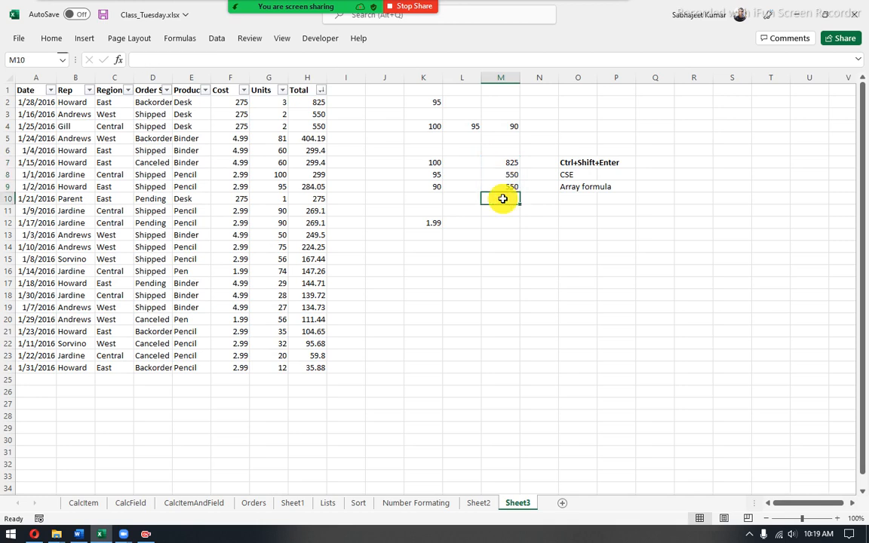
left_click_drag(508, 163, 506, 188)
left_click(501, 198)
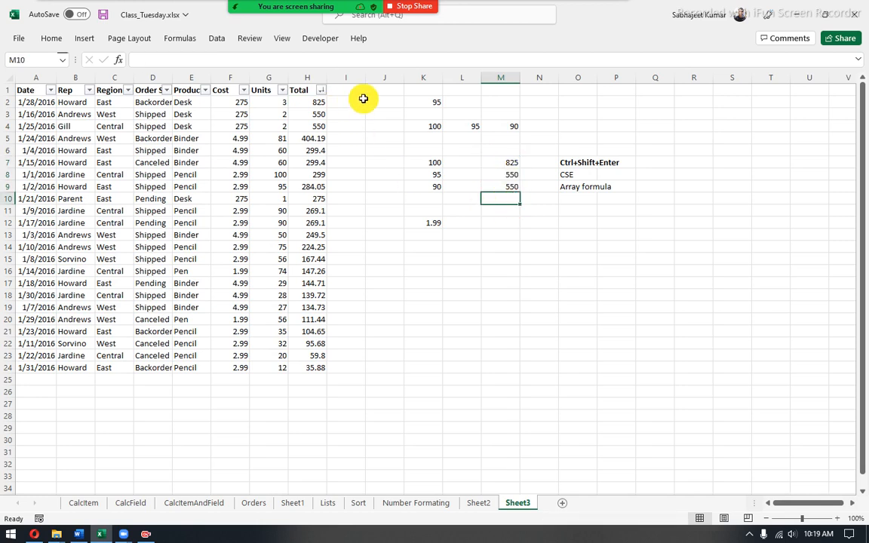
- Enter =SUM(LARGE(H2:H24,{2,3})) in K14 to add the second and third largest totals
left_click(427, 245)
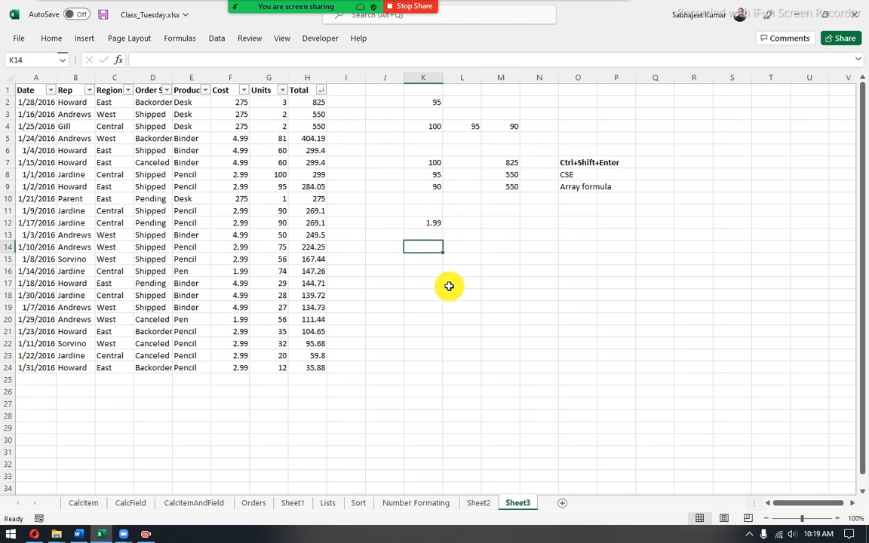
type("=sum")
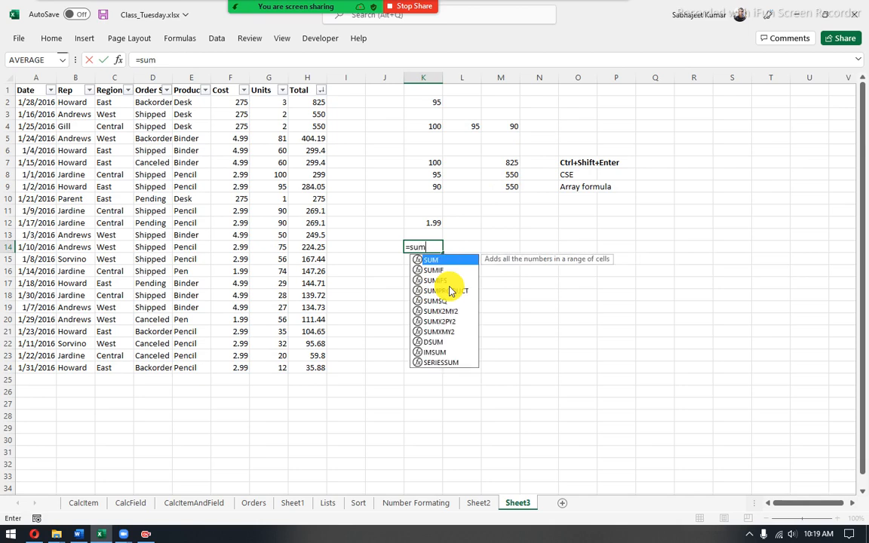
key("Tab")
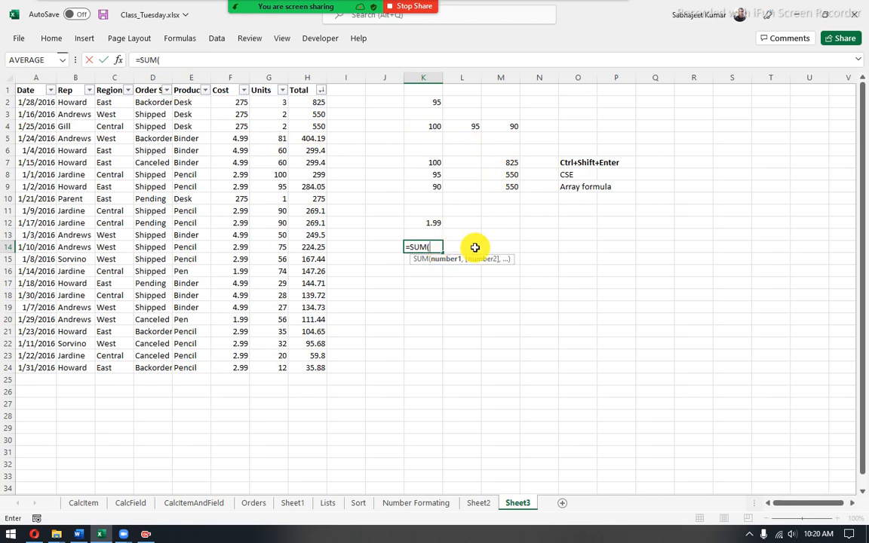
type("lar")
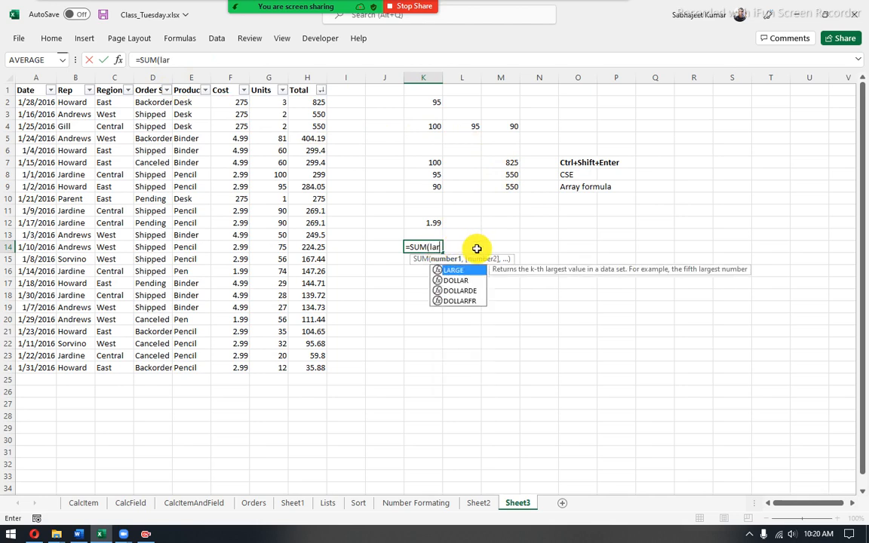
key("Tab")
left_click_drag(316, 103, 316, 360)
type(",{2")
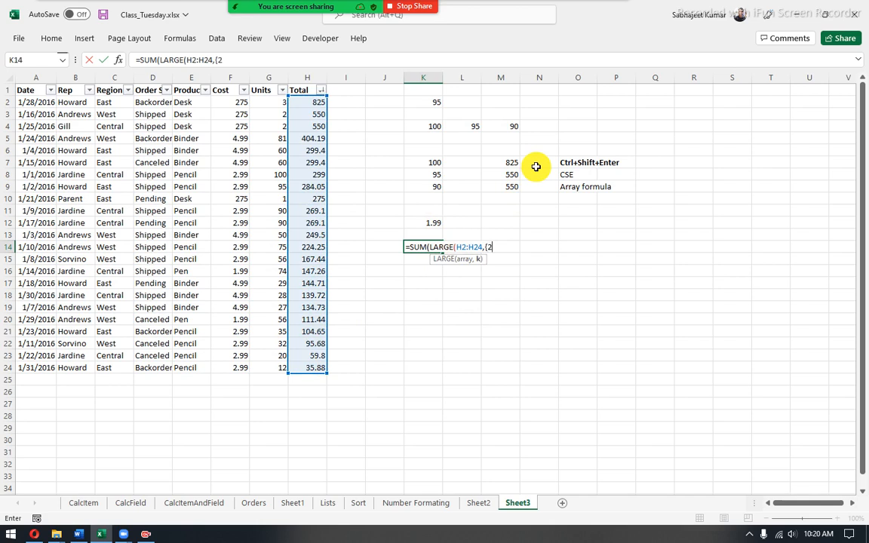
type(",3}")
key("Return")
key("Return")
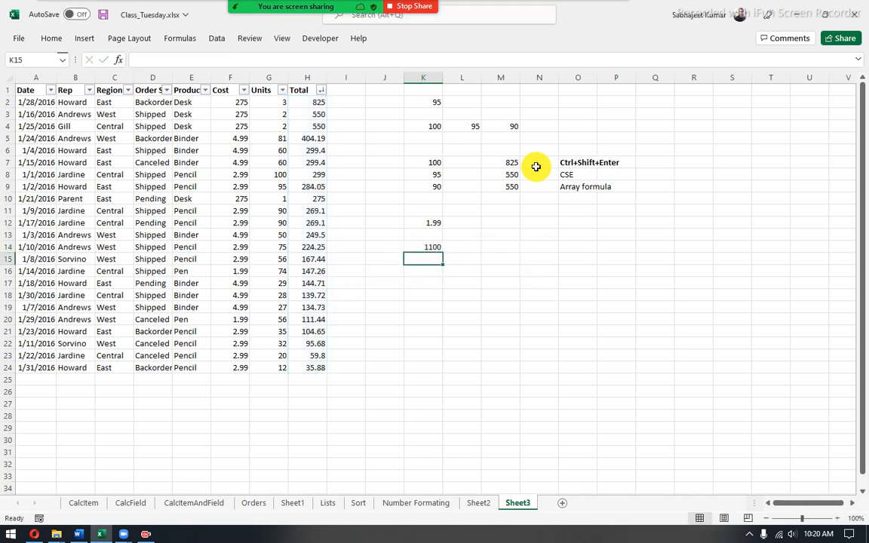
- Compare the SUM of LARGE formula in K14 with the totals in H3:H4 and examine its array constant
left_click(423, 246)
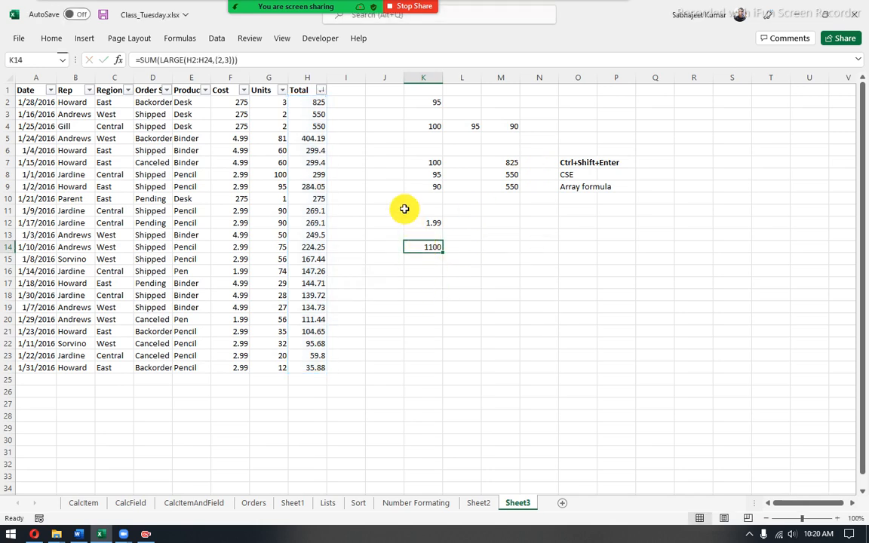
left_click_drag(320, 115, 320, 121)
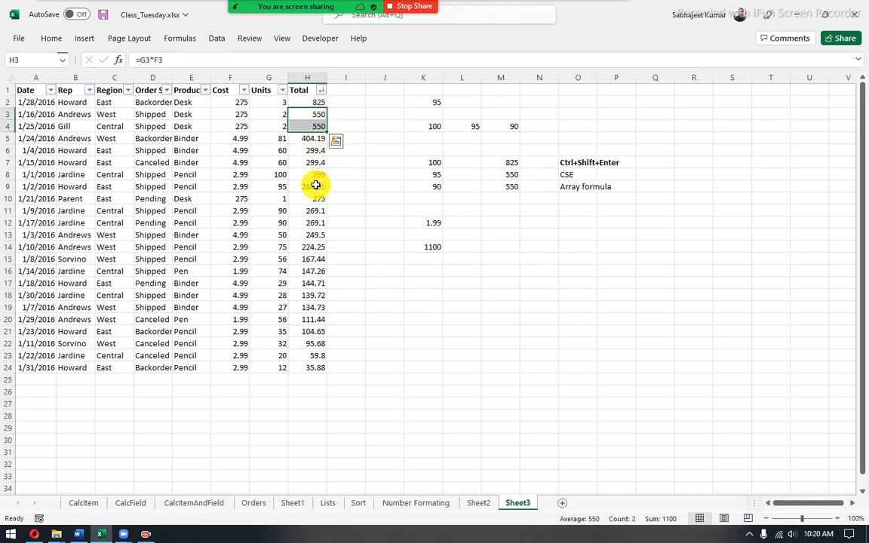
left_click_drag(322, 113, 320, 123)
left_click(431, 246)
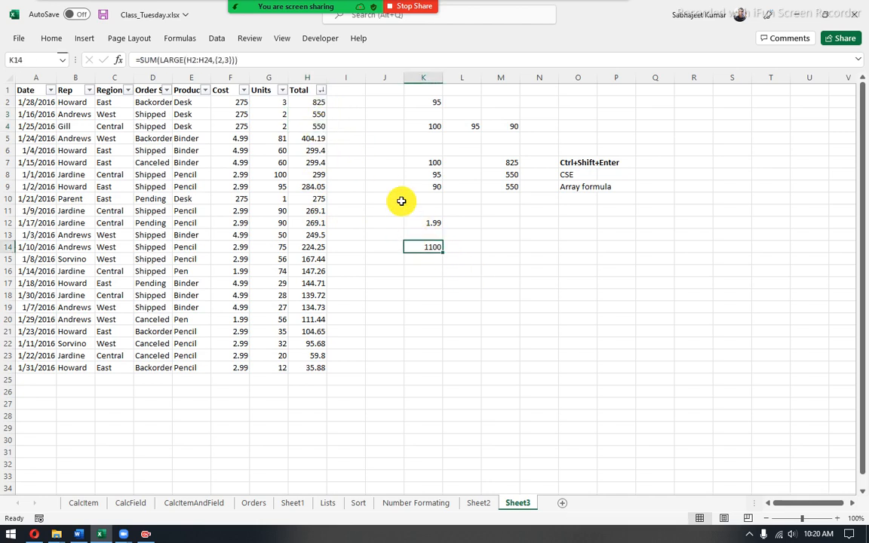
double_click(226, 59)
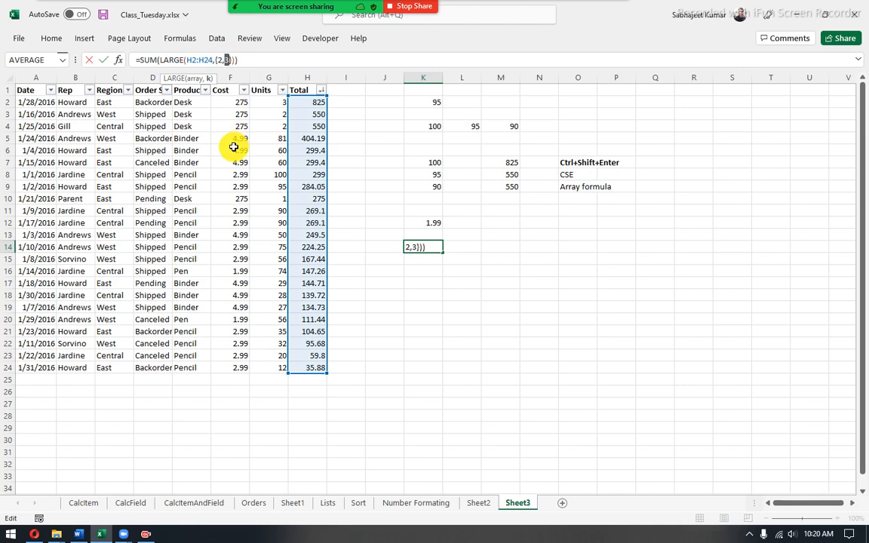
key("ctrl+Return")
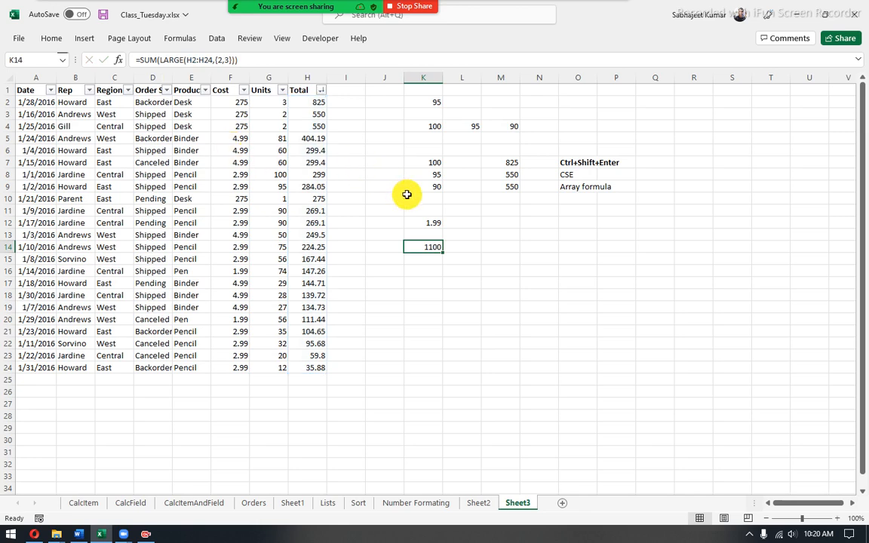
- Switch to the Word course outline, read the highlighted COUNTIF topics under Module 3, and return to the Excel workbook
mouse_move(83, 534)
left_click(83, 511)
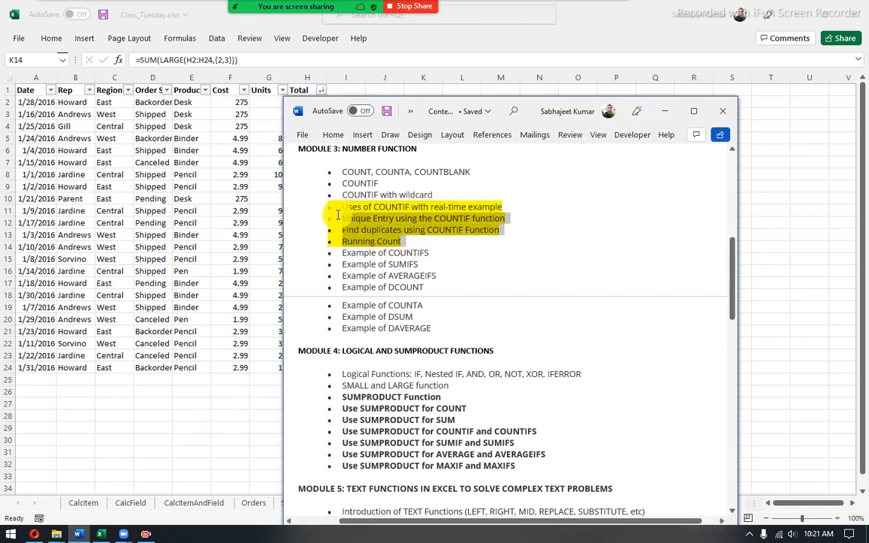
left_click_drag(339, 215, 326, 208)
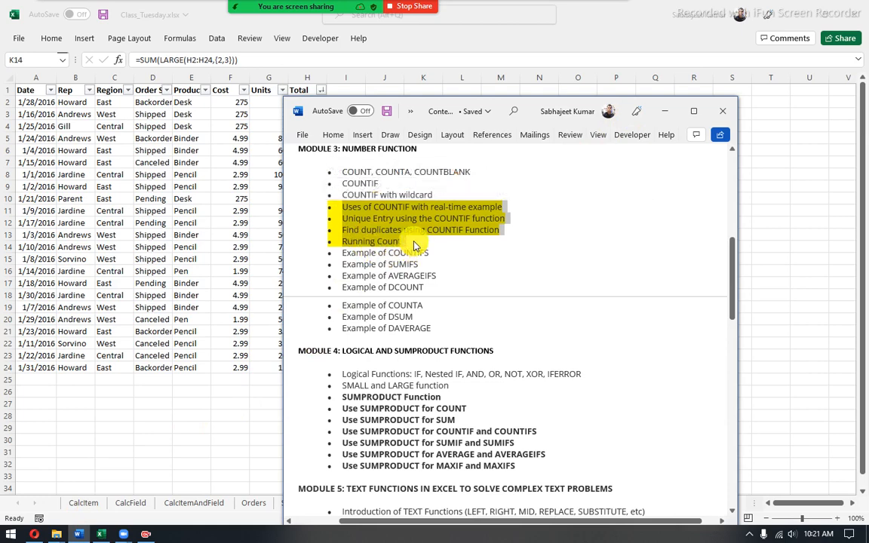
left_click(665, 111)
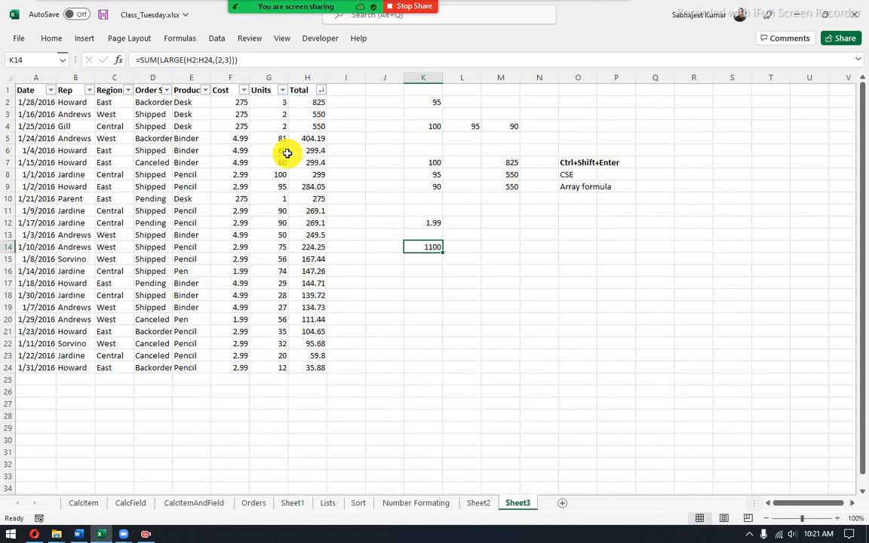
- Copy the Rep column B1:B24 and paste it into column R starting at R1
left_click_drag(70, 89, 61, 368)
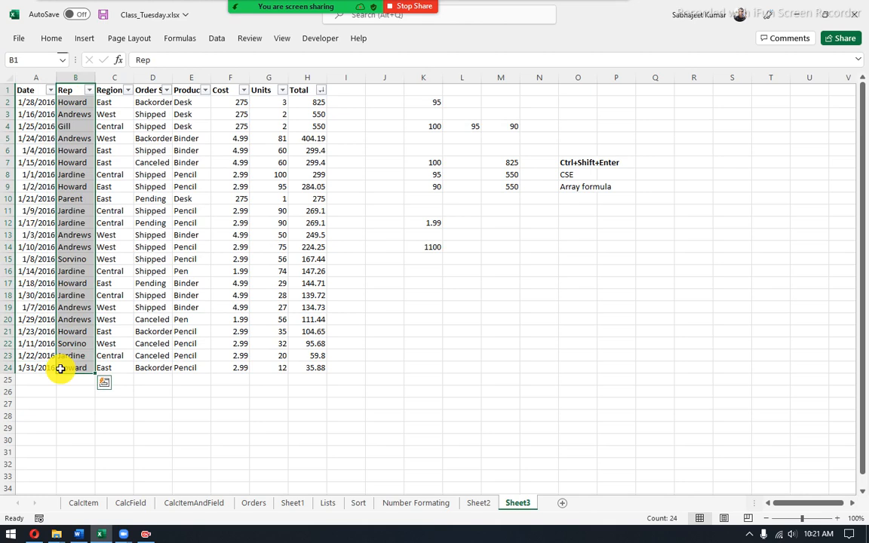
key("ctrl+c")
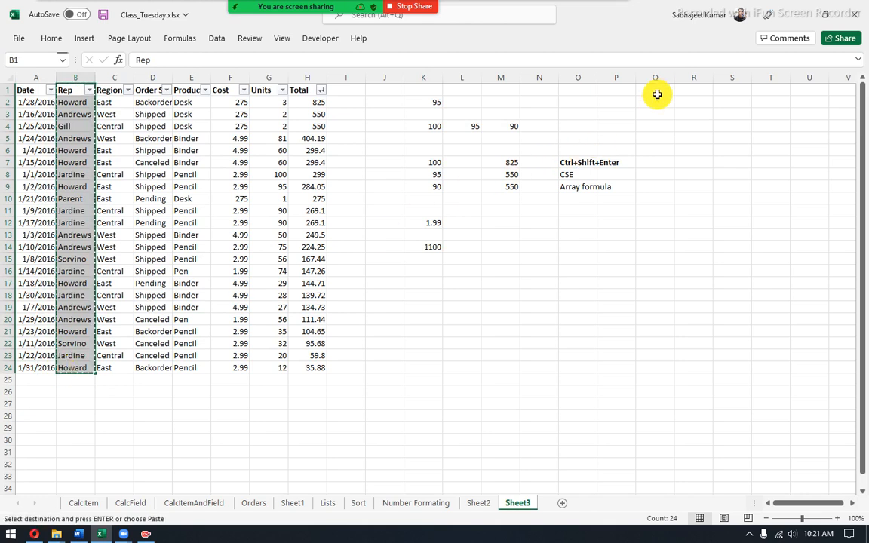
left_click(682, 88)
key("ctrl+v")
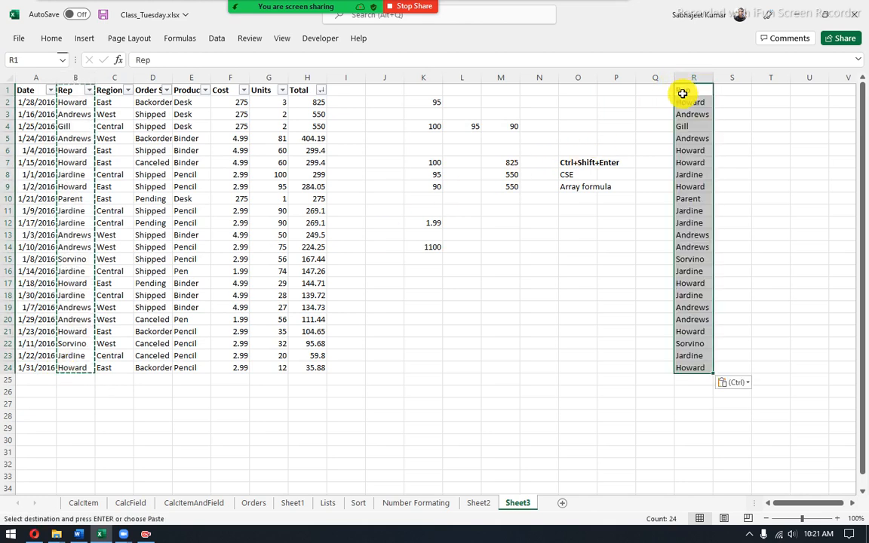
left_click(684, 92)
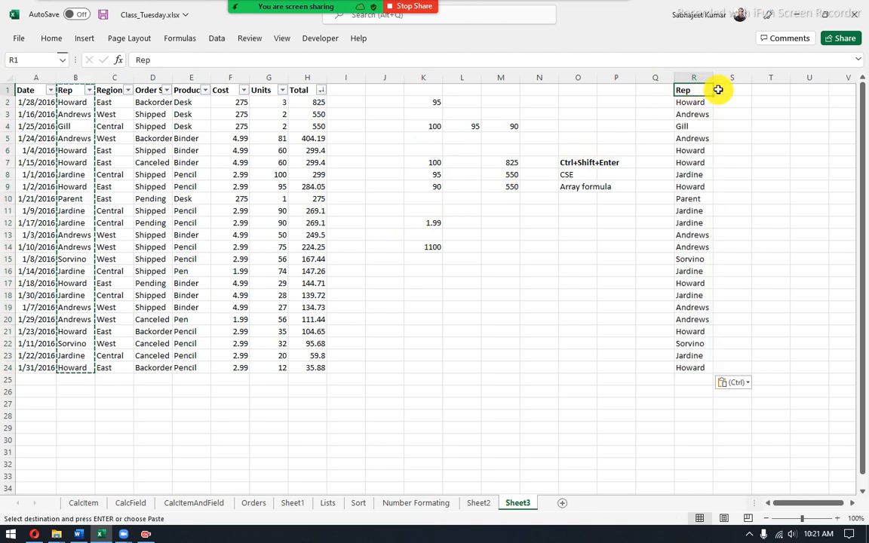
key("Right")
key("Right")
key("Right")
key("Right")
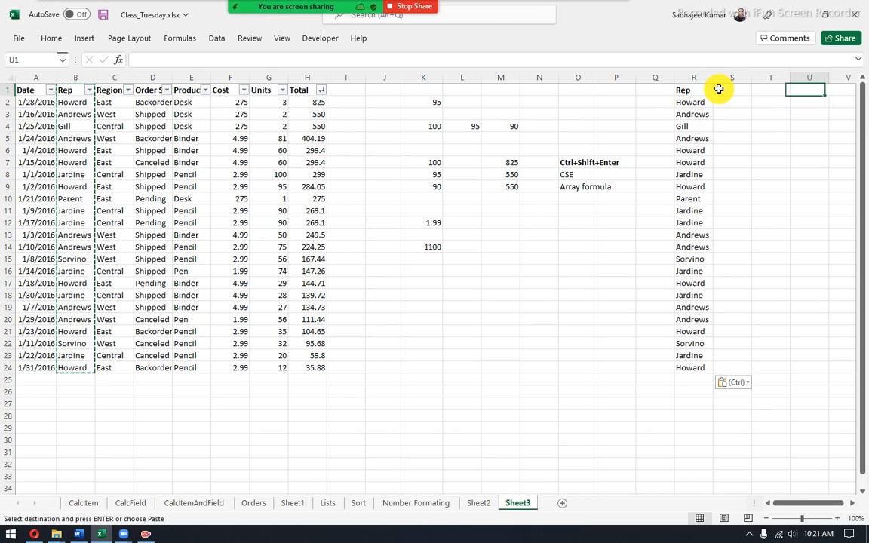
key("Right")
key("Right")
key("Right")
key("Right")
key("Right")
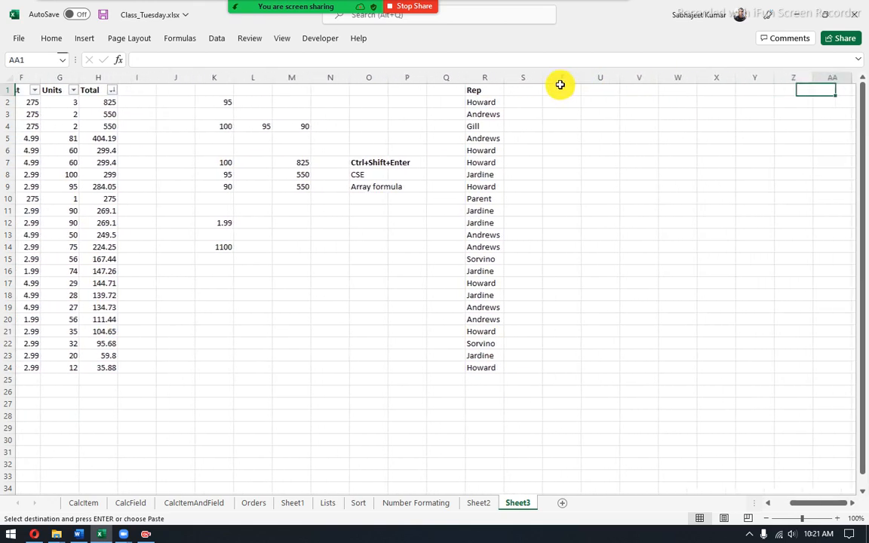
left_click(501, 98)
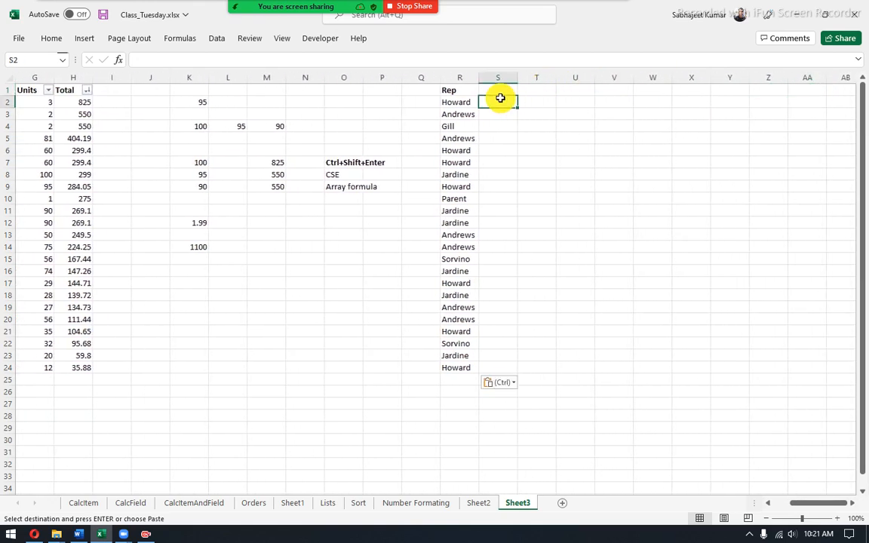
left_click(500, 116)
left_click(500, 138)
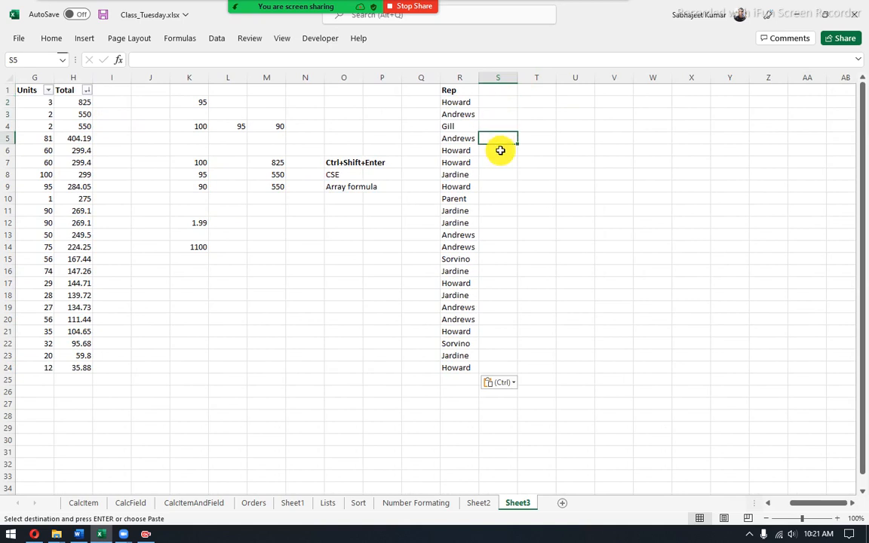
left_click_drag(499, 128, 499, 199)
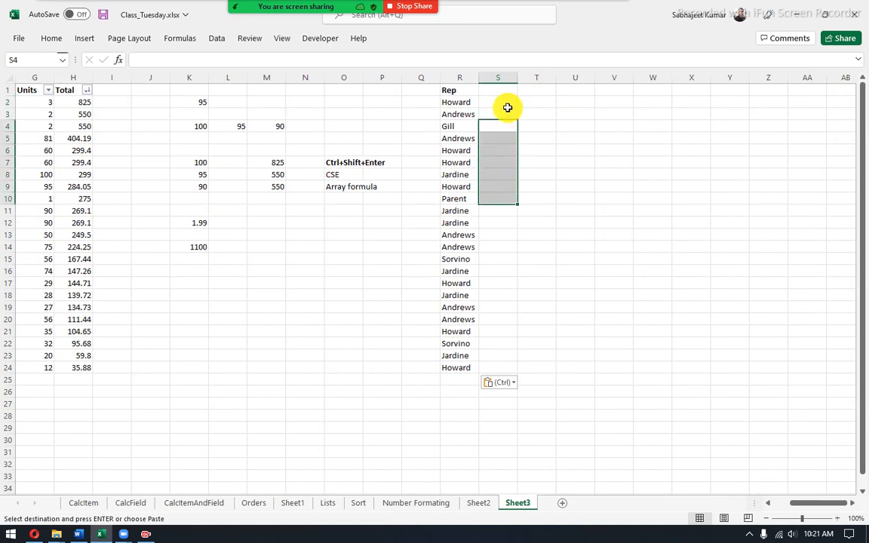
left_click_drag(507, 108, 493, 272)
left_click_drag(487, 110, 485, 233)
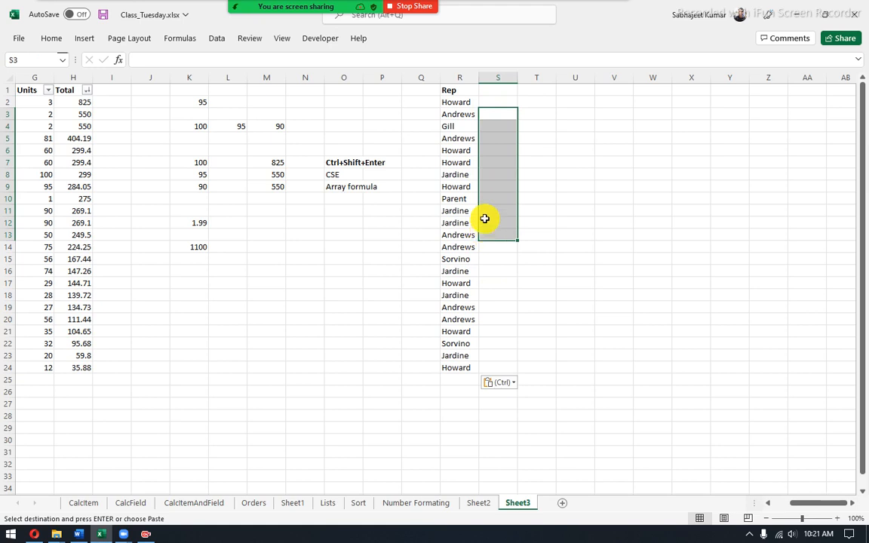
- Add the header empID in S1 and enter 21, 20 and 21 in S2:S4
left_click(491, 89)
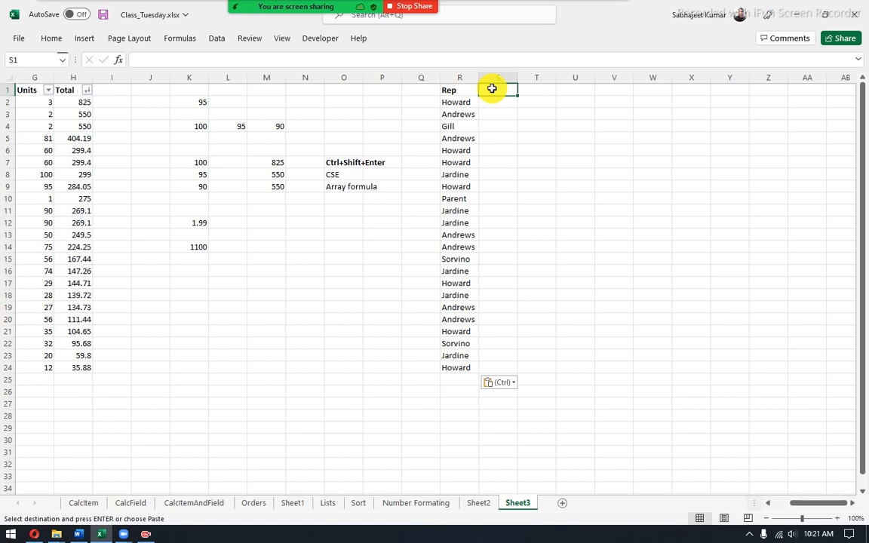
type("empID")
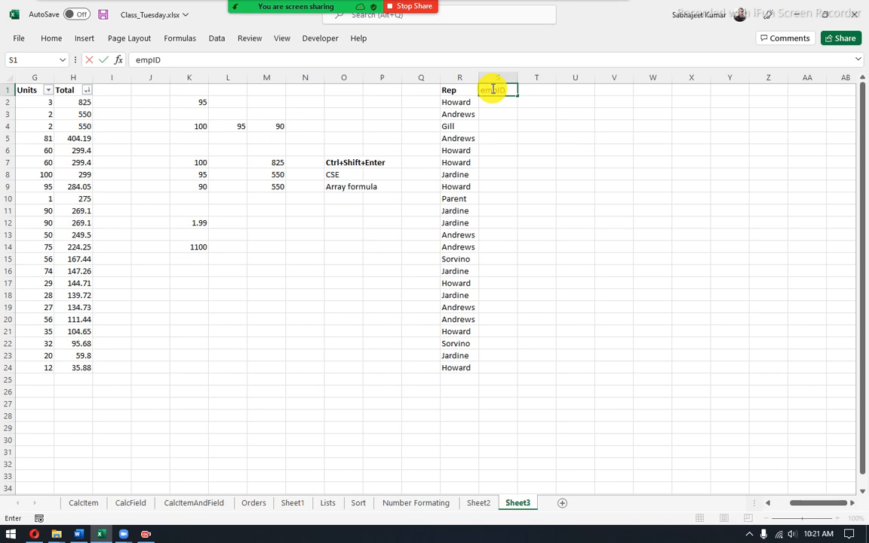
key("Return")
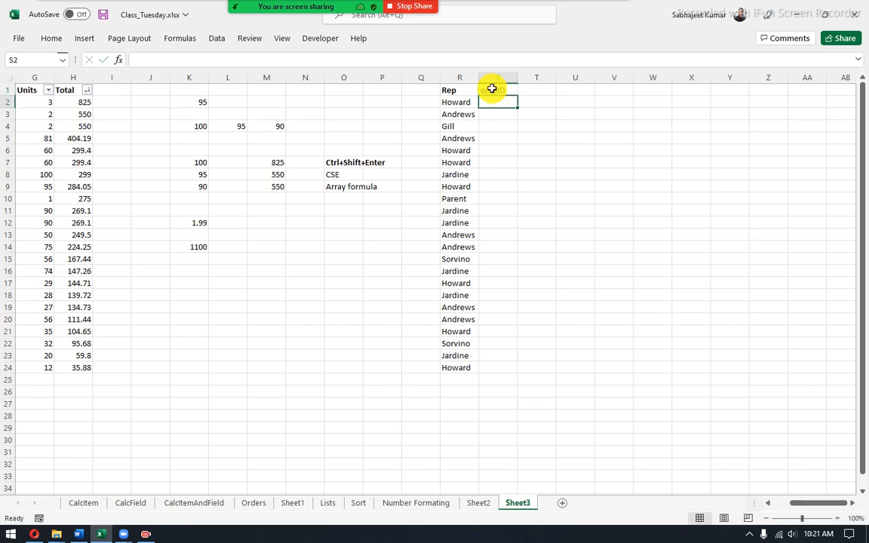
type("21")
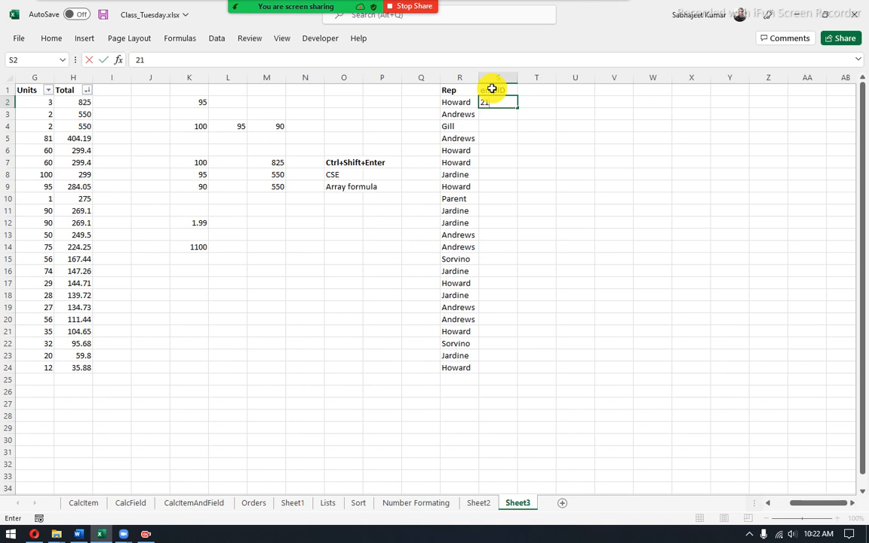
key("Return")
type("20")
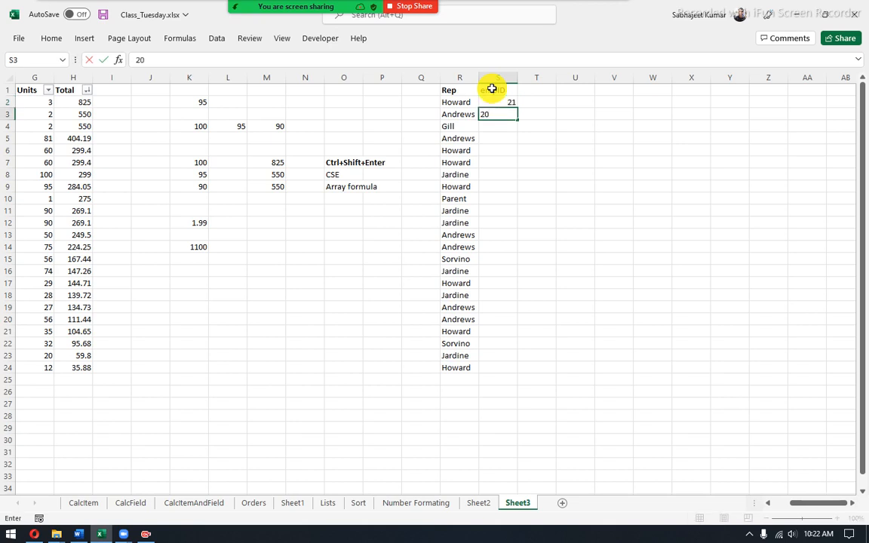
key("Return")
type("21")
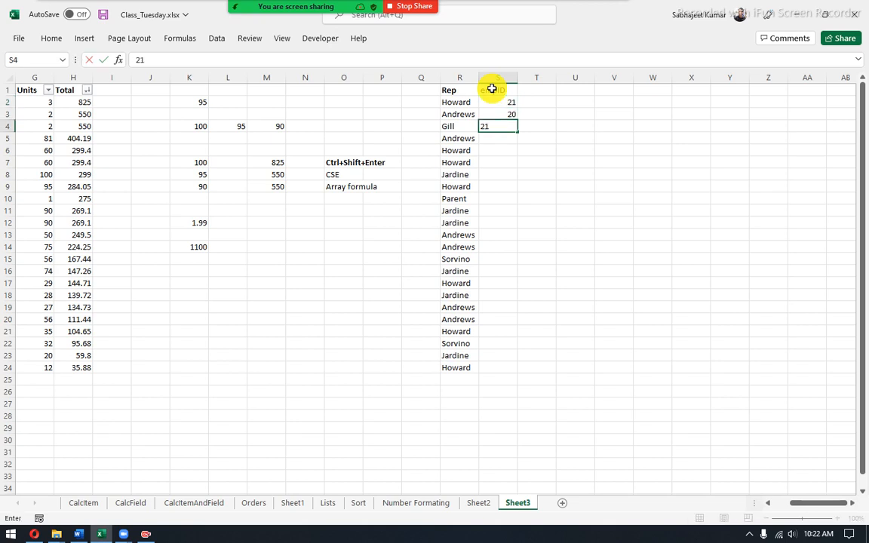
key("Return")
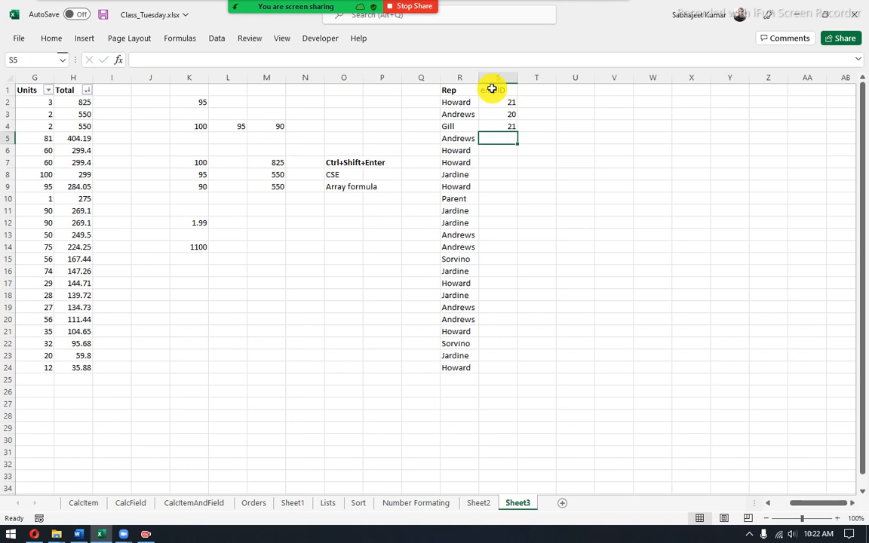
left_click_drag(514, 99, 499, 363)
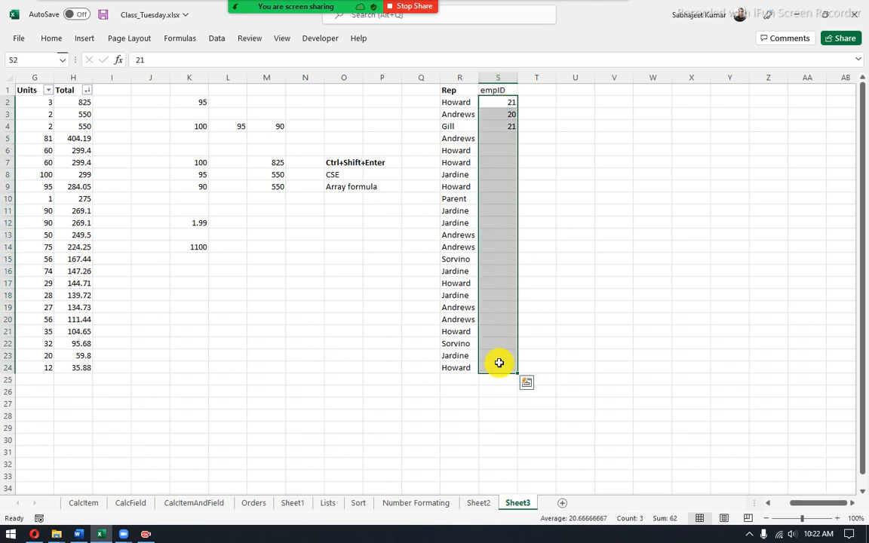
double_click(215, 38)
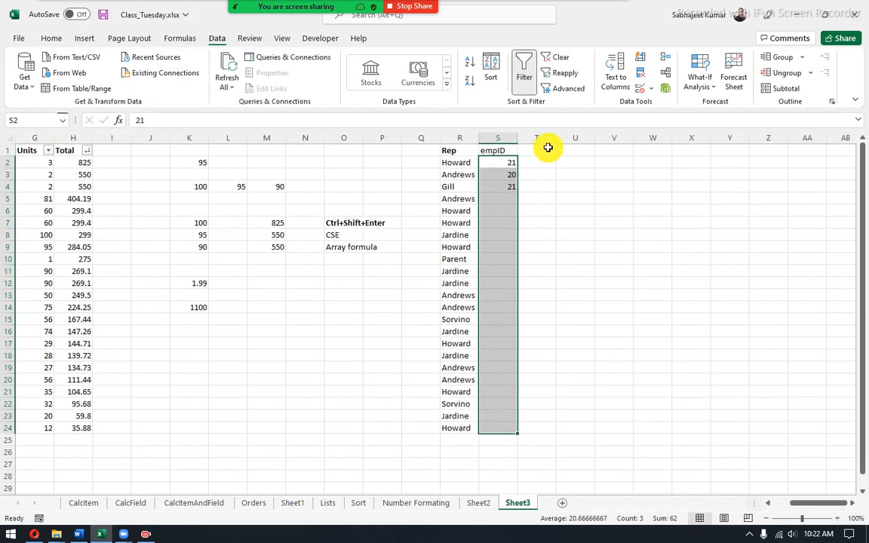
left_click(53, 39)
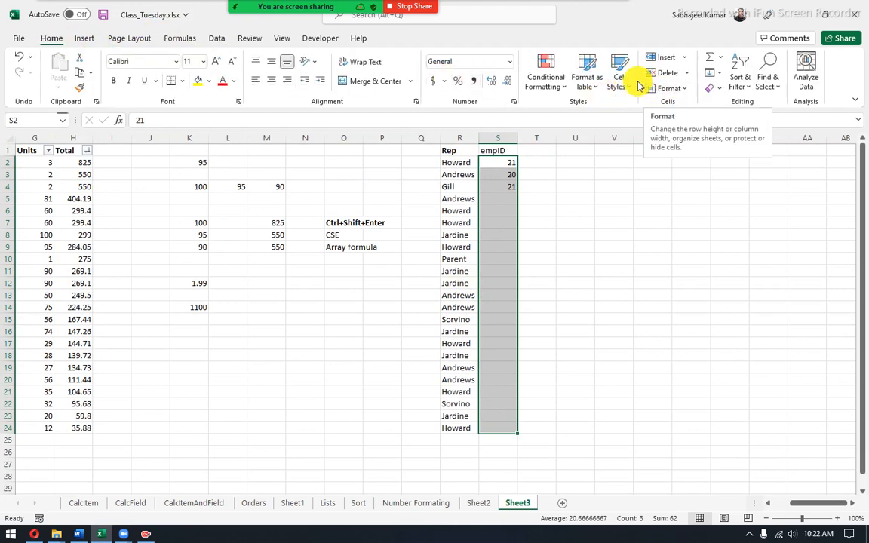
left_click(188, 38)
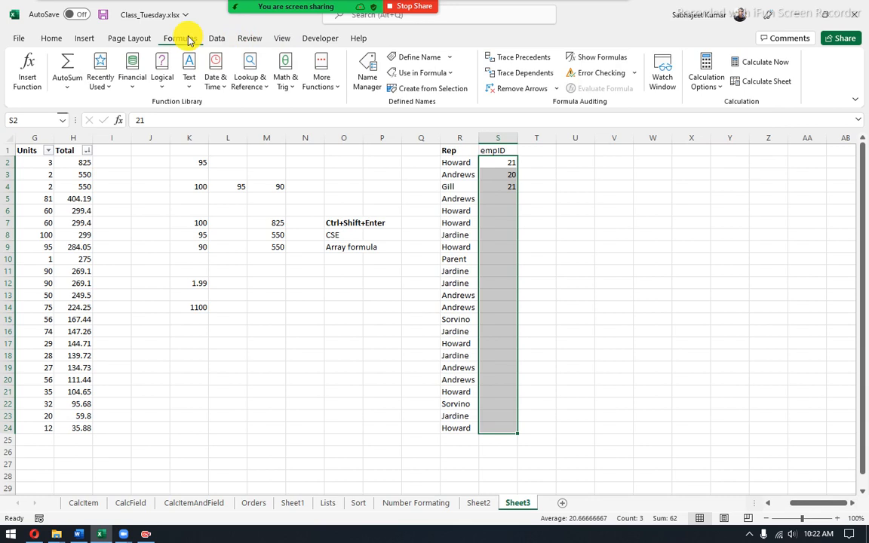
left_click(215, 38)
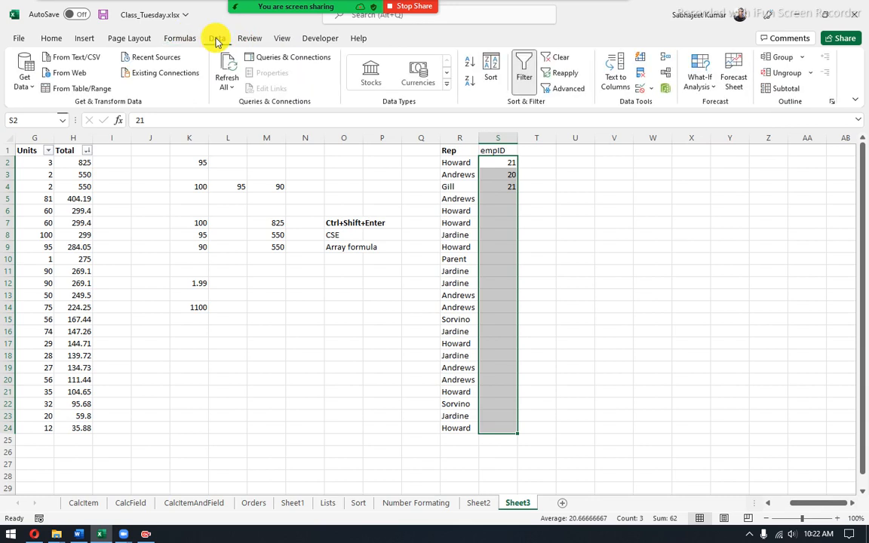
left_click(641, 88)
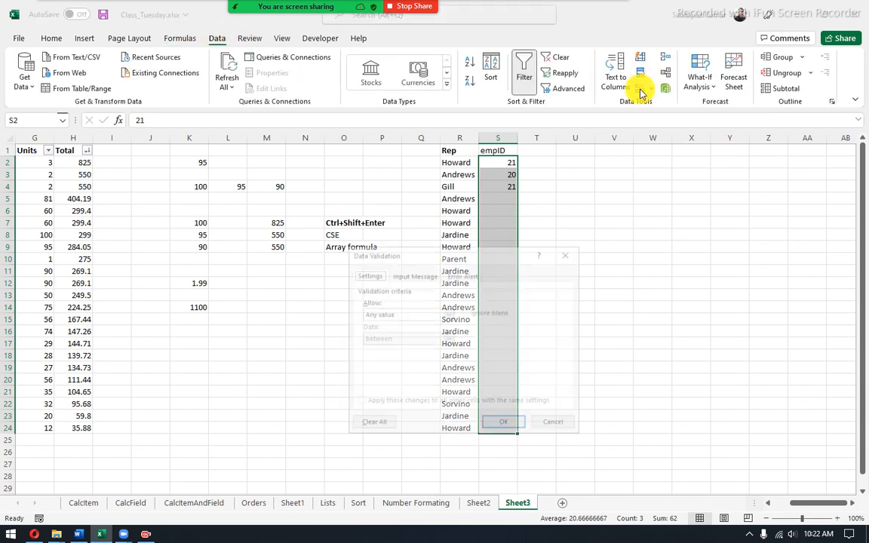
left_click(442, 314)
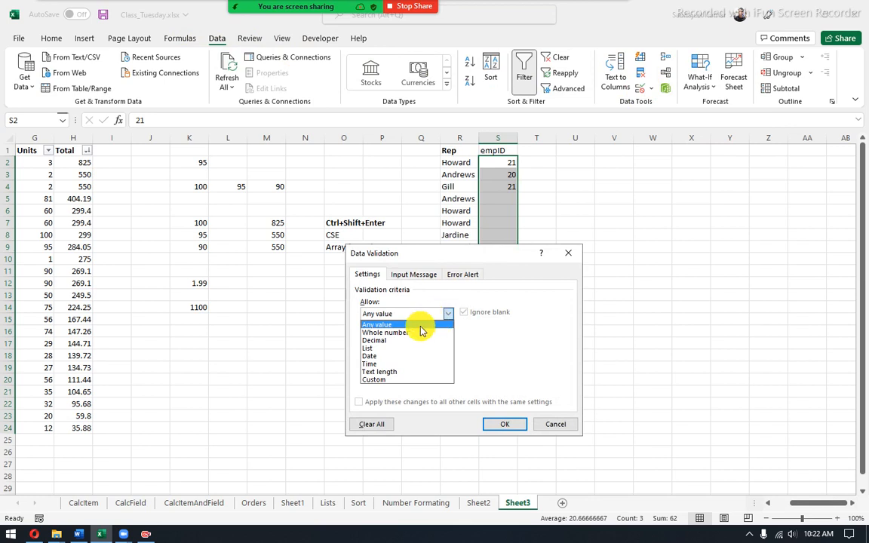
left_click(411, 381)
left_click(387, 362)
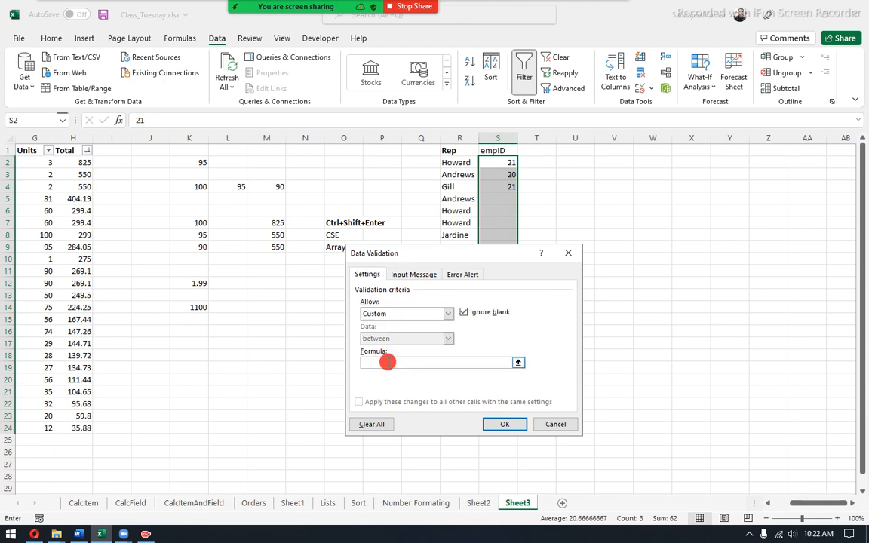
left_click(544, 424)
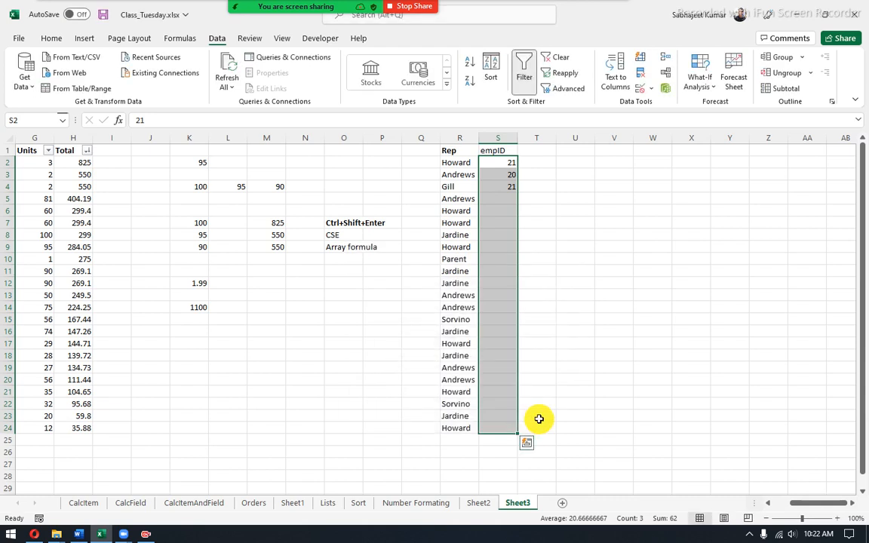
- Enter the empID values 26 in S4 and 12 in S5
left_click(491, 205)
left_click(503, 187)
type("26")
key("Return")
type("12")
key("Return")
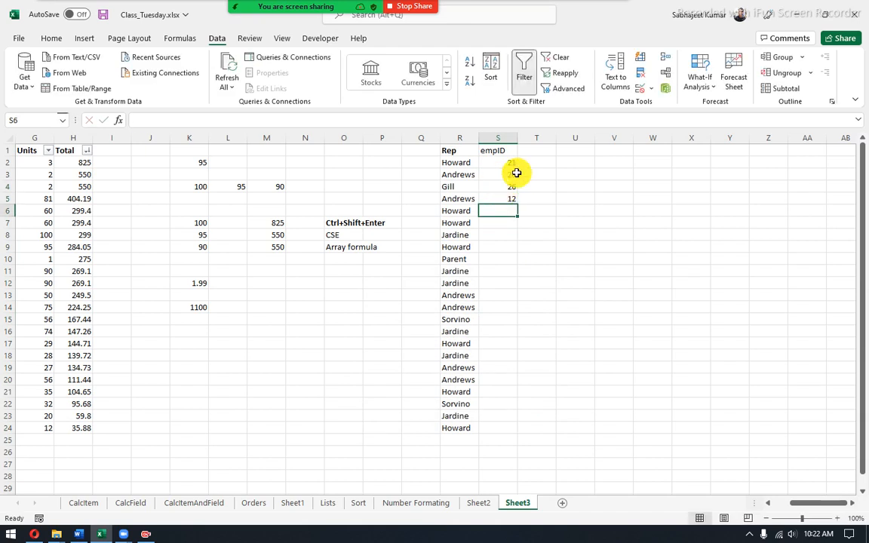
- Begin a COUNTIF formula in T2 with the range S2:S2
left_click(531, 163)
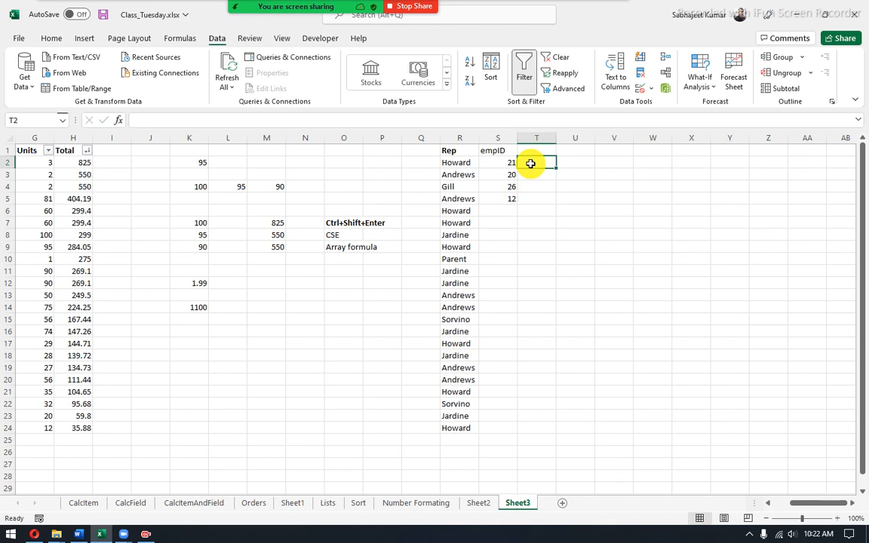
type("=cou")
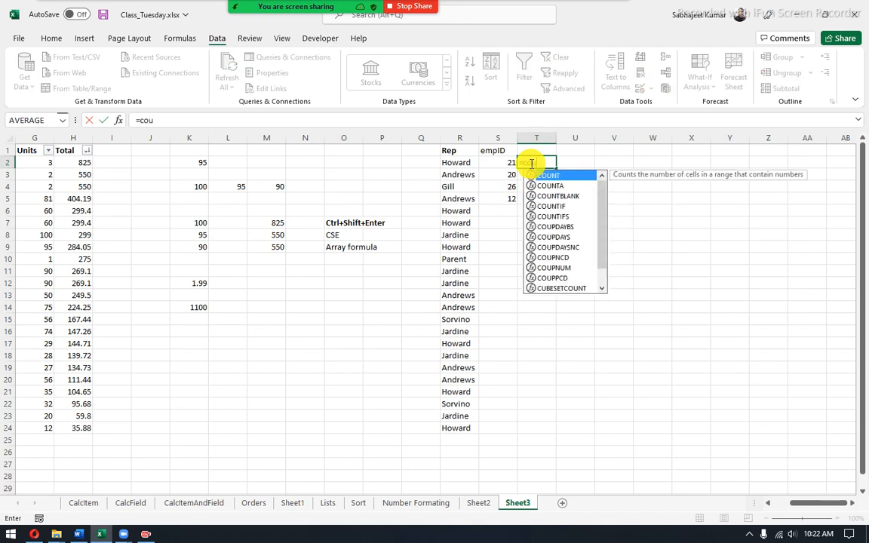
type("nti")
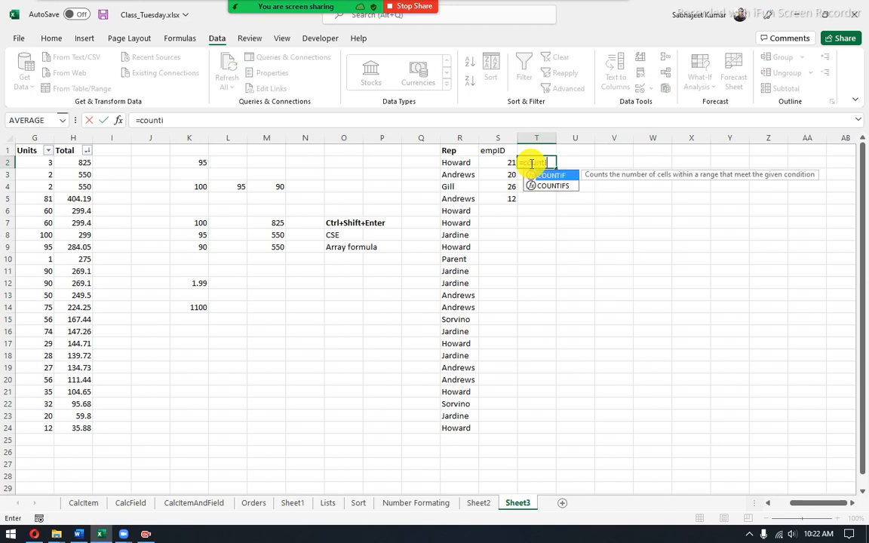
key("Tab")
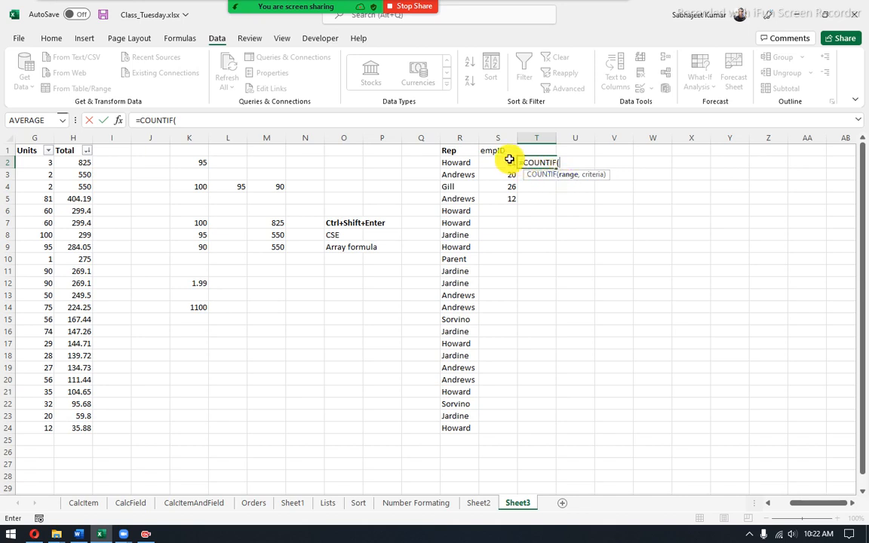
left_click(507, 160)
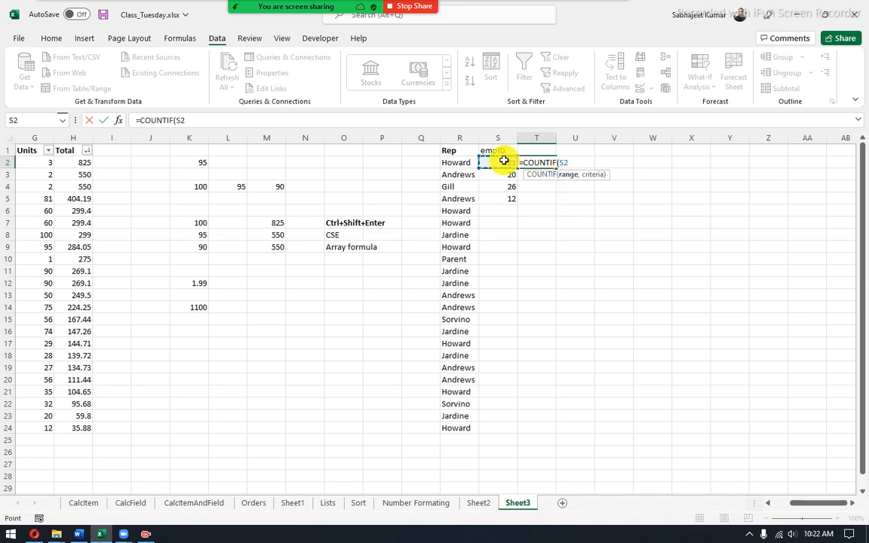
left_click(358, 123)
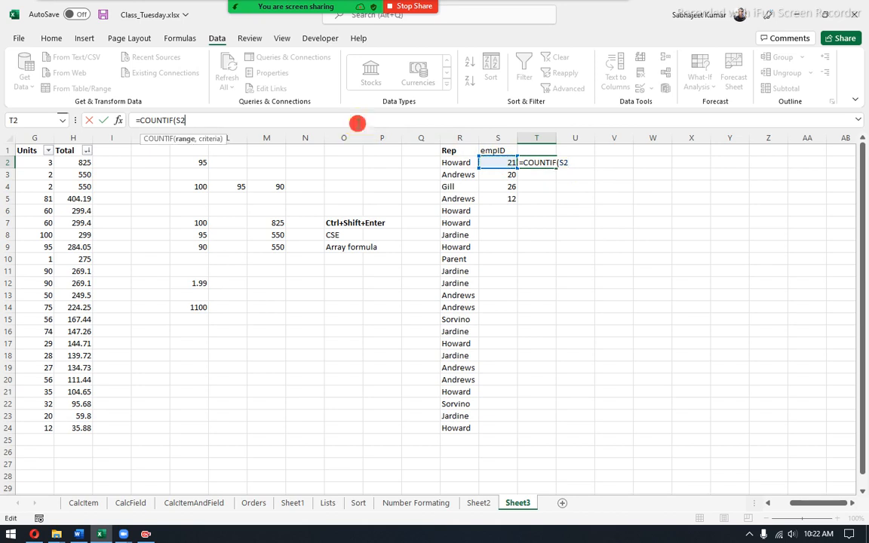
type(":s2")
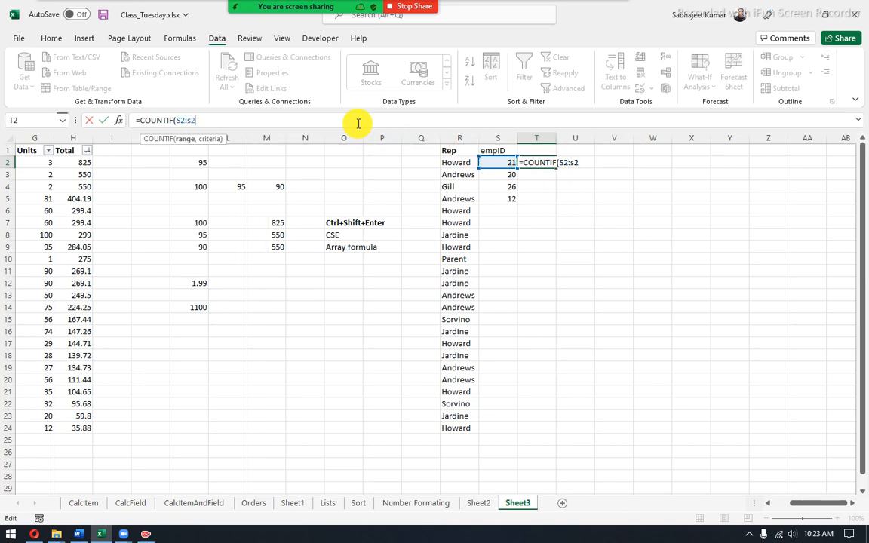
- Complete the T2 formula as =COUNTIF($S$2:S2,S2) and fill it down through T5
left_click(180, 121)
key("F4")
left_click(213, 119)
type(",")
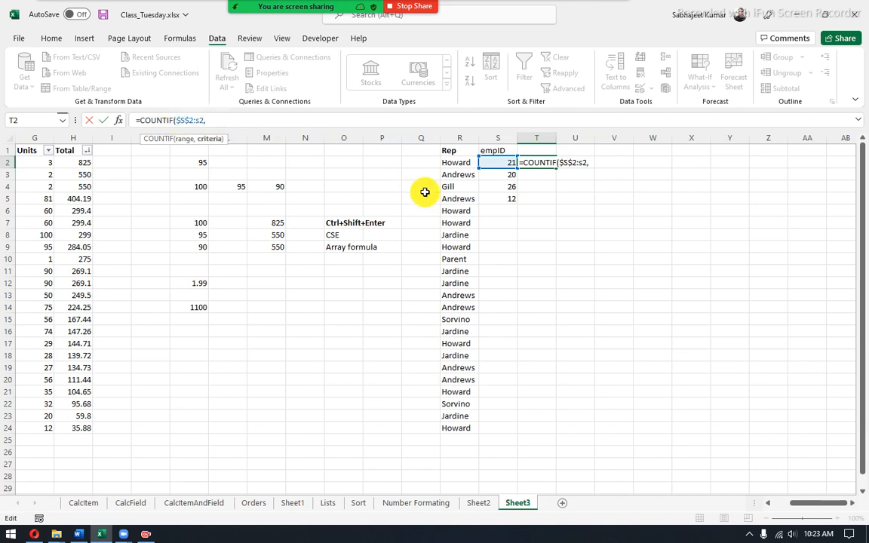
left_click(499, 163)
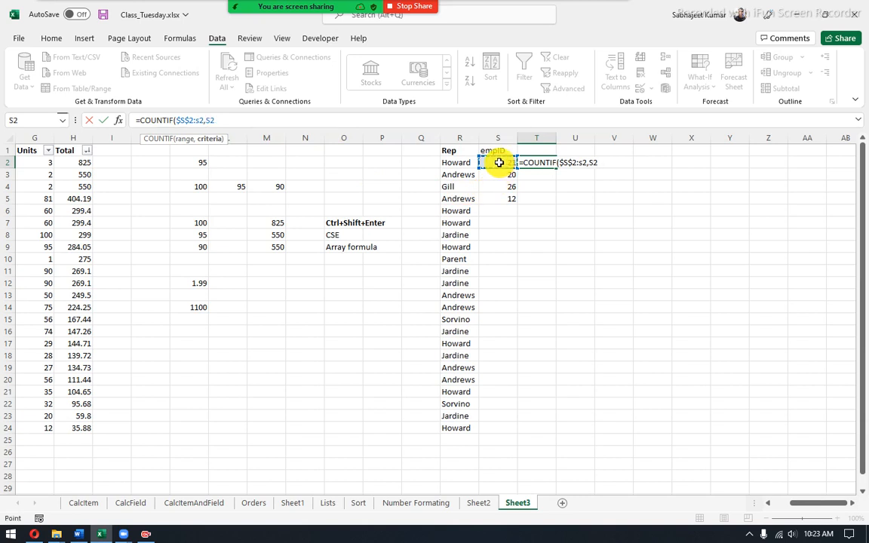
key("Return")
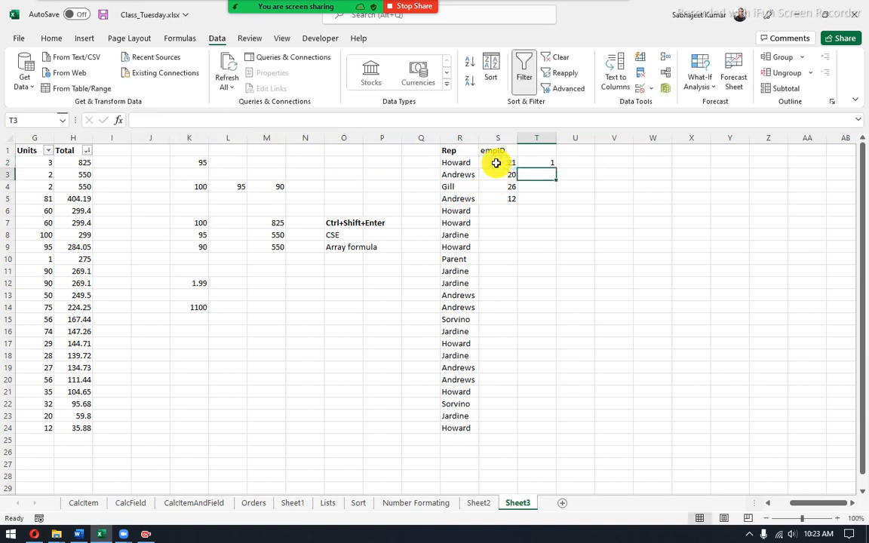
left_click(547, 161)
left_click_drag(557, 168, 557, 201)
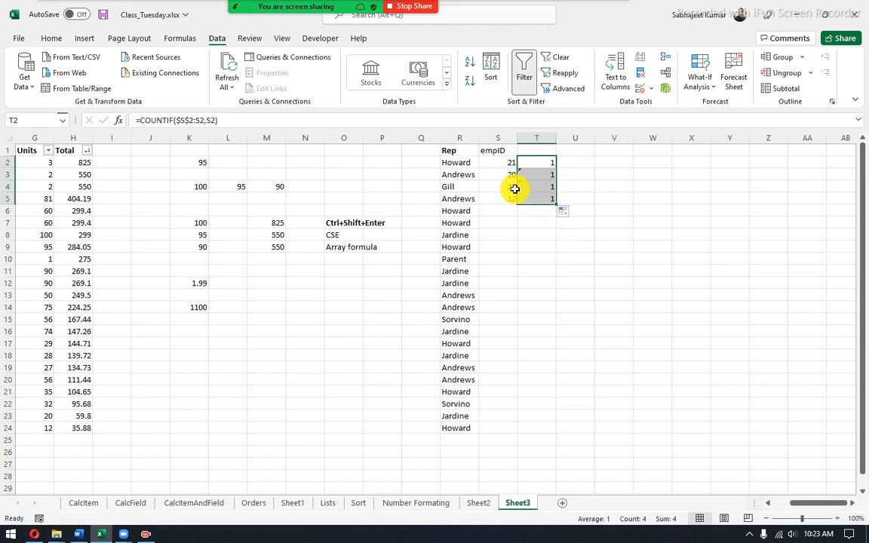
- Examine the anchored start, relative end and criteria of the COUNTIF formula in T2 without changing it
left_click(526, 168)
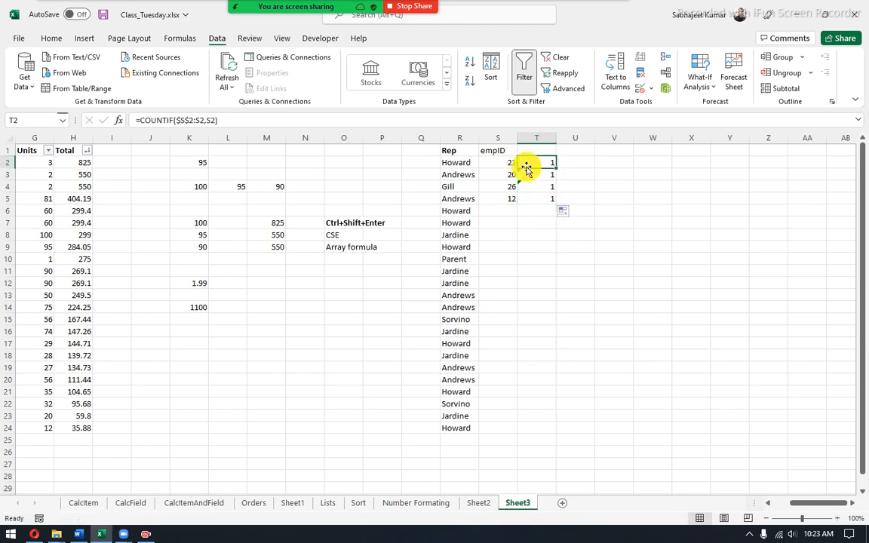
mouse_move(176, 120)
left_mouse_down()
mouse_move(204, 121)
mouse_move(176, 121)
left_mouse_up()
left_click(193, 121)
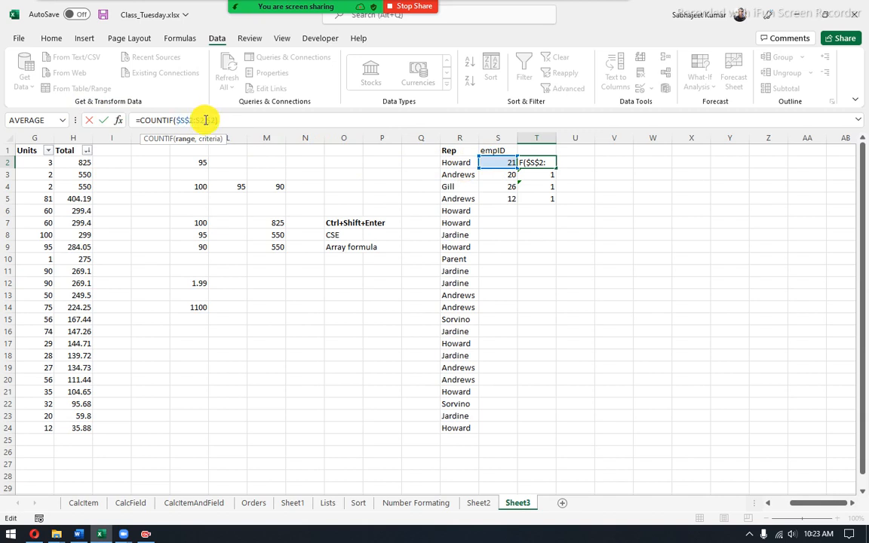
left_click_drag(214, 122, 216, 121)
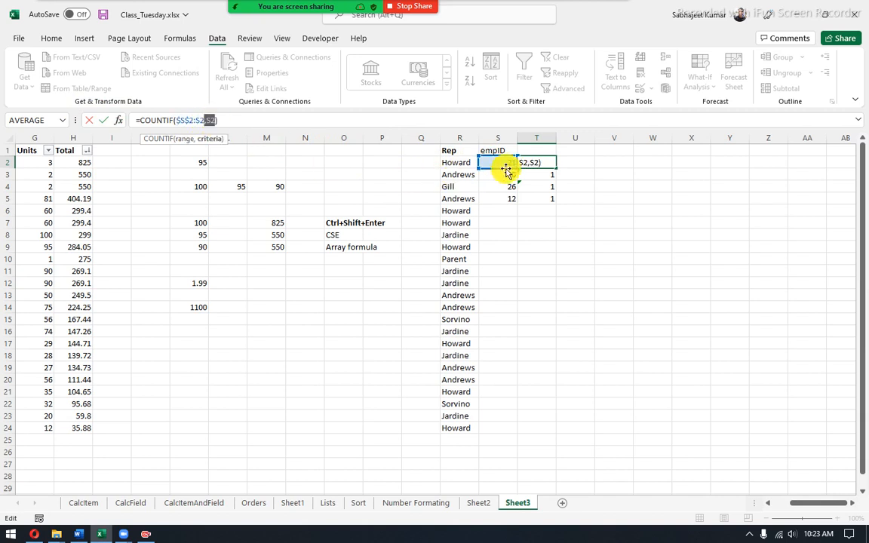
key("ctrl+Return")
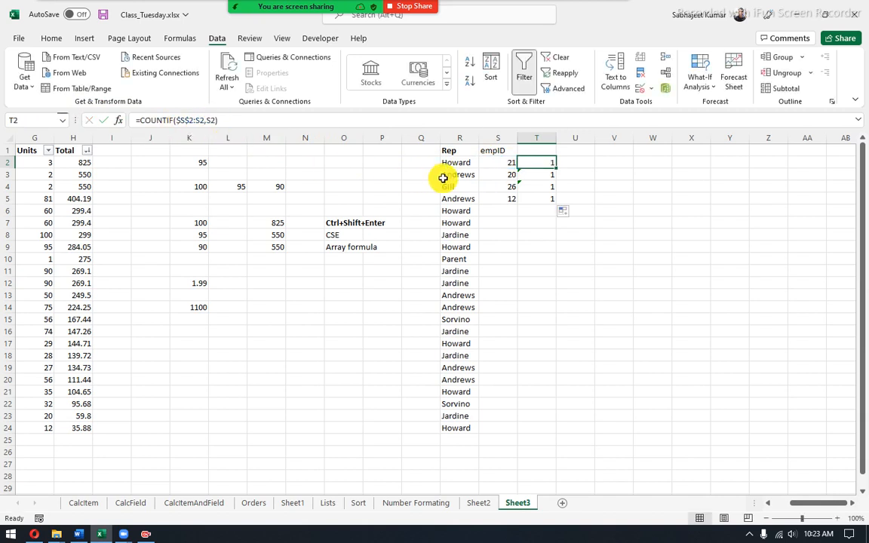
left_click_drag(196, 121, 205, 120)
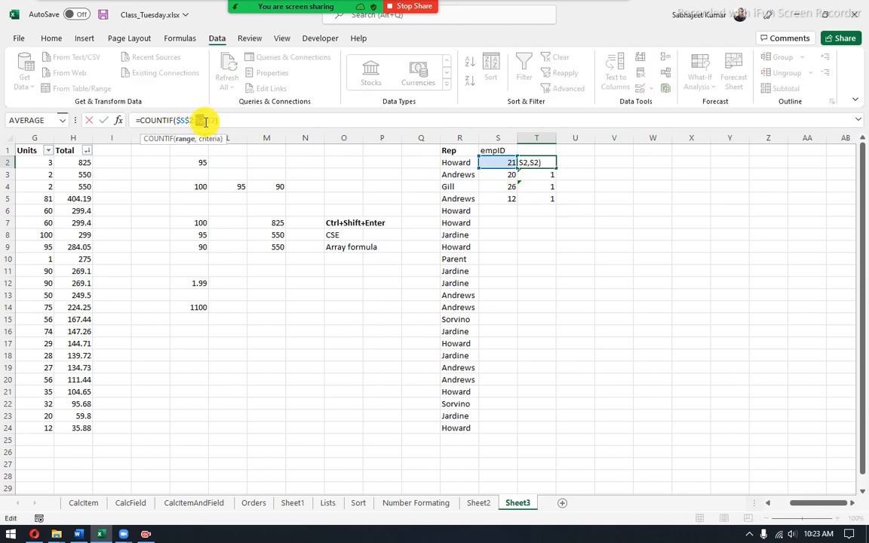
left_click_drag(177, 120, 201, 120)
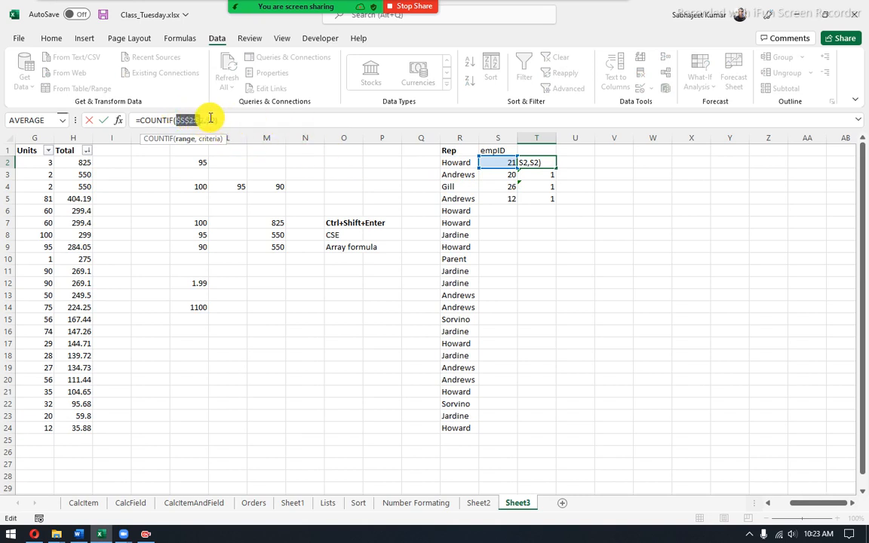
left_click(211, 117)
left_click_drag(210, 118, 217, 118)
key("Escape")
- Examine how the range and criteria of the COUNTIF formula in T3 relate to the empIDs in S2:S3
left_click(548, 177)
left_click_drag(495, 163, 495, 173)
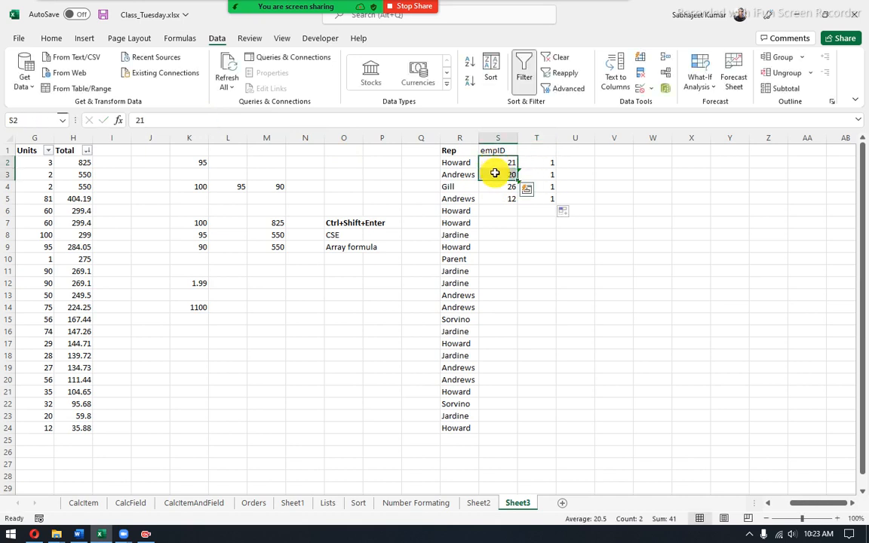
left_click(535, 174)
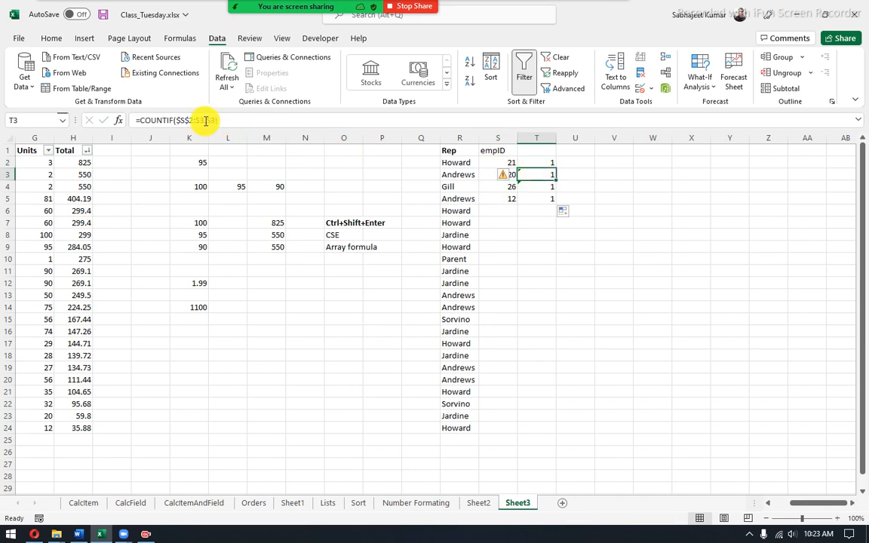
left_click_drag(209, 120, 232, 117)
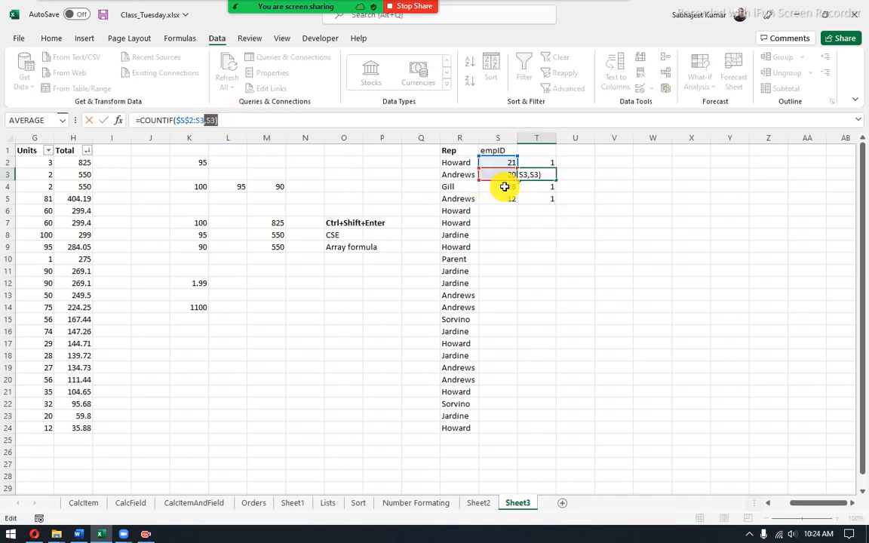
key("ctrl+Return")
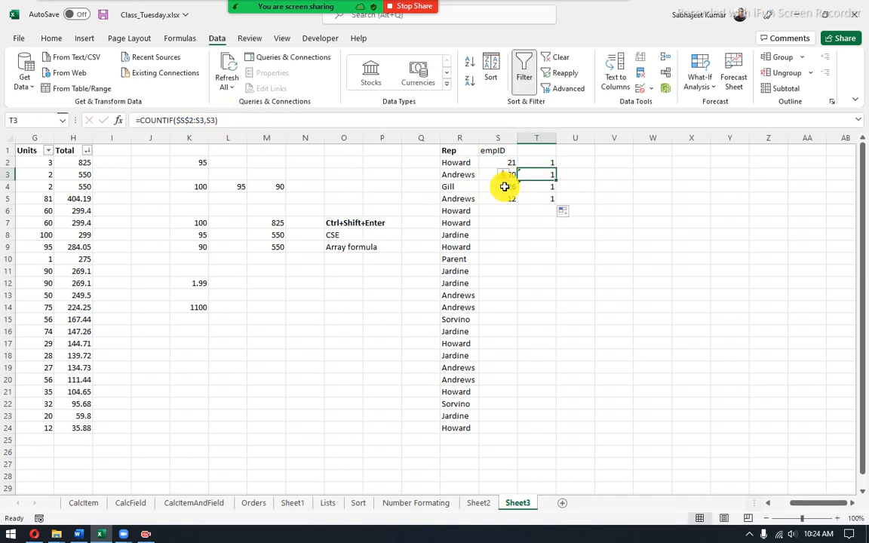
left_click(182, 119)
double_click(188, 120)
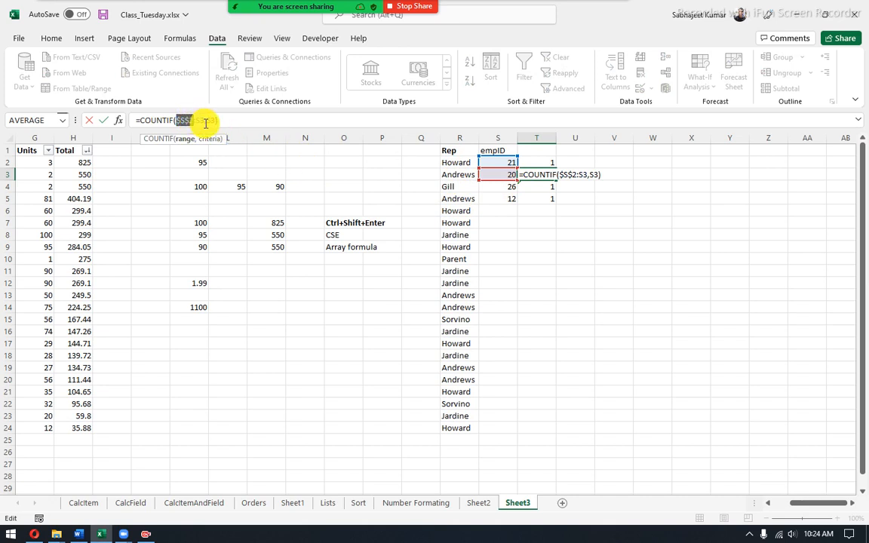
left_click_drag(203, 123, 218, 123)
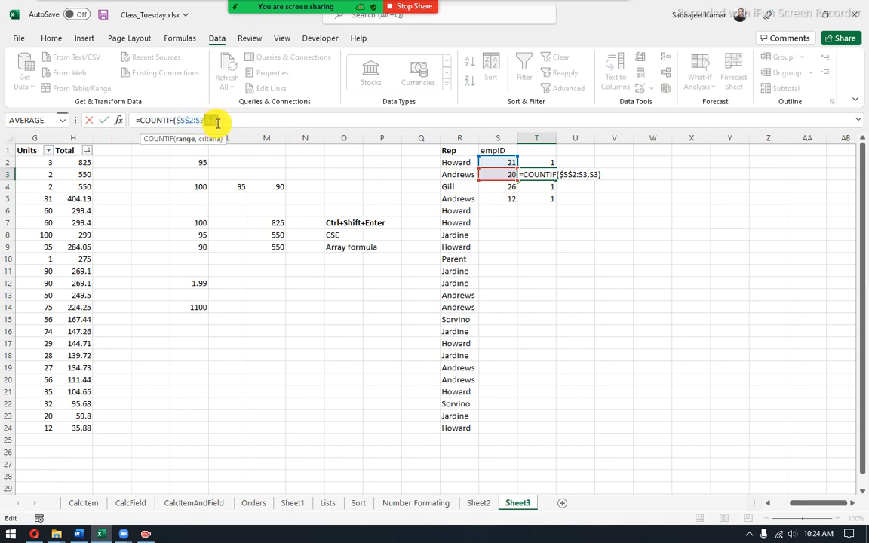
key("ctrl+shift+Return")
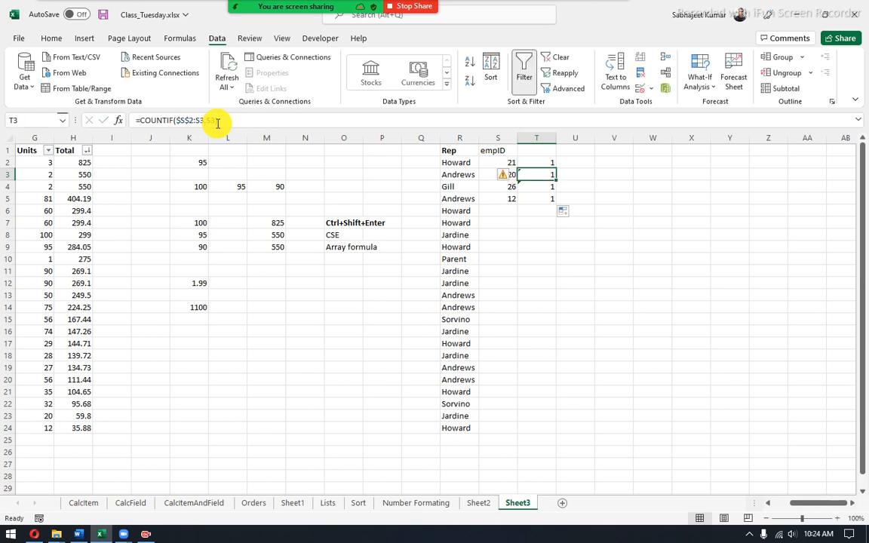
left_click(559, 279)
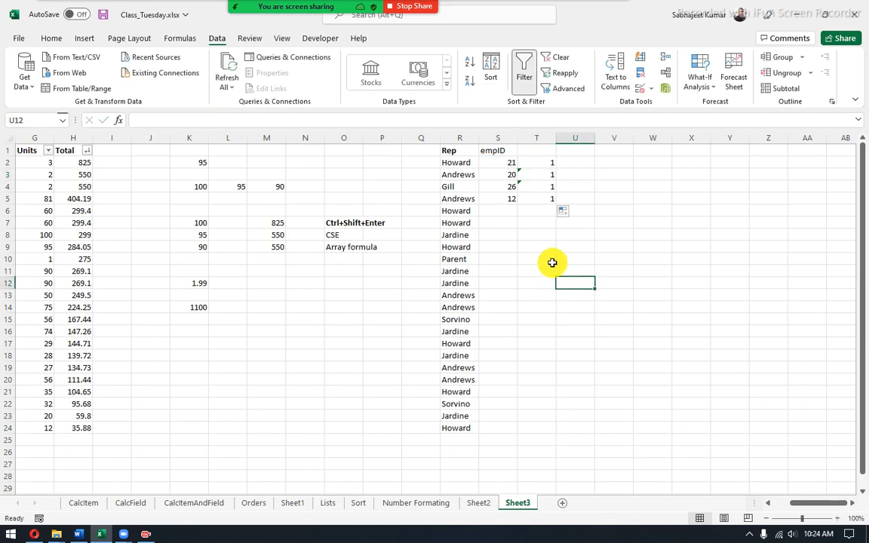
- Enter the duplicate empID 20 in S5 and inspect the COUNTIF formula in T5
left_click(503, 199)
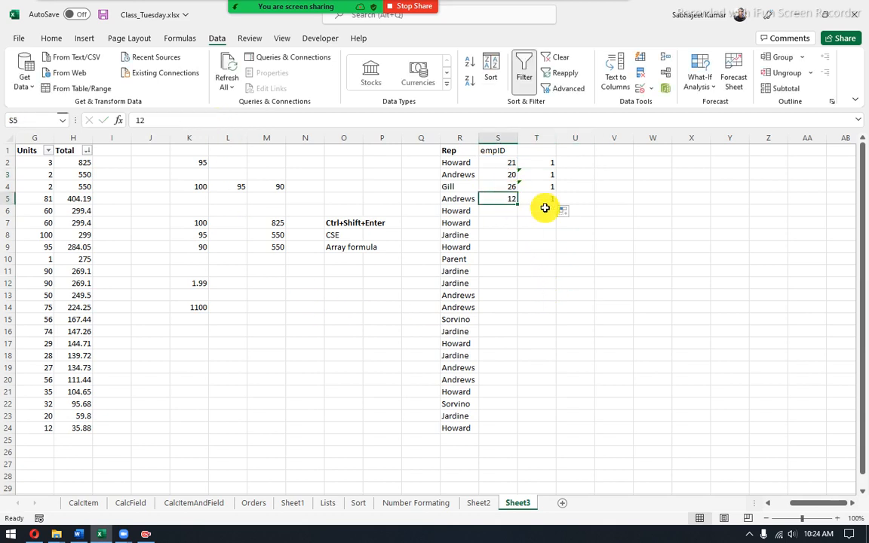
type("20")
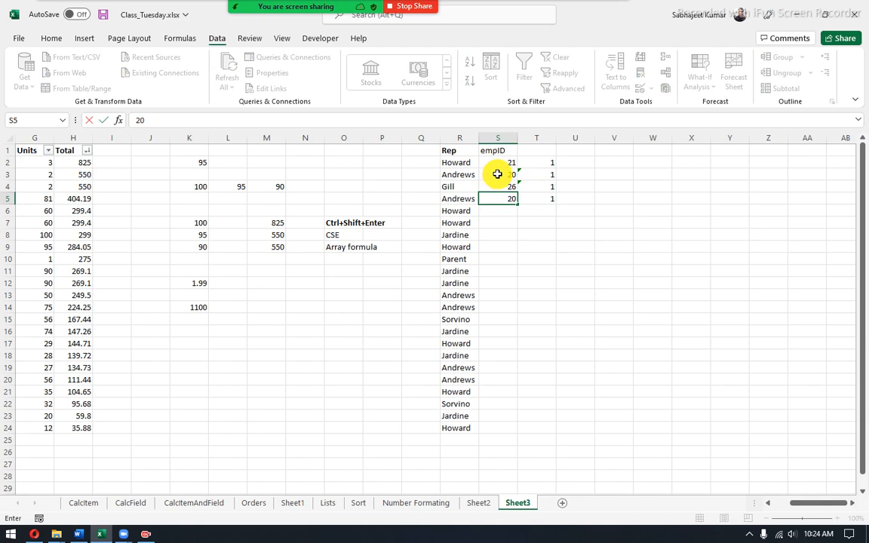
left_click(499, 206)
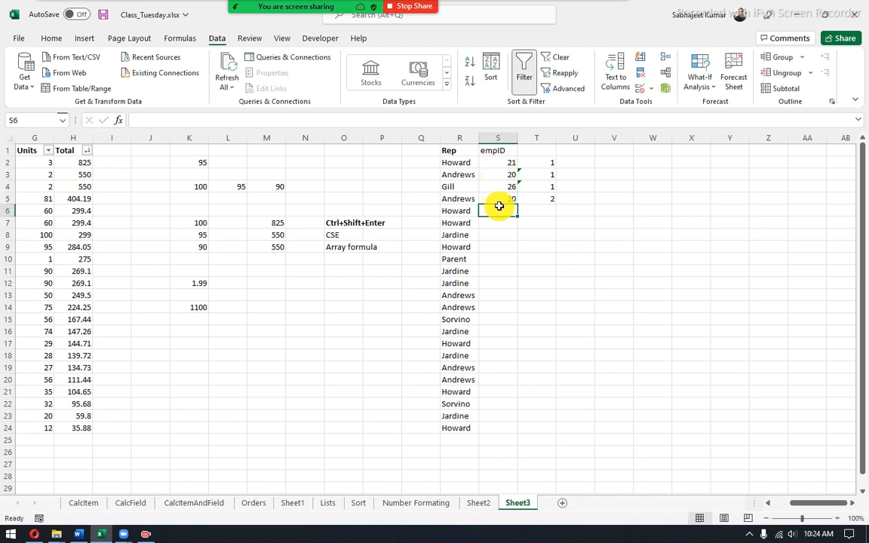
left_click(532, 196)
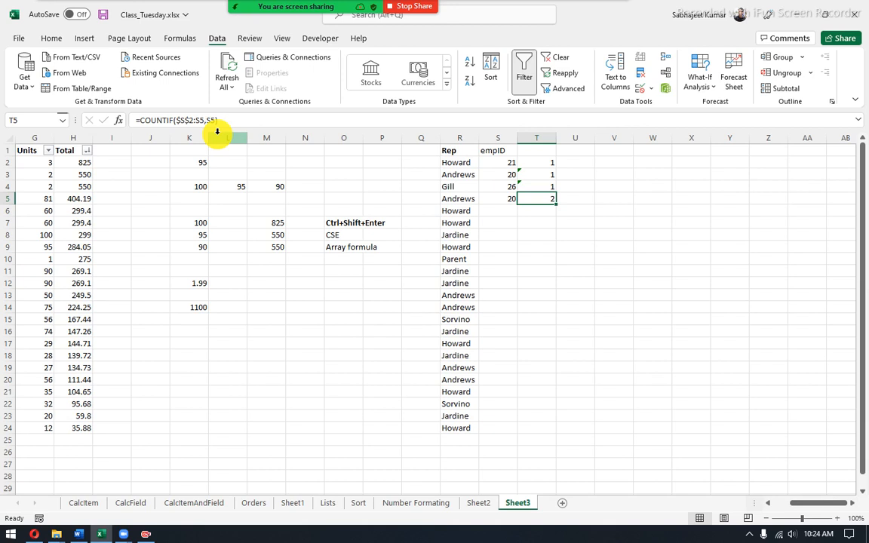
- Copy the text COUNTIF($S$2:S2,S2), without its equals sign, from the formula in T2
left_click(545, 163)
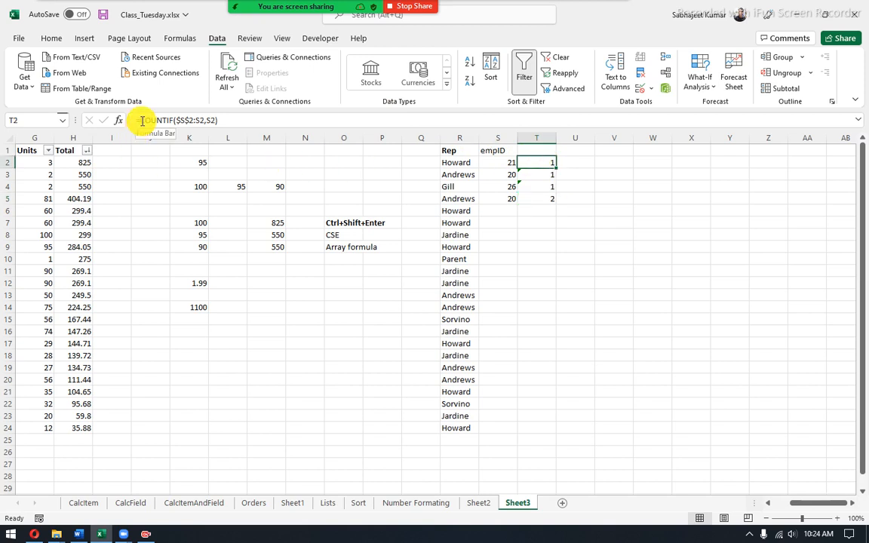
left_click_drag(142, 121, 281, 119)
key("ctrl+c")
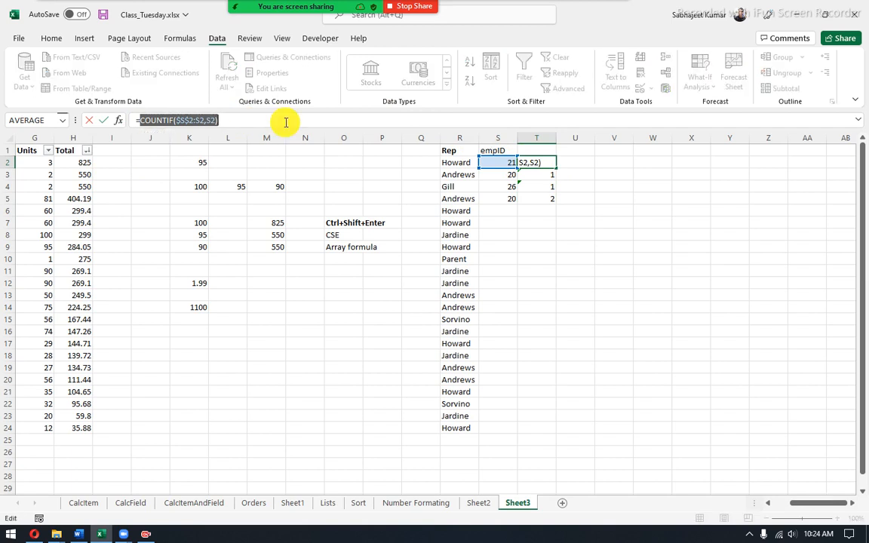
key("ctrl+Return")
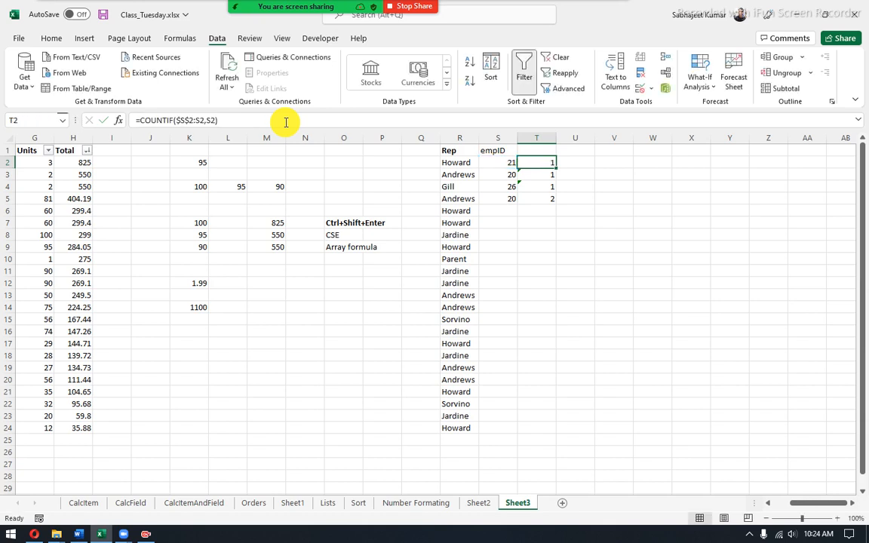
- Start a Custom data validation rule for S2:S24 with the copied formula =COUNTIF($S$2:S2,S2)
left_click_drag(503, 164, 511, 428)
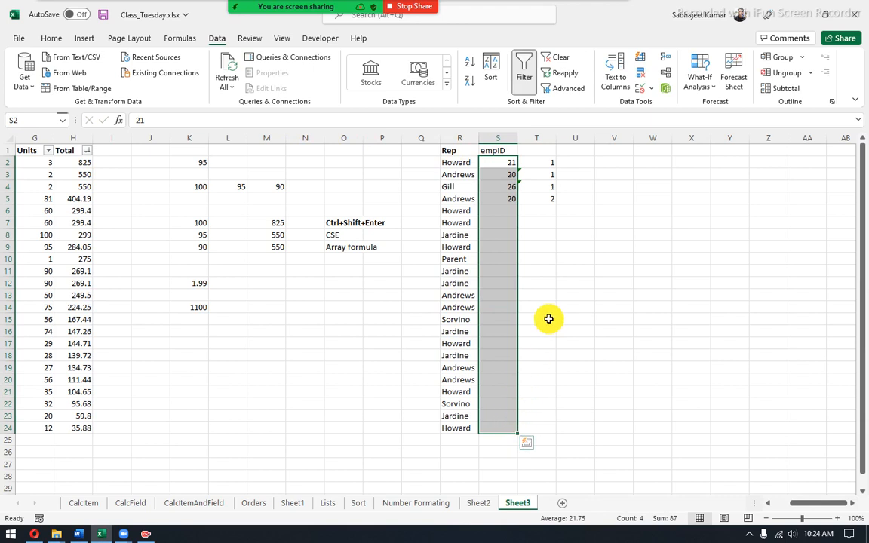
left_click(639, 90)
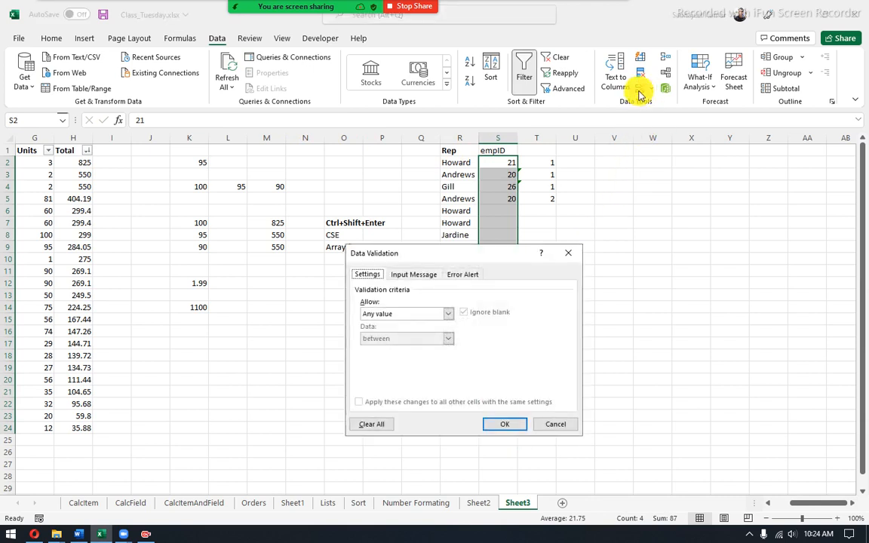
left_click(444, 313)
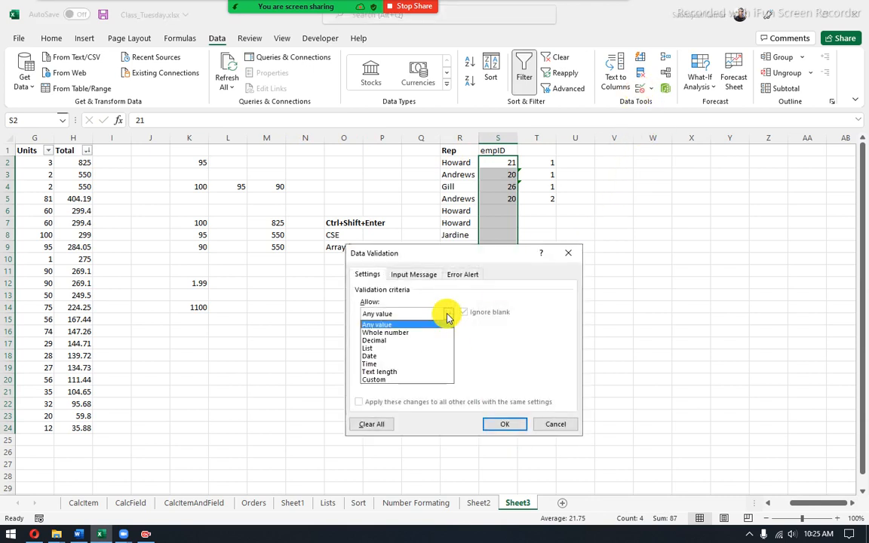
left_click(414, 380)
left_click(406, 362)
type("=")
key("ctrl+v")
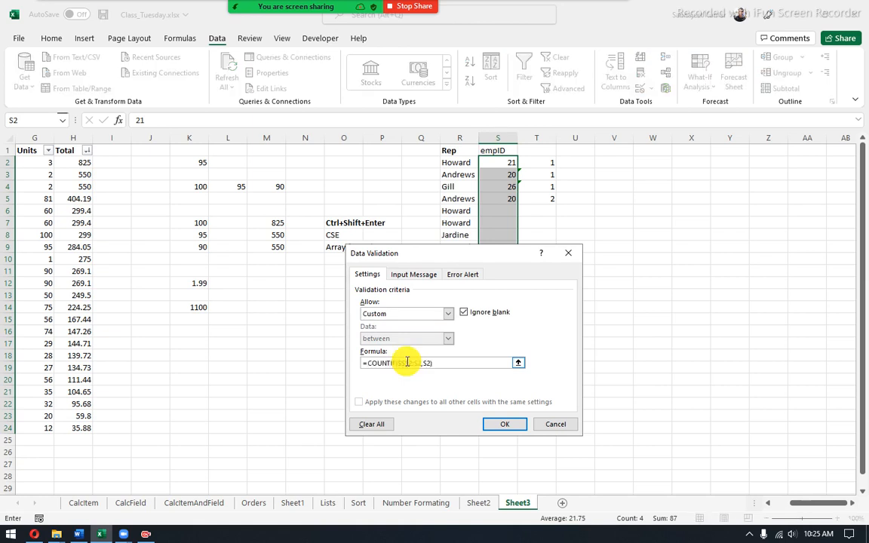
- Complete the validation formula as =COUNTIF($S$2:S2,S2)<2, look over the input message and error alert settings, and apply the rule
left_click_drag(453, 254, 209, 195)
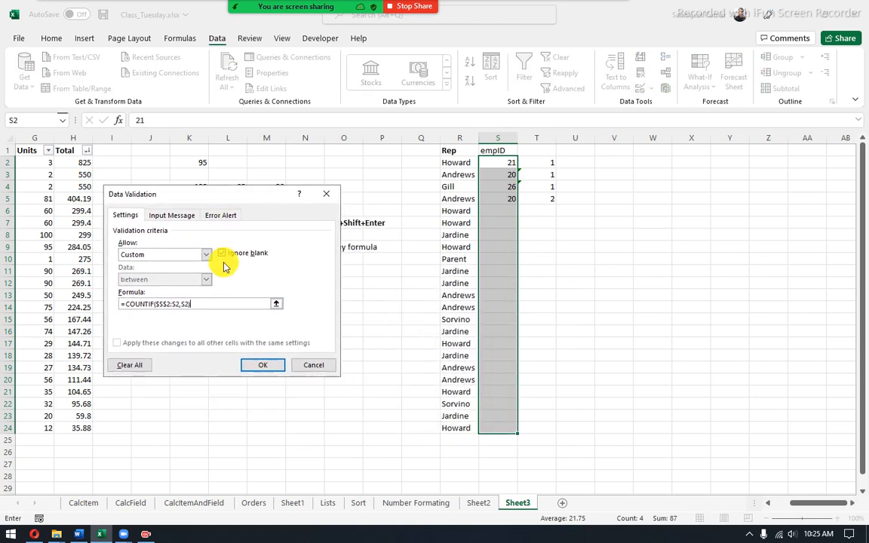
left_click(206, 305)
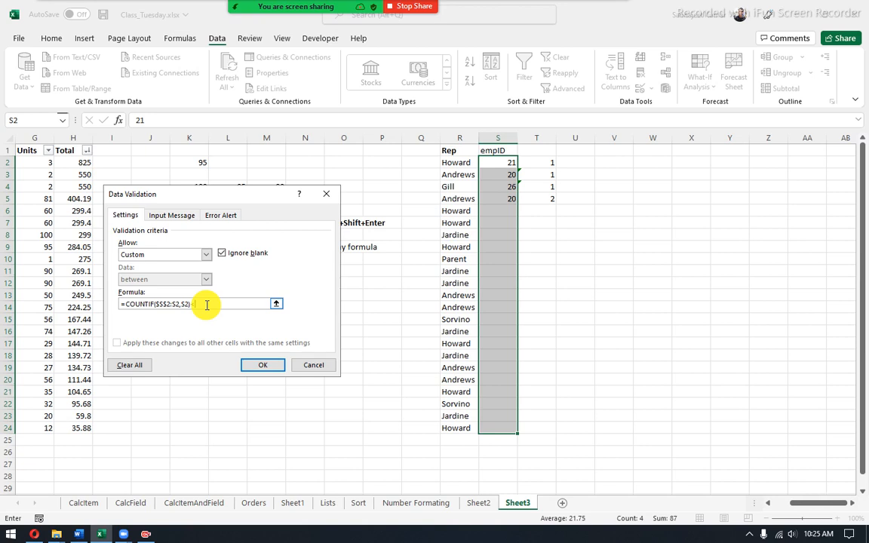
type("2")
left_click(181, 216)
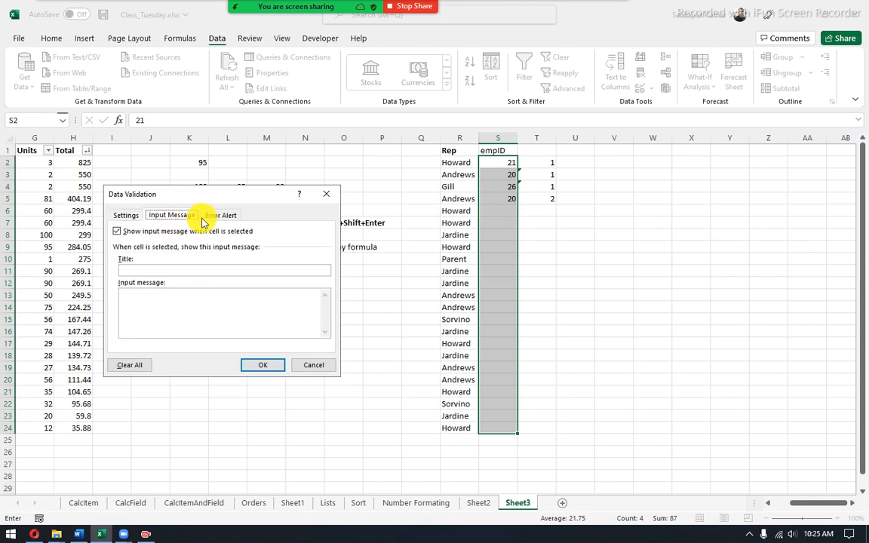
left_click(214, 216)
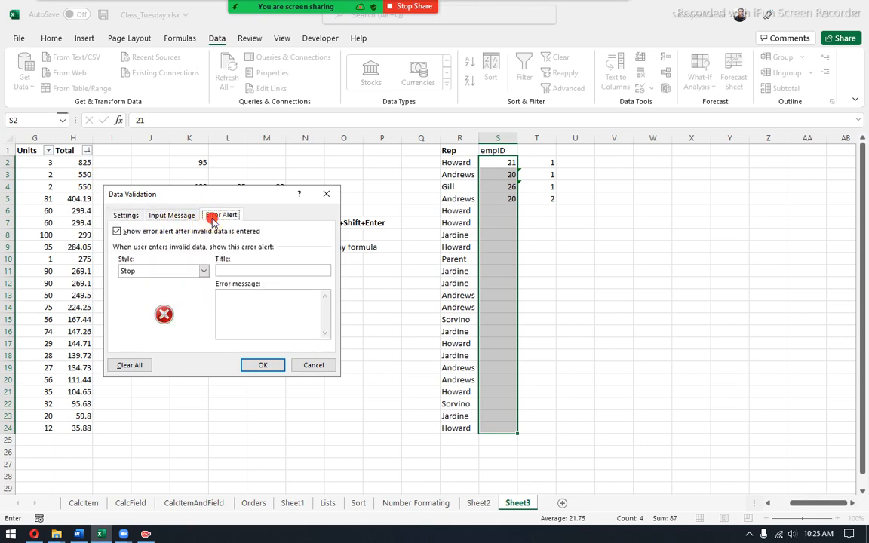
left_click(125, 217)
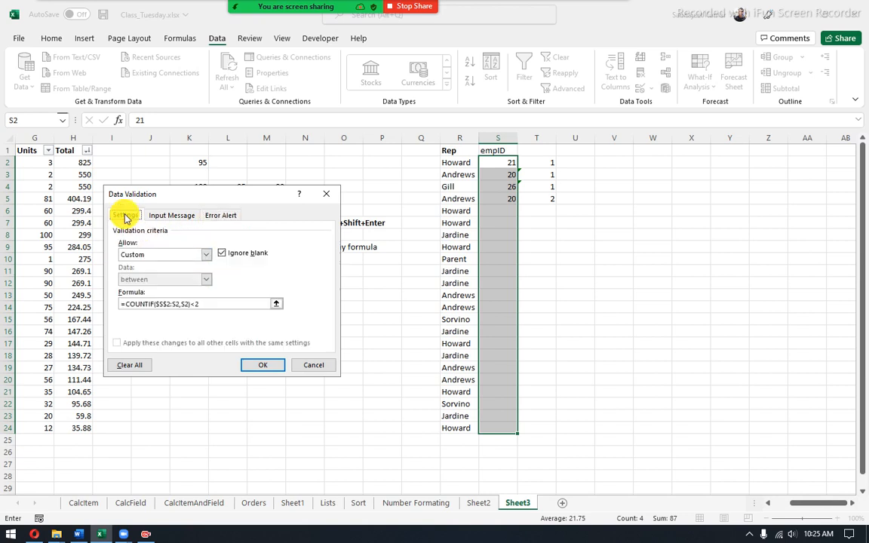
left_click(258, 365)
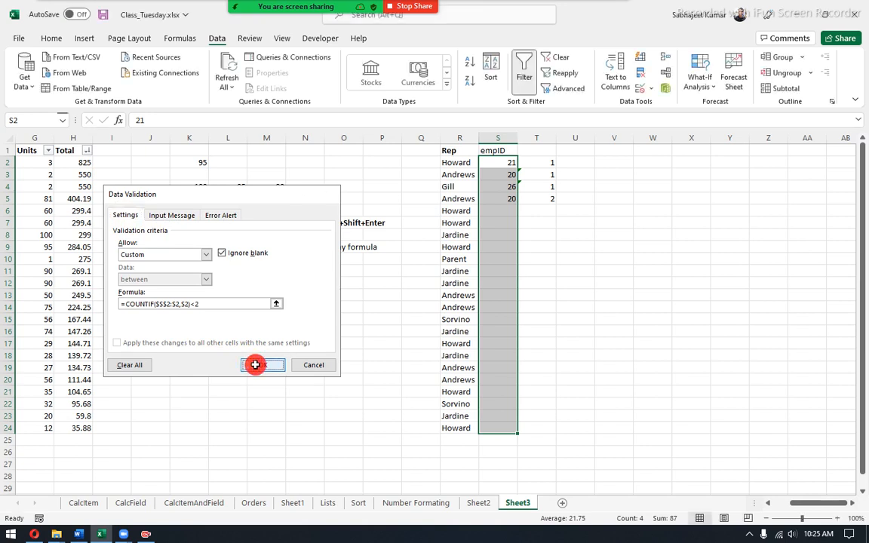
- Test the validation by trying to enter the duplicate empID 21 in S5
left_click(510, 197)
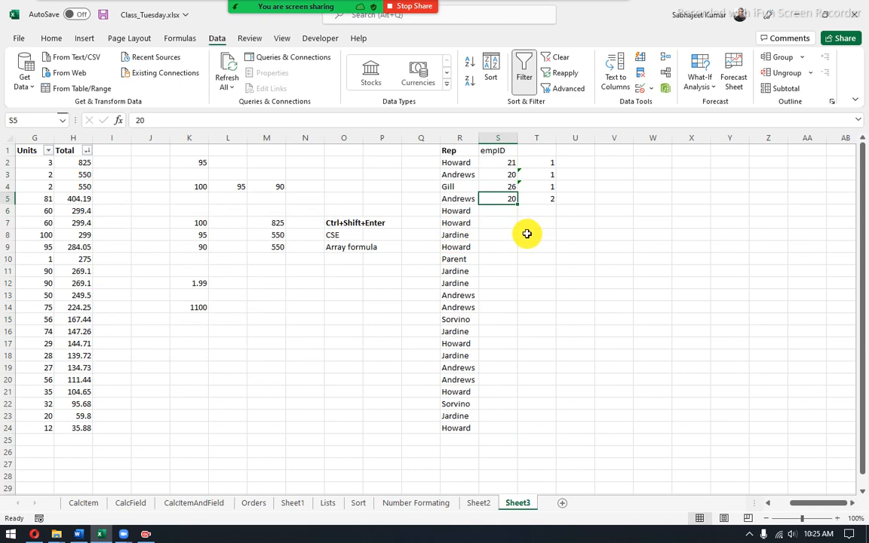
type("21")
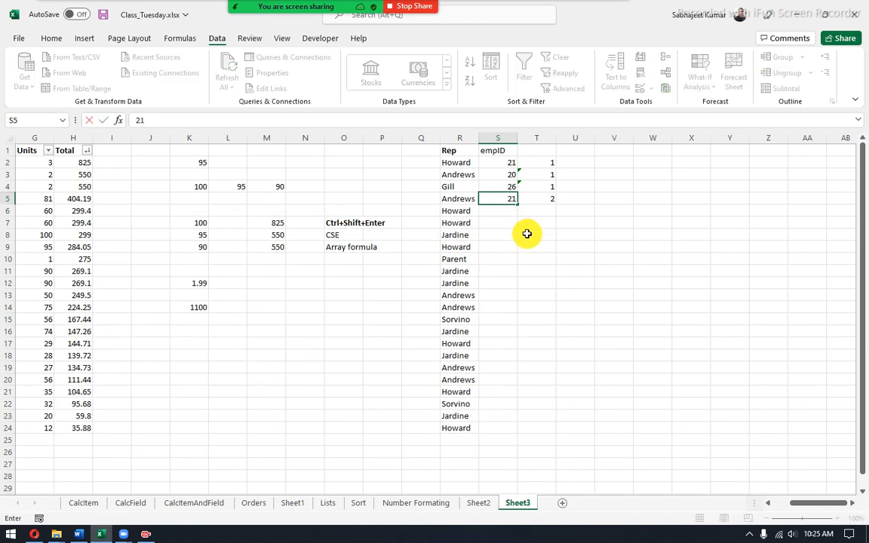
key("Return")
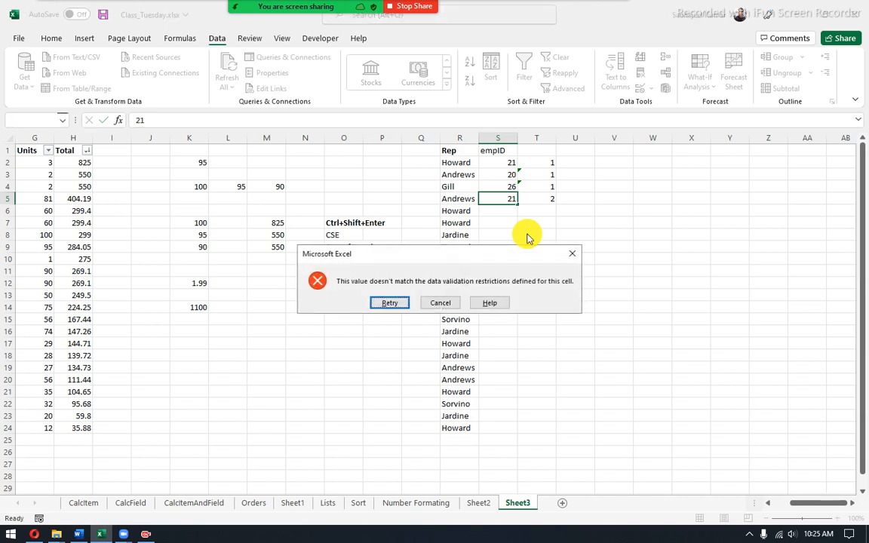
left_click(385, 305)
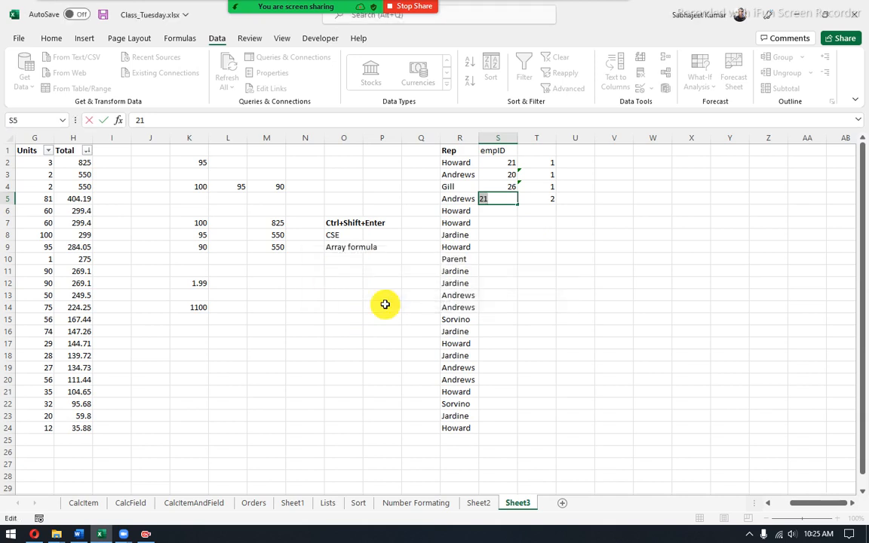
- Enter the unique empIDs 16 in S5, 25 in S6 and 52 in S18
type("16")
key("Return")
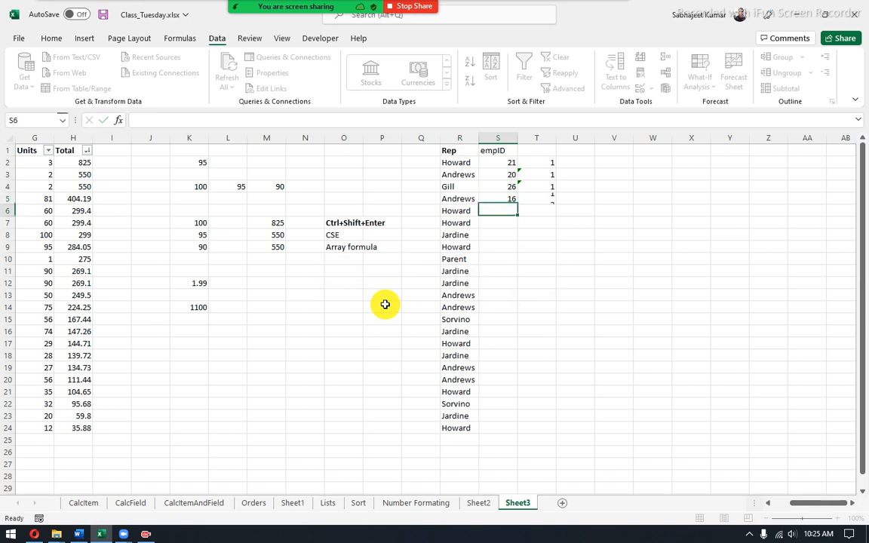
type("25")
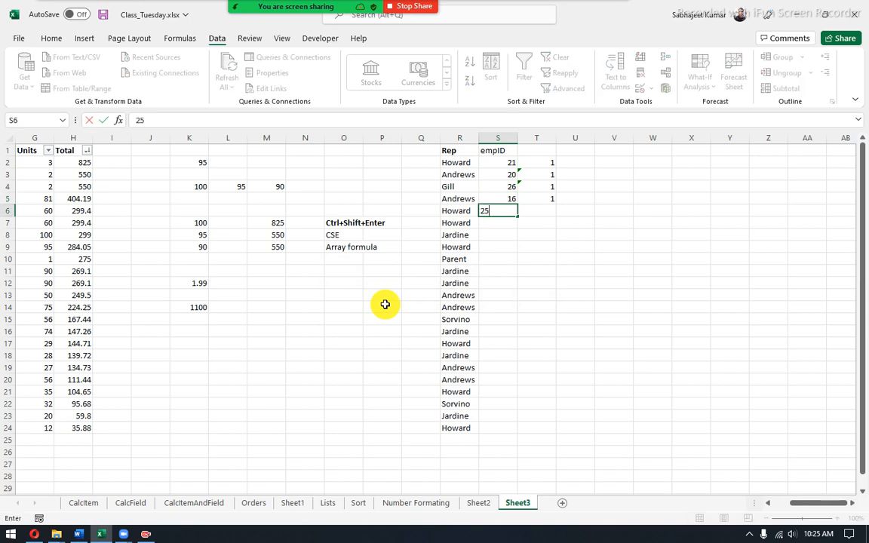
key("Return")
left_click(508, 355)
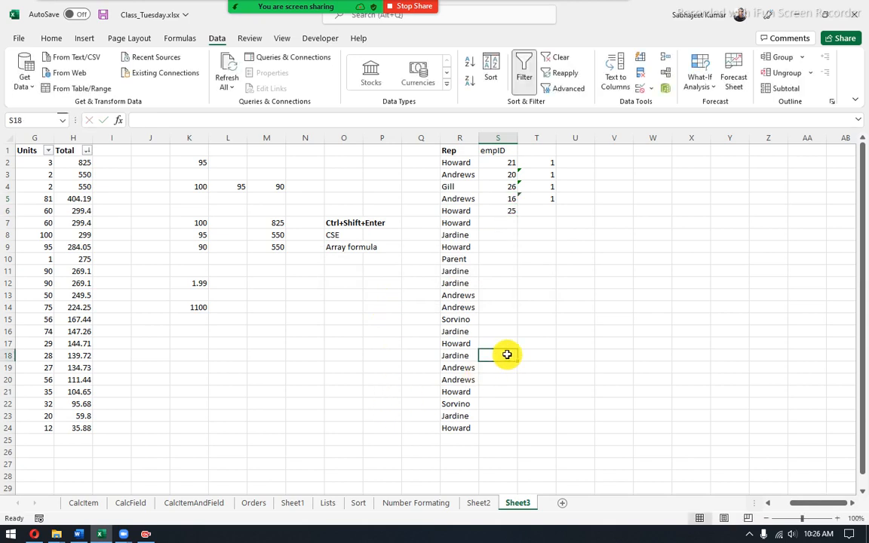
type("52")
key("Return")
- Try to enter the duplicate empID 21 in S12, then cancel the entry
left_click(499, 280)
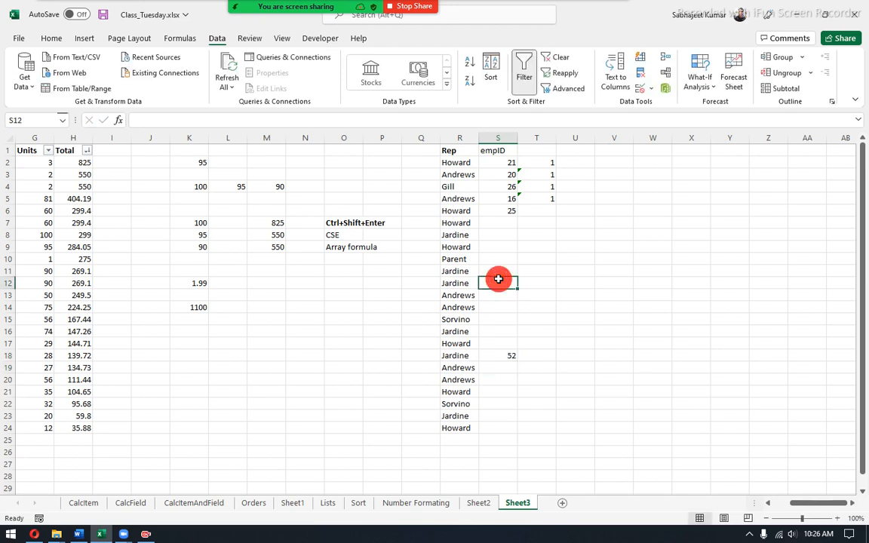
type("21")
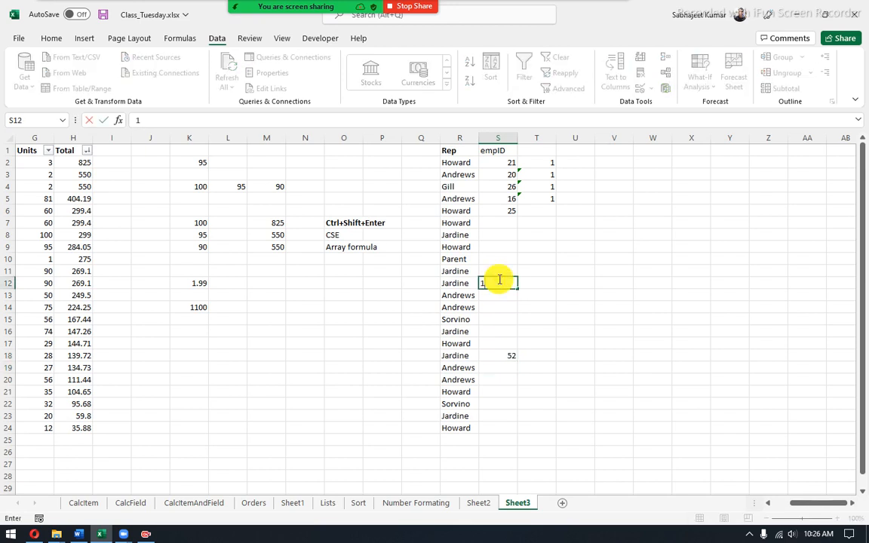
key("Return")
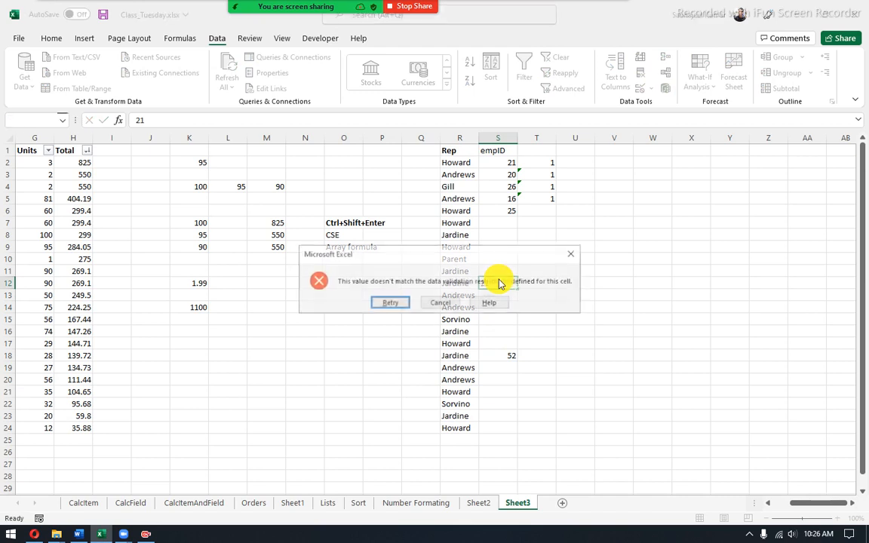
left_click(438, 304)
- Enter the unique empID 50 in S10, within the validated range S2:S24
left_click_drag(497, 163, 500, 423)
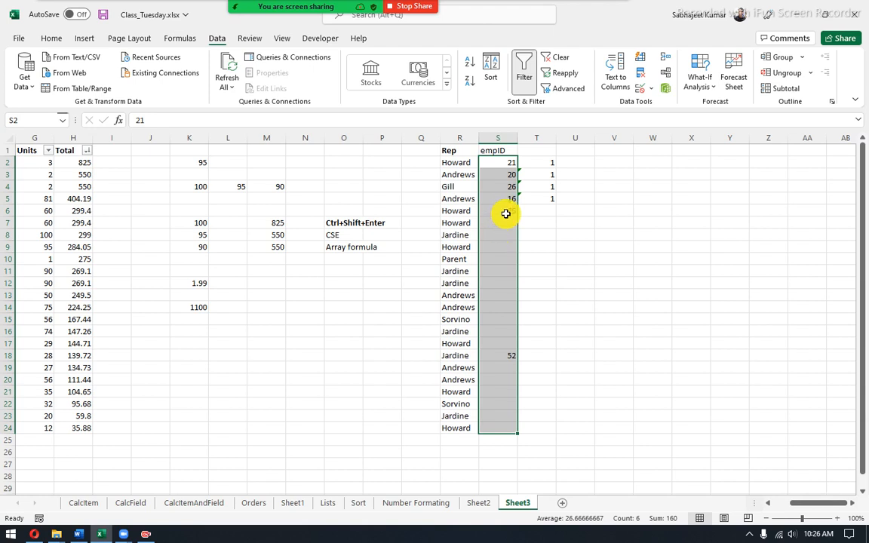
left_click(501, 260)
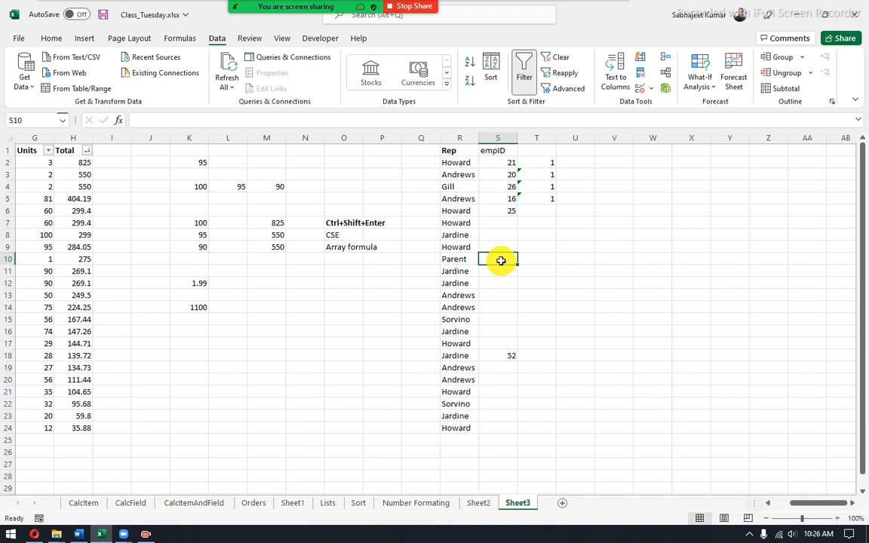
type("50")
key("Return")
- Examine how the empIDs in S10 and S18 relate to S2:S6 and the validated range S2:S24
left_click(494, 261)
left_click_drag(504, 163, 480, 423)
left_click(503, 259)
left_click_drag(499, 162, 499, 211)
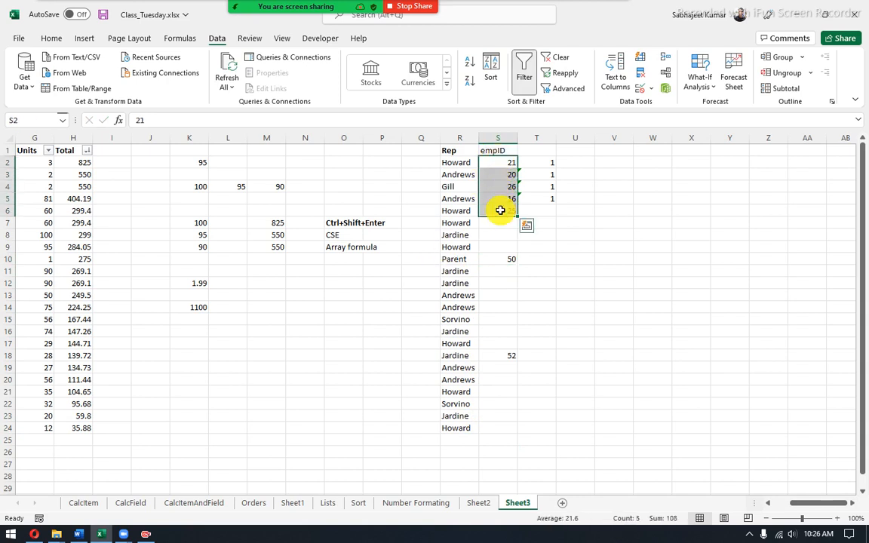
left_click(498, 360)
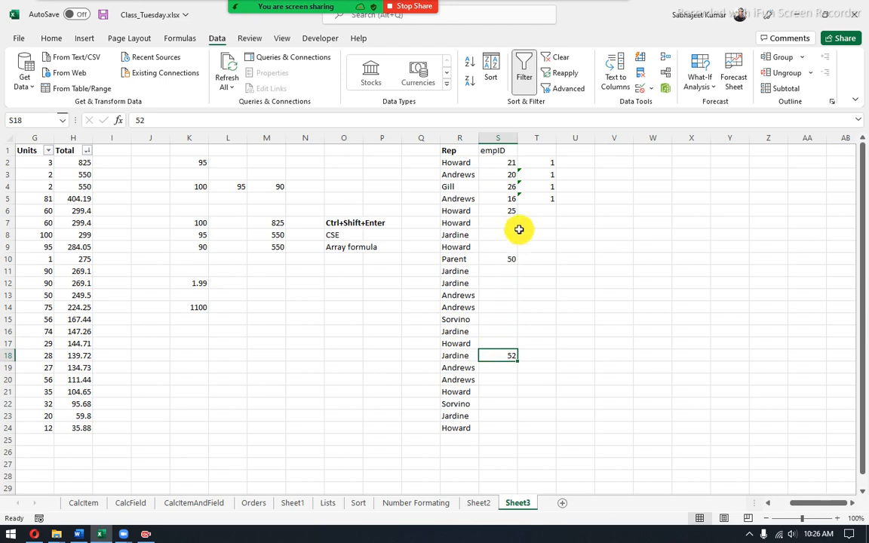
left_click_drag(509, 164, 508, 210)
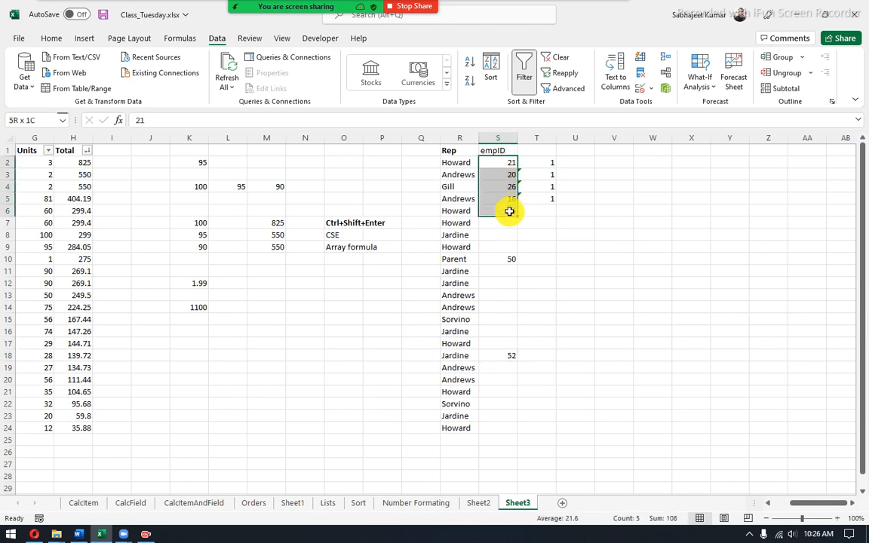
left_click(502, 262)
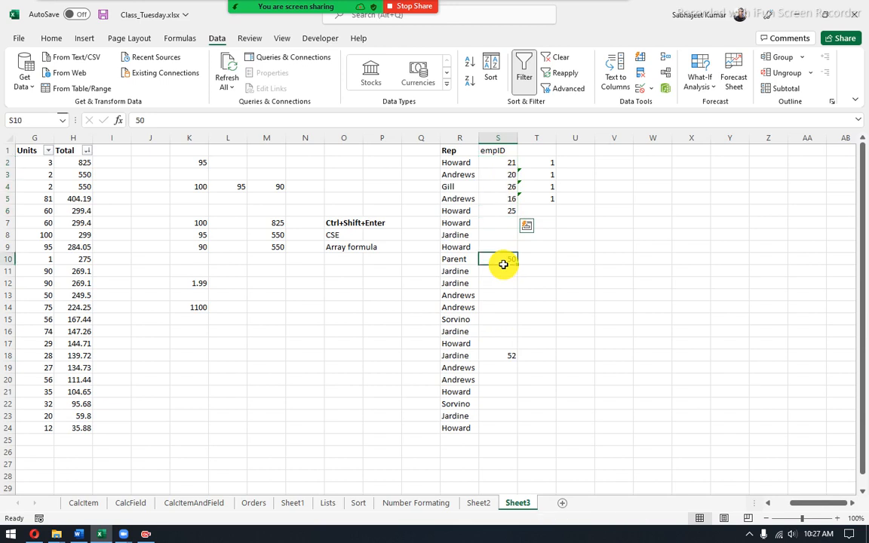
left_click(561, 257)
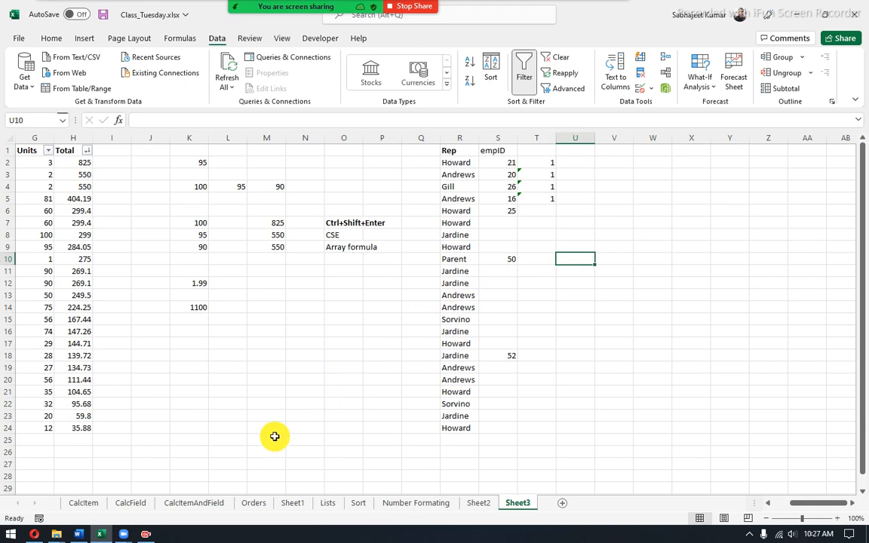
- Check the highlighted COUNTIF topics under Module 3 in the Word document Contents.docx, and return to the Excel workbook
mouse_move(78, 535)
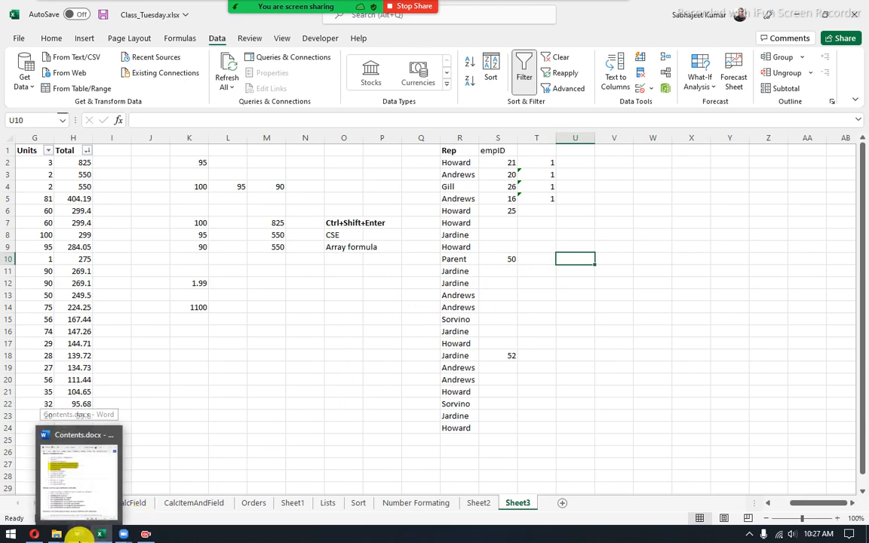
left_click(87, 510)
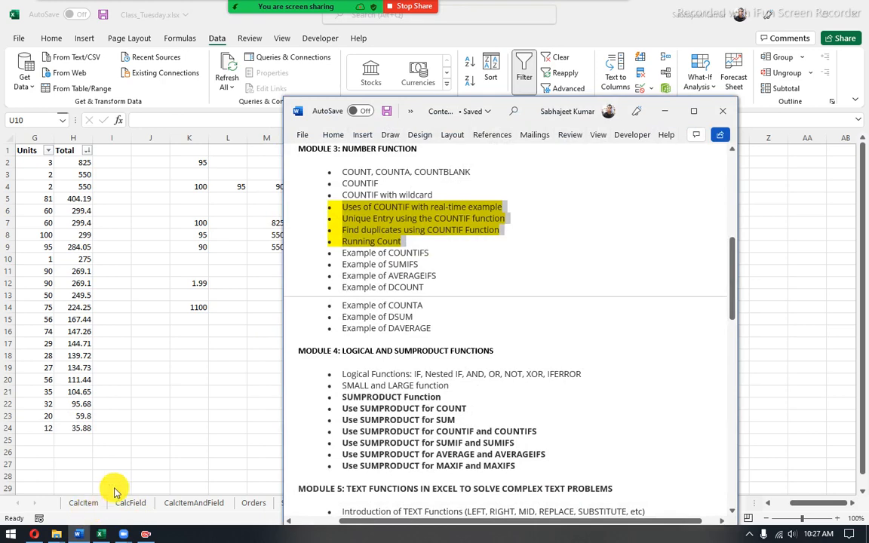
left_click(195, 350)
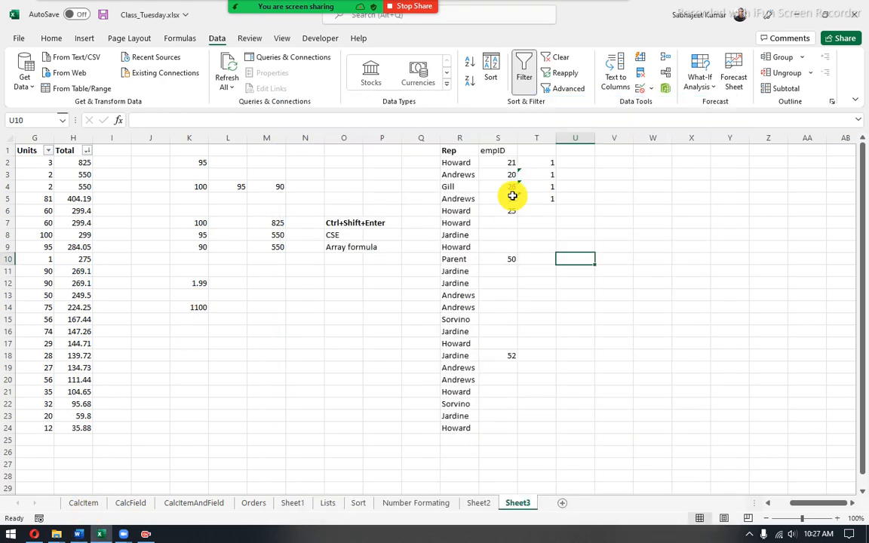
- Fill the COUNTIF running-count formula from T2 down to T24
left_click(541, 163)
left_click_drag(556, 168, 549, 431)
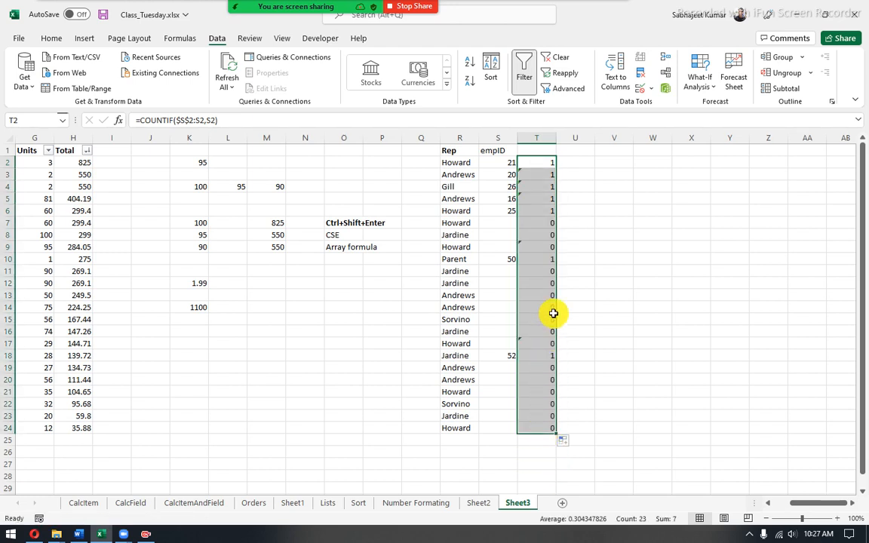
key("Down")
key("Down")
key("Down")
key("Down")
key("Down")
key("Down")
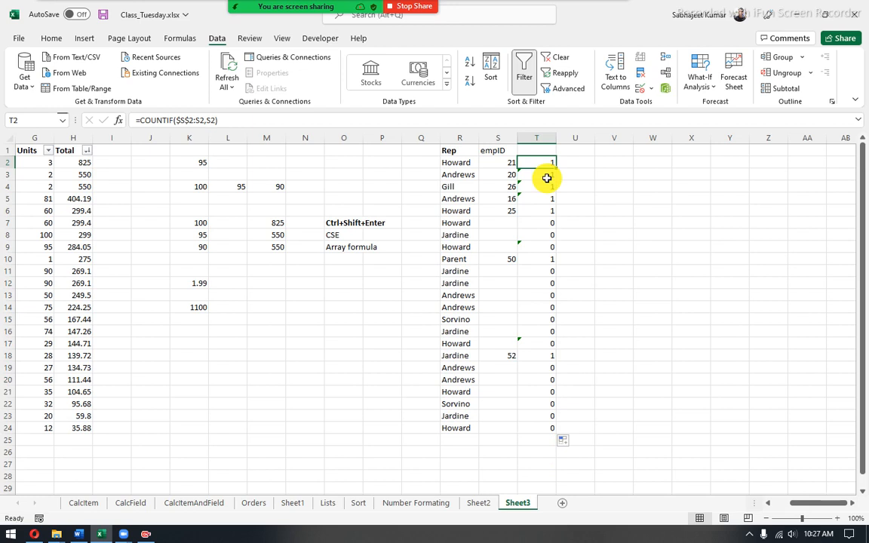
- Examine the COUNTIF formula in T18 and its expanding range against the running counts in T2:T24
left_click(540, 259)
left_click(535, 355)
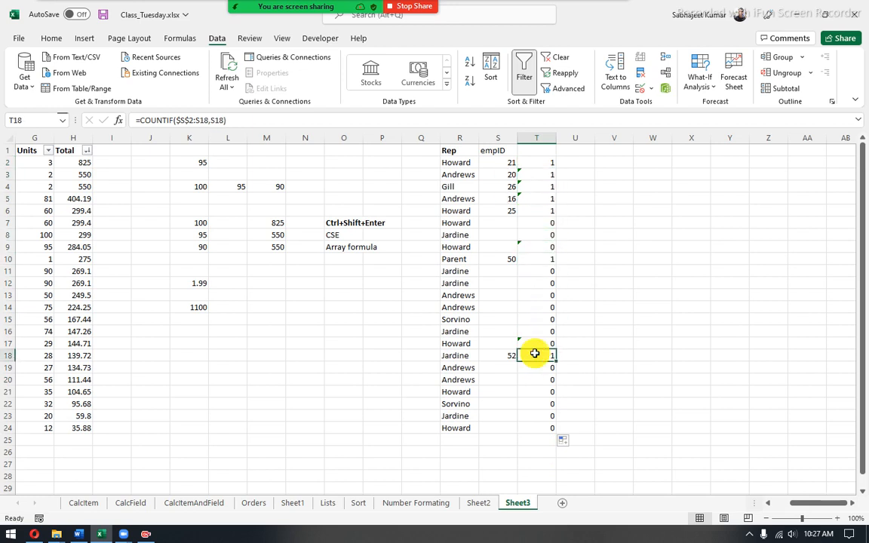
left_click(138, 120)
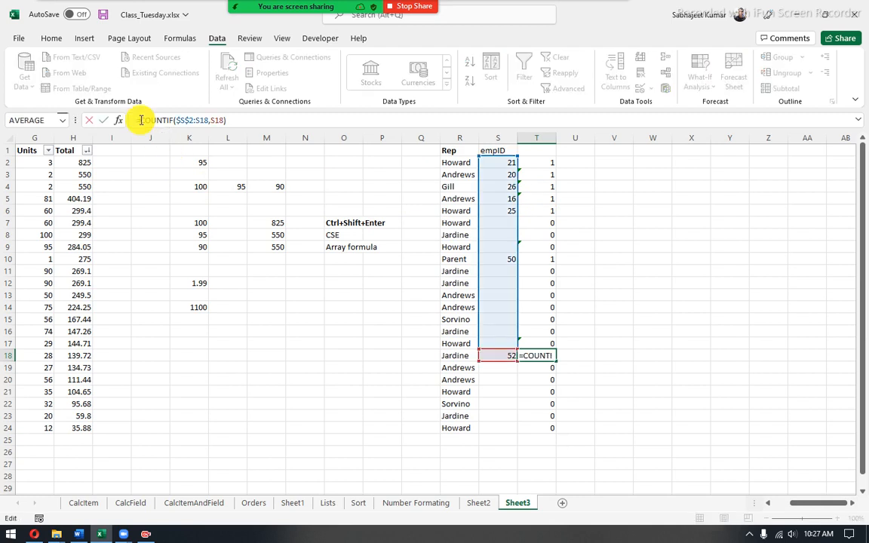
key("Escape")
left_click(497, 270)
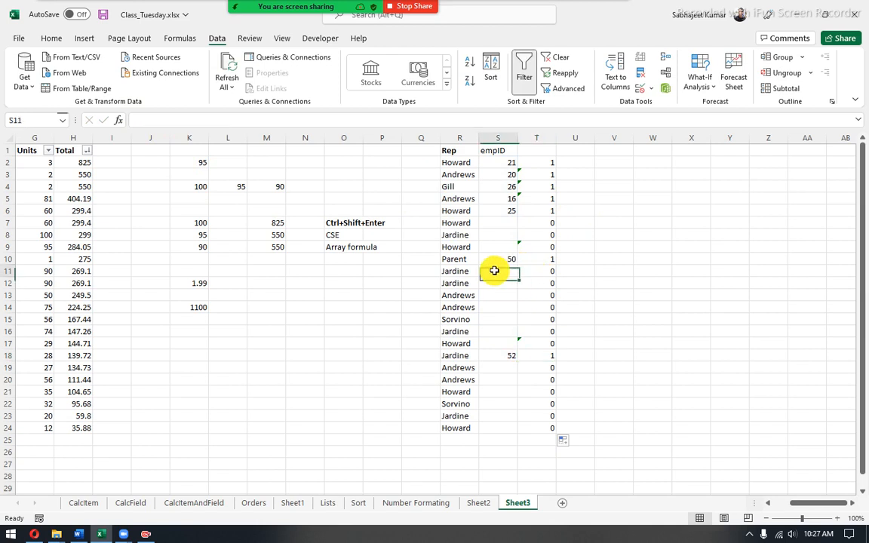
left_click_drag(546, 161, 541, 423)
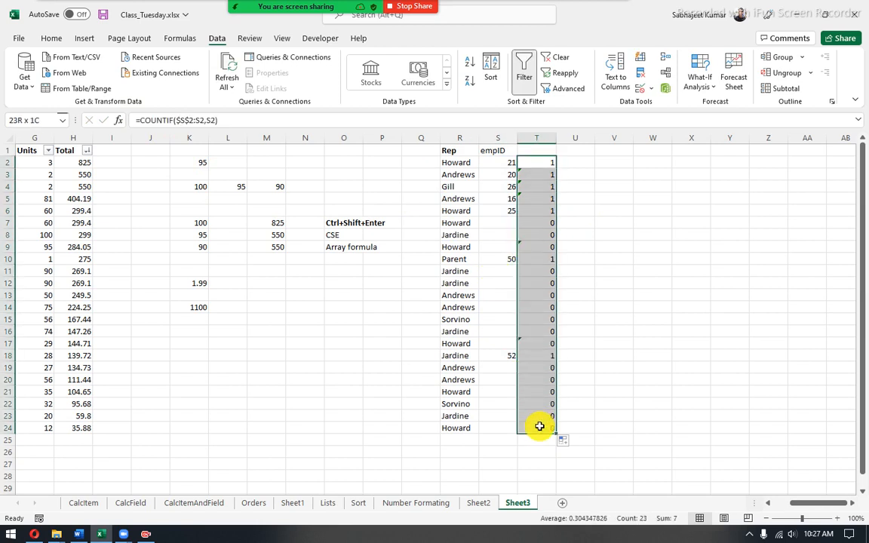
left_click_drag(553, 163, 543, 427)
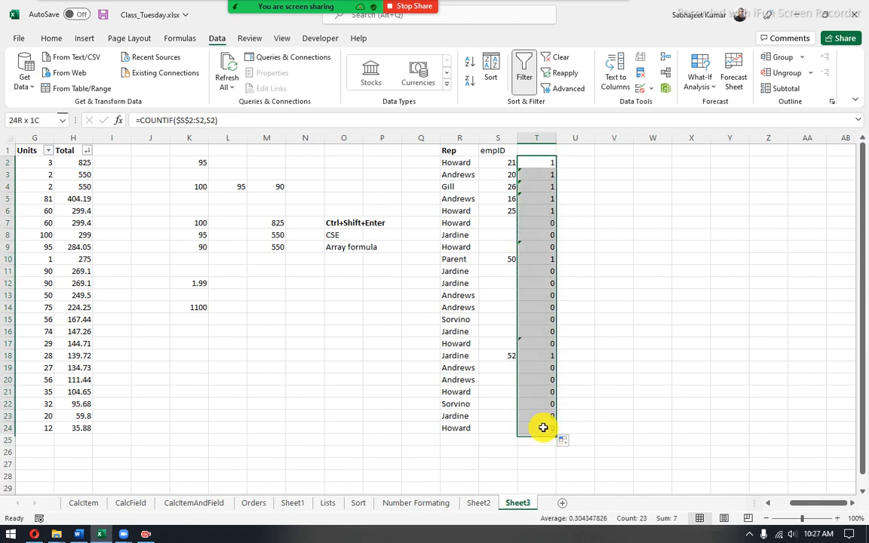
- Clear the data validation rule from the empID cells S2:S24
left_click_drag(498, 163, 488, 430)
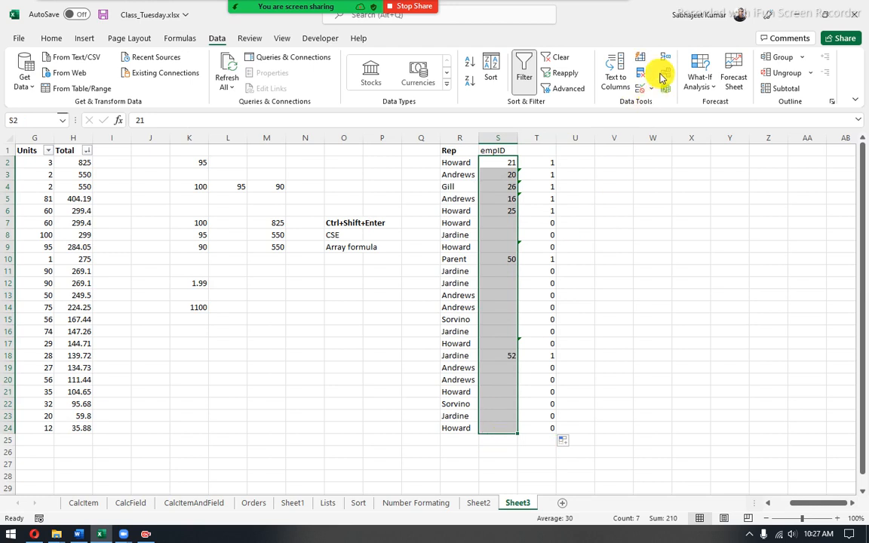
left_click(641, 88)
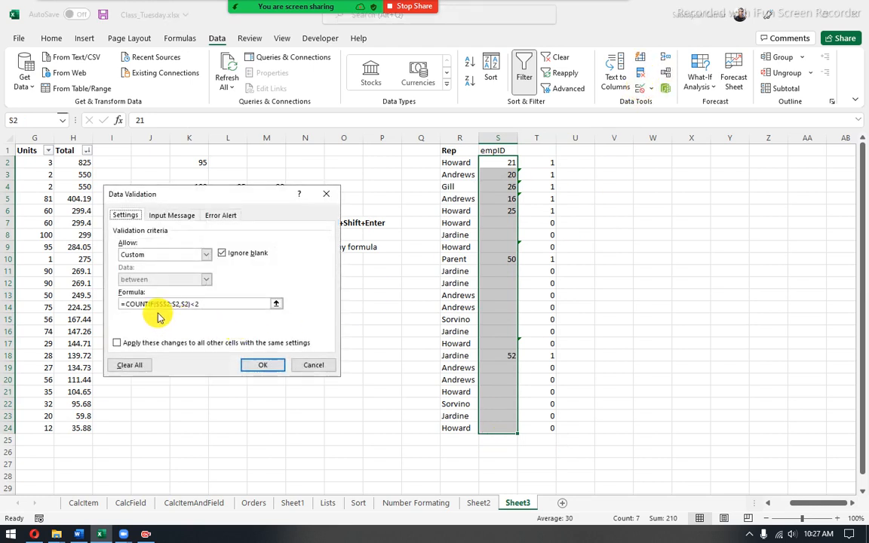
left_click(124, 365)
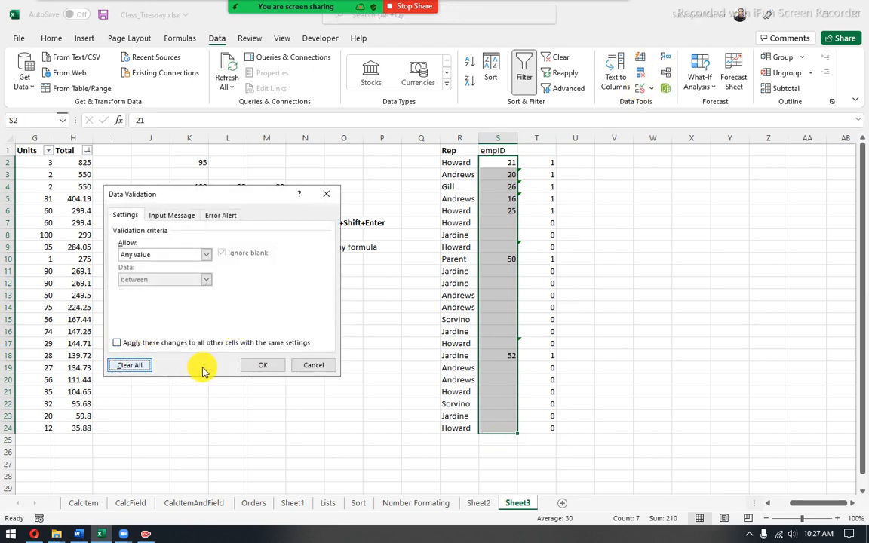
left_click(258, 365)
- Enter the duplicate empID 50 in S9, S11 and S22
left_click(489, 242)
type("50")
key("Return")
key("Return")
type("5")
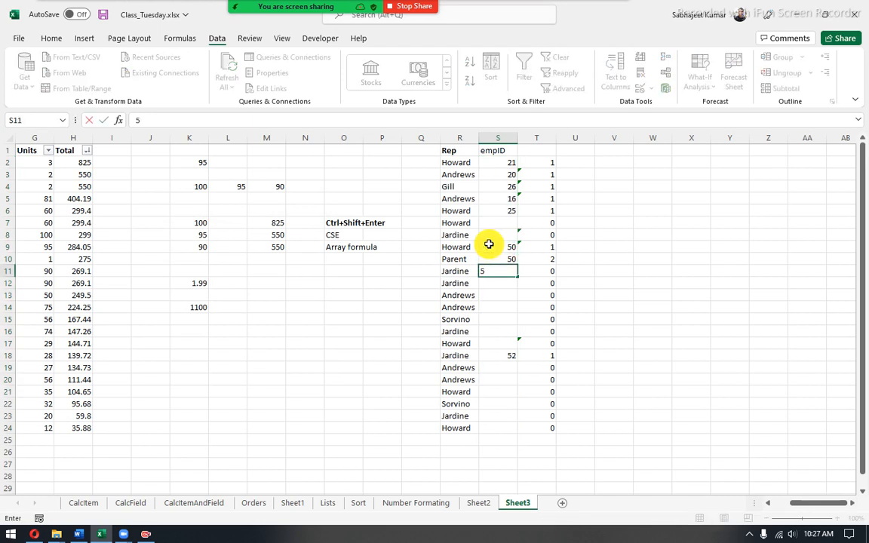
type("0")
key("Return")
left_click(517, 248)
left_click_drag(517, 248, 534, 265)
left_click(504, 400)
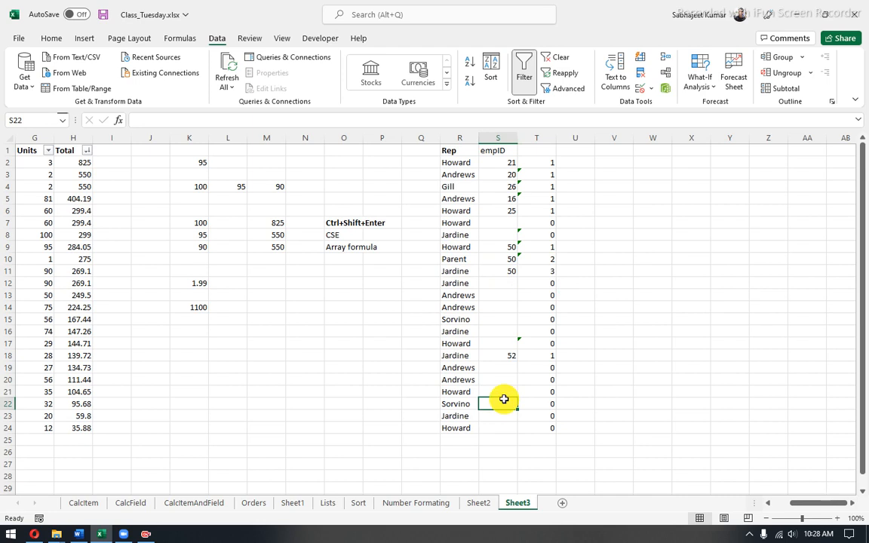
type("50")
key("Return")
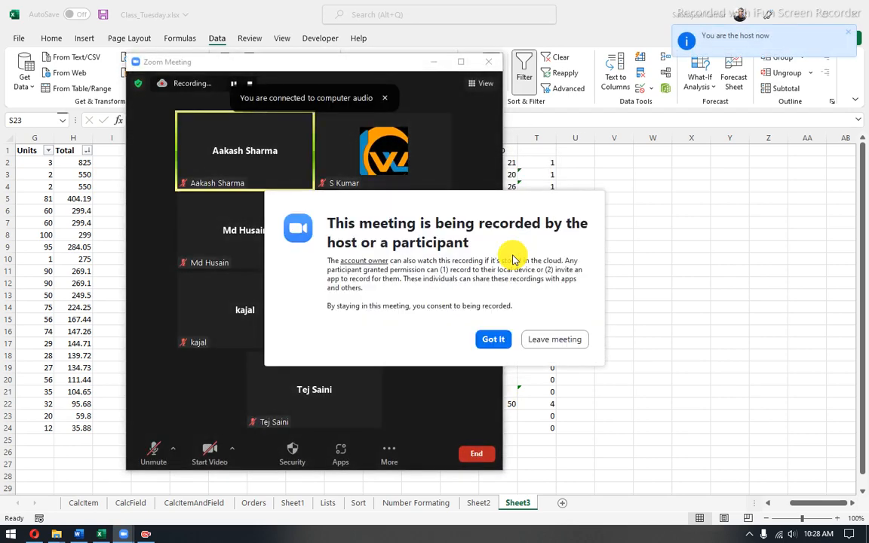
- In the Zoom meeting, acknowledge the recording notice and share Screen 1
left_click(493, 339)
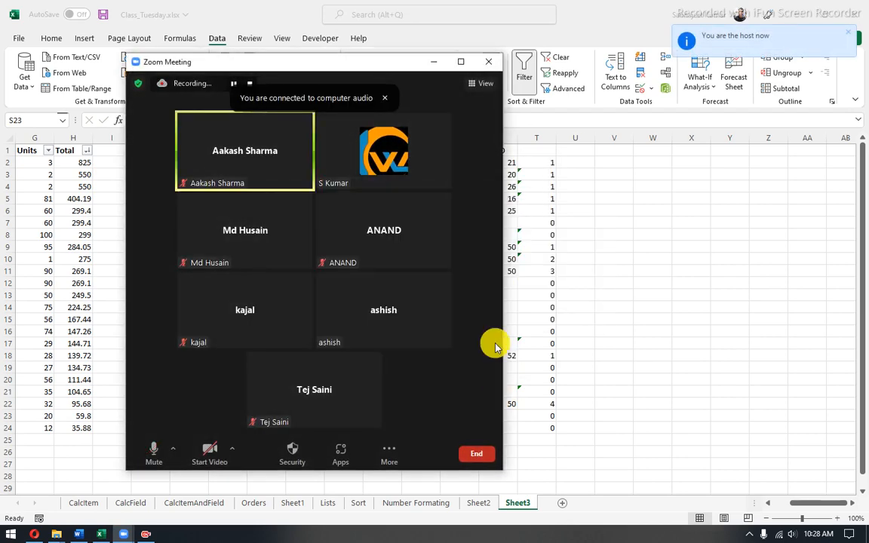
left_click(388, 456)
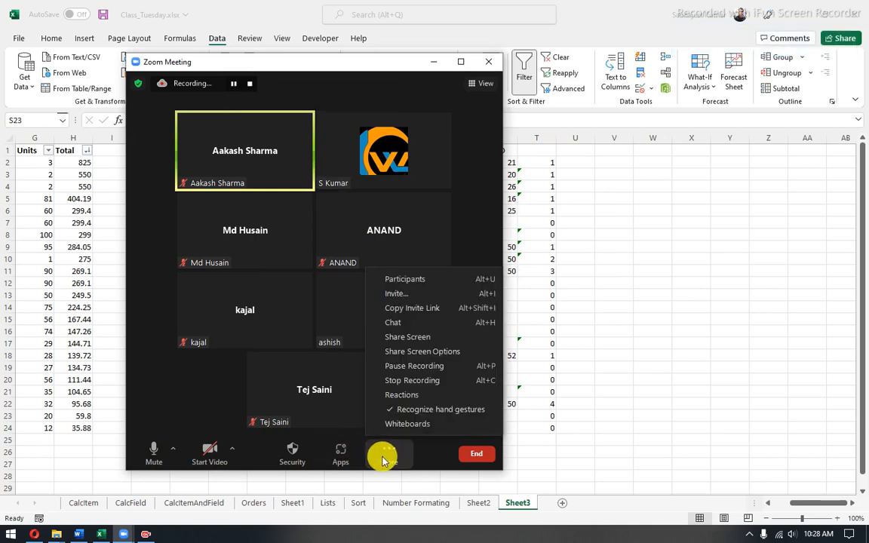
left_click(398, 338)
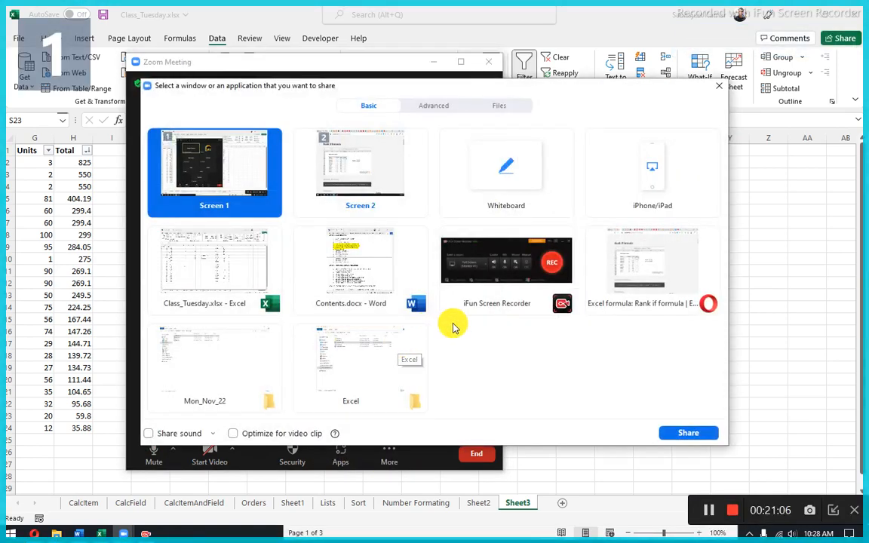
left_click(688, 432)
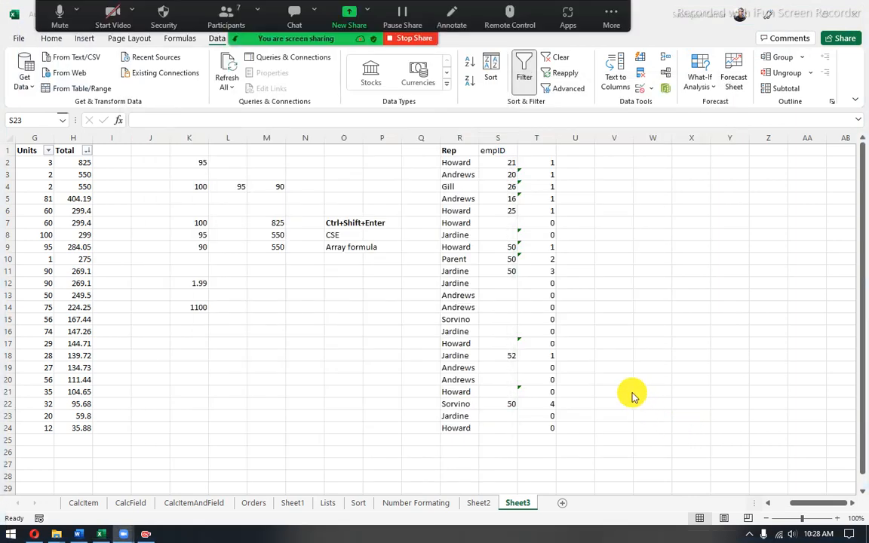
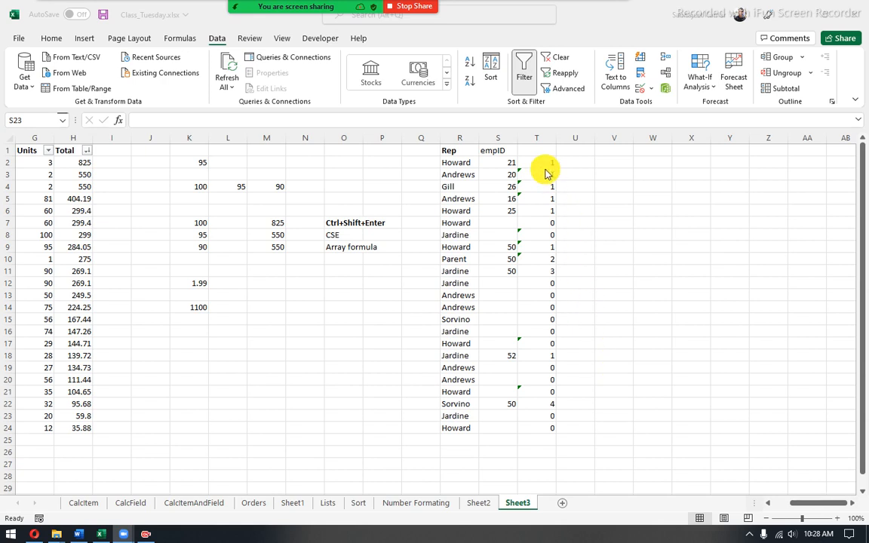
- Review the running counts in T2:T24 and the Module 3 topics from DCOUNT to DAVERAGE in Contents.docx
left_click_drag(545, 164, 543, 427)
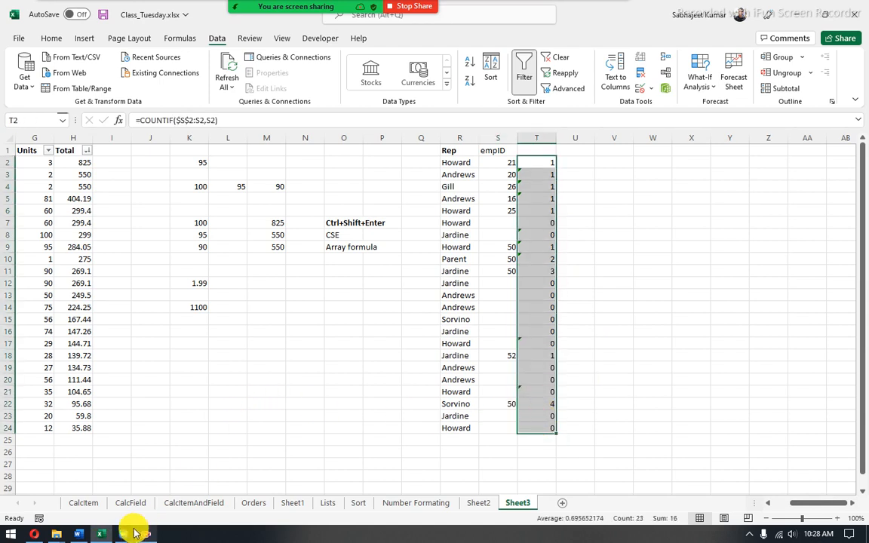
mouse_move(76, 534)
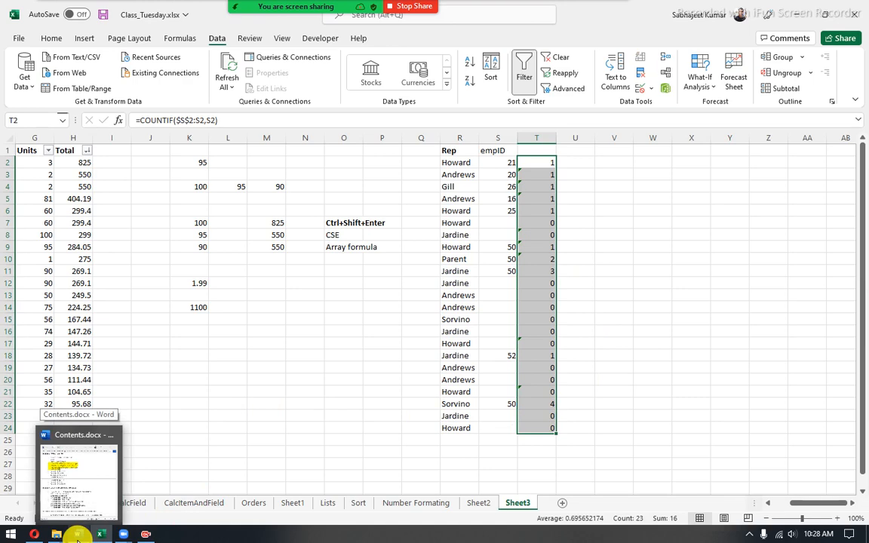
left_click(78, 535)
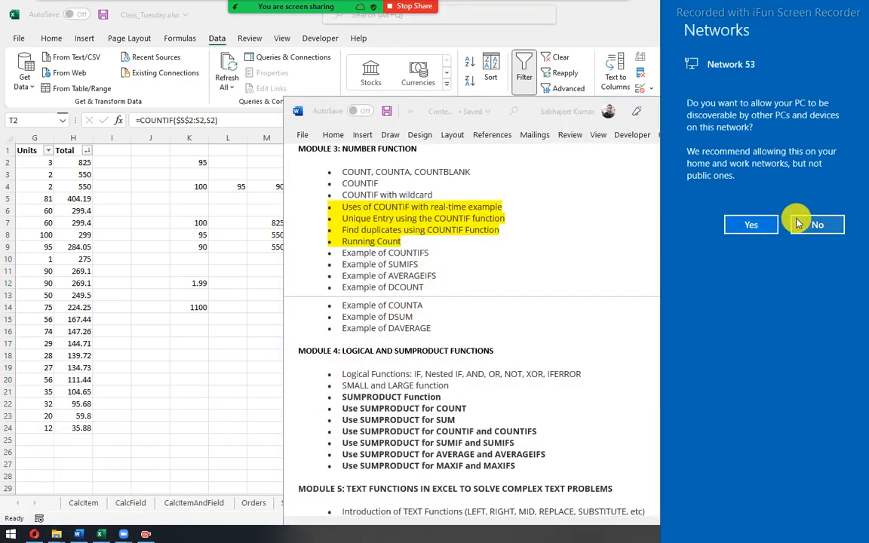
left_click(341, 256)
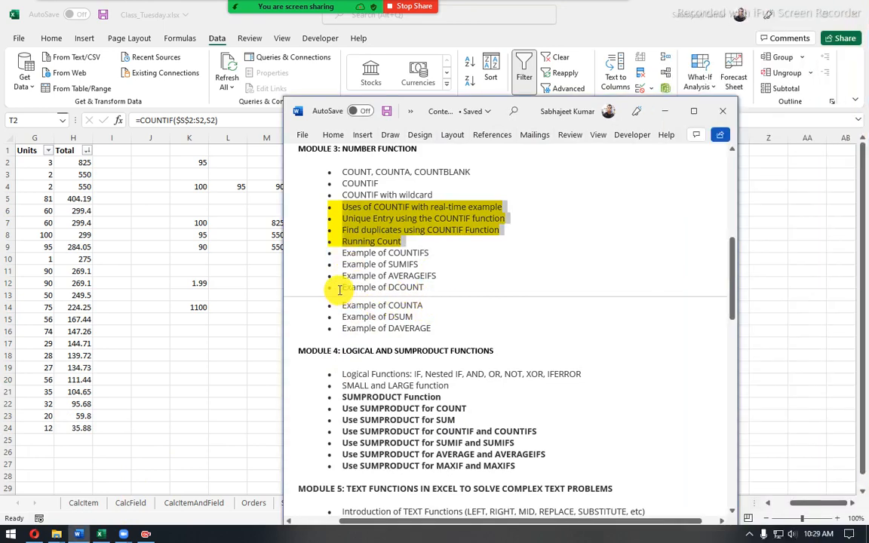
left_click_drag(337, 287, 427, 326)
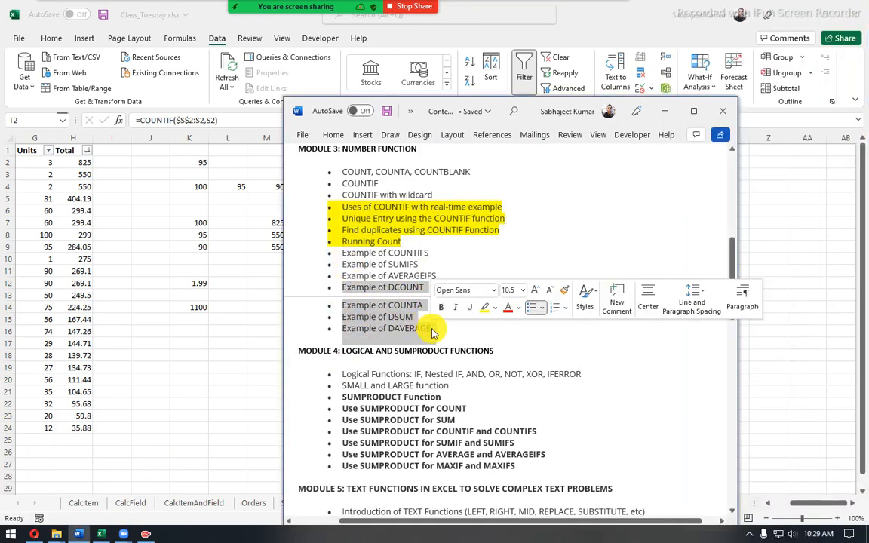
- In the Excel workbook, copy the Region, Sales Rep and Sales table A18:C29 from the Sort sheet and return to Sheet3
left_click(212, 313)
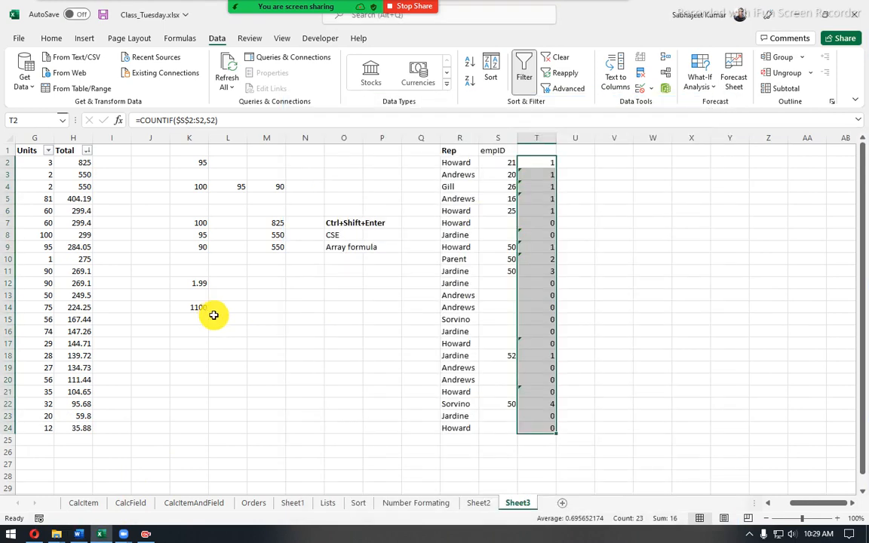
left_click(405, 504)
left_click(357, 503)
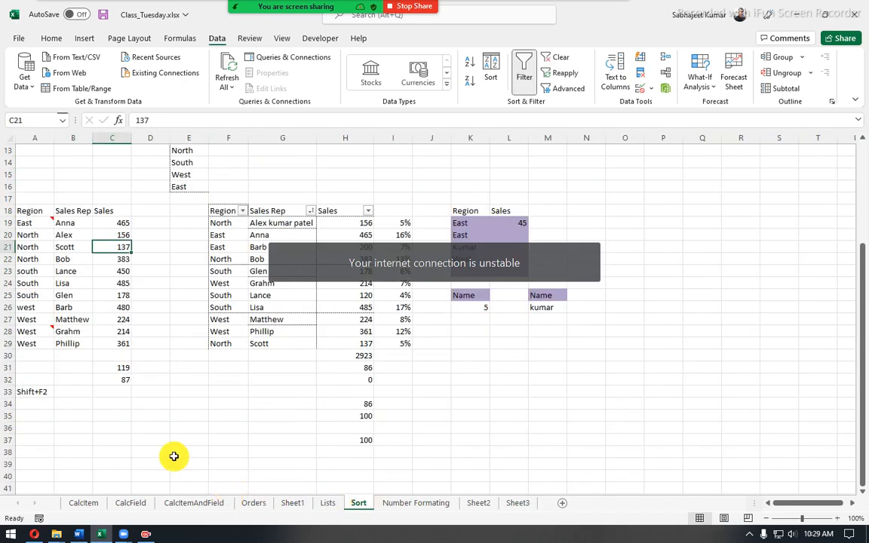
left_click_drag(23, 214, 120, 341)
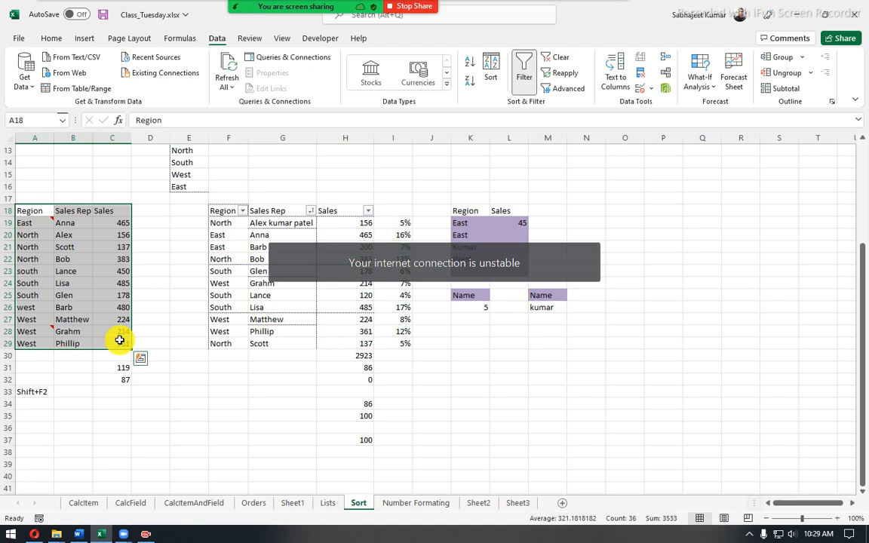
key("ctrl+c")
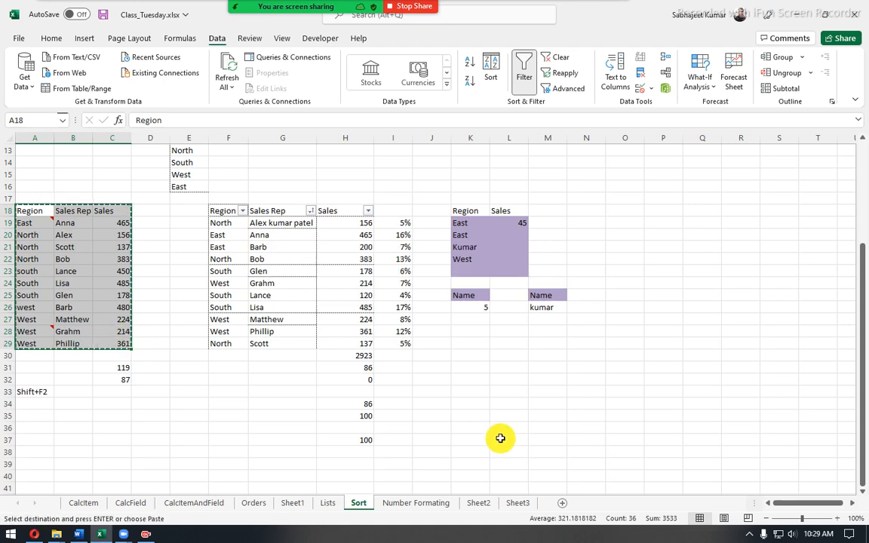
left_click(510, 502)
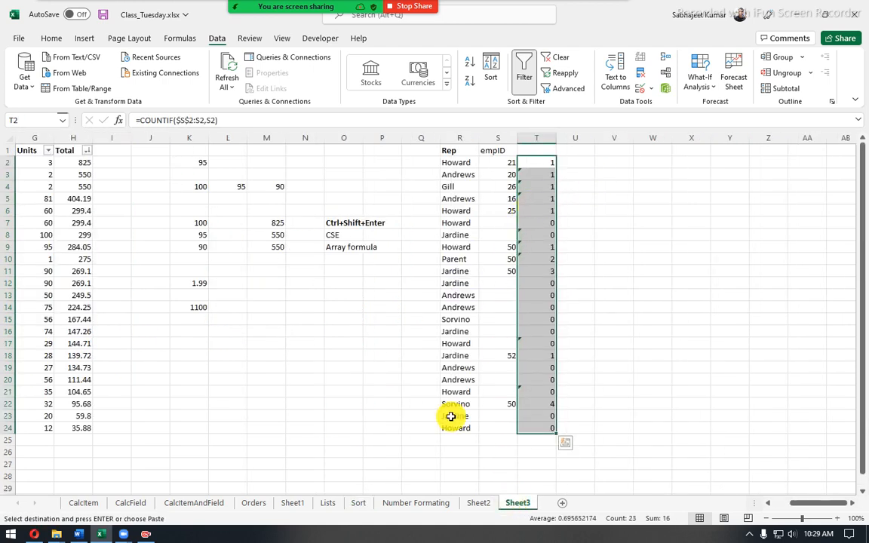
- Try pasting the copied sales table with its formatting at V1, and undo the paste
left_click(618, 151)
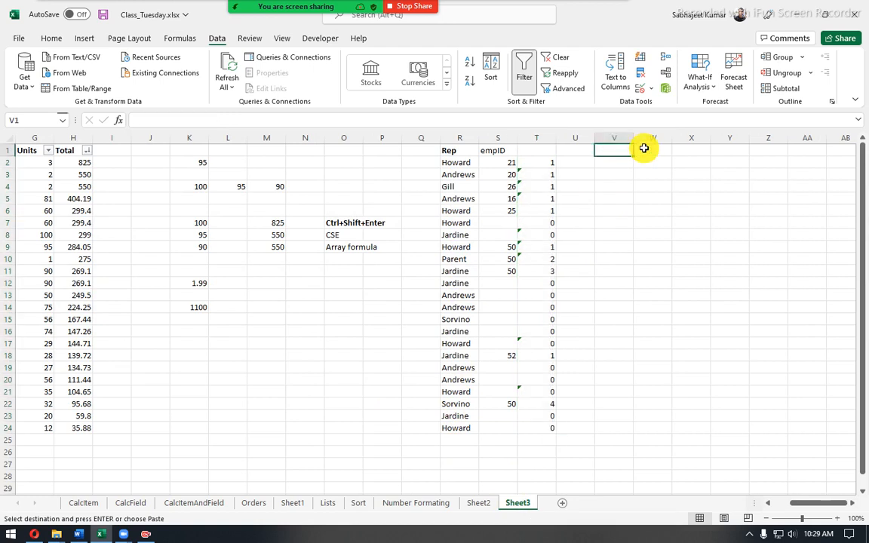
key("ctrl+v")
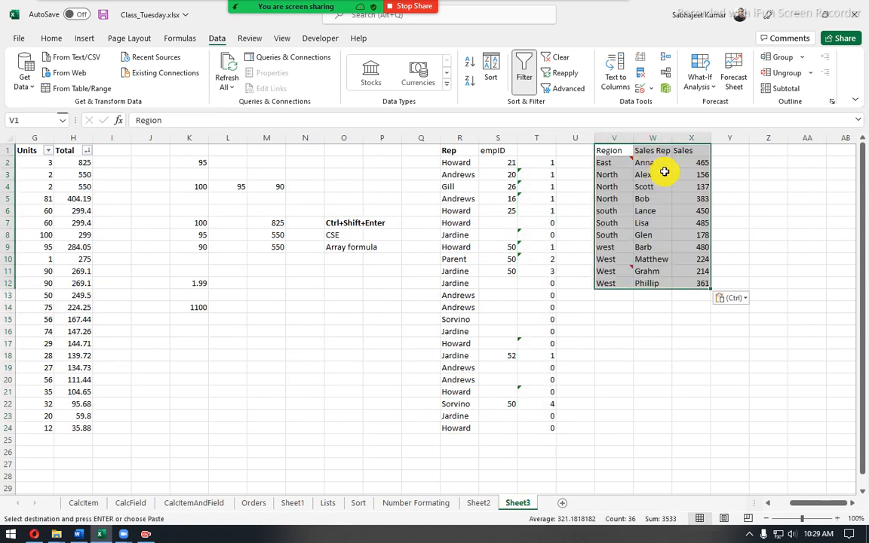
key("ctrl+z")
- Paste the copied Region, Sales Rep and Sales table as values only at V1
left_click(609, 153)
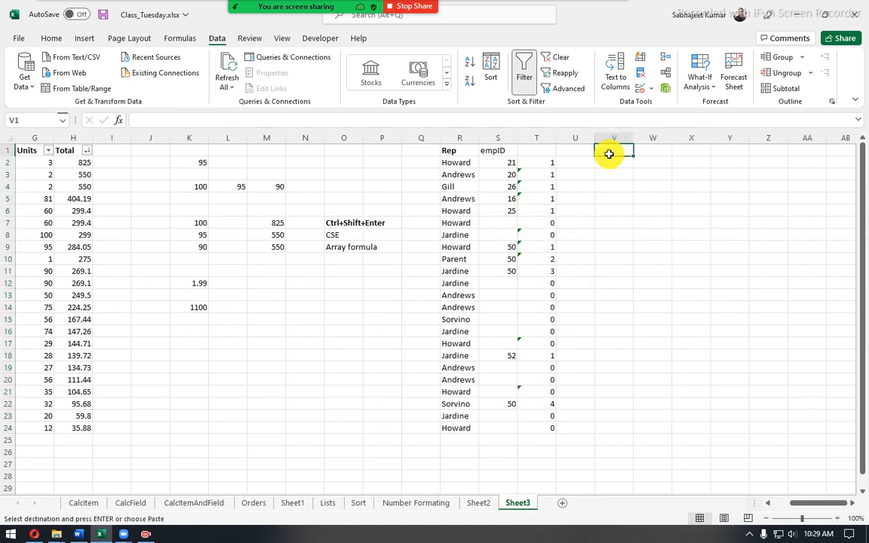
key("ctrl+alt+v")
key("v")
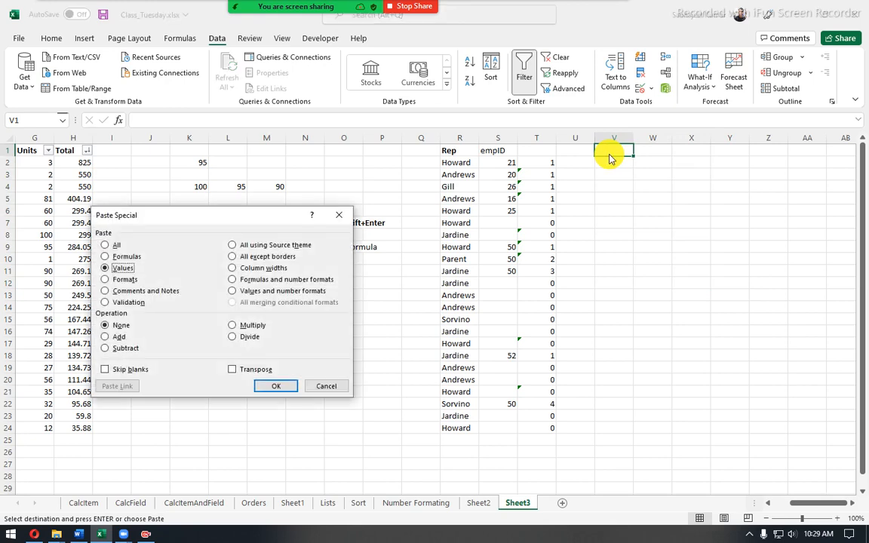
key("Return")
- Bold the header cells V1:X1 and autofit the Sales Rep column's width
left_click_drag(609, 154, 702, 136)
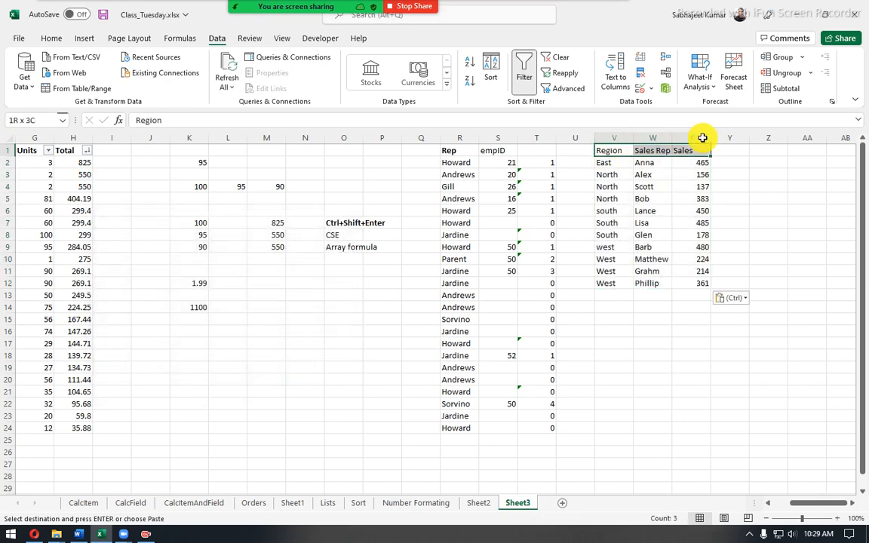
key("ctrl+b")
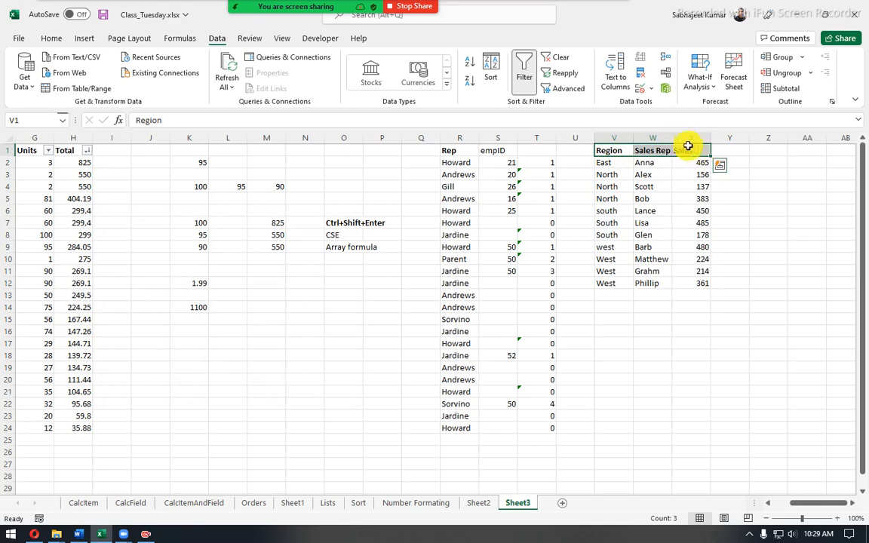
double_click(672, 136)
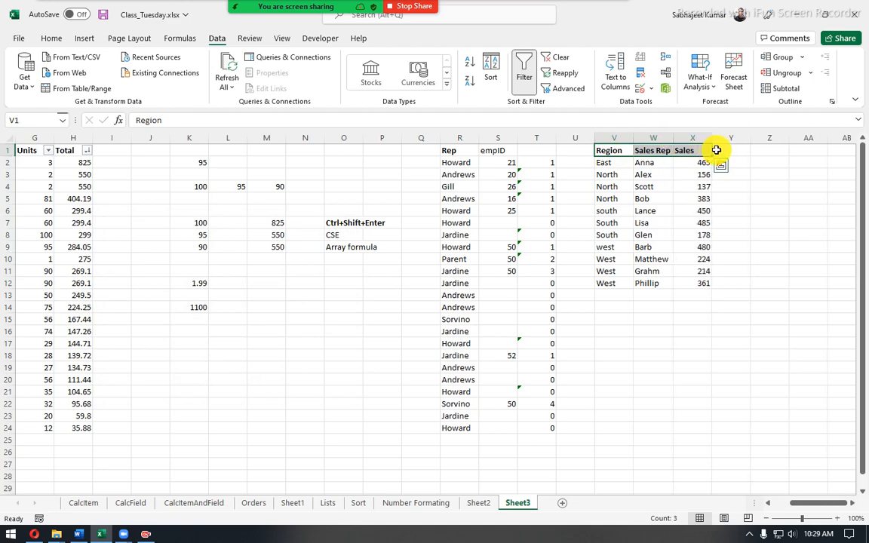
- Add the column header Incntive in Y1, beside the Sales header
left_click(716, 149)
key("Right")
key("Right")
key("Right")
key("Right")
key("Right")
key("Right")
key("Right")
key("Right")
key("Right")
key("Right")
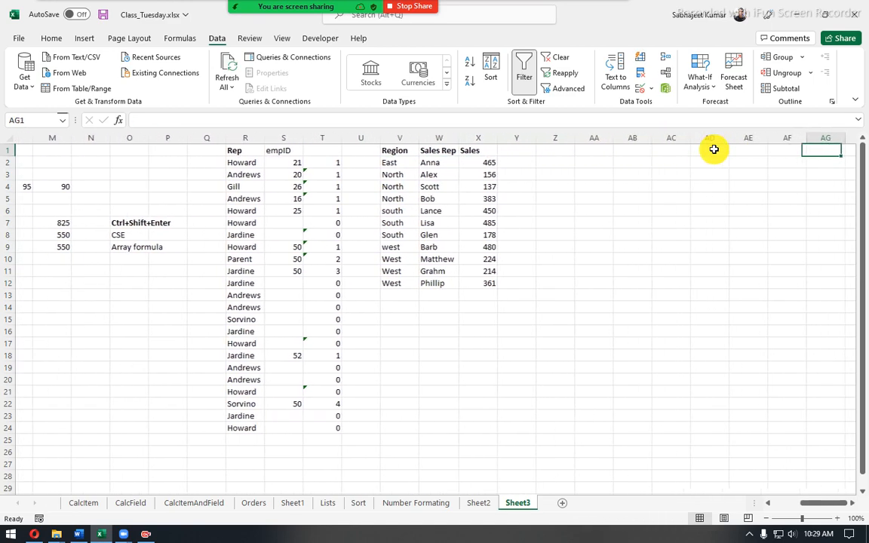
left_click(378, 149)
type("In")
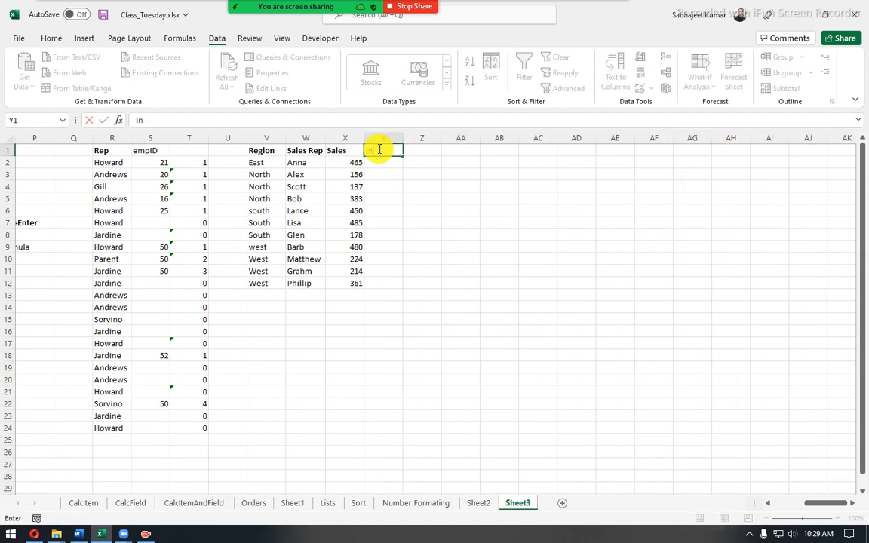
type("cntive")
key("Return")
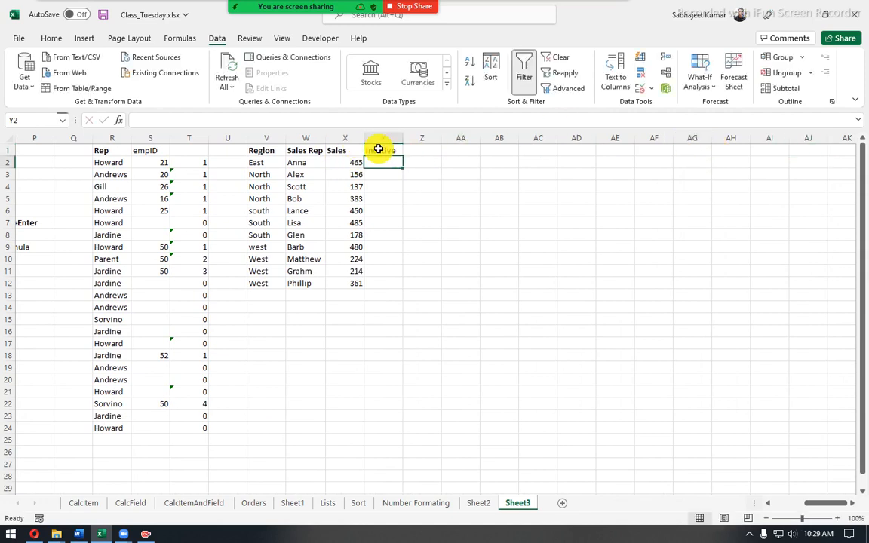
- Enter =RANDBETWEEN(1,25) in Y2 and fill it down to Y12
type("=rand")
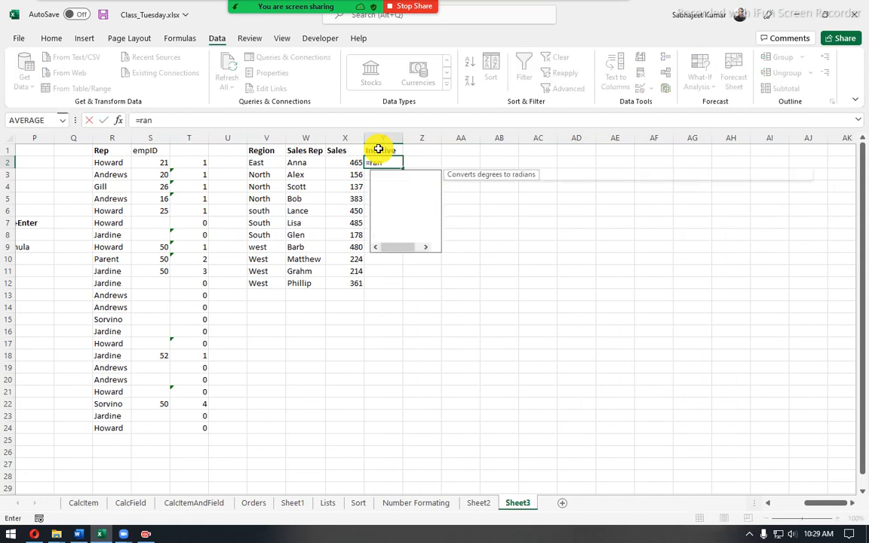
key("Down")
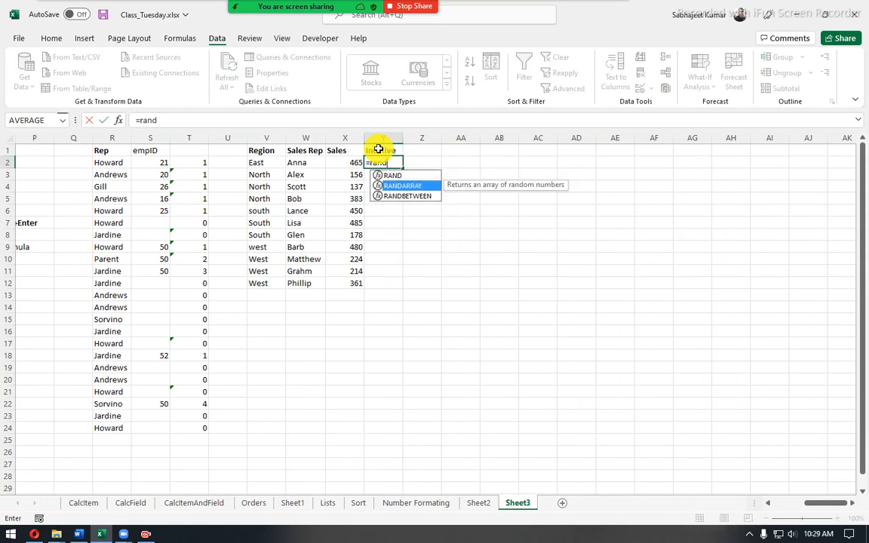
key("Down")
key("Tab")
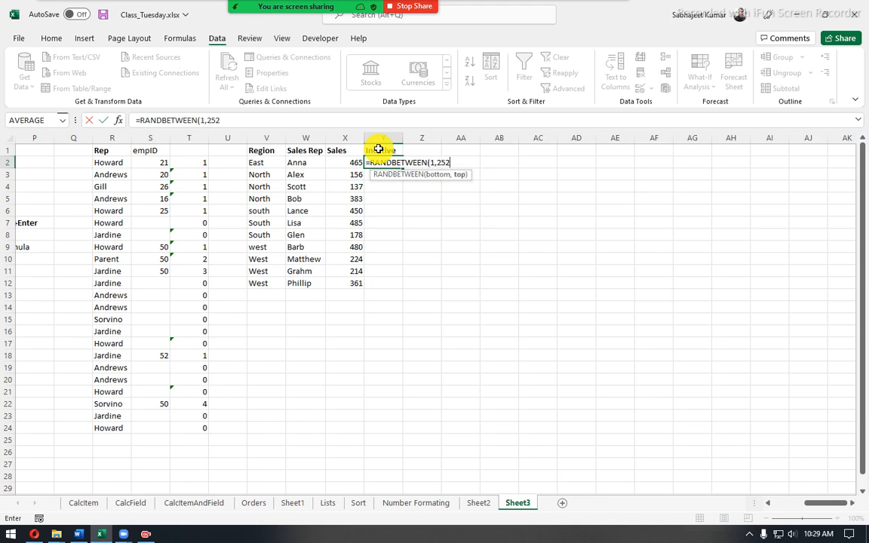
key("Return")
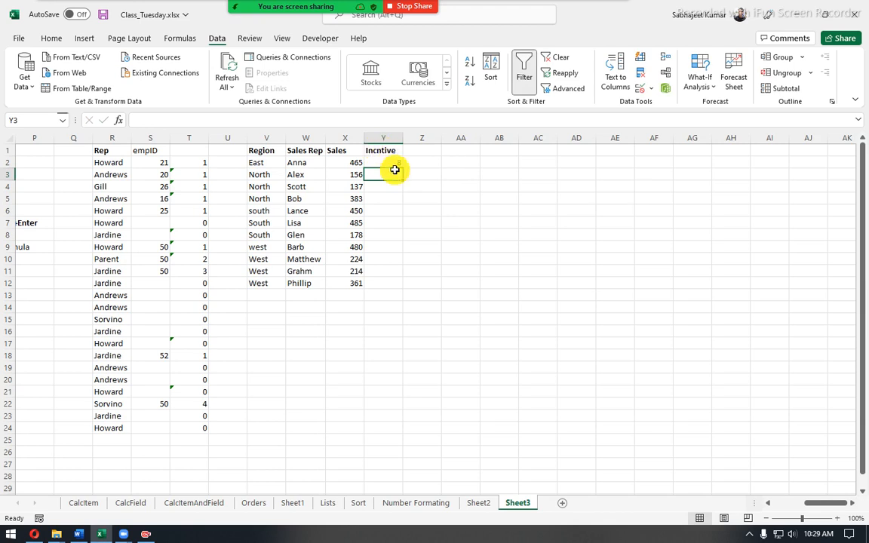
left_click(396, 166)
double_click(402, 168)
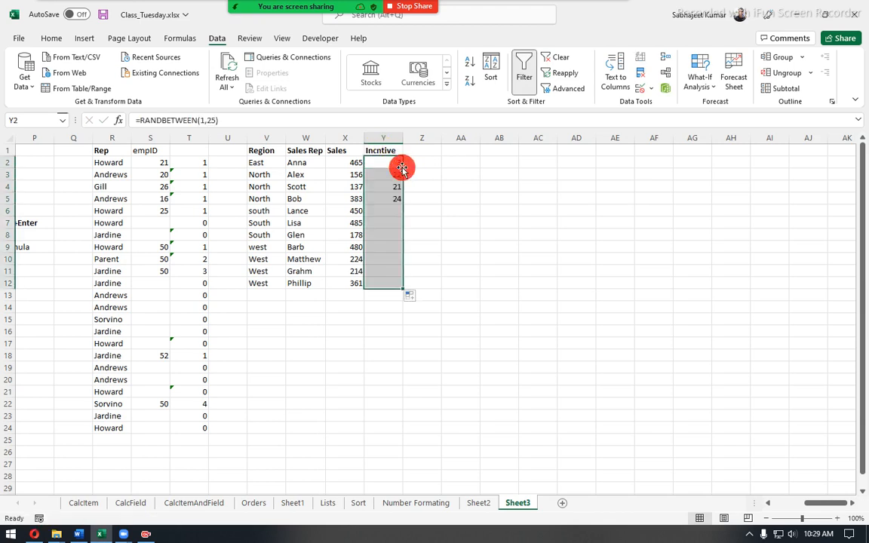
- Replace the random-number formulas in Y2:Y12 with their values
key("ctrl+c")
key("ctrl+alt+v")
key("v")
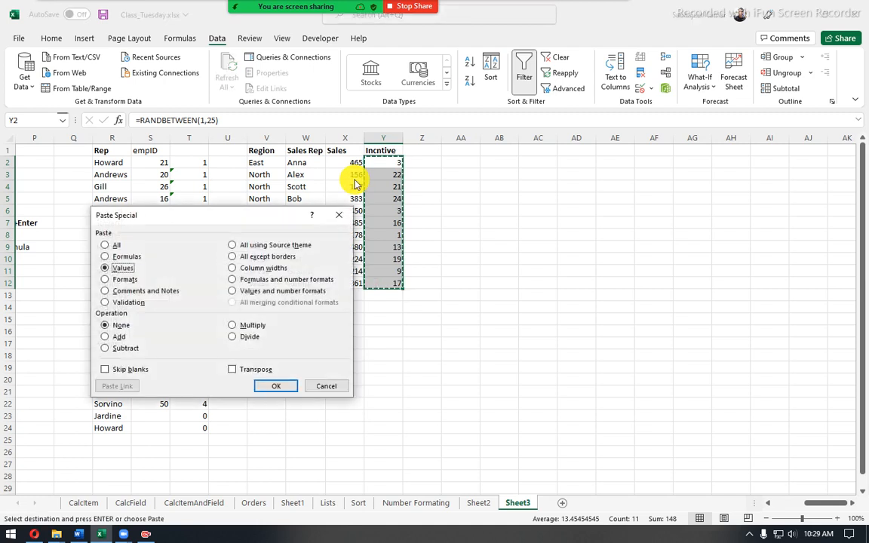
key("Return")
left_click(353, 184)
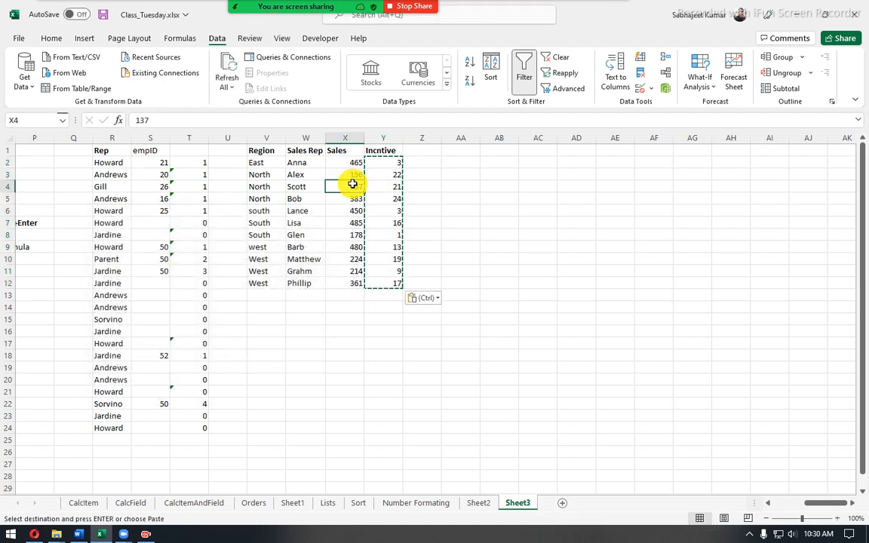
key("Escape")
- Enter the header Region in AB1 and cancel the entry started in AB2
left_click_drag(285, 150, 392, 187)
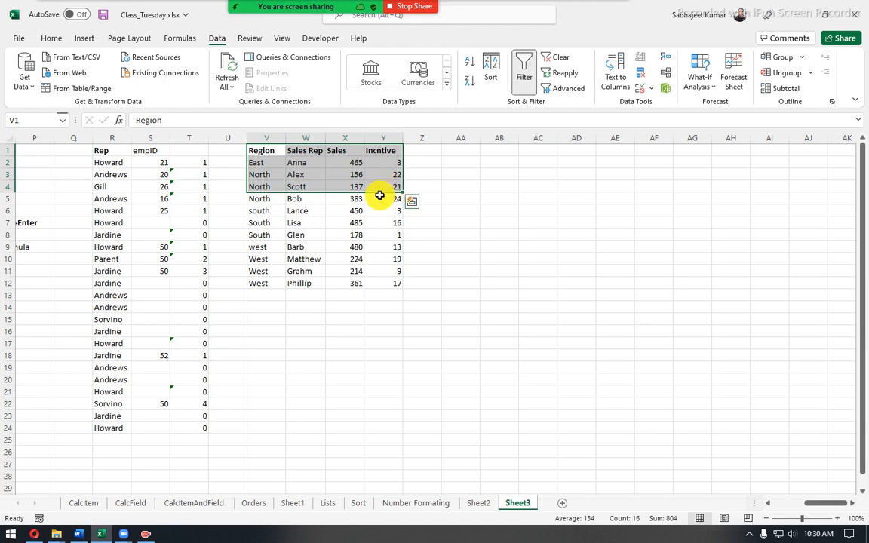
left_click(507, 149)
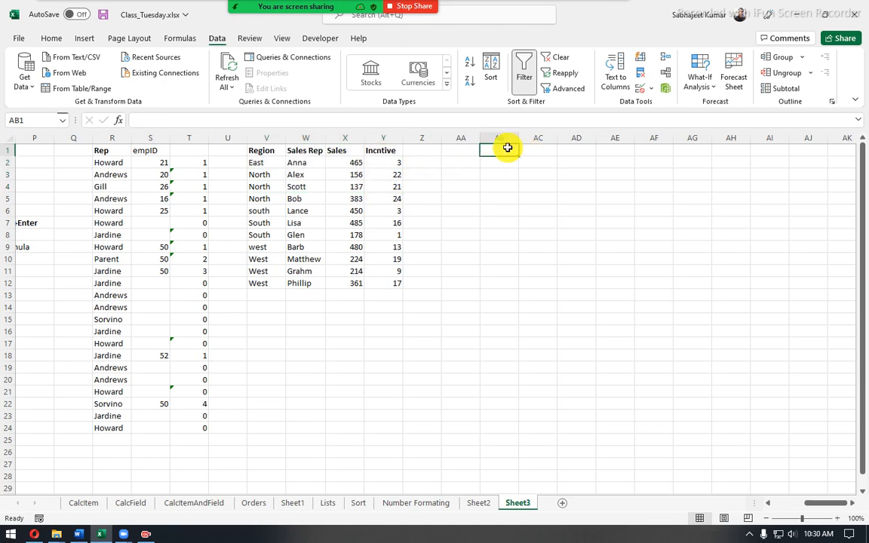
type("Regi")
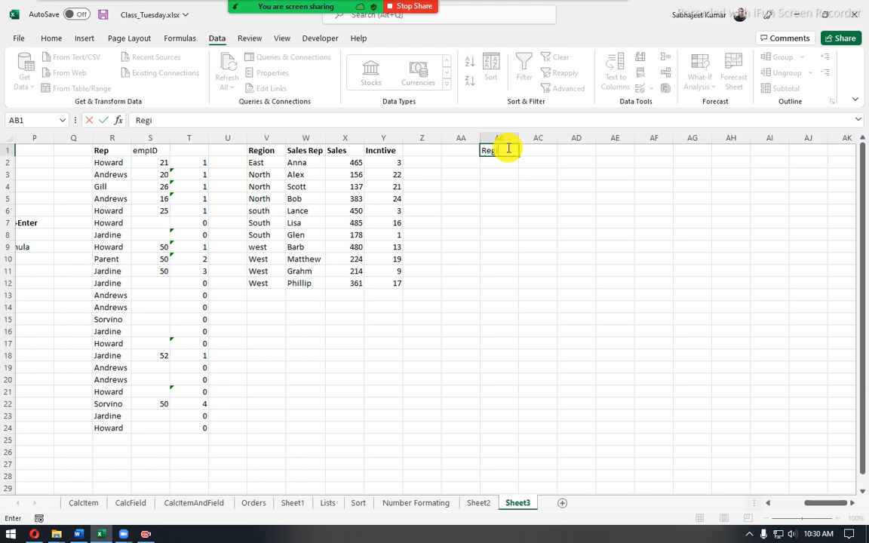
type("on")
key("Return")
type("Est")
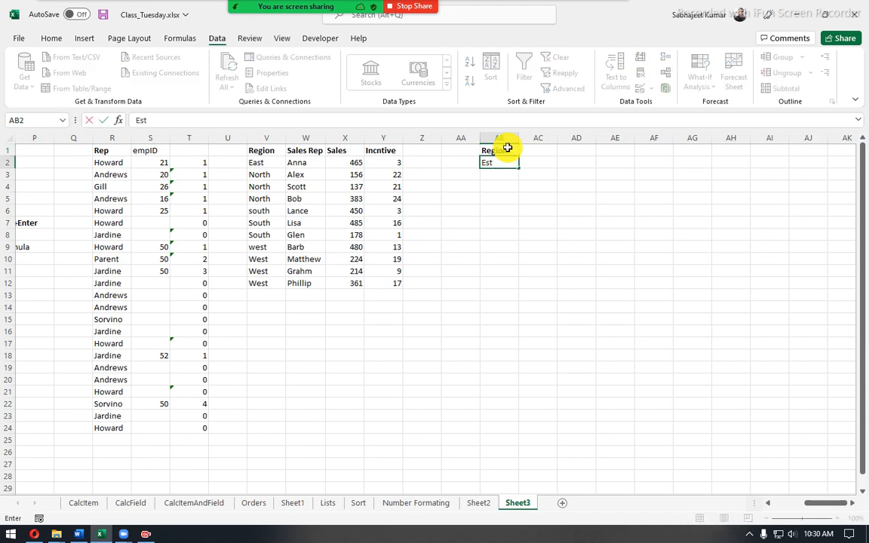
key("Escape")
- Copy the four table headers in V1:Y1 to AB1:AE1
left_click_drag(261, 150, 389, 149)
key("ctrl+c")
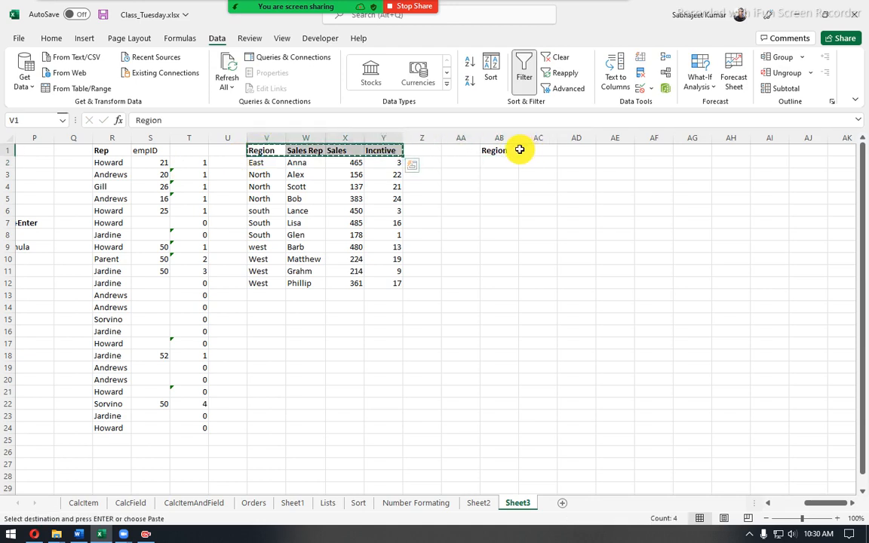
left_click(512, 149)
key("ctrl+v")
- Enter East as the Region criterion in AB2, and point out the Sales values and the criteria range AB1:AE2
left_click(504, 163)
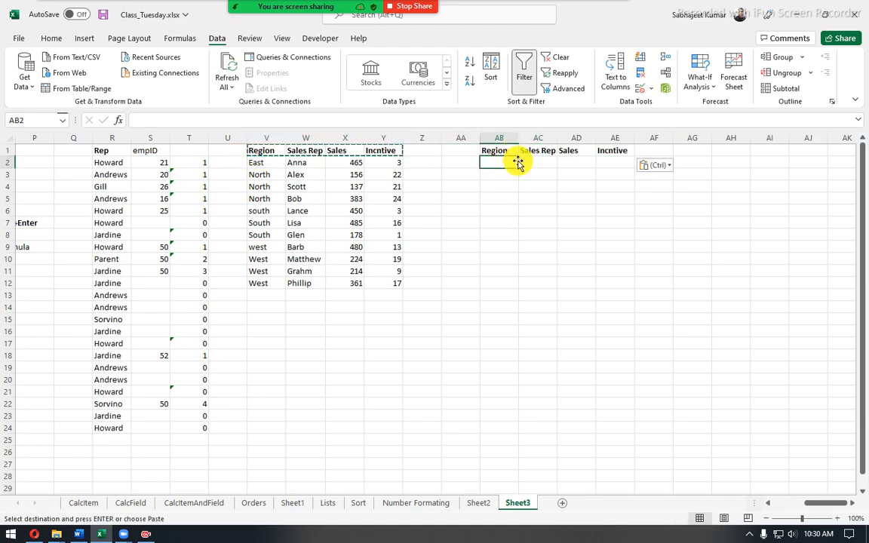
type("East")
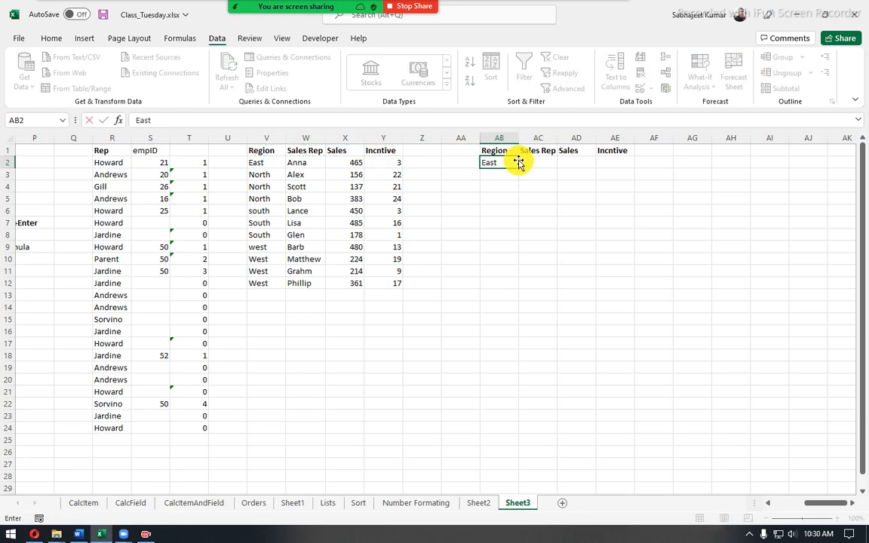
key("Tab")
key("Tab")
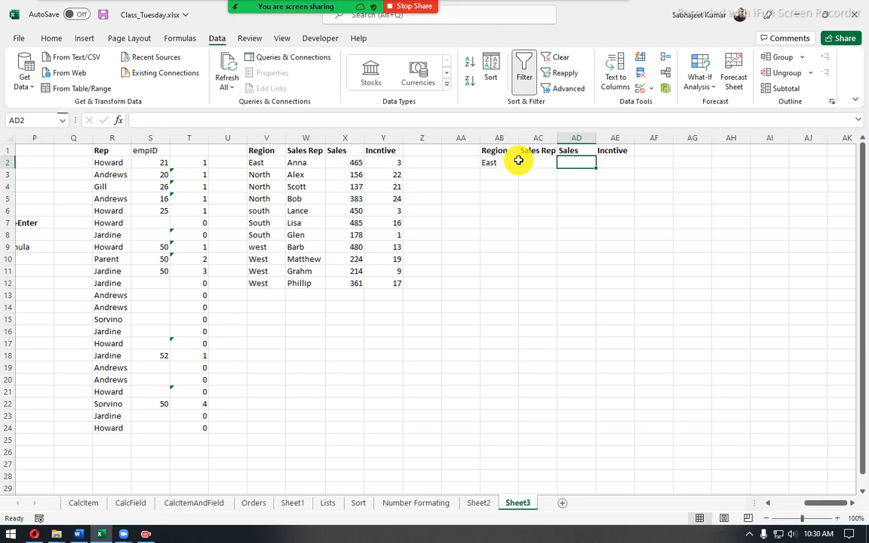
key("Tab")
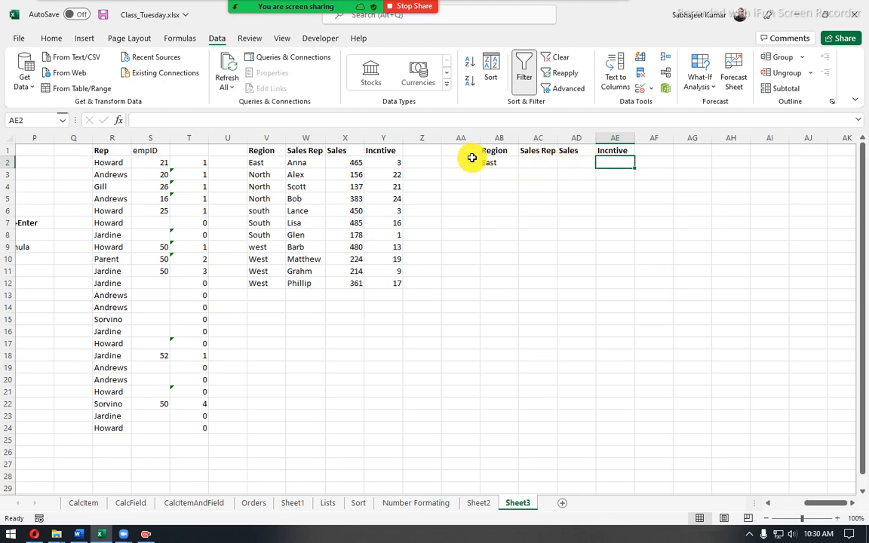
left_click_drag(351, 162, 363, 295)
left_click_drag(496, 150, 616, 162)
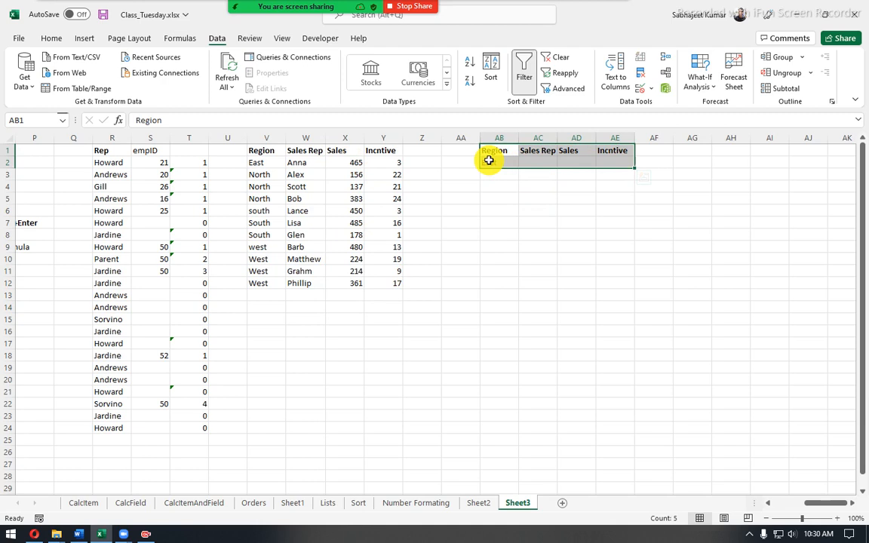
left_click(487, 284)
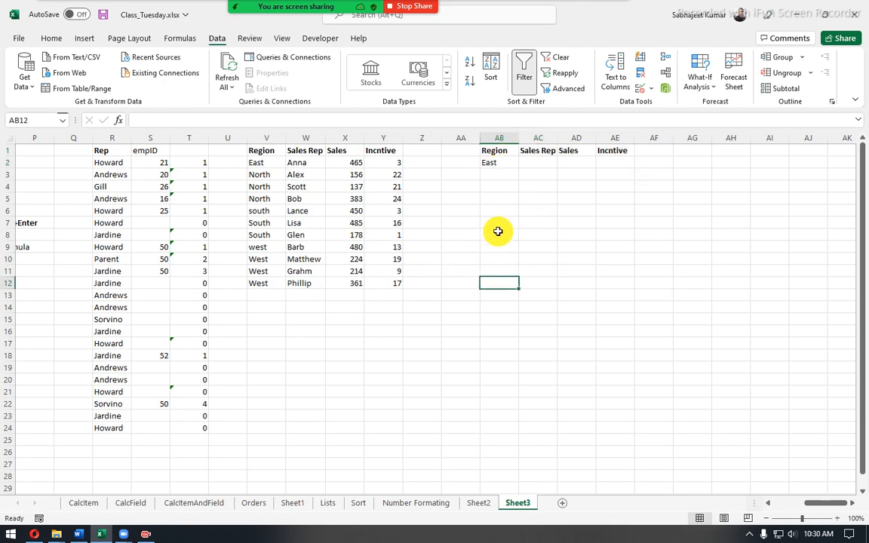
- In AB10, total the sales for the region in AB2 with SUMIFS, using sum range X2:X12 and criteria range V2:V12
left_click(491, 261)
type("=")
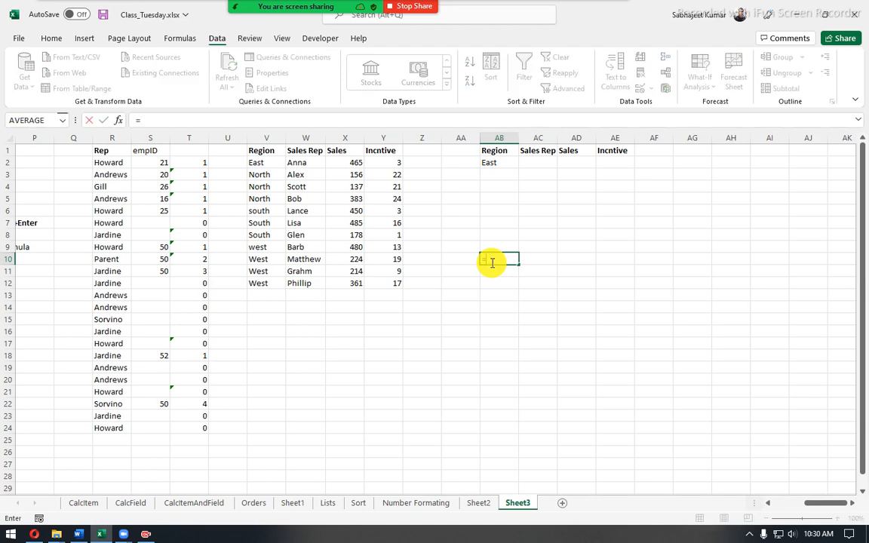
type("sum")
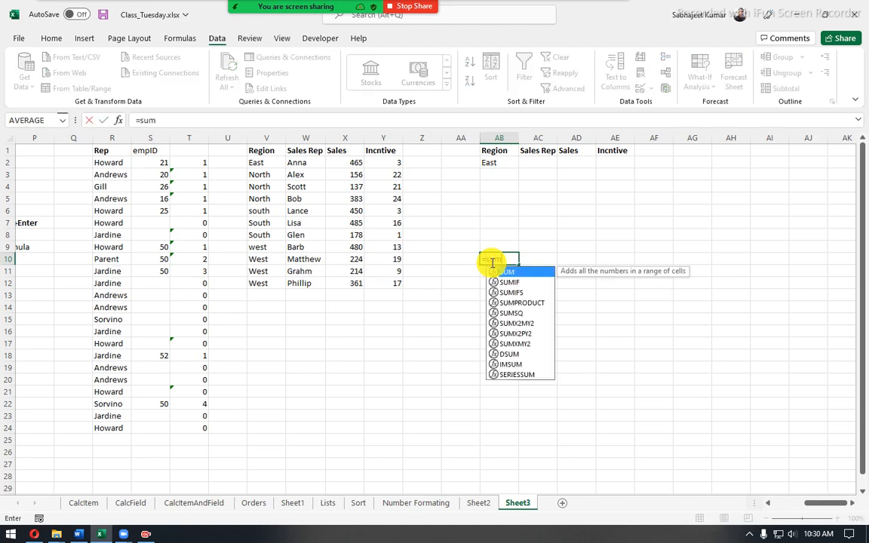
key("Down")
key("Down")
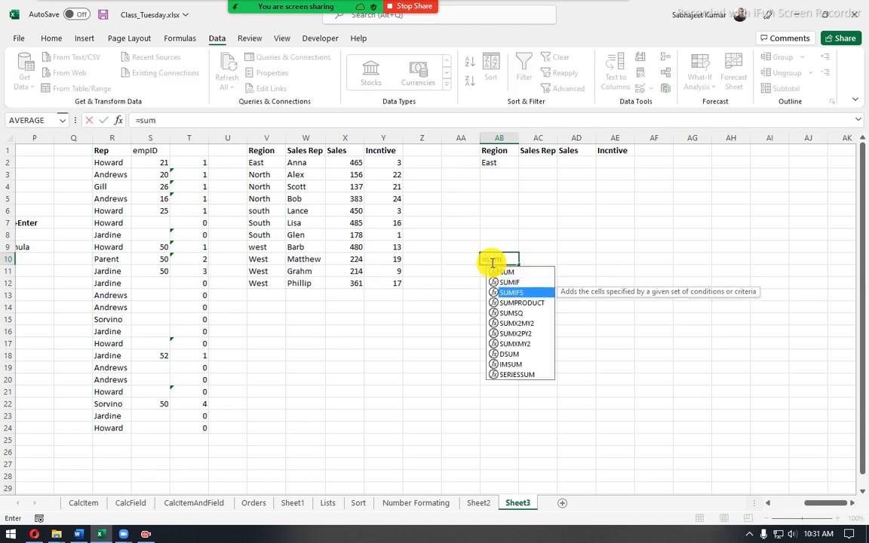
key("Tab")
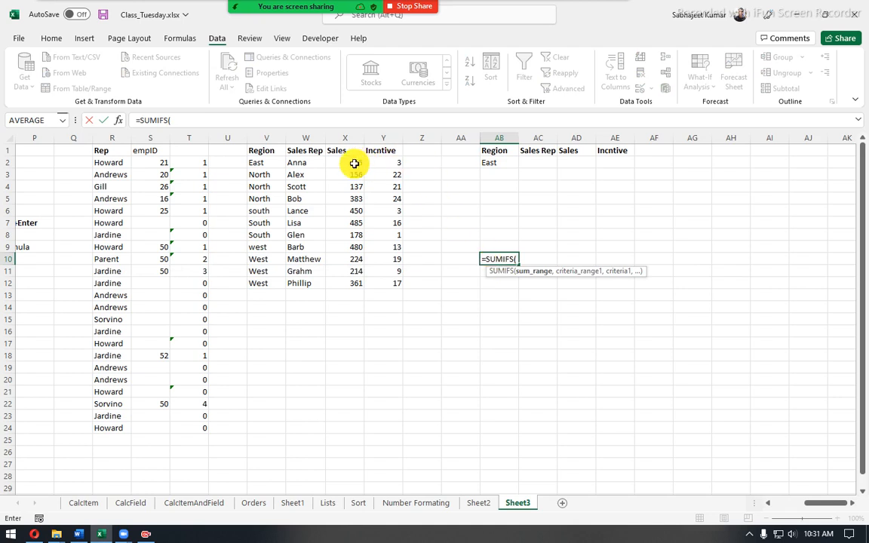
left_click_drag(354, 163, 360, 279)
type(",")
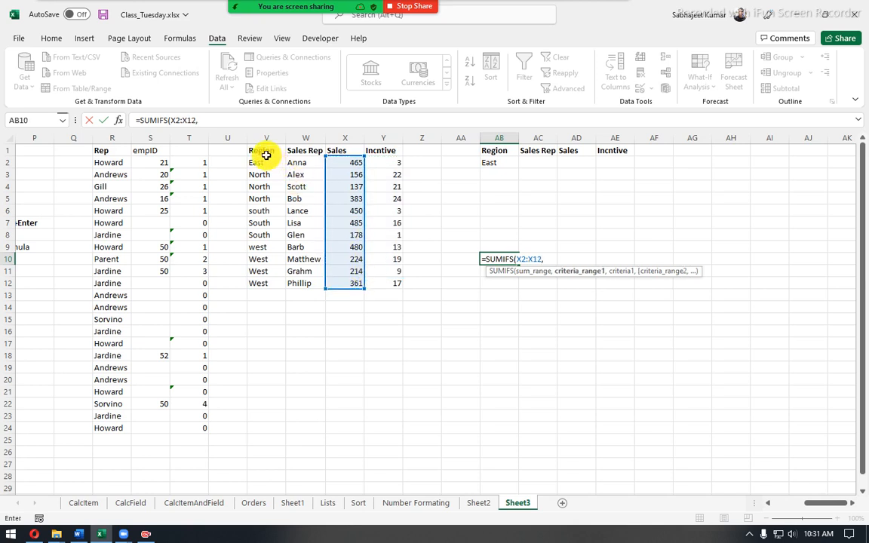
left_click_drag(267, 163, 281, 282)
type(",")
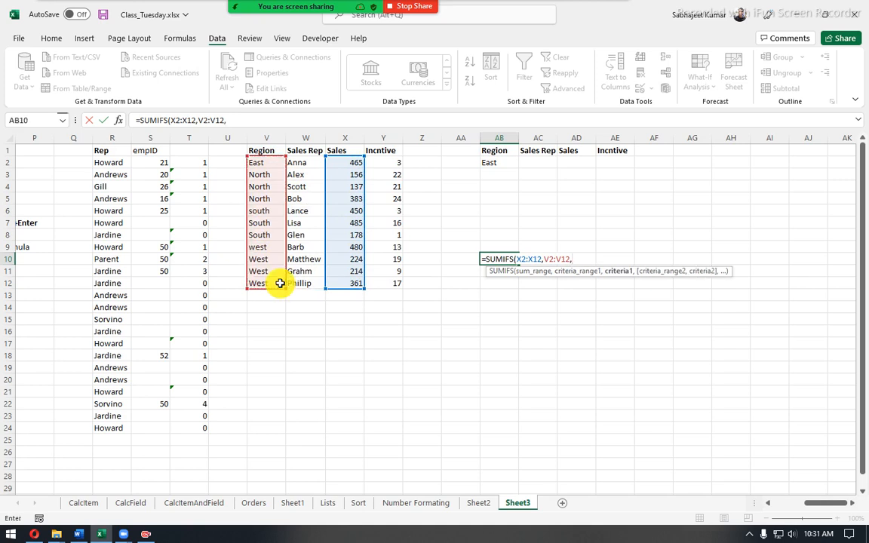
left_click(486, 163)
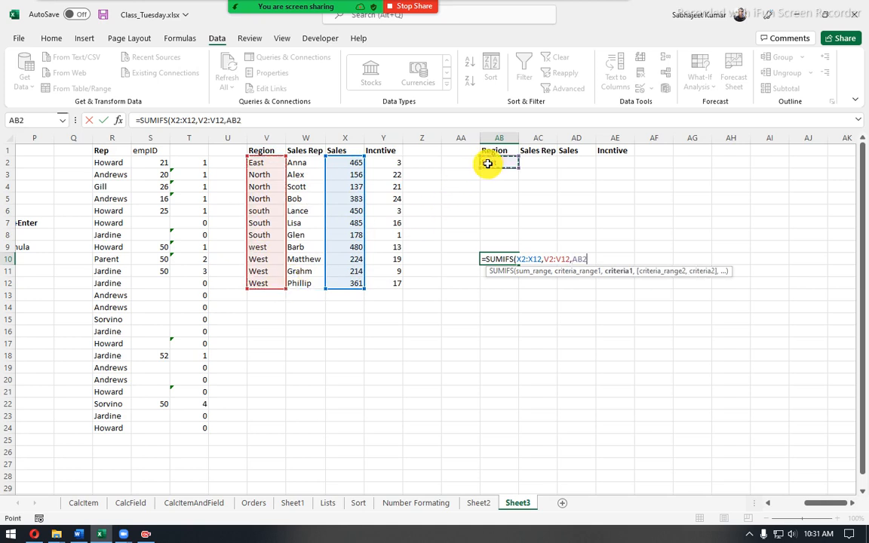
key("Return")
- Label the SUMIFS result by entering total sales region wise in AB9, and review the formula in AB10
left_click(492, 243)
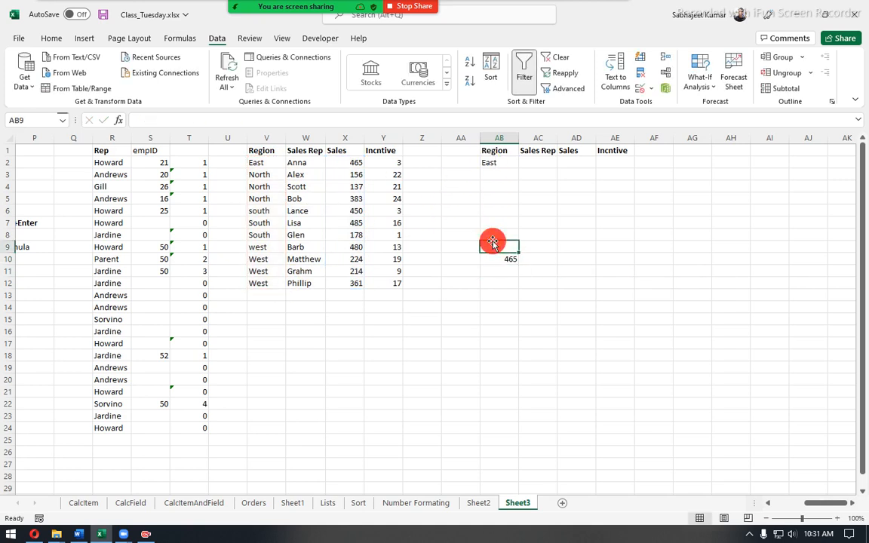
type("total")
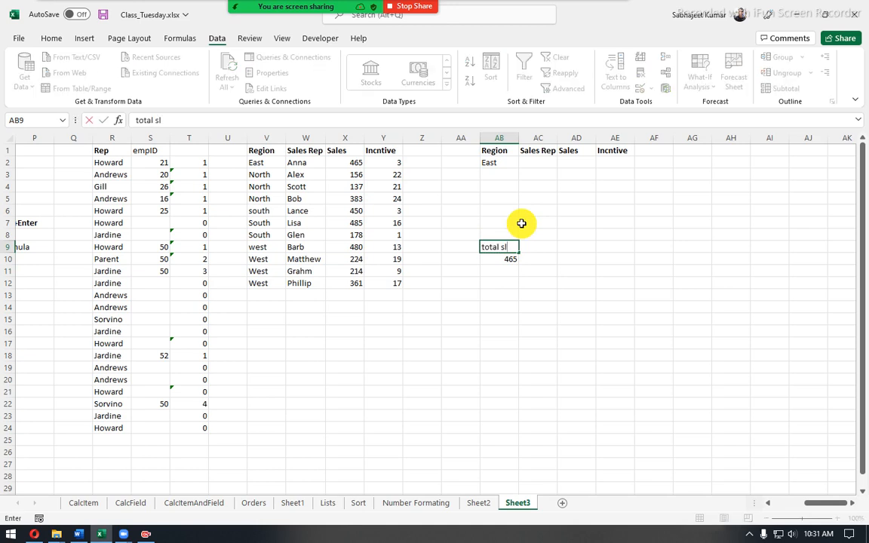
type(" sales region wise")
key("Return")
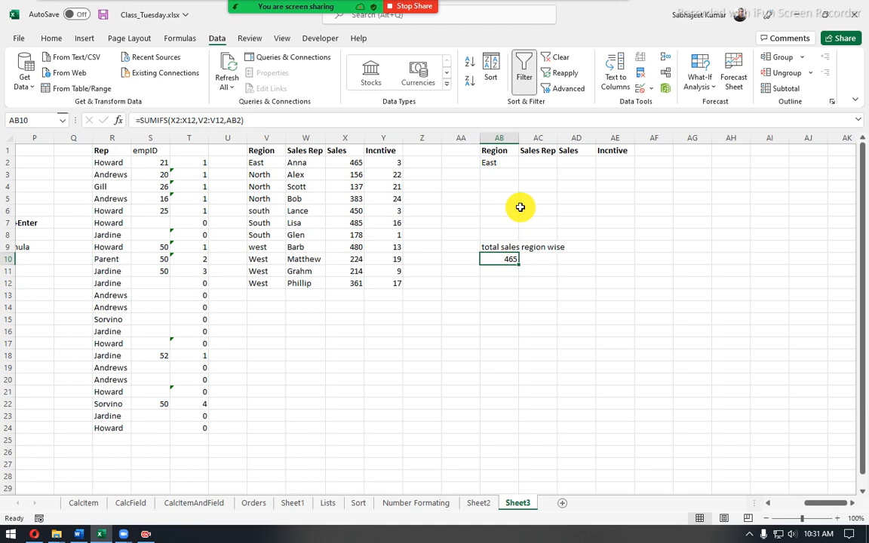
key("F2")
key("Escape")
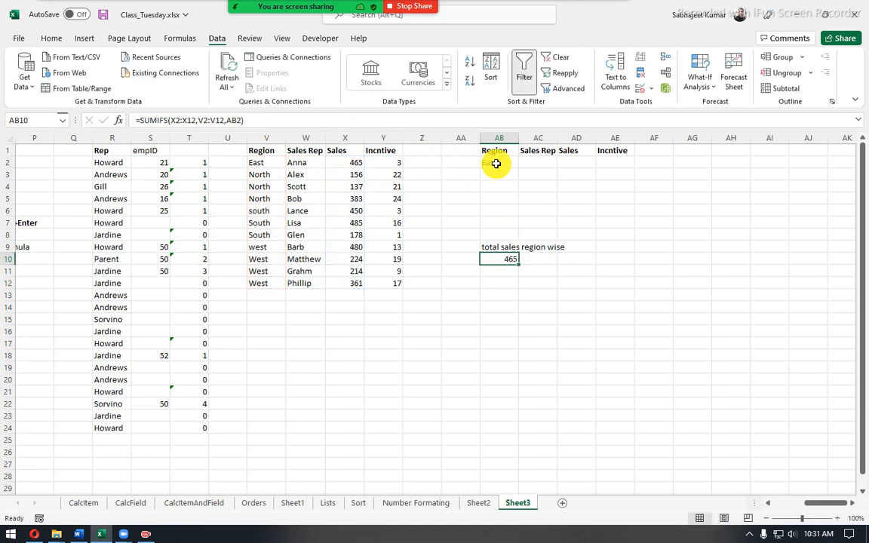
- Set the Region criterion in AB2 to west and check the recalculated region total in AB10
left_click(497, 163)
type("we")
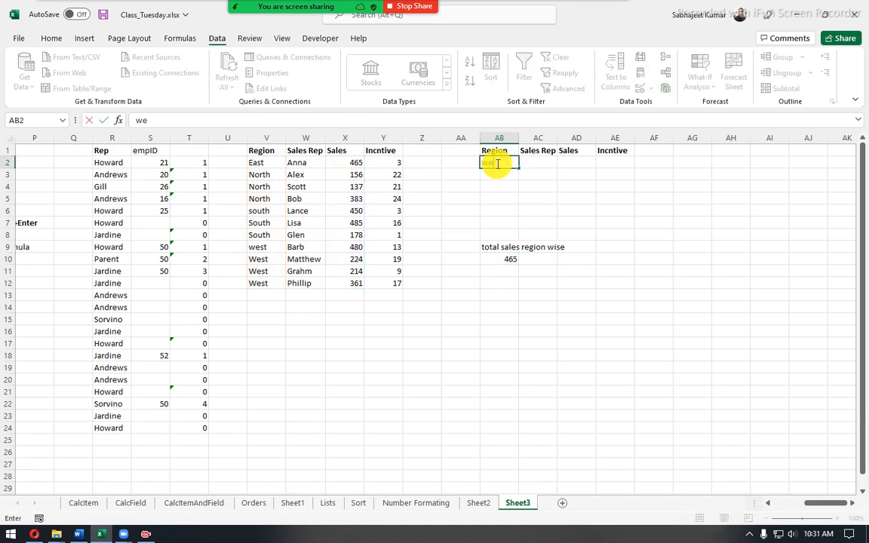
key("Return")
left_click(496, 164)
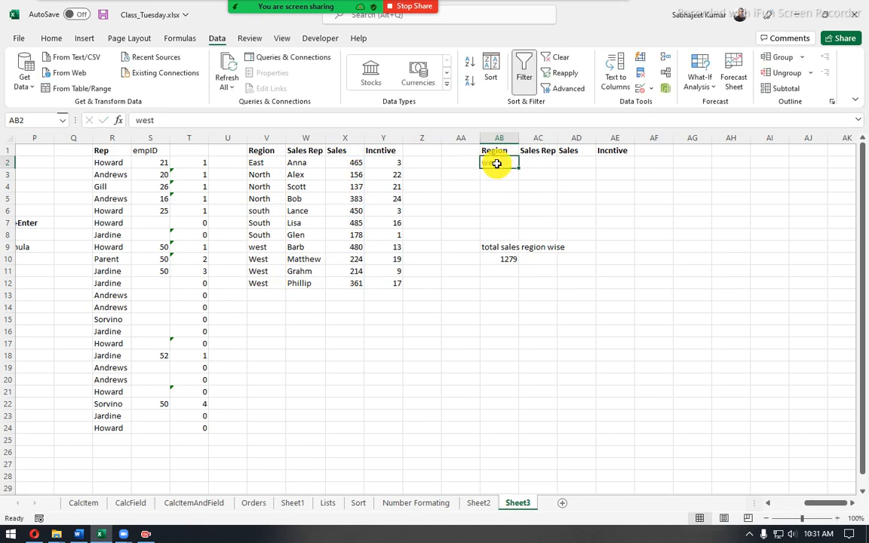
left_click(496, 259)
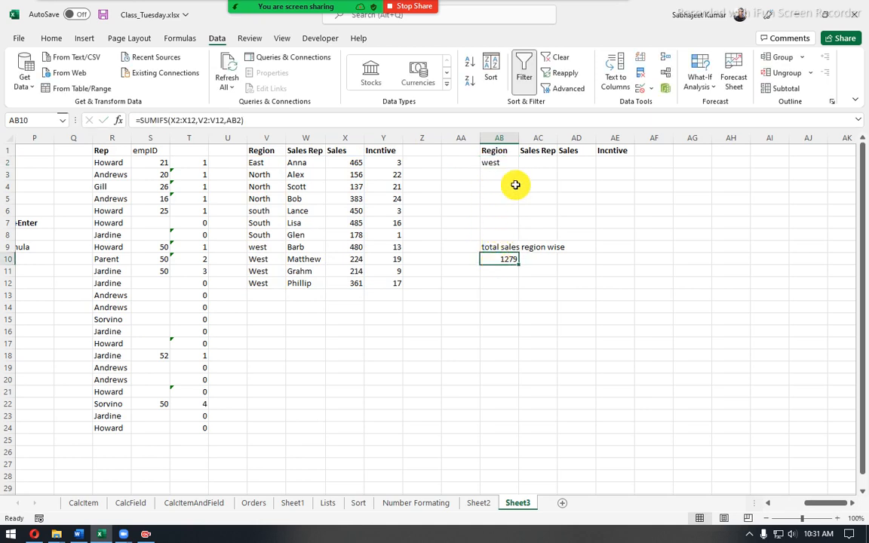
left_click(515, 161)
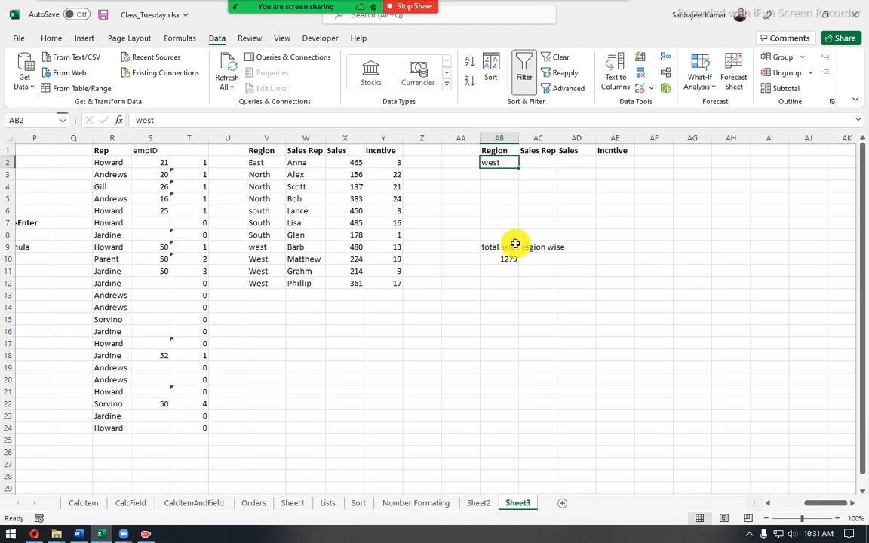
left_click(498, 259)
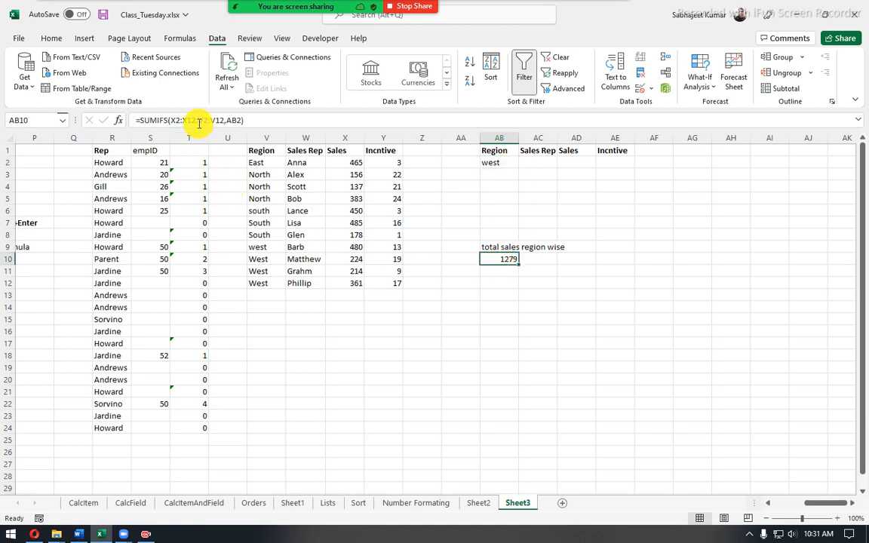
left_click_drag(198, 120, 369, 122)
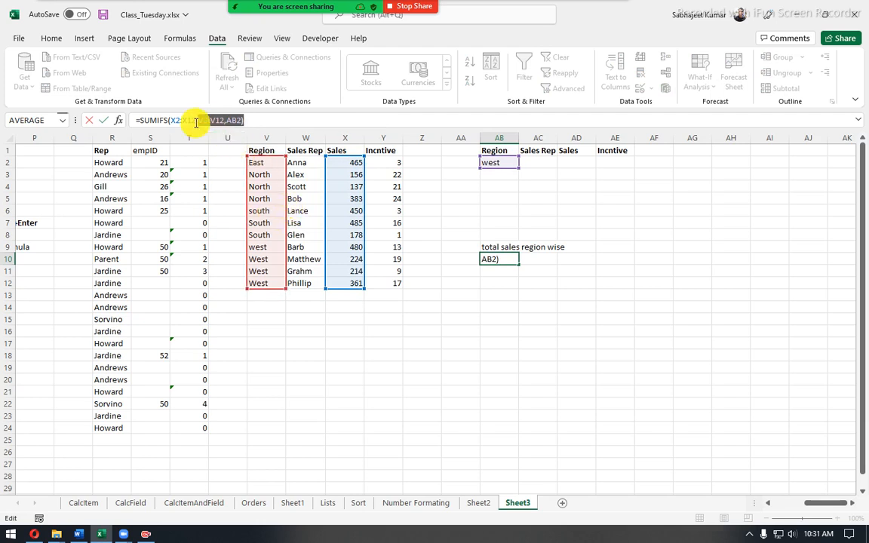
key("BackSpace")
left_click_drag(294, 162, 306, 278)
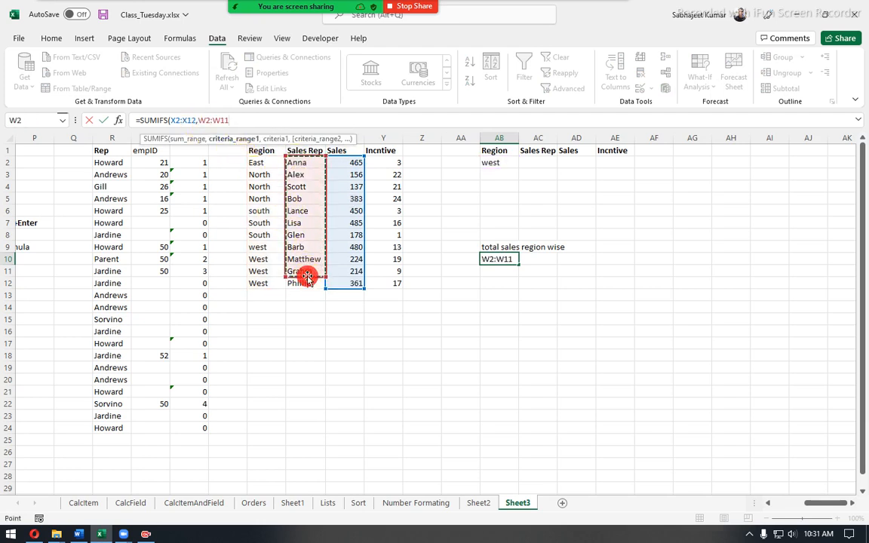
key("Escape")
- Change the SUMIFS formula in AB10 to use criteria range W2:W12 and the first sales rep's name as quoted text criterion
key("F2")
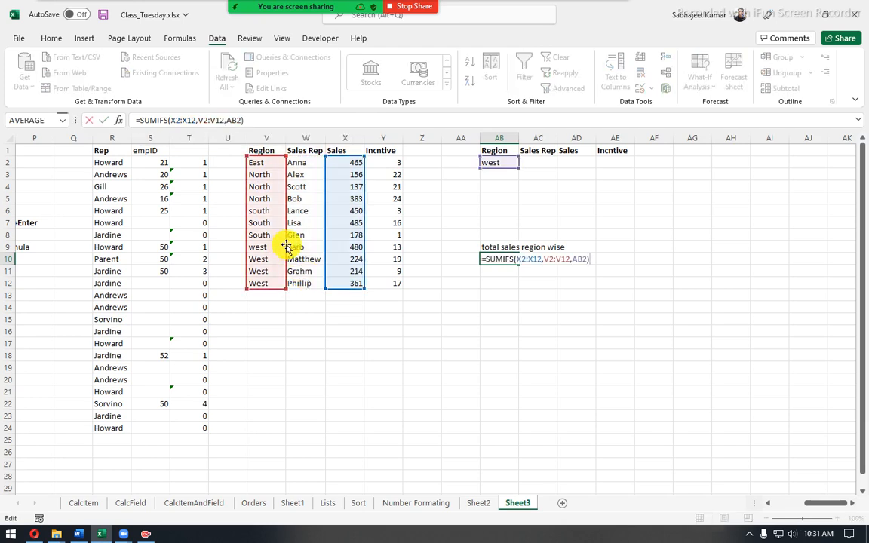
left_click_drag(288, 249, 292, 247)
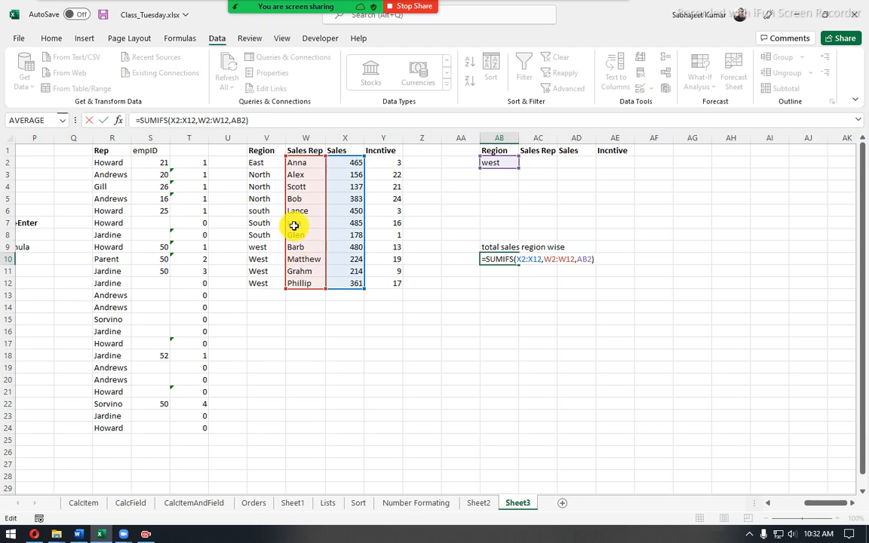
left_click_drag(230, 119, 268, 121)
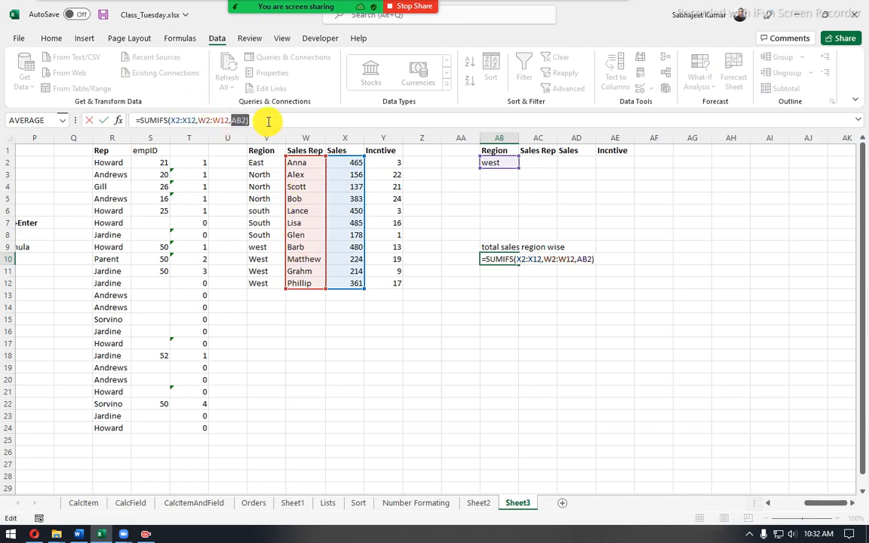
type("\"A")
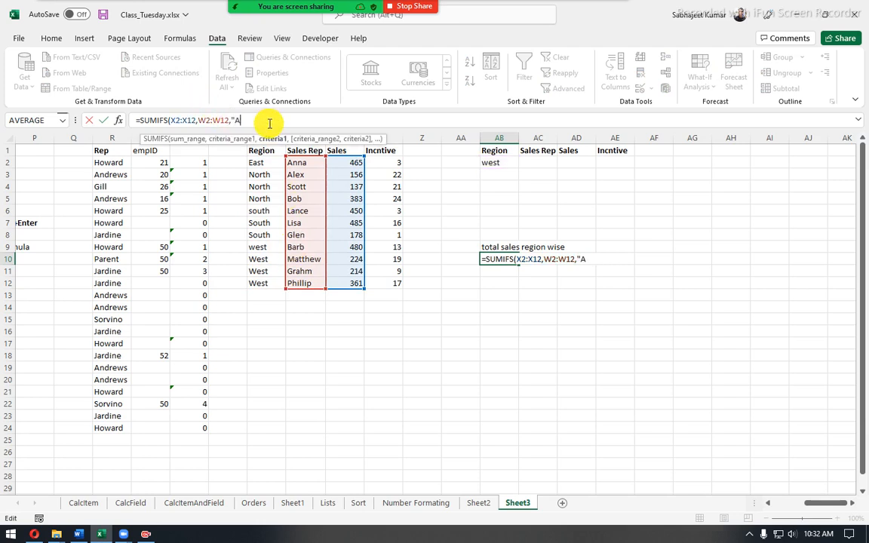
type("nna")
key("Return")
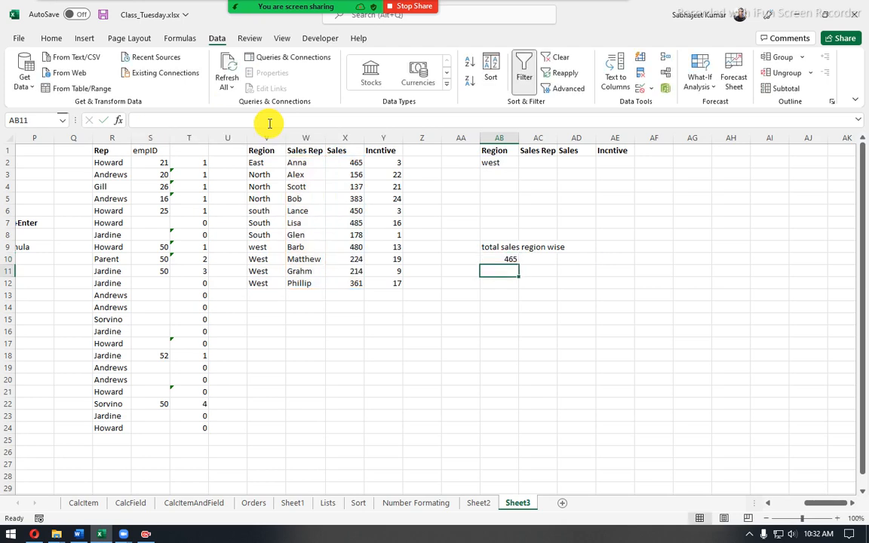
- Compare the first sales rep's entry in W2 and Sales value in X2 with the SUMIFS result in AB10
left_click(298, 163)
left_click(342, 165)
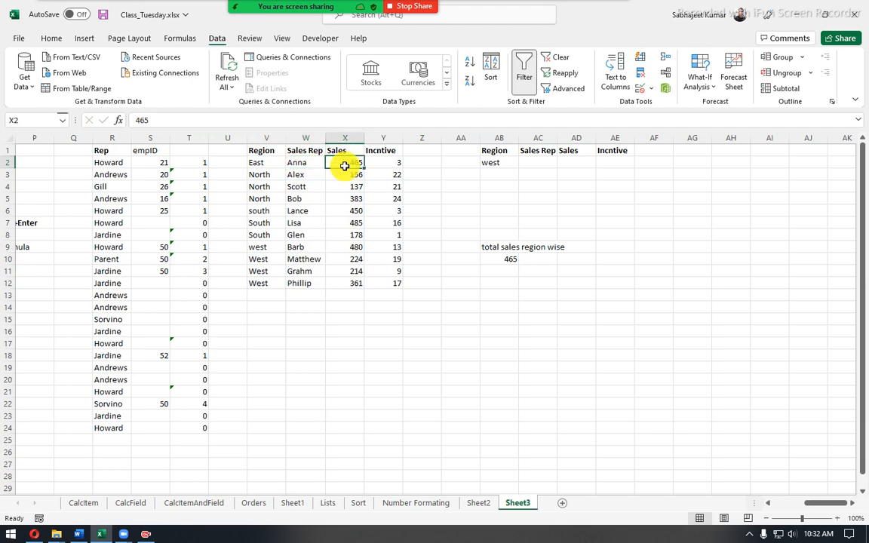
left_click(498, 258)
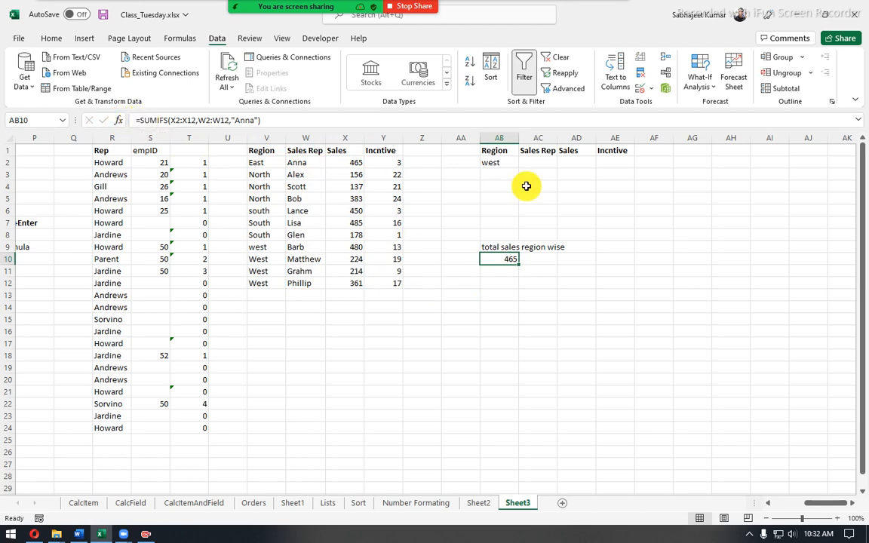
- Try >3 as the Incntive criterion in AE2, and clear the cell again
left_click(608, 163)
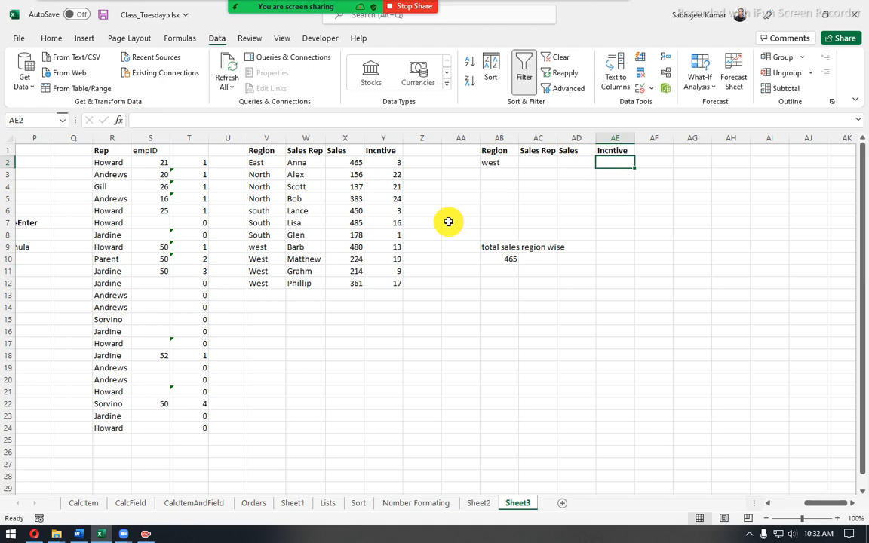
type(">3")
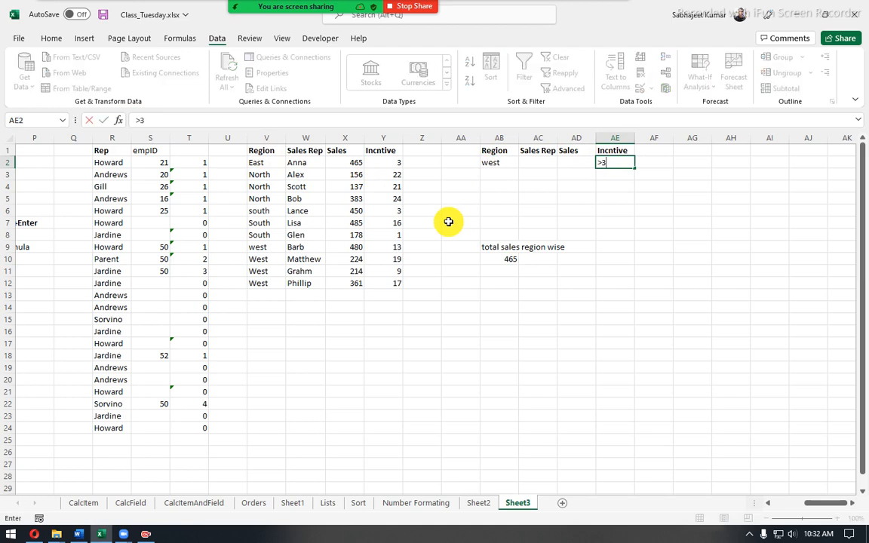
key("Return")
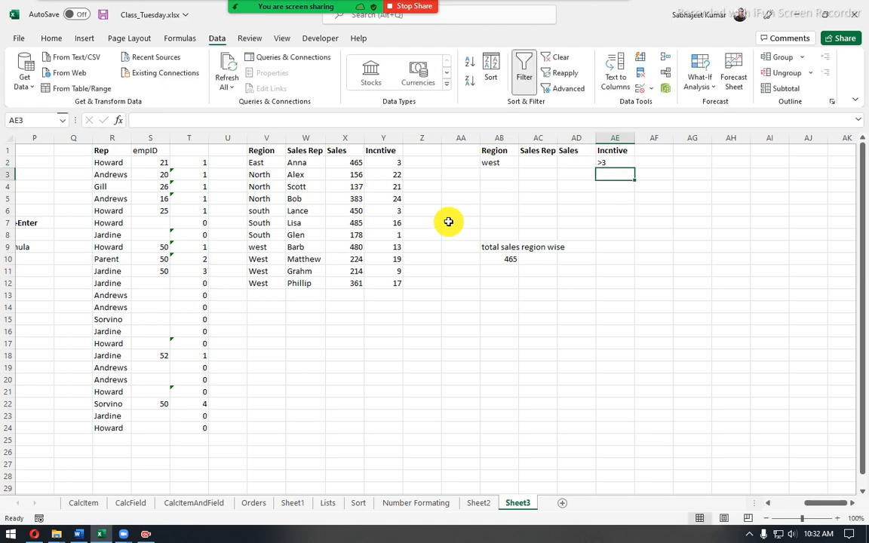
left_click(491, 261)
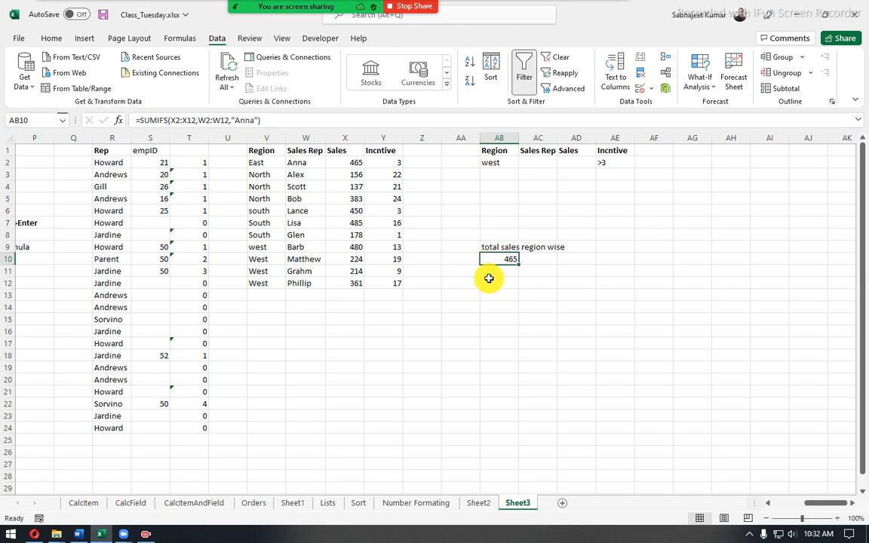
left_click(610, 164)
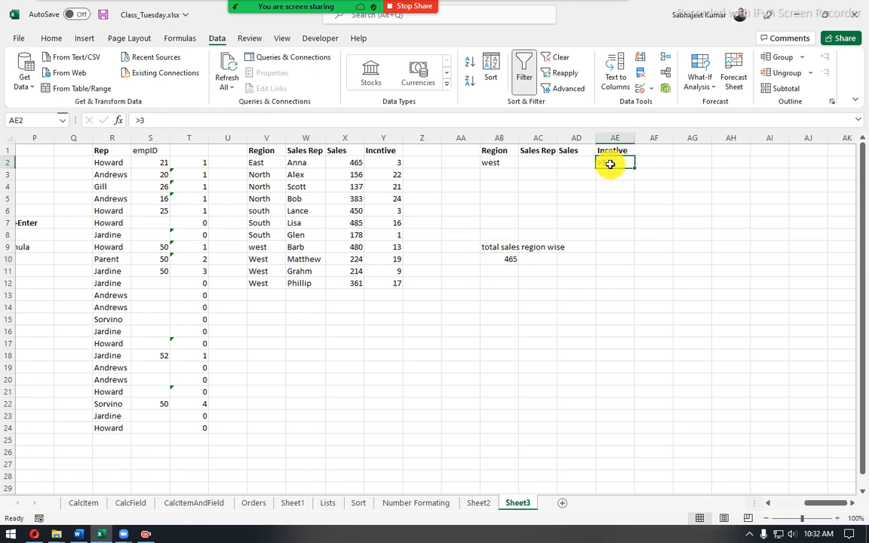
key("Delete")
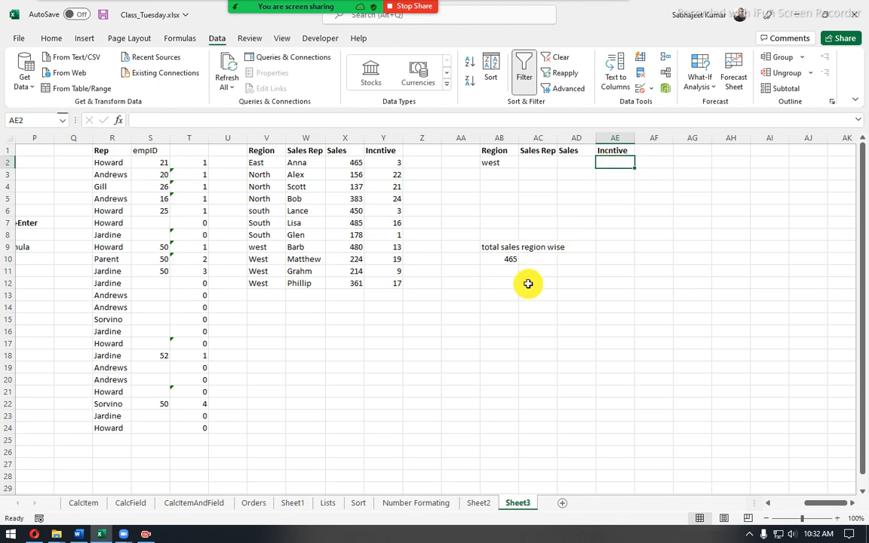
- Start a DSUM formula in AB12 with the whole sales table V1:Y12 as its database
left_click(513, 287)
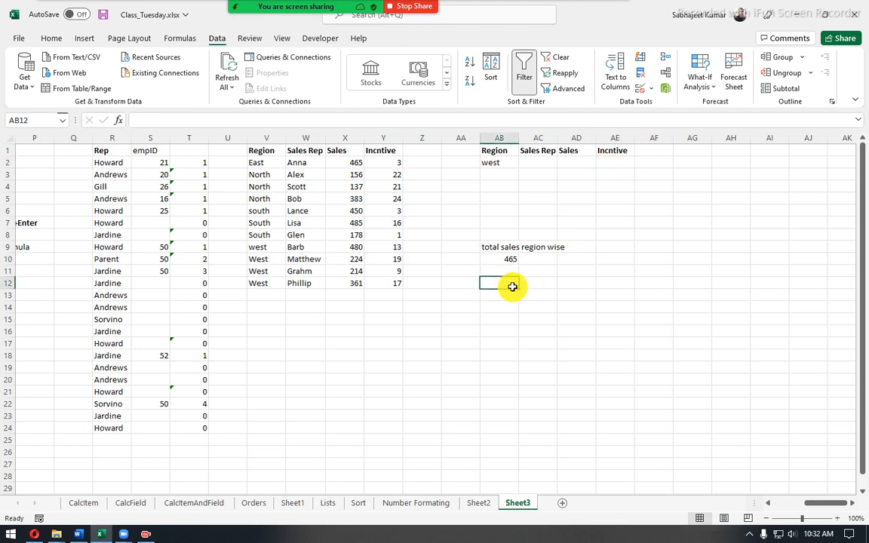
type("=dsu")
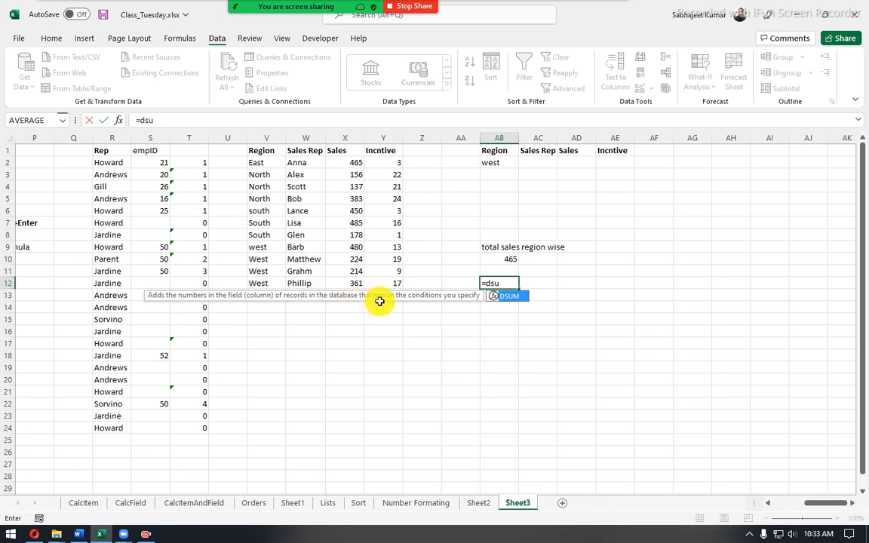
key("Tab")
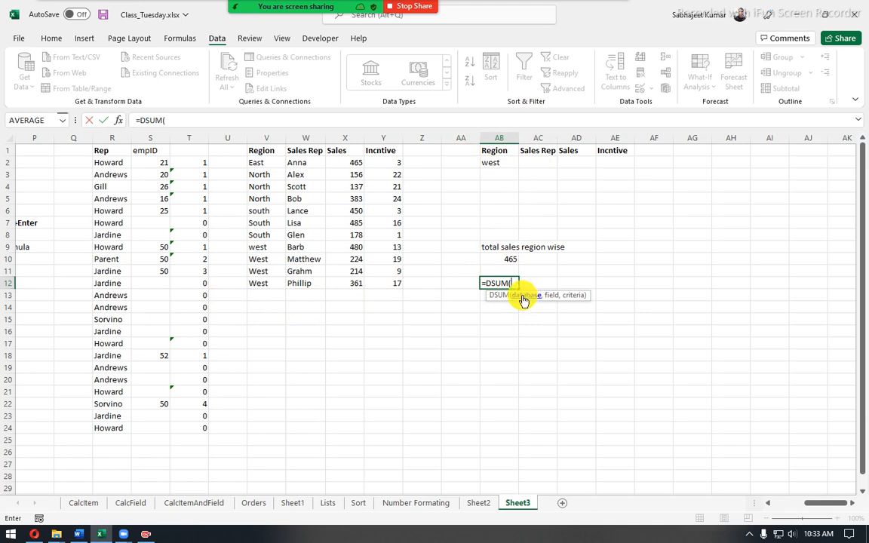
left_click_drag(260, 155, 371, 280)
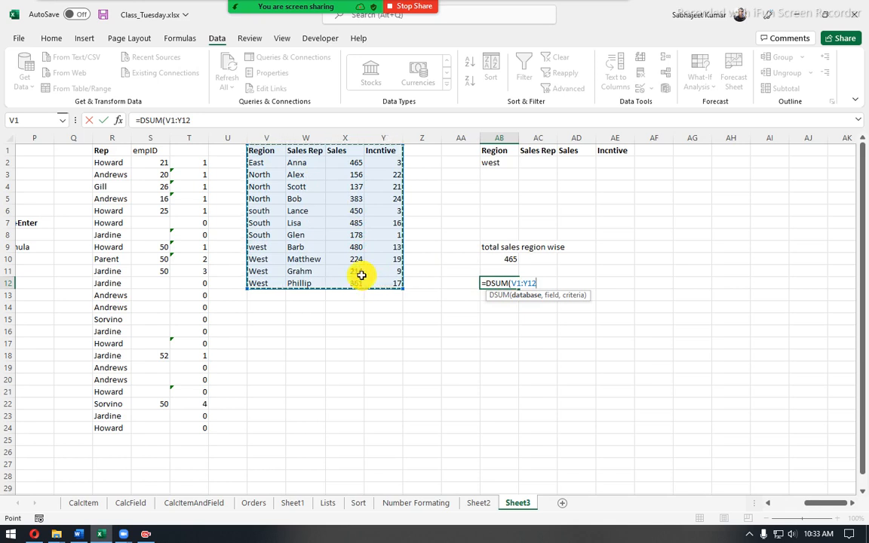
type(",")
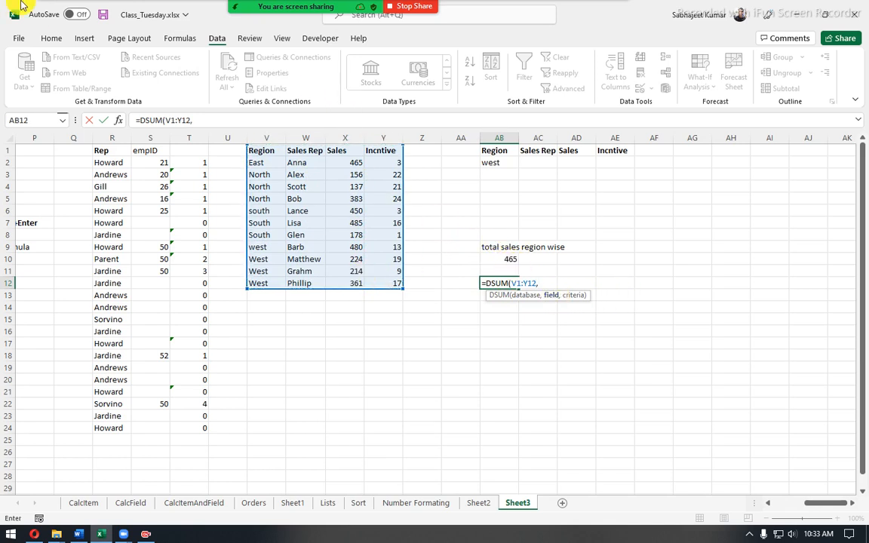
left_click(570, 147)
left_click(689, 285)
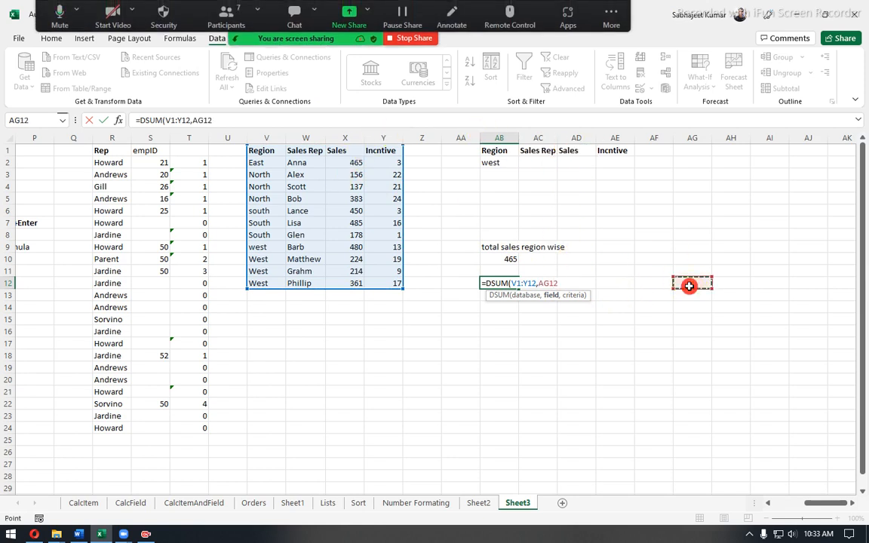
left_click(801, 250)
left_click(309, 403)
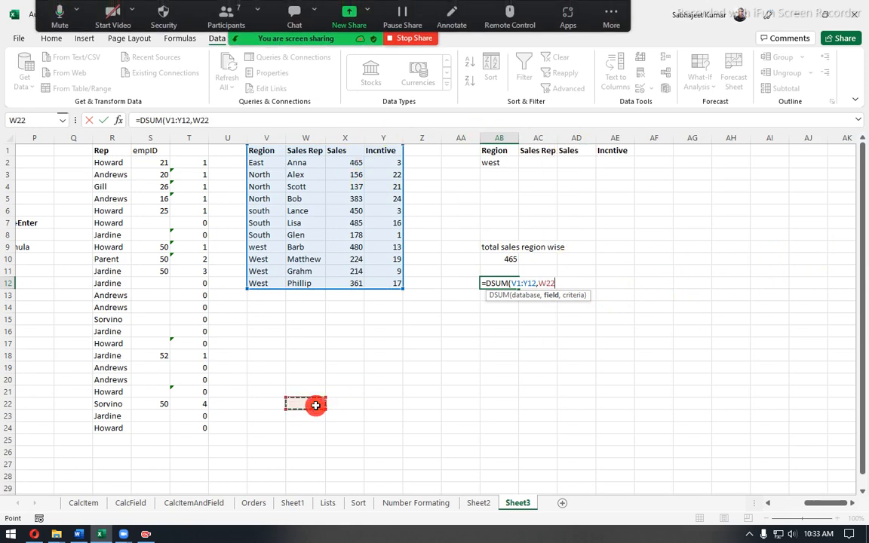
left_click(346, 367)
left_click(398, 378)
left_click(529, 360)
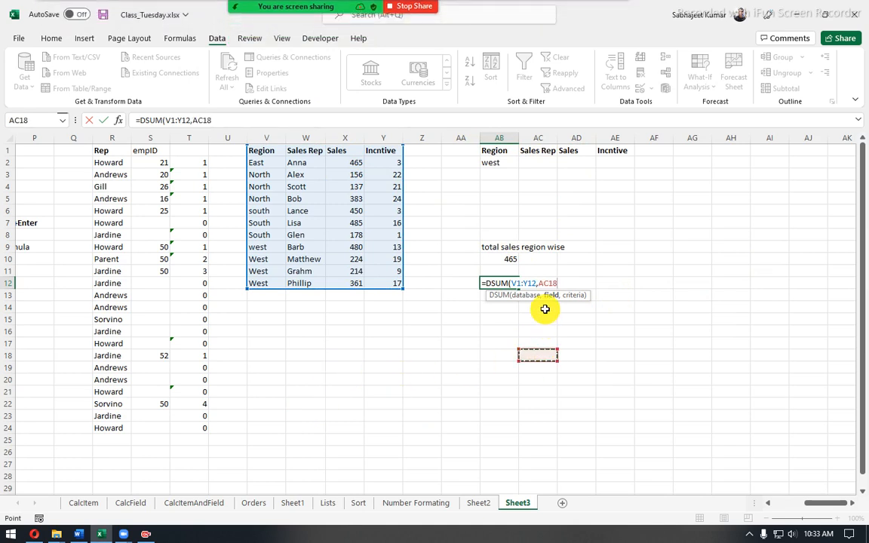
key("BackSpace")
key("BackSpace")
key("BackSpace")
key("BackSpace")
- Complete the DSUM formula in AB12 with "Sales" as the field and AB1:AE2 as the criteria range, and review that range
type("\"Sales")
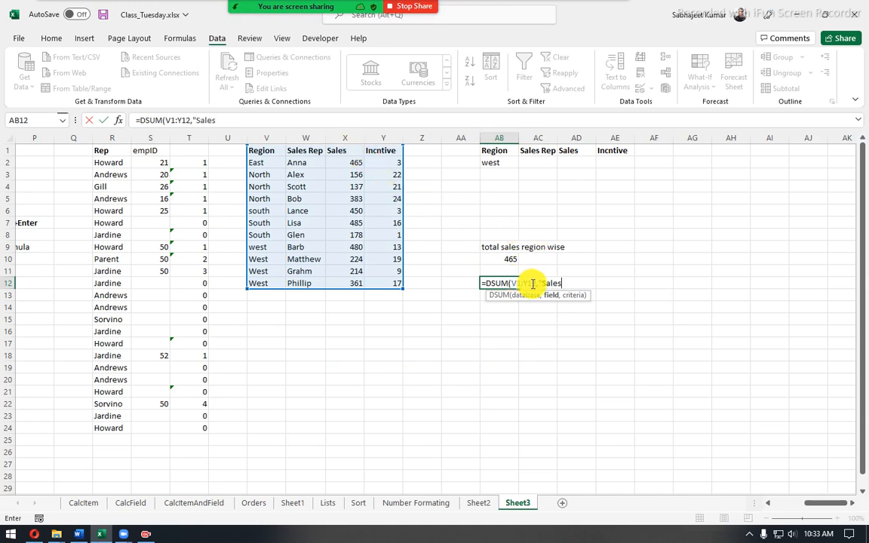
type("\",")
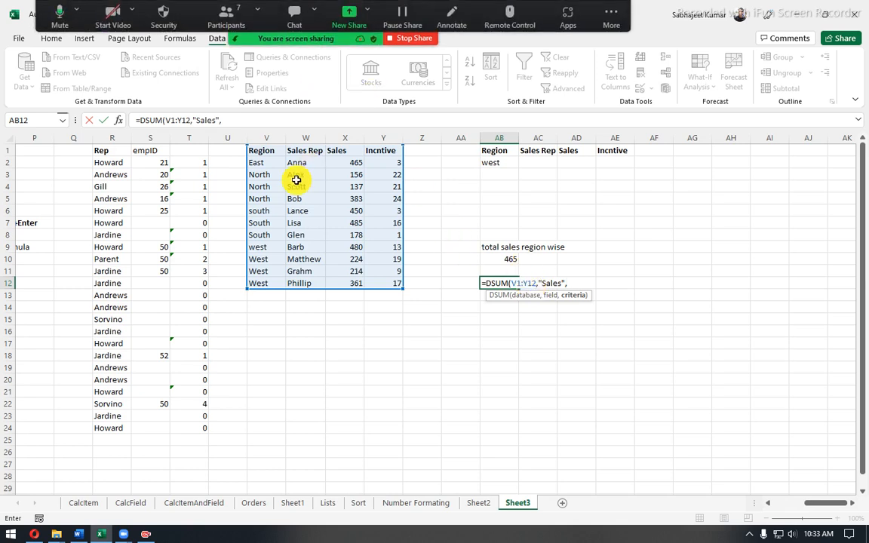
left_click_drag(496, 152, 605, 159)
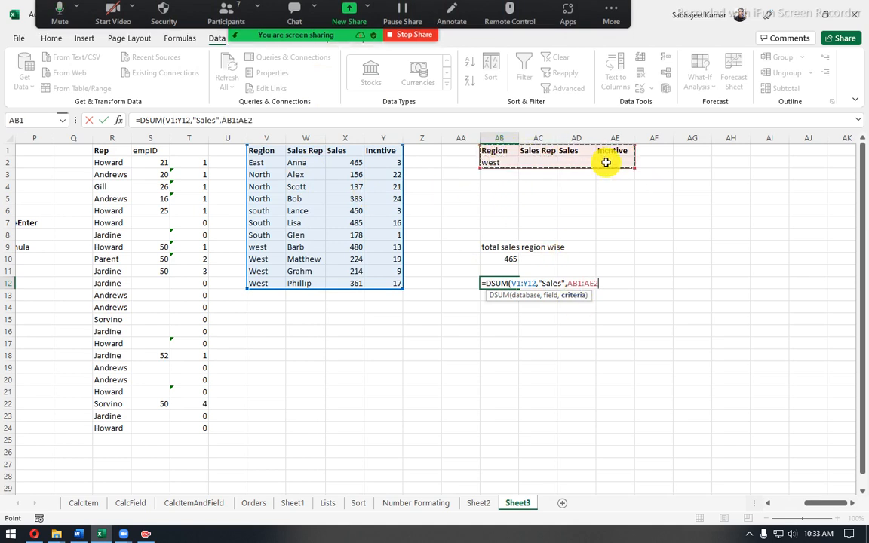
key("Return")
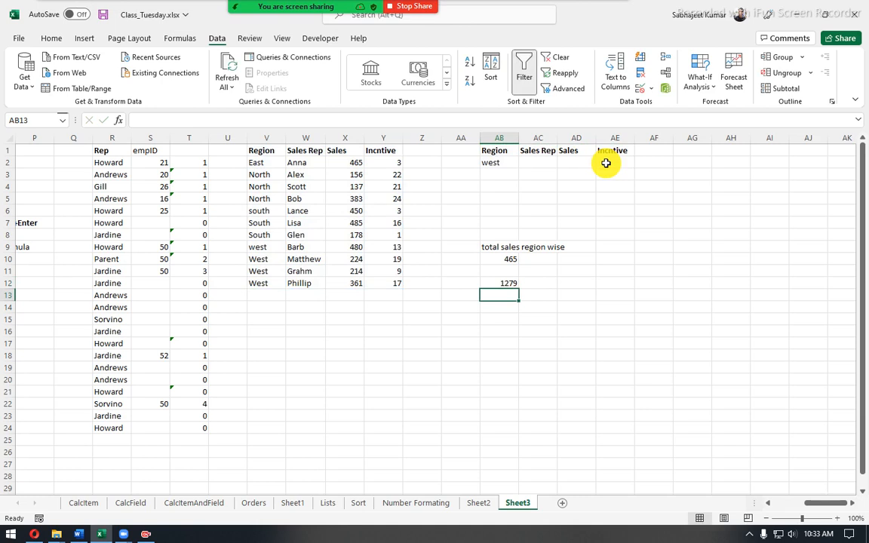
left_click(504, 283)
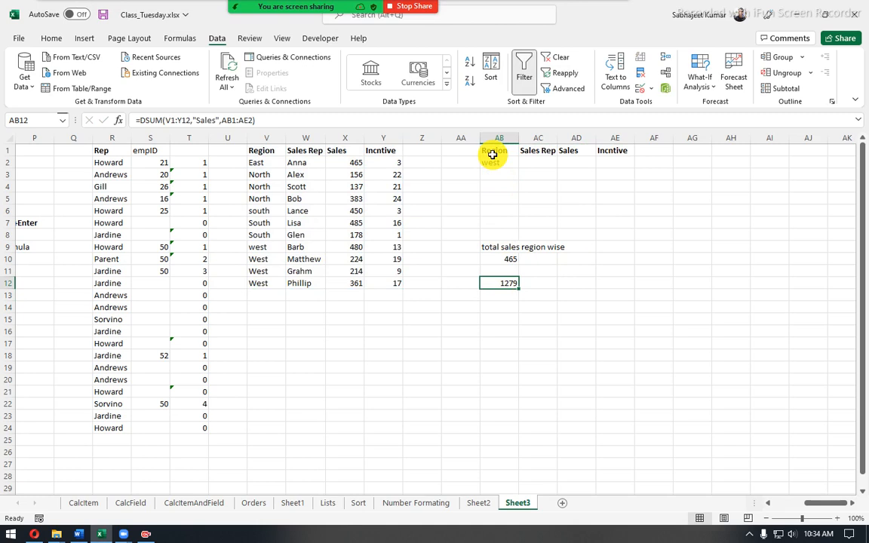
left_click_drag(492, 151, 601, 167)
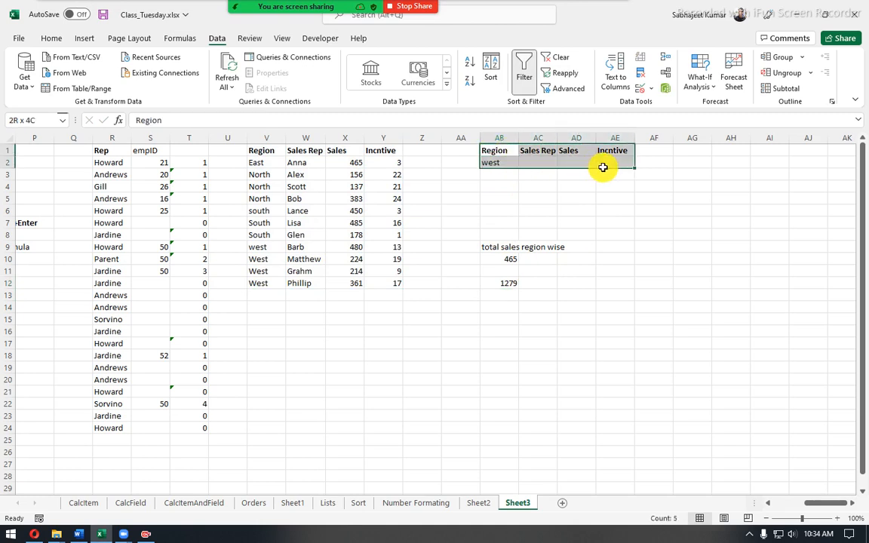
- Apply a filter to the sales table and show only the west records in the Region column
left_click(316, 157)
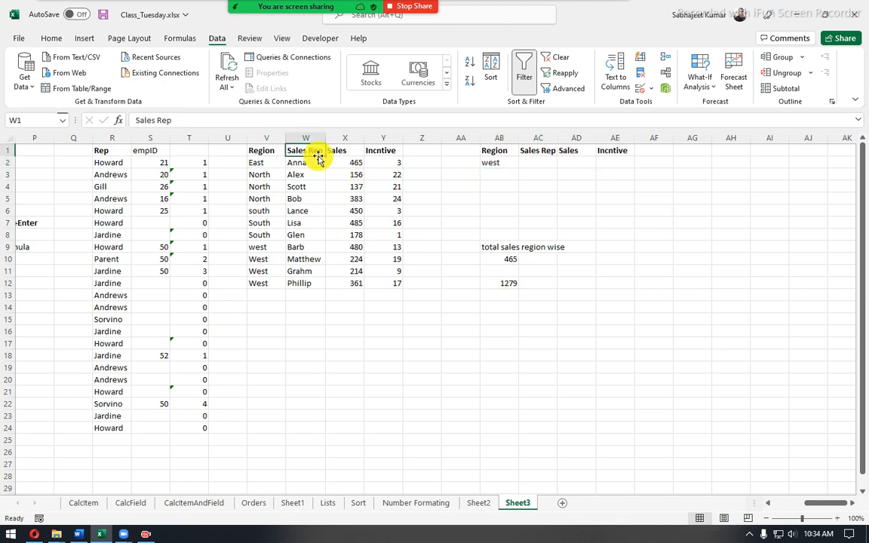
key("ctrl+shift+l")
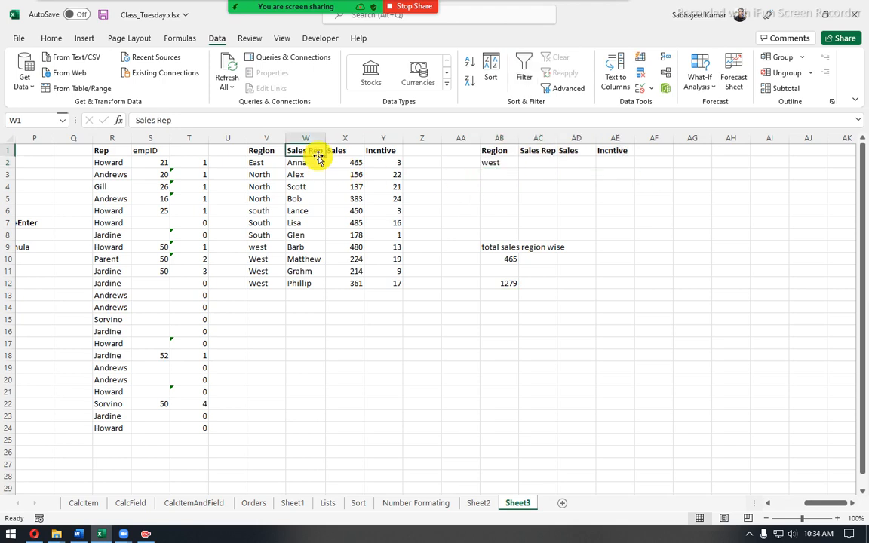
key("ctrl+shift+l")
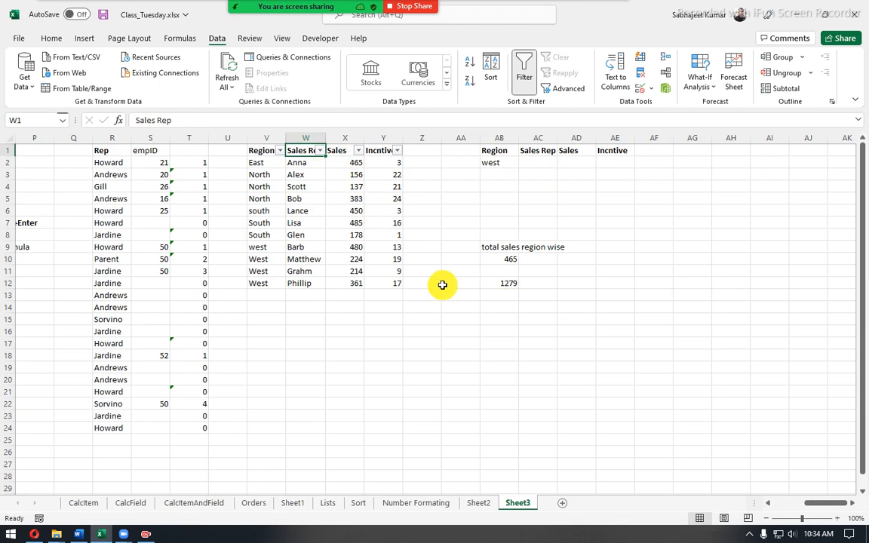
left_click(280, 150)
left_click(159, 294)
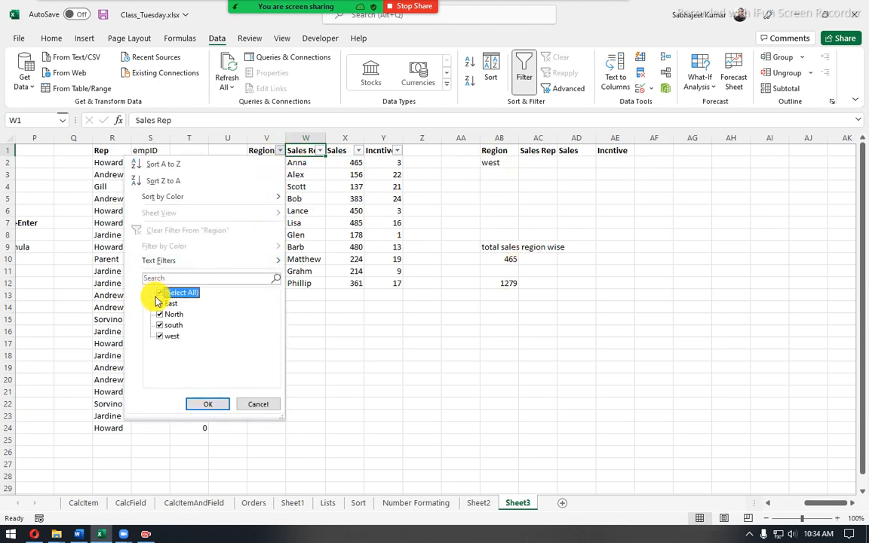
left_click(159, 336)
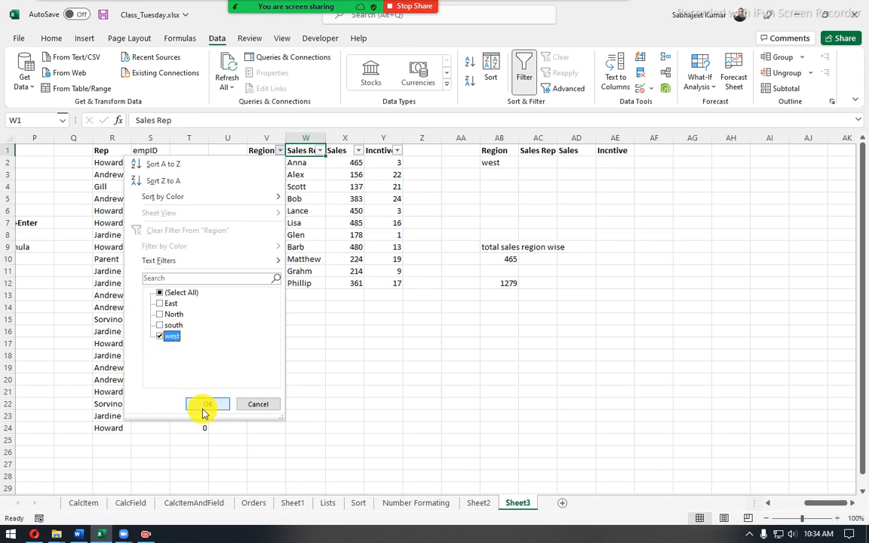
left_click(201, 405)
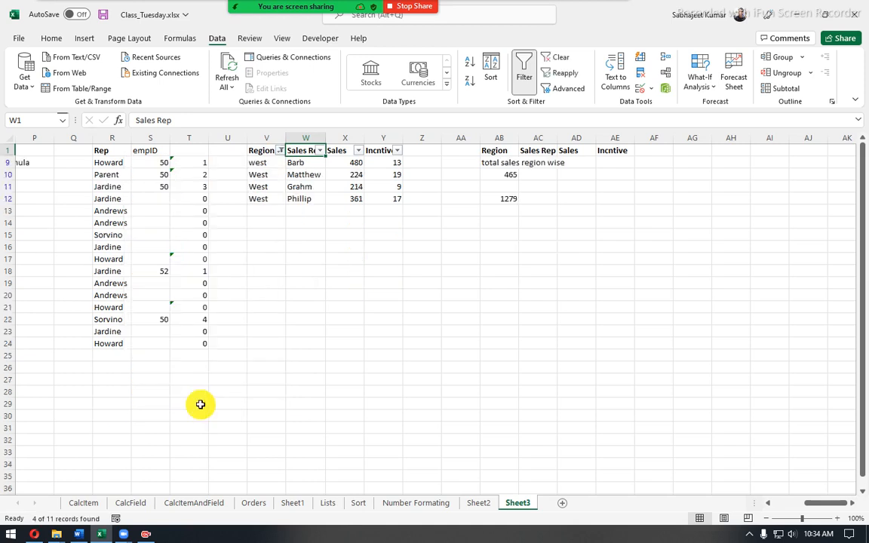
- Total the filtered Sales values in X9:X12 to check them against the DSUM result in AB12
left_click(510, 199)
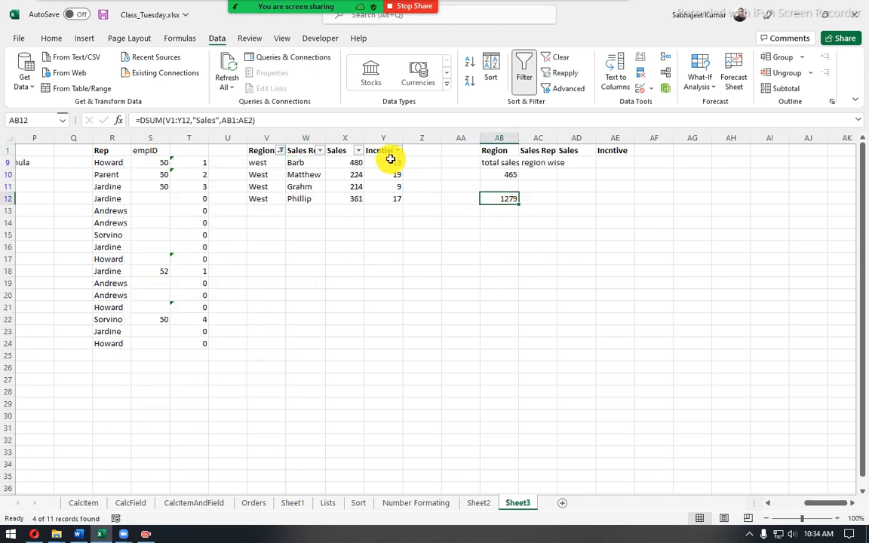
left_click(353, 162)
left_click_drag(345, 180, 345, 199)
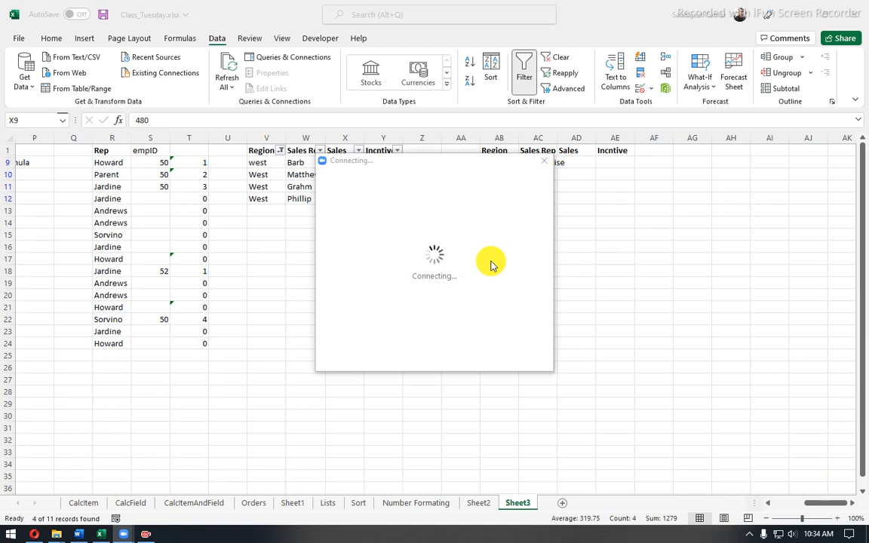
- Check the computer's network and Wi-Fi connection status
left_click(783, 535)
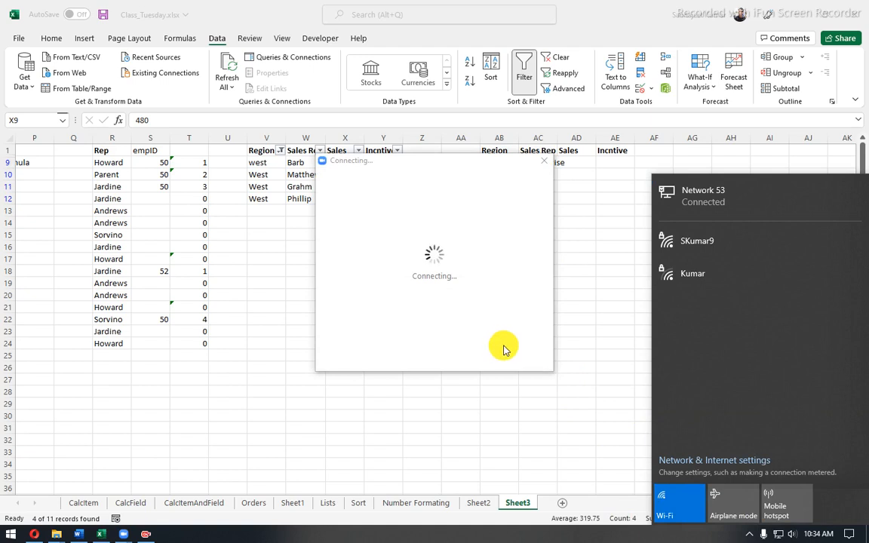
left_click(781, 535)
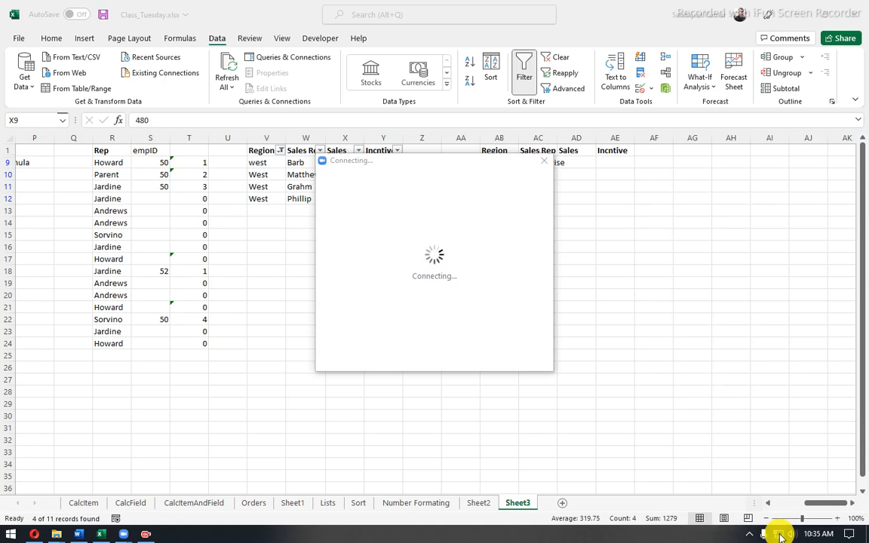
left_click(781, 535)
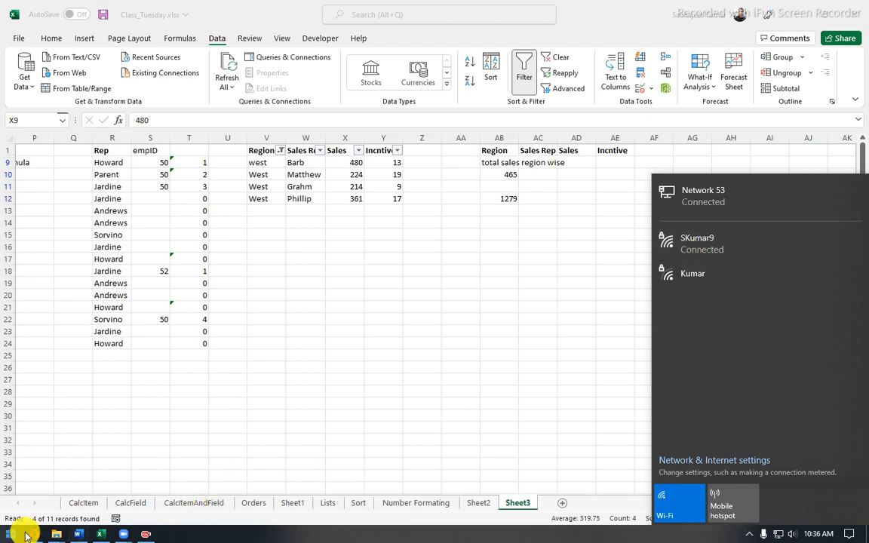
- Switch to Zoom and dismiss the meeting connection error
left_click(123, 534)
left_click(181, 492)
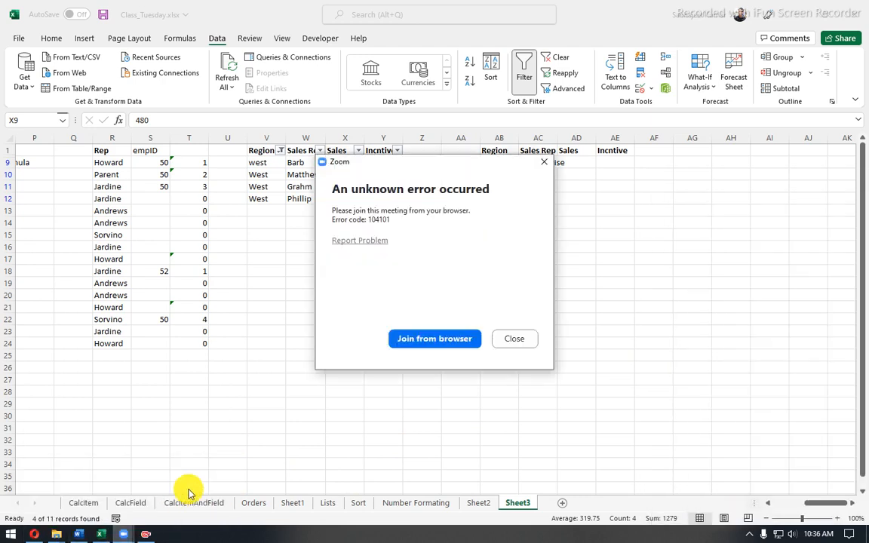
left_click(514, 338)
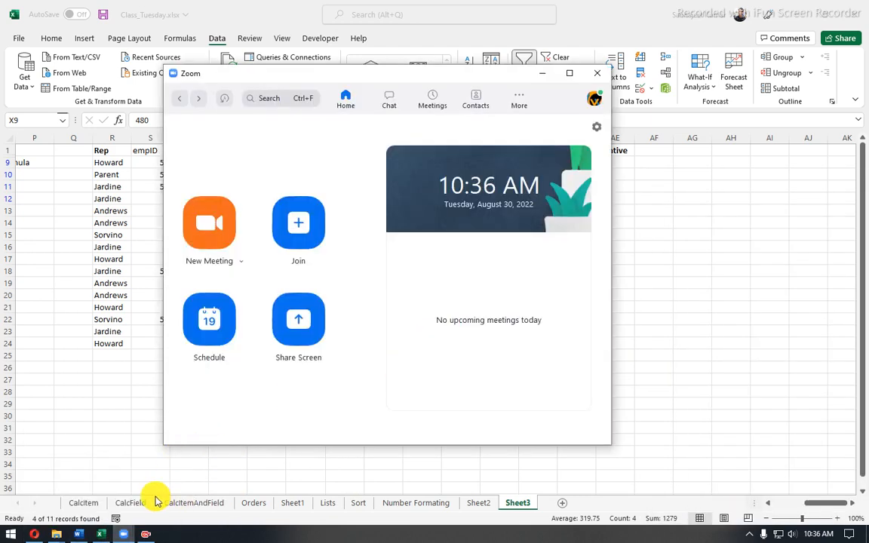
- Rejoin the recent meeting from the saved meeting IDs, entering the instructor's name as the display name
left_click(293, 239)
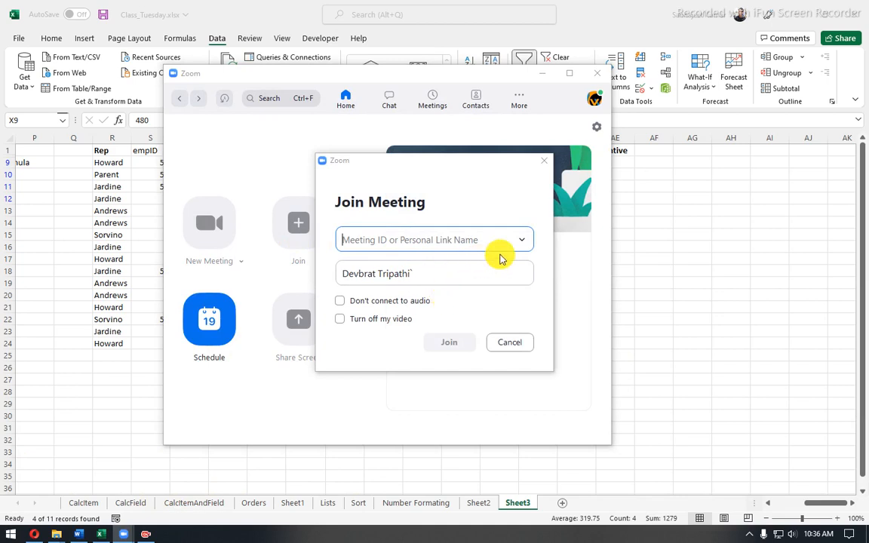
left_click(521, 239)
left_click(411, 269)
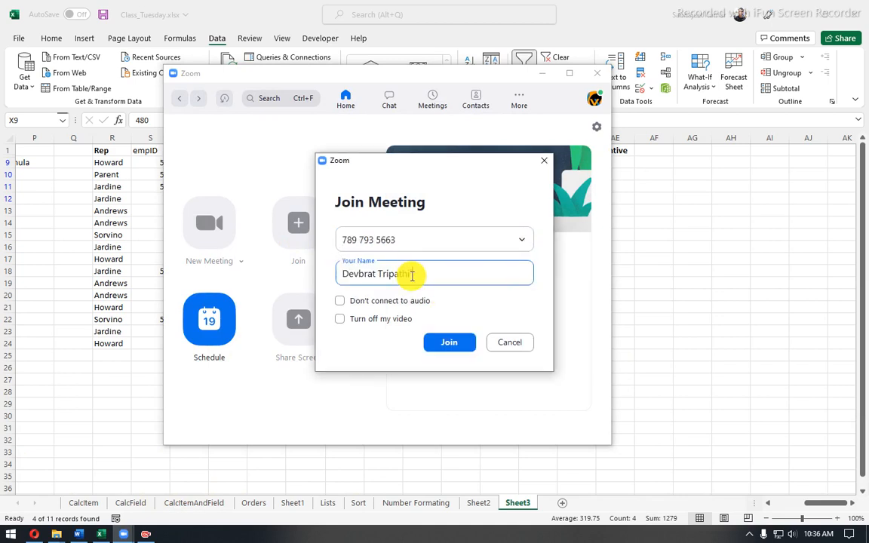
key("BackSpace")
type("S kumar")
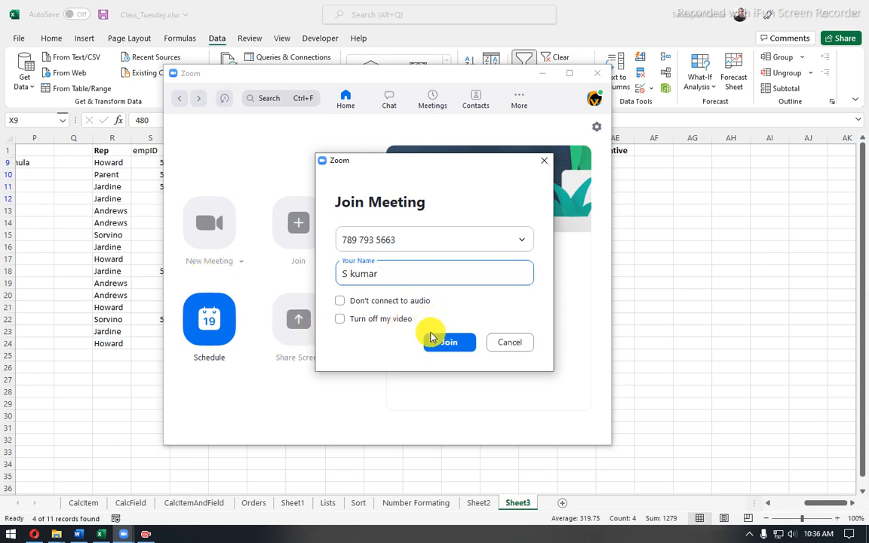
left_click(440, 344)
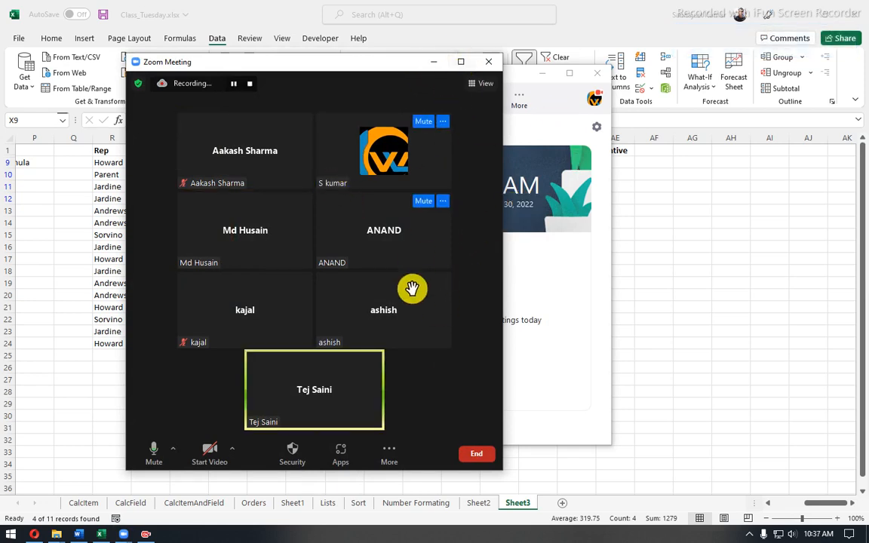
- Share Screen 1 with the meeting and minimize the Zoom home window to return to the Excel workbook
left_click(390, 450)
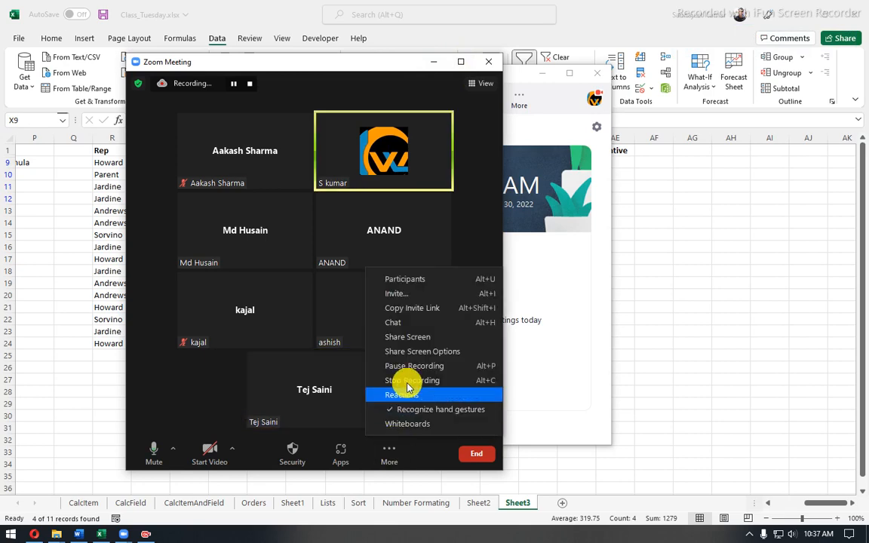
left_click(426, 338)
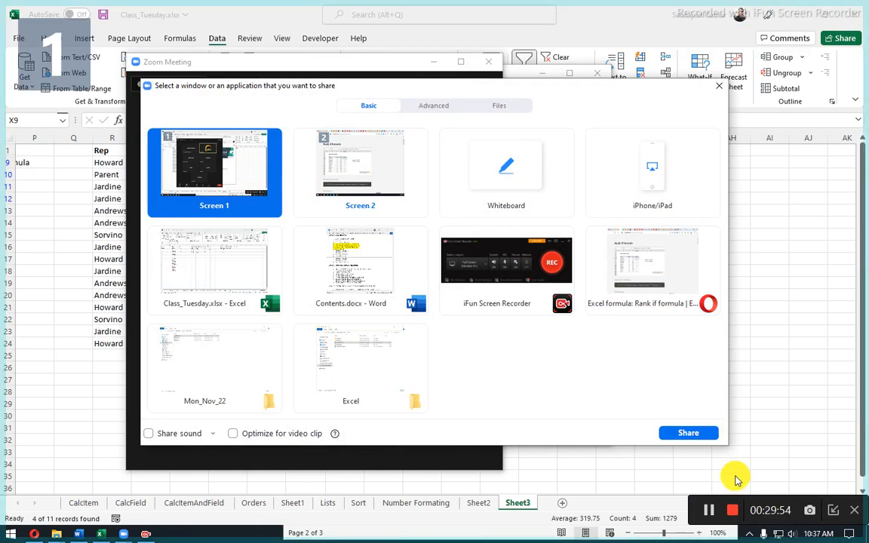
left_click(688, 433)
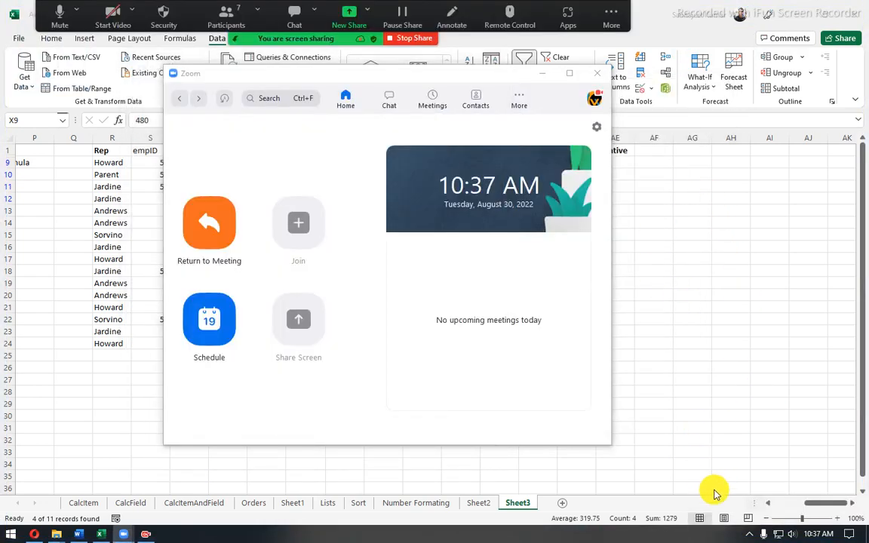
left_click(541, 77)
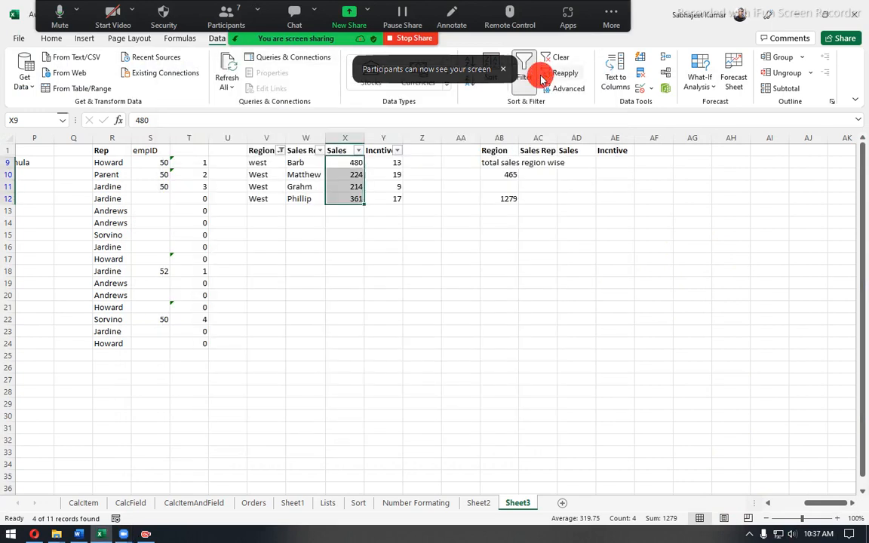
- Review the arguments of the DSUM formula in AB12 and compare its result with the sum of the filtered Sales cells
left_click(514, 197)
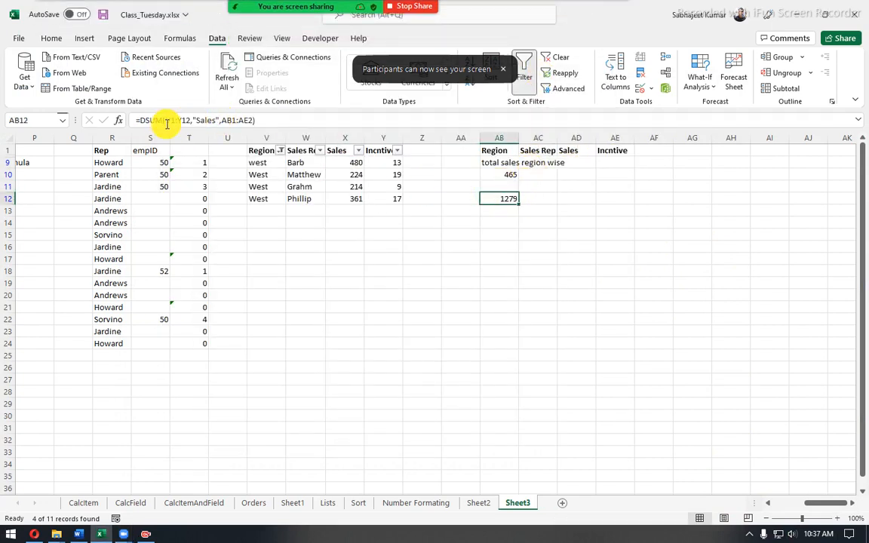
left_click_drag(140, 120, 401, 125)
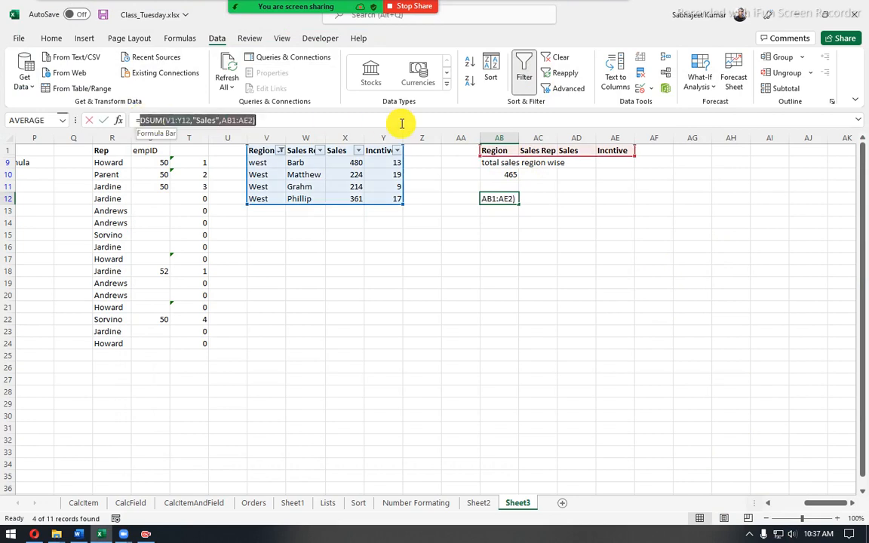
left_click(349, 163)
left_click_drag(350, 162, 357, 199)
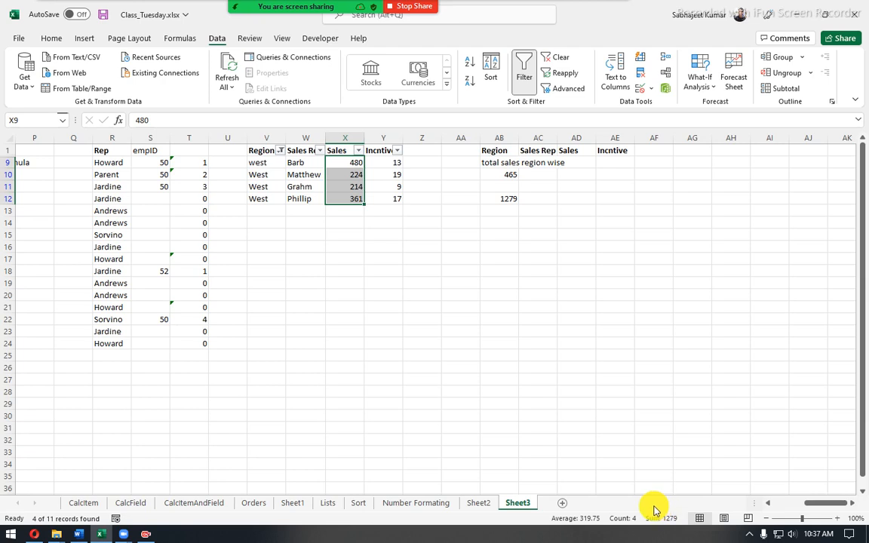
- Remove the filter from the sales table and enter the sales rep's name from W3 as the Sales Rep criterion in AC2
left_click(507, 167)
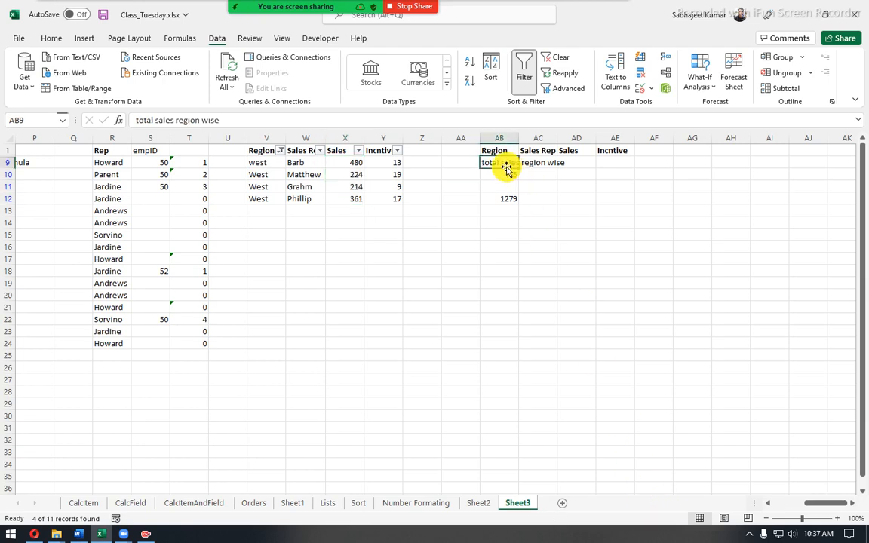
key("ctrl+shift+l")
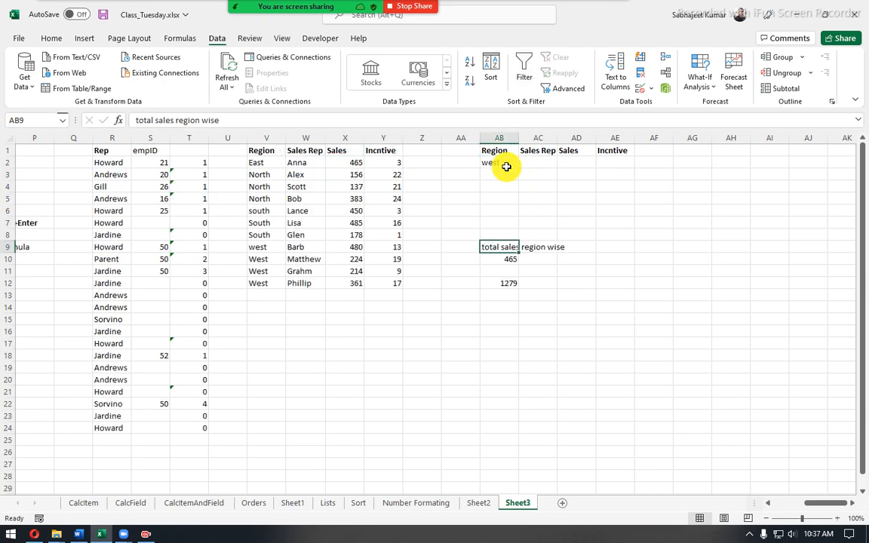
left_click(507, 166)
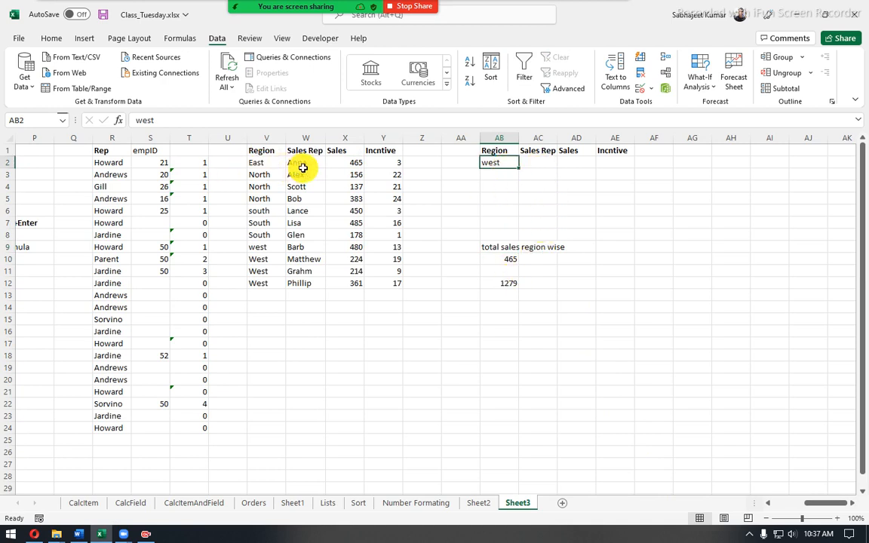
left_click(536, 160)
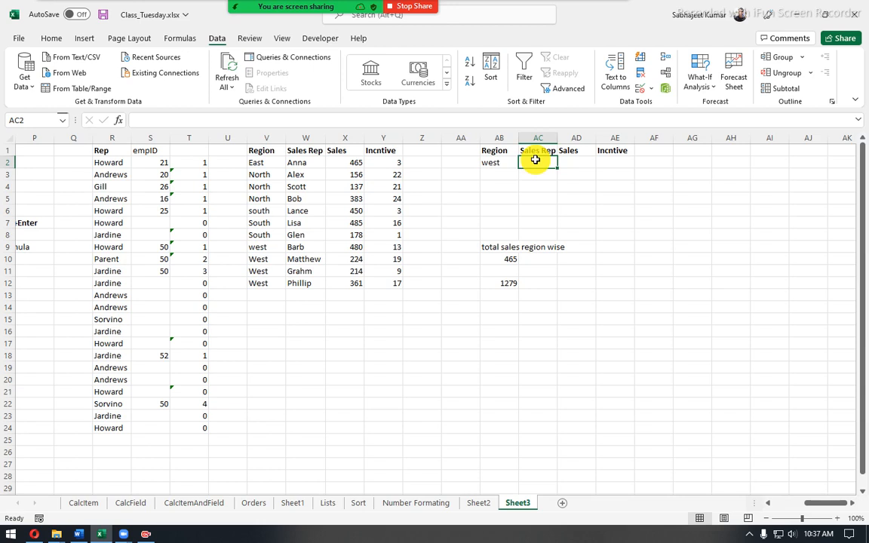
type("Alex")
key("Return")
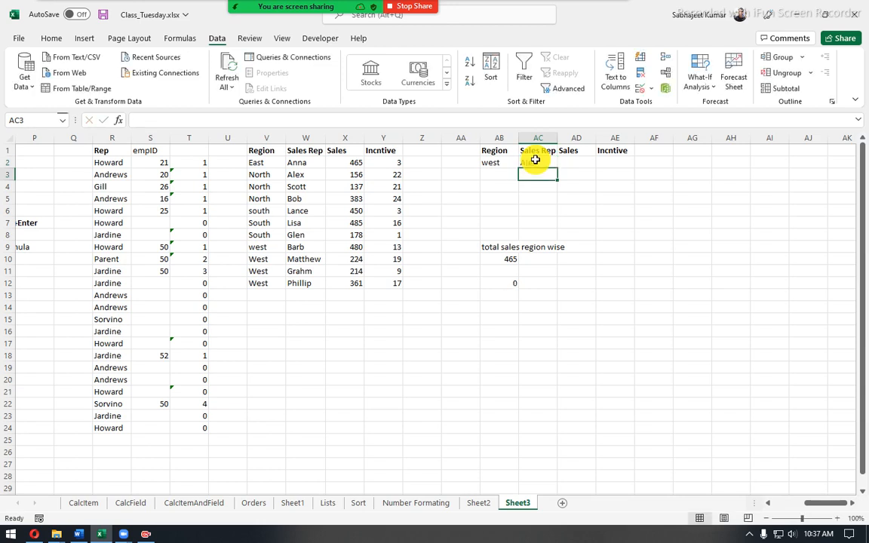
- Replace the Sales Rep criterion in AC2 with the sales rep's name from W9 and check the DSUM formula in AB12
left_click(536, 161)
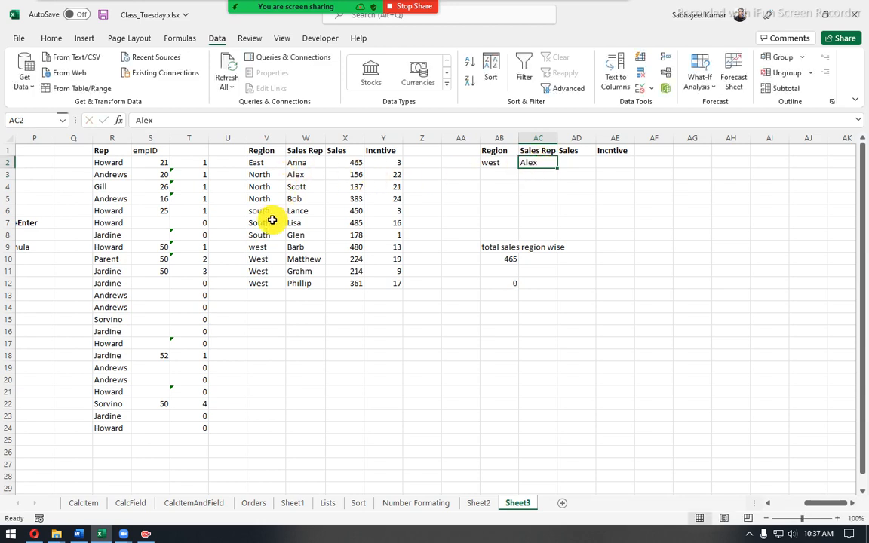
left_click_drag(258, 246, 299, 281)
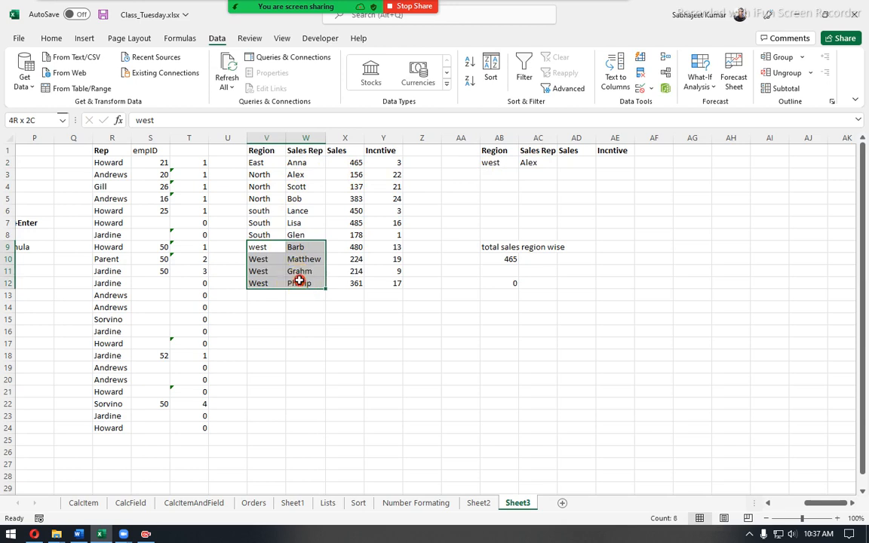
left_click(531, 165)
type("B")
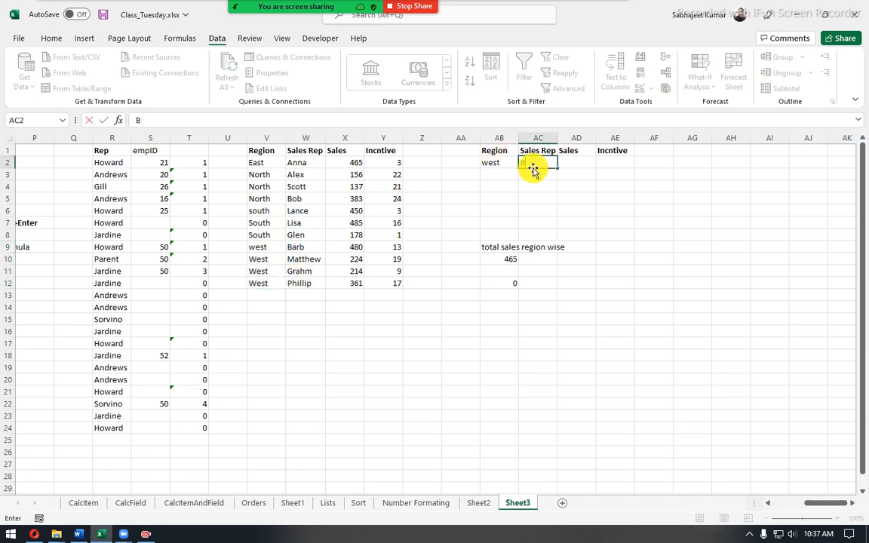
type("arb")
key("Return")
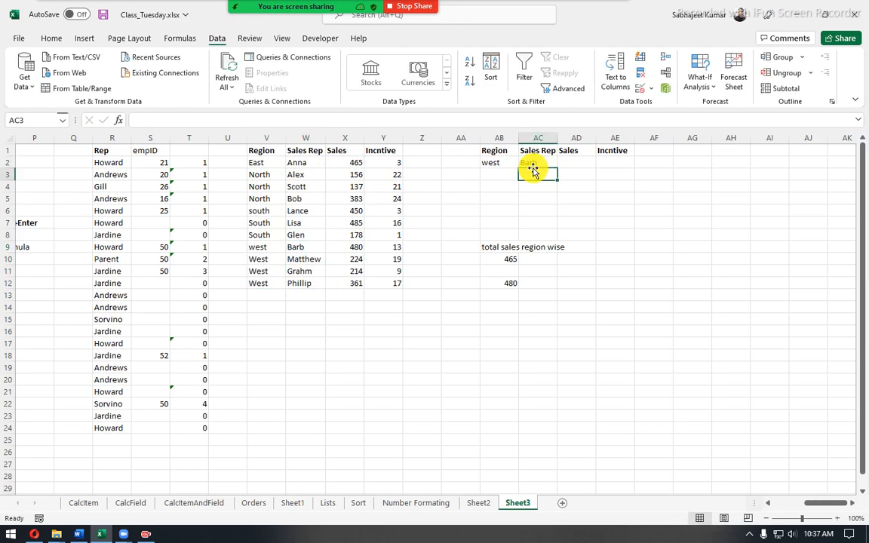
left_click(510, 285)
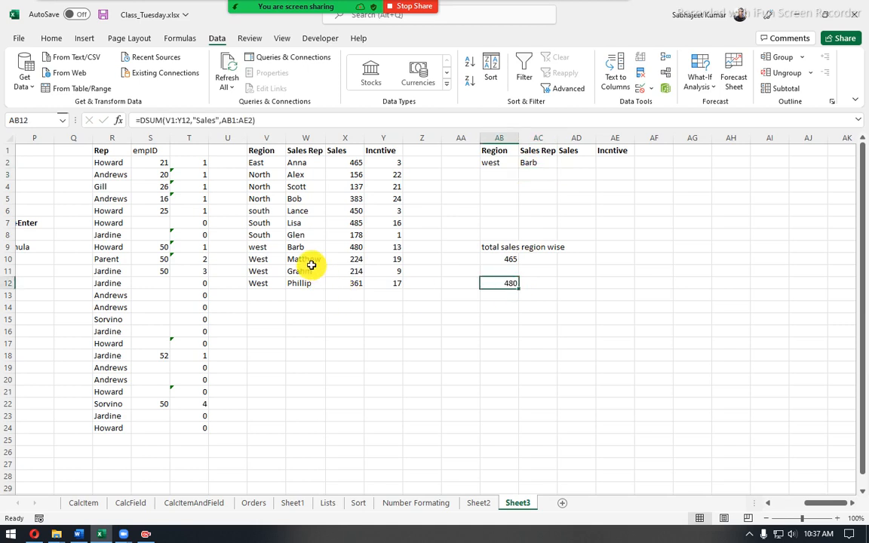
- Change the sales rep in W12 to the same name as in W9 so that two West rows match the criteria
left_click(283, 247)
left_click_drag(287, 247, 386, 248)
left_click(302, 262)
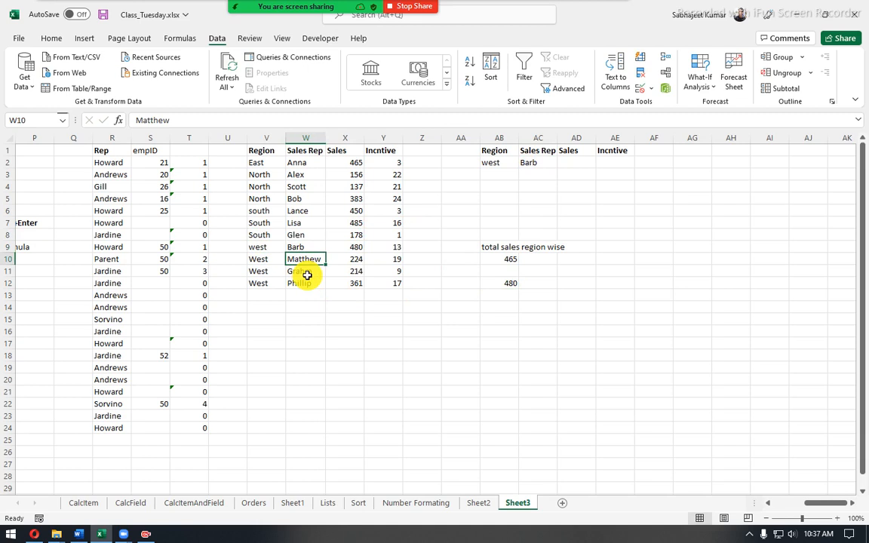
left_click(306, 283)
type("barb")
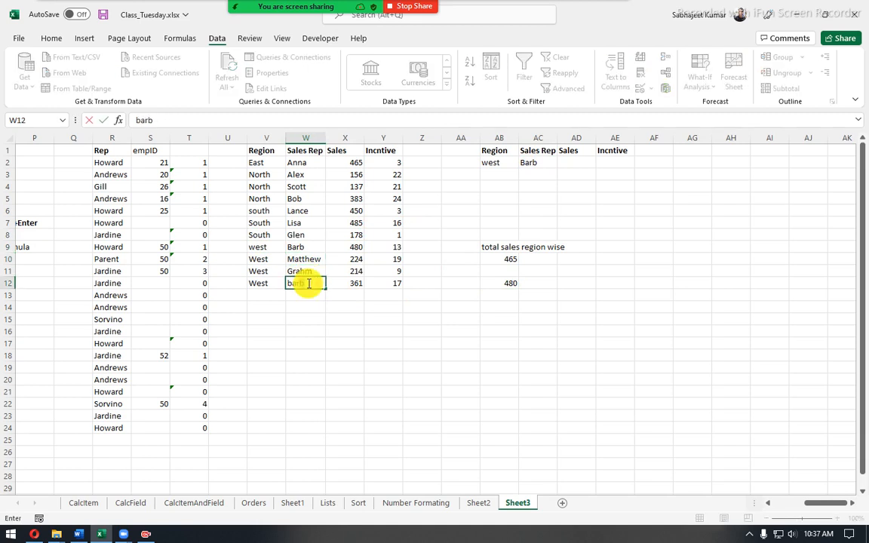
key("Return")
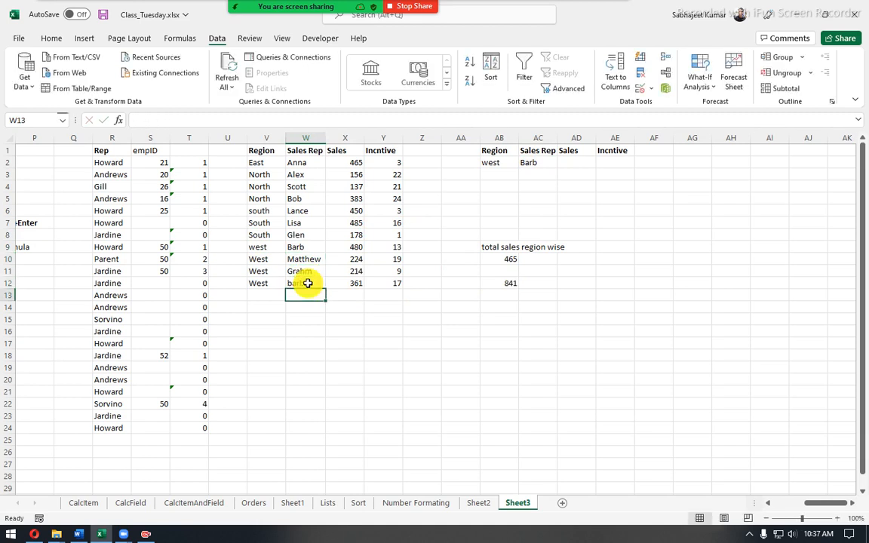
- Compare the sum of the Sales cells X9 and X12 with the DSUM result in AB12
left_click(354, 259)
left_click(356, 246)
left_click(355, 280, "ctrl")
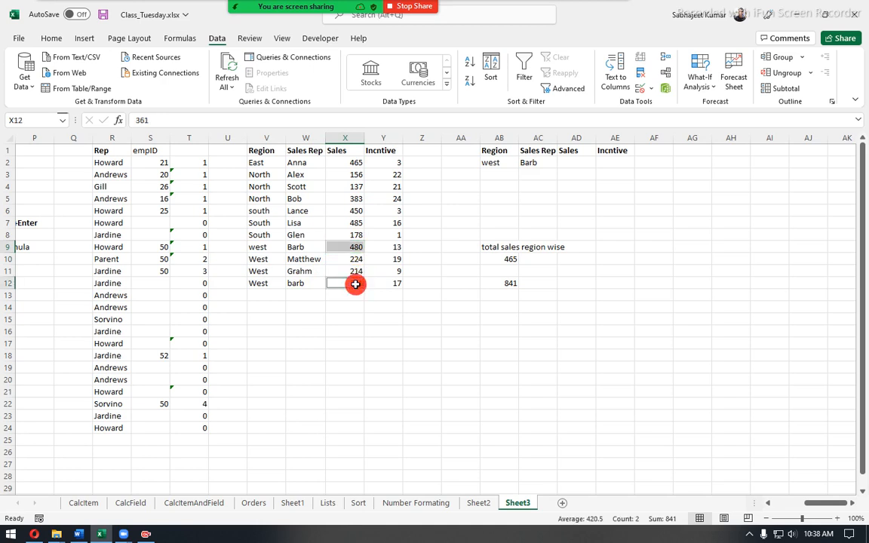
left_click(513, 283)
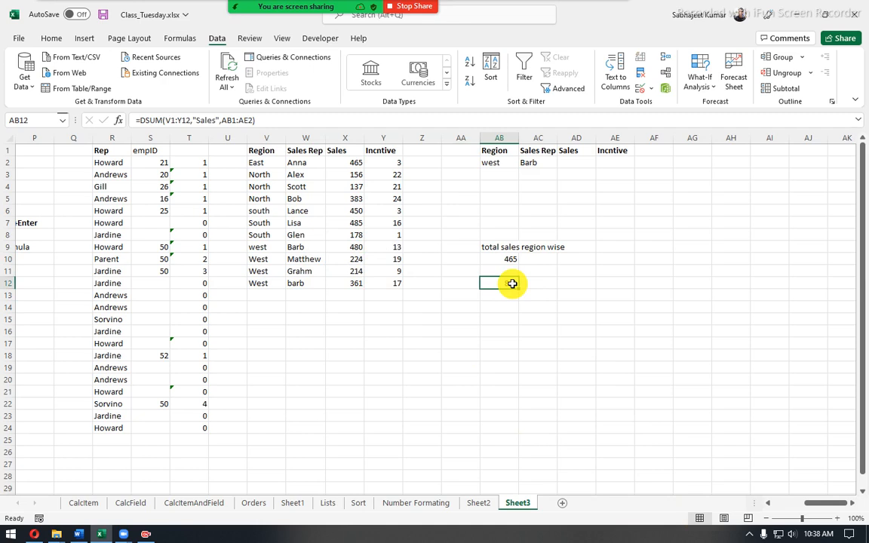
- Clear the Sales Rep criterion in AC2 and inspect the ranges referenced by the DSUM formula in AB12
left_click_drag(499, 151, 836, 165)
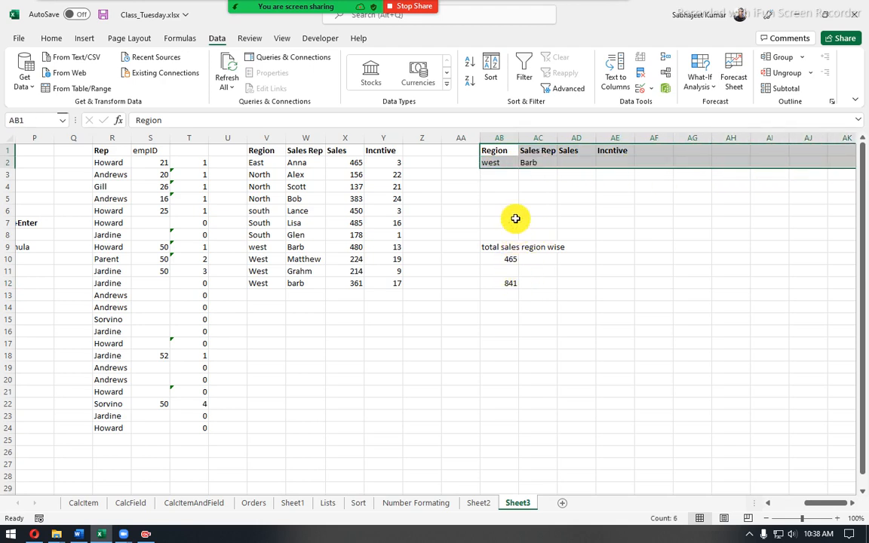
left_click(527, 164)
key("Delete")
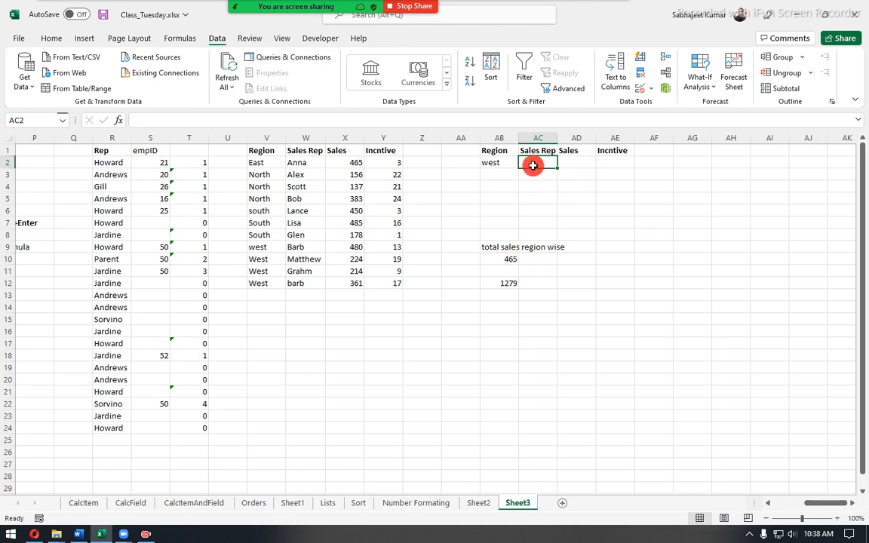
left_click(510, 281)
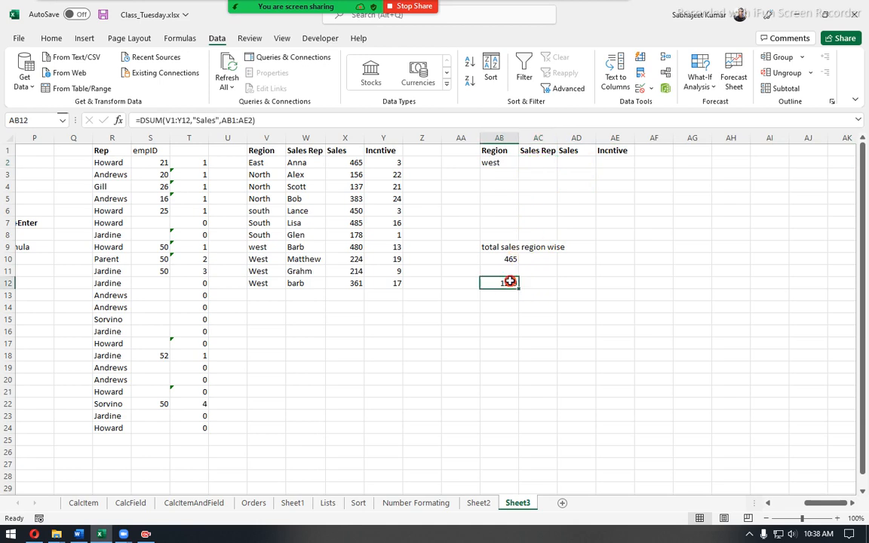
left_click(224, 119)
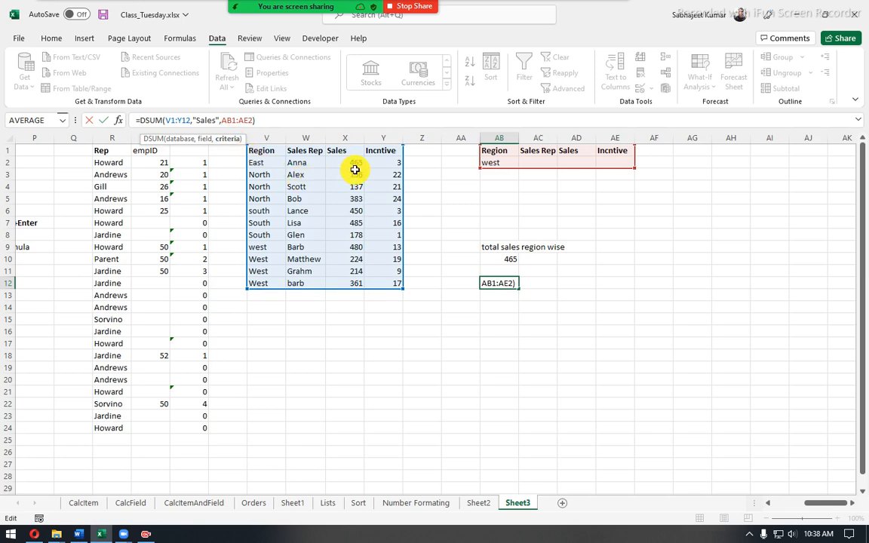
key("ctrl+Return")
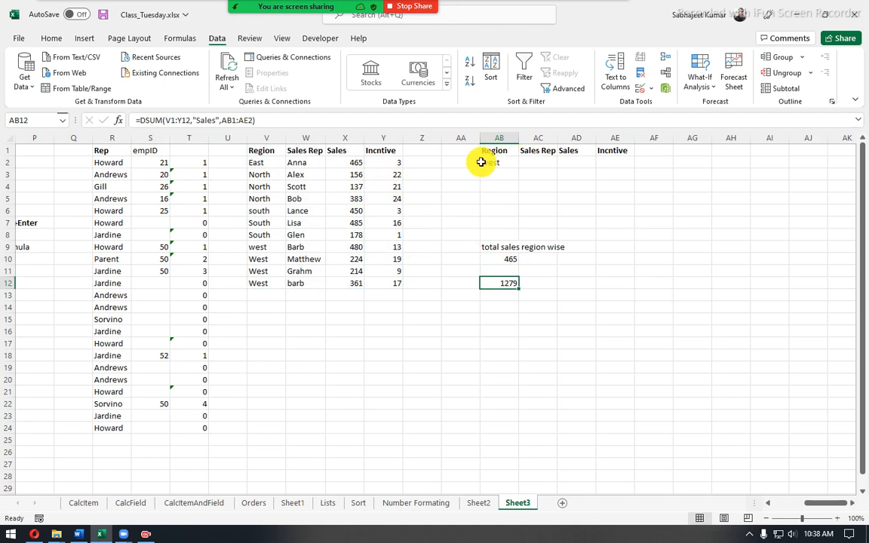
- Enter >300 as the Sales criterion in AD2 and check the DSUM result in AB12
left_click(577, 162)
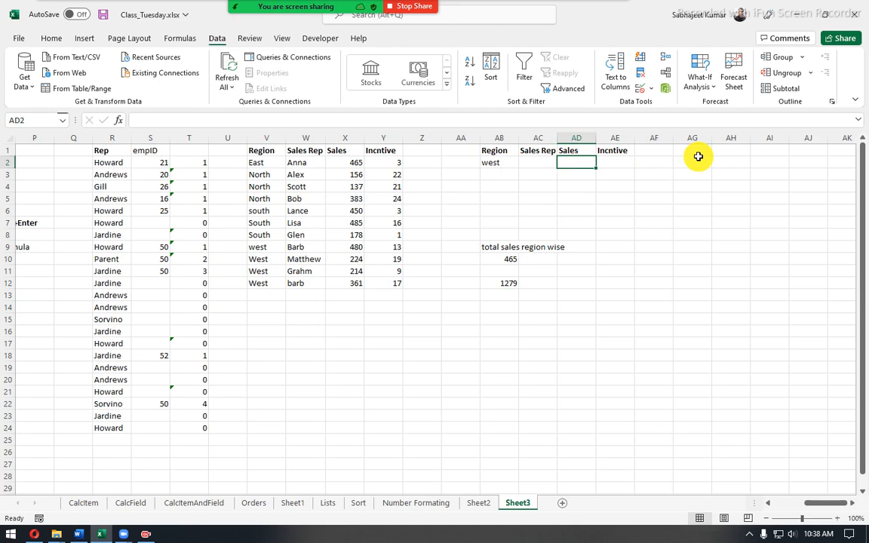
type("3")
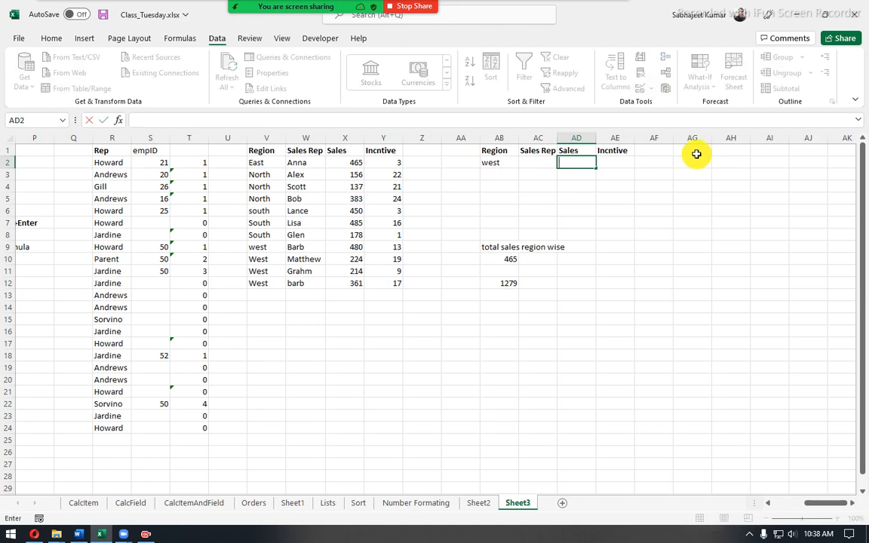
type("00")
key("Return")
left_click(502, 285)
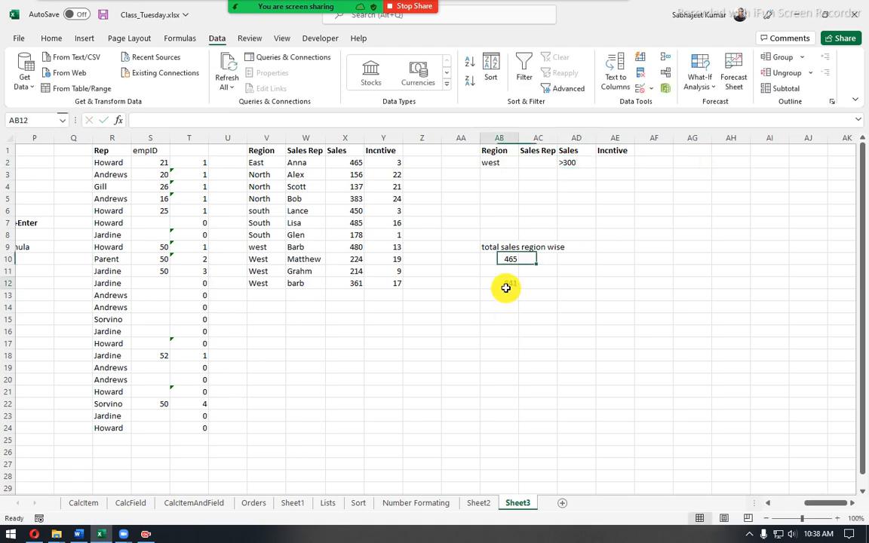
- Try inserting the range X2:X12 and the condition ">300" before the criteria range in AB12's DSUM formula, discarding the edit
left_click(223, 121)
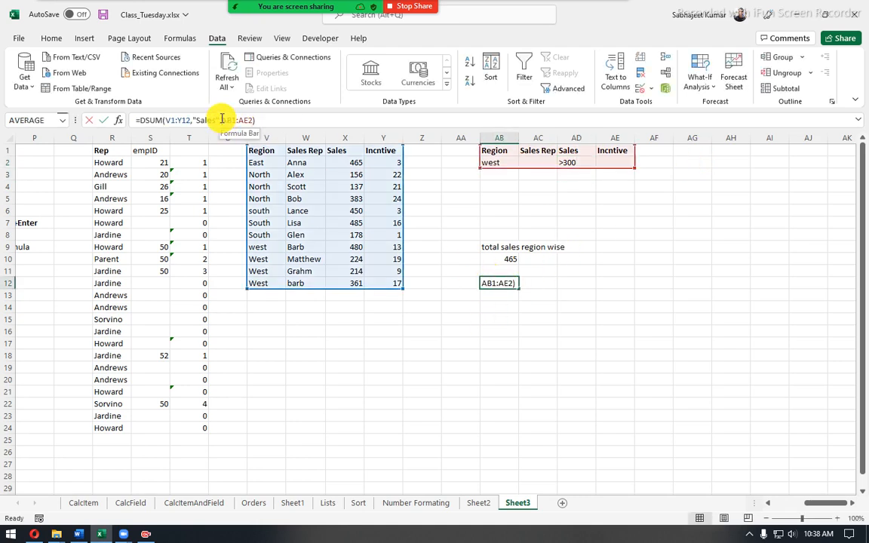
left_click_drag(343, 163, 357, 280)
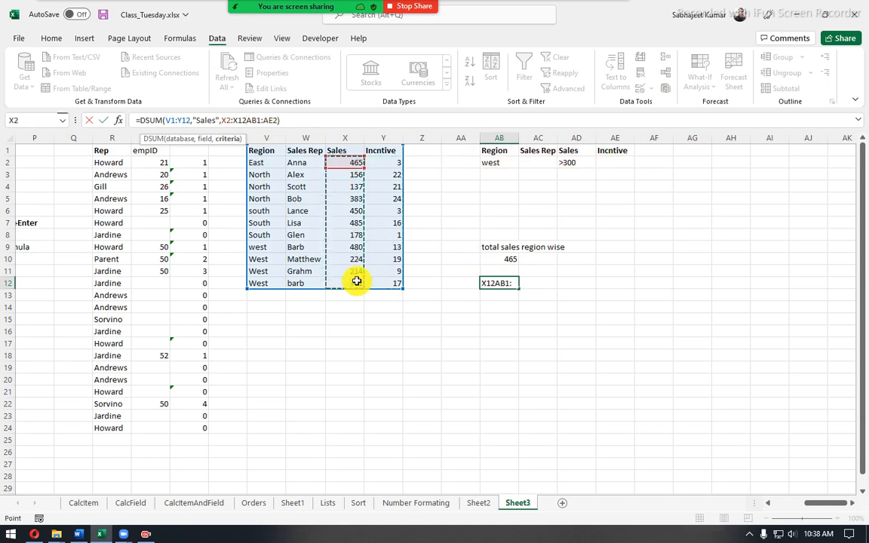
type(",\">")
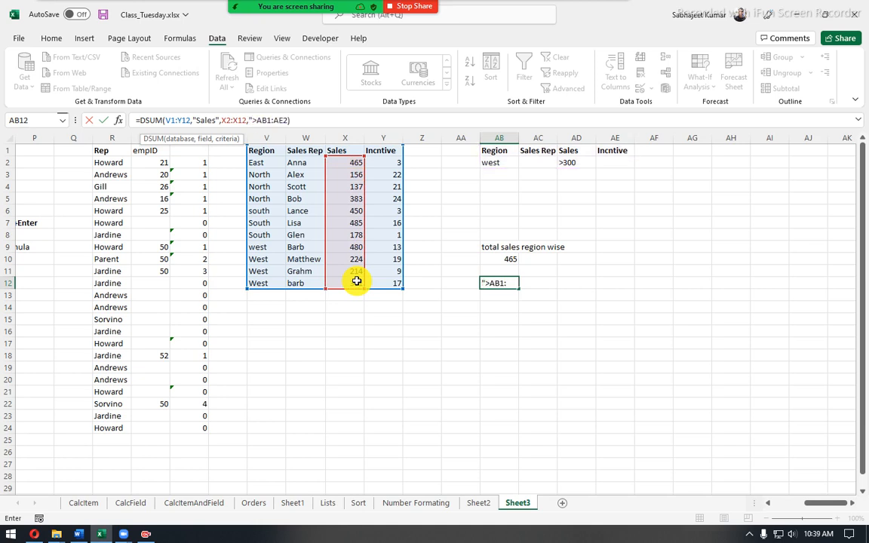
type("300\",")
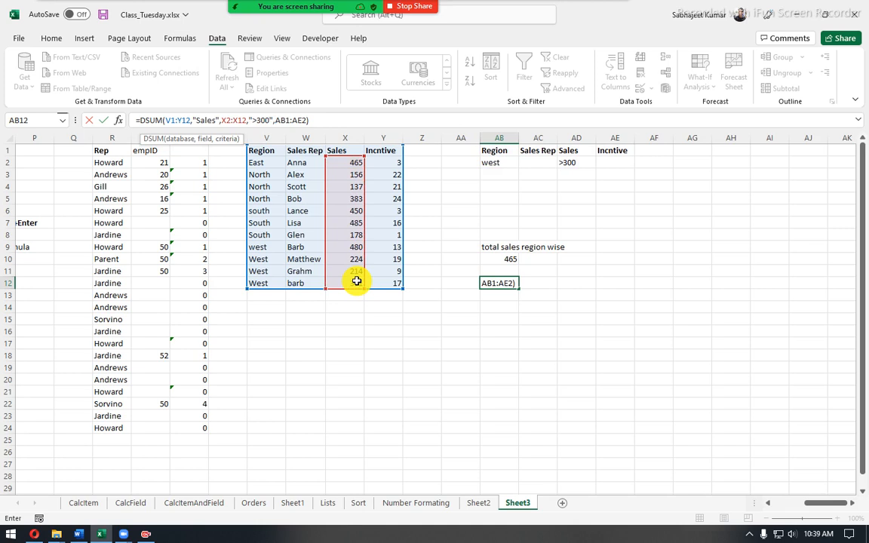
key("Escape")
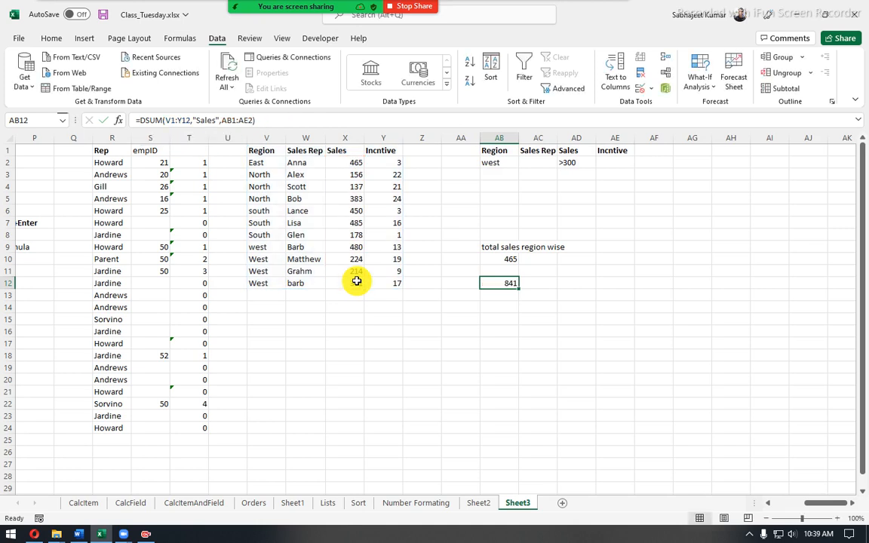
left_click(582, 164)
left_click(618, 161)
left_click_drag(604, 163, 665, 183)
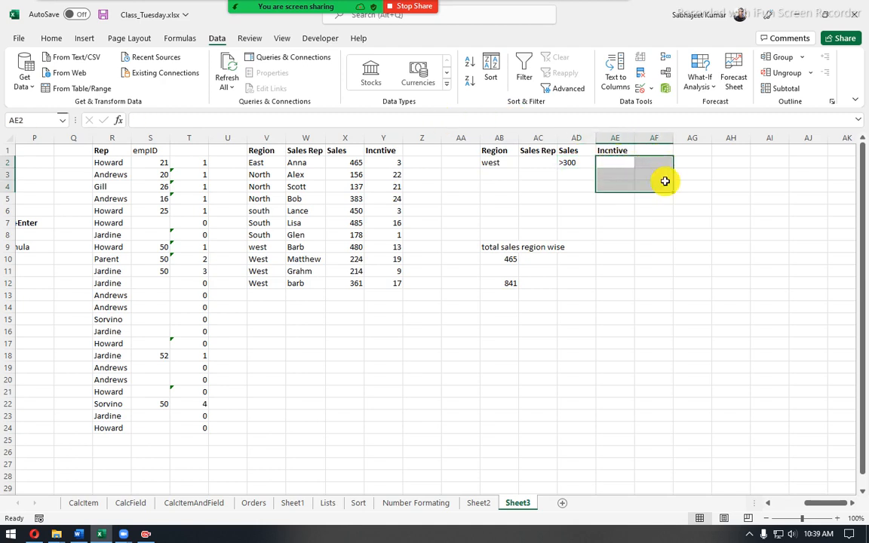
left_click_drag(618, 163, 637, 188)
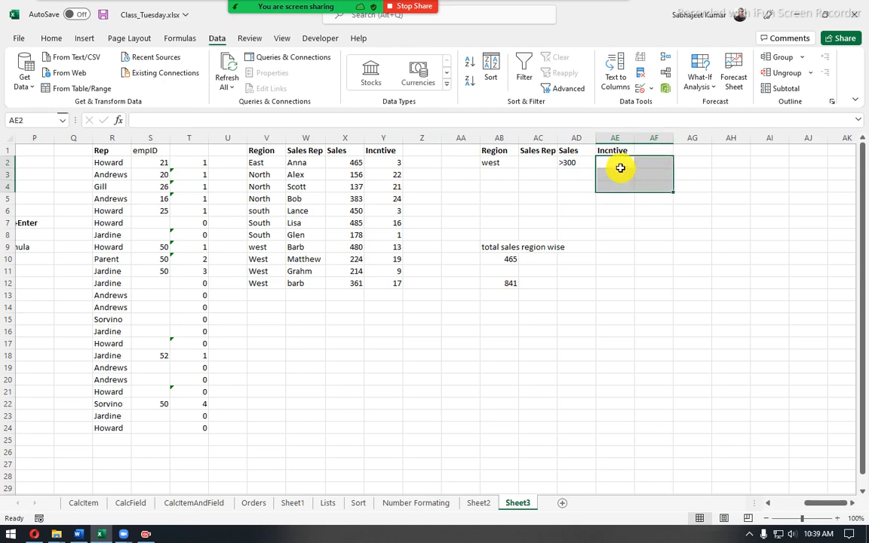
- Examine the DSUM formula in AB12, checking its database range V1:Y12, field argument and criteria range AB1:AE2
left_click_drag(495, 151, 784, 154)
left_click(504, 281)
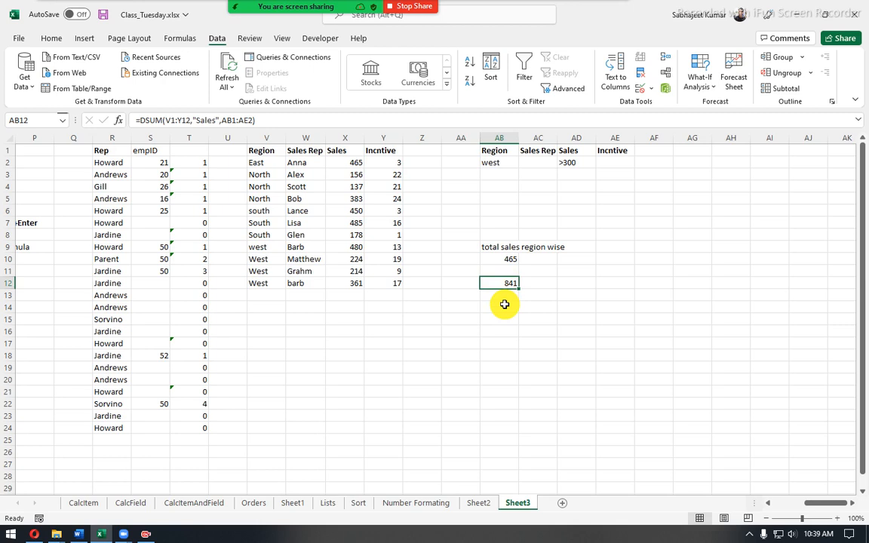
left_click_drag(139, 118, 301, 125)
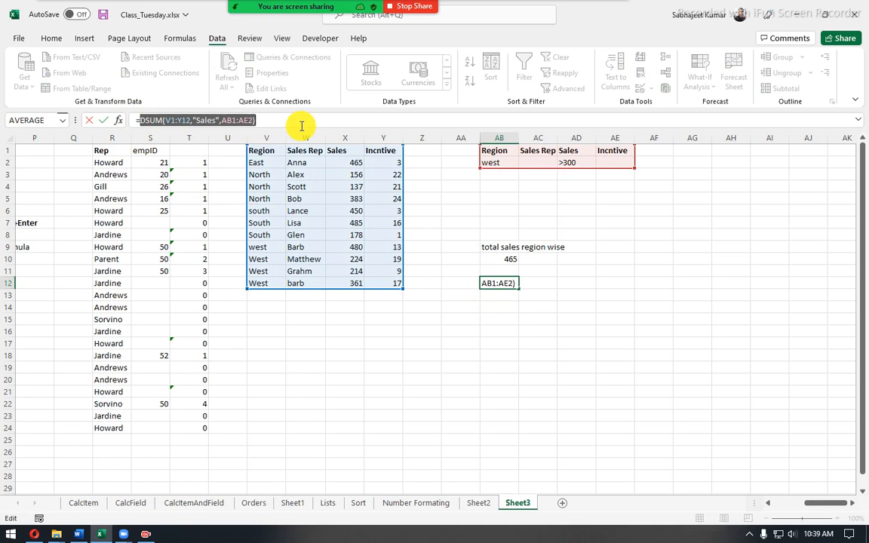
key("ctrl+Return")
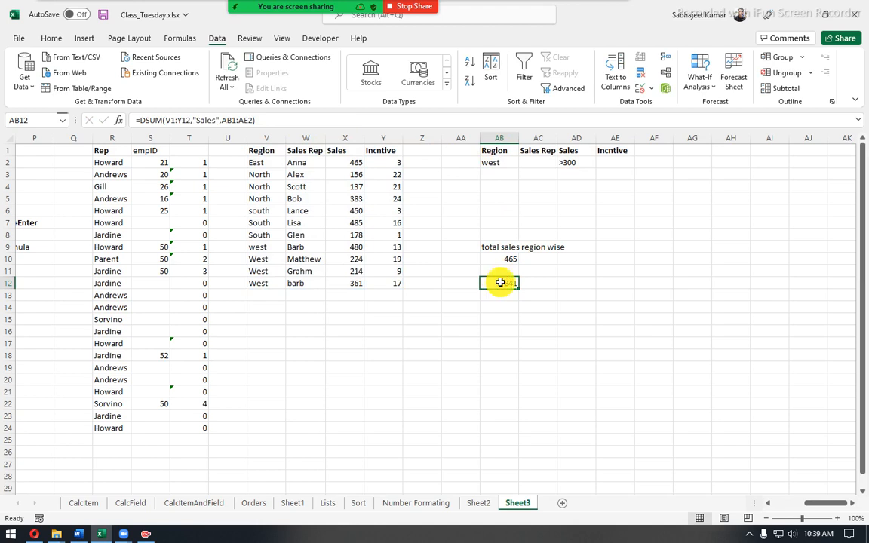
double_click(500, 282)
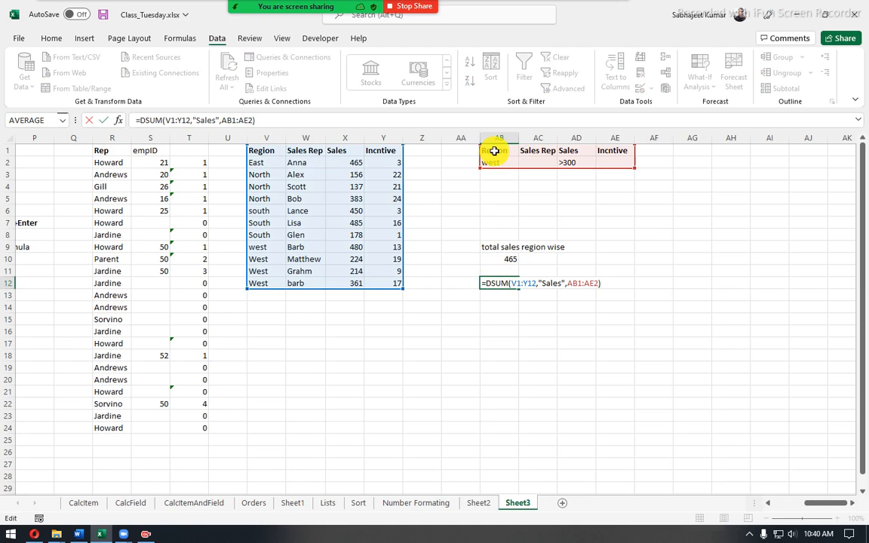
key("ctrl+Return")
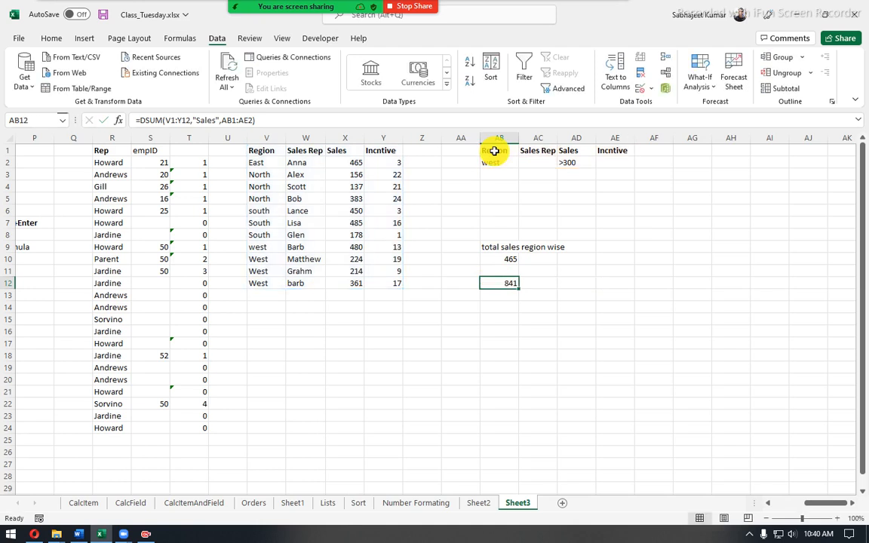
key("F2")
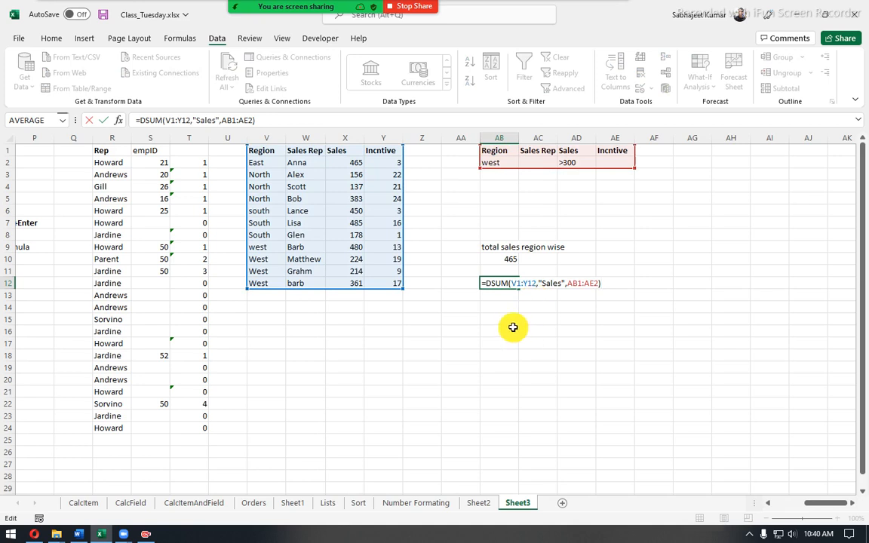
key("Escape")
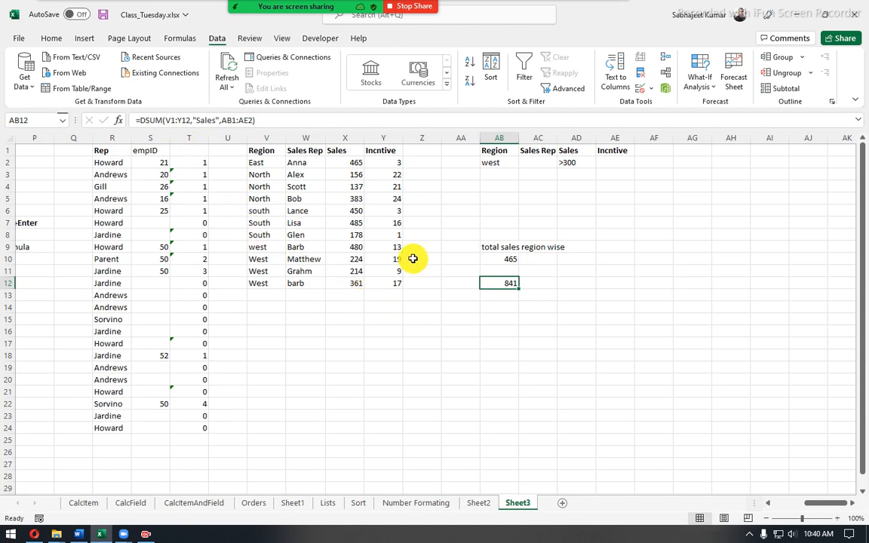
- Replace the field argument of the DSUM formula in AB12 with a reference to the Incntive header in AE1
left_click(197, 119)
left_click_drag(193, 119, 221, 119)
key("Delete")
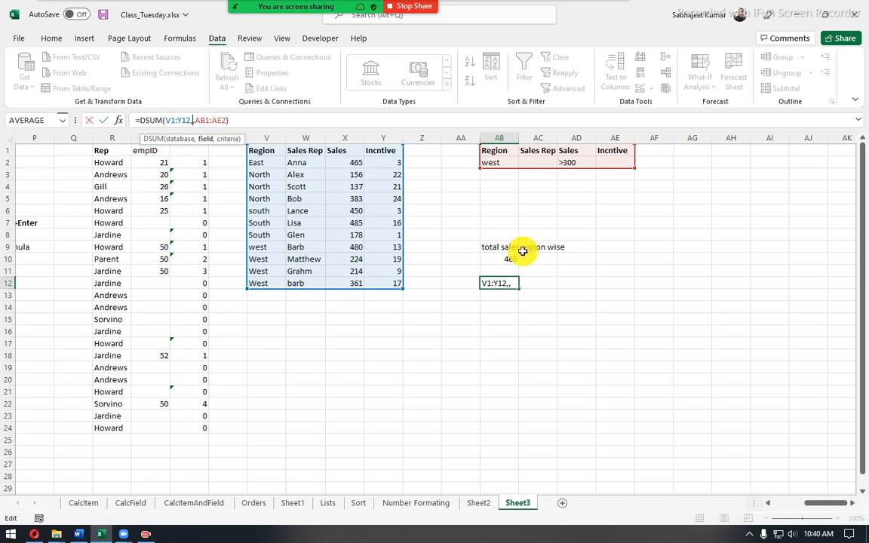
left_click(603, 150)
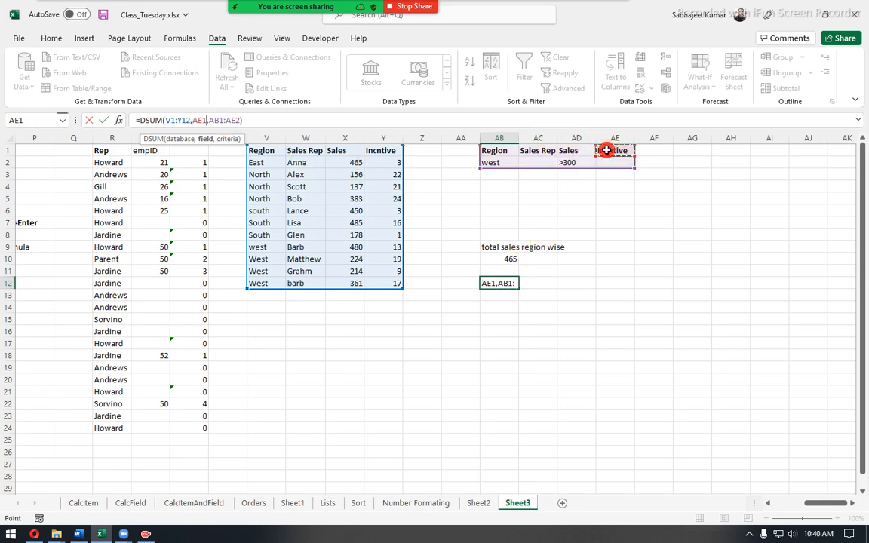
key("Return")
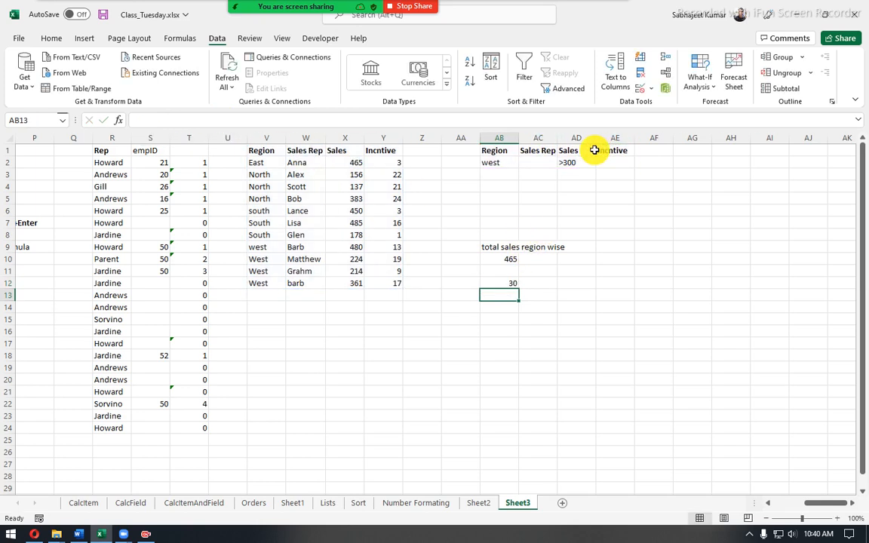
- Check the DSUM result in AB12 against the Incntive values of the west rows with sales above 300, Y9 and Y12
left_click(497, 282)
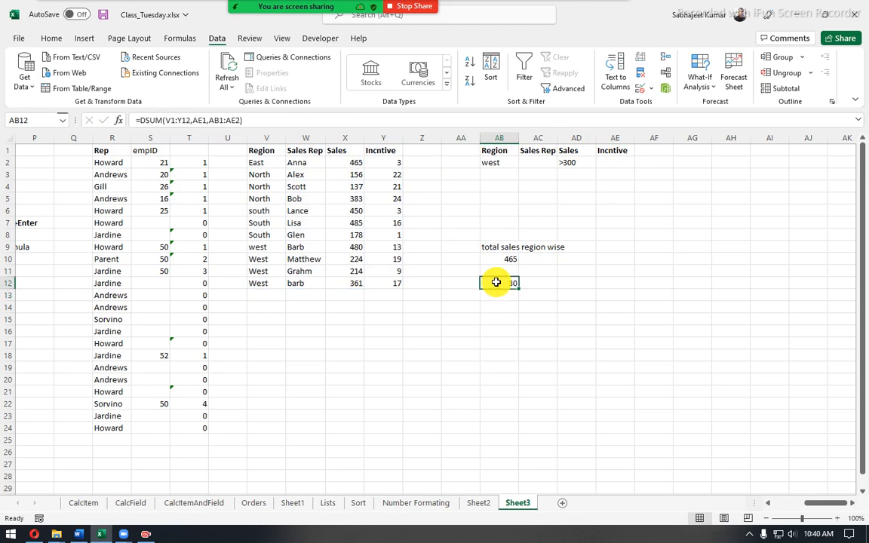
key("F1")
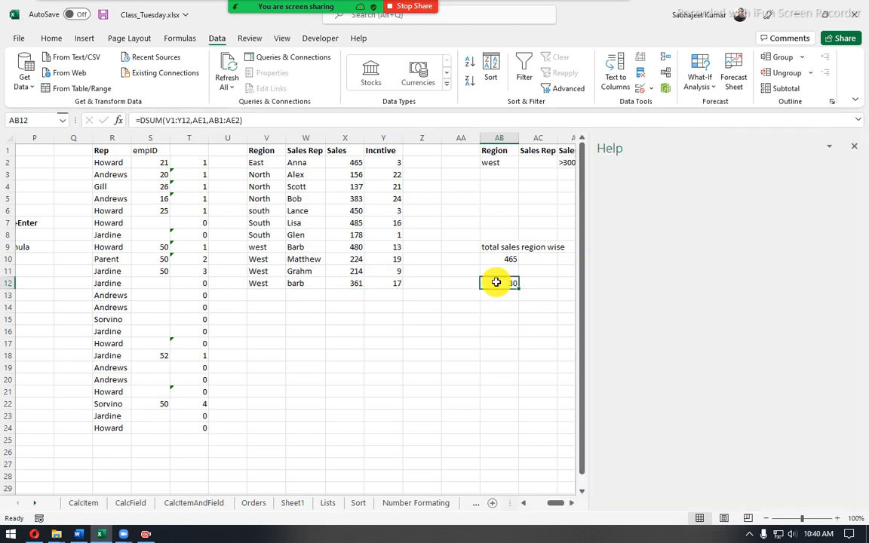
left_click(854, 145)
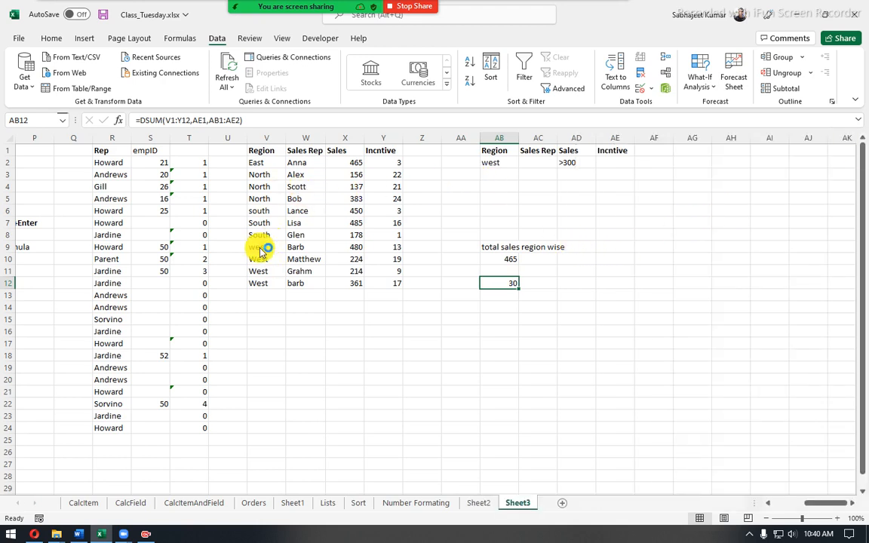
left_click_drag(260, 249, 374, 280)
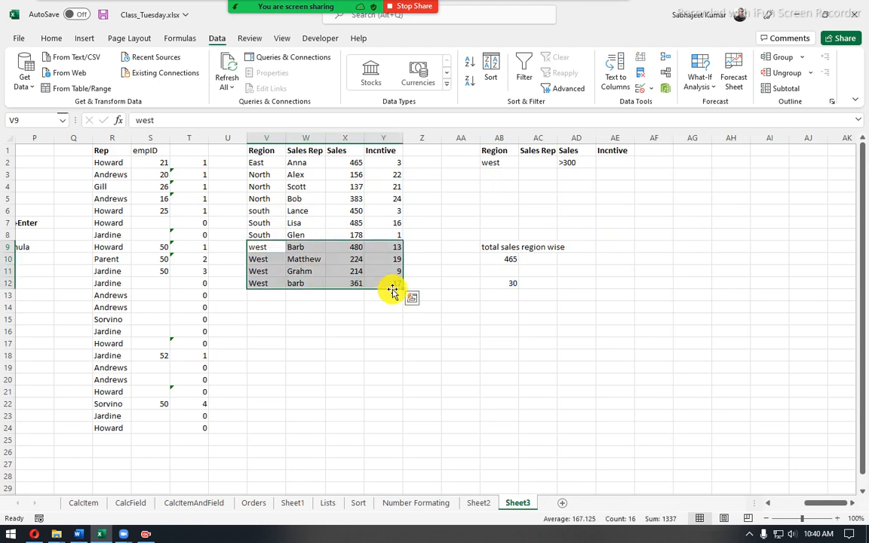
left_click(370, 248)
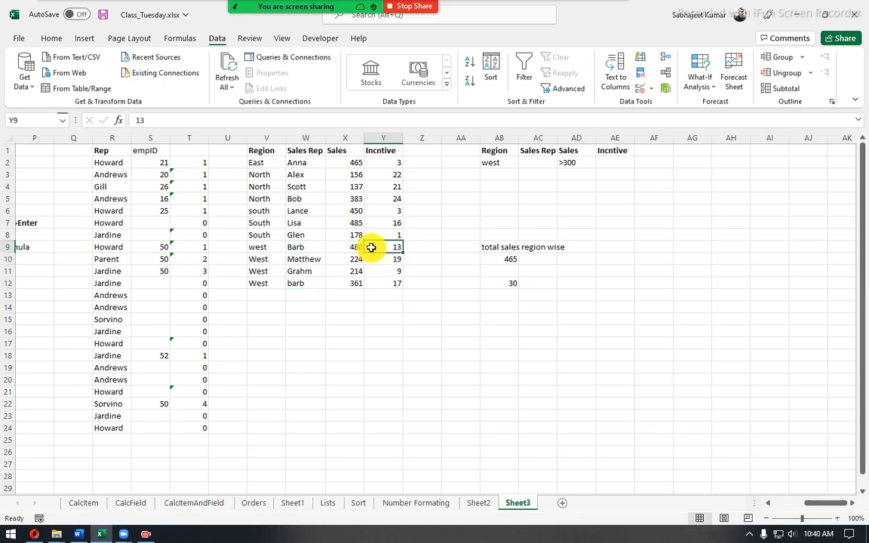
left_click(396, 283, "ctrl")
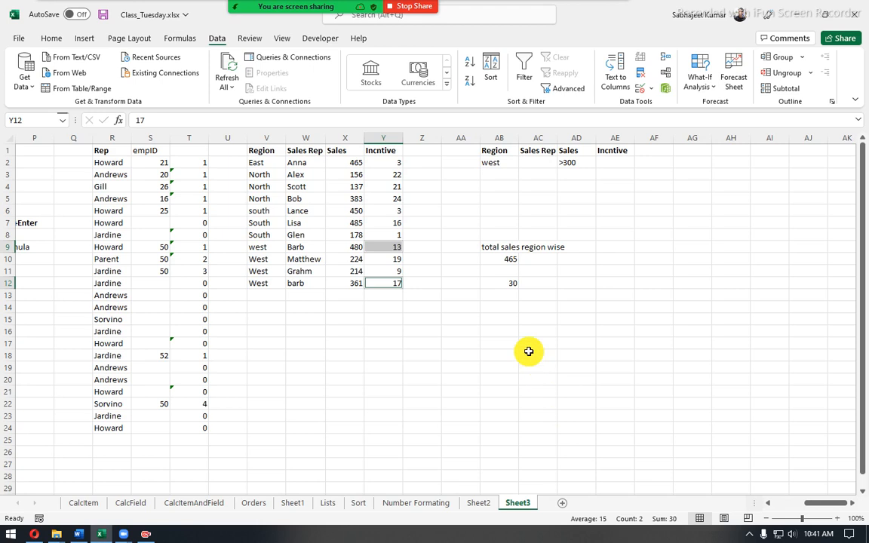
- Enter =DCOUNTA(V1:Y12,"Sales Rep",AB1:AE2) in AB14 to count the sales reps matching the criteria
left_click(510, 304)
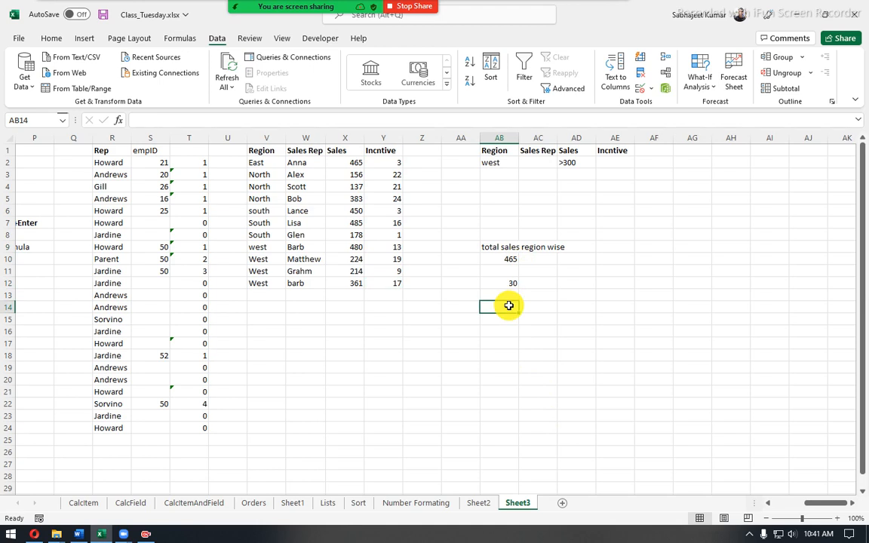
type("=dcou")
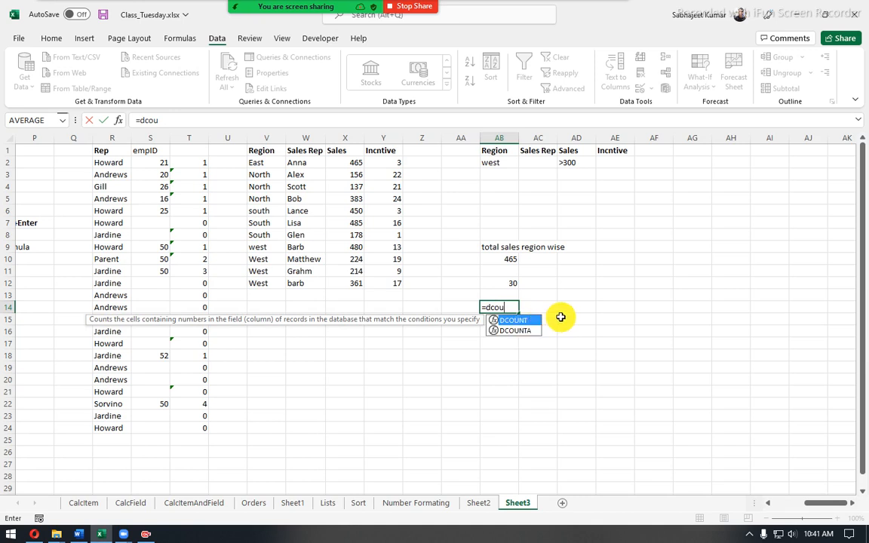
left_click(524, 335)
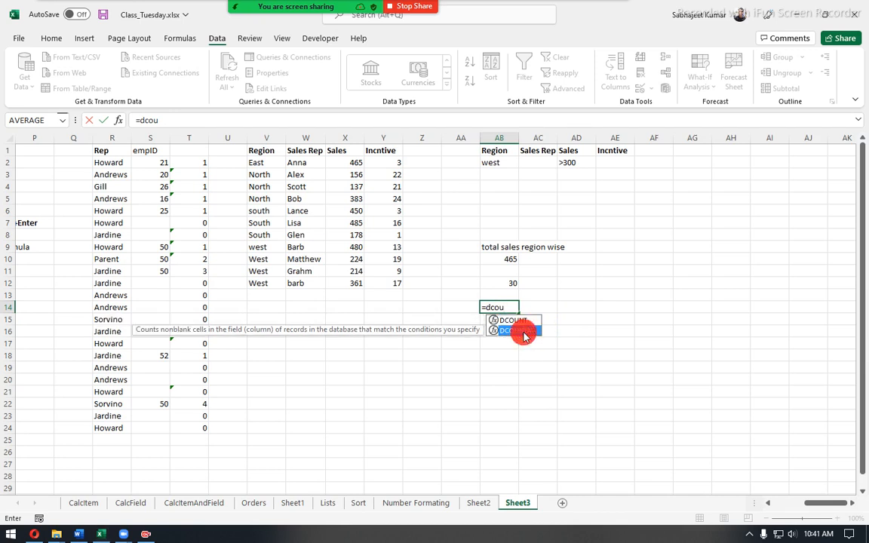
double_click(524, 336)
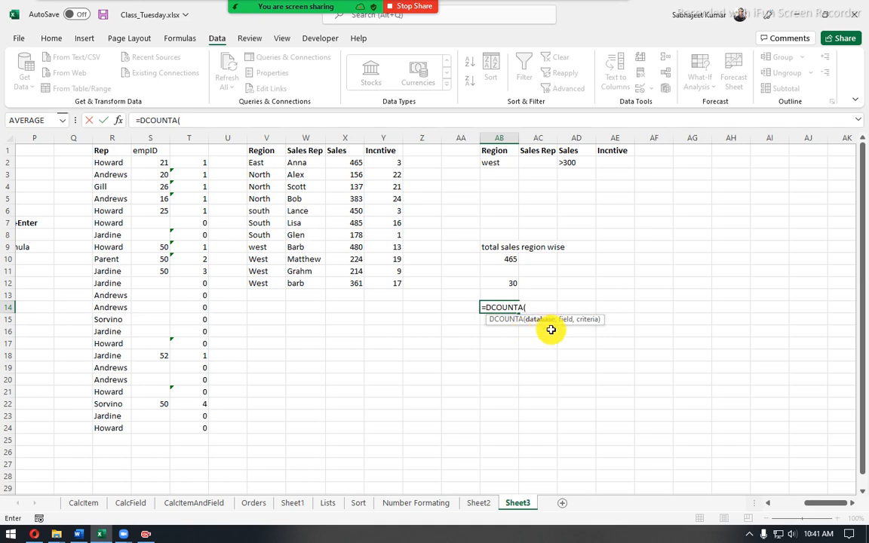
left_click_drag(253, 151, 396, 280)
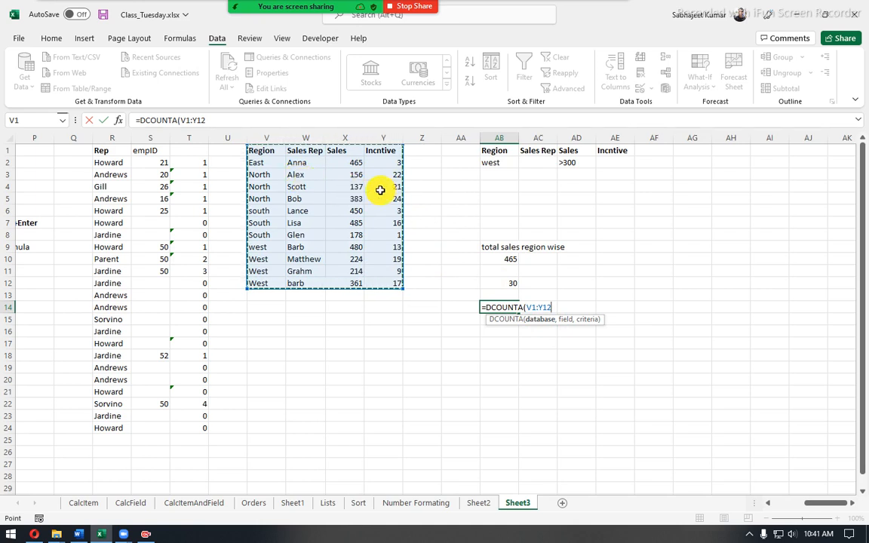
type("\"")
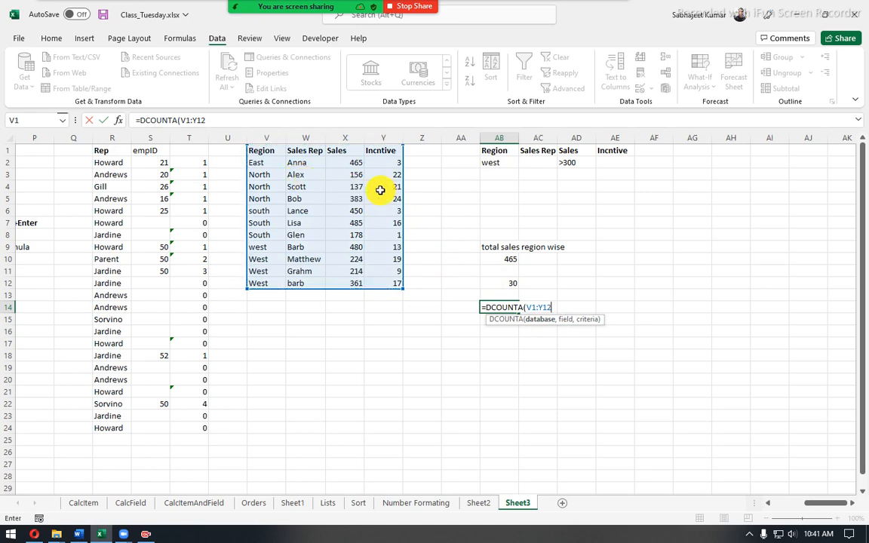
type(",")
type("Sales Re")
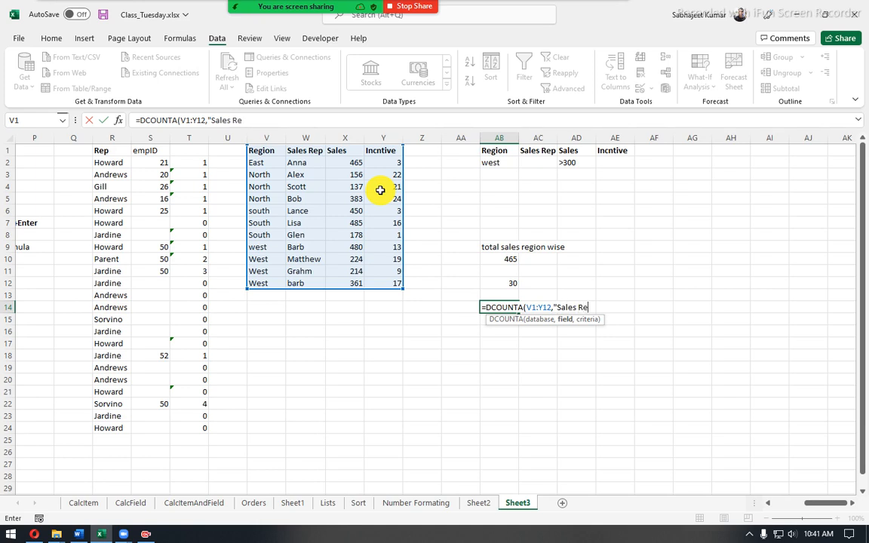
type(",")
left_click_drag(500, 149, 624, 160)
key("Return")
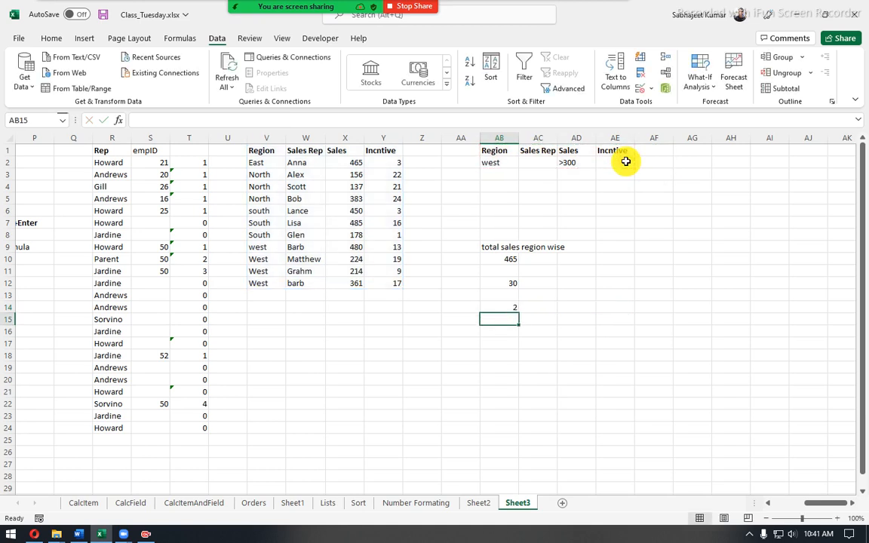
- Check the matching Sales Rep entries in W9 and W12 against the criteria range AB1:AE2
left_click(297, 248)
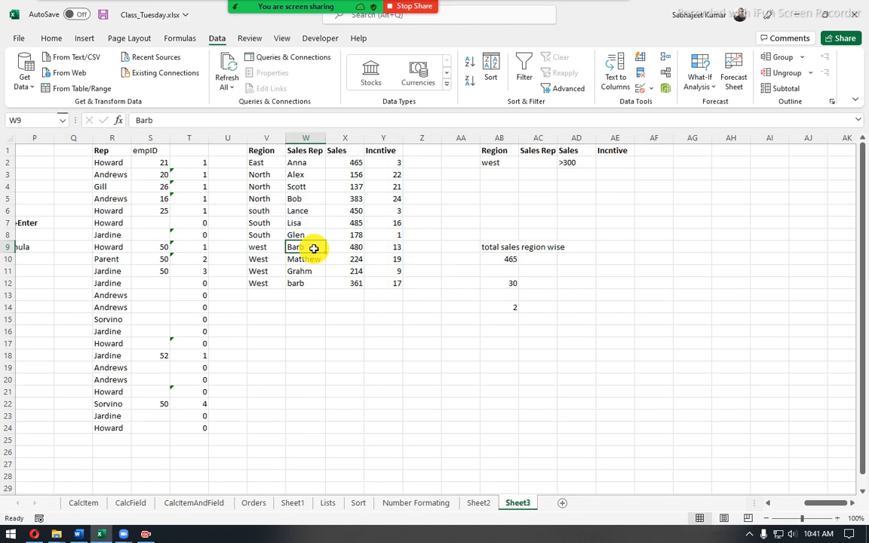
left_click(305, 284, "ctrl")
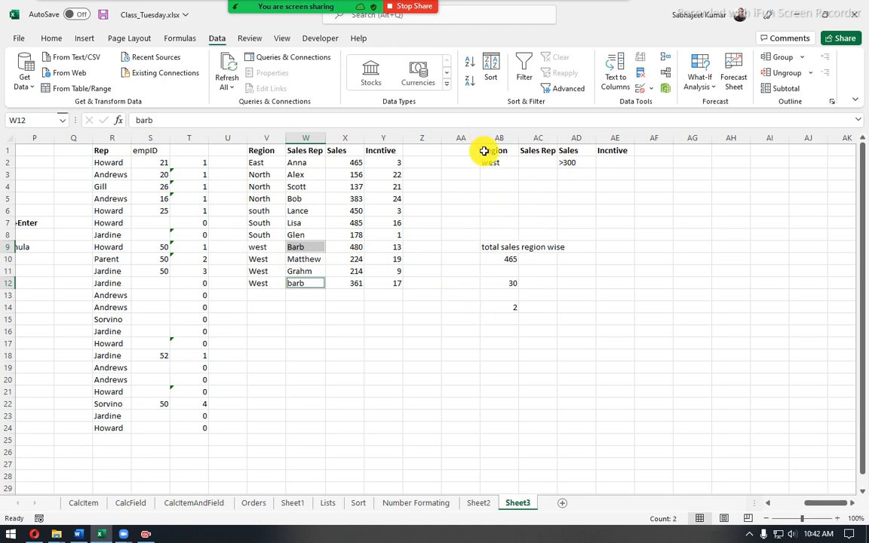
left_click_drag(483, 151, 627, 159)
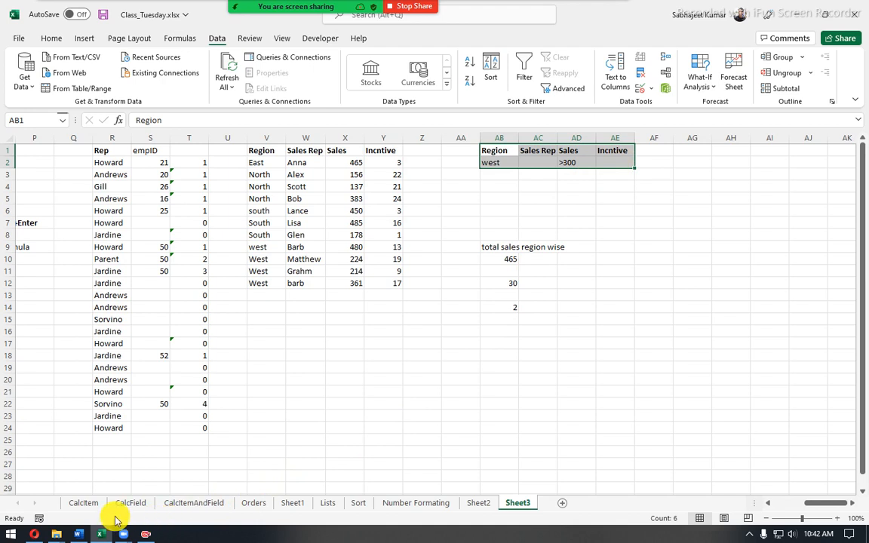
- Review the Module 3 topics in the Word course outline, and return to Excel to inspect the running-count formula in T3
left_click(82, 533)
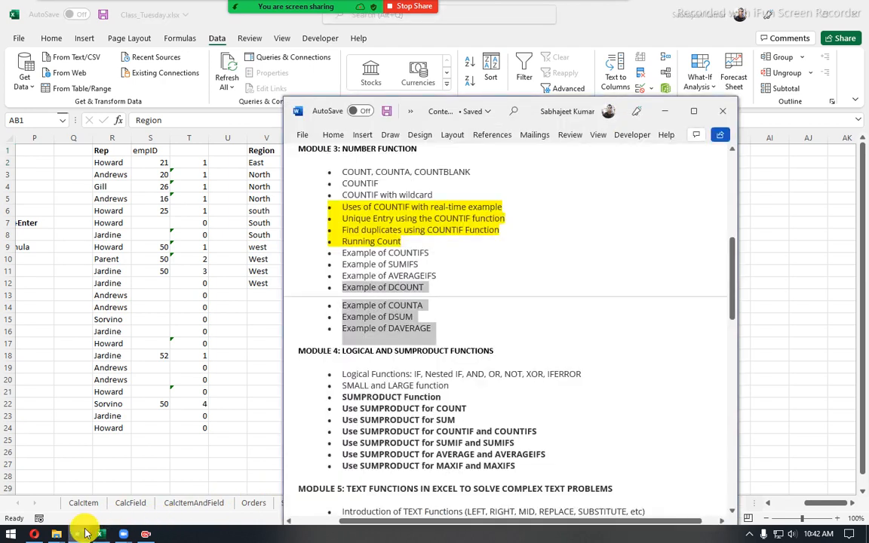
left_click(455, 330)
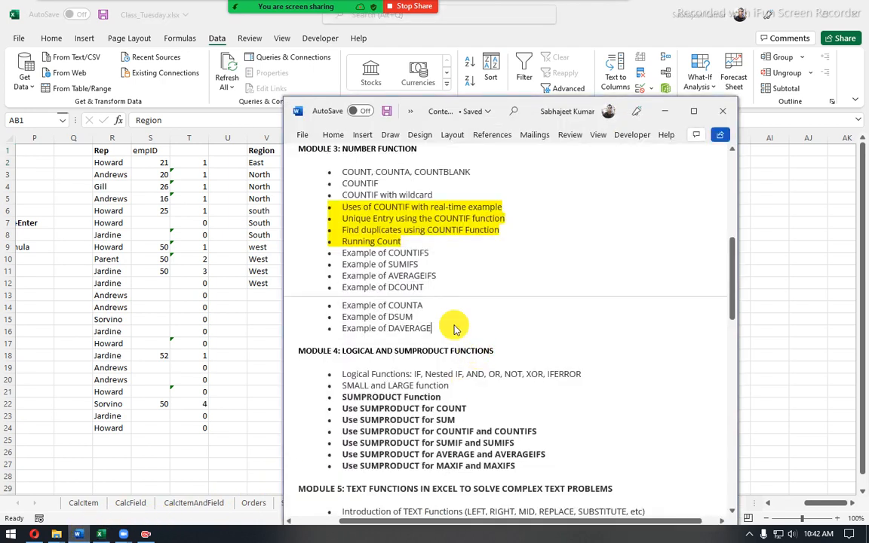
left_click_drag(453, 332, 332, 241)
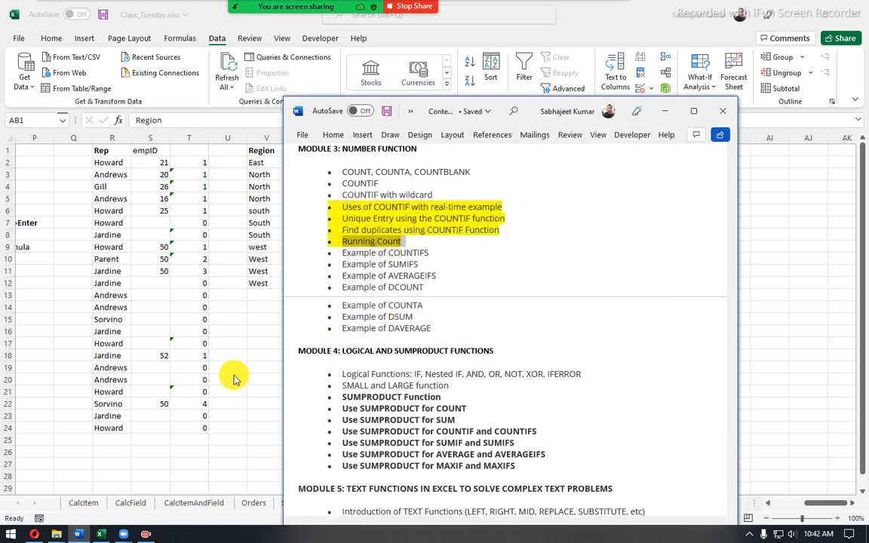
key("alt+Tab")
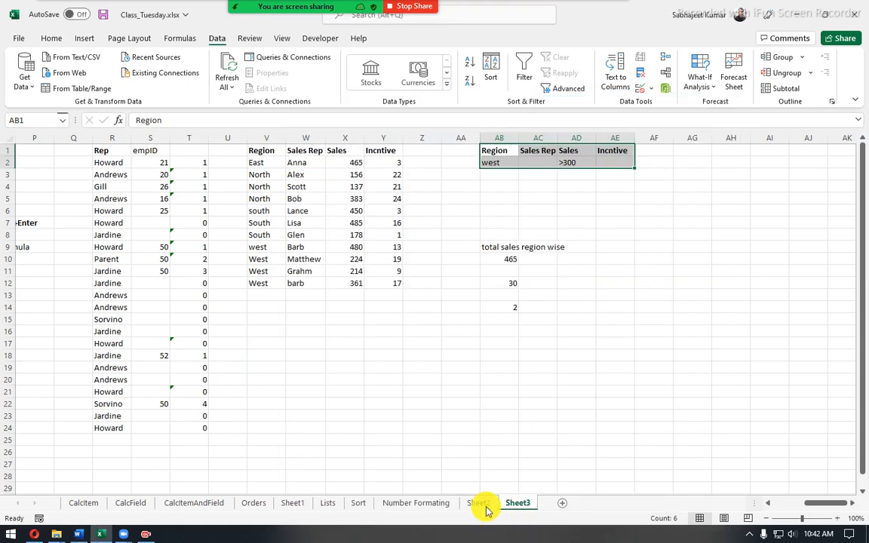
left_click(160, 165)
left_click(196, 171)
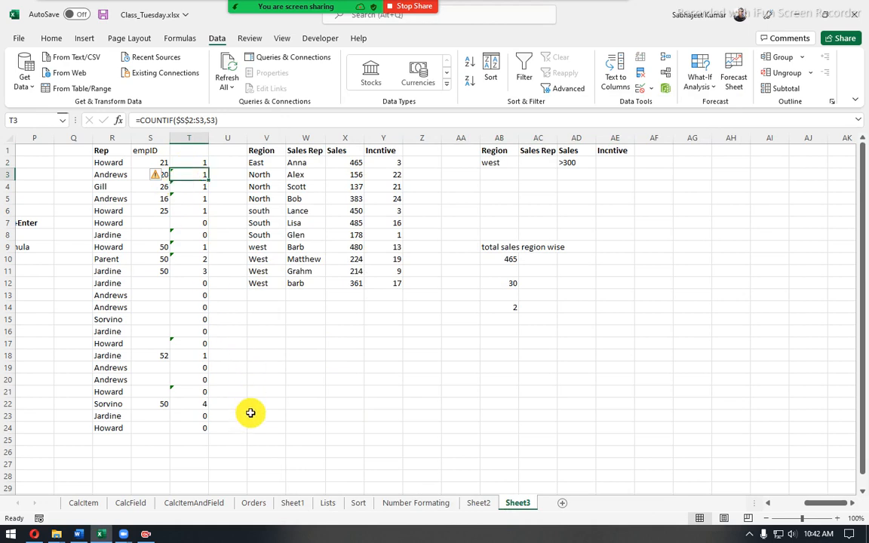
left_click_drag(264, 150, 400, 289)
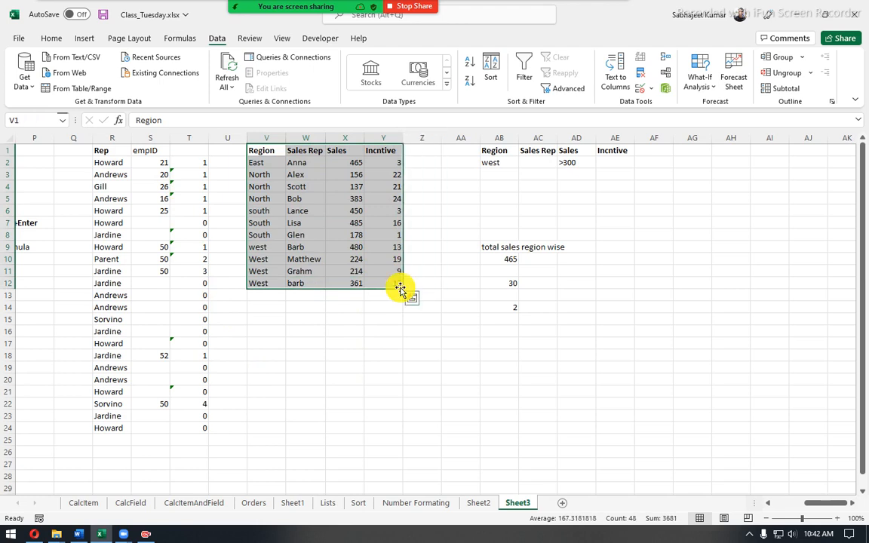
key("ctrl+q")
key("s")
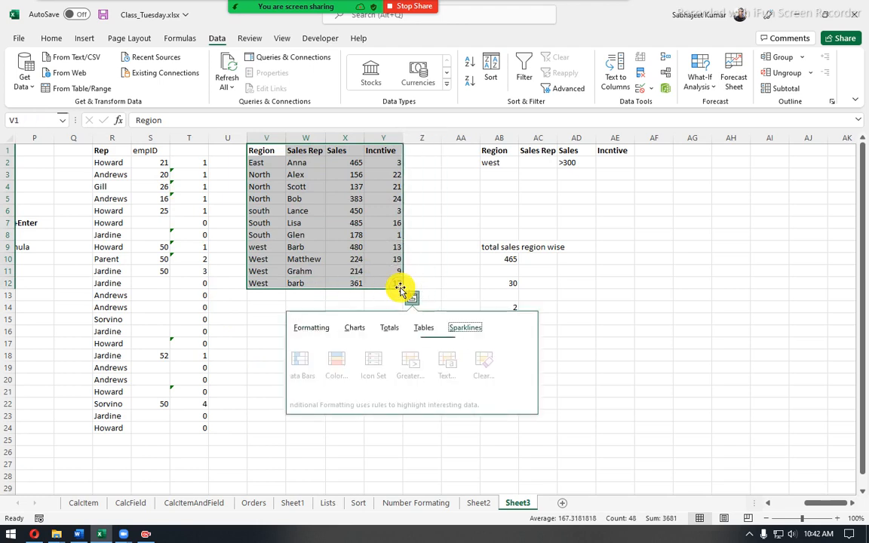
key("Escape")
key("shift+Left")
key("ctrl+c")
left_click(265, 333)
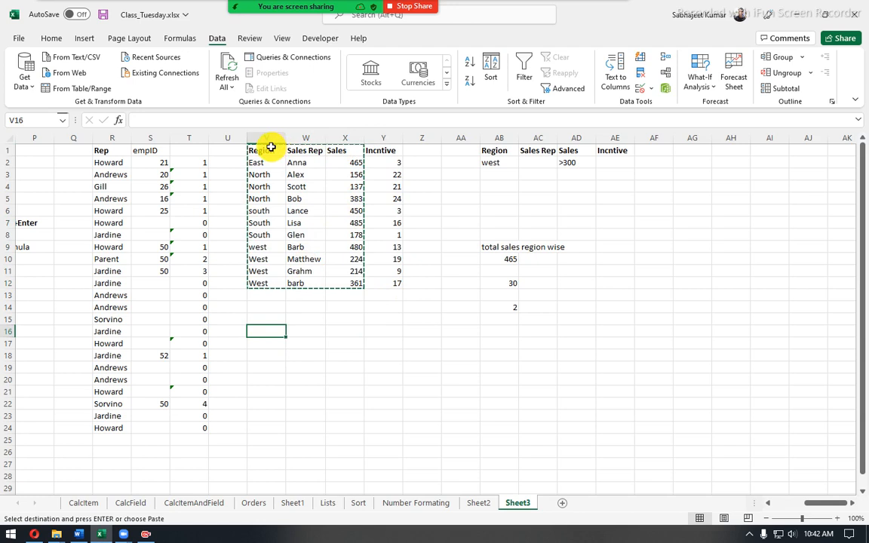
- Copy the sales table V1:Y12 and paste the copy starting at V15
left_click_drag(268, 147, 397, 279)
key("ctrl+c")
left_click(262, 322)
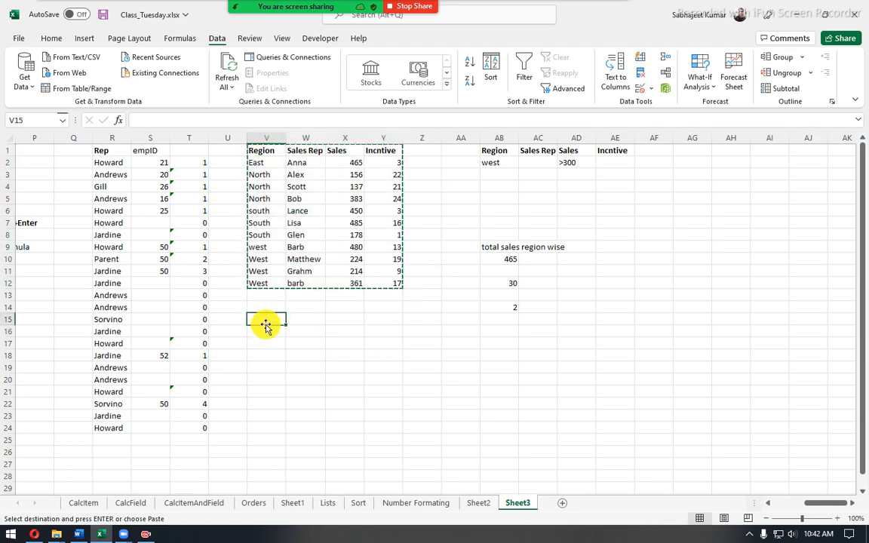
key("ctrl+v")
- Add the header Running Total in Z15 beside the copied table's Incntive column
left_click(423, 333)
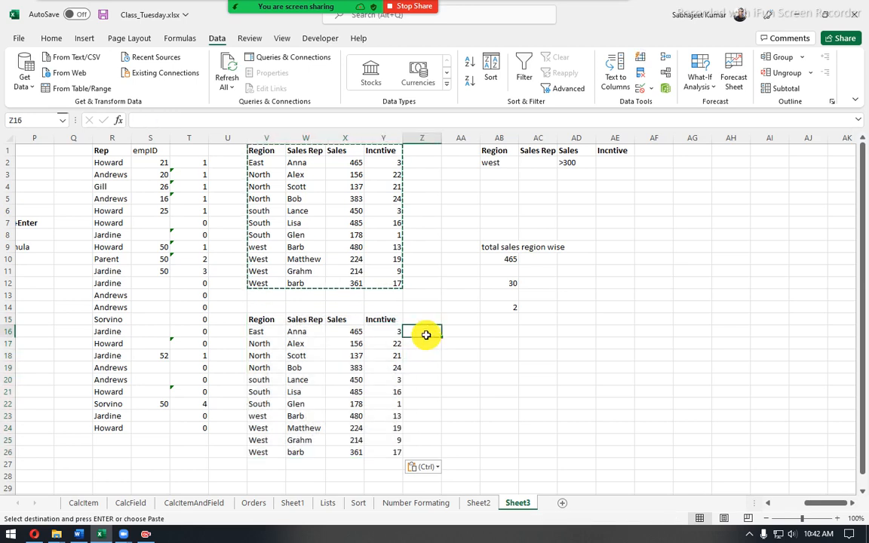
left_click(416, 320)
type("Running")
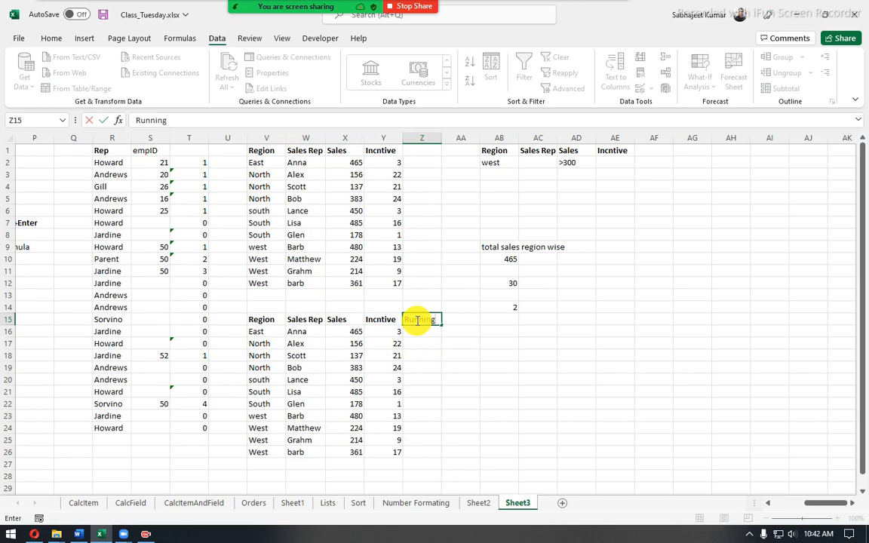
type(" Total")
key("Return")
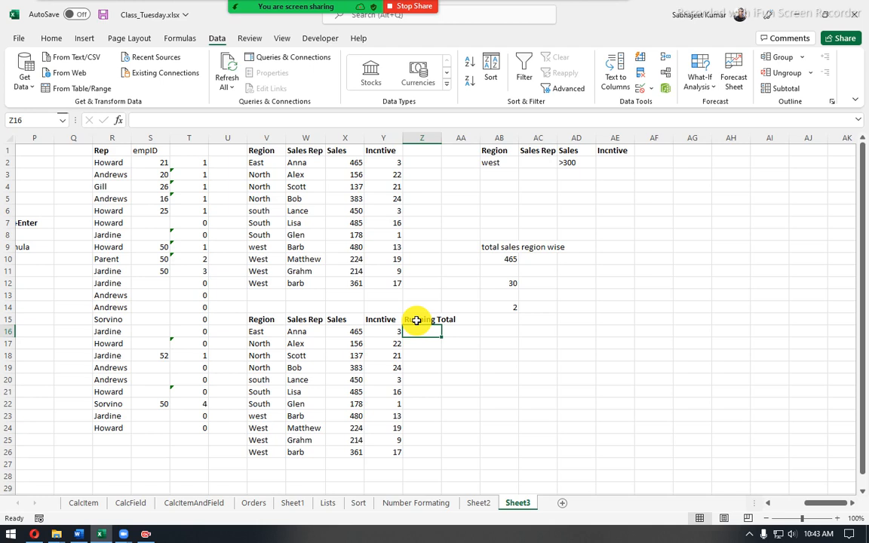
- Enter the first two running totals as plain numbers, 3 in Z16 and 25 in Z17
type("3")
key("Return")
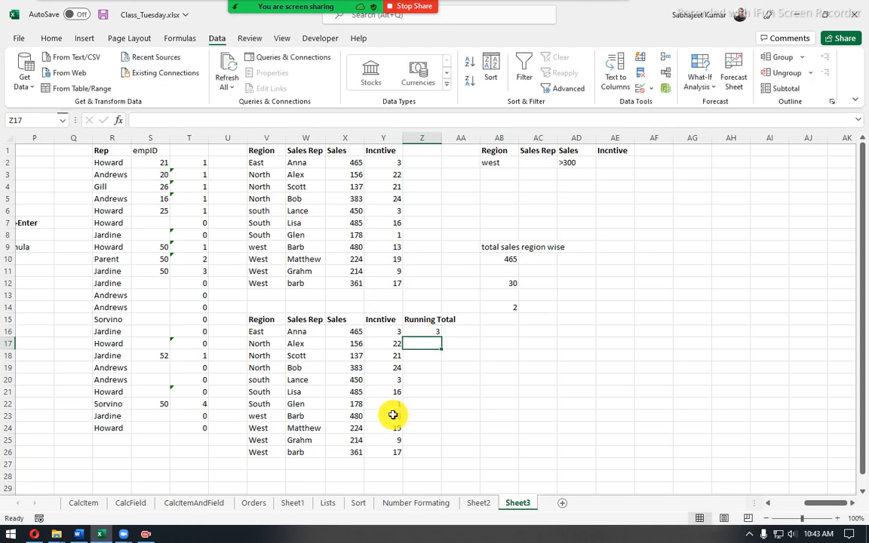
left_click_drag(386, 332, 386, 341)
left_click(409, 345)
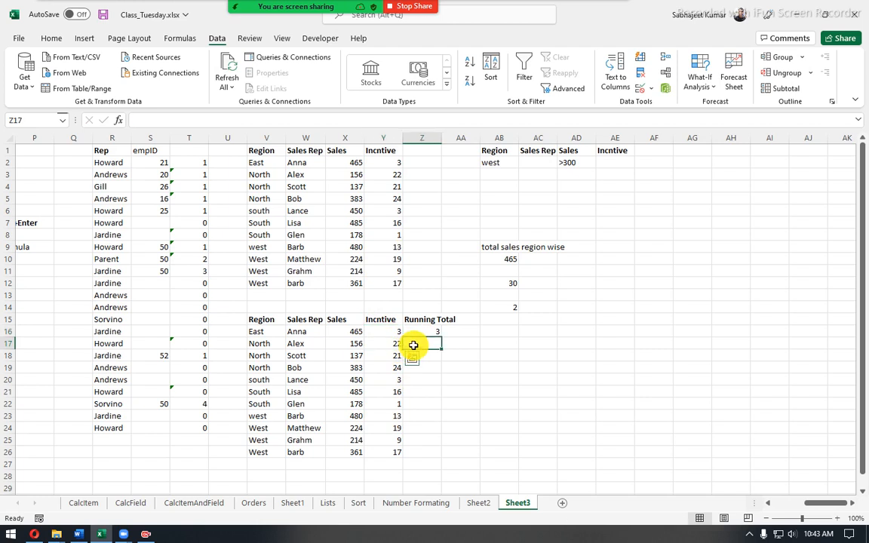
type("3")
key("Escape")
type("25")
key("Return")
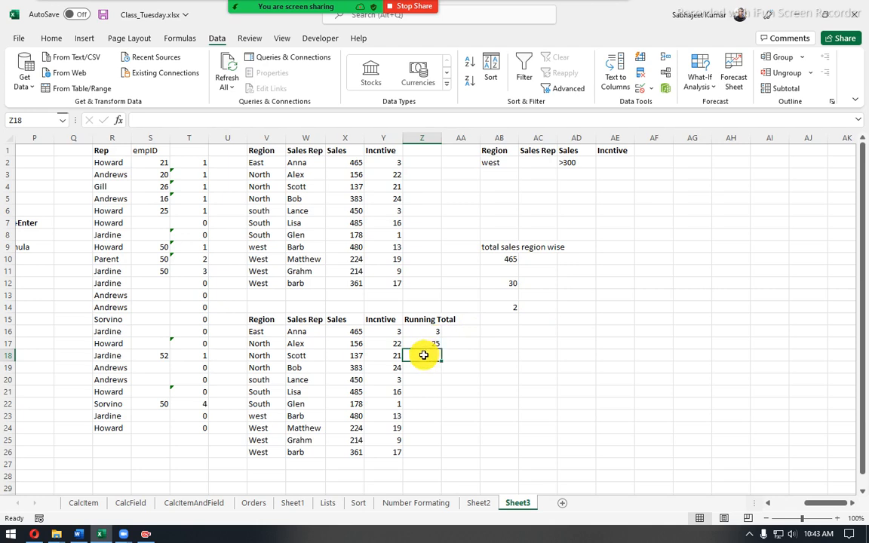
- Enter =Z17+21 in Z18 to add the third incentive to the previous total
type("=")
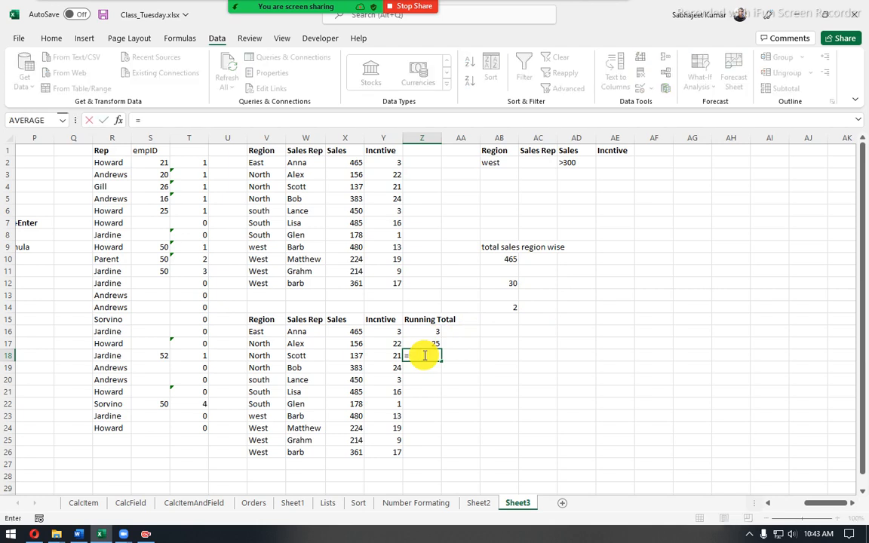
key("Up")
type("+")
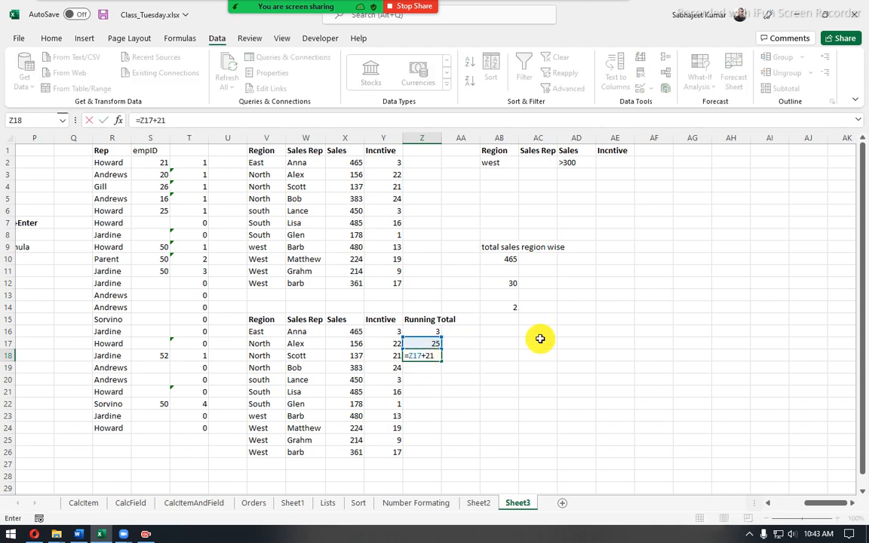
key("Return")
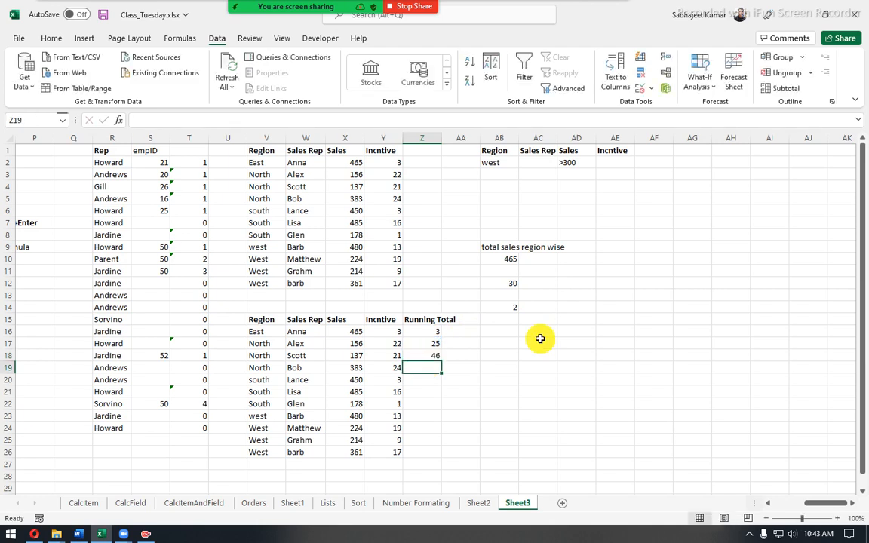
- Enter =Z18+Y19 in Z19 and fill the formula down to Z25
type("=")
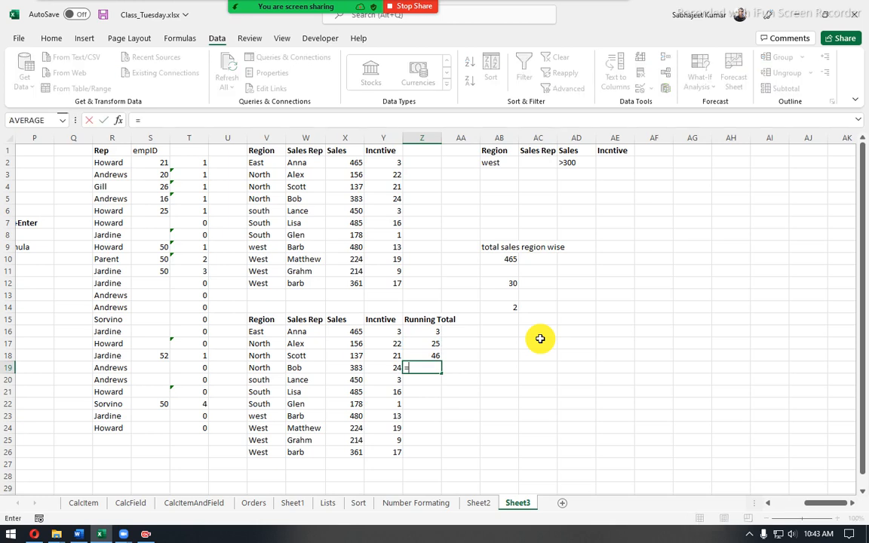
left_click(419, 355)
type("+")
left_click(388, 367)
key("Return")
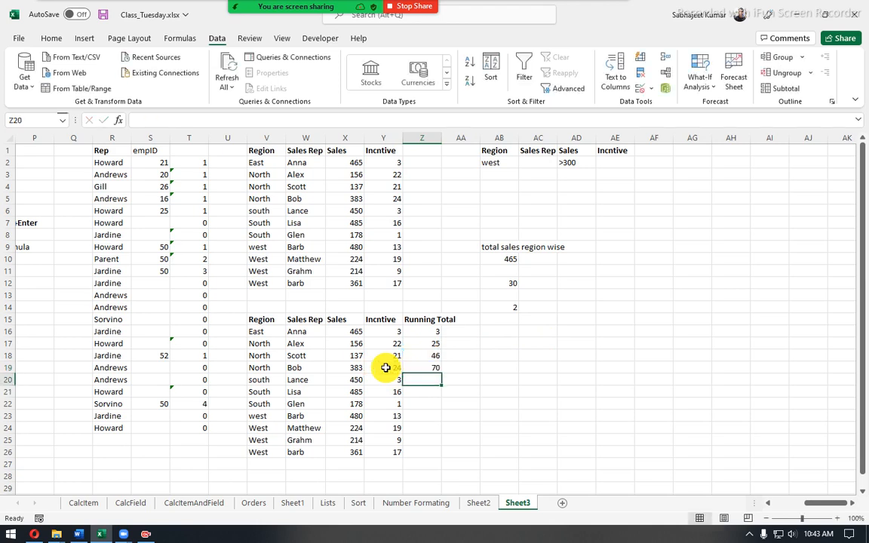
left_click(421, 367)
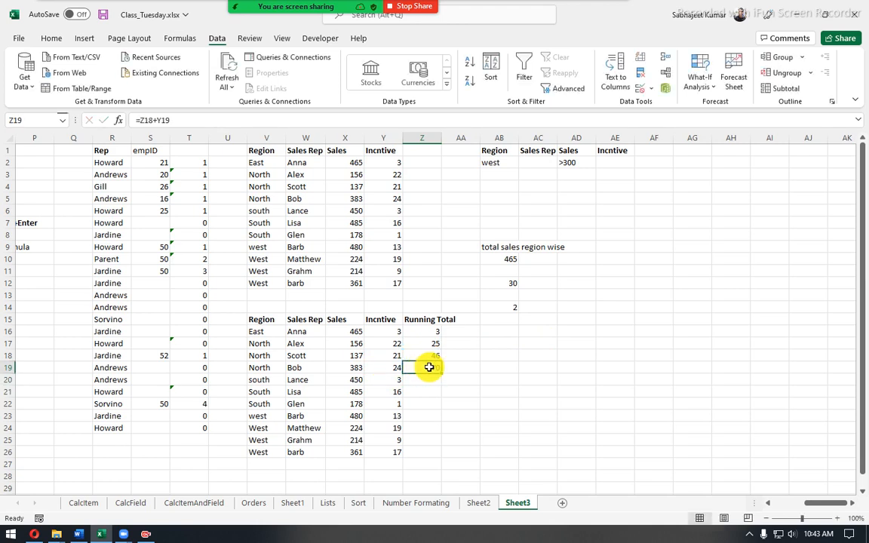
left_click_drag(444, 373, 436, 451)
- Inspect the cell references in the filled running-total formulas in Z20, Z22 and Z25
left_click(427, 381)
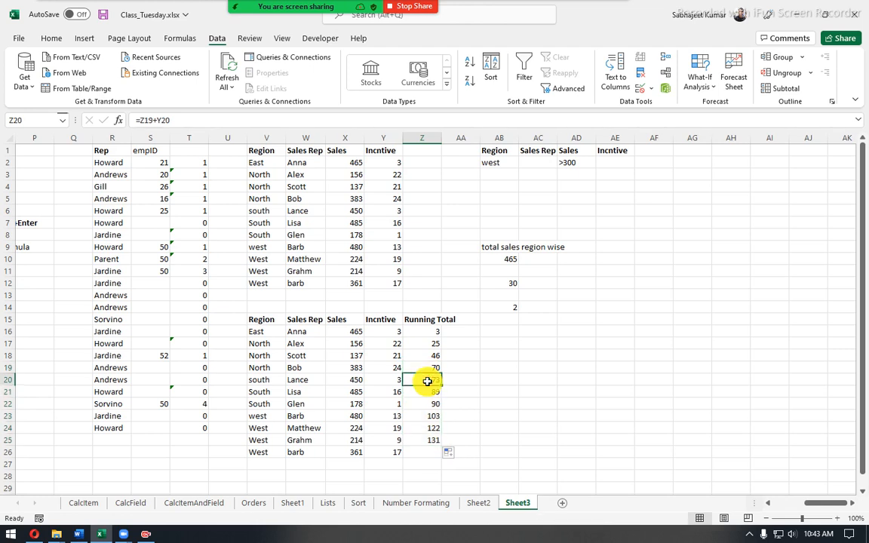
key("F2")
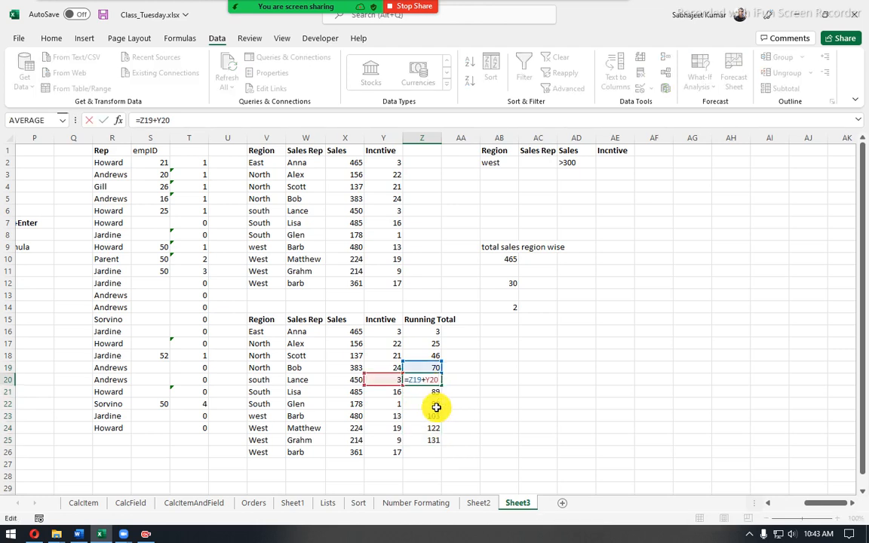
key("Escape")
left_click(431, 408)
key("F2")
key("Escape")
left_click(425, 438)
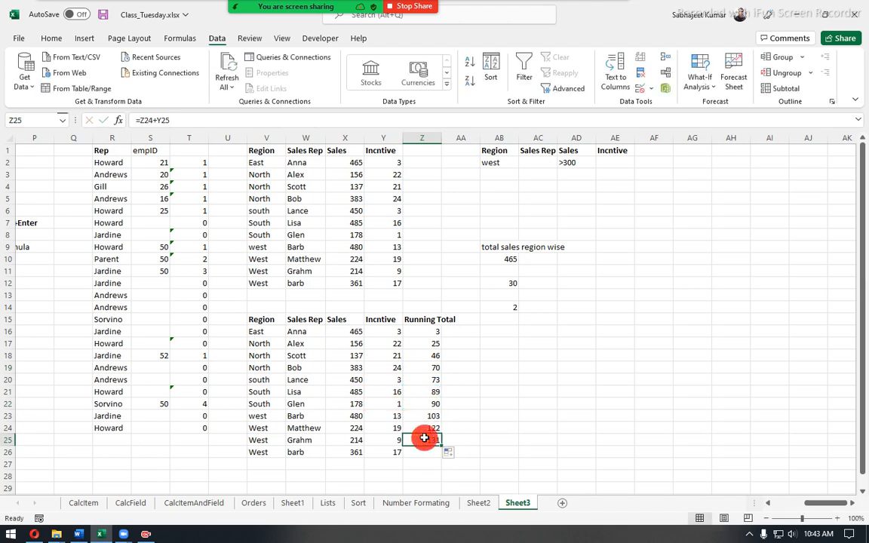
key("F2")
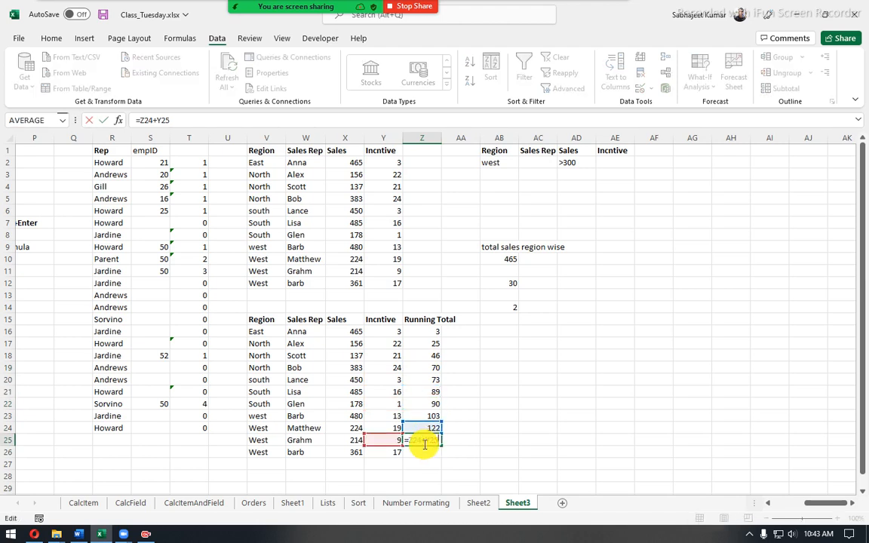
key("Escape")
- Clear all running-total values and formulas from Z16:Z26
left_click_drag(425, 324, 427, 439)
left_click_drag(414, 334, 432, 451)
key("Delete")
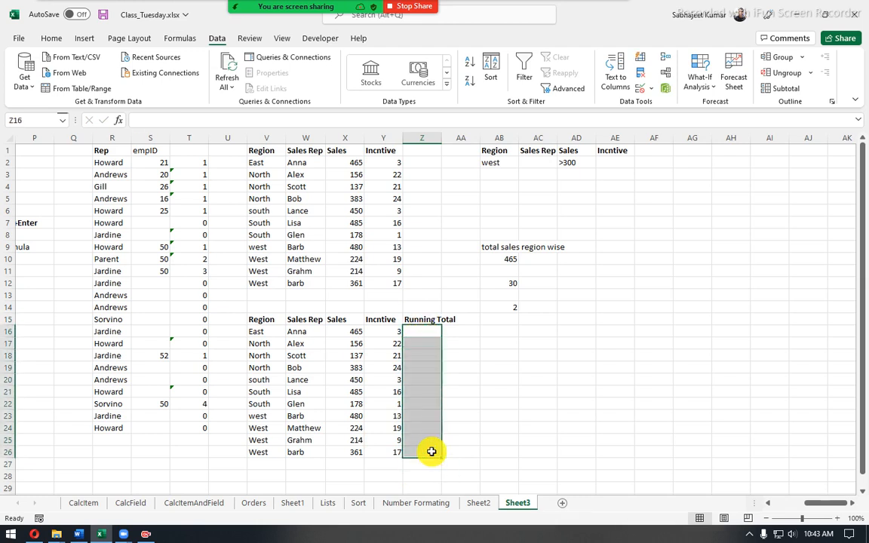
- Enter =SUM($Y$16:Y16) in Z16, making only the range's starting cell absolute
left_click(429, 330)
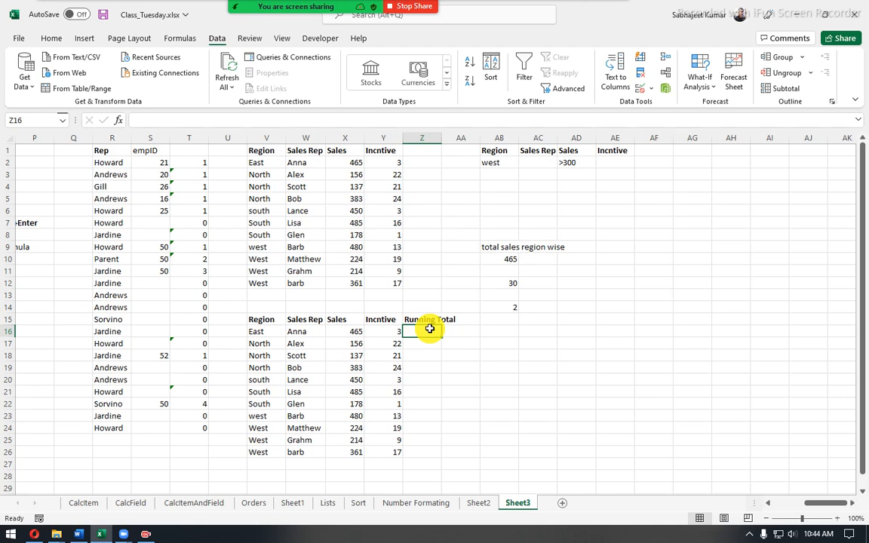
type("=sum")
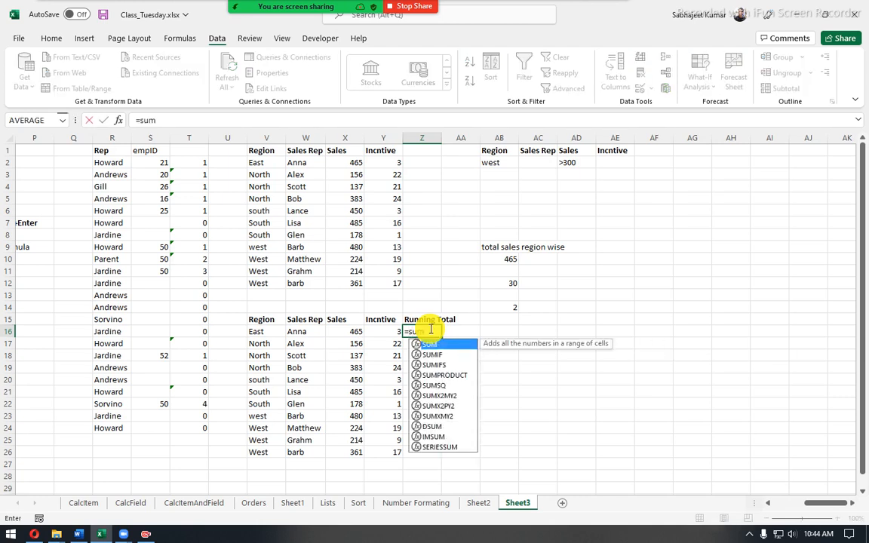
key("Tab")
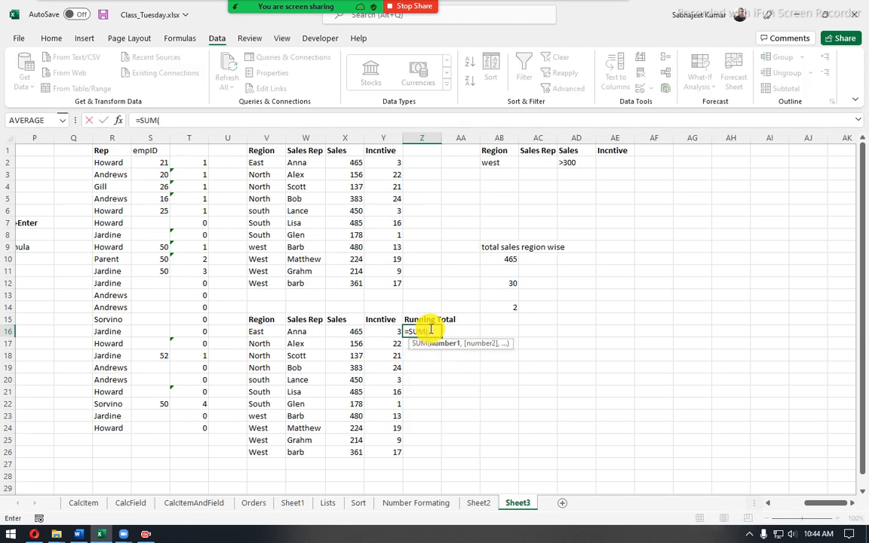
left_click(391, 332)
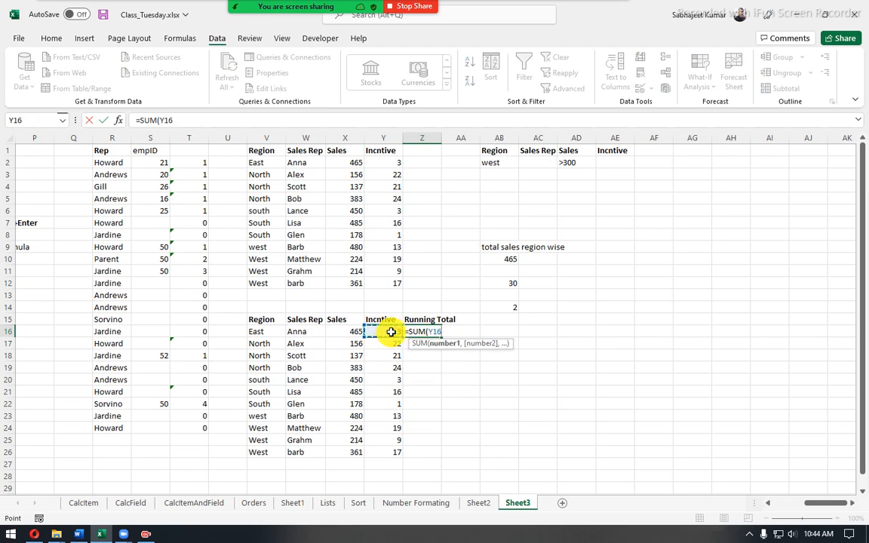
key("F8")
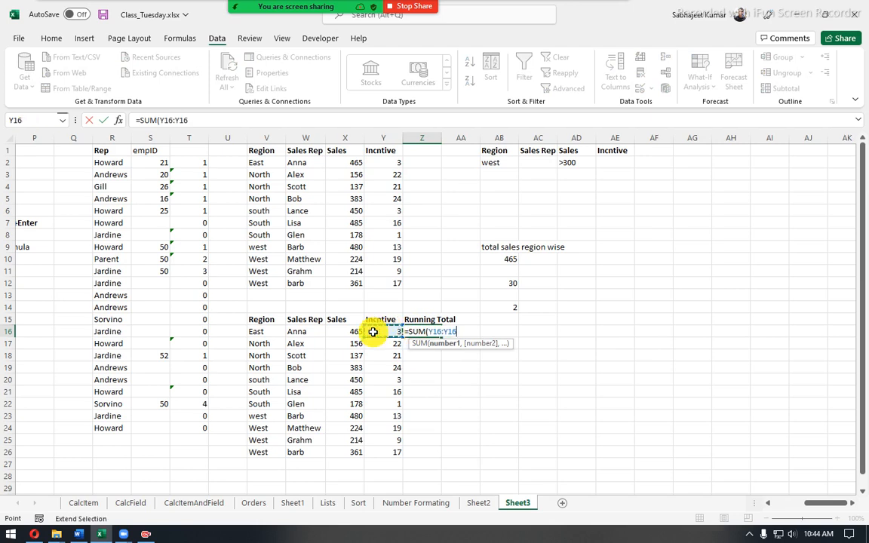
left_click_drag(165, 120, 191, 118)
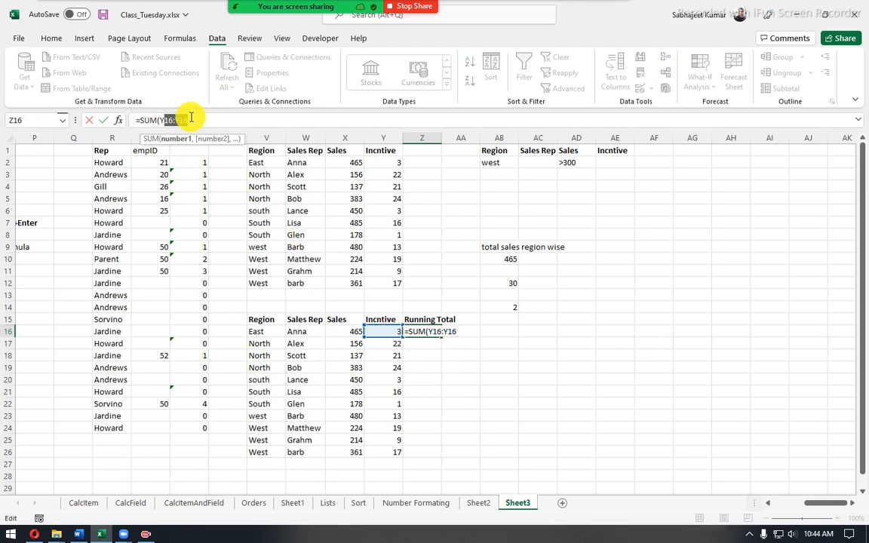
left_click(168, 120)
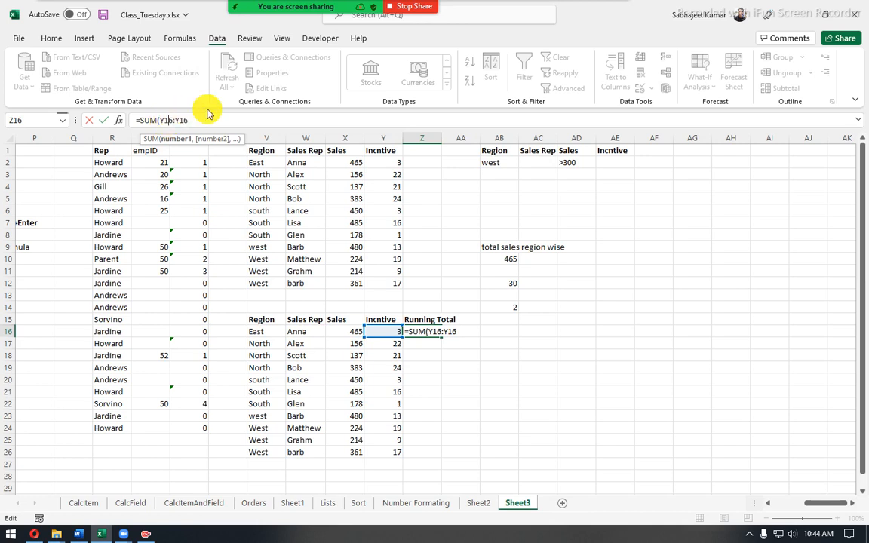
key("F4")
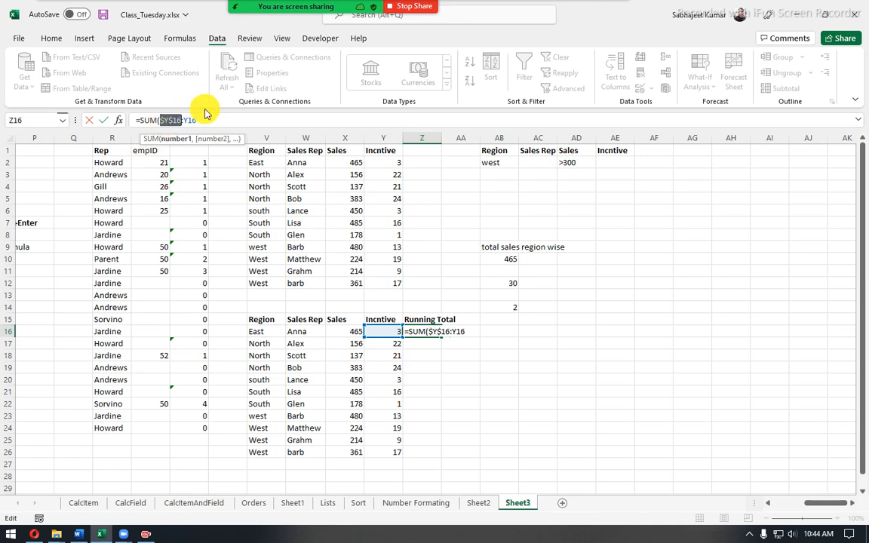
key("Return")
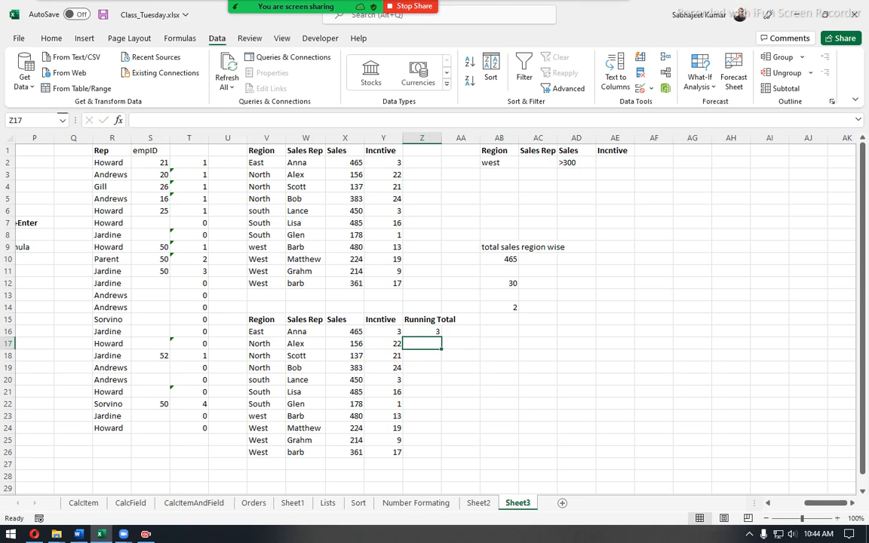
- Fill the running-total SUM formula from Z16 down to Z26
key("alt+Tab")
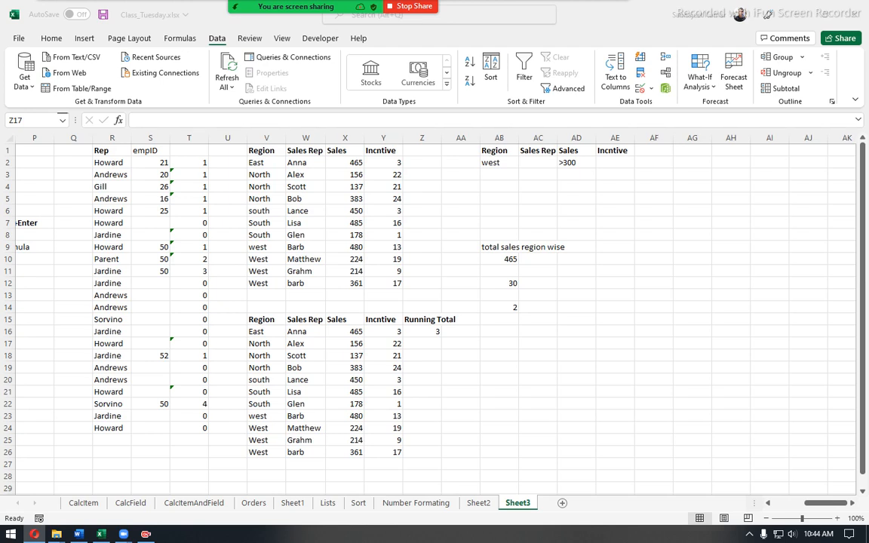
left_click(434, 333)
left_click_drag(441, 338, 442, 455)
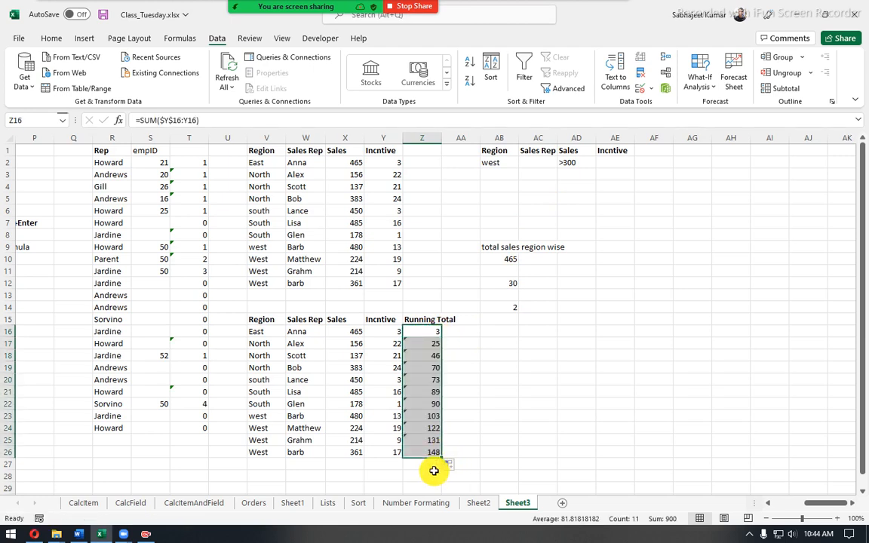
- Check the expanding-range formula in Z17 and review the running totals in Z16:Z26
left_click(427, 343)
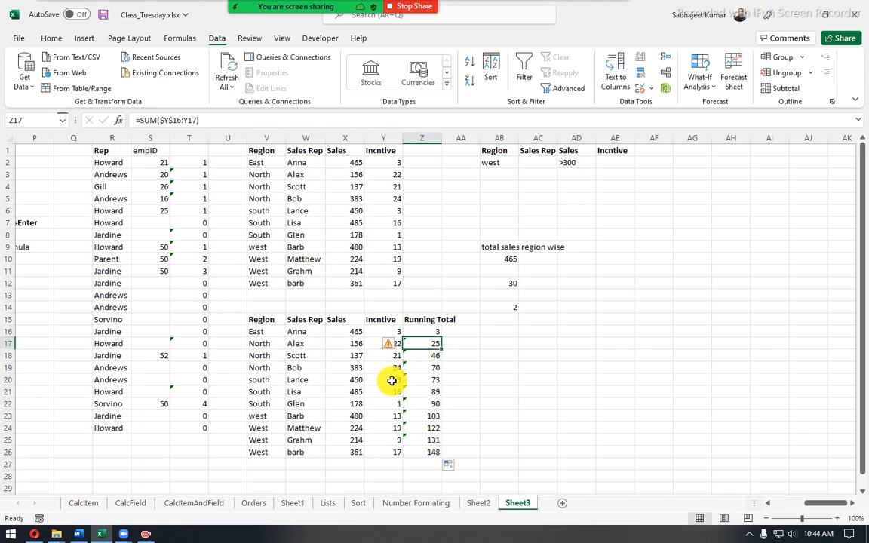
left_click(474, 354)
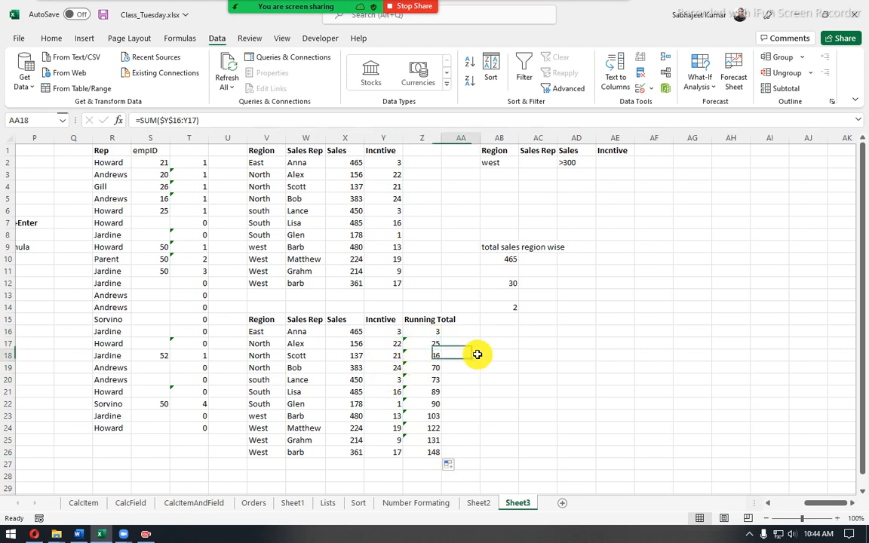
left_click_drag(426, 332, 431, 450)
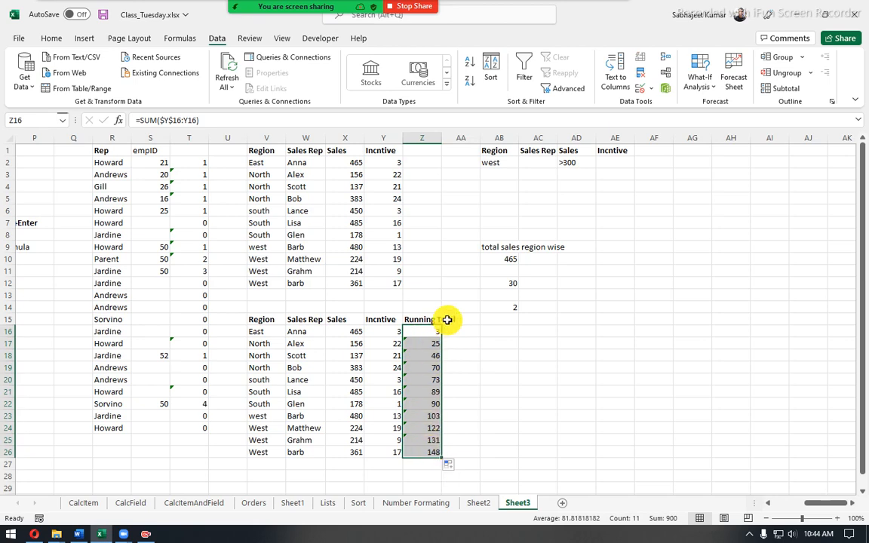
- Switch to the course outline in Word and review the Module 3 number function topics
left_click(80, 534)
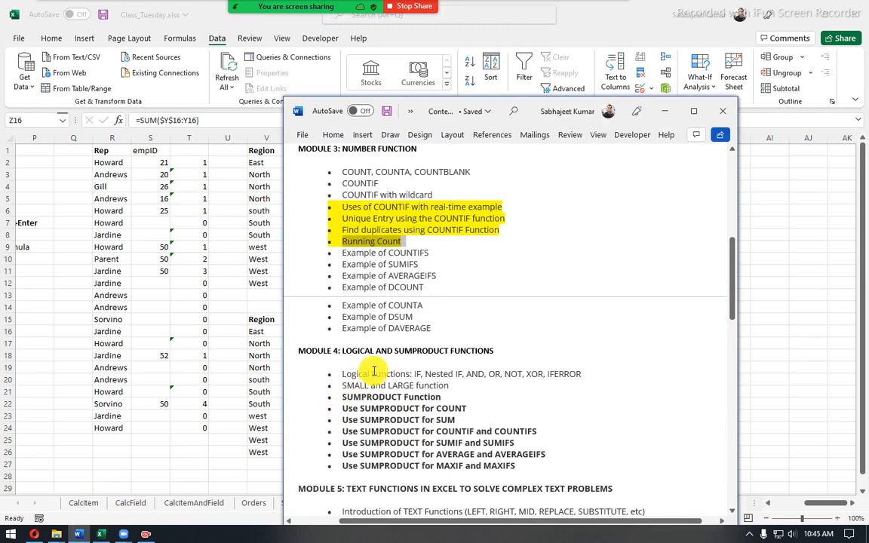
left_click_drag(438, 330, 332, 172)
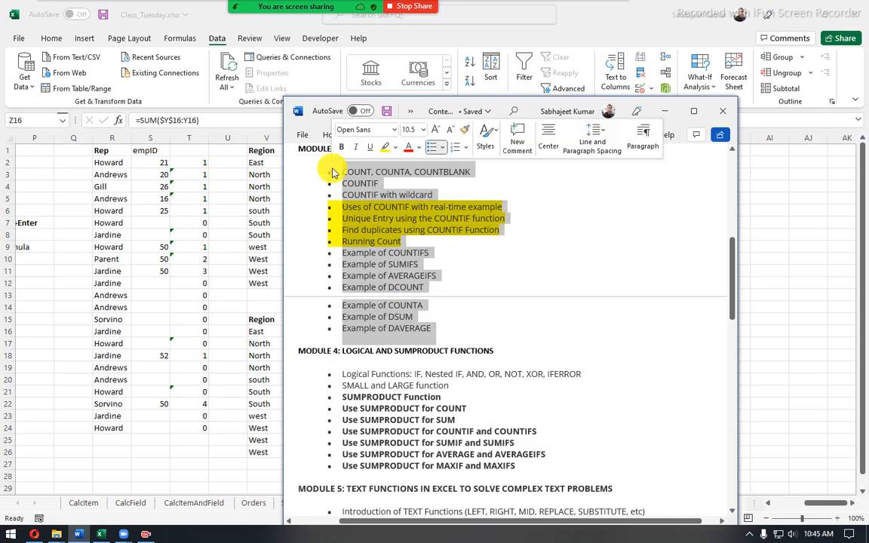
scroll(415, 319, "up", 8)
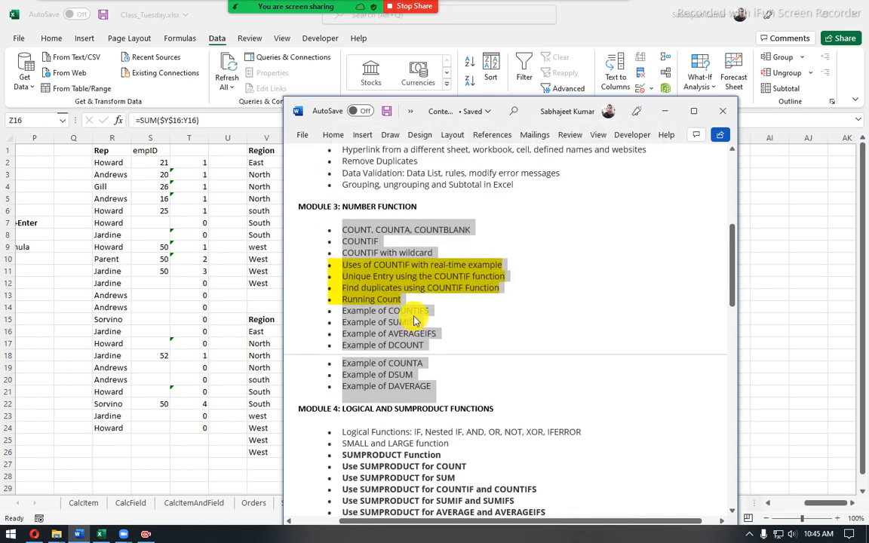
scroll(413, 316, "up", 2)
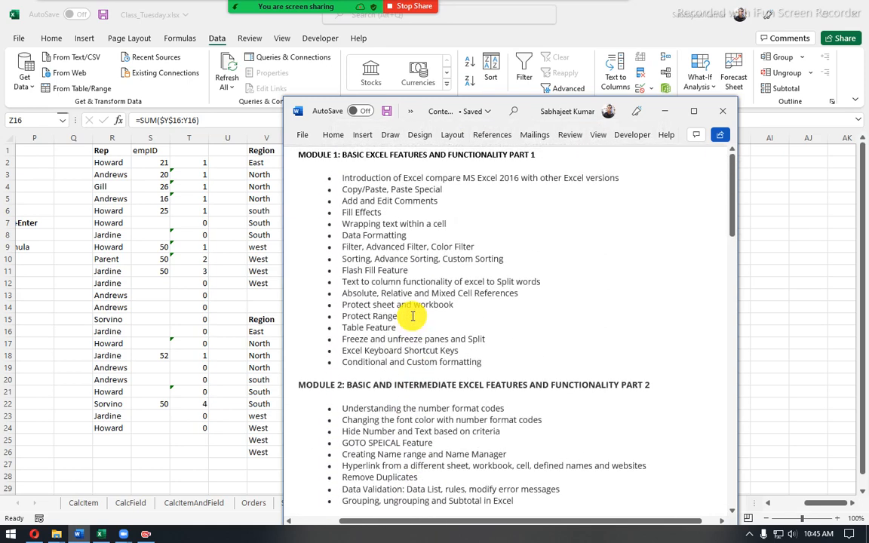
scroll(413, 317, "down", 7)
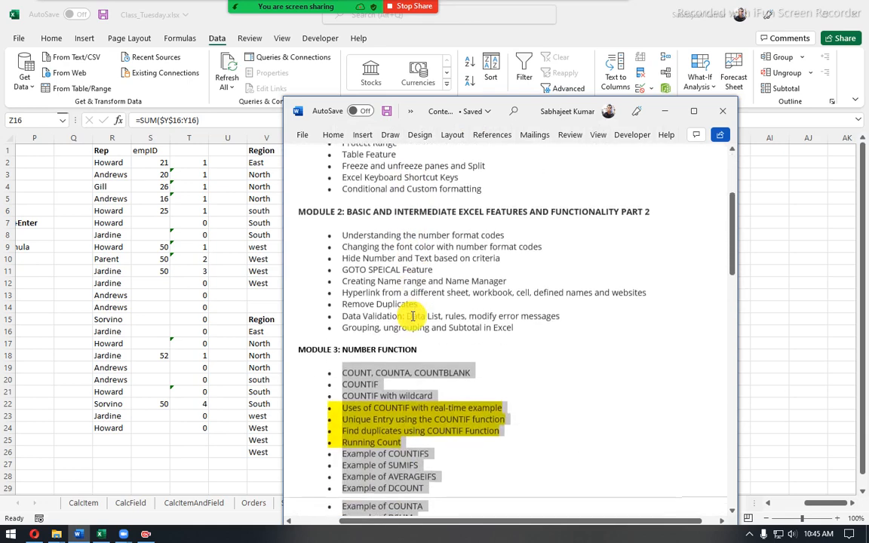
scroll(413, 322, "down", 2)
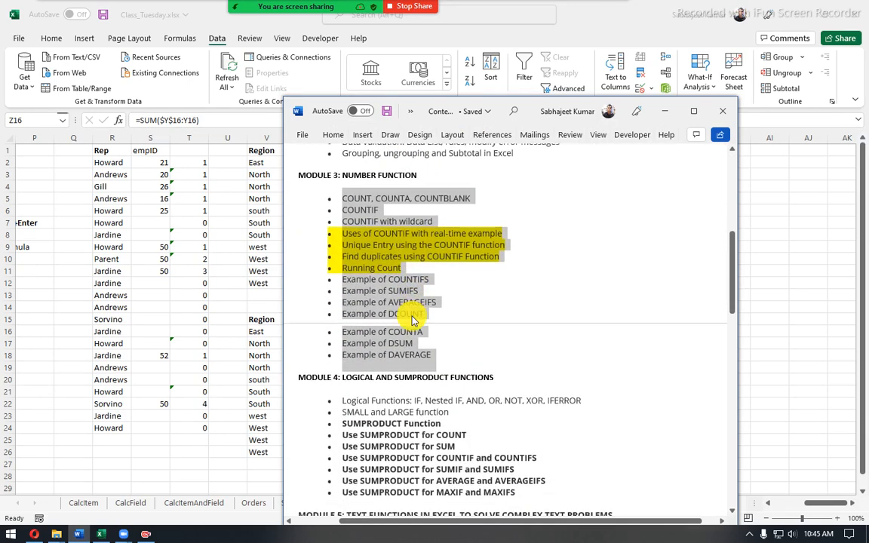
scroll(413, 319, "down", 2)
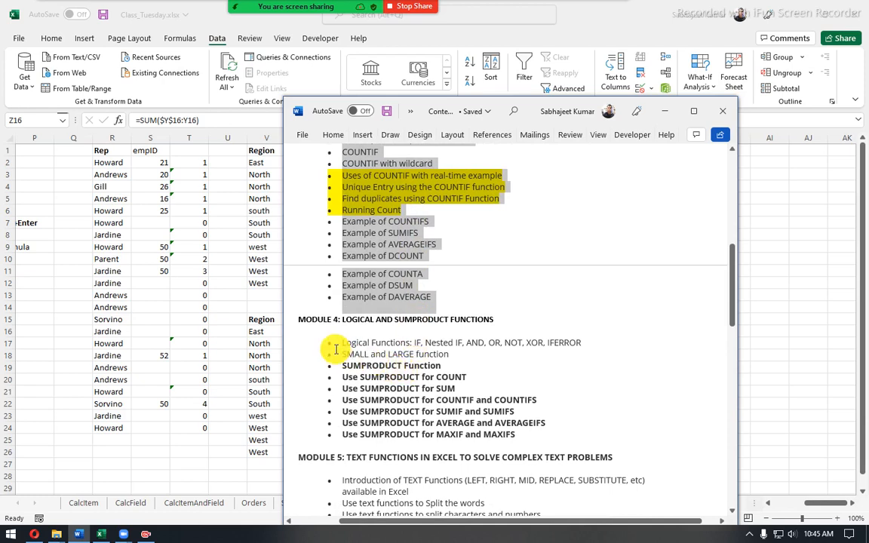
- Examine the Module 4 logical functions entry in the outline, including IF and Nested IF
left_click_drag(341, 343, 573, 345)
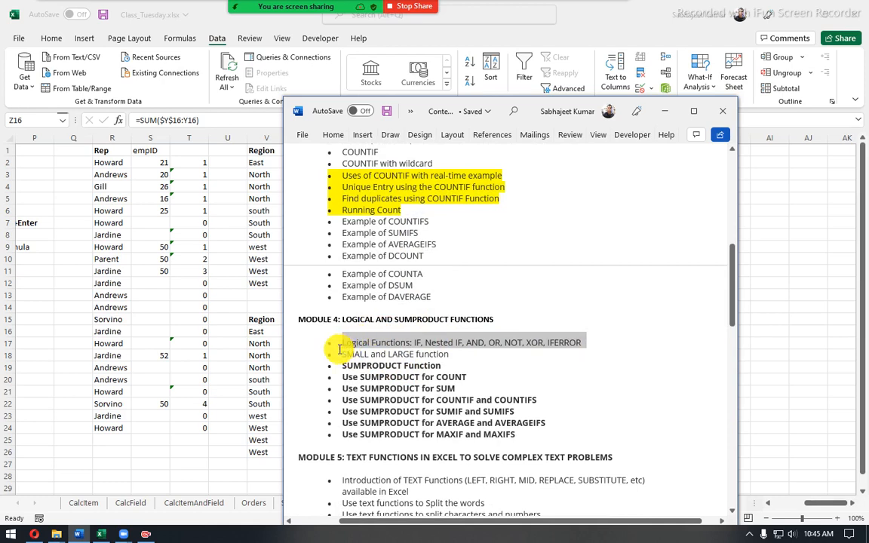
left_click_drag(341, 345, 562, 342)
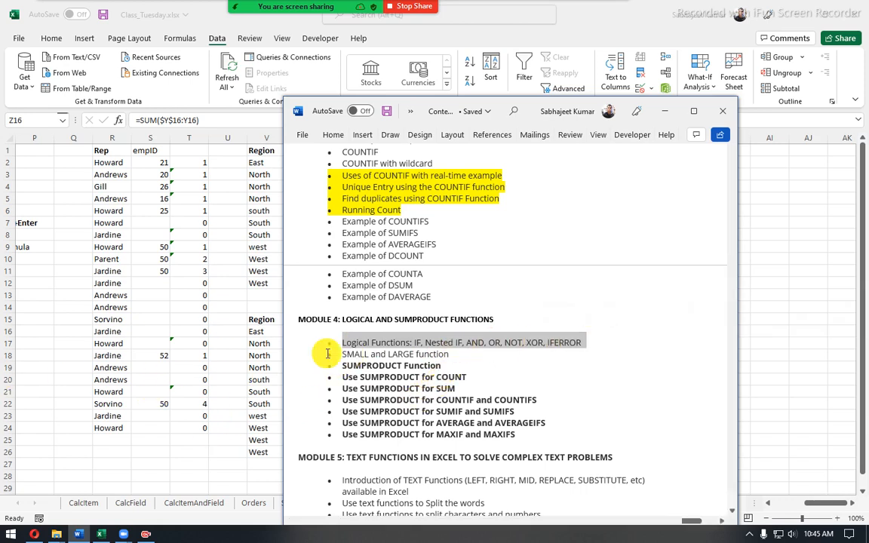
left_click(414, 345)
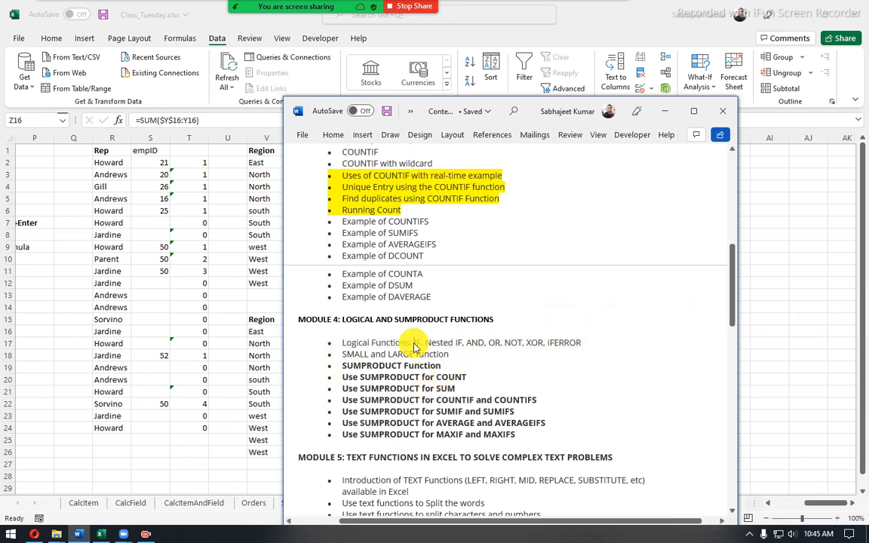
left_click_drag(424, 343, 462, 340)
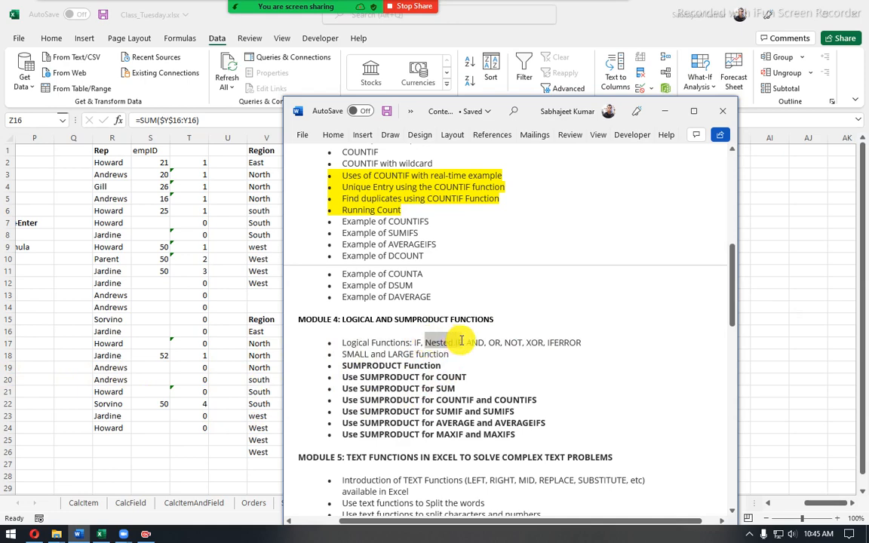
- Return to Excel, add a new worksheet, and copy V1:X12 from Sheet3 into it starting at A1
key("alt+Tab")
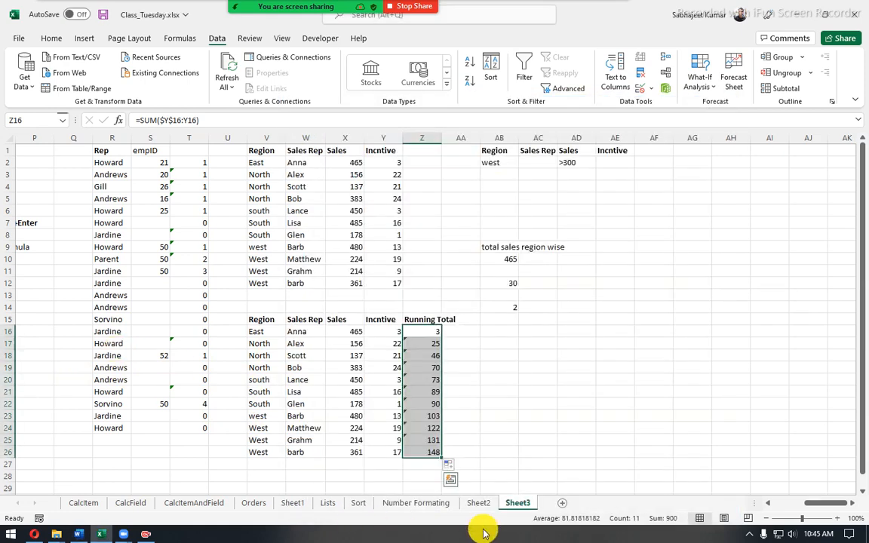
left_click(561, 503)
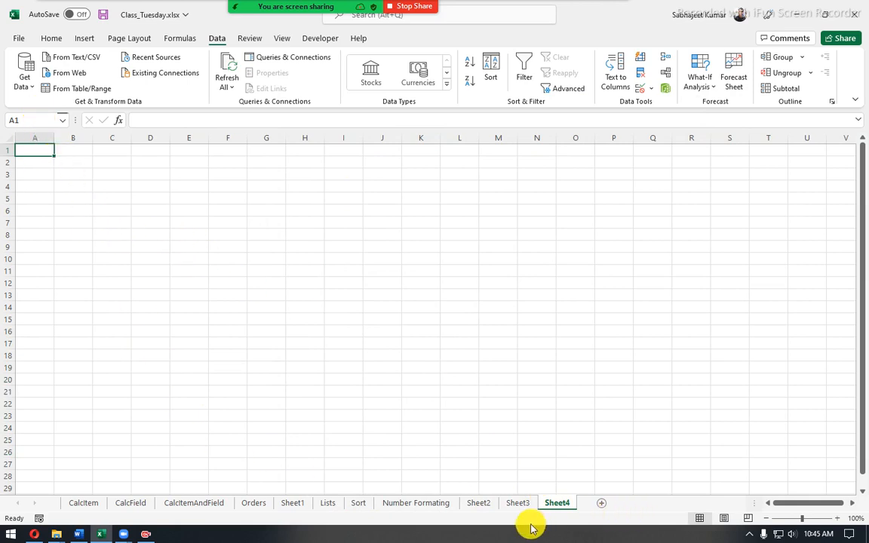
left_click(517, 502)
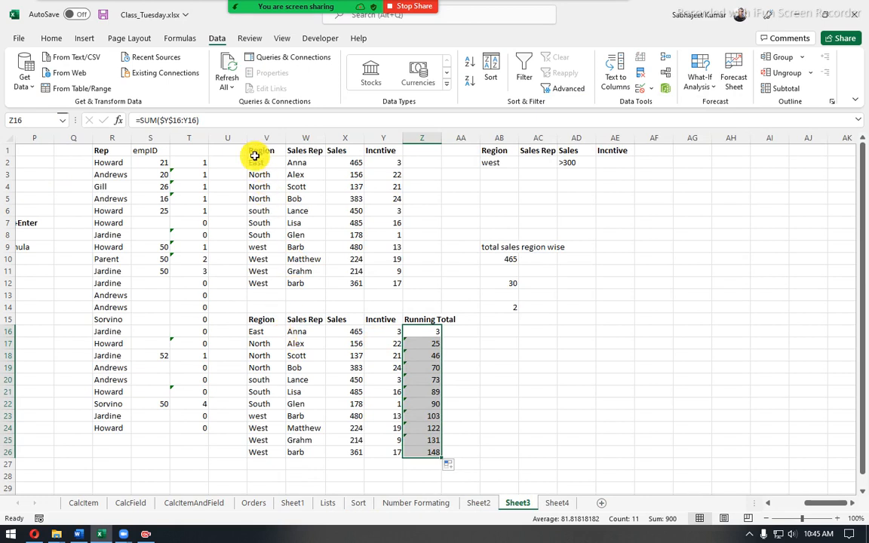
left_click_drag(257, 153, 341, 280)
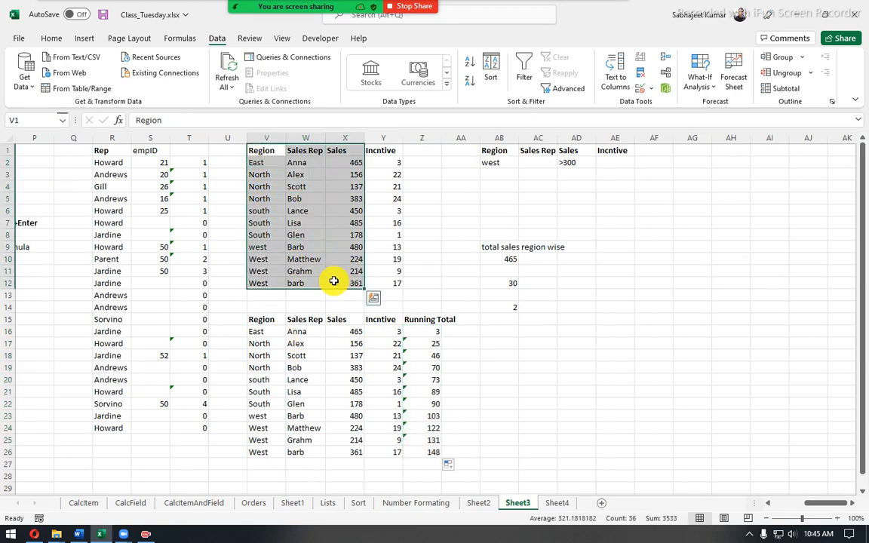
key("ctrl+c")
left_click(557, 502)
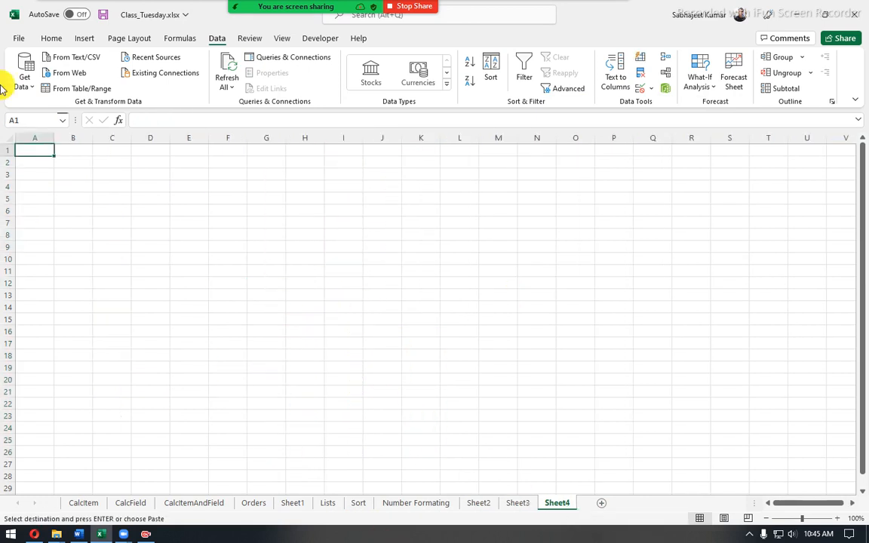
key("ctrl+v")
- Replace the Sales header in C1 of the new sheet with Marks
left_click(111, 154)
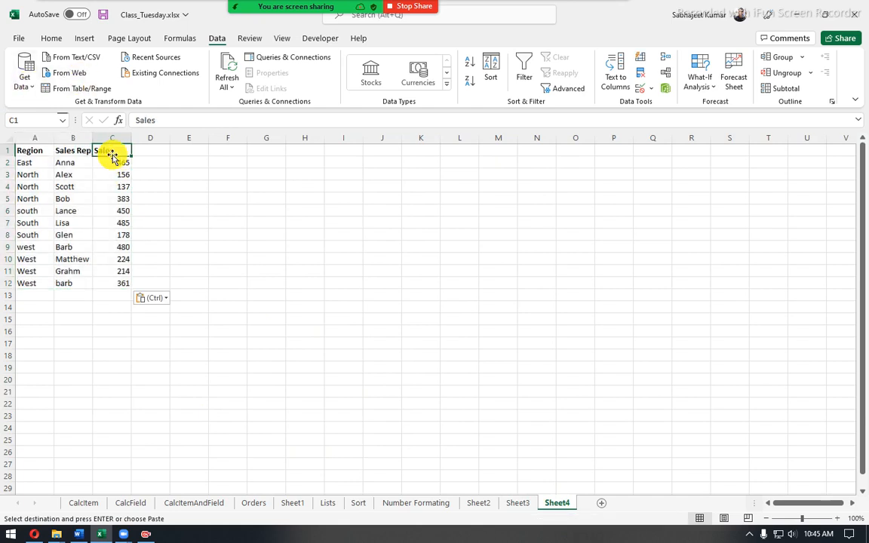
type("Marks")
key("Return")
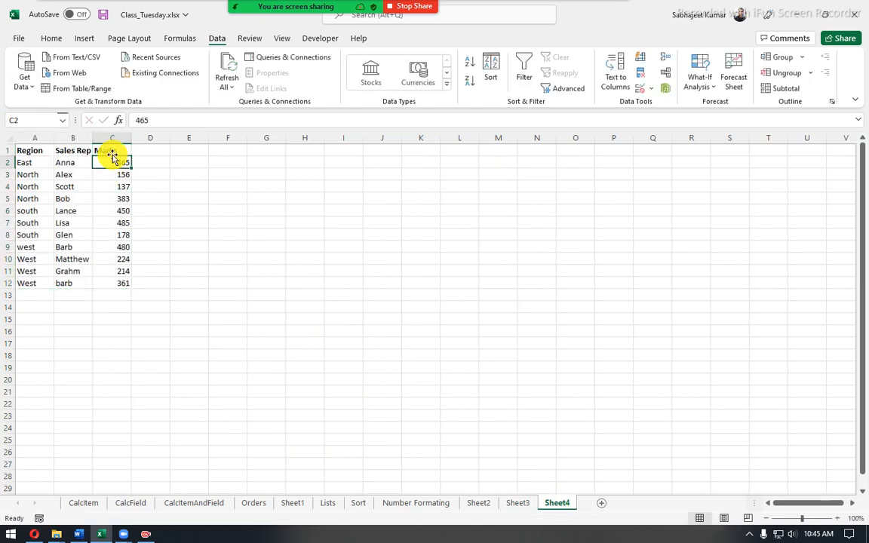
- Enter =RANDBETWEEN(0,100) in C2 and fill it down through C12
type("=ran")
key("Down")
key("Down")
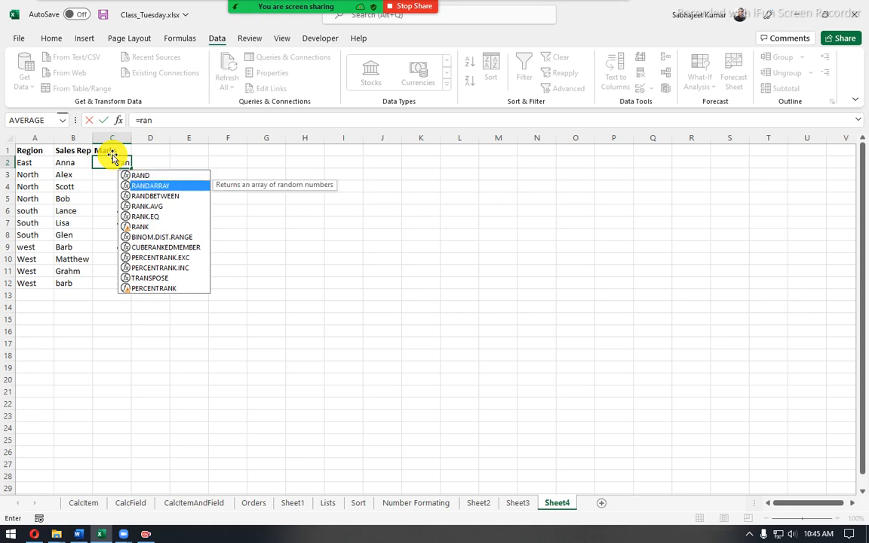
key("Tab")
type("0,100")
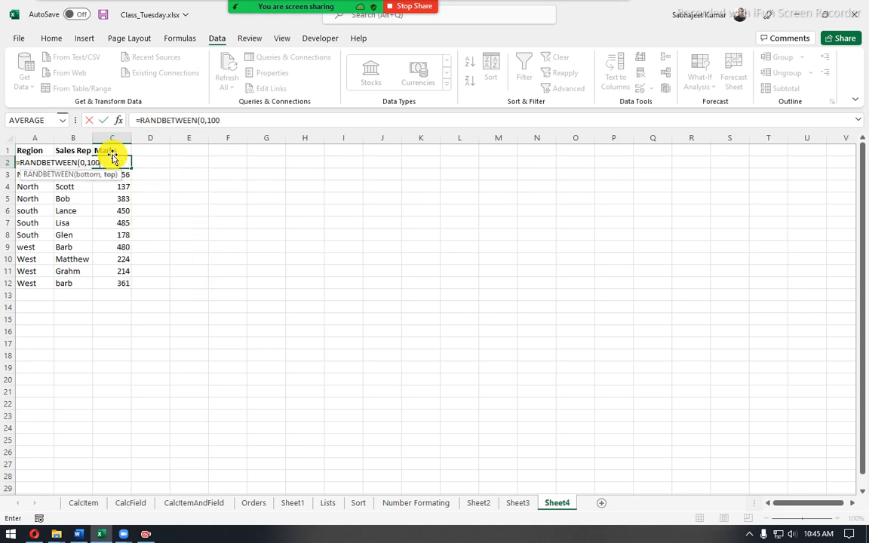
key("Return")
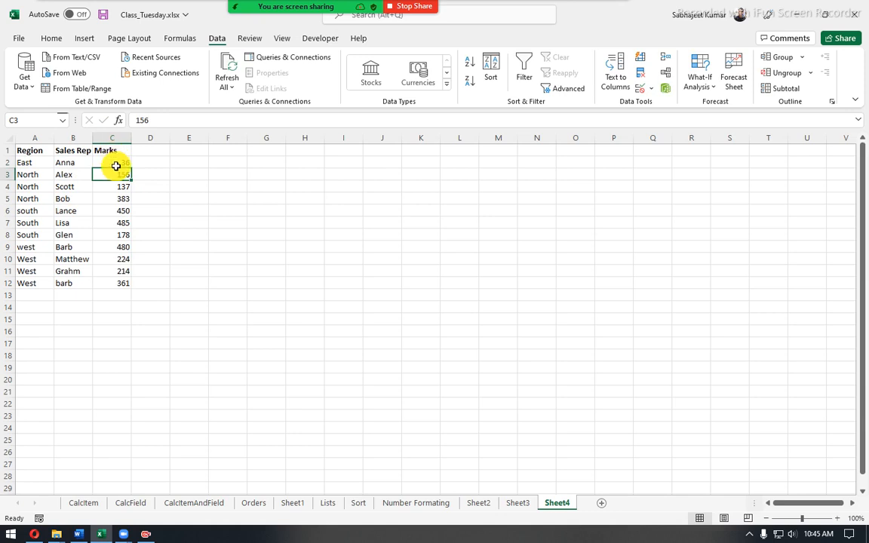
left_click(117, 163)
double_click(131, 167)
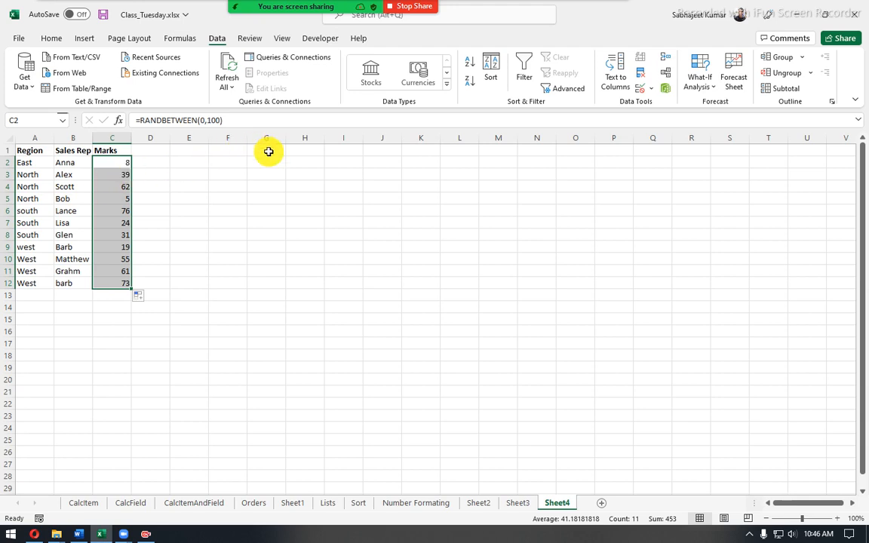
left_click_drag(154, 164, 167, 283)
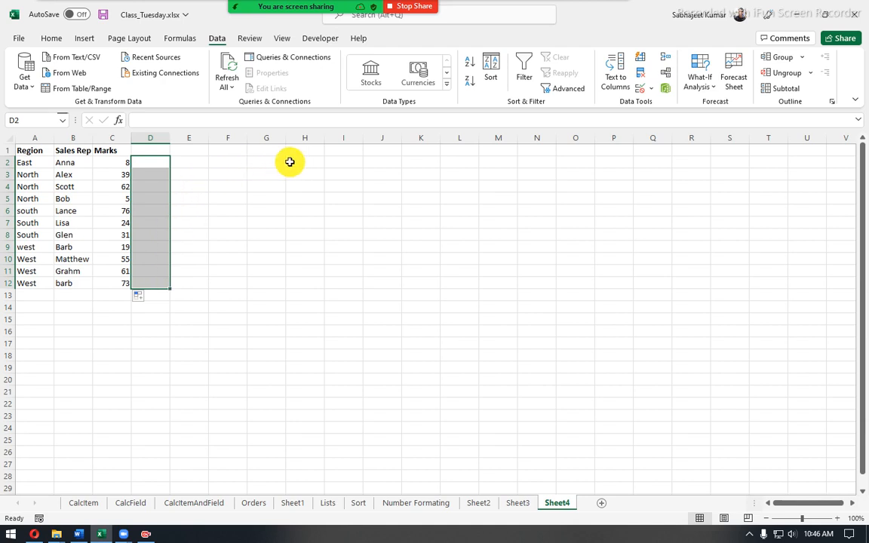
left_click(281, 163)
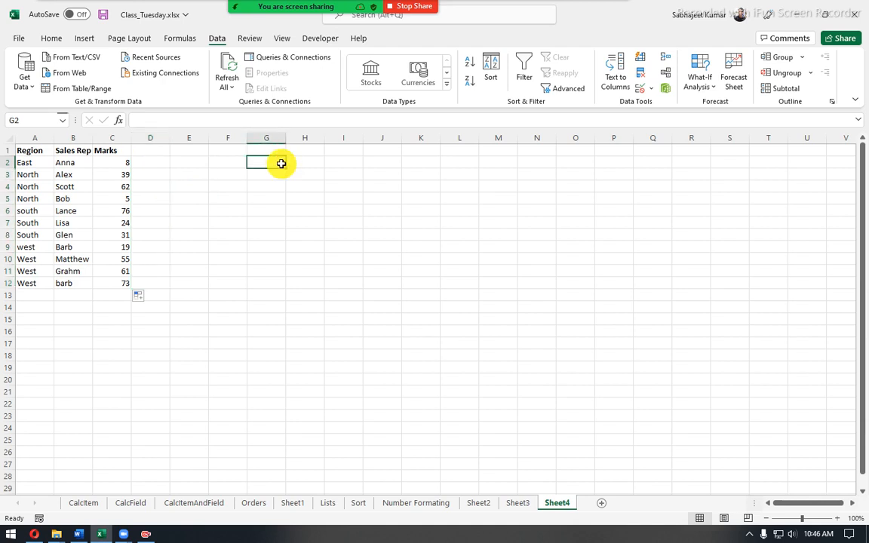
type("33")
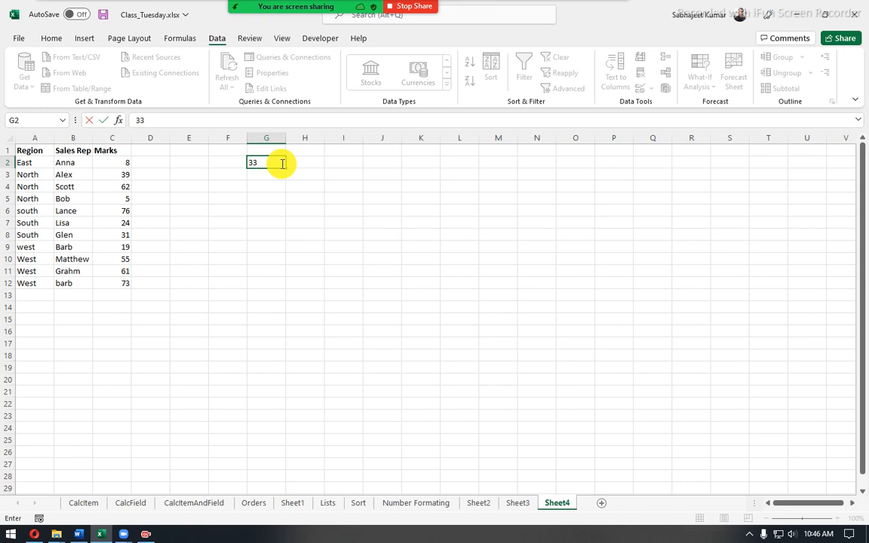
key("Escape")
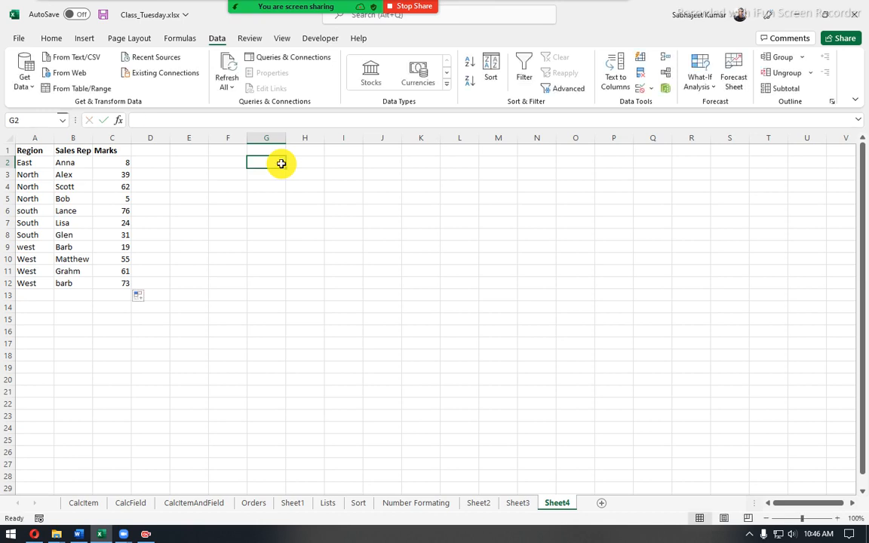
type("34")
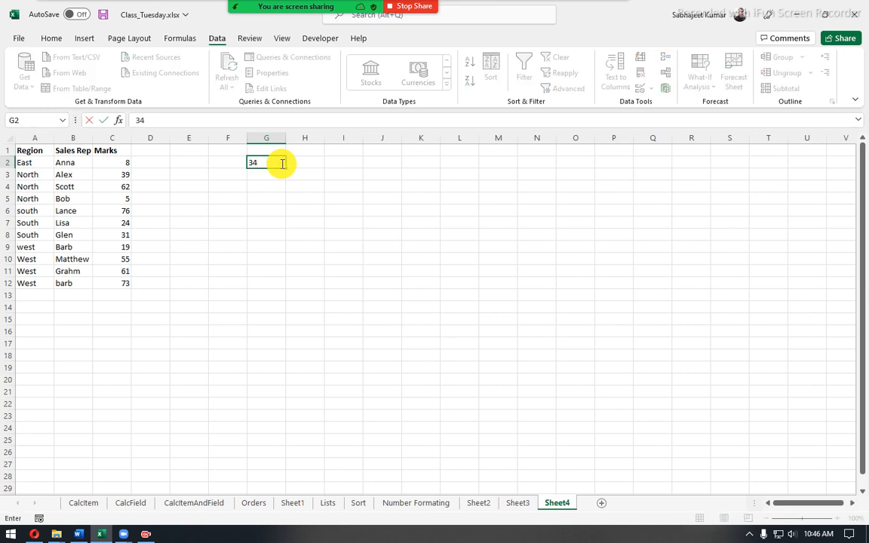
type("<")
key("Return")
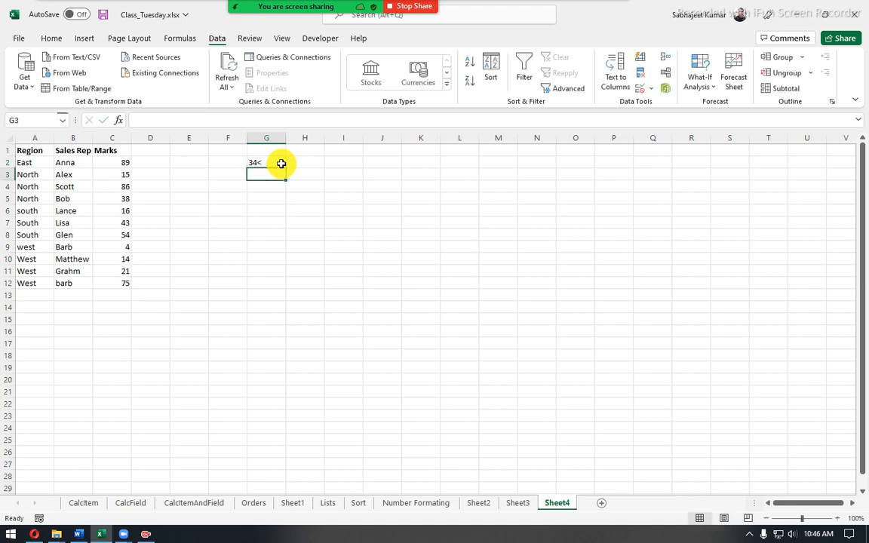
- Note the failing rule beside the table by entering <34 in G2 and fail in H2
left_click(281, 164)
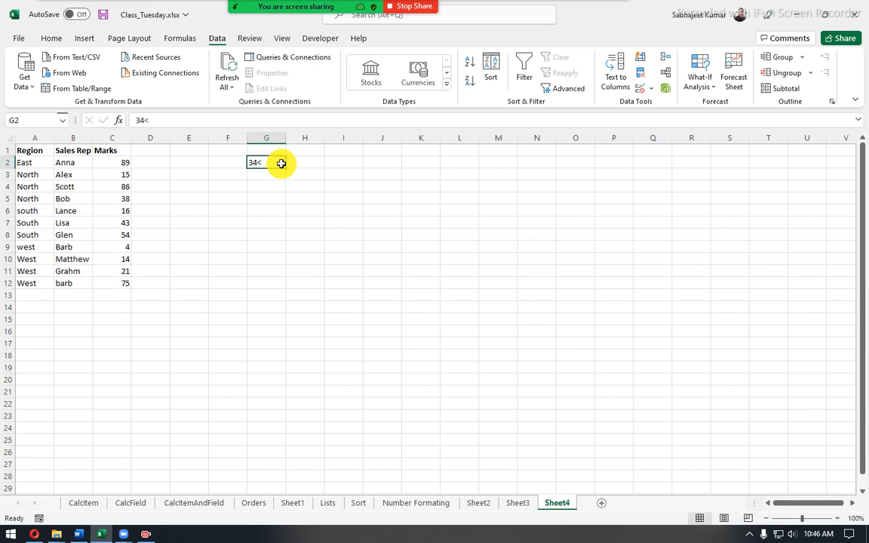
type("<34")
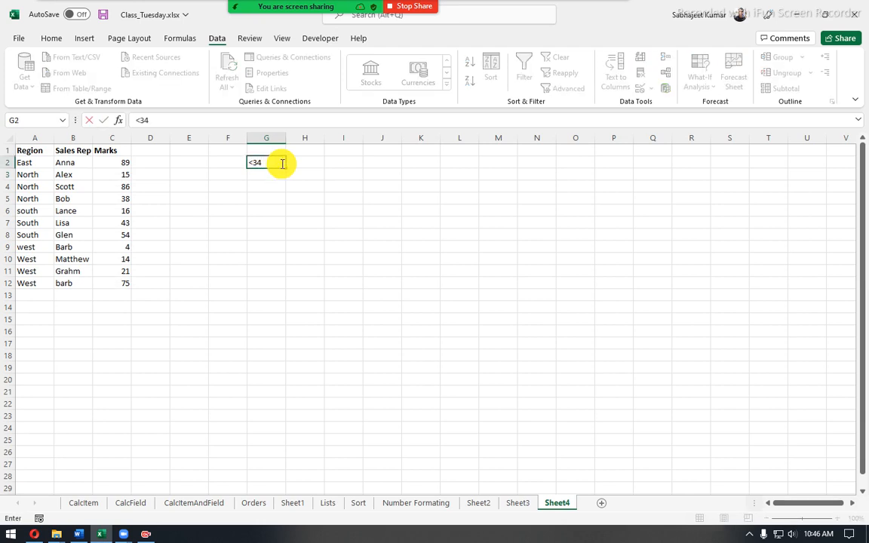
key("Return")
left_click(281, 164)
key("Tab")
type("fail")
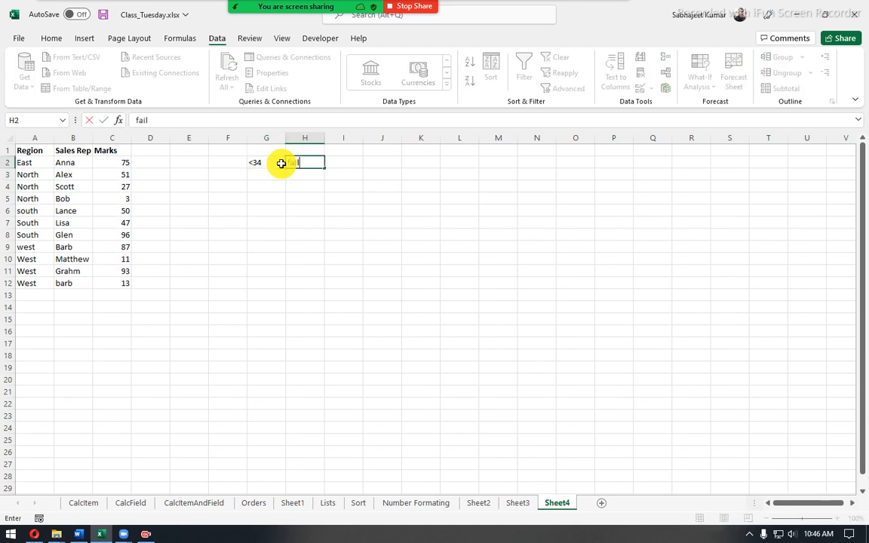
key("Return")
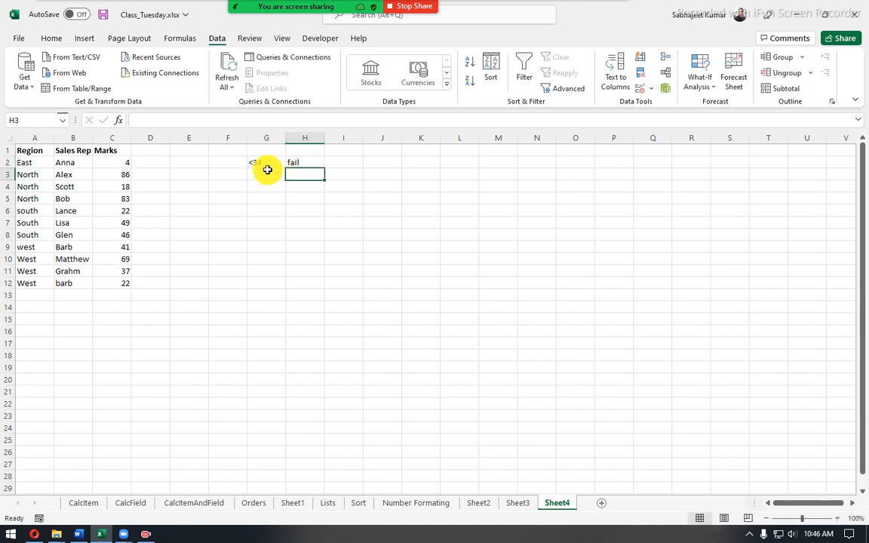
- Enter =IF(C2>34,"Pass","Fail") in D2 to grade the first row's marks
left_click(151, 166)
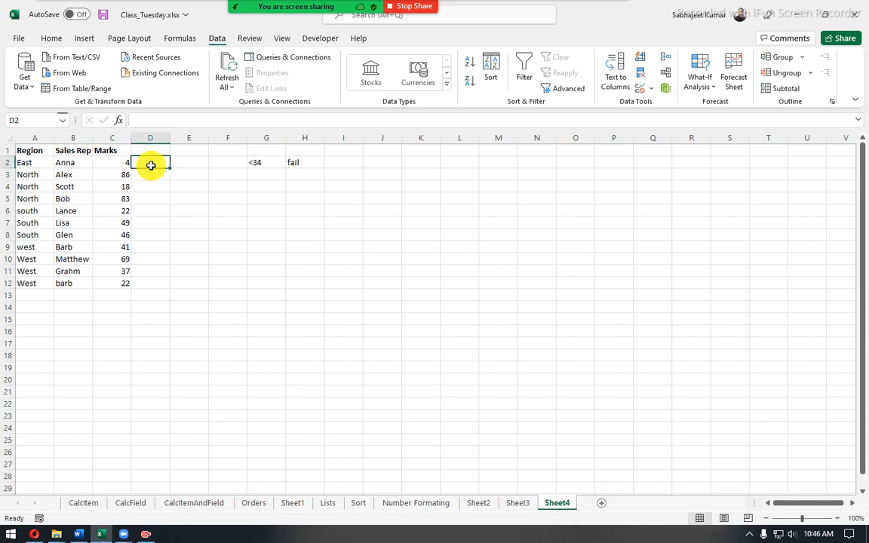
type("=if")
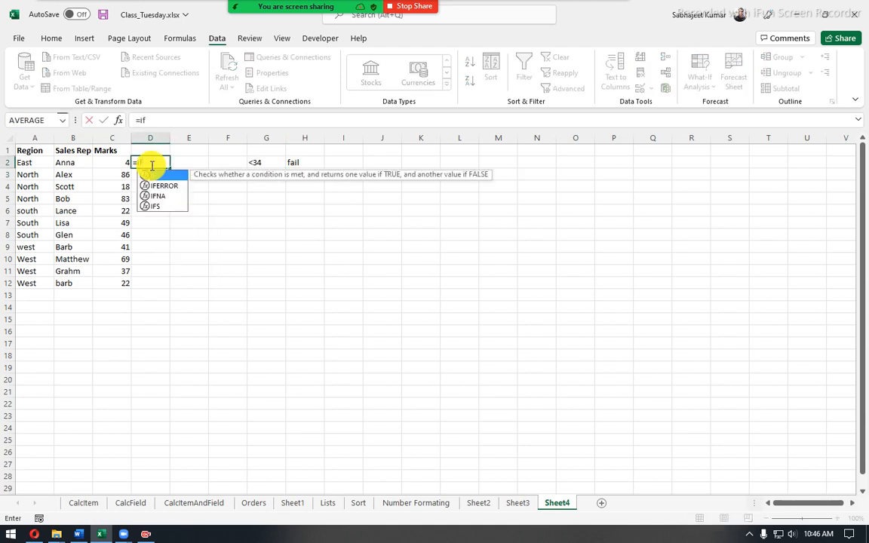
key("Tab")
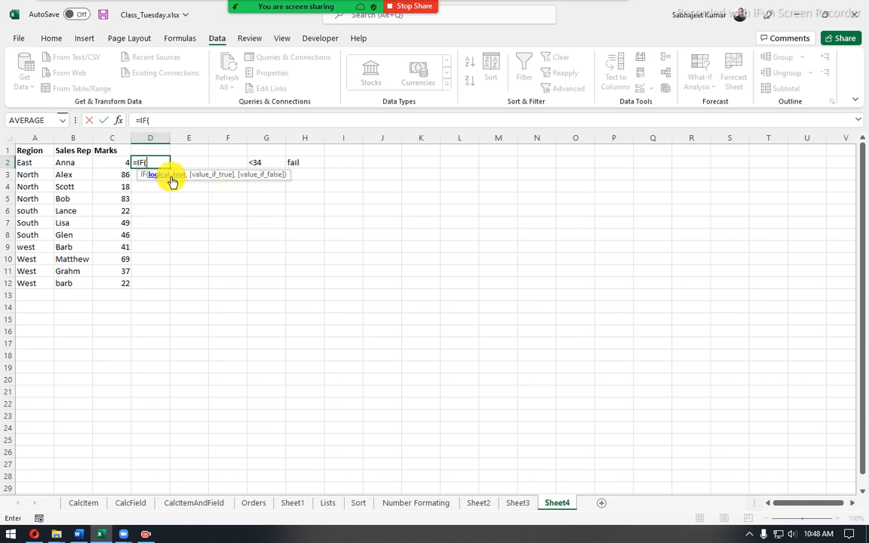
left_click(112, 161)
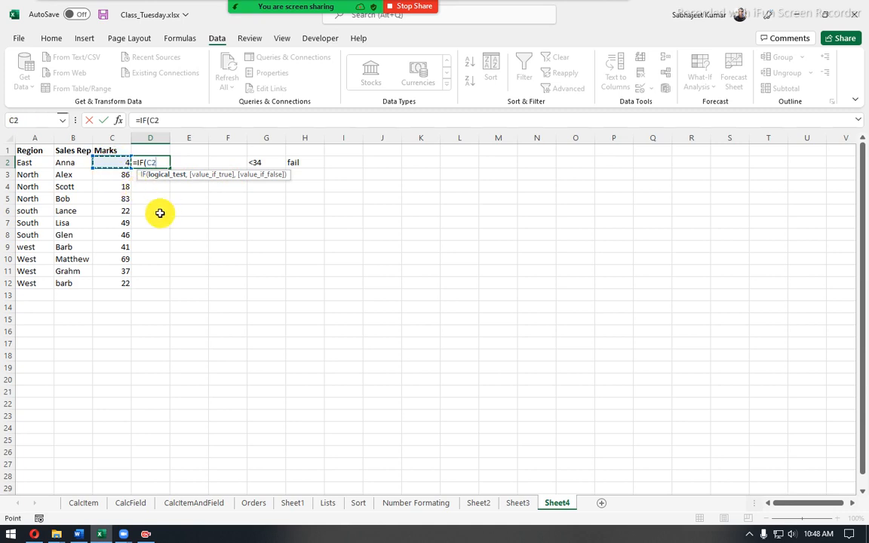
type(">34")
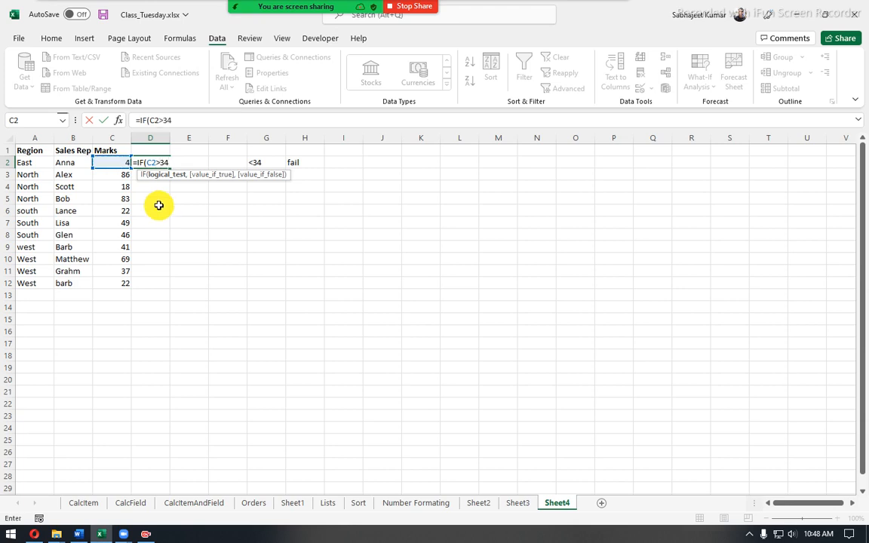
left_click(159, 160)
type(",\"Pas")
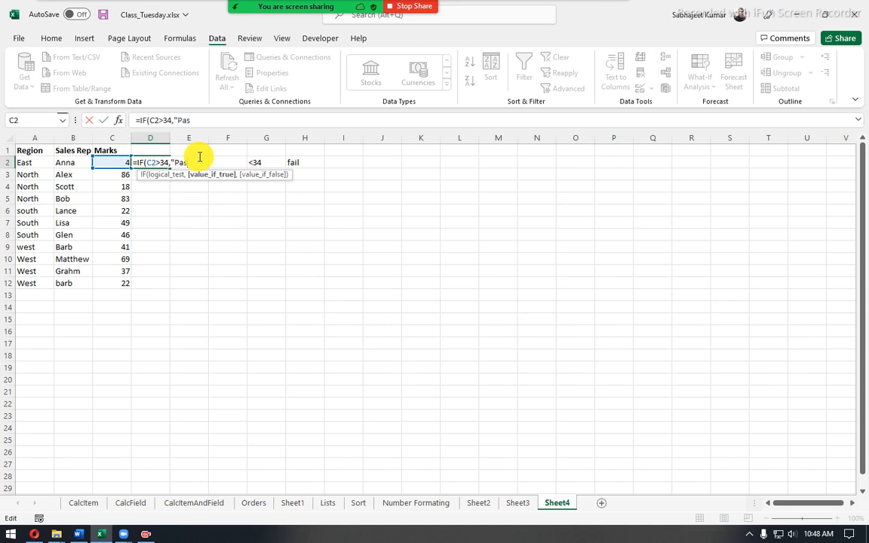
type("s\",")
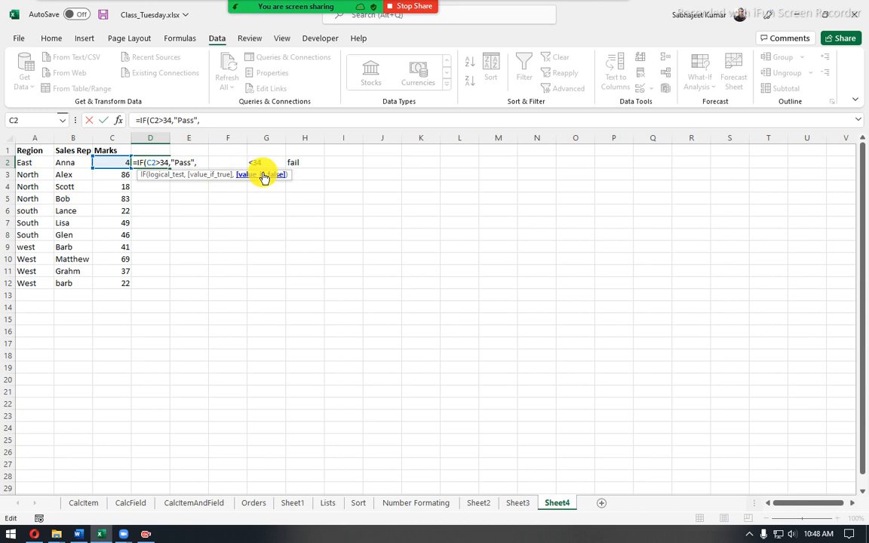
type("\"Fail\"")
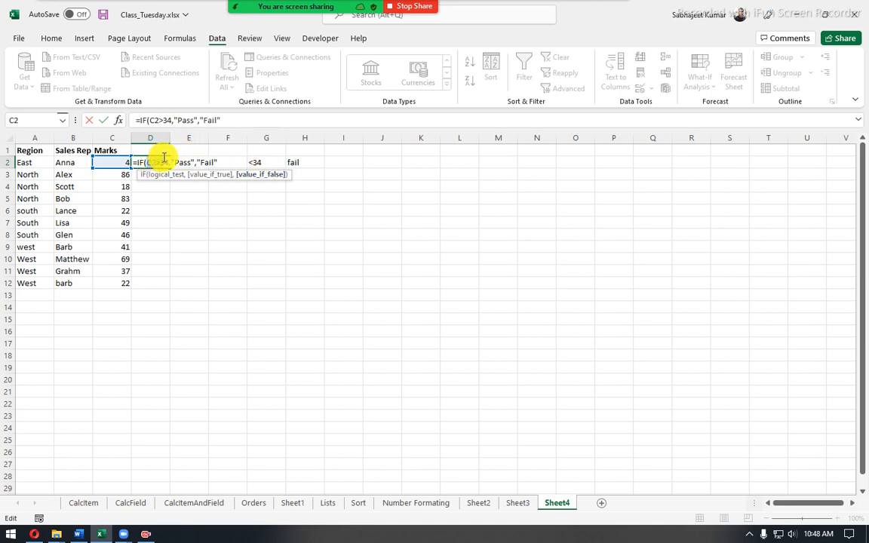
left_click_drag(145, 162, 171, 163)
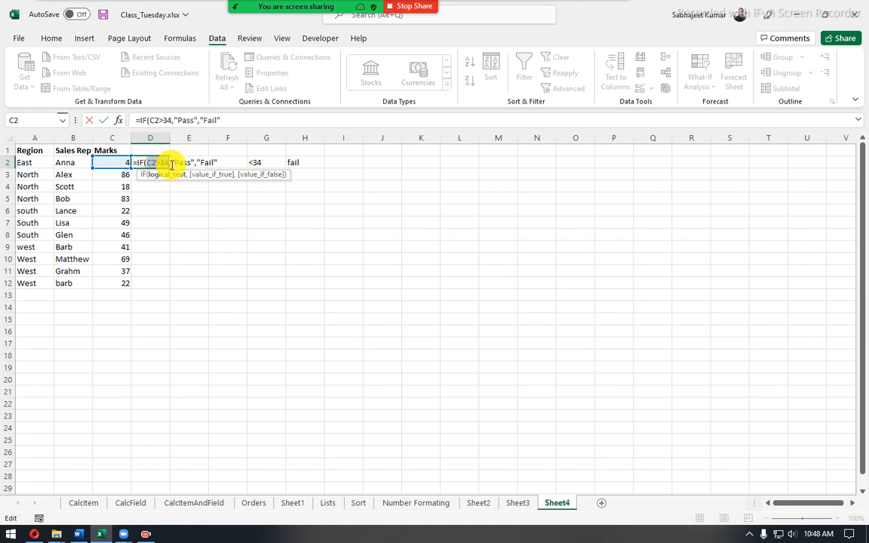
left_click_drag(194, 164, 167, 165)
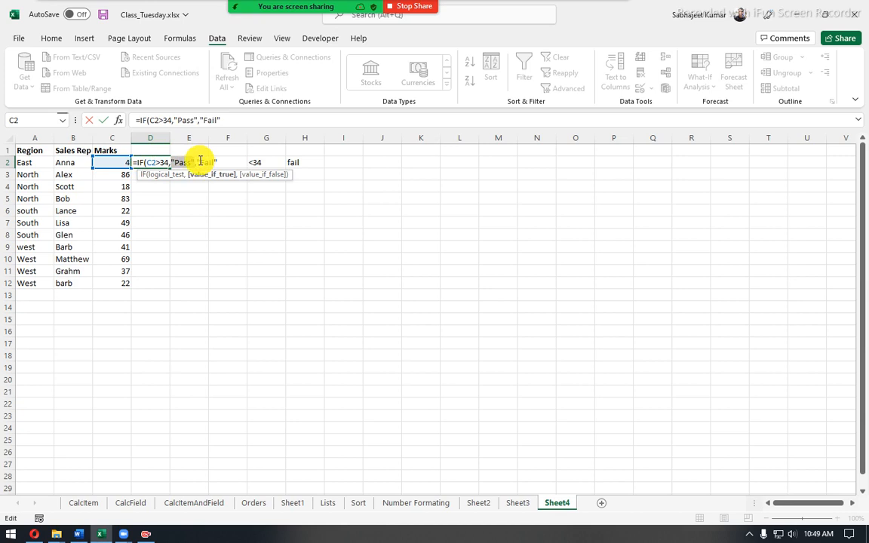
left_click_drag(214, 163, 198, 164)
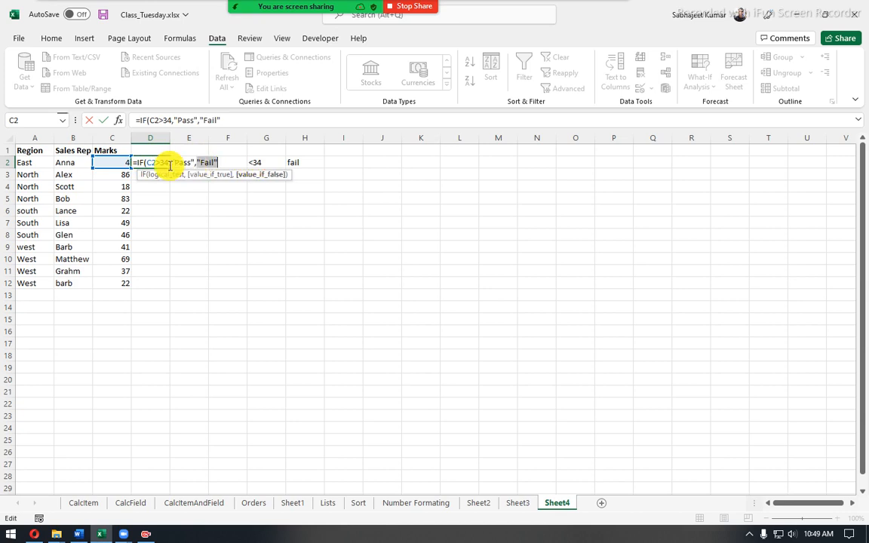
left_click_drag(172, 164, 196, 163)
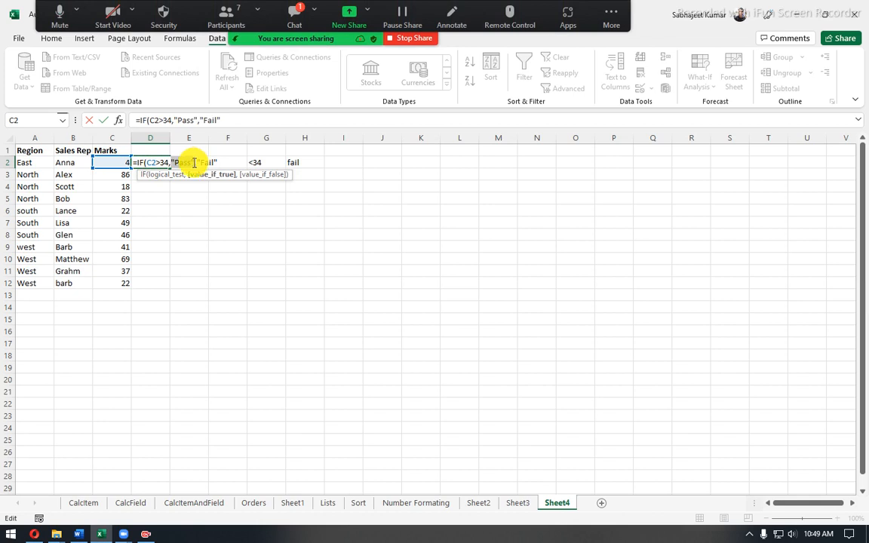
key("Return")
left_click(151, 162)
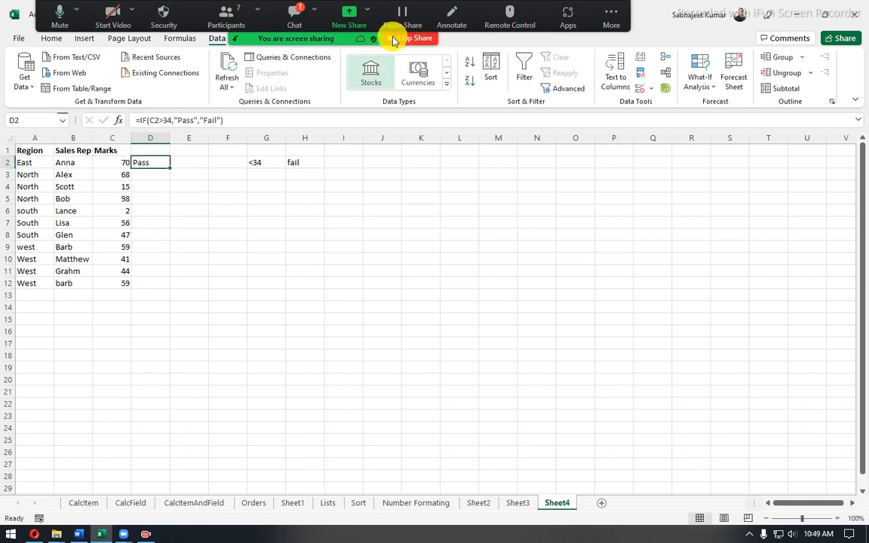
- Switch to the Zoom meeting chat to read the attendee's question, and minimize the chat window
left_click(290, 11)
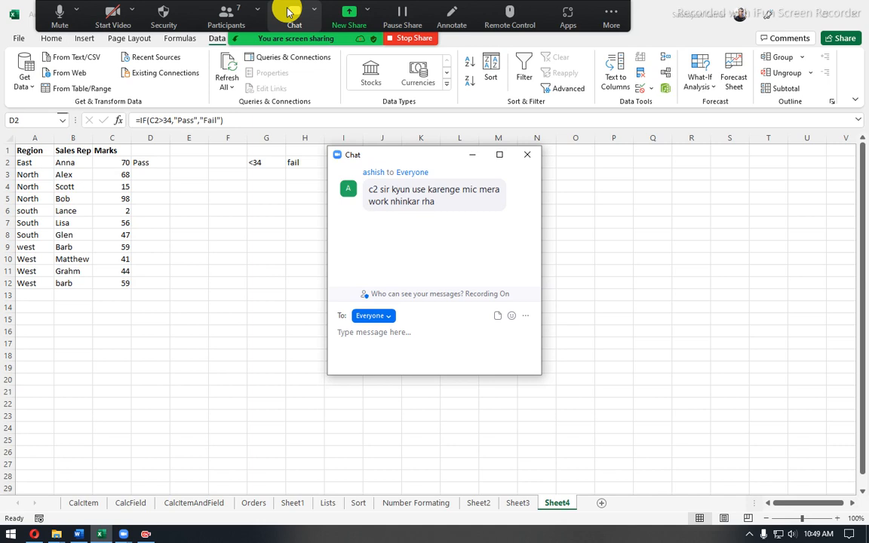
left_click(143, 168)
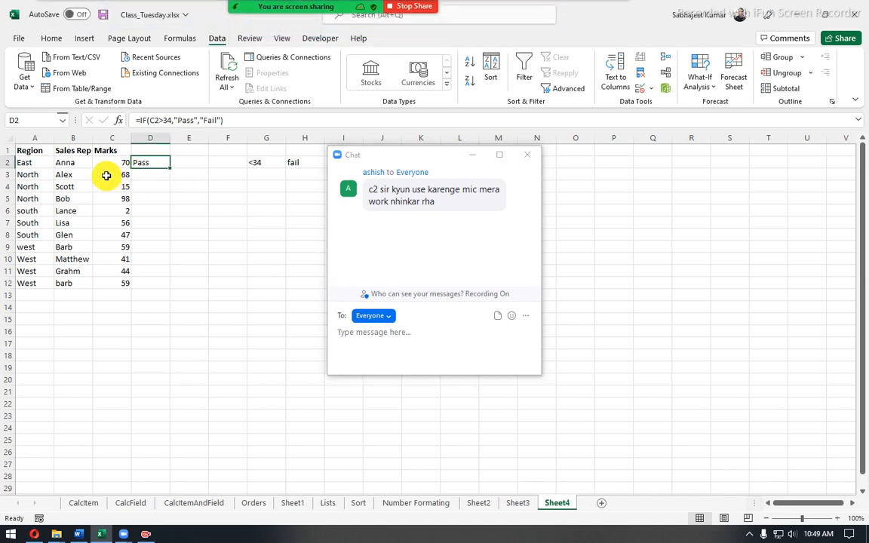
left_click(471, 156)
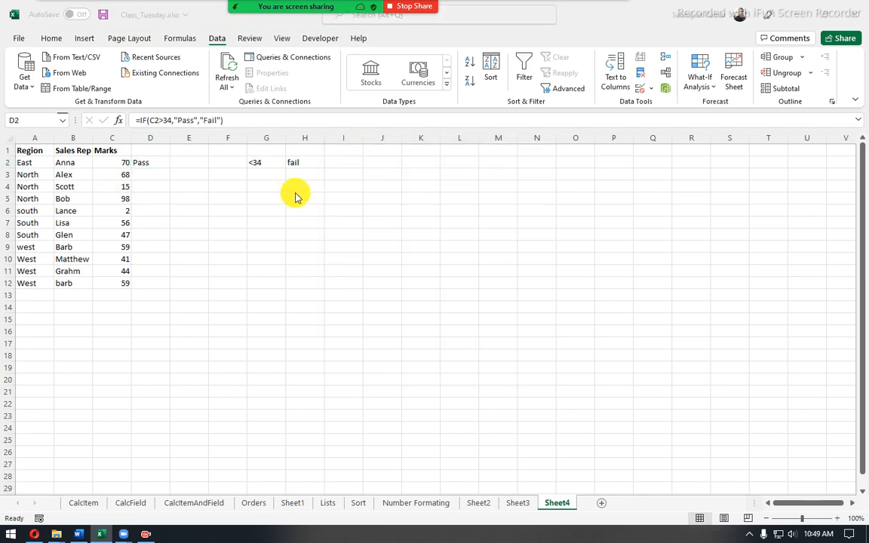
- Examine how the IF formula in D2 relates to the first record and the marks in column C
left_click(145, 166)
left_click(121, 163)
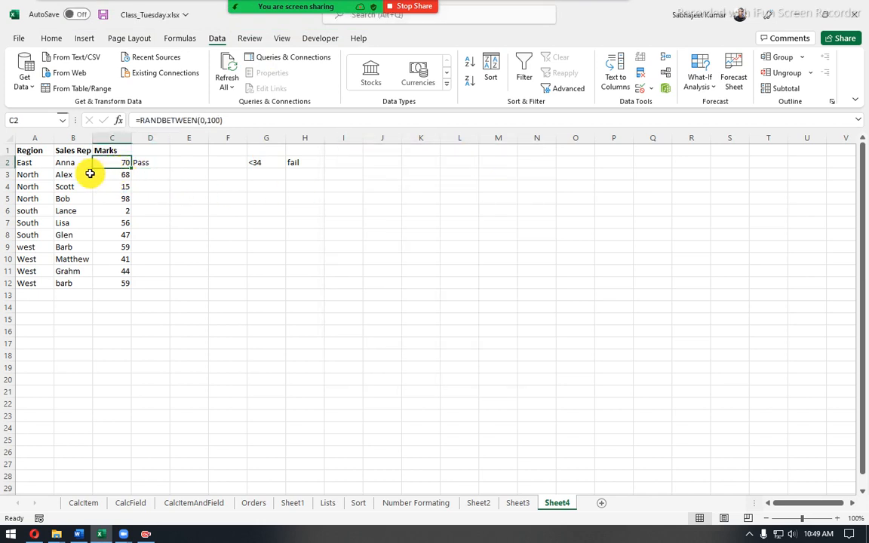
left_click_drag(27, 163, 89, 168)
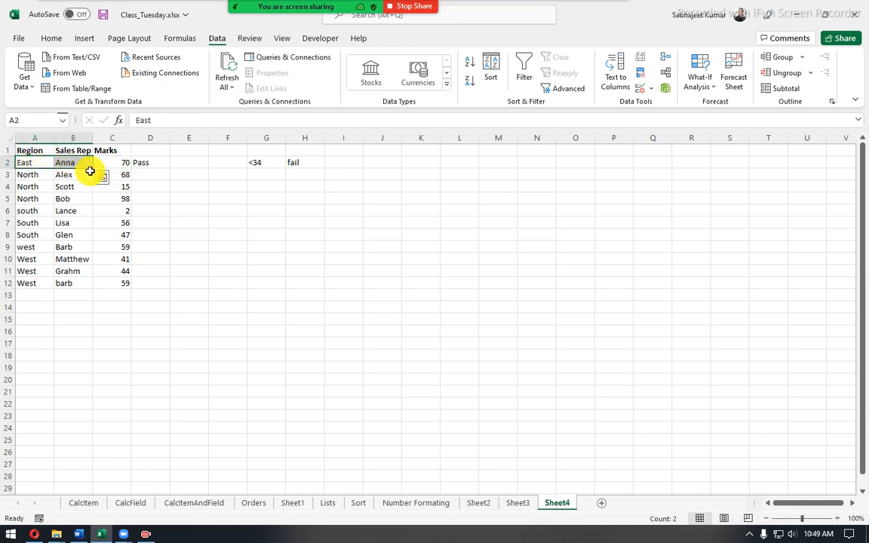
left_click(113, 166)
left_click(151, 160)
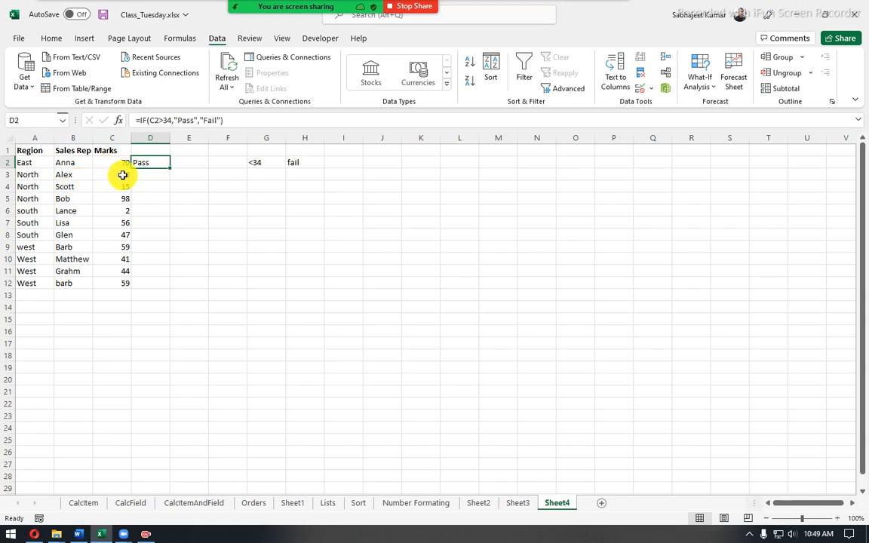
left_click(122, 174)
left_click(101, 186)
left_click(106, 203)
left_click(104, 164)
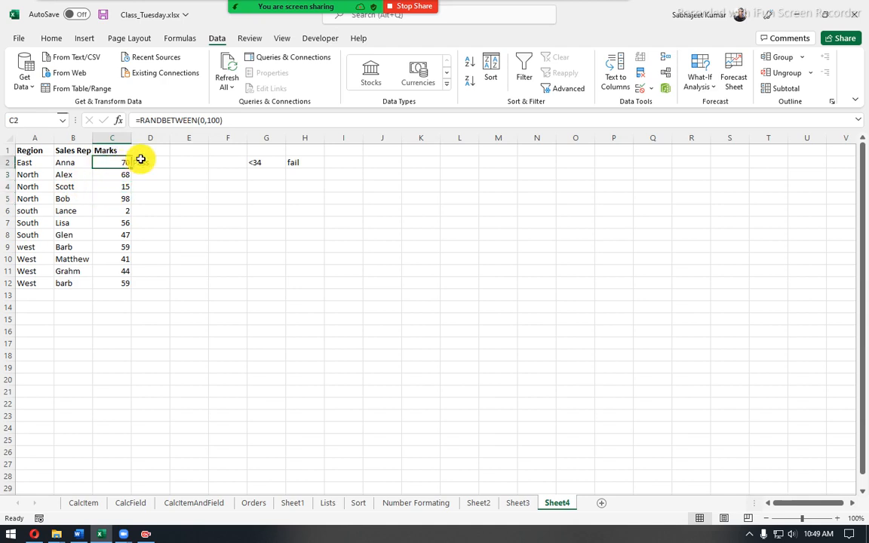
- Replace the RANDBETWEEN formulas in C2:C12 with their static values, and return to D2
left_click_drag(120, 163, 127, 286)
key("ctrl+c")
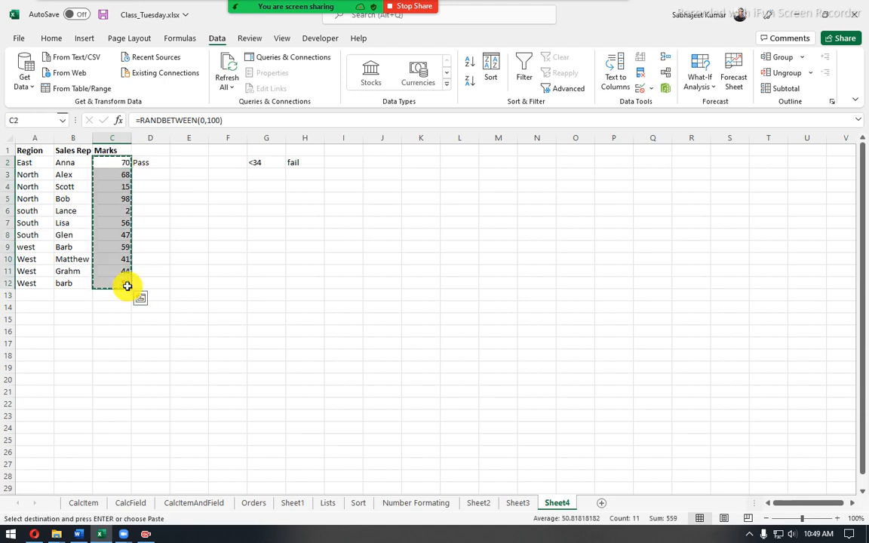
key("ctrl+alt+v")
key("v")
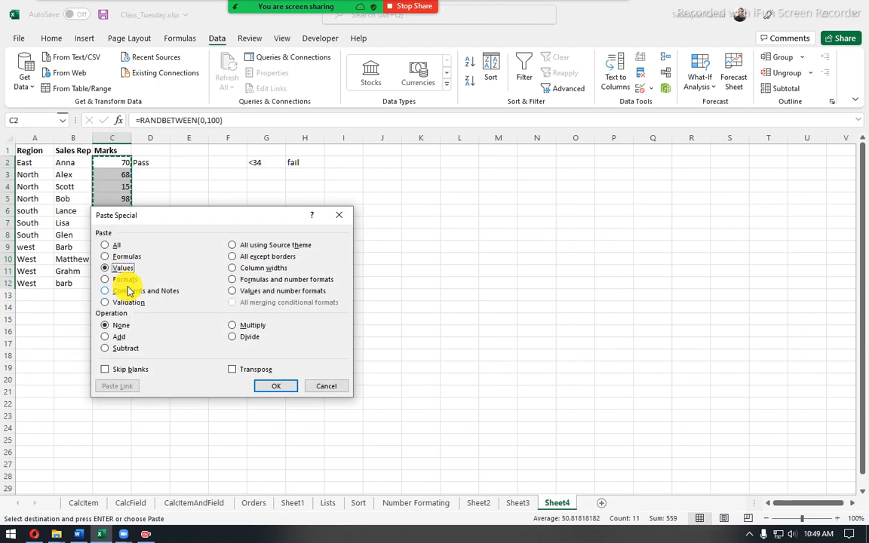
key("Return")
left_click(140, 191)
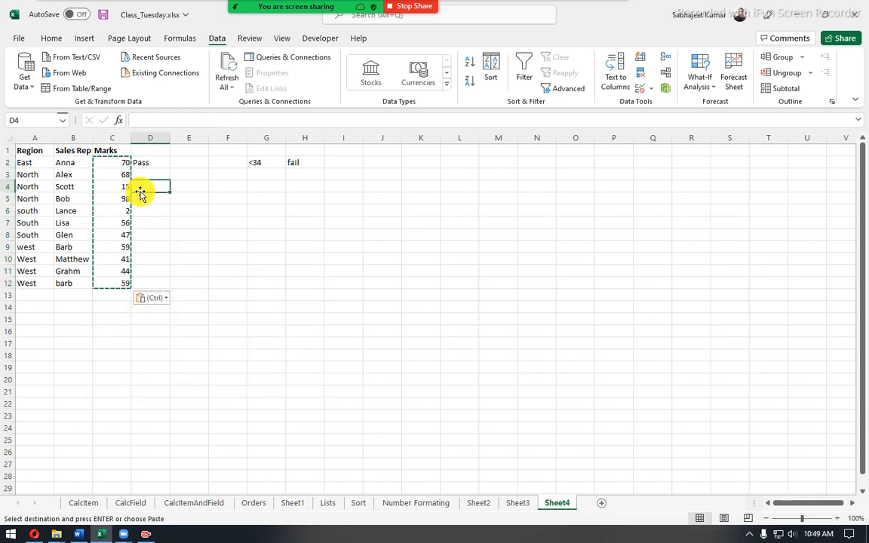
key("Escape")
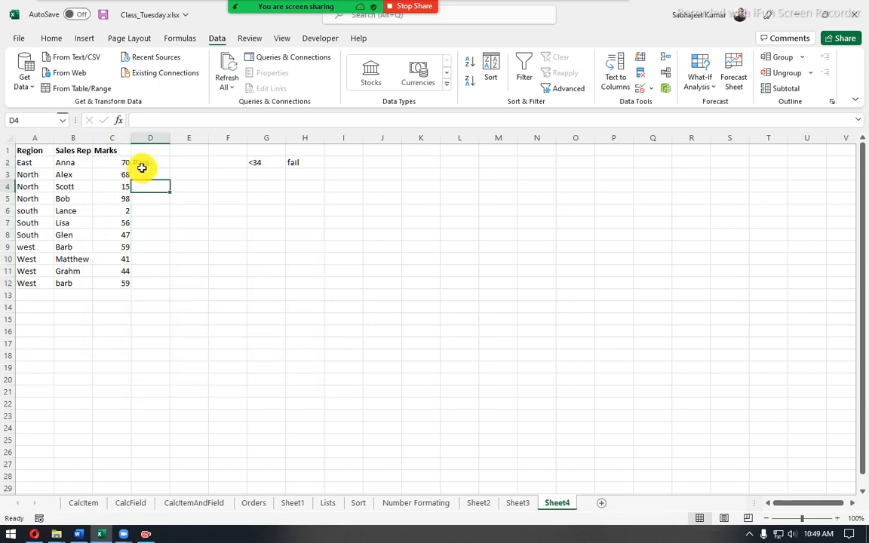
left_click(141, 163)
- Send the reply "ok?" to everyone in the Zoom meeting chat
mouse_move(332, 6)
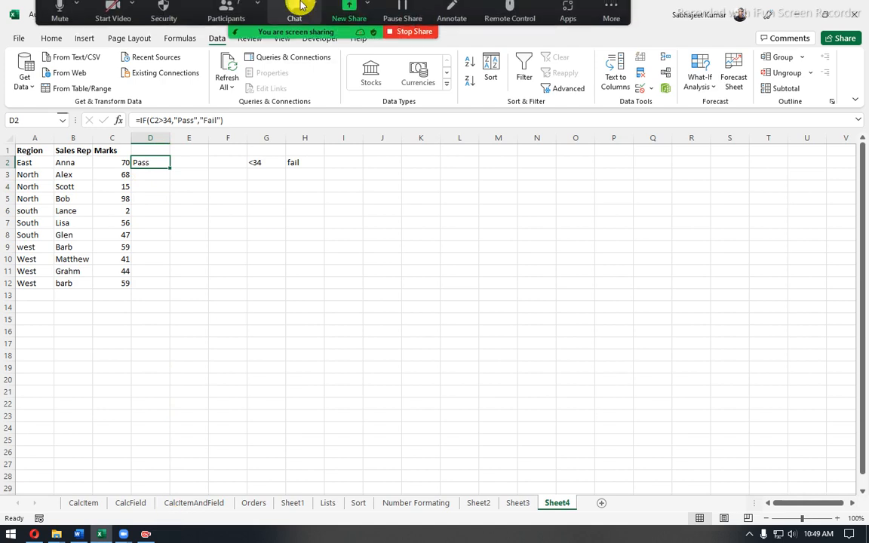
left_click(295, 13)
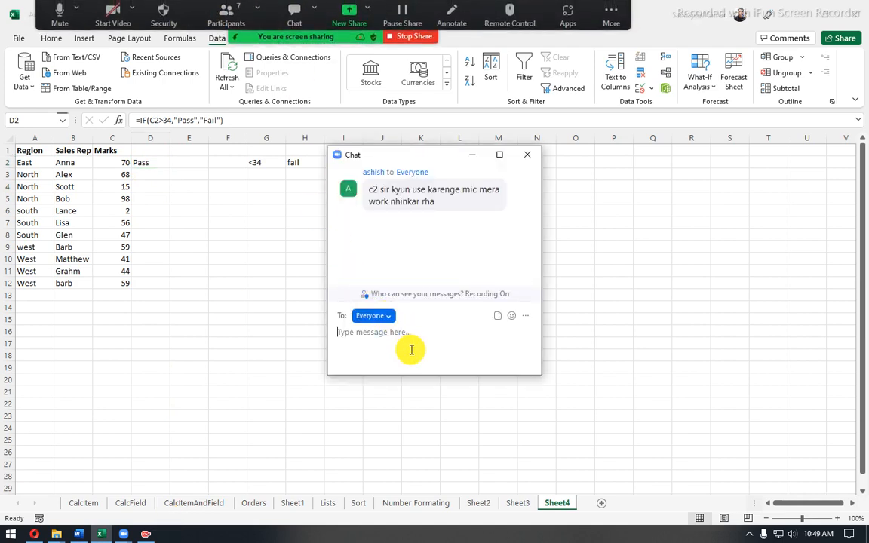
type("ok")
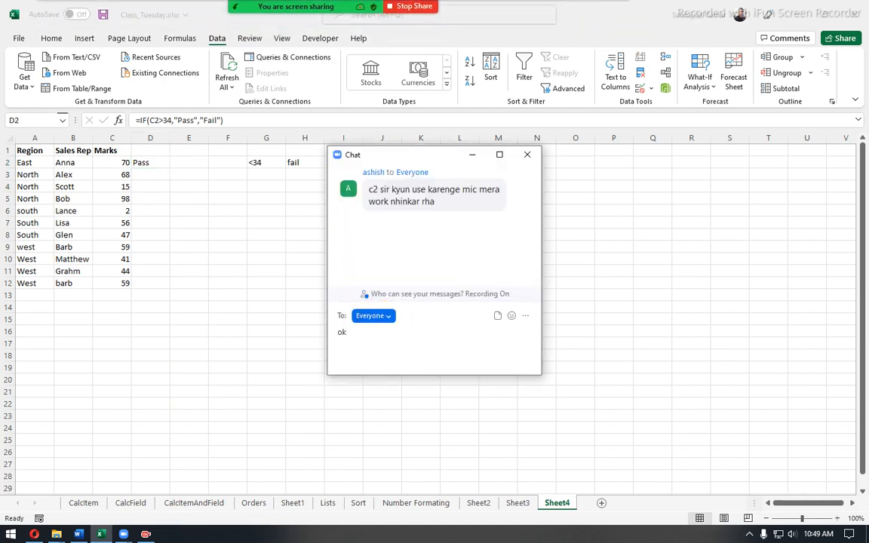
key("Return")
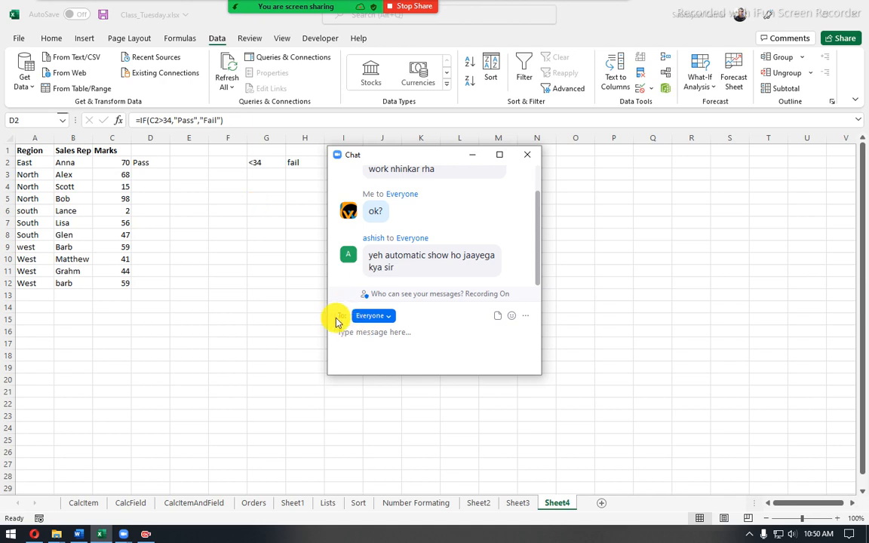
- Move the Zoom chat window away from the middle of the worksheet, and select cell D2
left_click(148, 166)
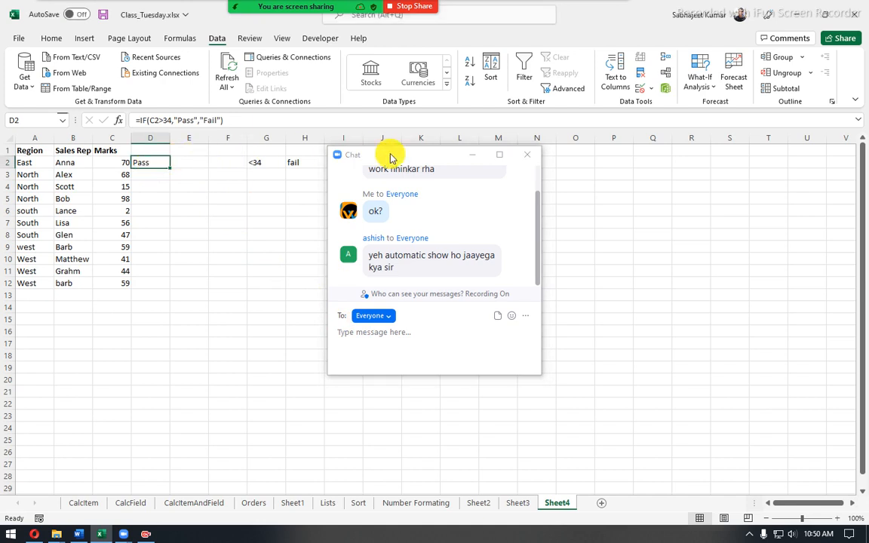
left_click_drag(410, 155, 592, 157)
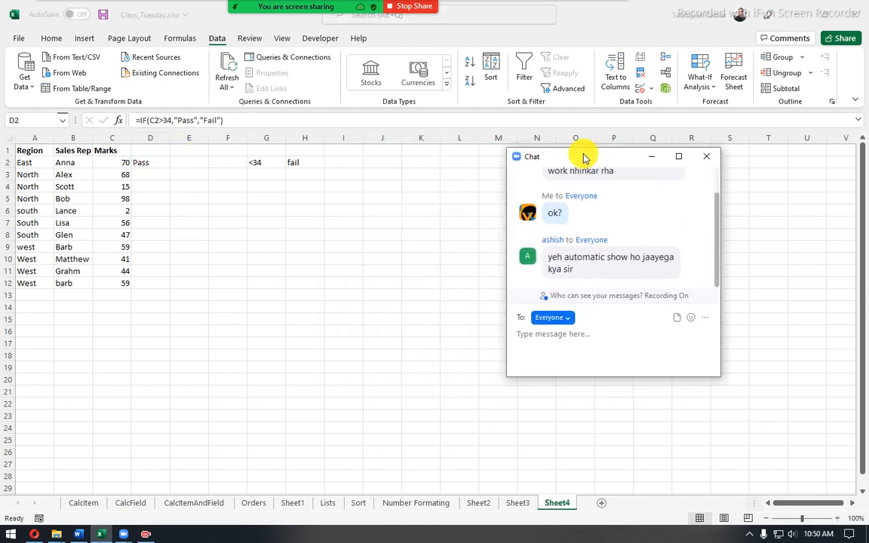
left_click(143, 167)
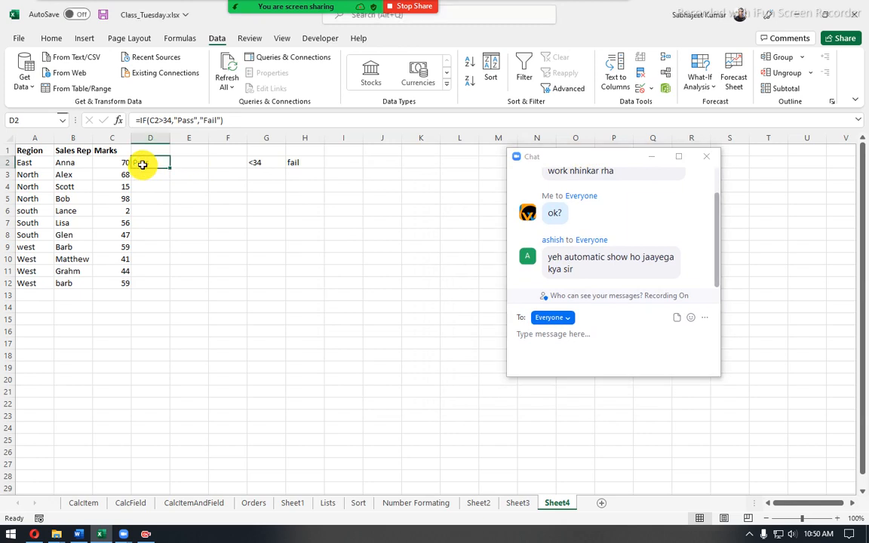
- Examine the logical test, value-if-true and value-if-false arguments of the IF formula in D2
left_click(142, 120)
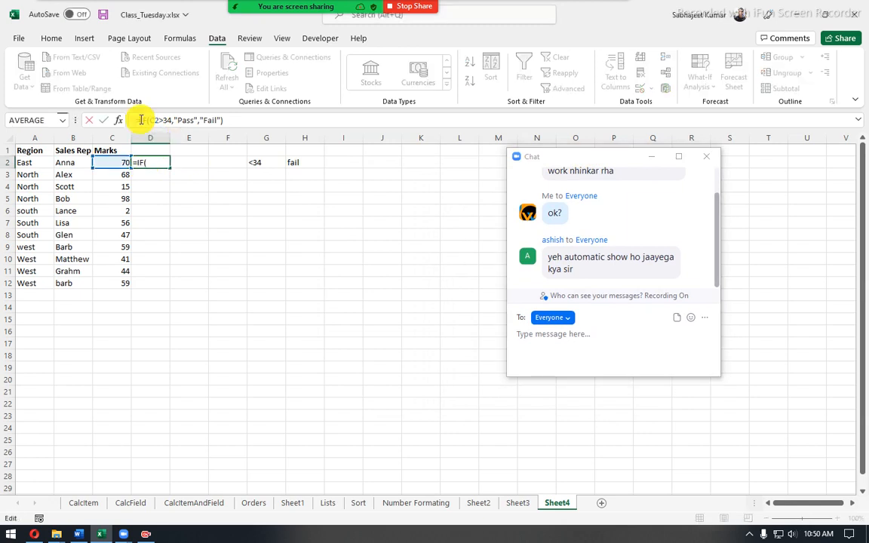
left_click_drag(138, 120, 266, 128)
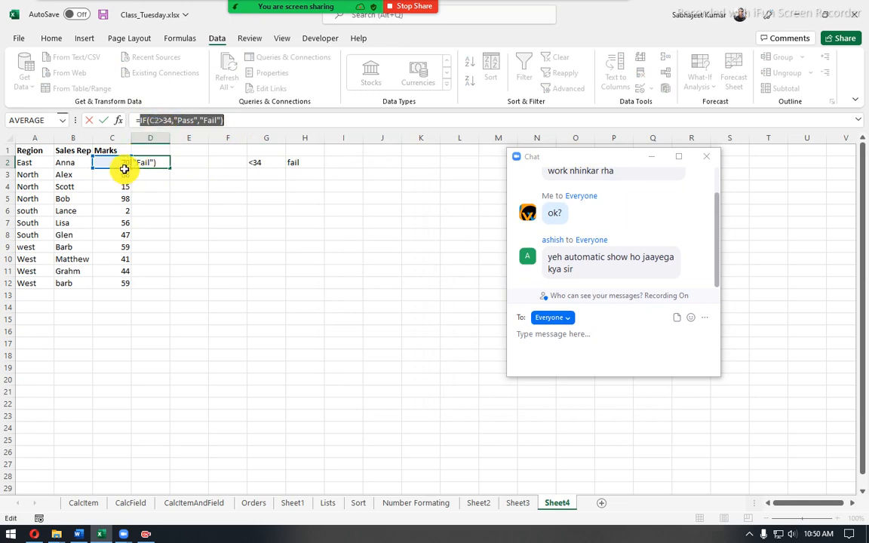
left_click(148, 121)
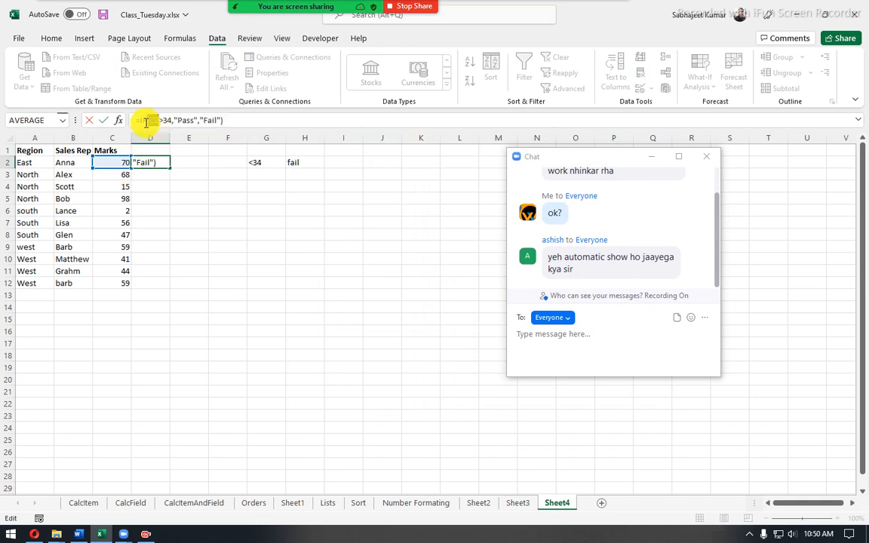
left_click_drag(147, 121, 168, 122)
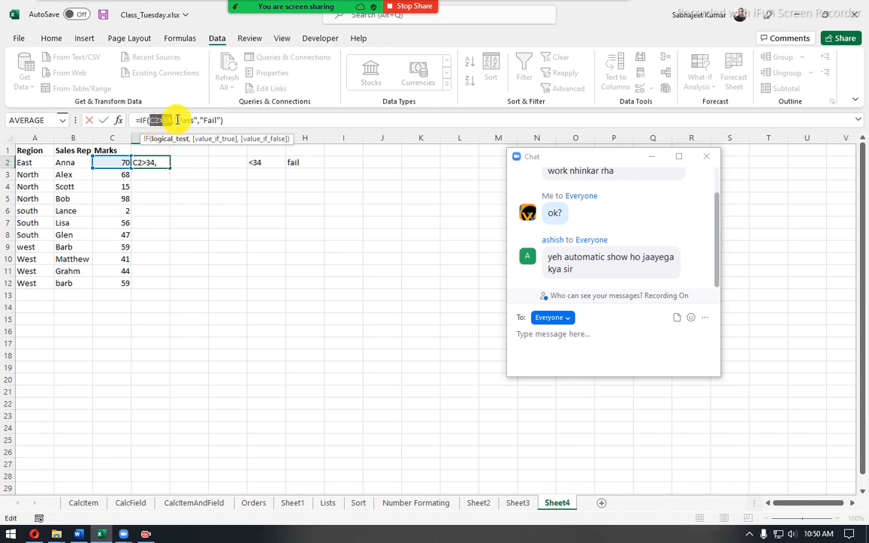
double_click(187, 121)
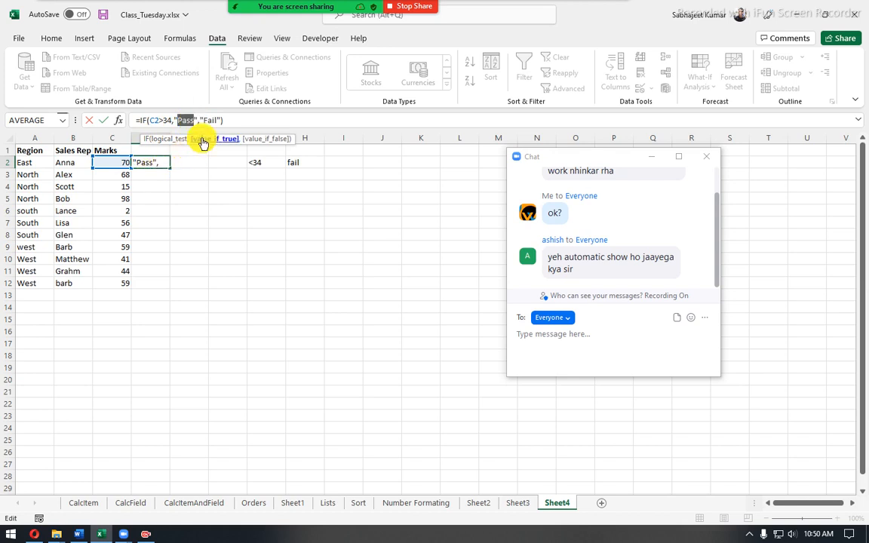
left_click_drag(200, 120, 223, 119)
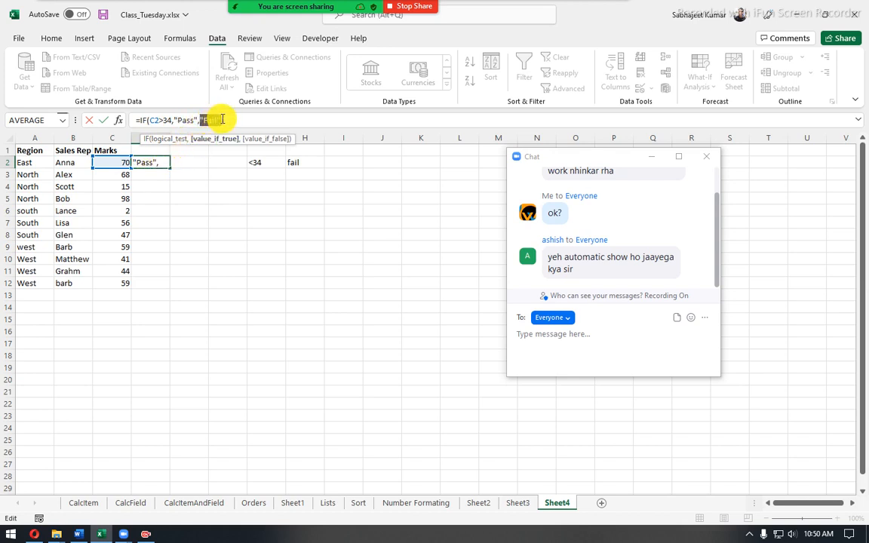
left_click_drag(139, 120, 249, 120)
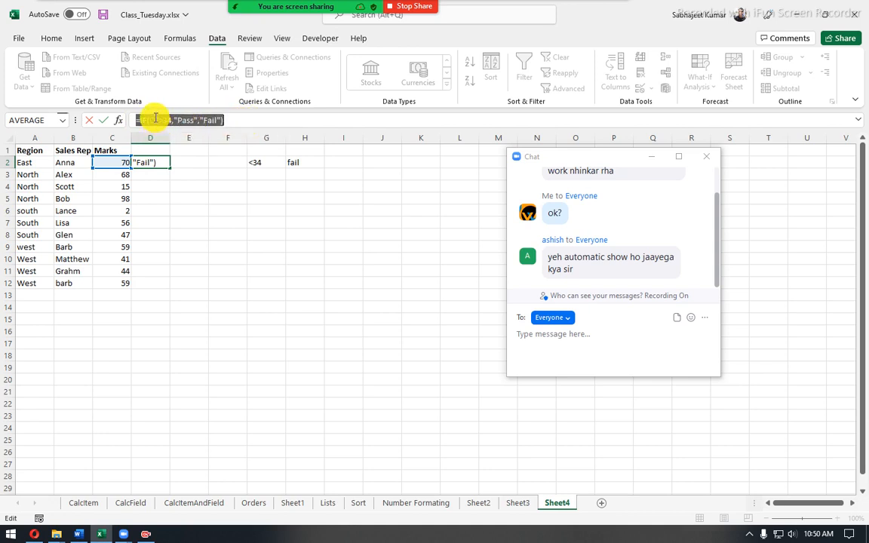
left_click_drag(150, 119, 168, 117)
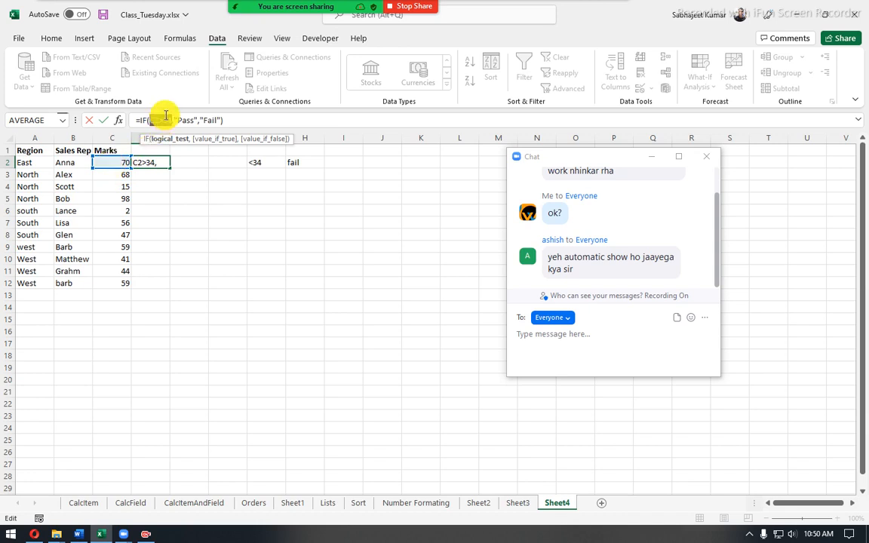
left_click_drag(150, 121, 219, 121)
key("ctrl+Return")
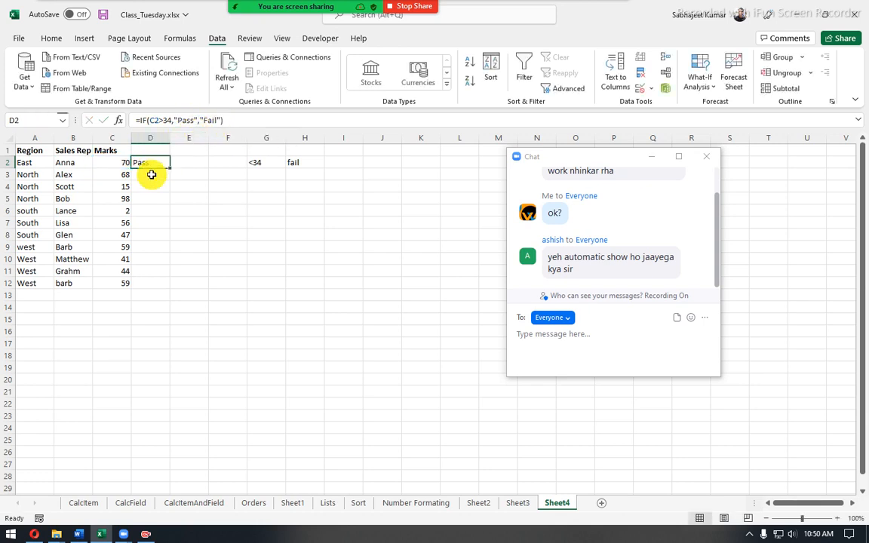
- Set the first record's mark in C2 to 25
left_click(118, 163)
type("25")
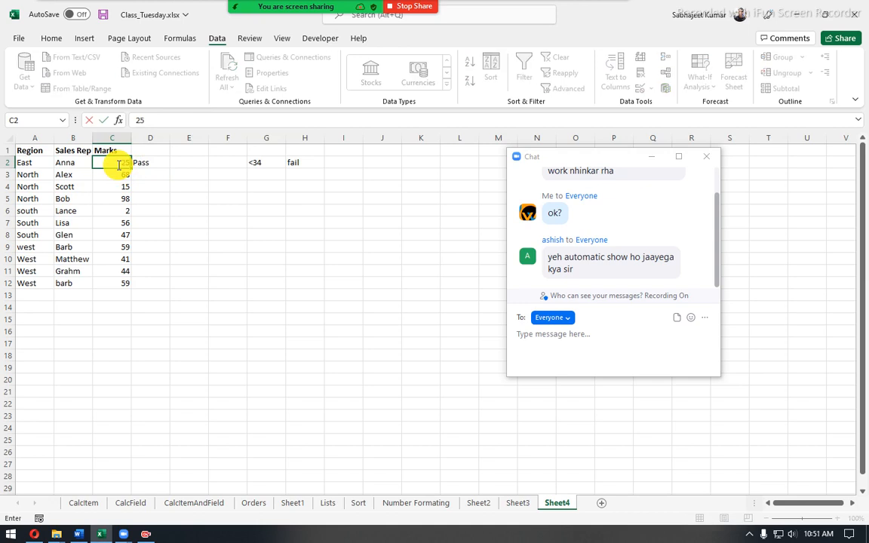
key("Return")
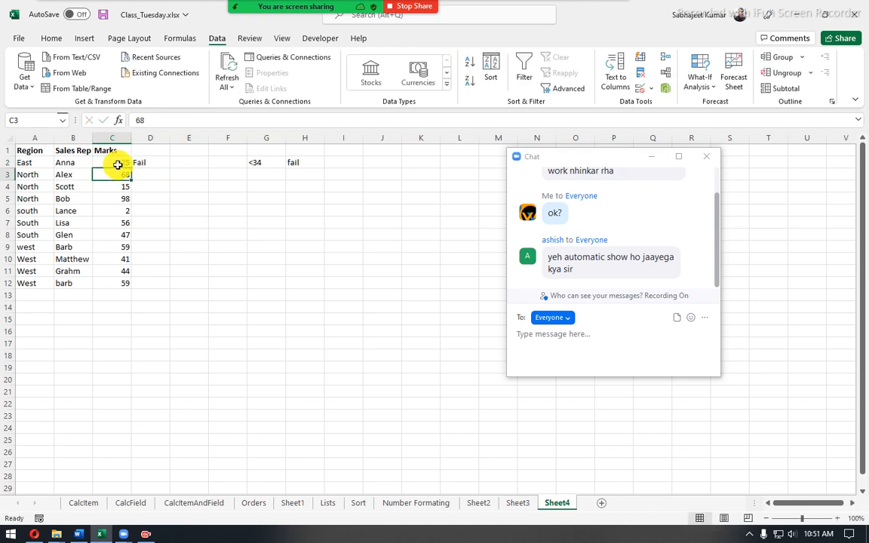
- Review how the condition C2>34 in D2's formula leads to the "Fail" argument for the new mark
left_click(140, 163)
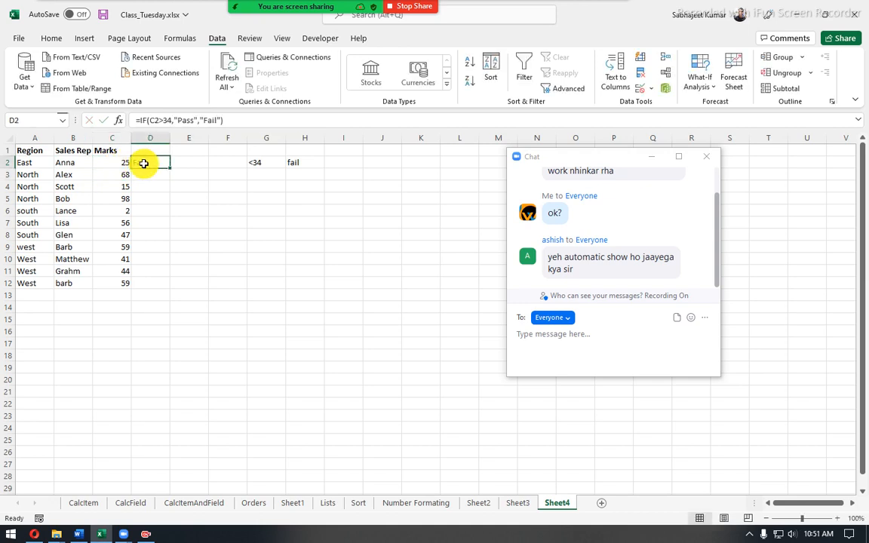
left_click(150, 121)
double_click(152, 121)
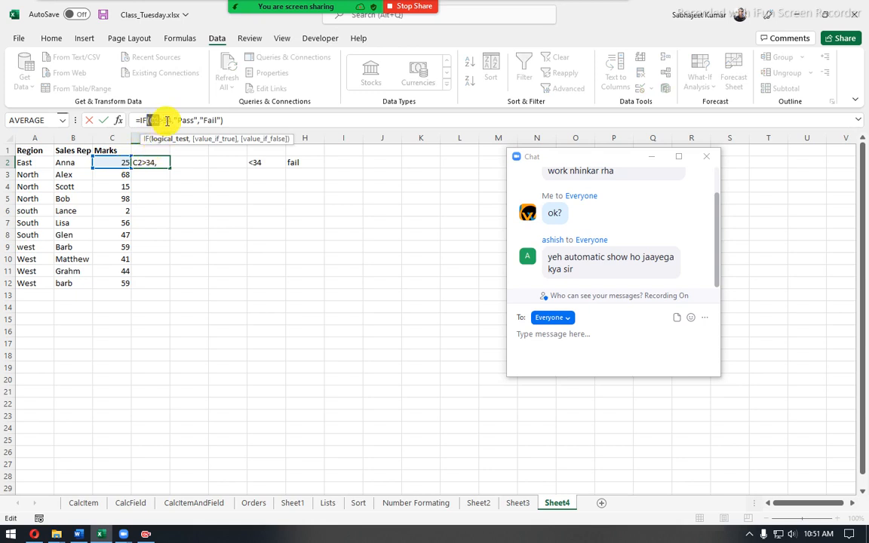
left_click_drag(172, 121, 150, 126)
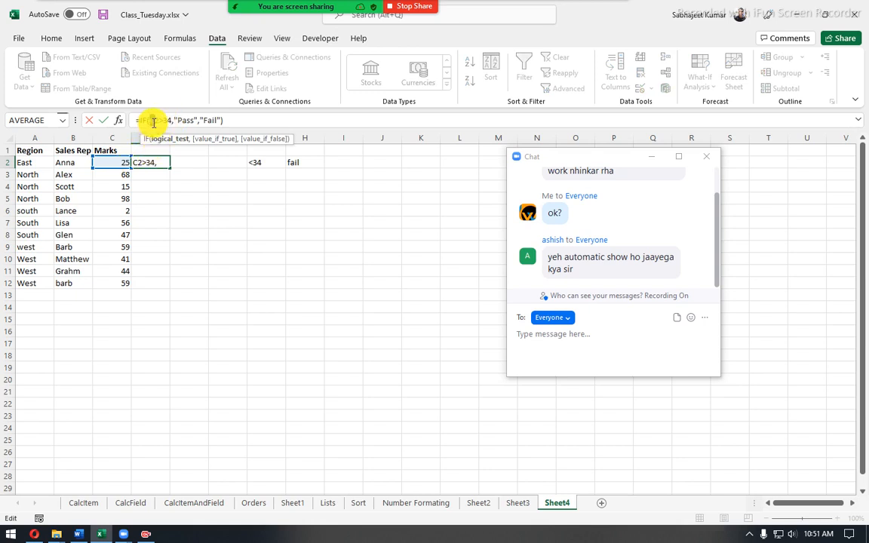
double_click(153, 120)
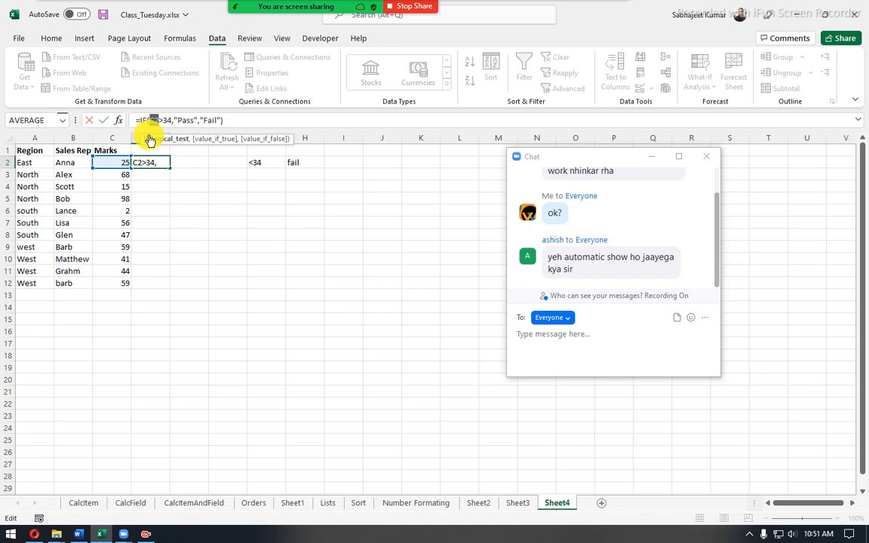
left_click_drag(150, 120, 220, 121)
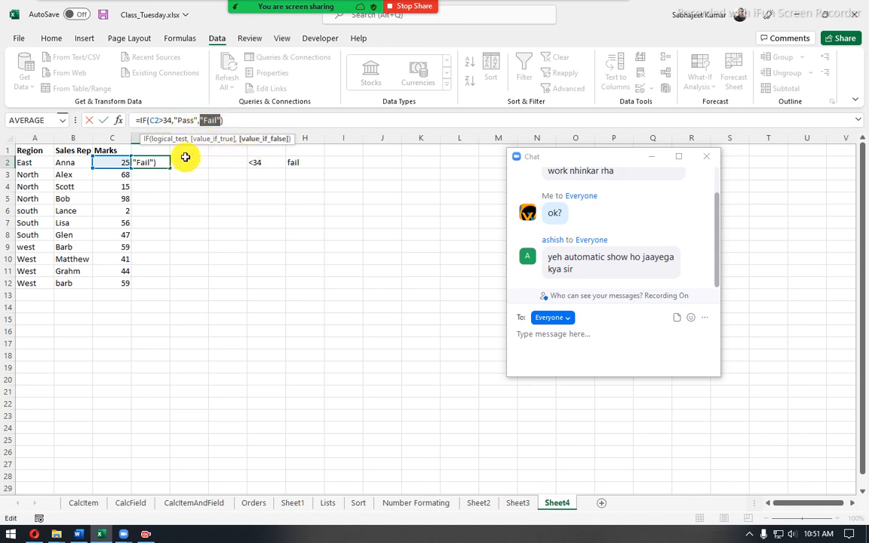
key("Return")
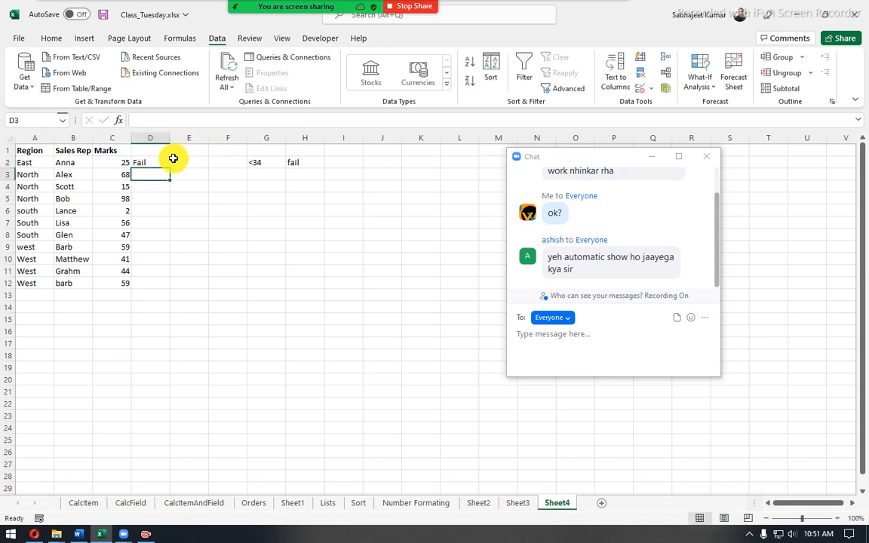
- Check the C2 reference in D2's IF formula, and fill the formula down through D12
left_click(143, 162)
mouse_move(149, 121)
left_mouse_down()
mouse_move(173, 120)
mouse_move(159, 120)
left_mouse_up()
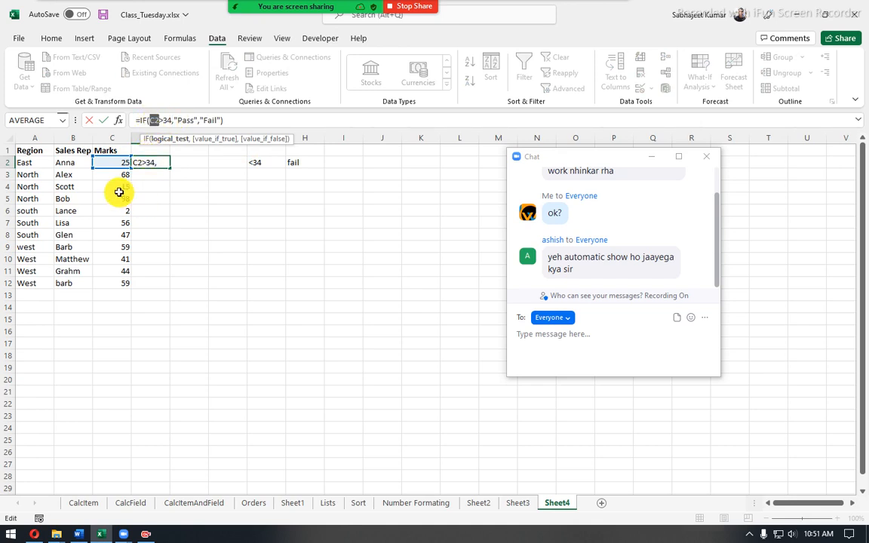
key("Escape")
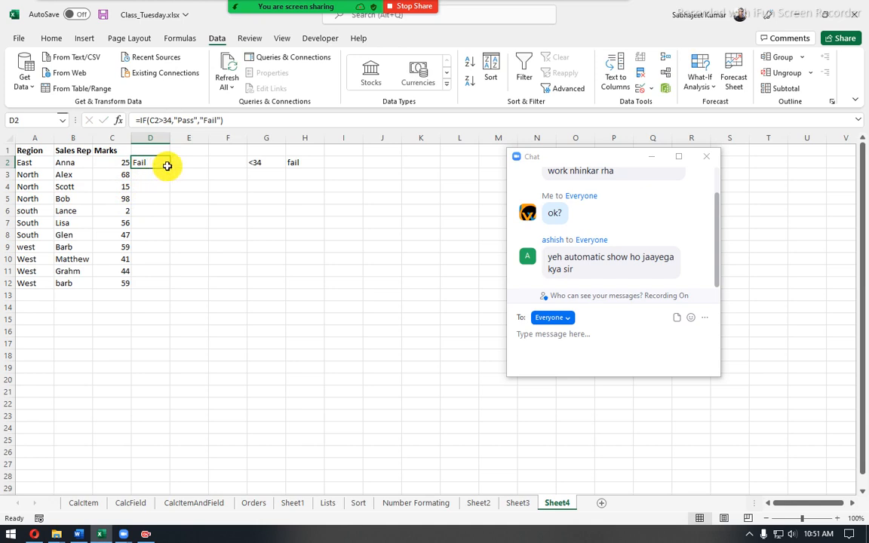
left_click_drag(170, 166, 165, 288)
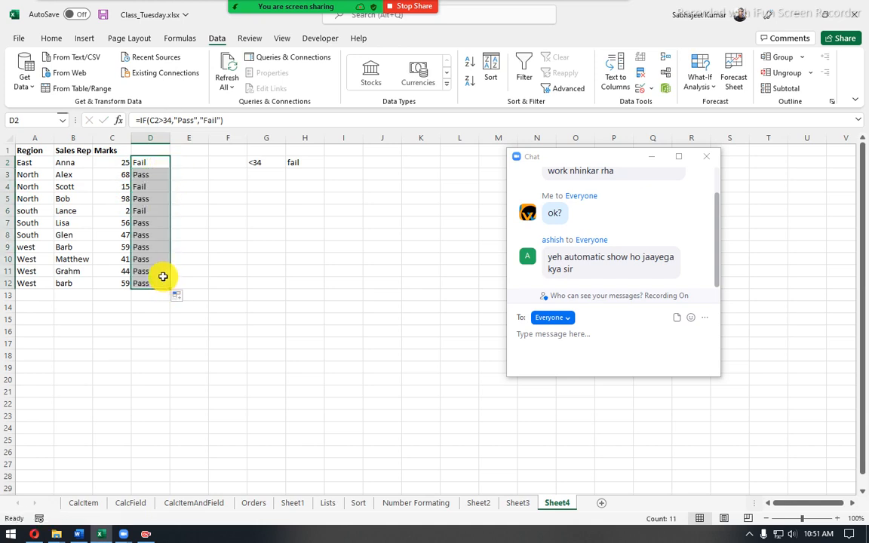
- Send "clear??" to everyone in the Zoom meeting chat, read the replies, and minimize the chat window
left_click(551, 335)
type("cle")
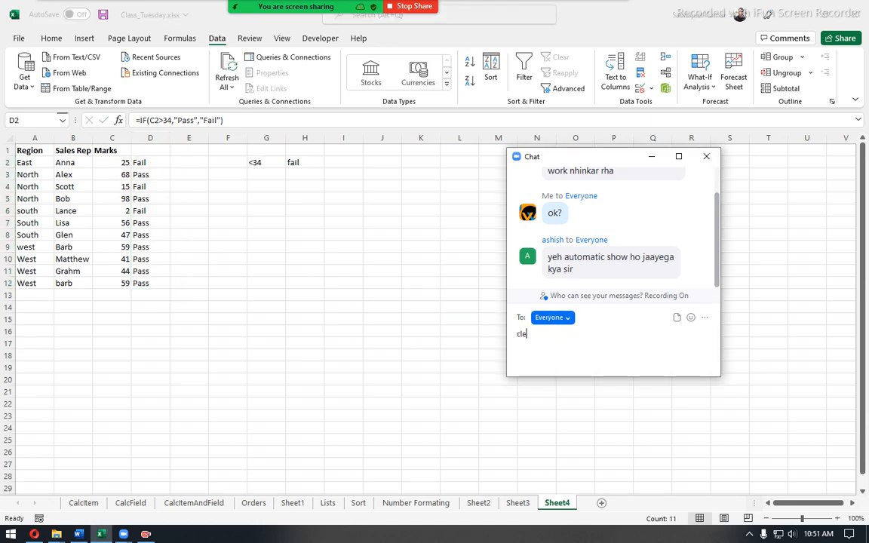
type("ar??")
key("Return")
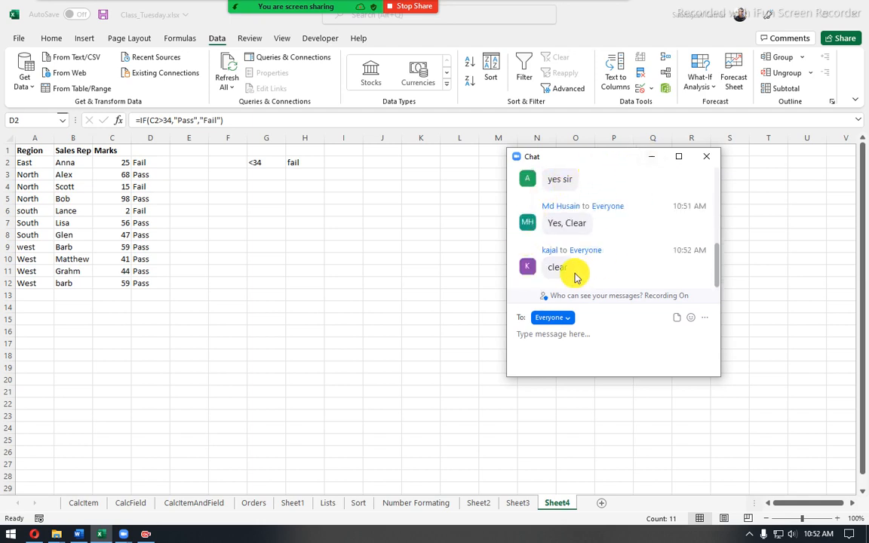
left_click(651, 159)
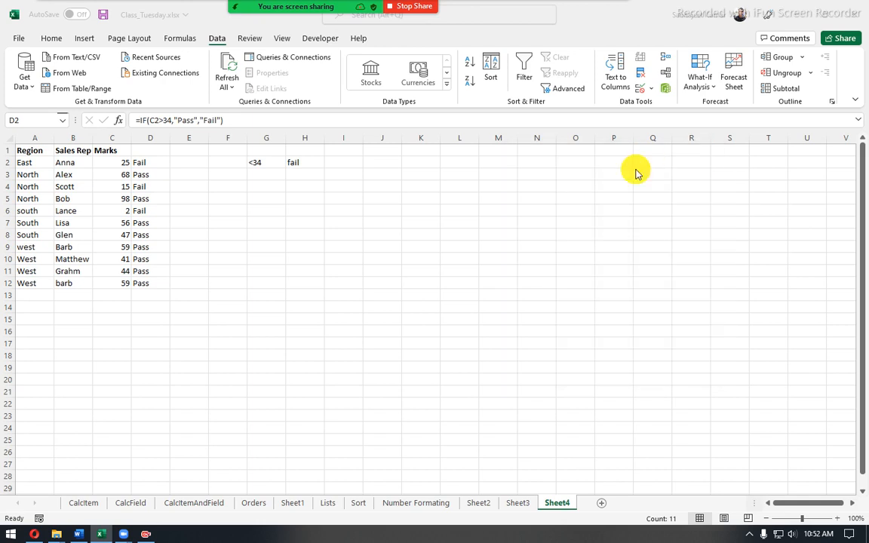
- Review the grading results in D2:D12 alongside the sales reps in B2:B12
left_click(145, 162)
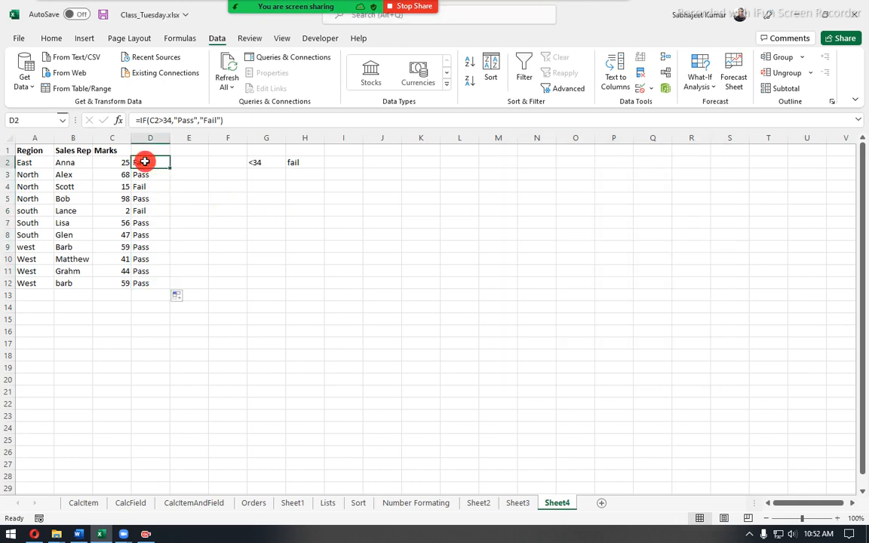
left_click(140, 186)
left_click_drag(142, 162, 149, 285)
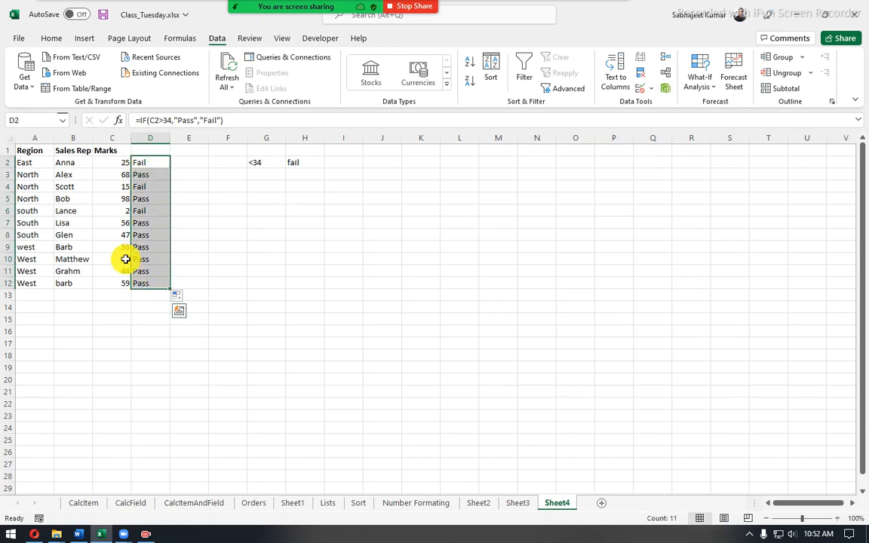
left_click_drag(72, 165, 68, 288)
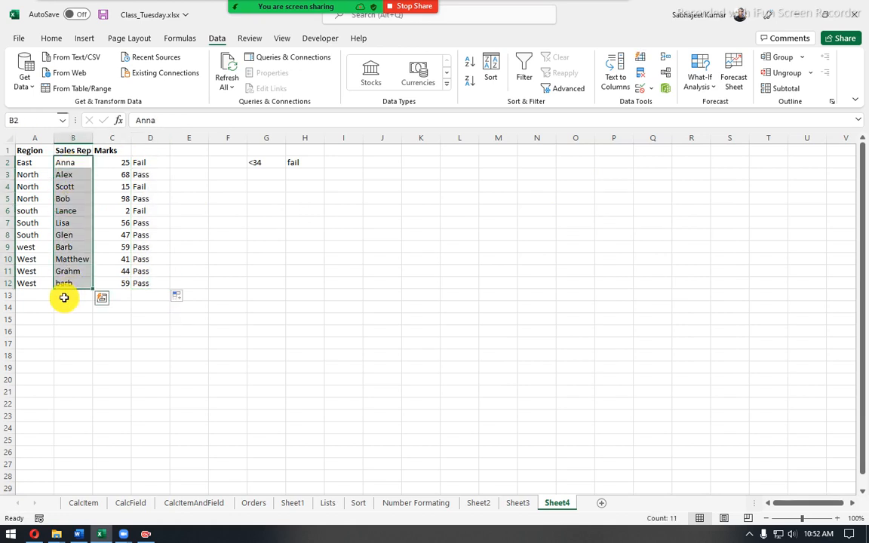
left_click(28, 294)
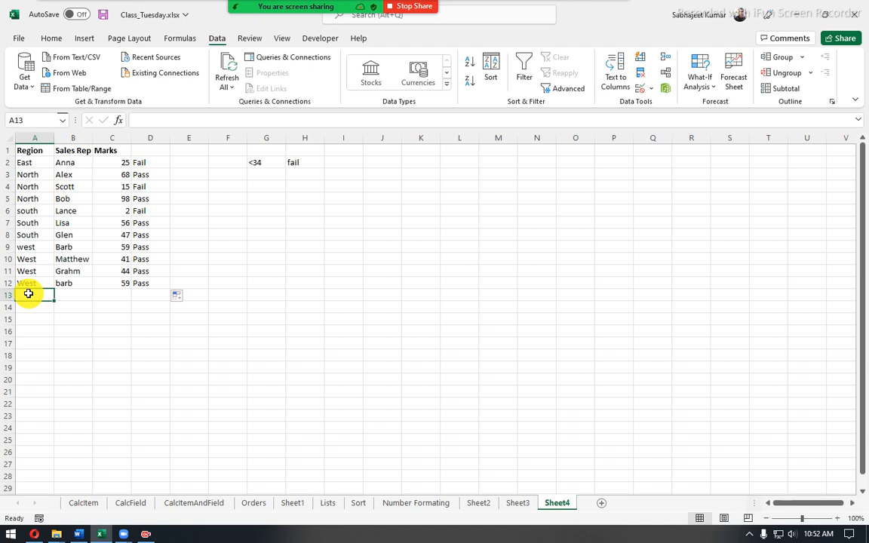
- Try the text "xx" as the mark in C3, and undo the entry
left_click(120, 178)
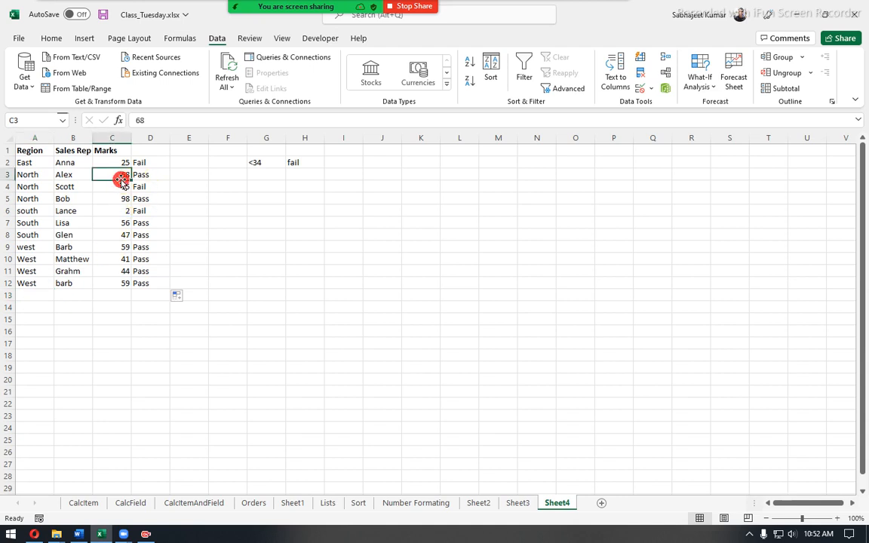
type("xx")
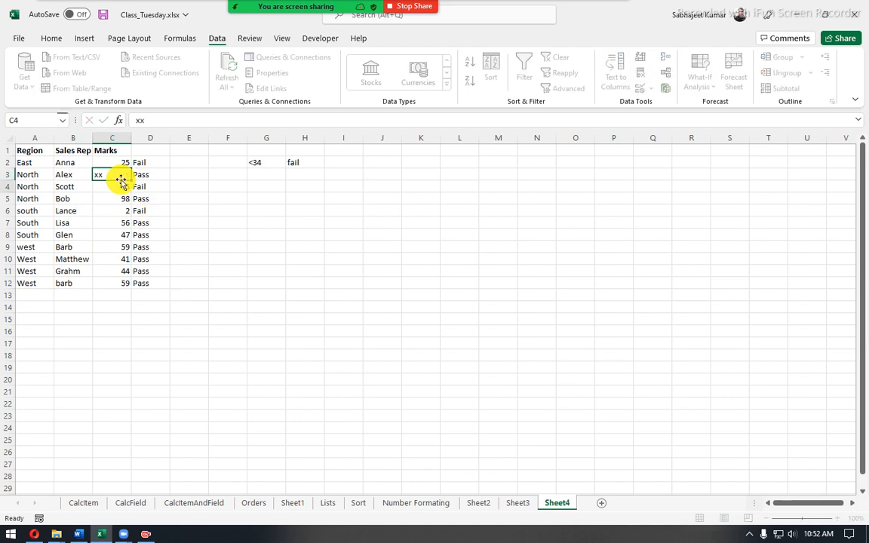
key("Return")
left_click(117, 172)
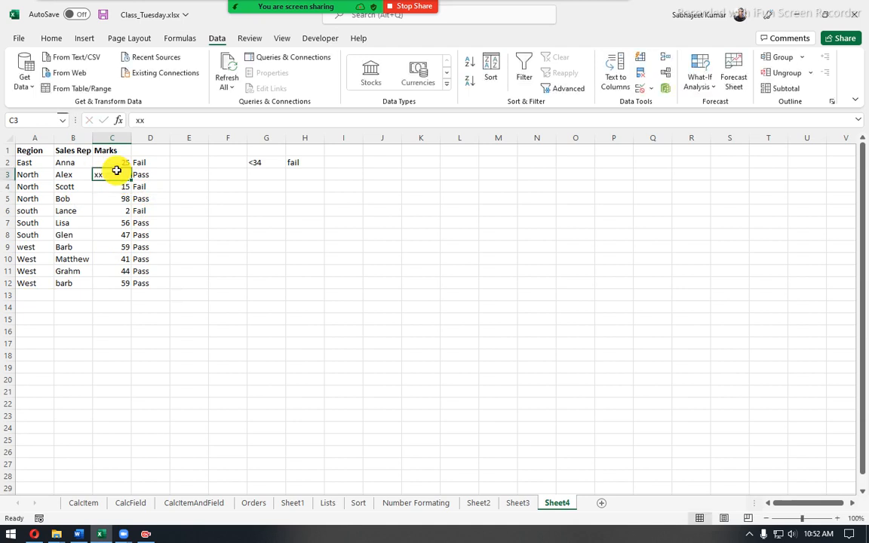
key("ctrl+z")
- Copy the Region, Sales Rep and Marks table in A1:C12 and paste it at A15
left_click_drag(31, 151, 120, 279)
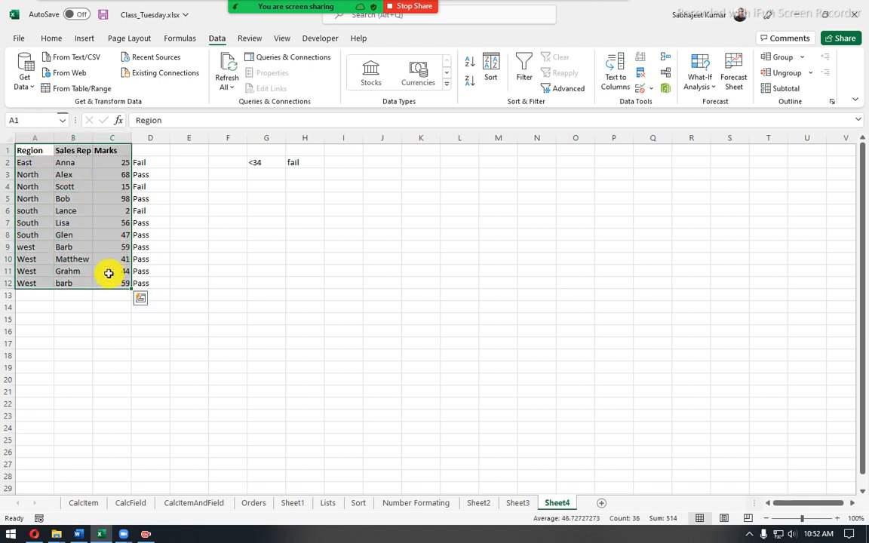
key("ctrl+c")
left_click(38, 324)
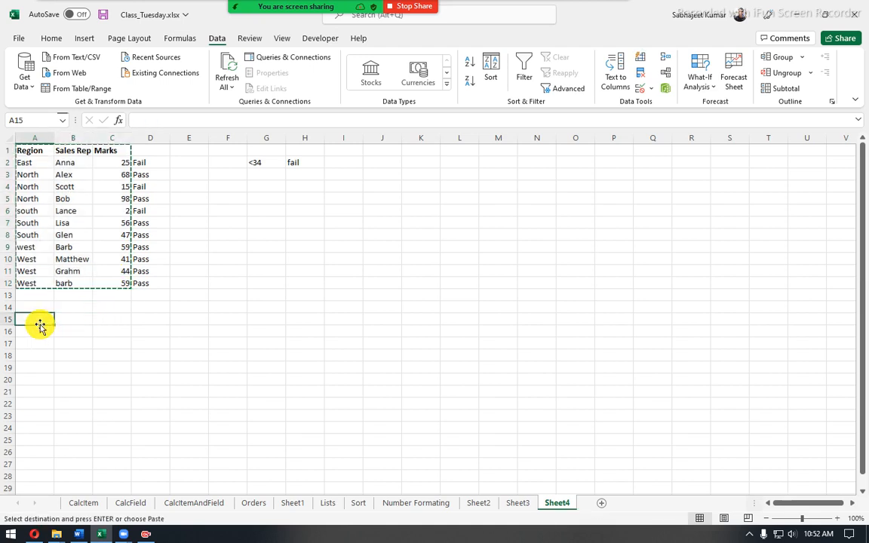
key("ctrl+v")
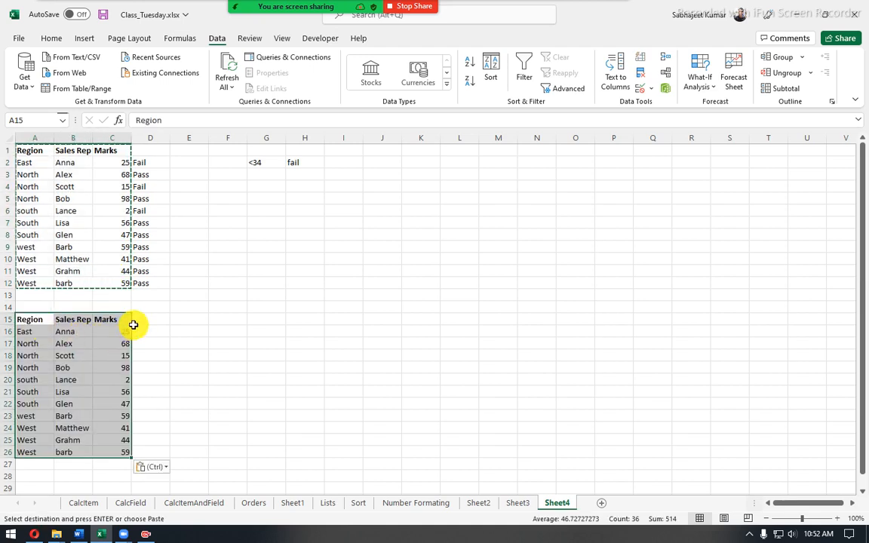
- Review the sales rep names in B16:B26 of the copied table
left_click(74, 332)
left_click(79, 452)
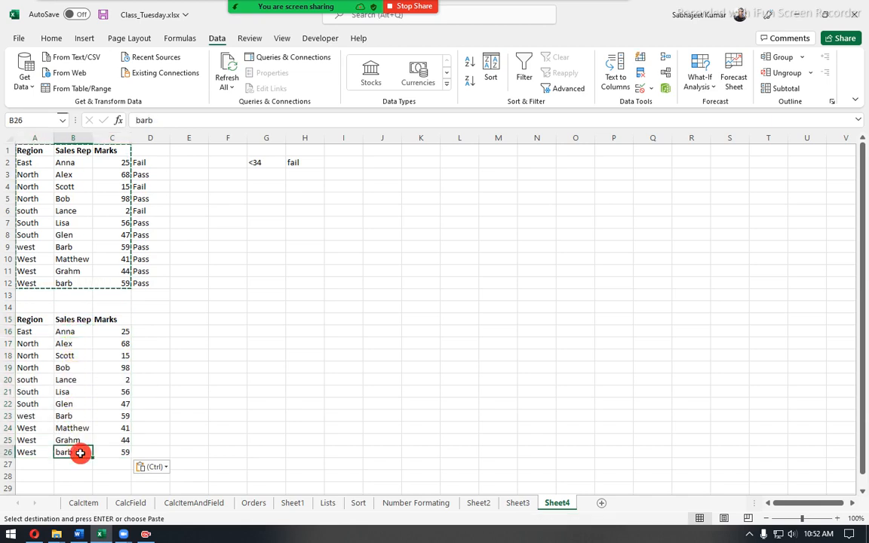
left_click(73, 333)
left_click(71, 377)
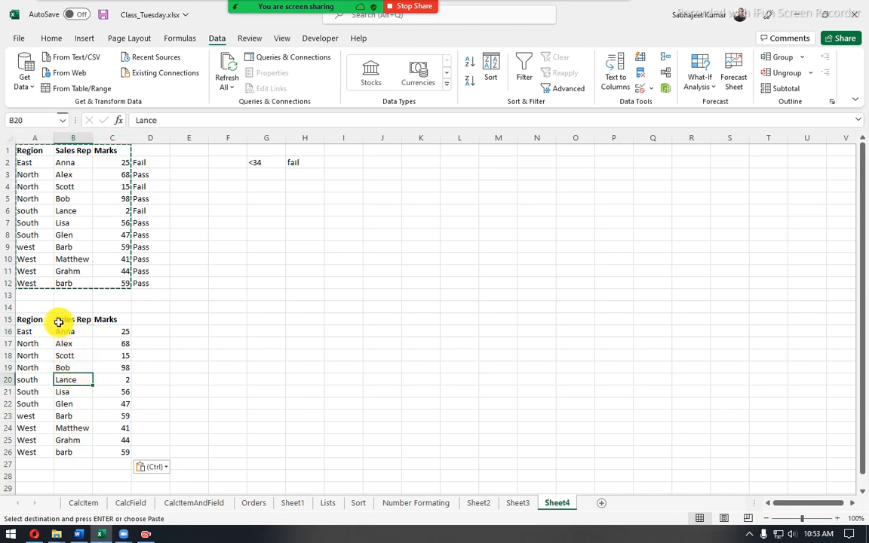
left_click_drag(34, 321, 118, 450)
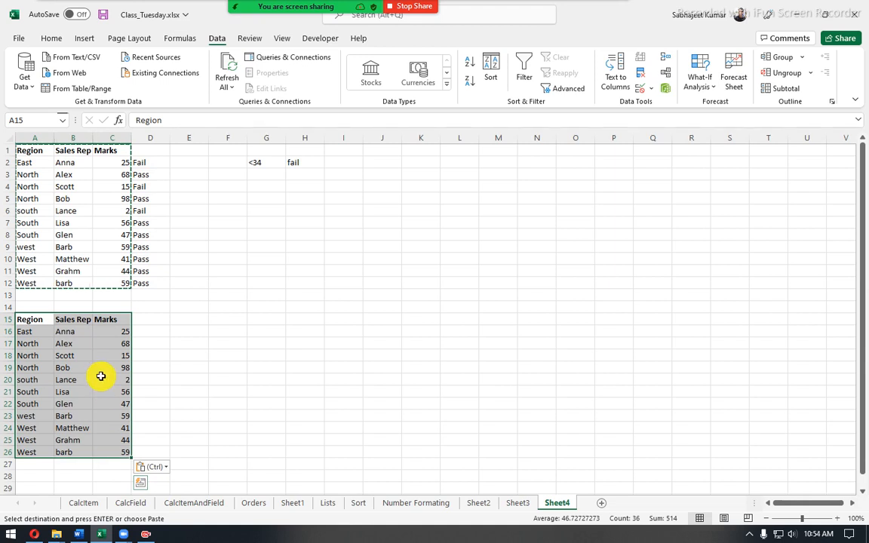
left_click(79, 331)
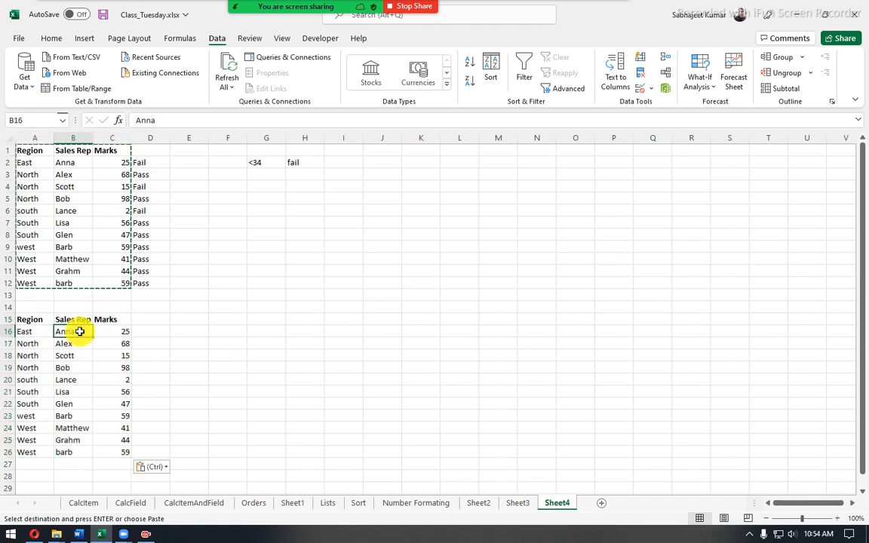
- Try the sample text "s k" in F16, and clear the cell
left_click(223, 333)
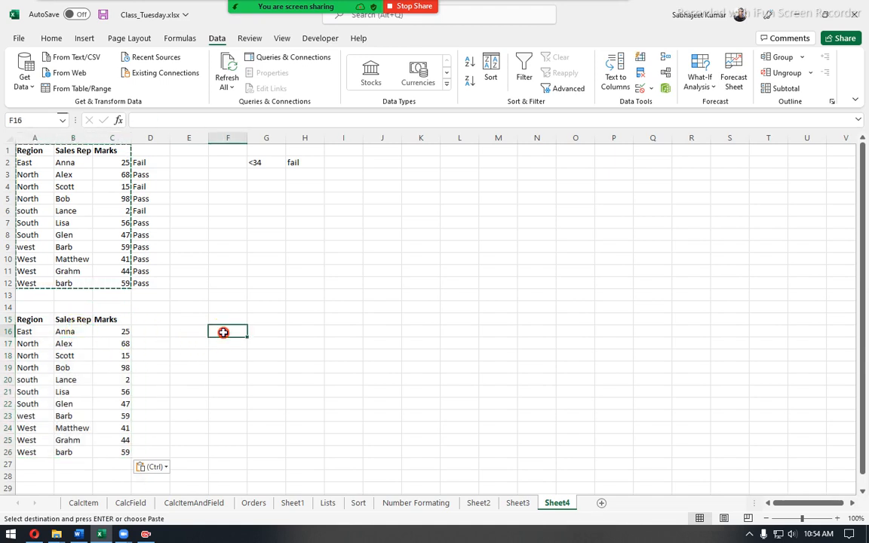
type("s k")
key("Return")
left_click(221, 332)
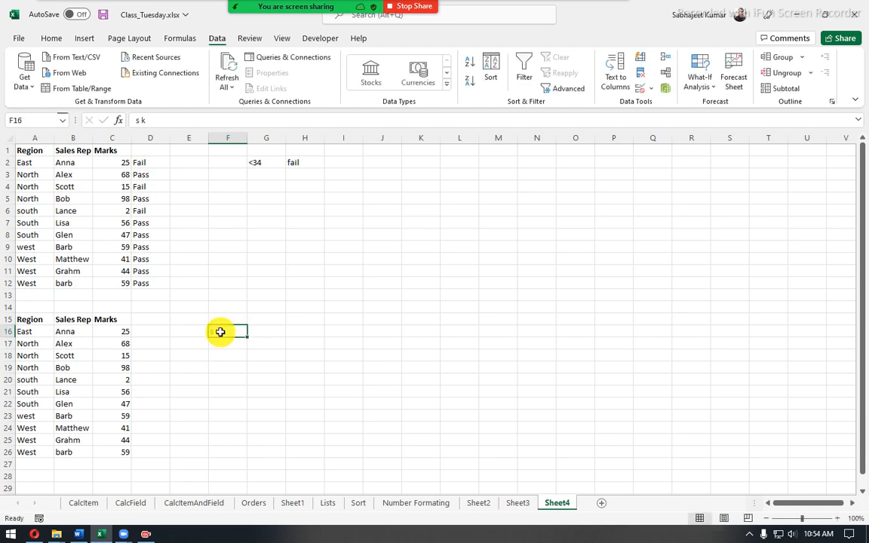
left_click_drag(221, 332, 233, 453)
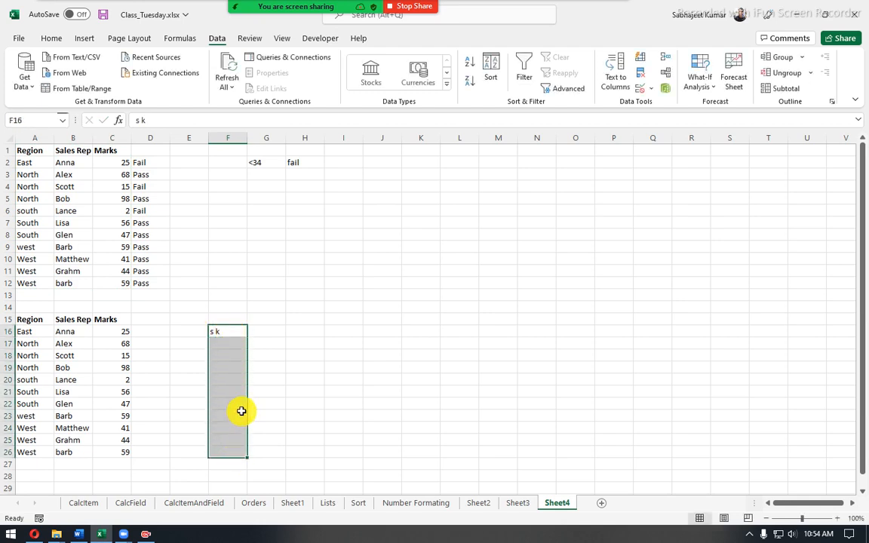
left_click(230, 332)
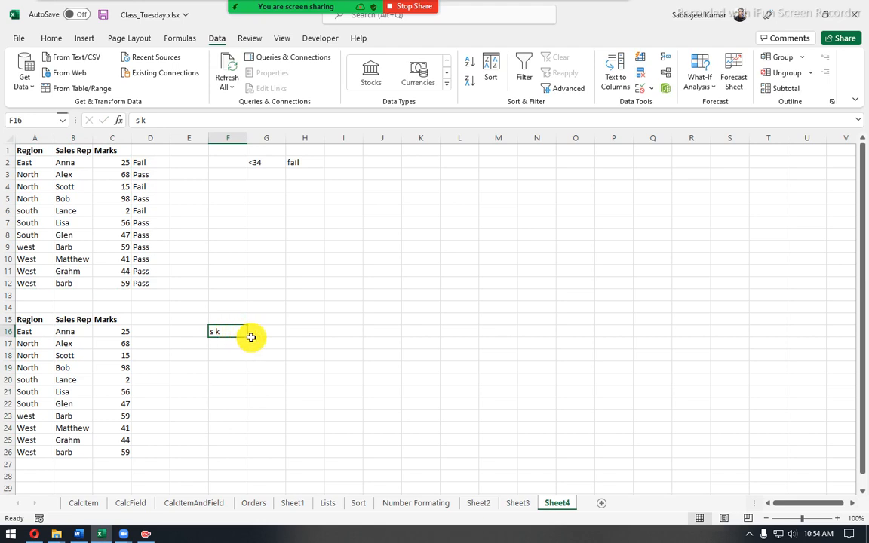
key("Escape")
- Start an IF formula in D16 that tests whether the name's length is under three characters, LEN(B16)<3
left_click_drag(74, 332, 73, 452)
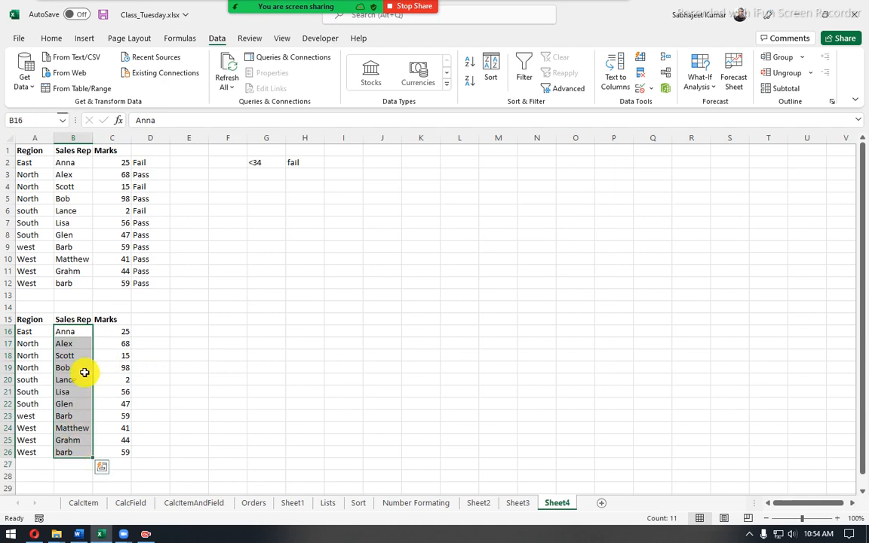
left_click(157, 332)
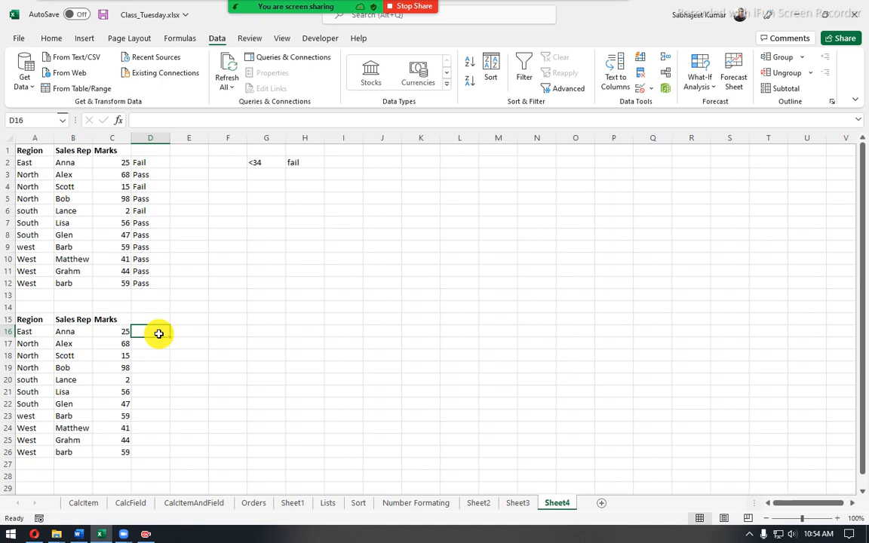
type("=")
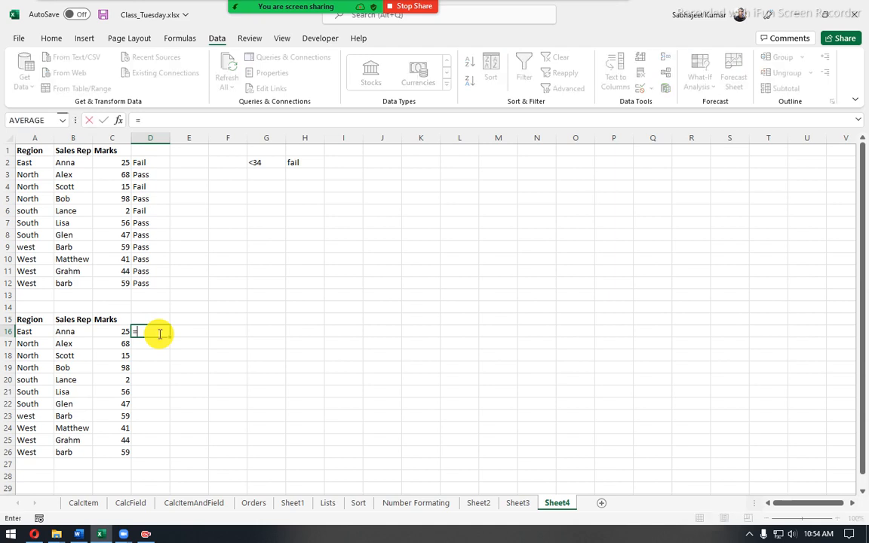
type("if")
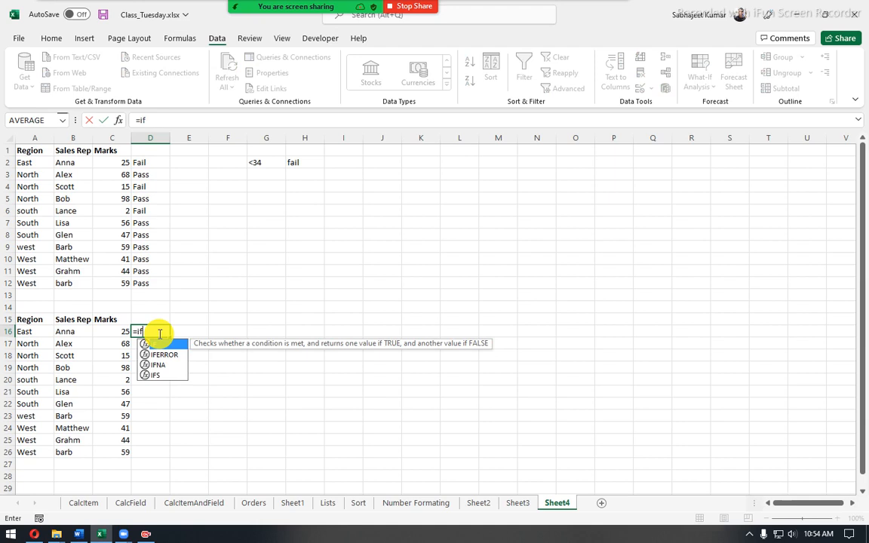
key("Tab")
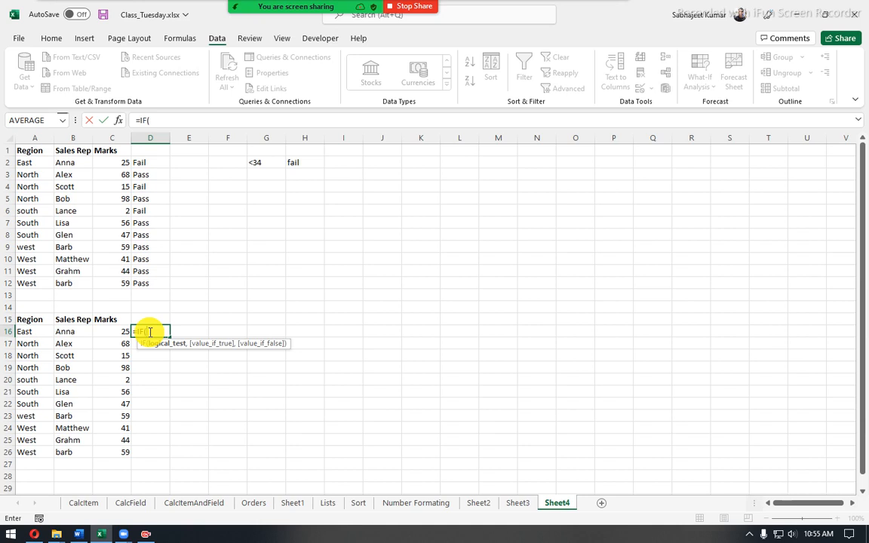
type("LEN(")
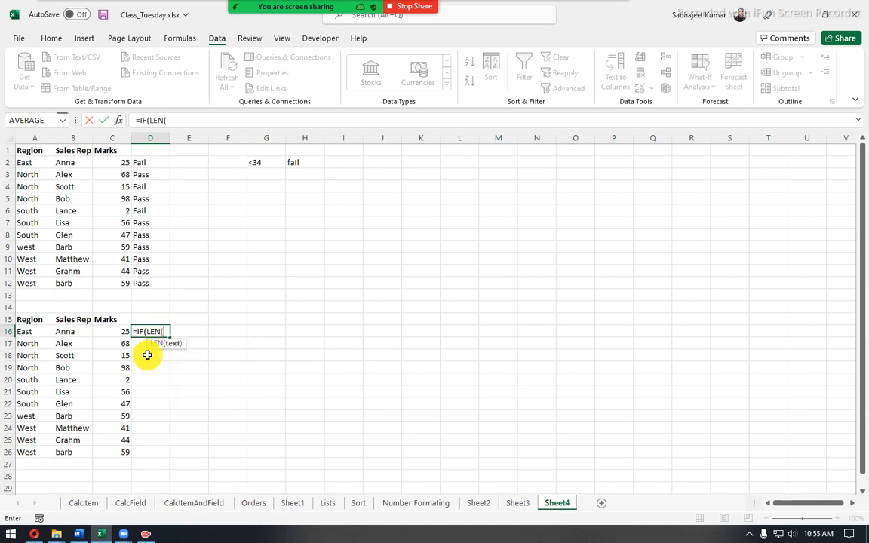
left_click(63, 332)
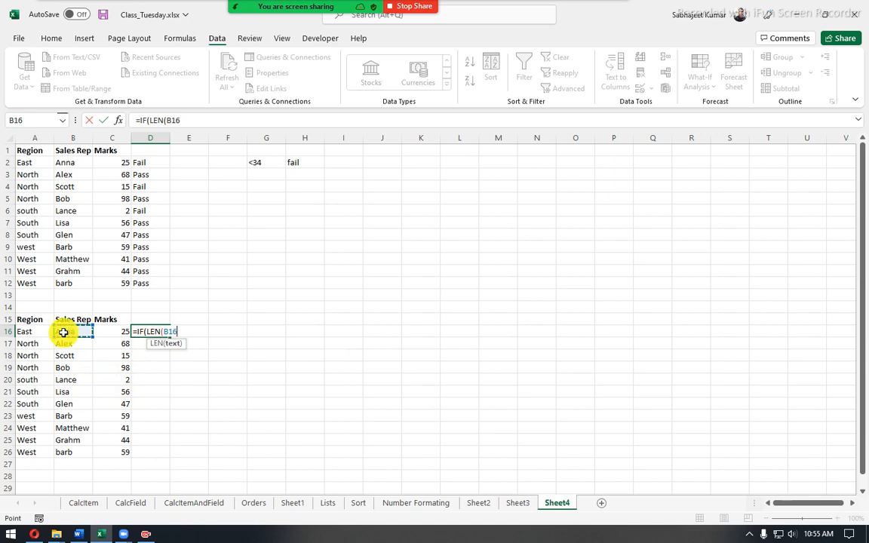
type(")")
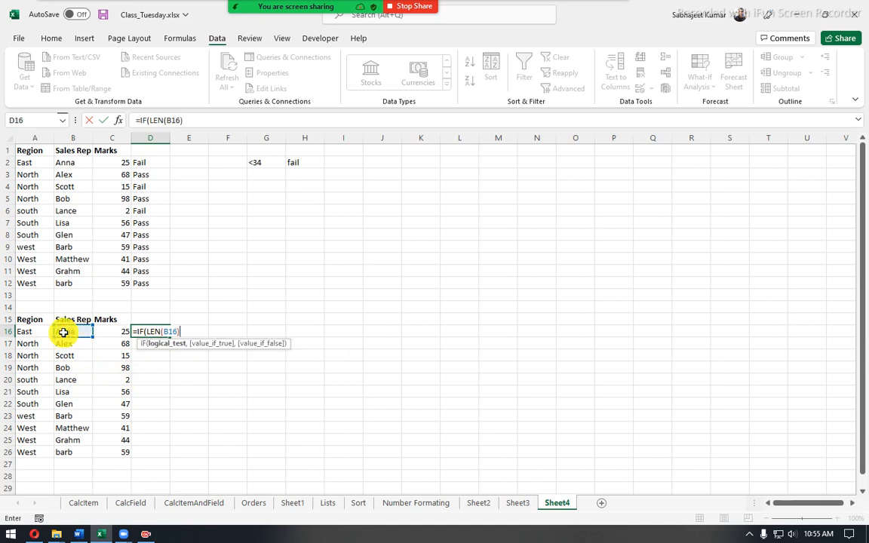
type(">2")
key("BackSpace")
key("BackSpace")
type("<2")
key("BackSpace")
key("BackSpace")
type("3")
key("BackSpace")
type("<3,")
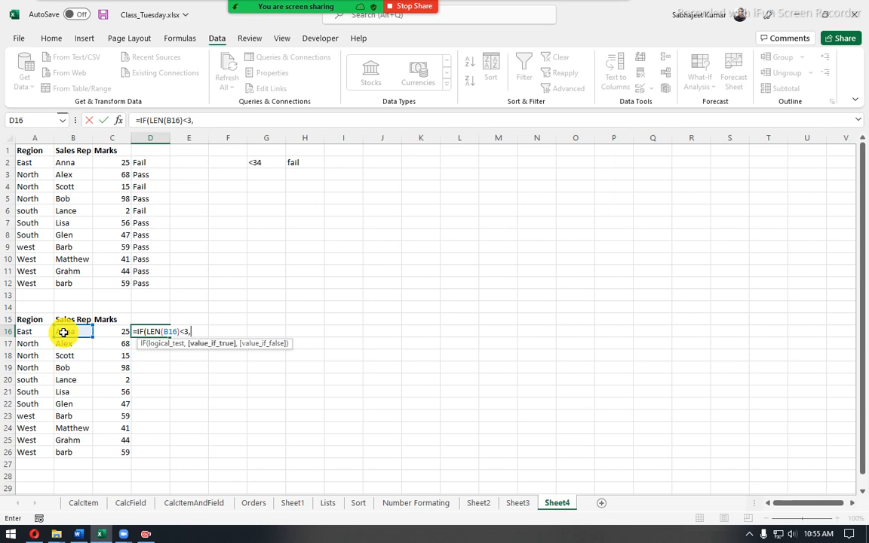
- Complete D16's formula with the results "Incorrect name" if true and "Ok" if false, and fill it down through D26
type("\"Incorrect name\",\"")
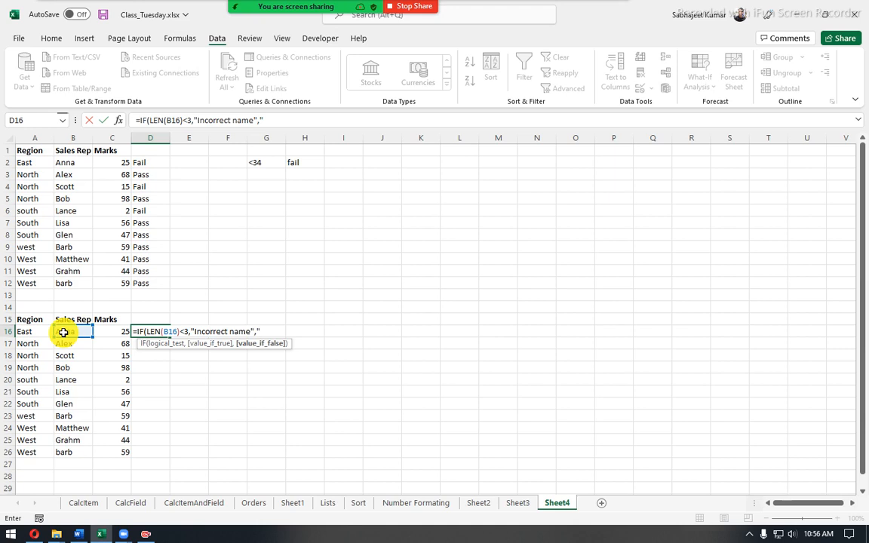
type("Ok\"")
key("Return")
key("Return")
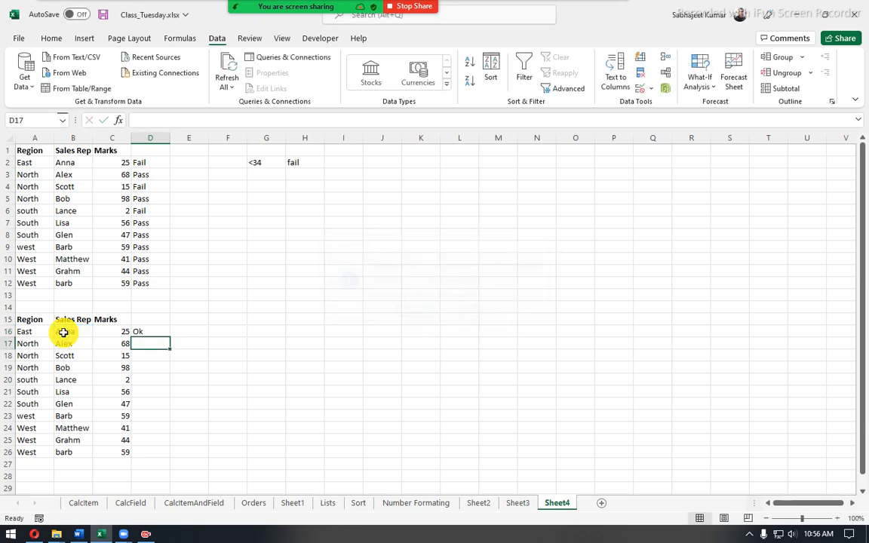
left_click(139, 332)
left_click_drag(170, 340, 169, 455)
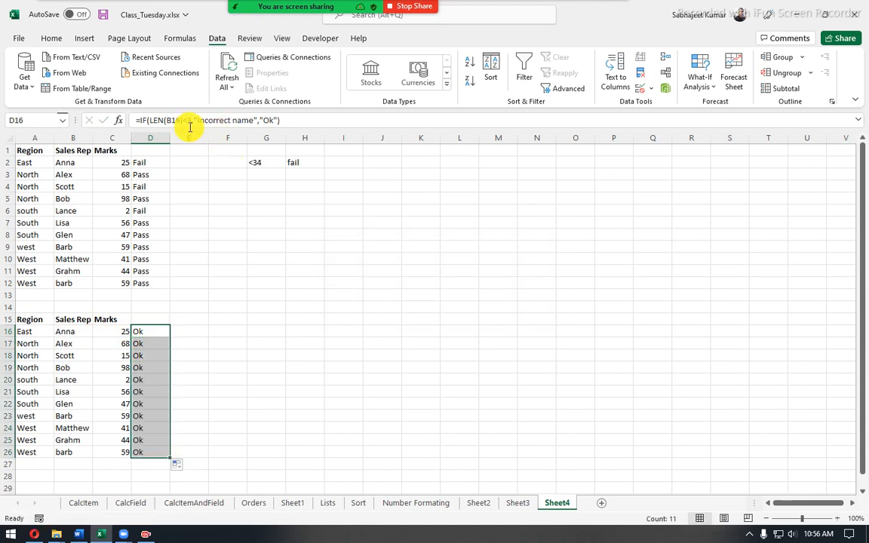
- Examine the LEN(B16) part of the IF formula in D16, leaving the formula as it is
left_click(154, 118)
left_click_drag(150, 119, 189, 121)
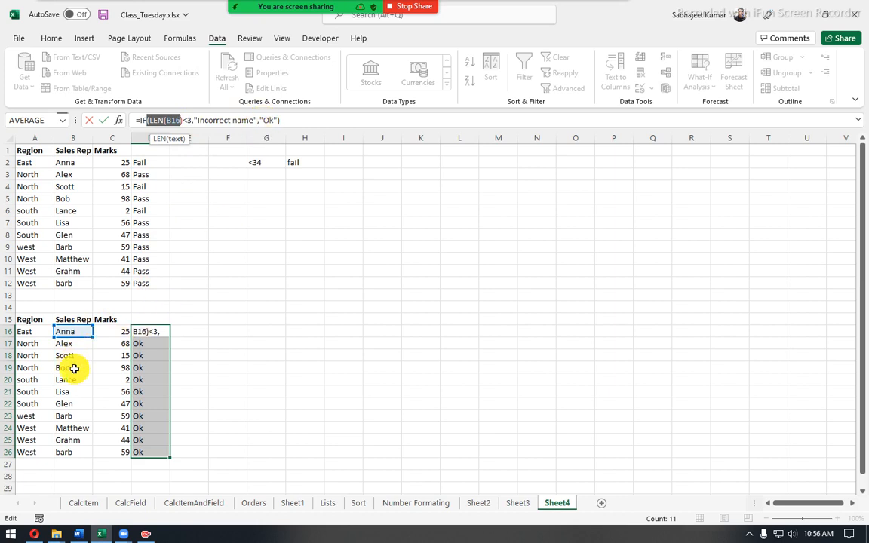
key("ctrl+Return")
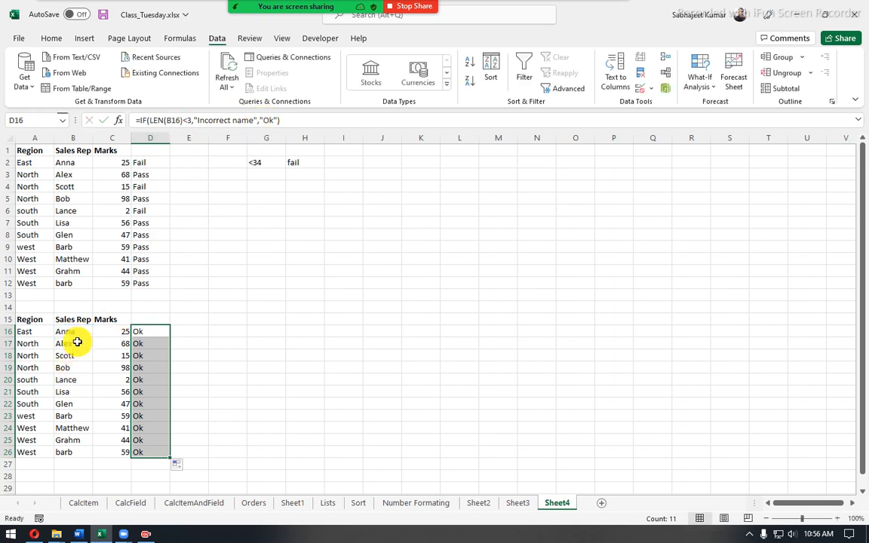
- Replace the sales rep name in B17 with "sk", and widen column D to fit its longest result
left_click(77, 343)
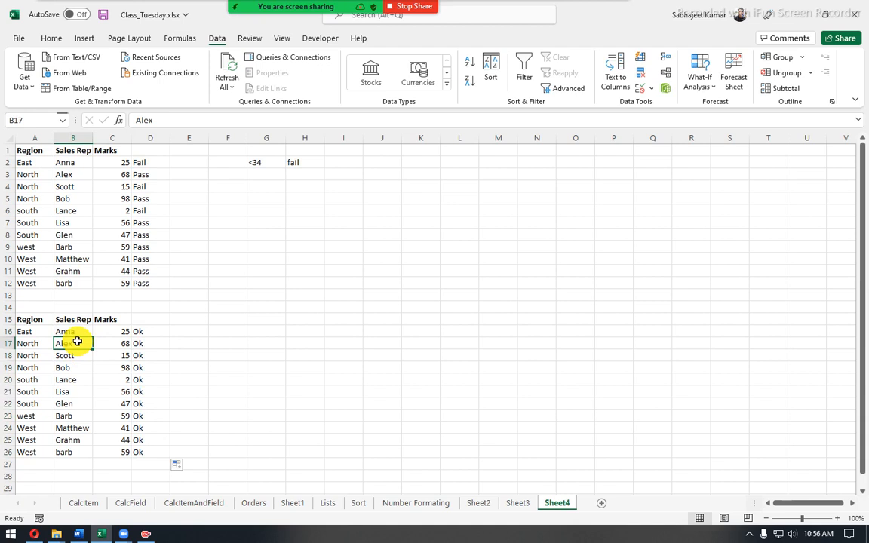
type("sk")
key("Return")
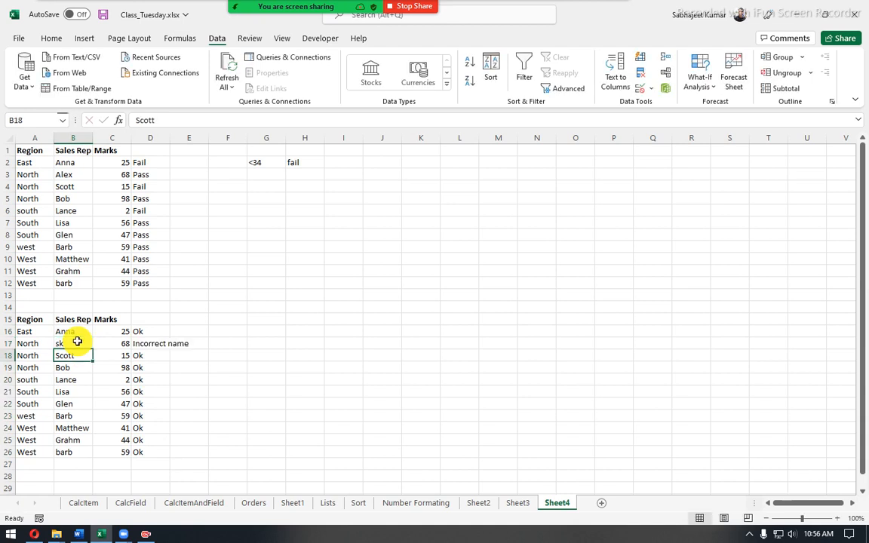
left_click(77, 342)
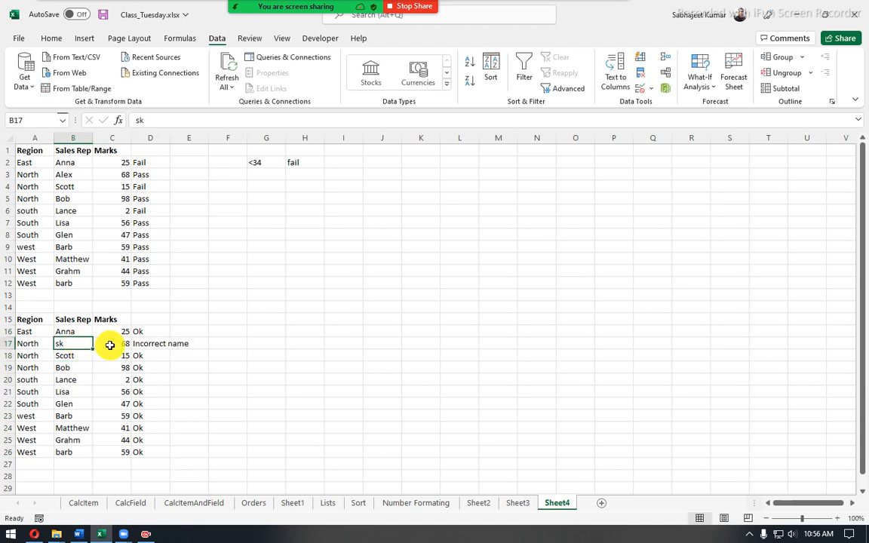
left_click_drag(170, 138, 191, 139)
left_click(156, 332)
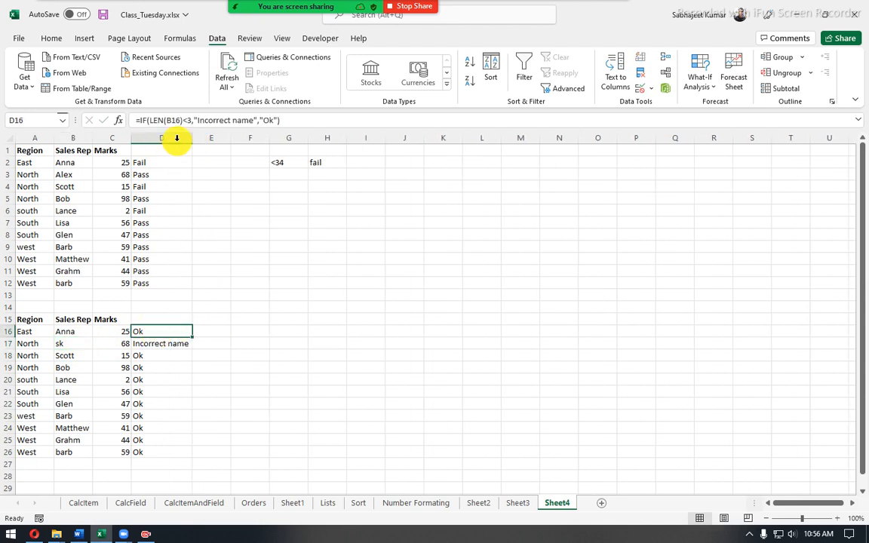
- Enter an IF formula in E16 that tests LEN(B16)>2 and returns "Ok" if true and "Incorrect name" if false
left_click(216, 330)
type("=IF(")
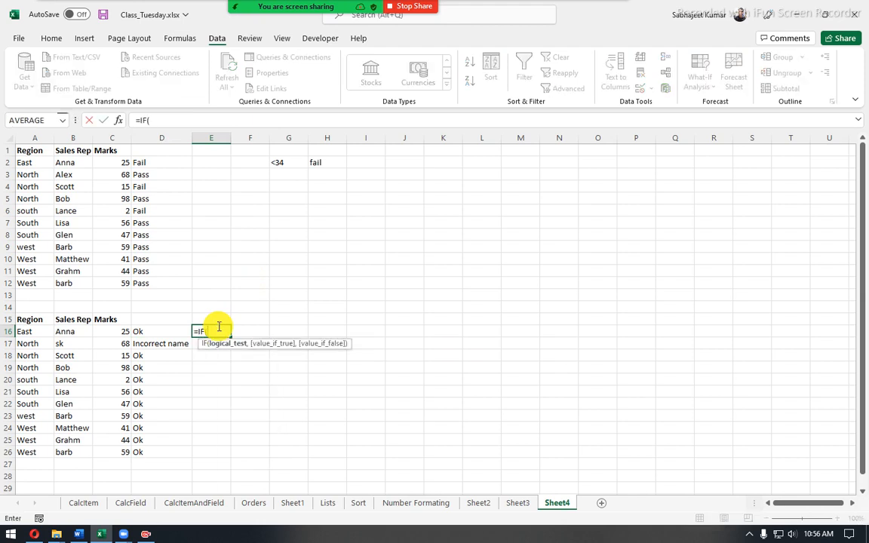
type("LEN(")
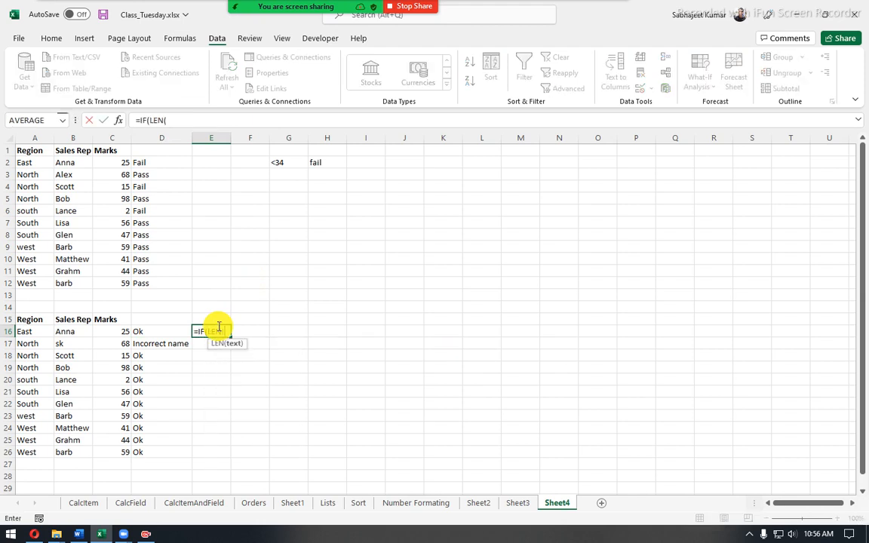
left_click(65, 334)
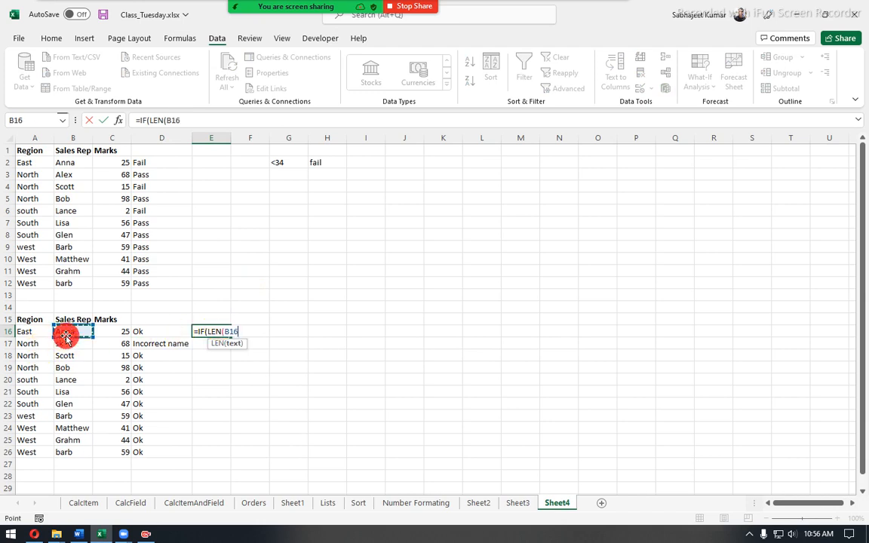
type(")")
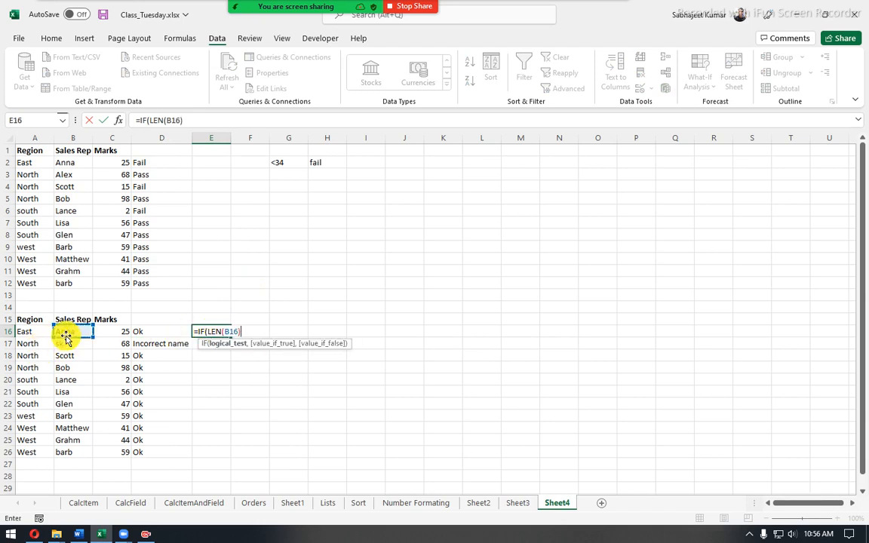
type(">2,\"Ok\",")
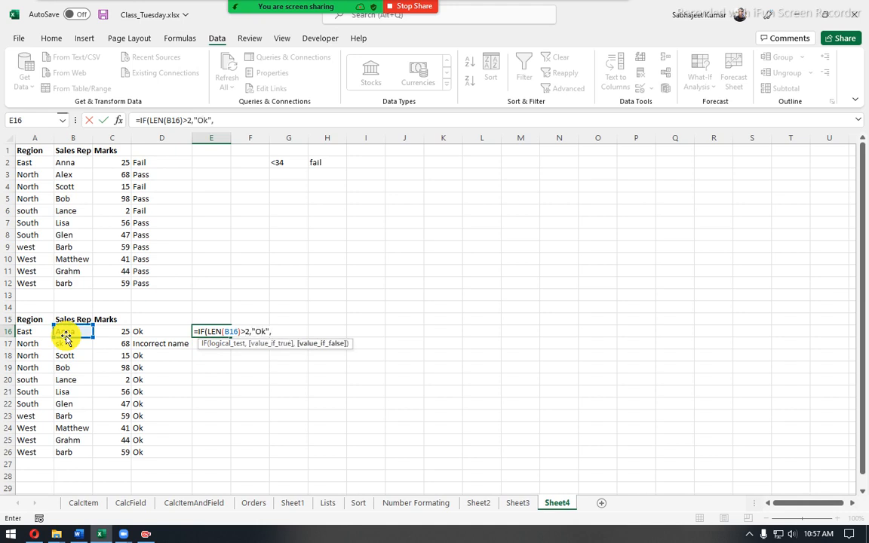
type("\"Incorrect name\"")
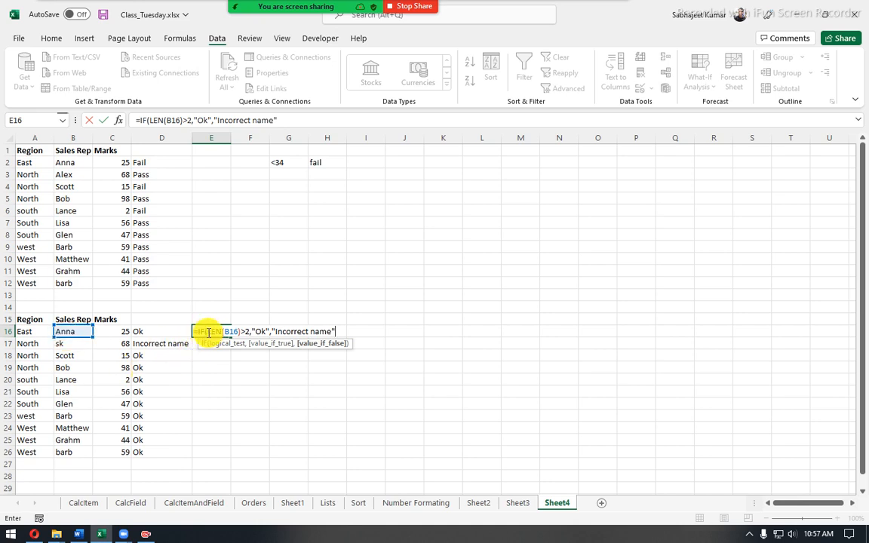
left_click_drag(208, 333, 271, 327)
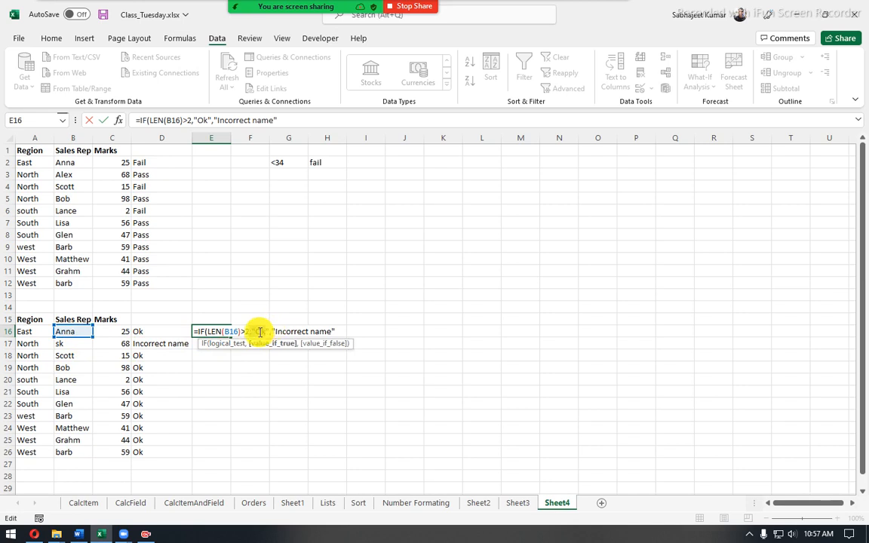
left_click_drag(209, 329, 251, 326)
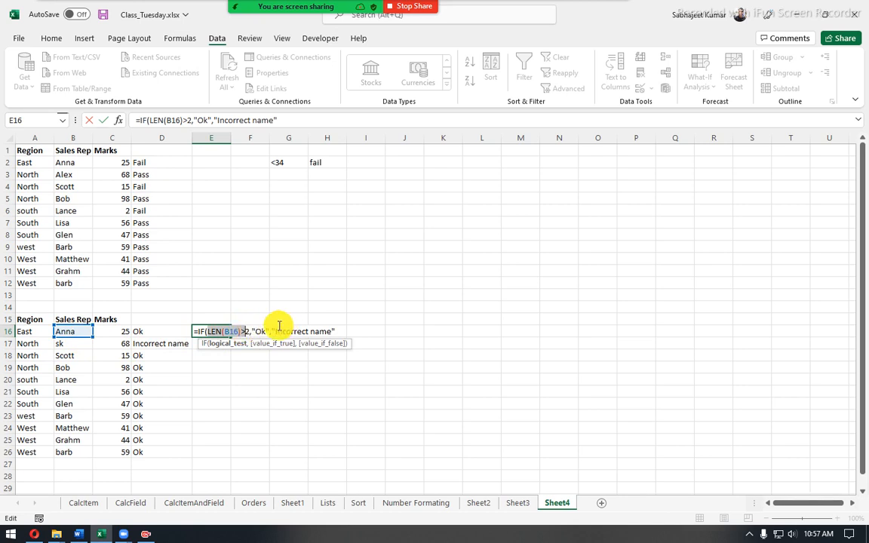
key("shift+Right")
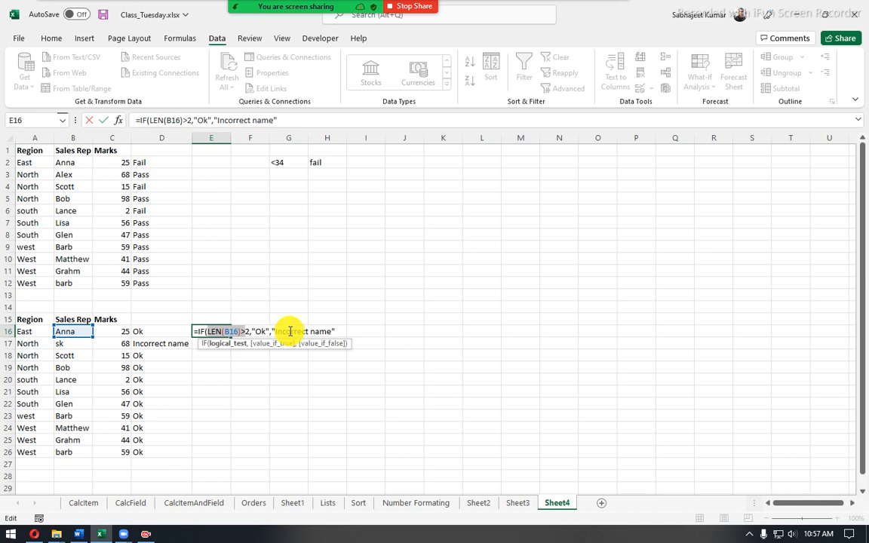
key("alt+Tab")
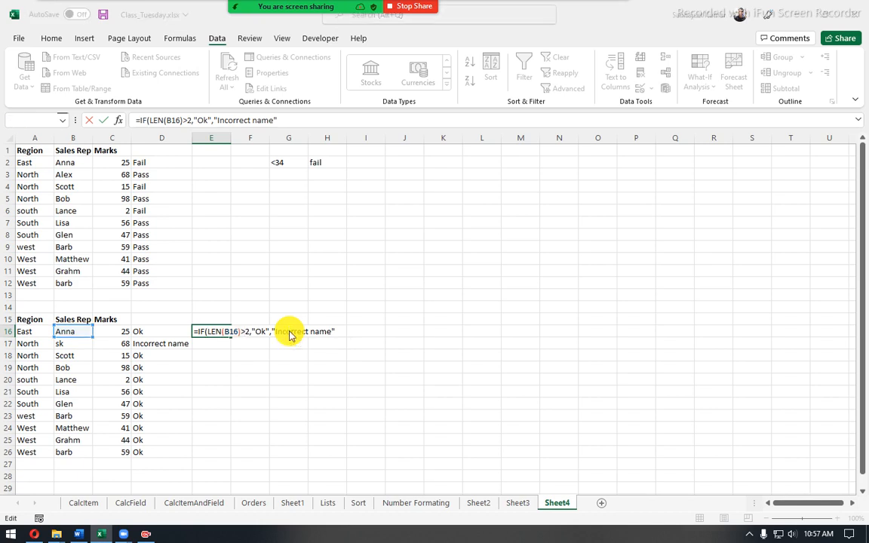
key("Return")
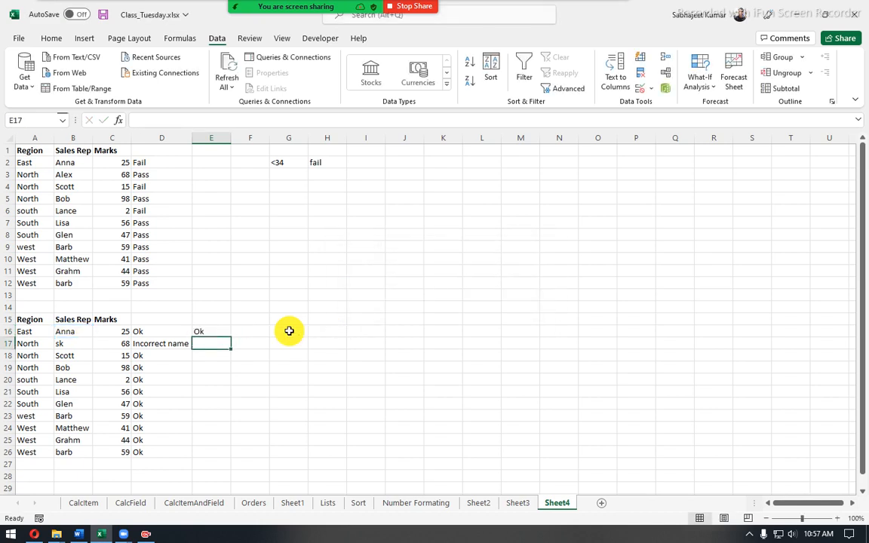
- Fill the IF formula in E16 down through E26
left_click(226, 334)
left_click_drag(231, 338, 223, 454)
left_click(214, 389)
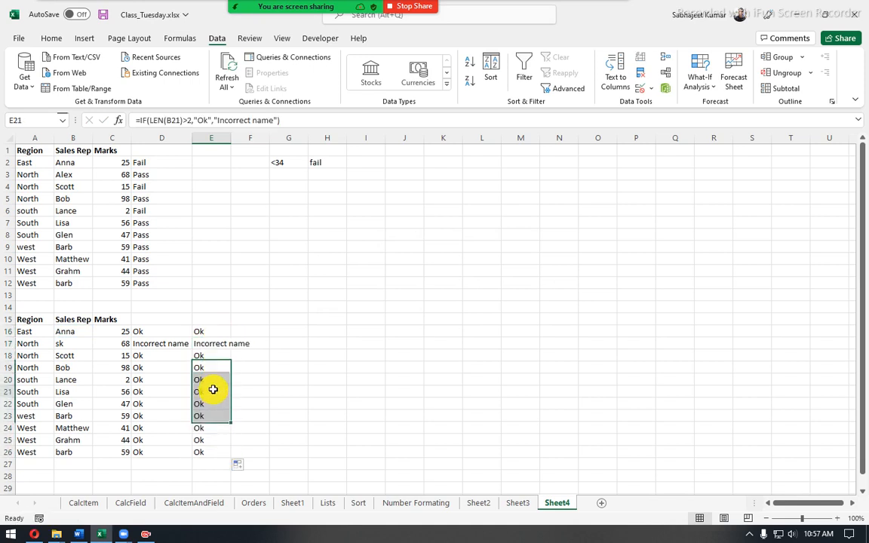
left_click(209, 334)
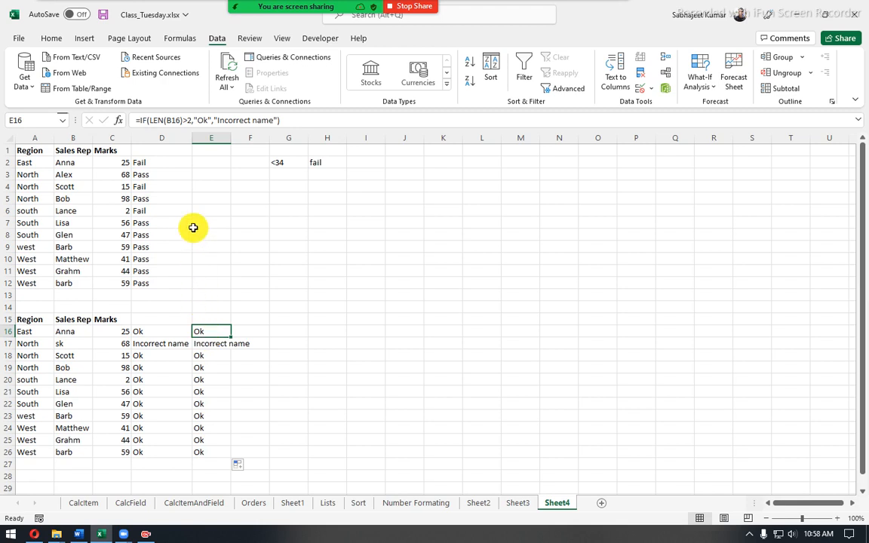
- Examine the test and the true and false results in D2's IF formula, leaving the formula as it is
left_click(169, 162)
double_click(169, 158)
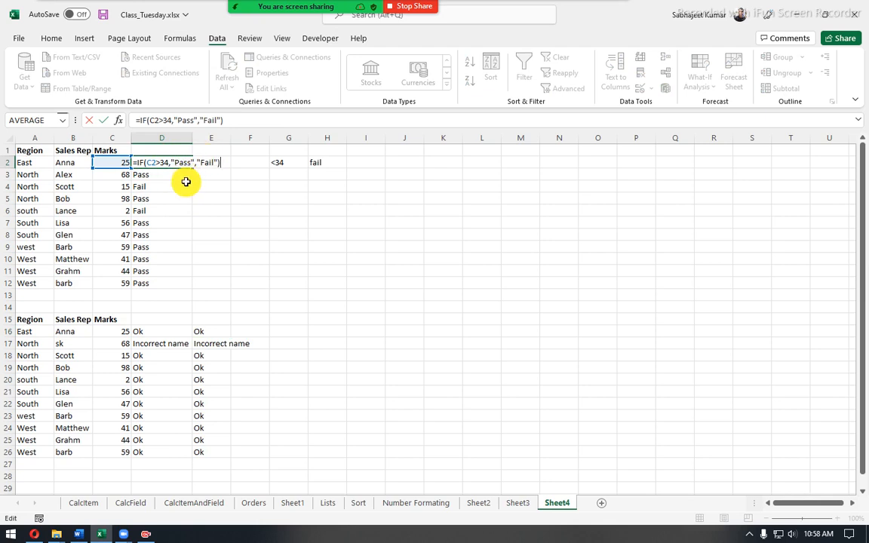
key("BackSpace")
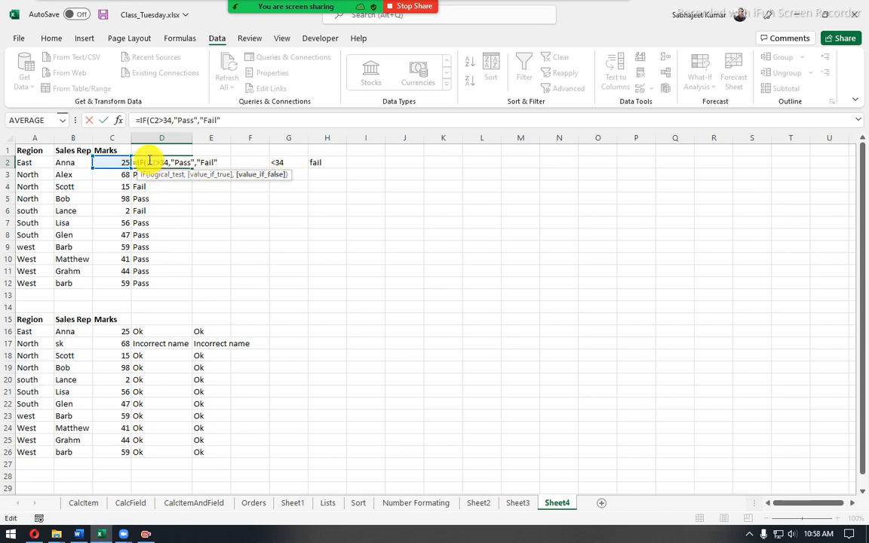
left_click_drag(146, 162, 219, 161)
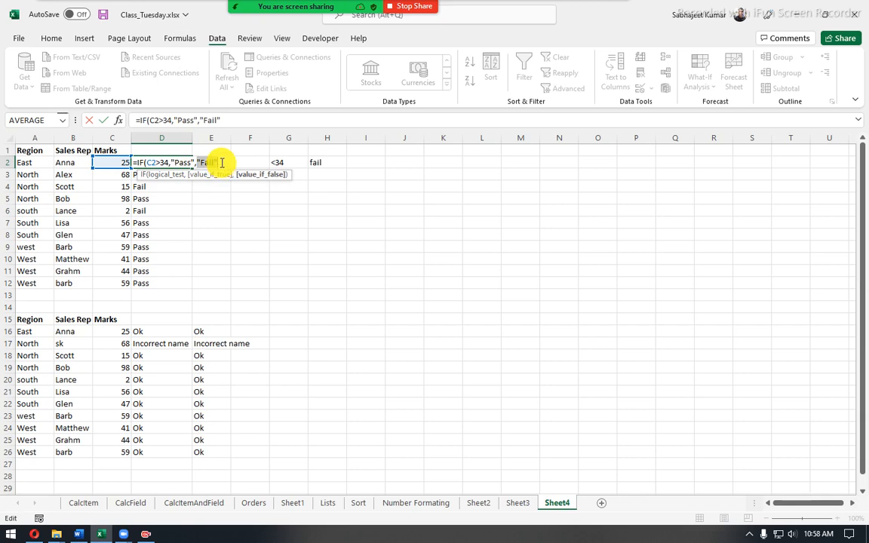
key("Return")
left_click(157, 162)
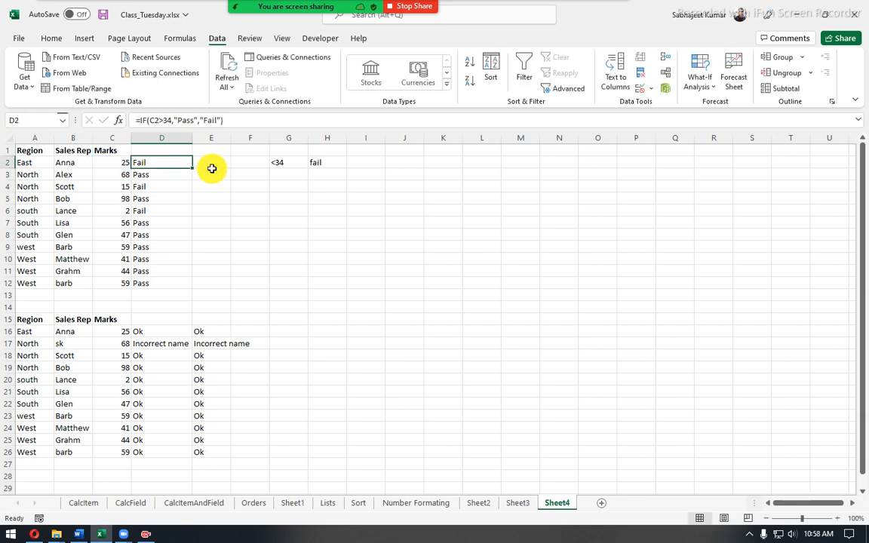
- Copy the Region, Sales Rep and Marks table in A1:C12 and paste it at J1
left_click_drag(24, 151, 128, 283)
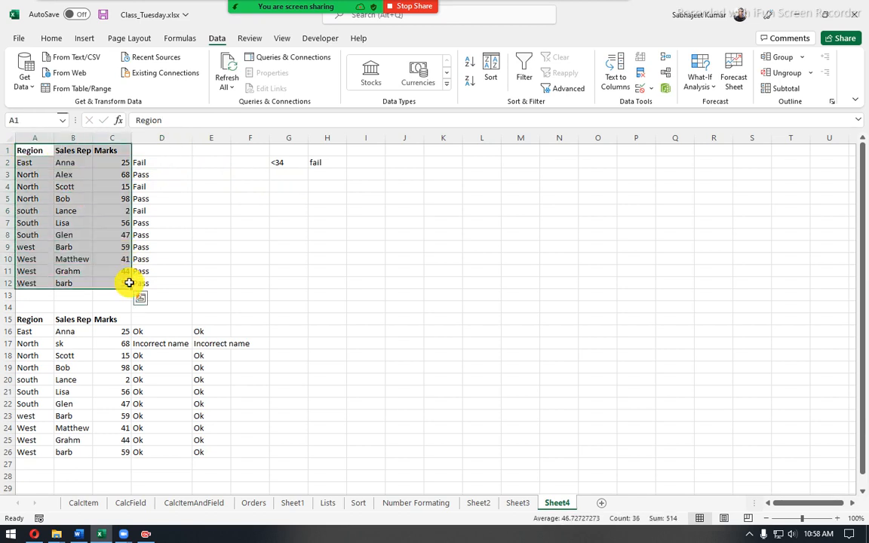
key("ctrl+c")
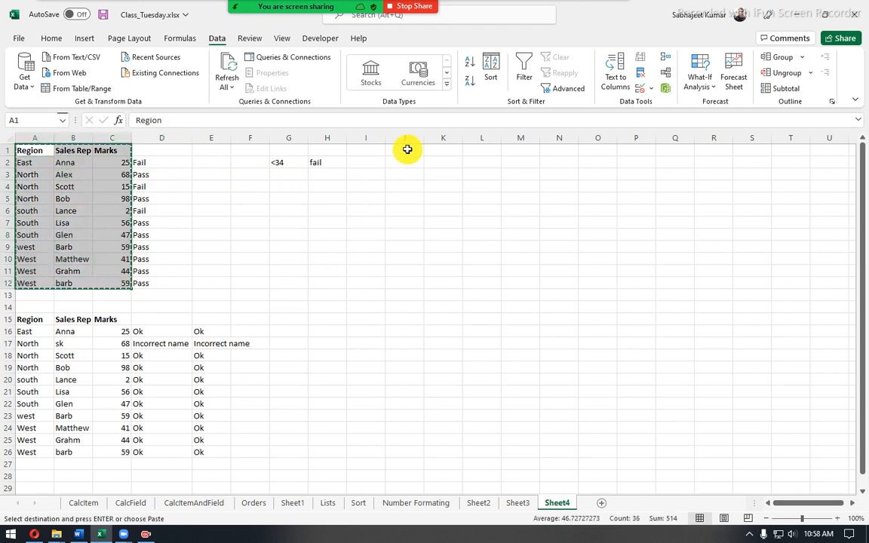
left_click(403, 149)
key("ctrl+v")
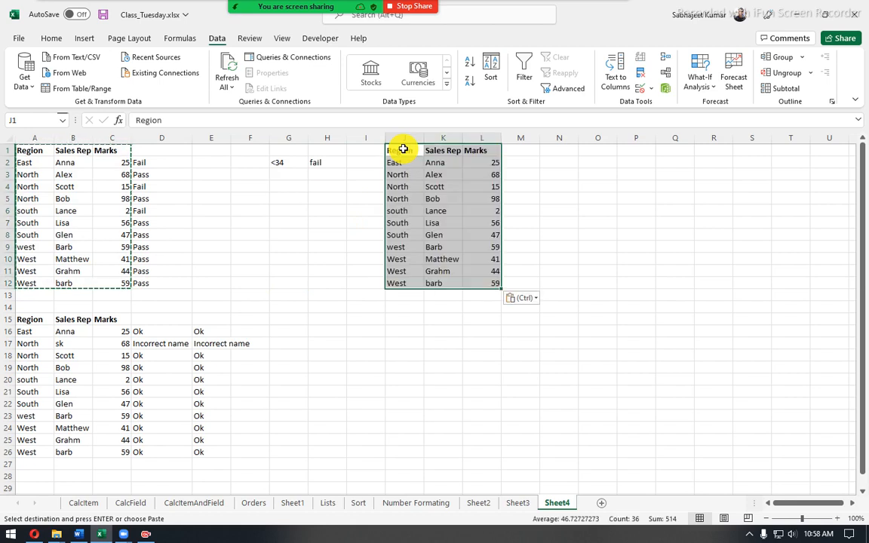
- Start a grading criteria list with <34 in Q1 and the grade "fail" in R1
left_click(668, 155)
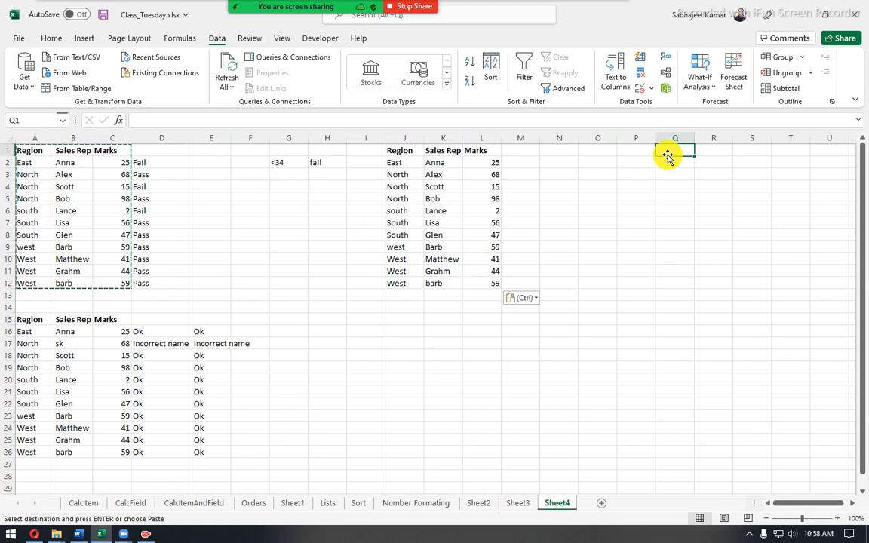
type("<34")
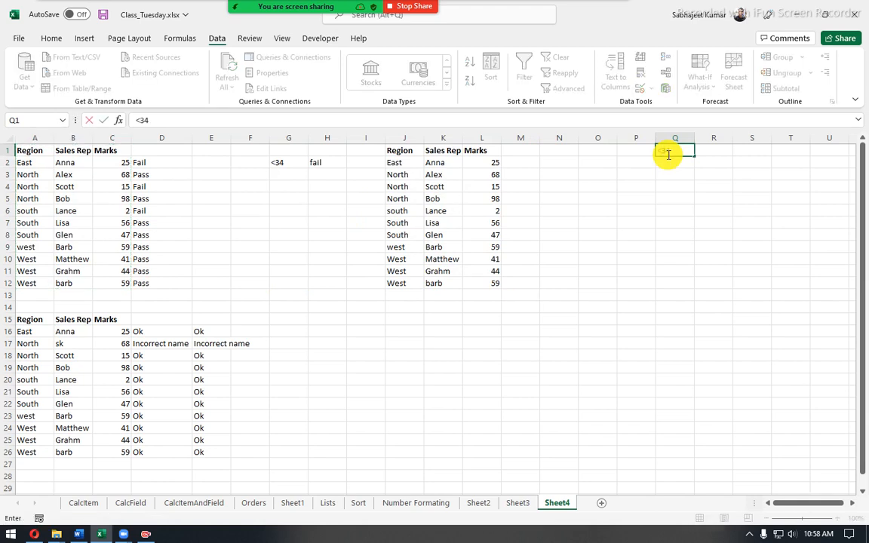
key("Tab")
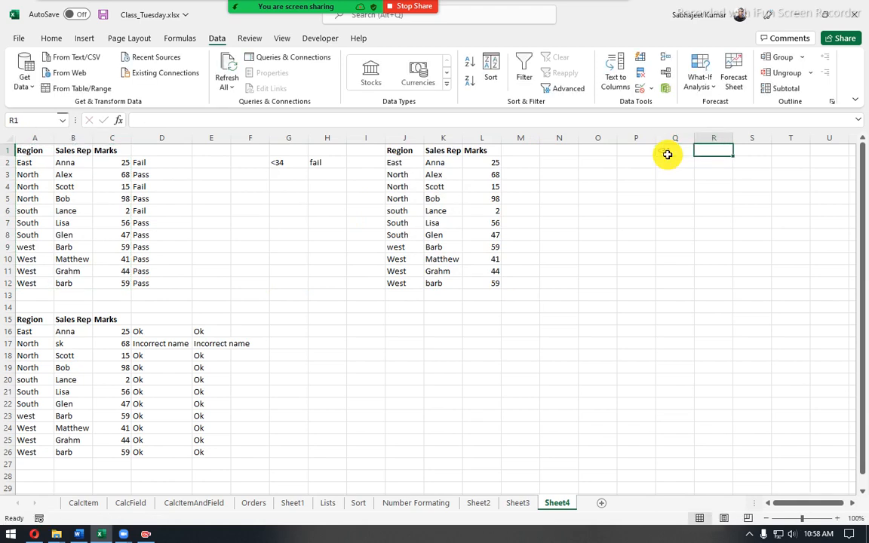
type("fail")
key("Return")
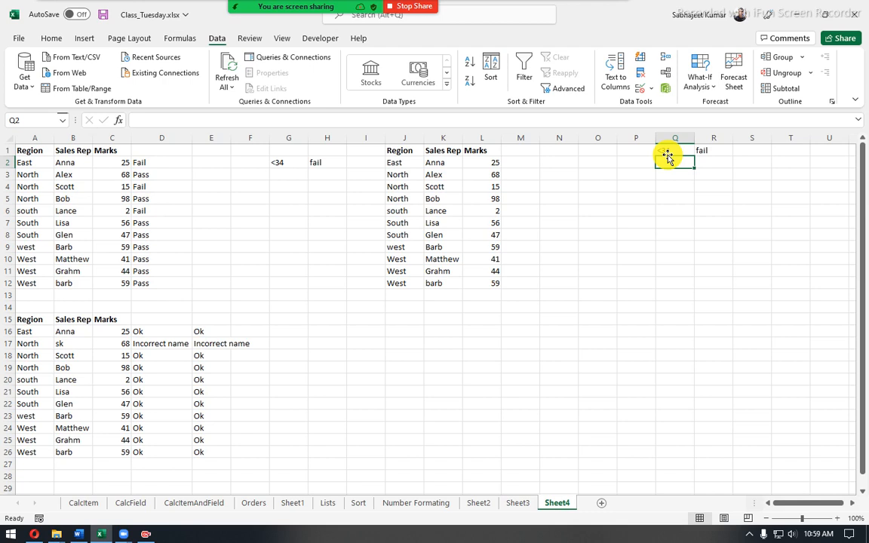
type("<")
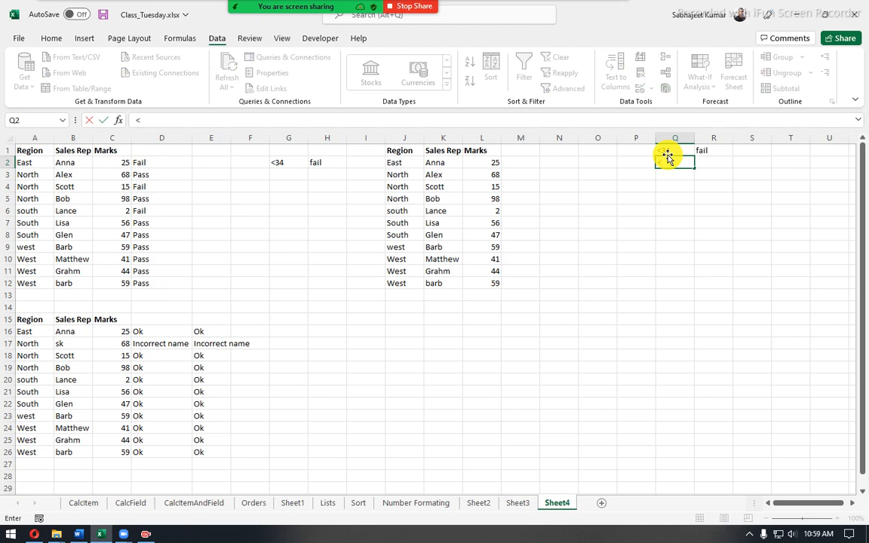
type("31")
key("Tab")
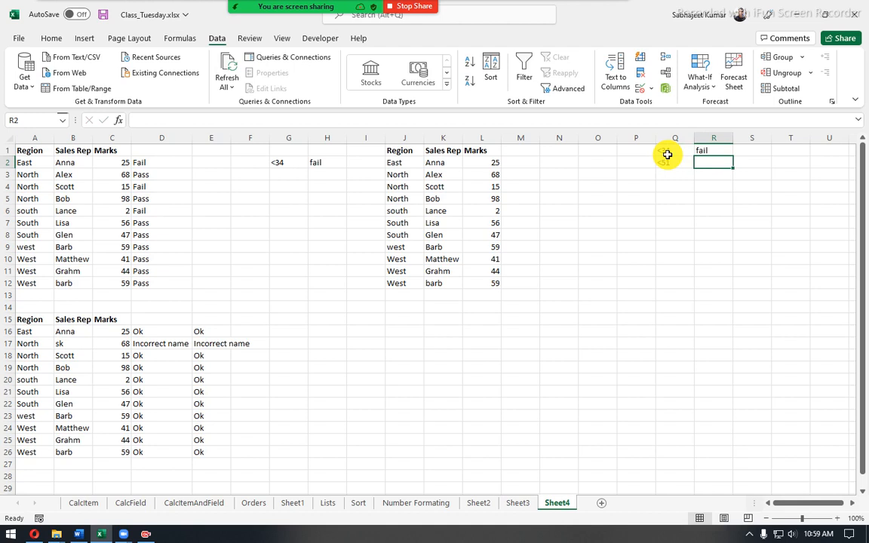
- Set the second grading criterion in Q2 to <43 and enter its grade "third" in R2
left_click(667, 157)
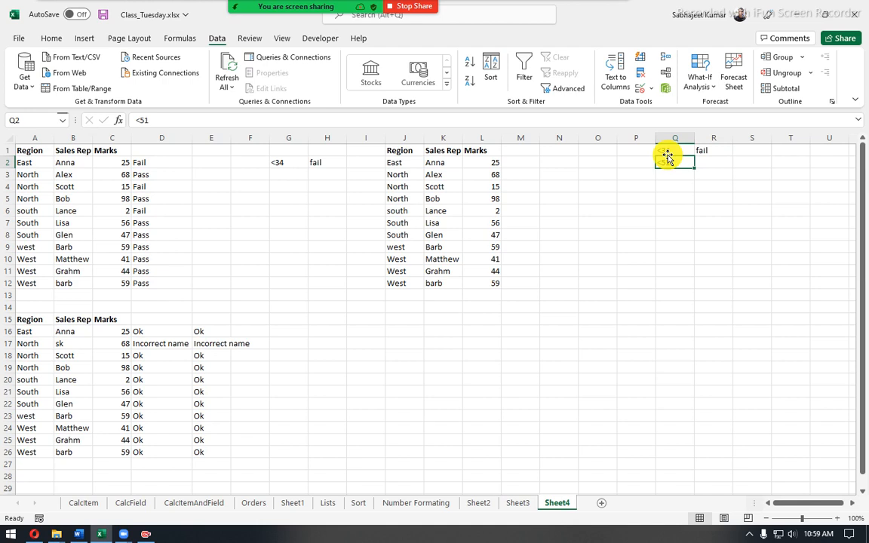
type("<")
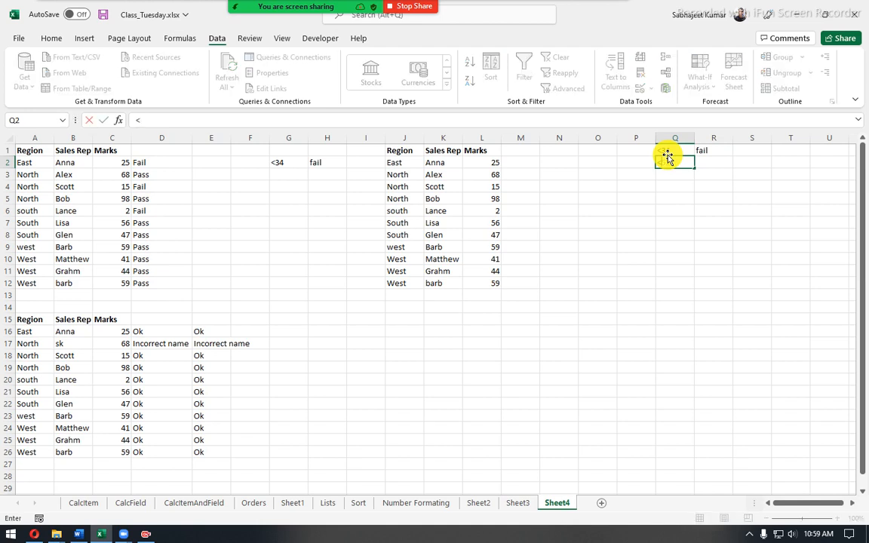
type("43")
key("Tab")
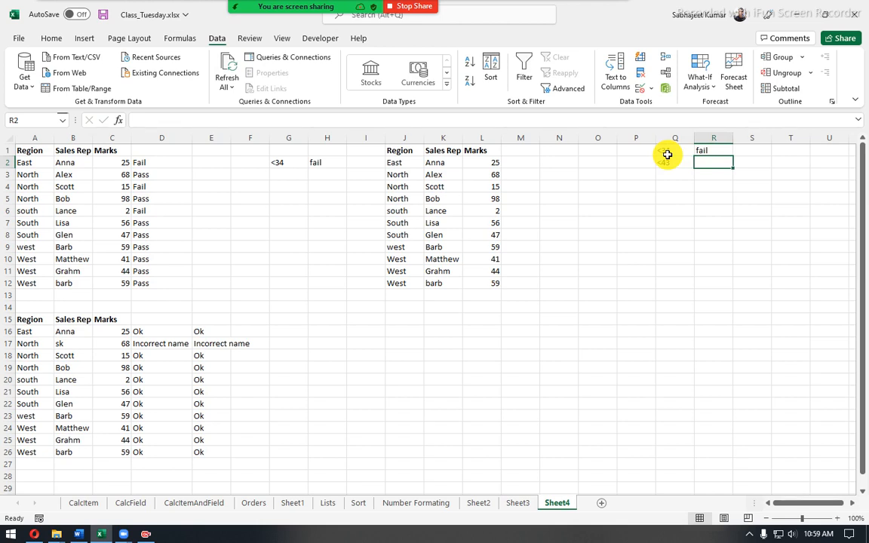
type("third")
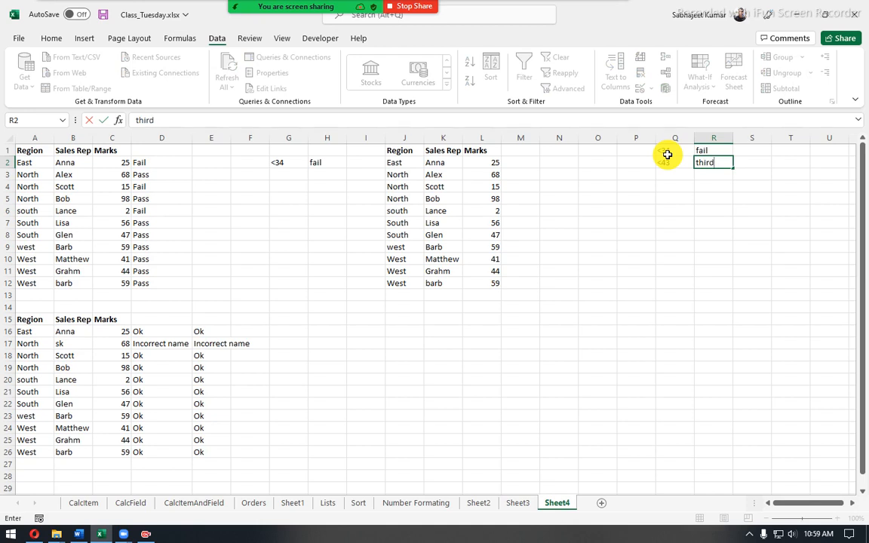
key("Return")
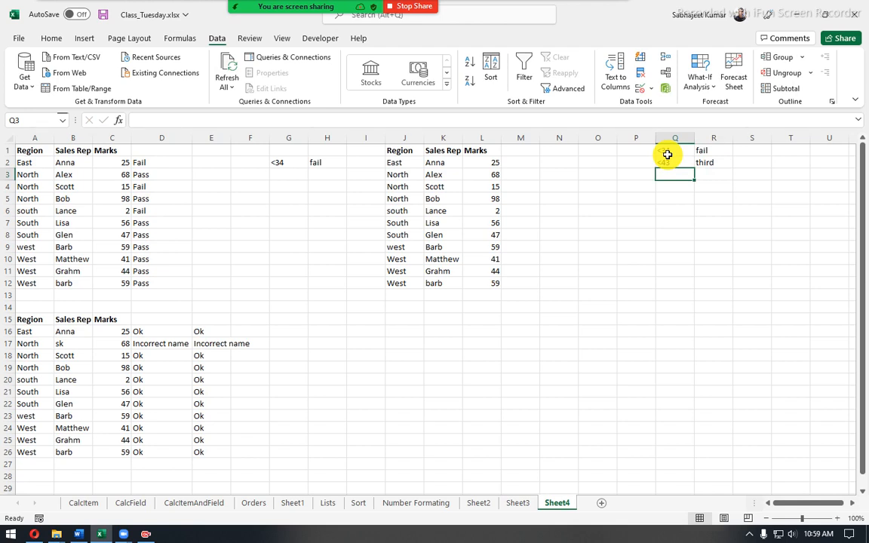
- Add the third grading criterion >50 in Q3 with the grade "good" in R3
type(">")
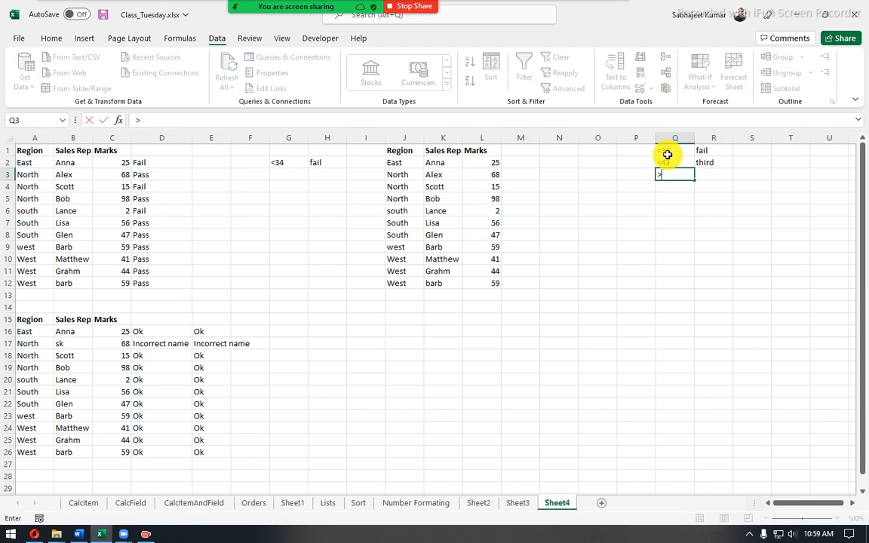
type("50")
key("Tab")
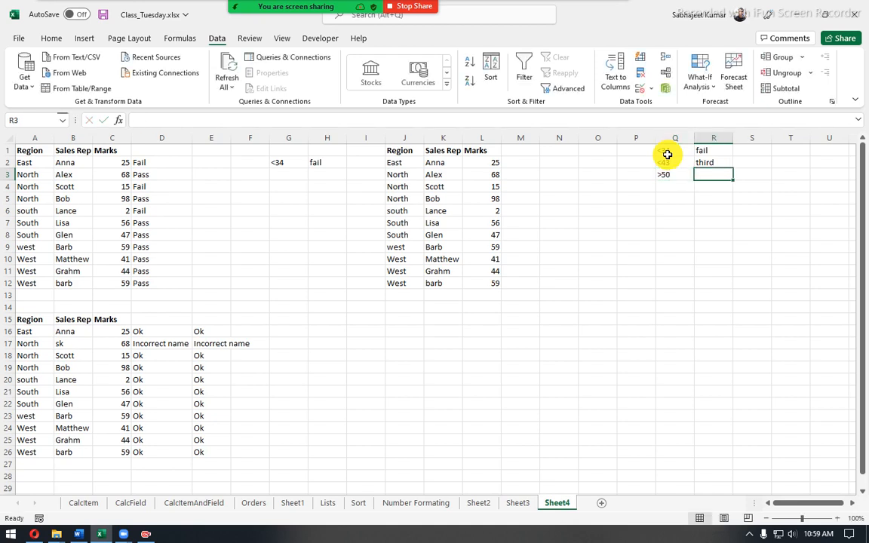
type("good")
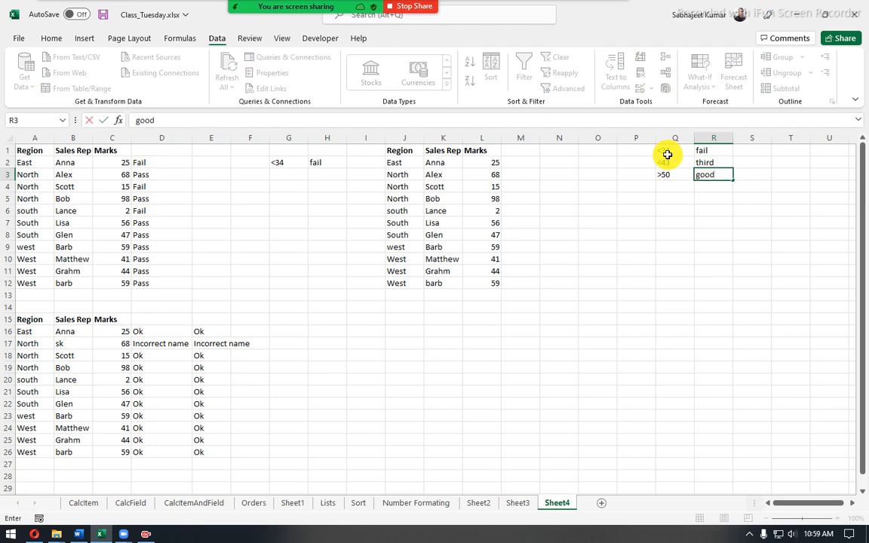
key("Return")
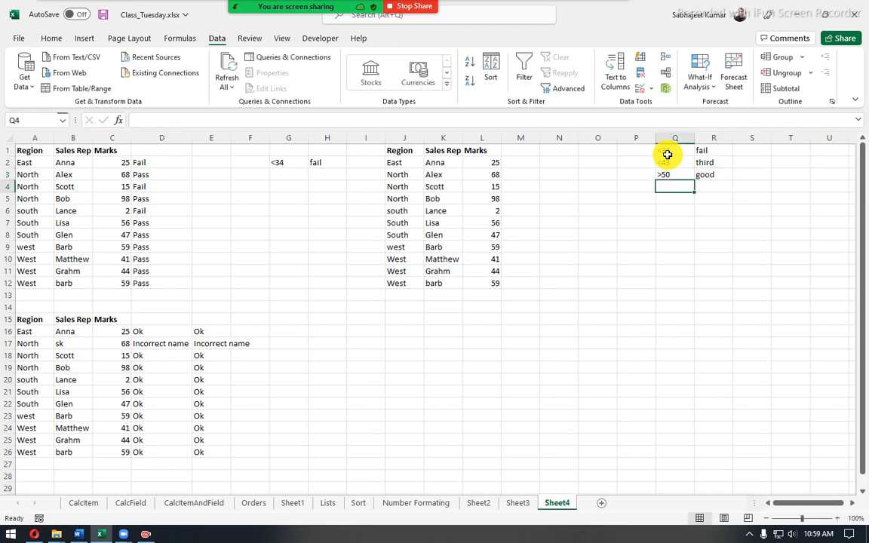
- Enter the mark range 34-42 in P2 beside the criterion for the grade "third"
left_click(668, 153)
left_click_drag(677, 151, 704, 174)
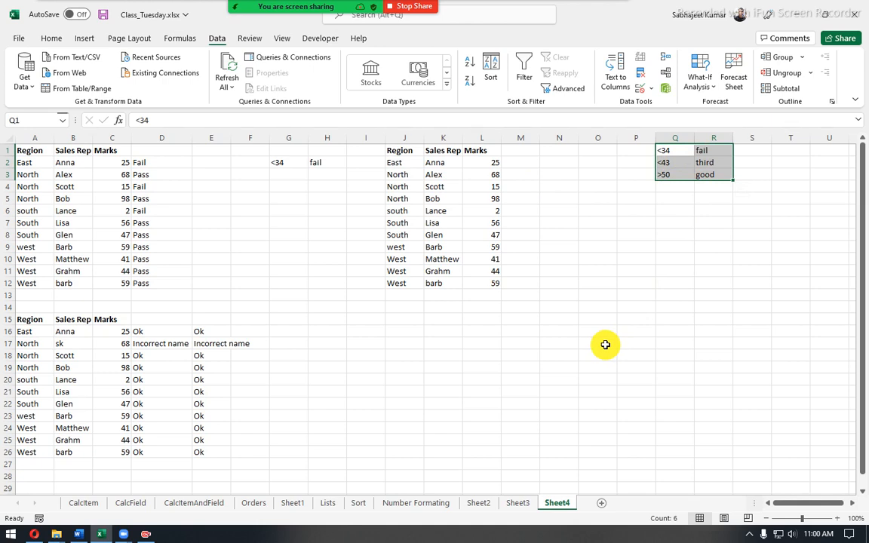
left_click_drag(661, 150, 710, 176)
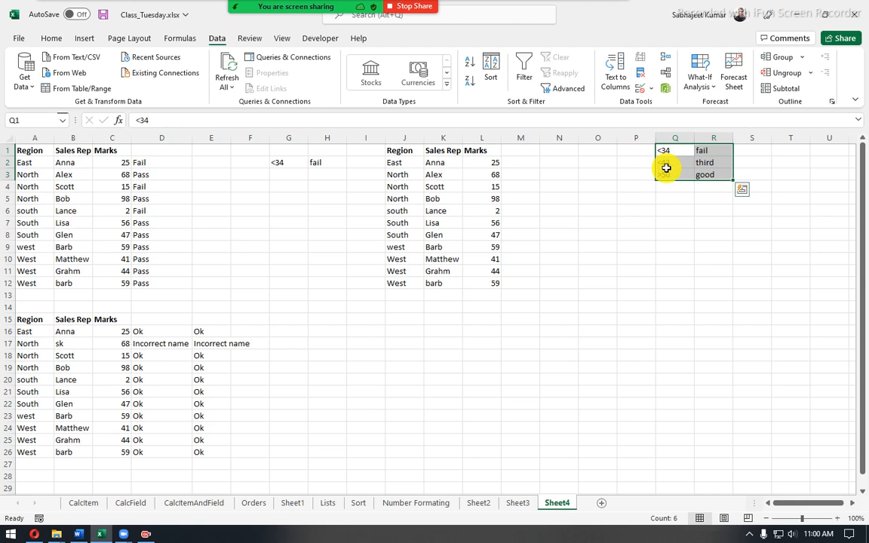
left_click(666, 168)
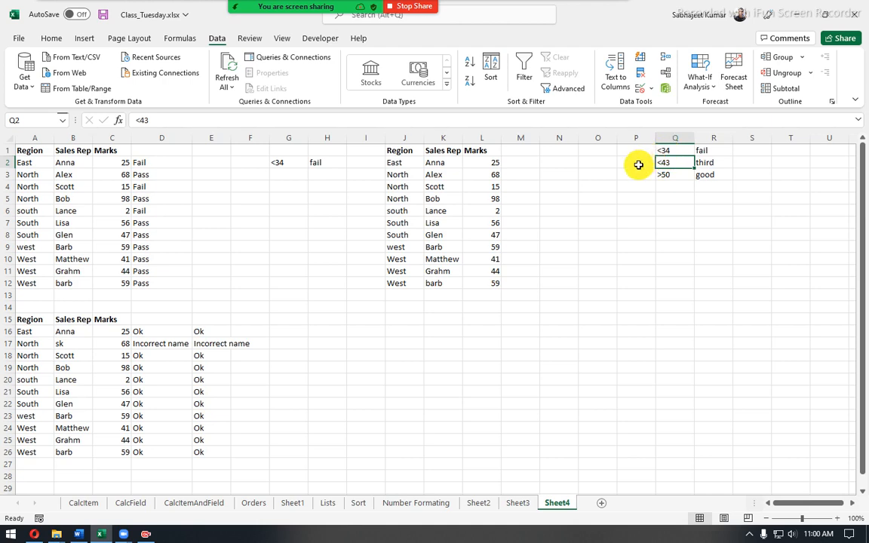
left_click(636, 163)
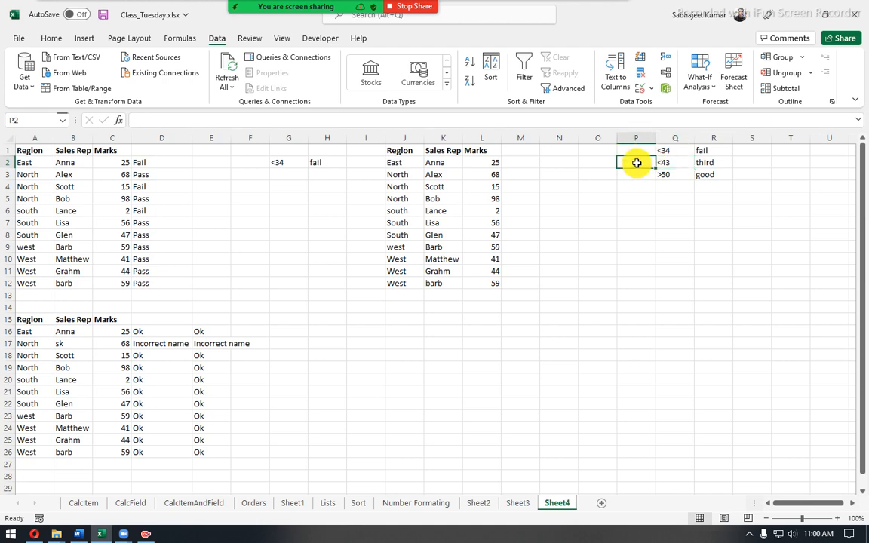
type("34")
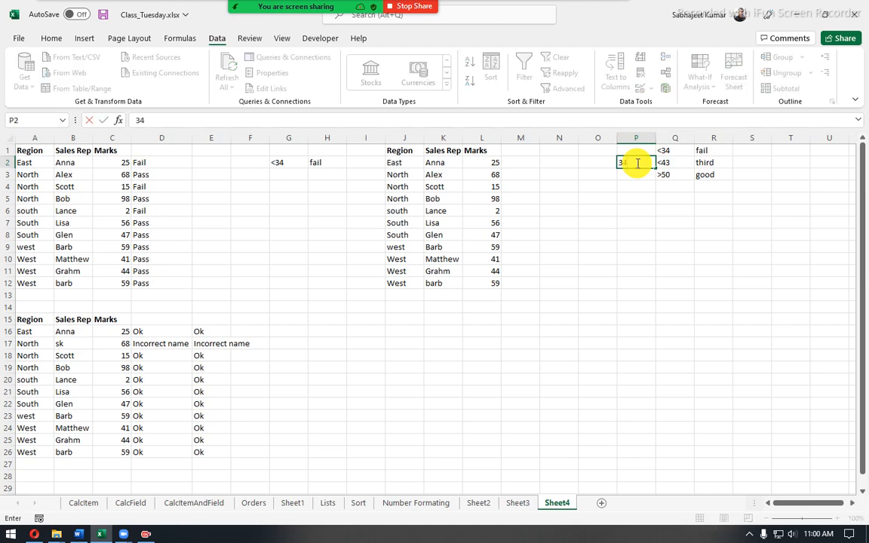
type("-42")
key("Return")
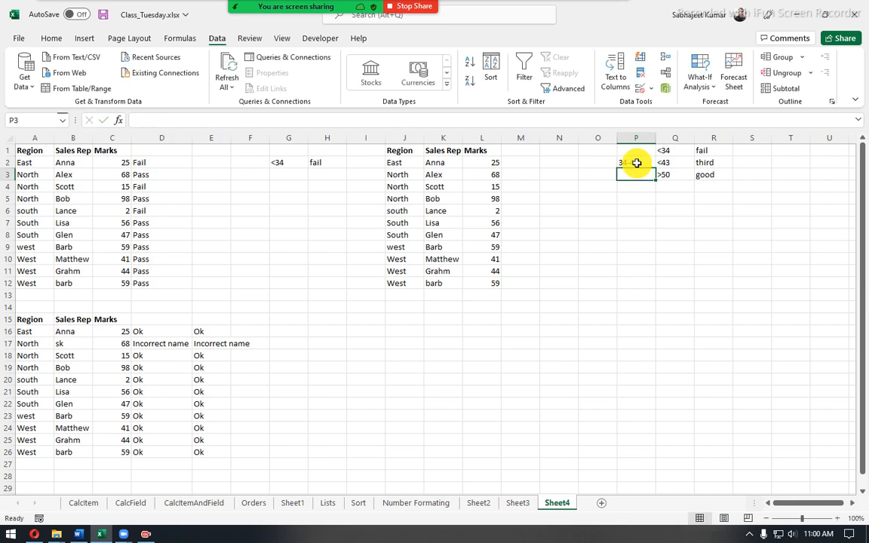
left_click(636, 163)
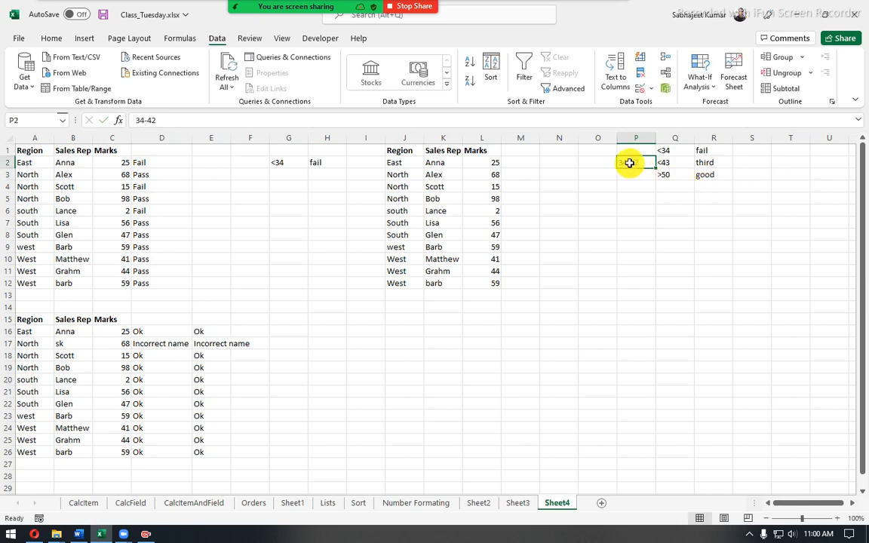
left_click(666, 163)
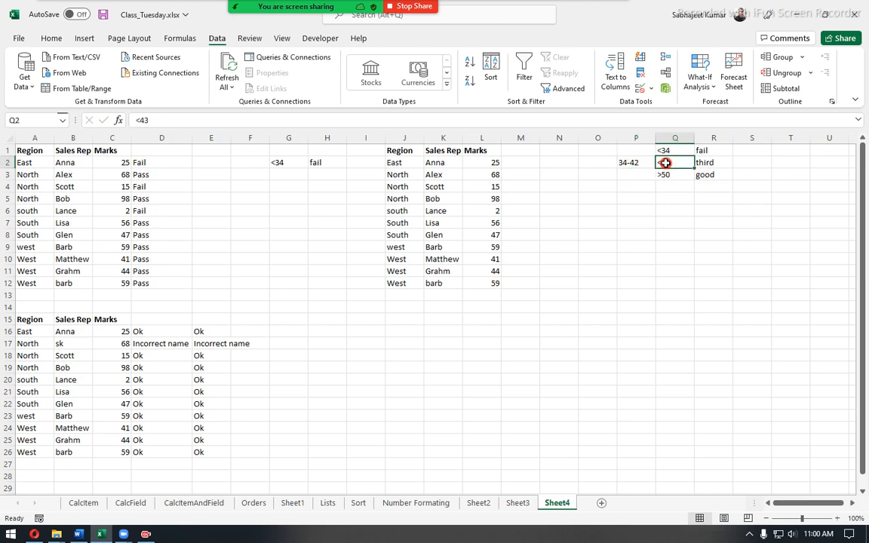
left_click_drag(665, 151, 699, 176)
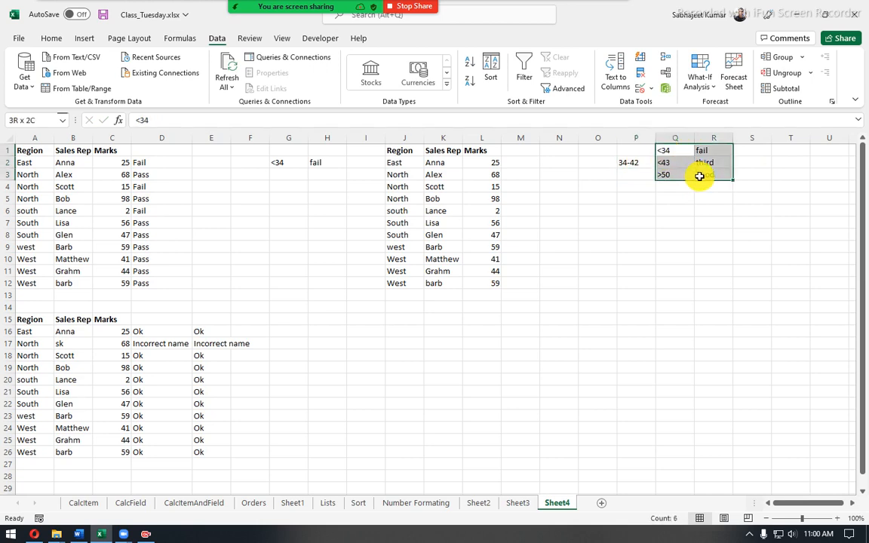
left_click(635, 165)
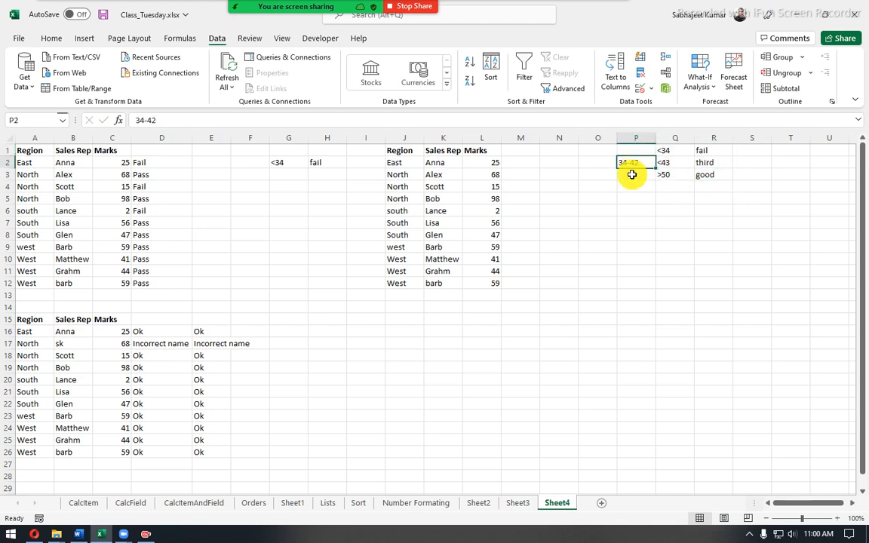
left_click_drag(631, 165, 631, 163)
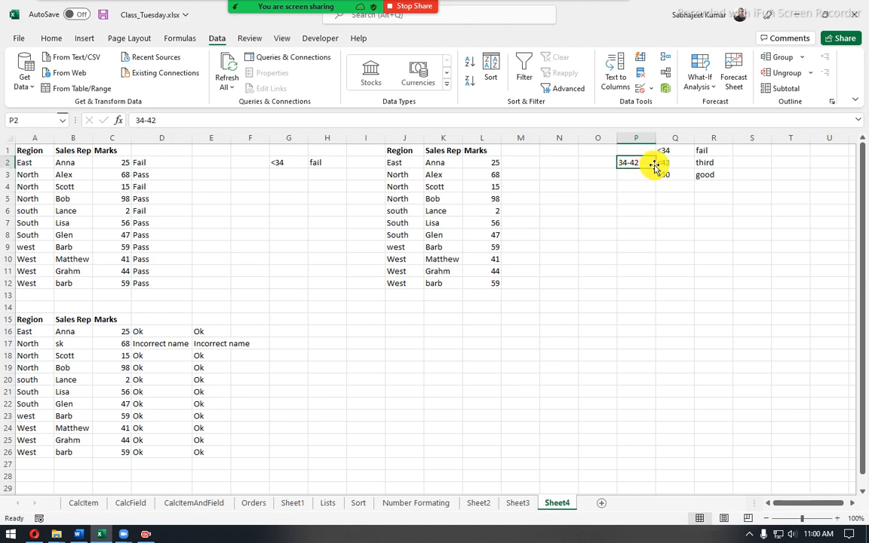
left_click(662, 163)
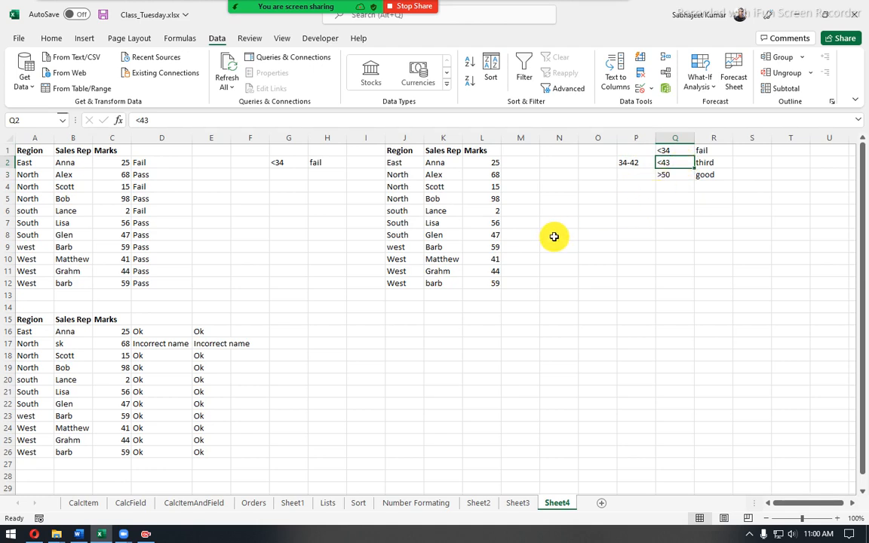
left_click(636, 175)
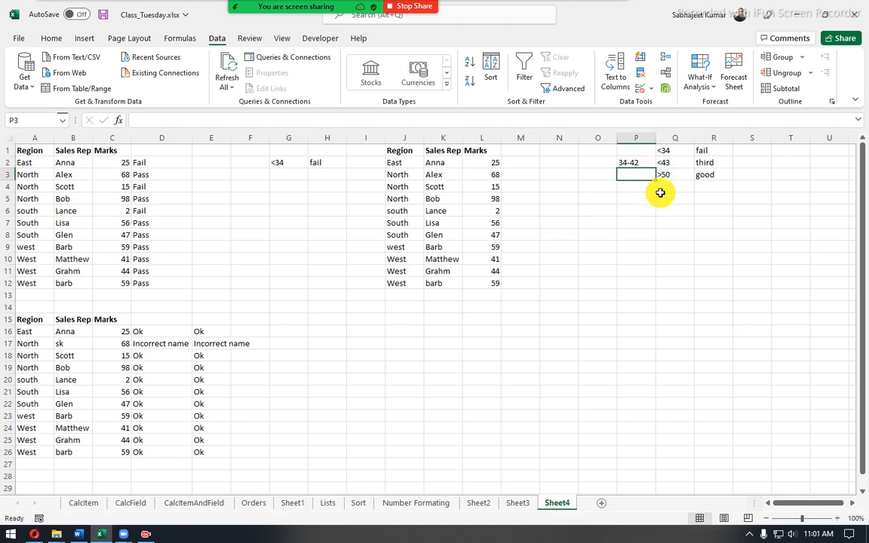
type("43-")
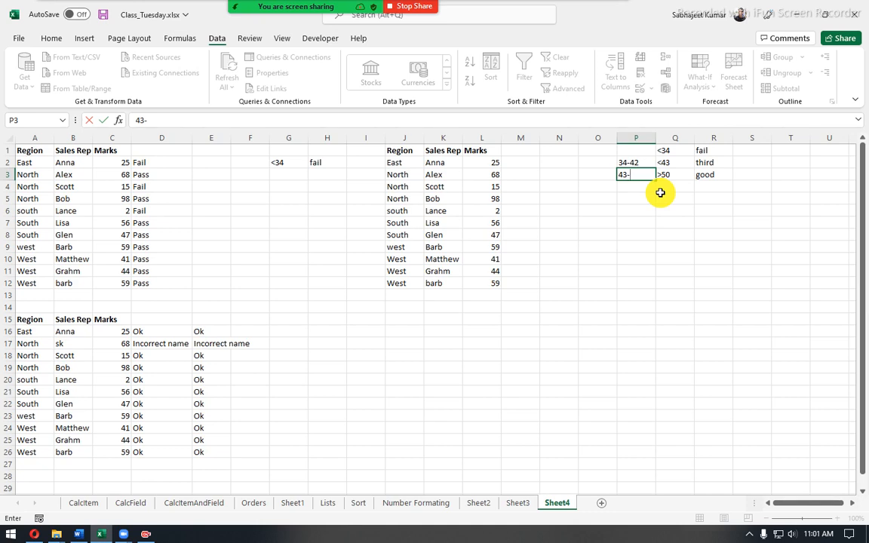
key("Escape")
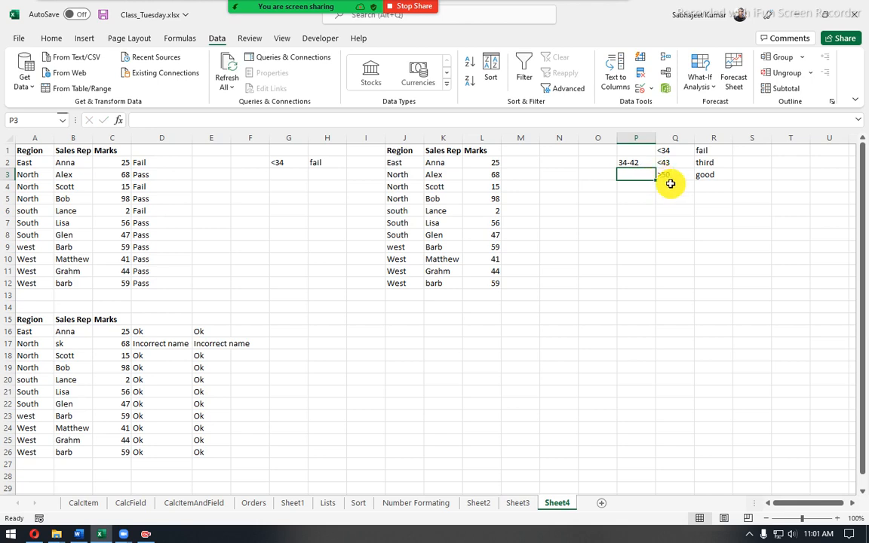
- Change the third grading criterion in Q3 to <51 and its grade in R3 to "second"
left_click(668, 174)
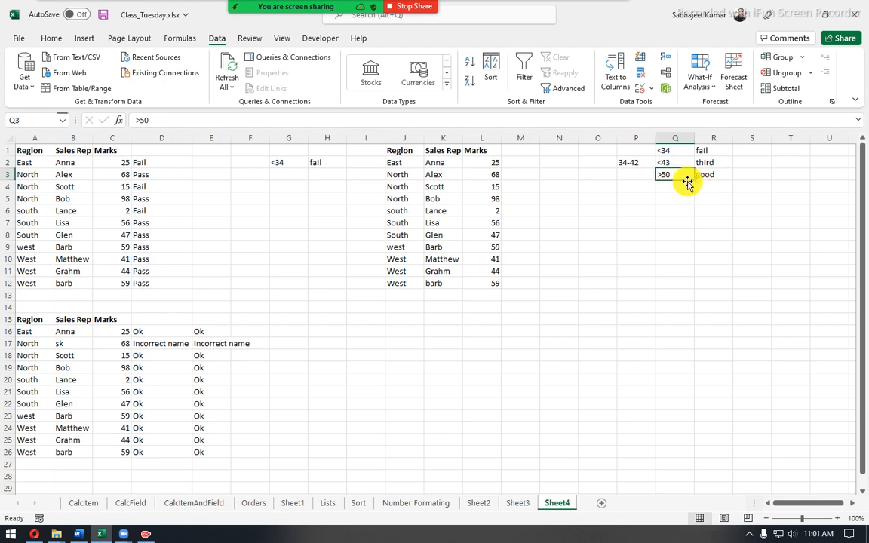
type("<5")
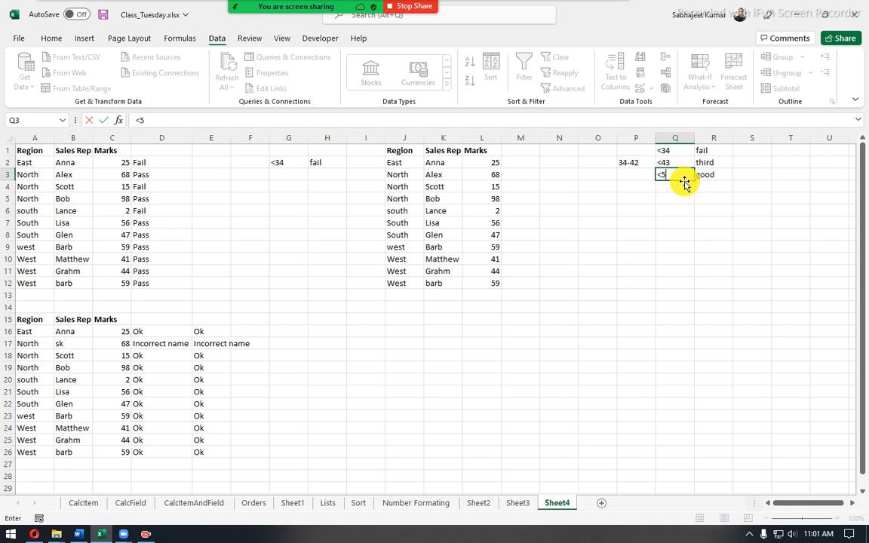
type("1")
key("Tab")
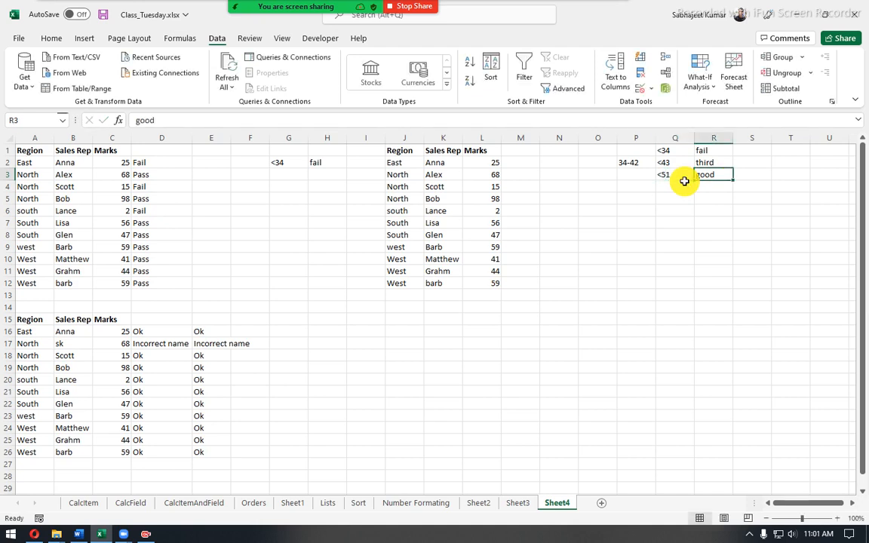
type("second")
key("Return")
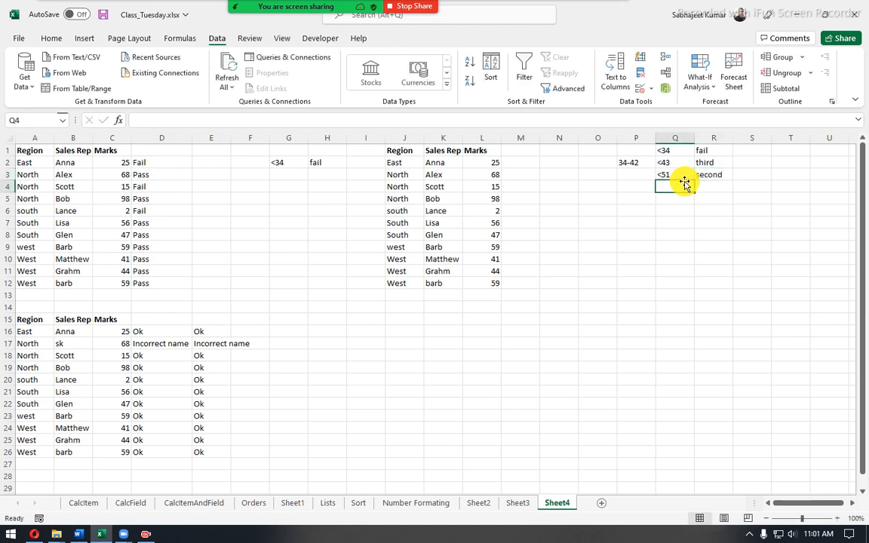
- Add a fourth grading criterion >51 in Q4 with the grade "Good" in R4
type("5")
key("Home")
type(">")
key("End")
type("1")
key("Tab")
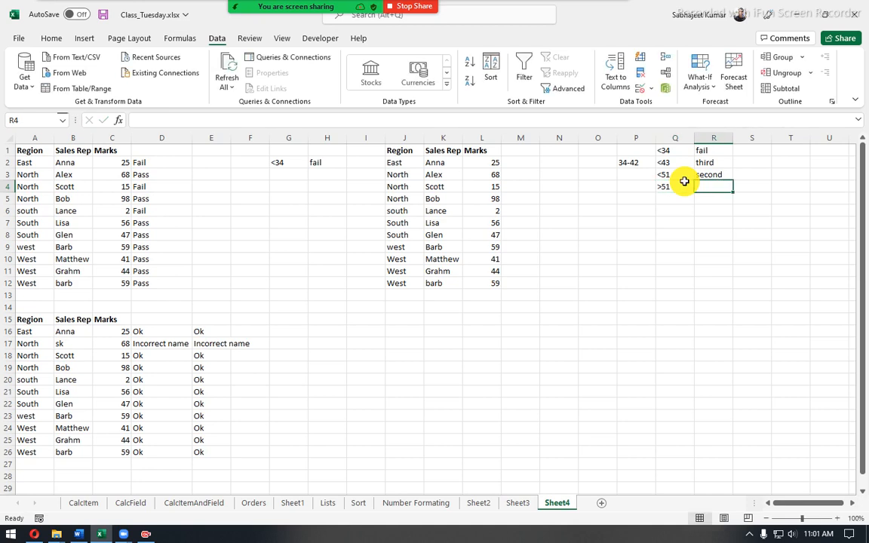
type("Good")
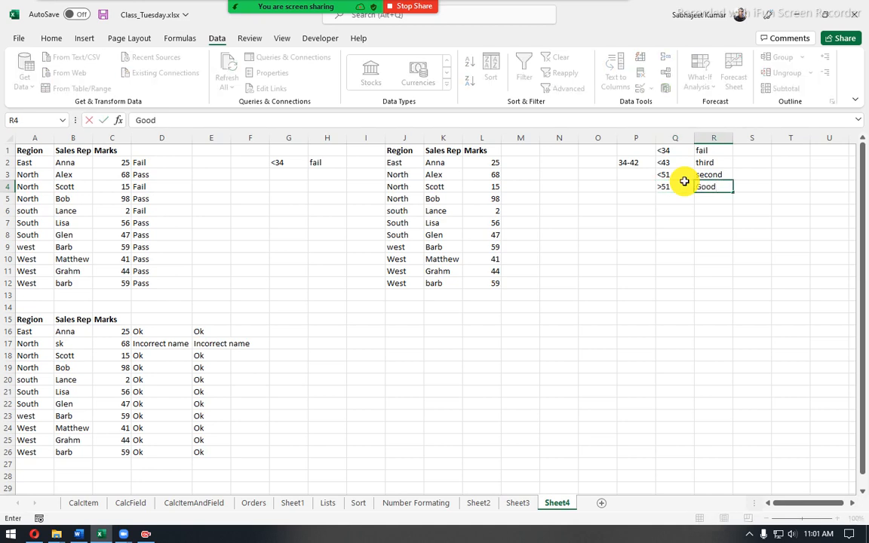
key("Return")
- Enter the mark range 43-50 in P3 beside the criterion for the grade "second"
key("Left")
key("Up")
key("Up")
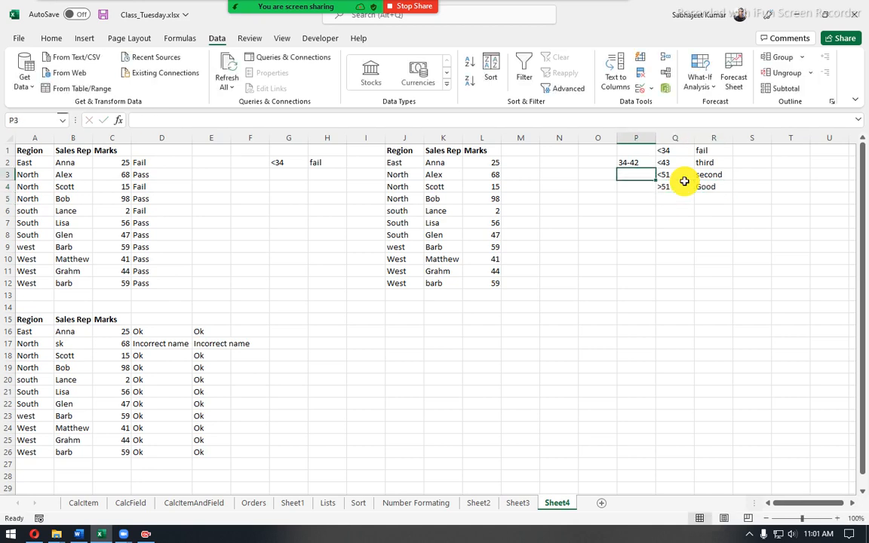
type("43")
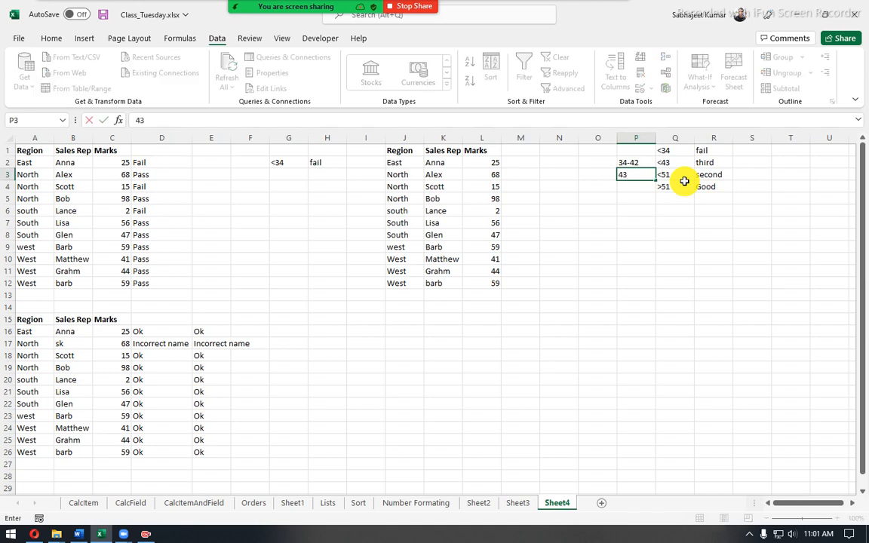
type("-50")
key("Return")
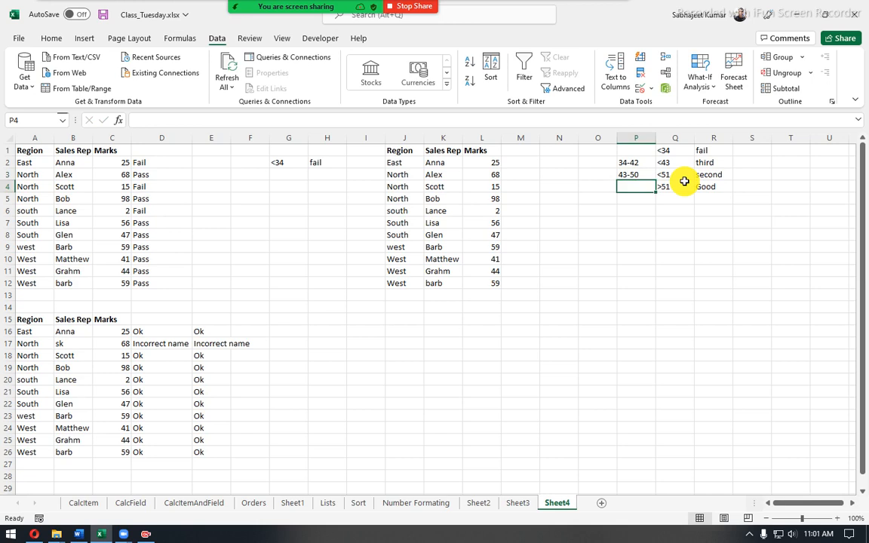
- Enter >51 as the mark range in P4 beside the criterion for the grade "Good"
type(">")
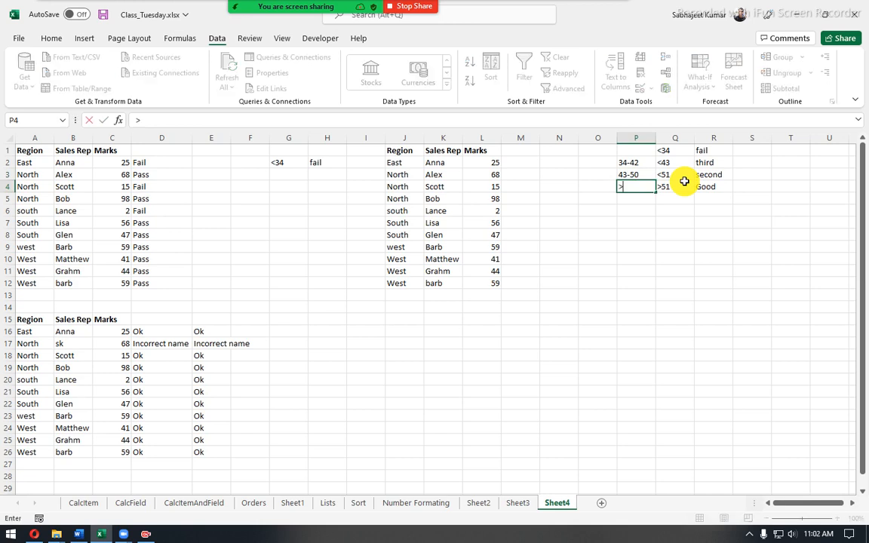
type("50")
key("BackSpace")
type("1")
key("Return")
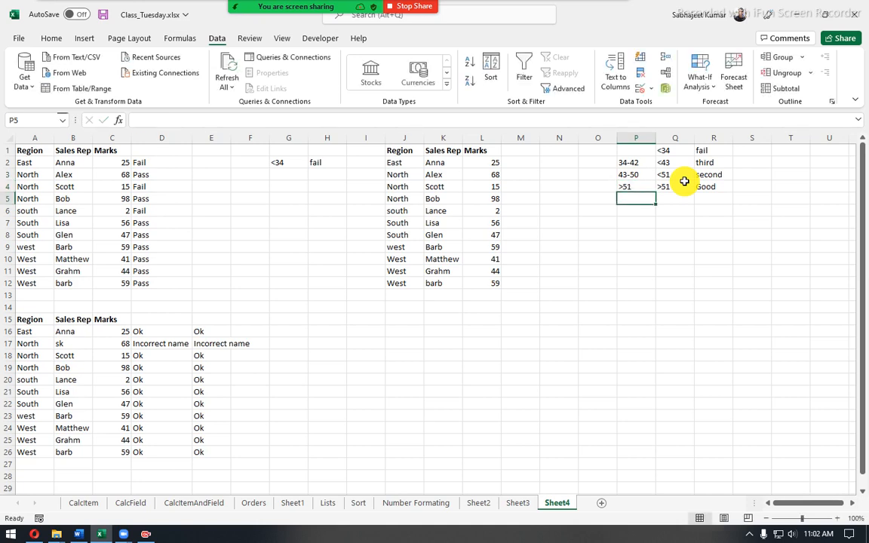
- Enter the mark range 0-33 in P1 beside the criterion for the grade "fail"
left_click_drag(635, 162, 712, 182)
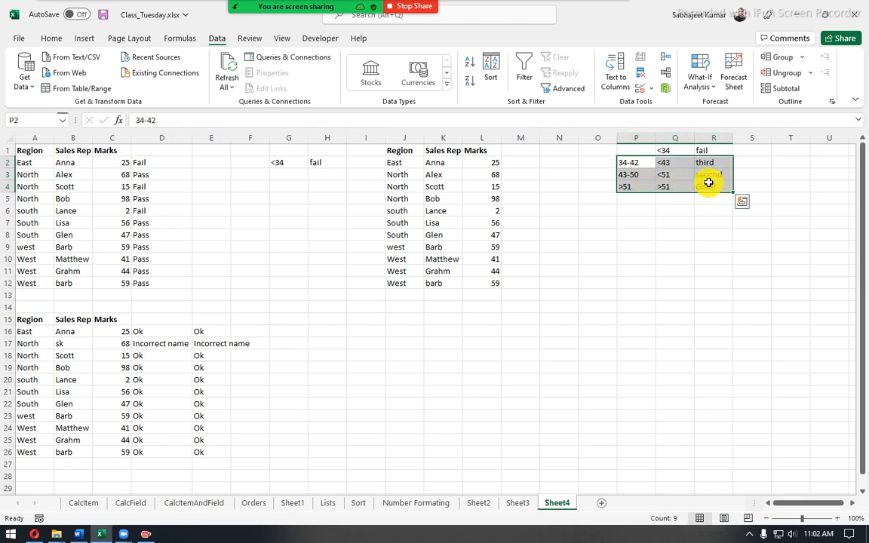
left_click(641, 151)
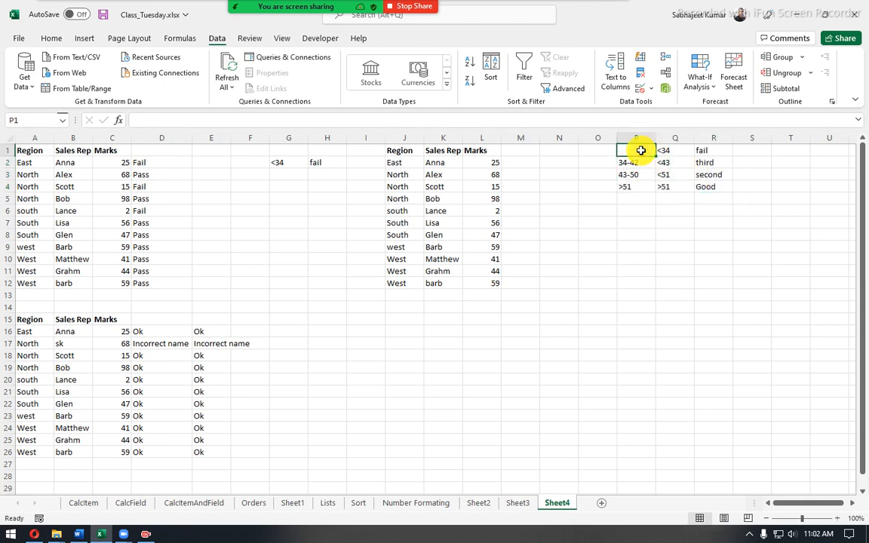
type("0-33")
key("Return")
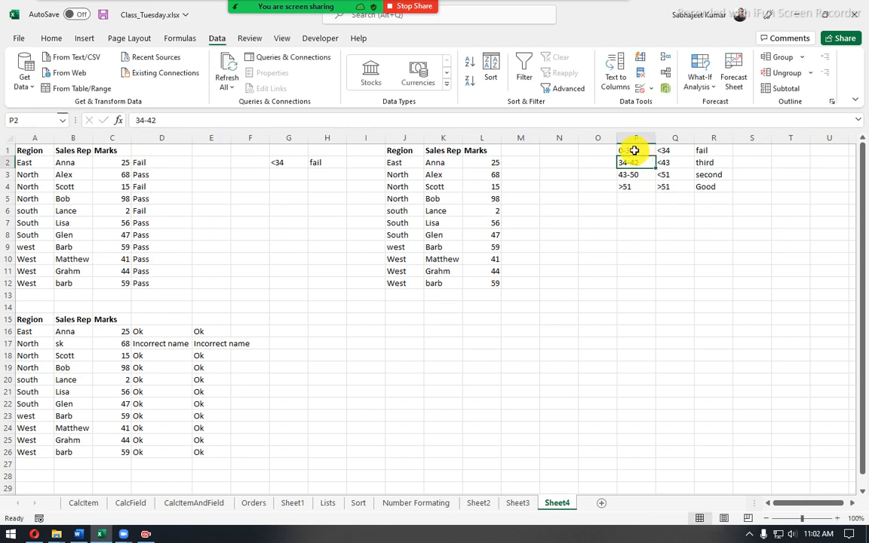
- Compare the mark ranges in P1:P4 with the grading criteria in Q1:Q4
left_click_drag(633, 150, 648, 187)
left_click(666, 151)
left_click_drag(666, 151, 679, 189)
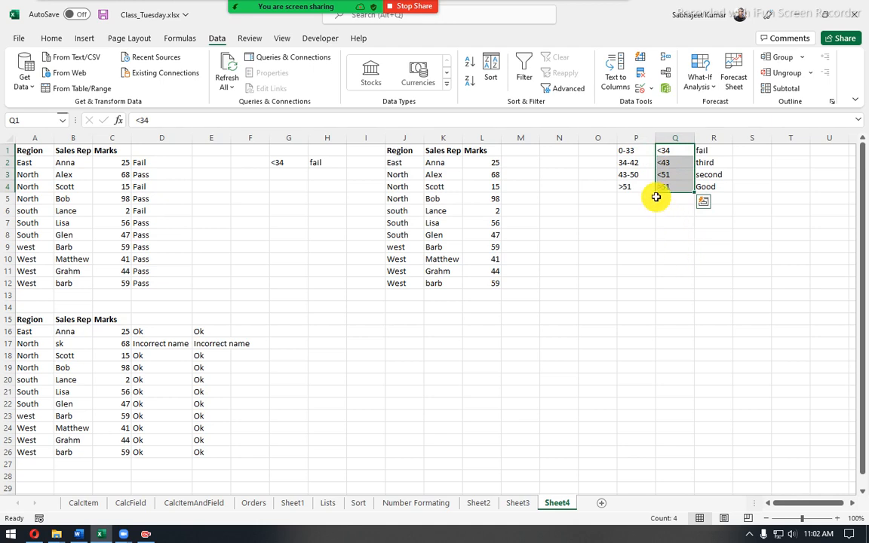
left_click(633, 153)
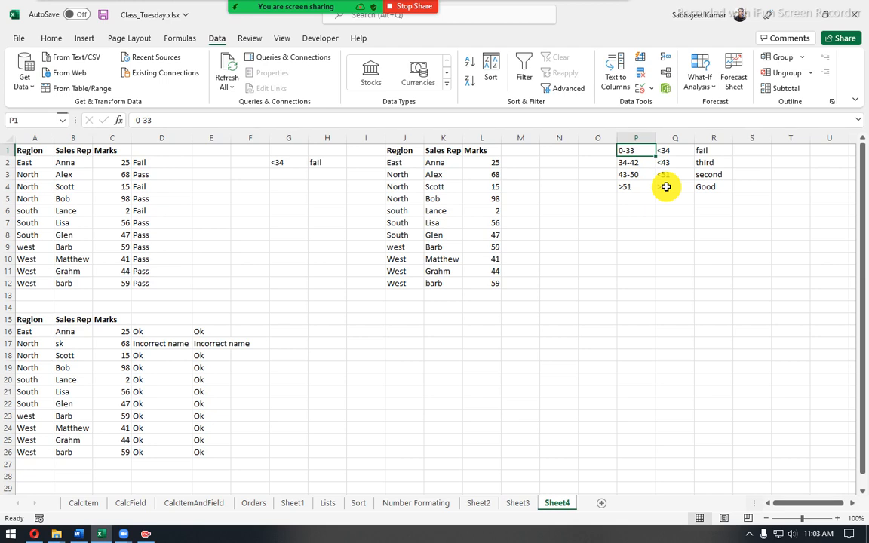
left_click_drag(665, 163, 669, 189)
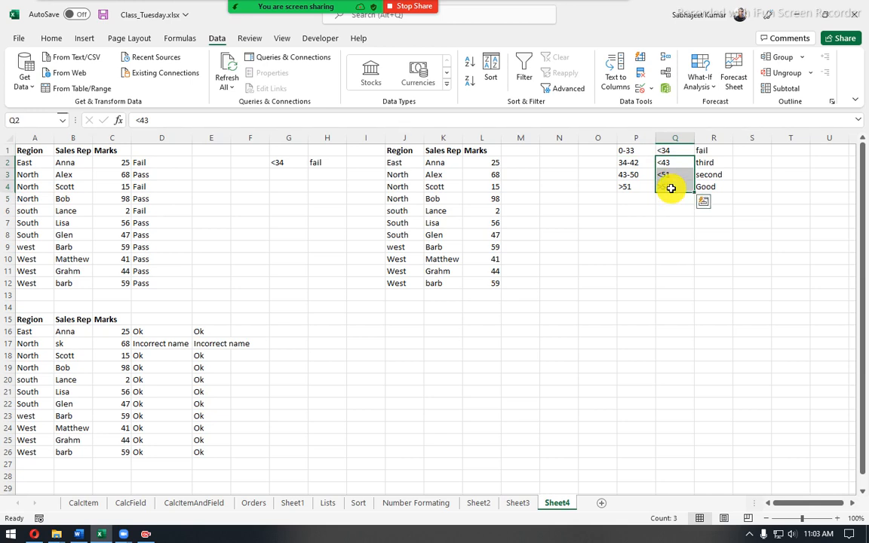
left_click_drag(677, 148, 678, 187)
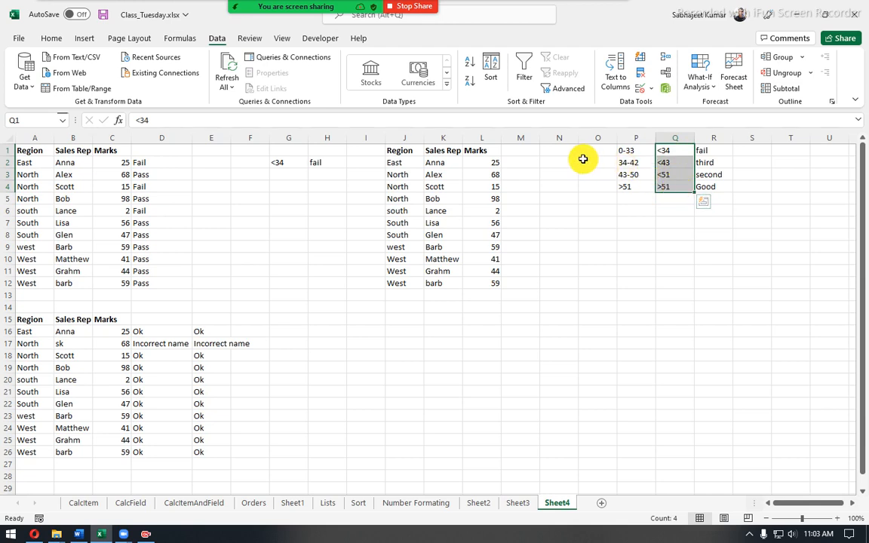
left_click(525, 163)
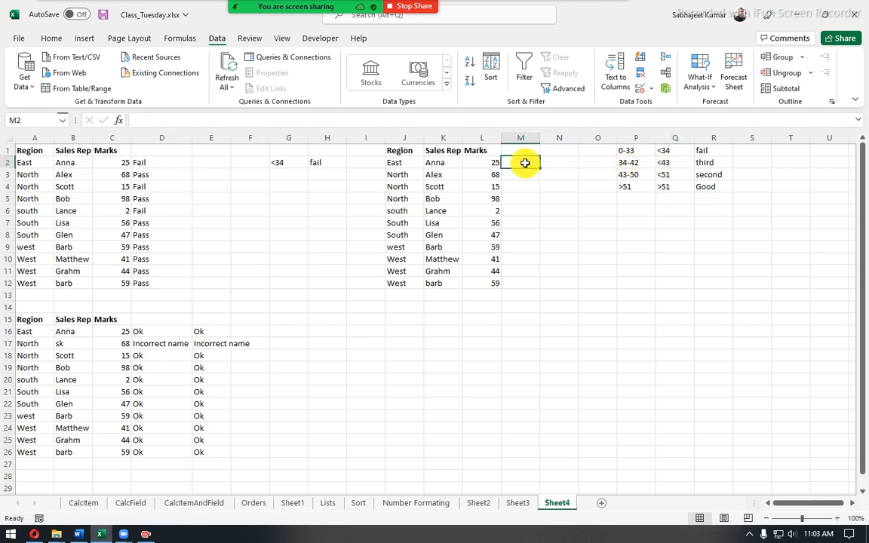
left_click(768, 305)
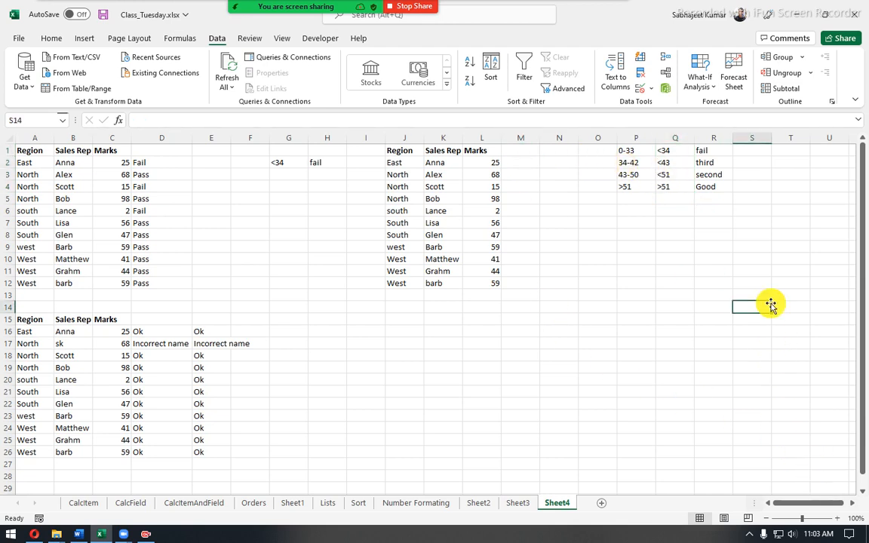
- Start an IF formula in M2 that returns "Fail" when the mark in L2 is below 34
key("Right")
key("Right")
key("Right")
key("Right")
key("Right")
key("Right")
key("Right")
key("Right")
key("Right")
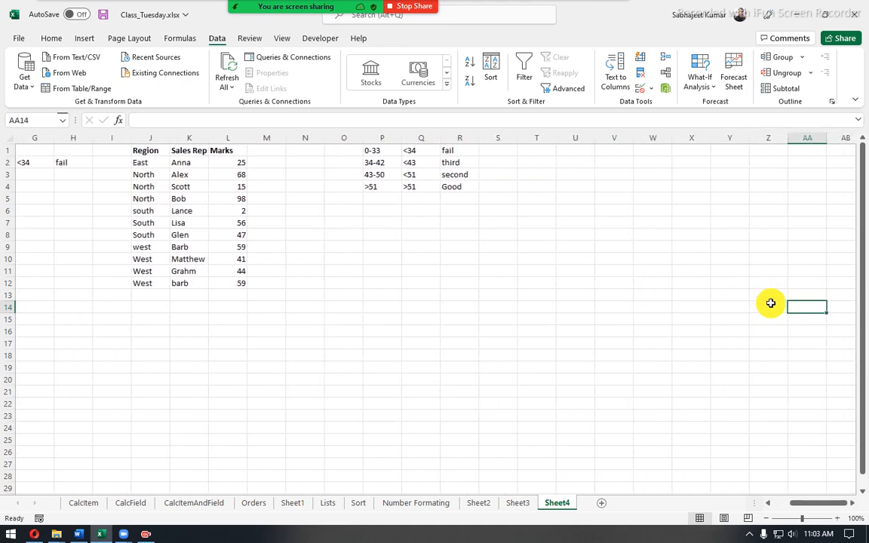
key("Right")
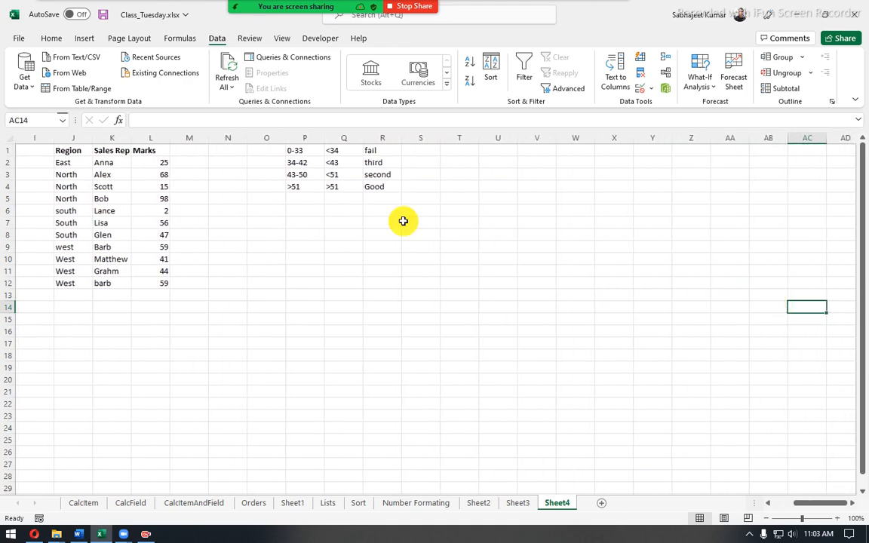
left_click(196, 159)
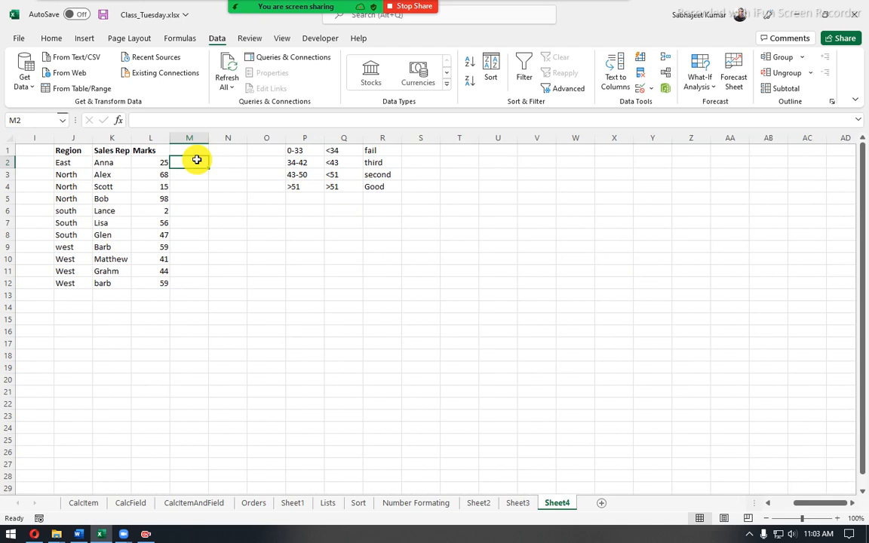
type("=IF(")
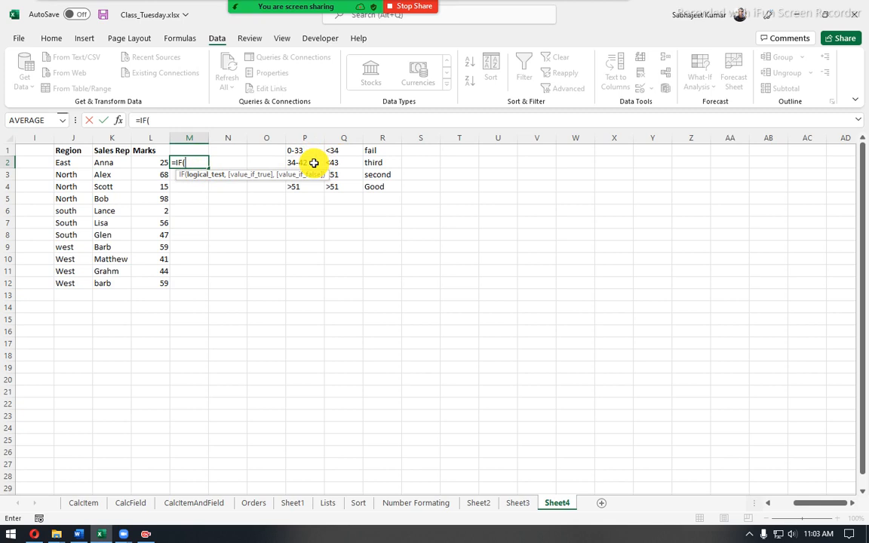
left_click(158, 162)
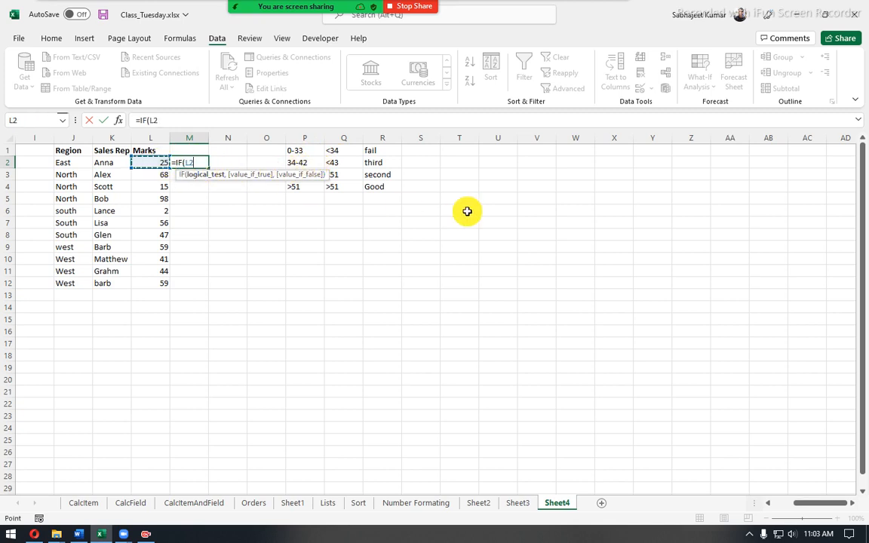
type("<34,")
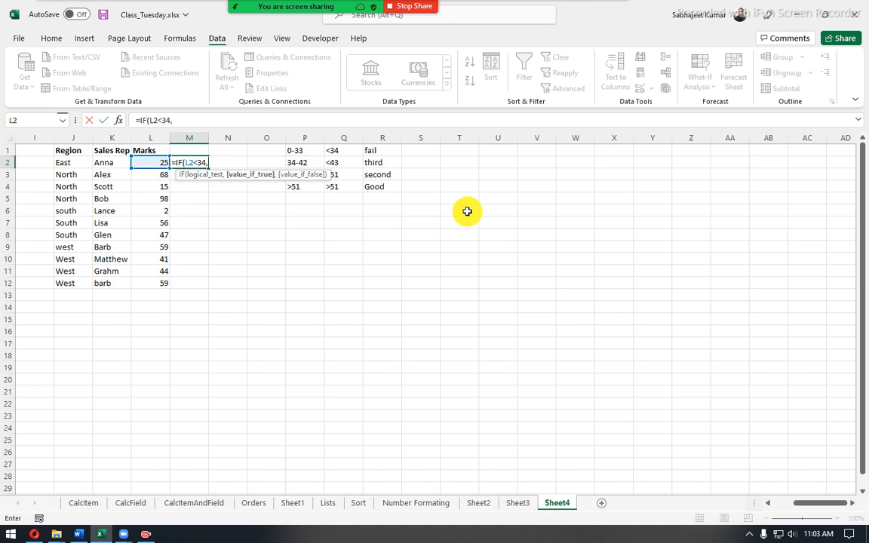
type("\"Fail\",")
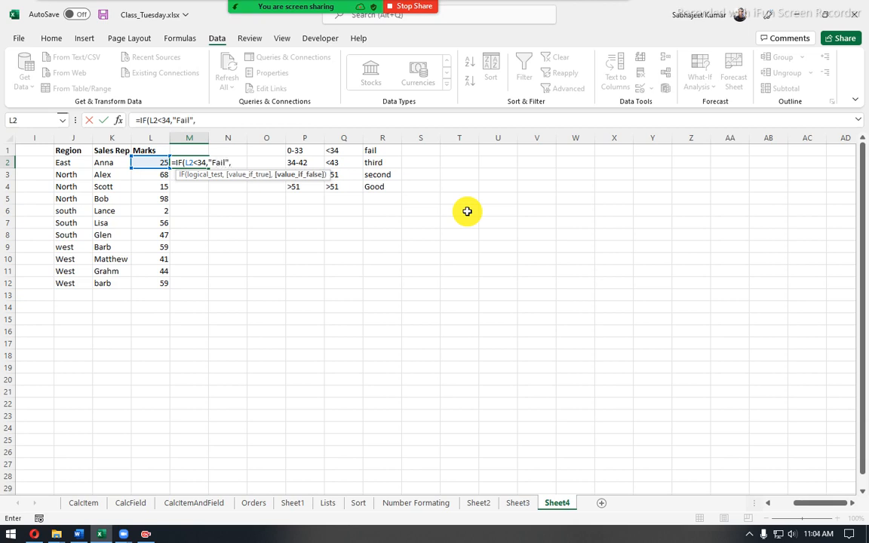
left_click_drag(186, 162, 230, 162)
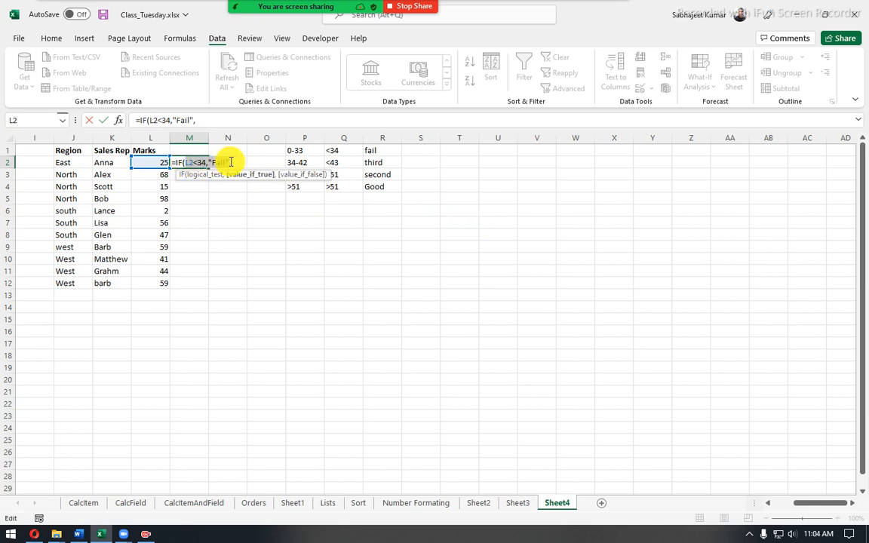
left_click(229, 160)
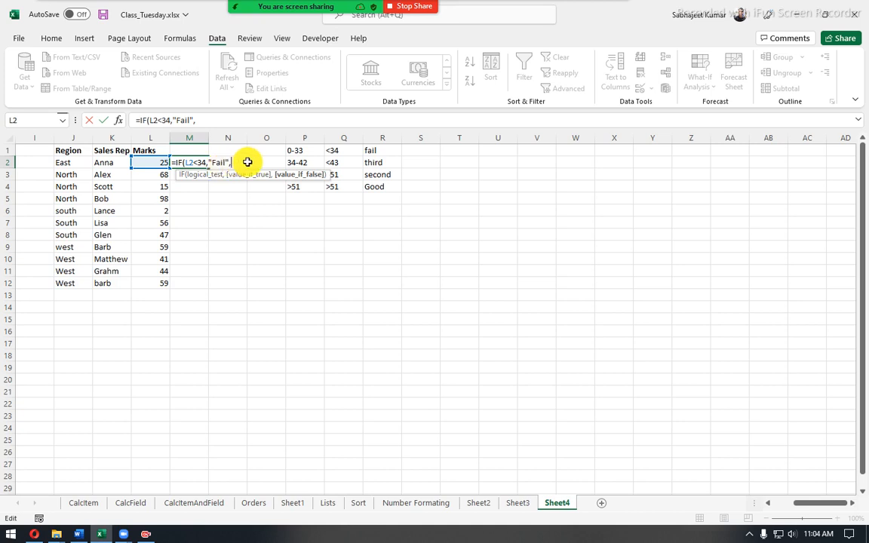
- Nest a second IF as the false value in M2, returning "Third" when L2 is below 43
type("i")
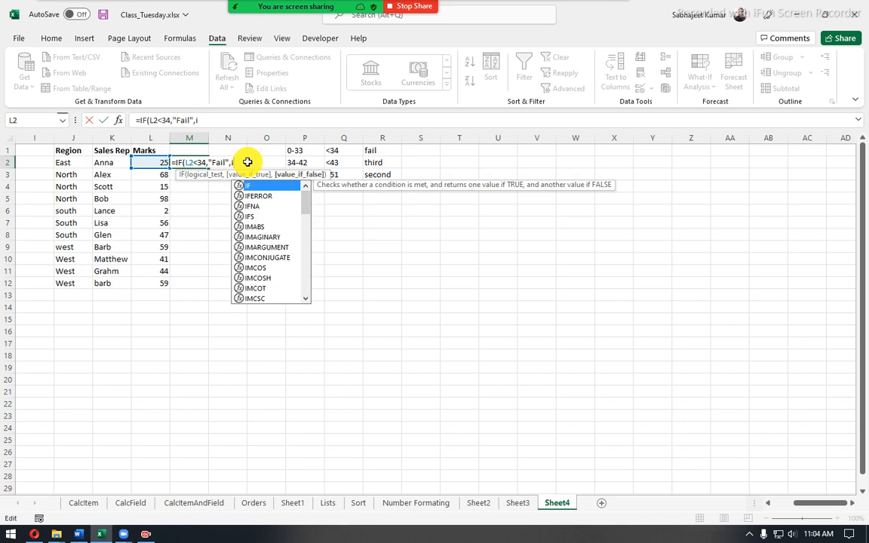
type("f")
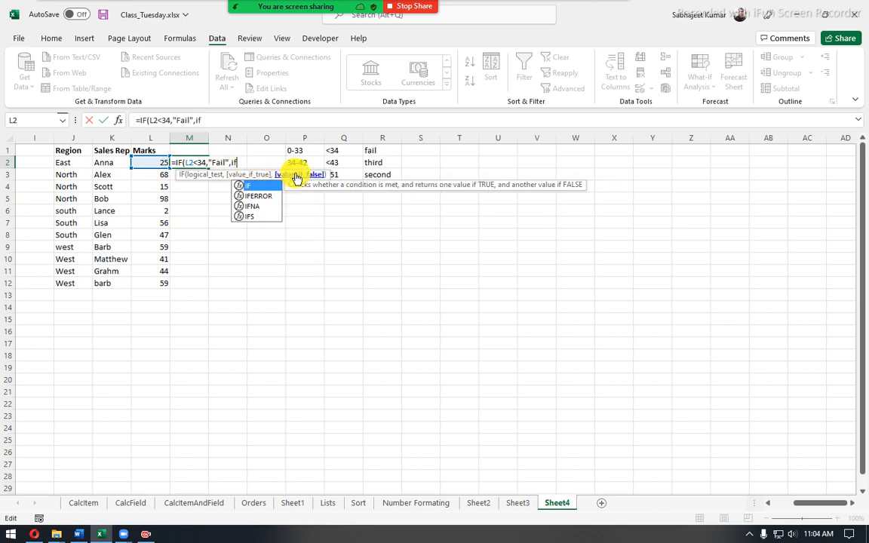
key("Tab")
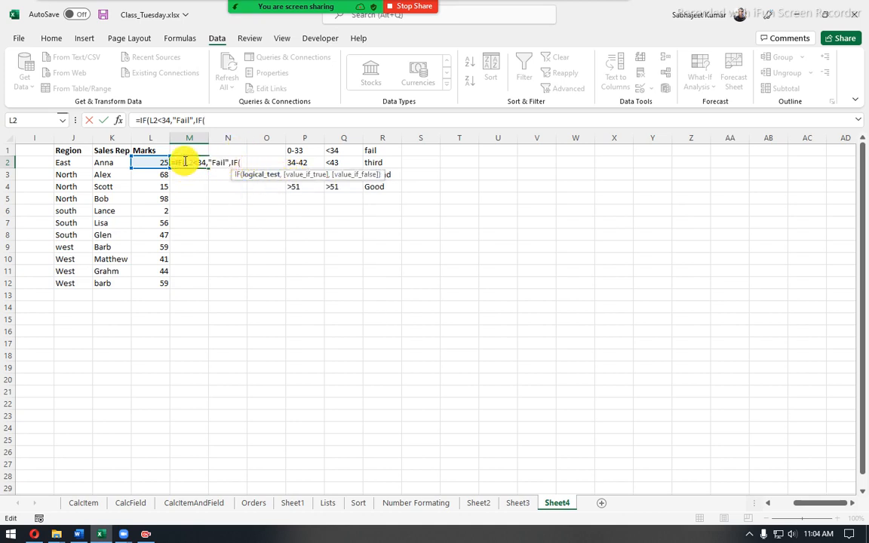
left_click_drag(185, 161, 278, 163)
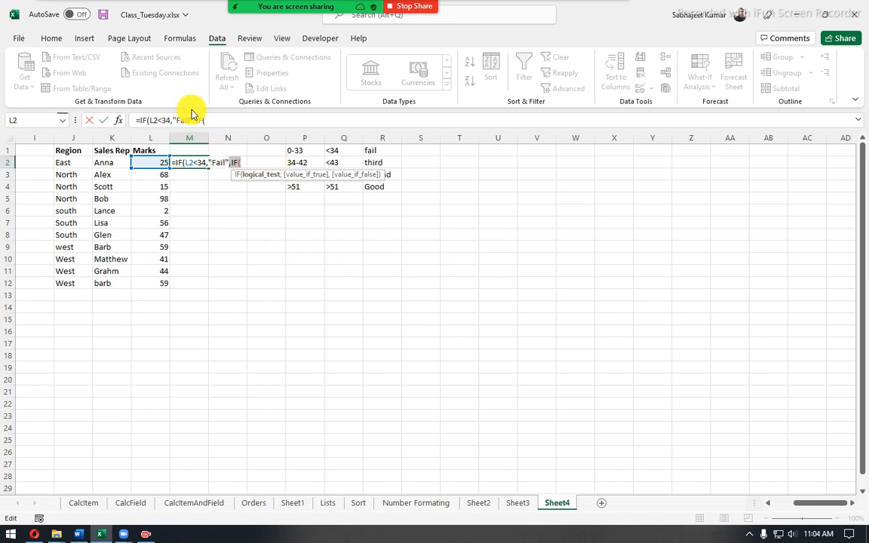
left_click(220, 120)
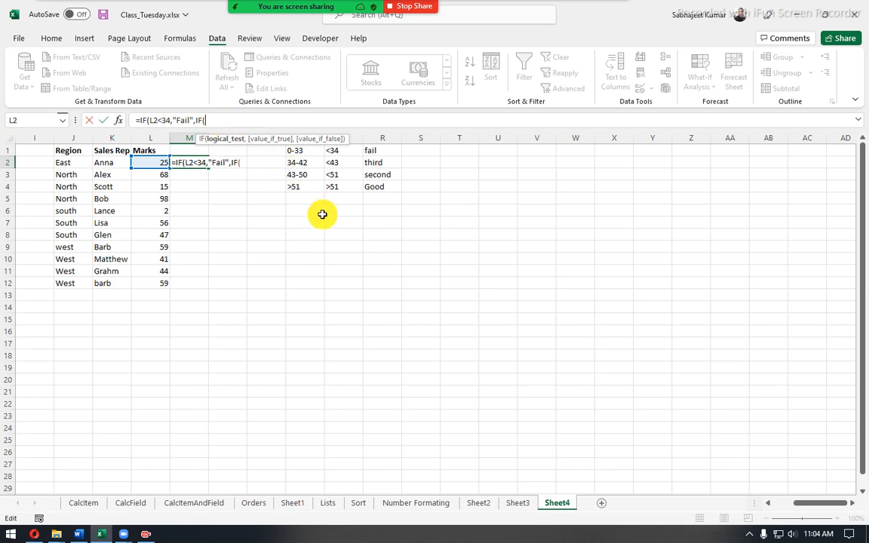
left_click(152, 164)
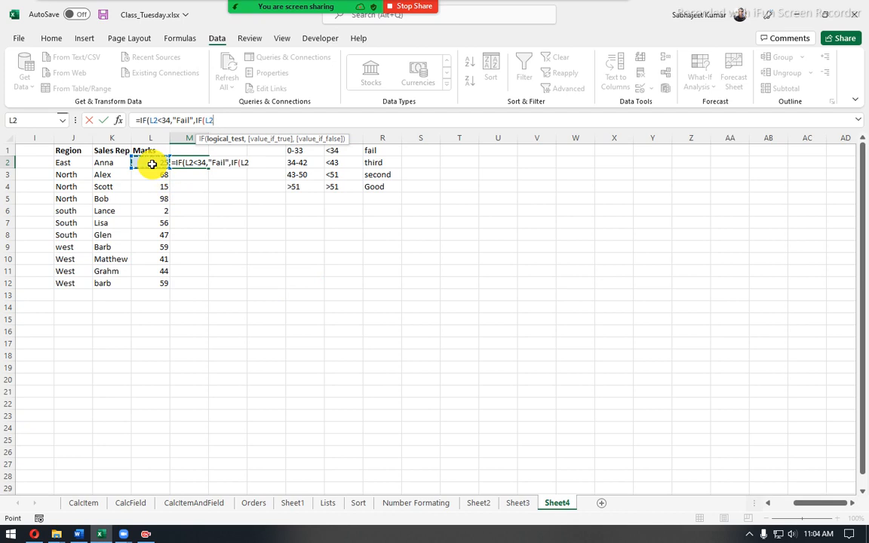
type("<6")
key("BackSpace")
type("43,")
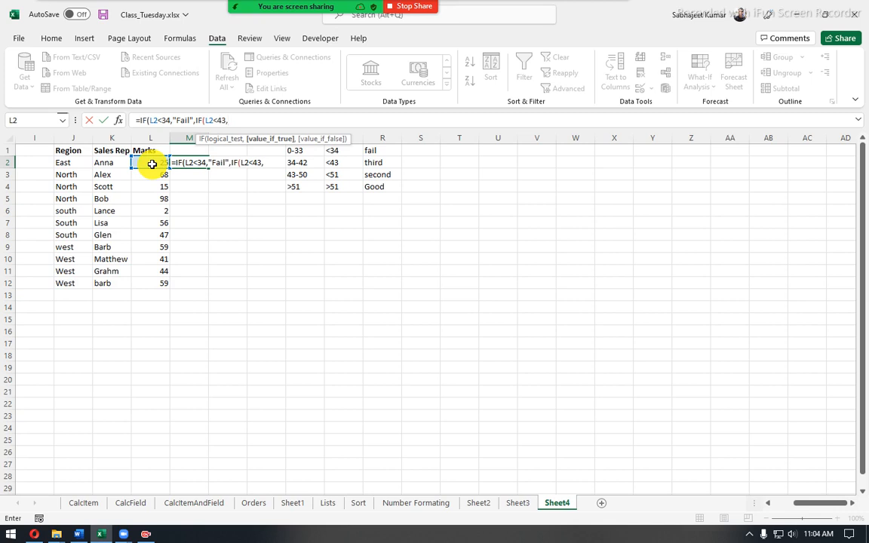
type("\"Third\",")
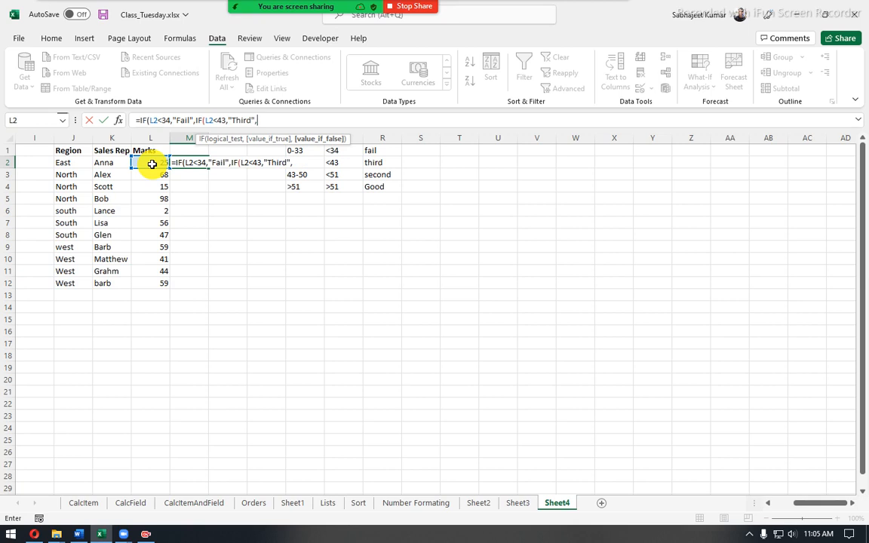
- Finish the nested IF in M2 with "---" as the last false value, accepting the closing-bracket correction
type("\"---\"")
key("Return")
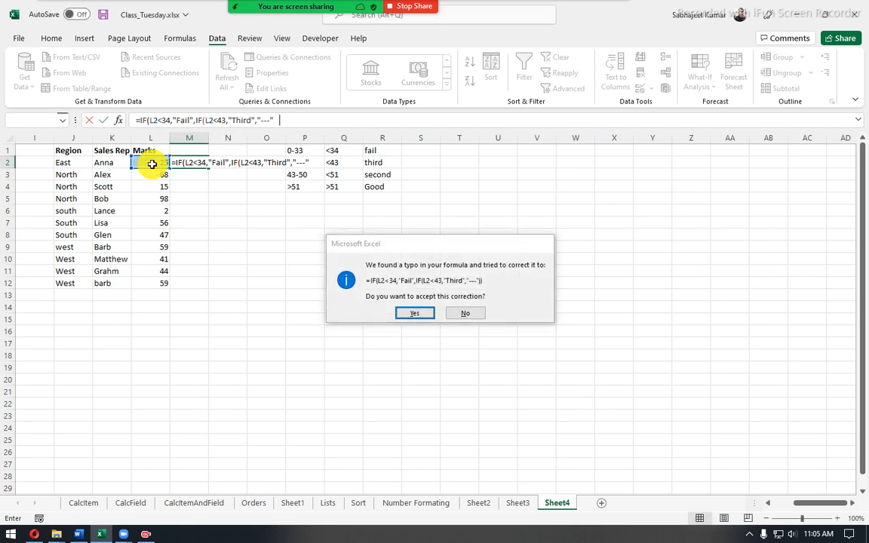
key("Return")
key("Up")
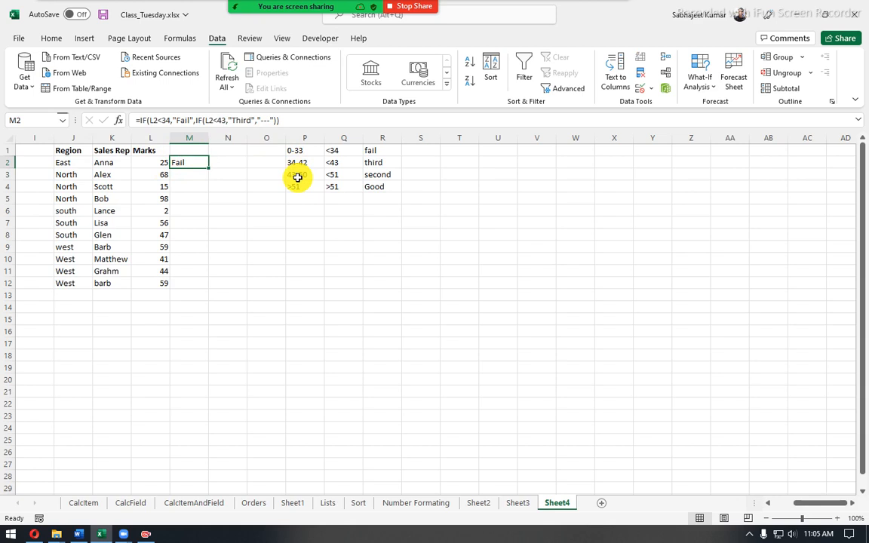
- Compare the L2<34 and L2<43 tests in M2's nested IF with the mark ranges and grades in P2:R4
left_click_drag(293, 163, 367, 194)
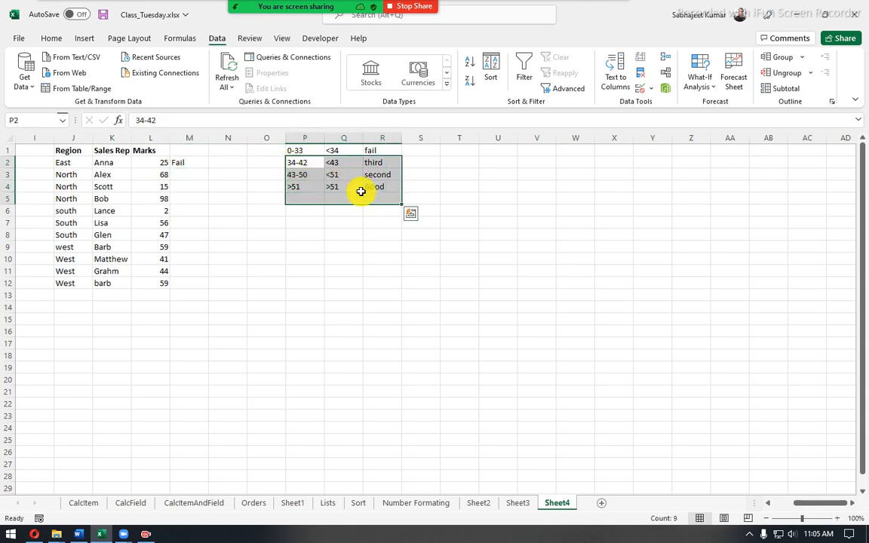
left_click(160, 164)
left_click(179, 165)
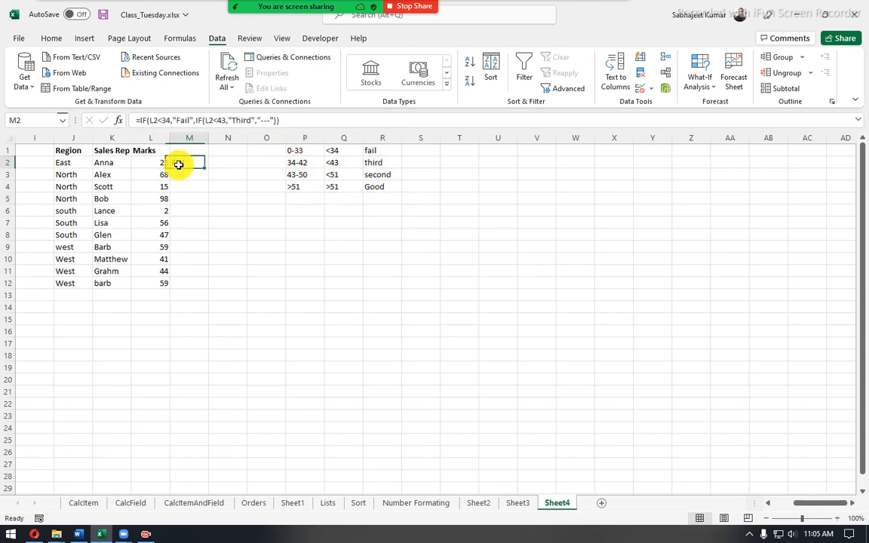
left_click_drag(148, 120, 195, 120)
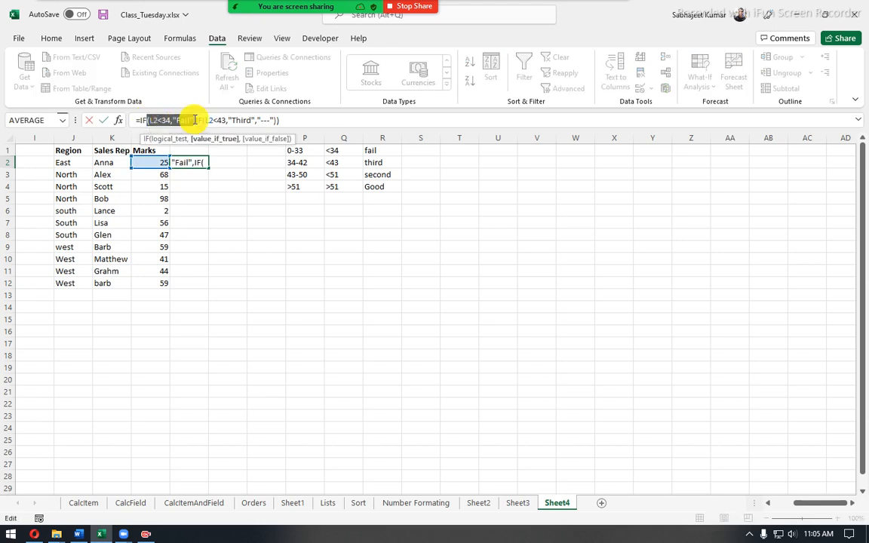
left_click(206, 120)
left_click_drag(206, 120, 226, 120)
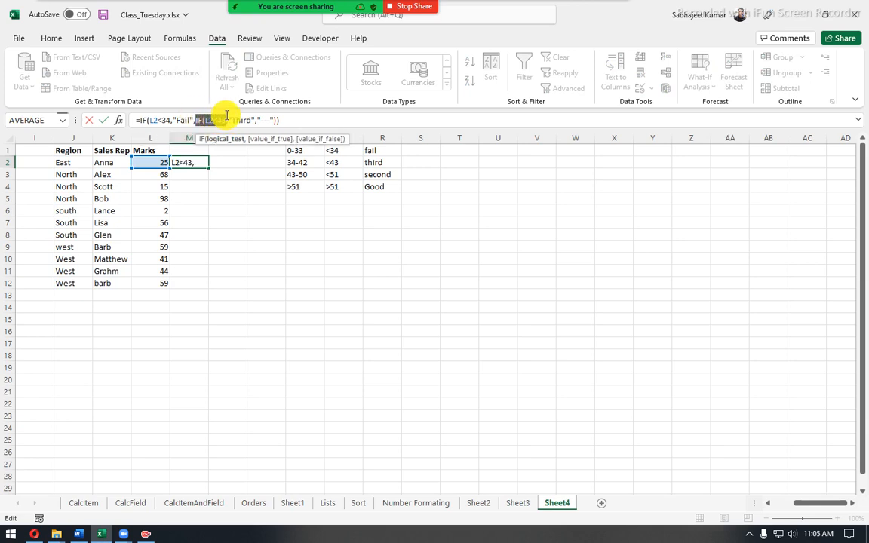
left_click_drag(227, 120, 256, 120)
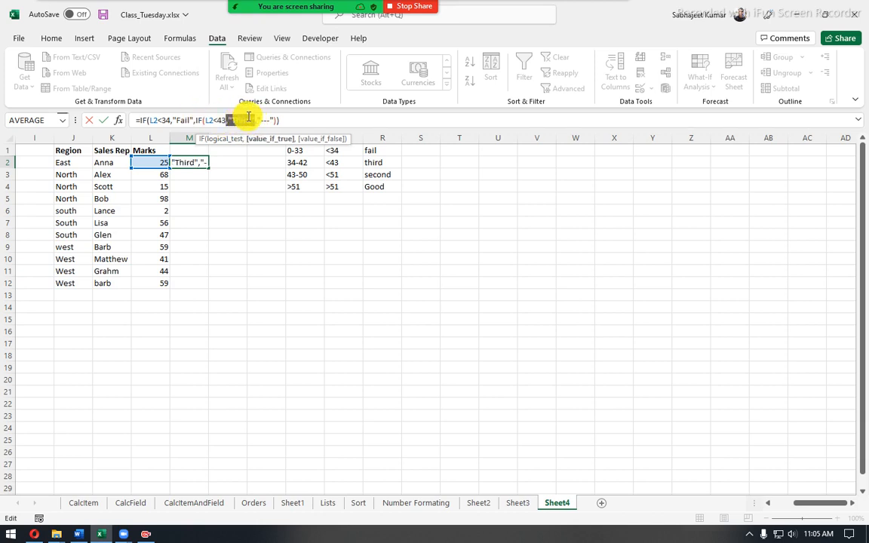
left_click_drag(202, 120, 249, 120)
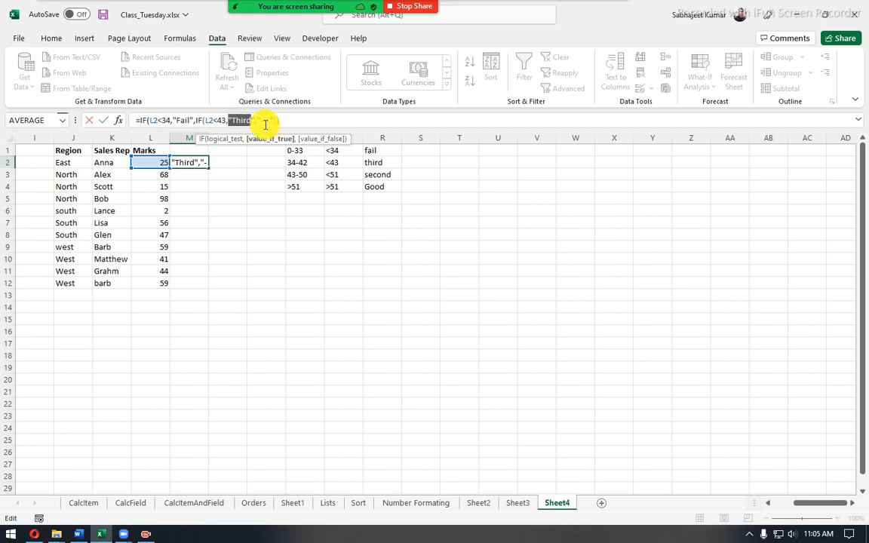
key("ctrl+Return")
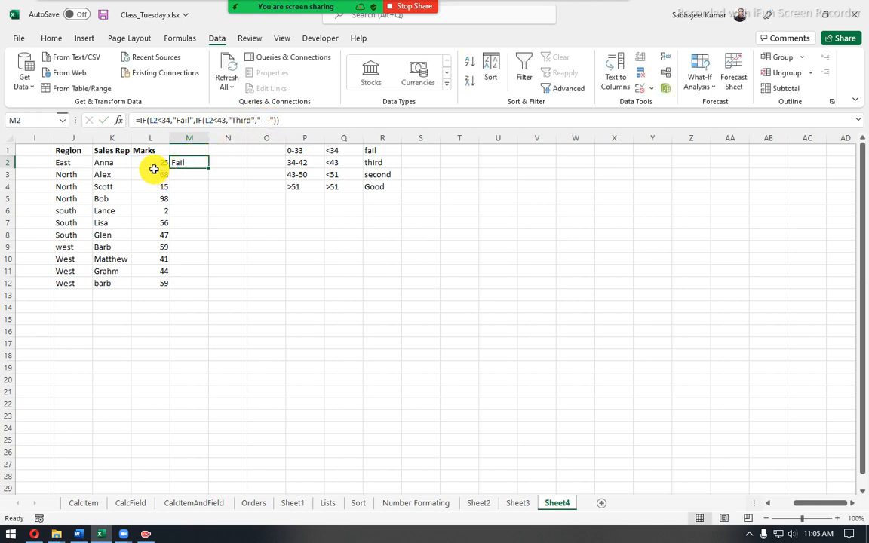
- Examine each argument of M2's nested IF: the first test, the second test, its "Third" result and the "---" fallback
mouse_move(149, 120)
left_mouse_down()
mouse_move(171, 120)
mouse_move(161, 122)
left_mouse_up()
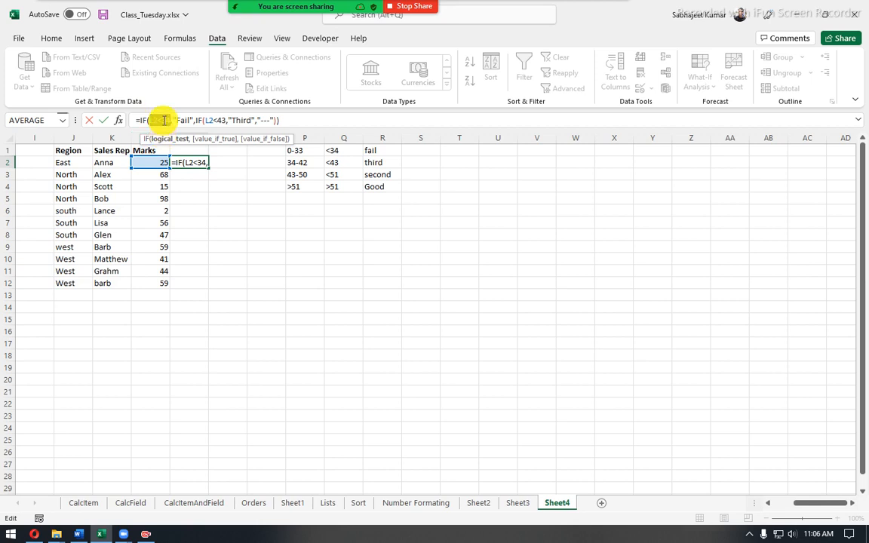
left_click_drag(172, 120, 223, 122)
left_click(210, 120)
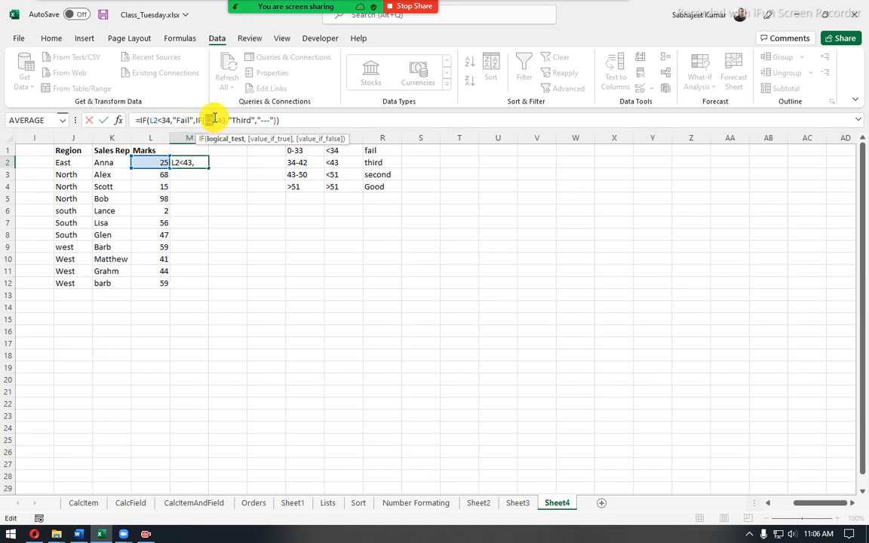
left_click_drag(215, 120, 223, 119)
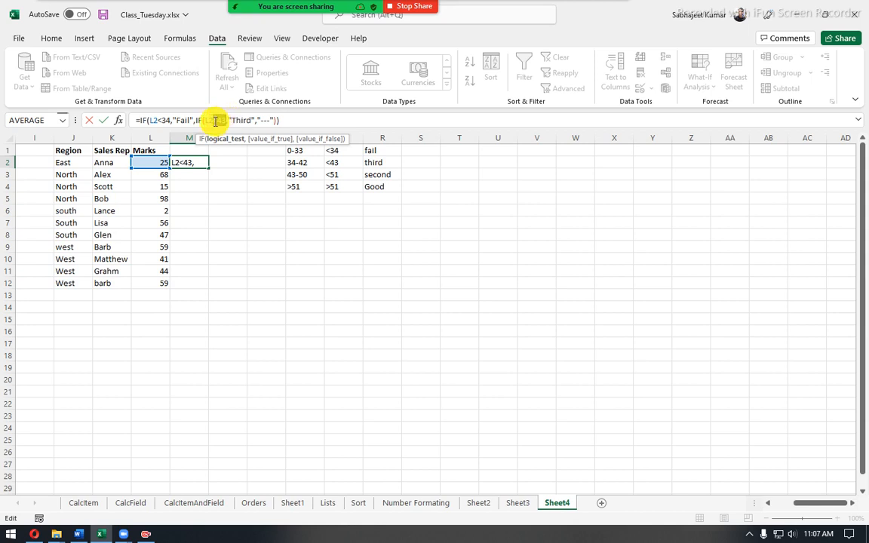
left_click_drag(205, 121, 213, 120)
left_click_drag(226, 122, 208, 123)
double_click(208, 123)
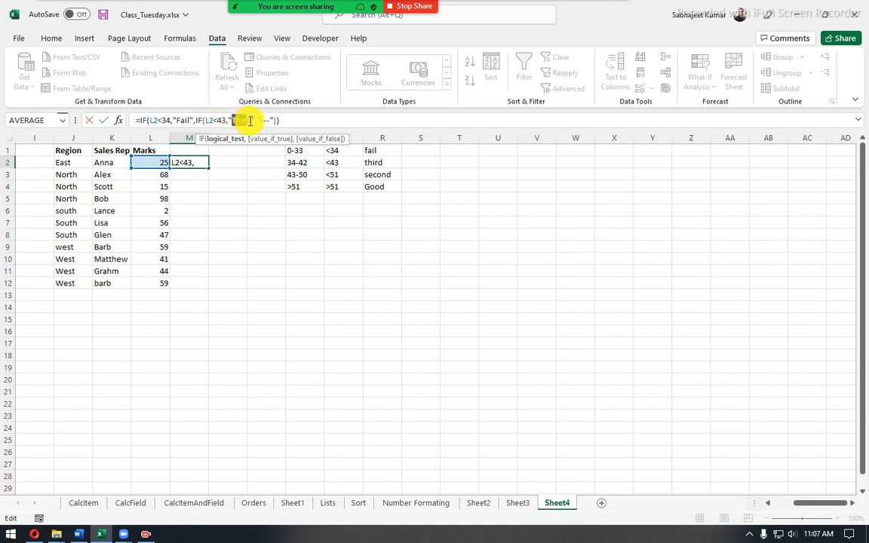
left_click_drag(232, 121, 250, 122)
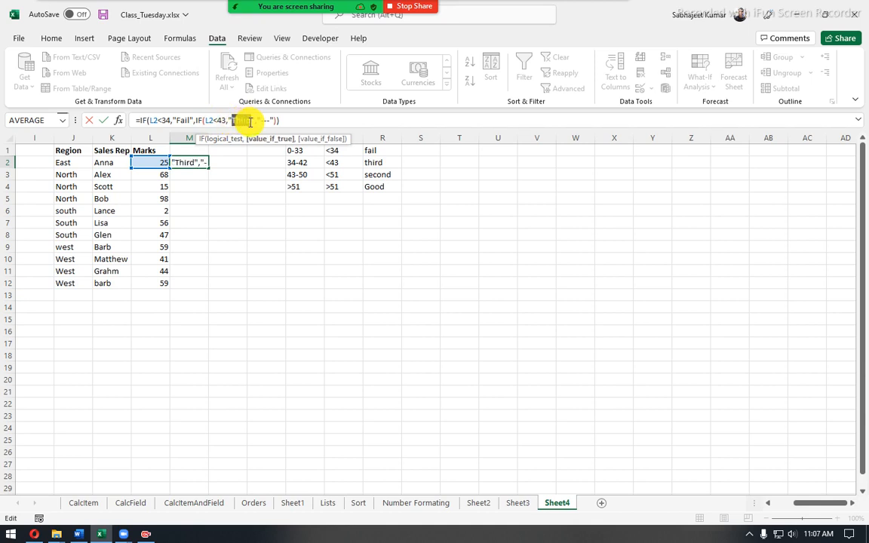
left_click(209, 120)
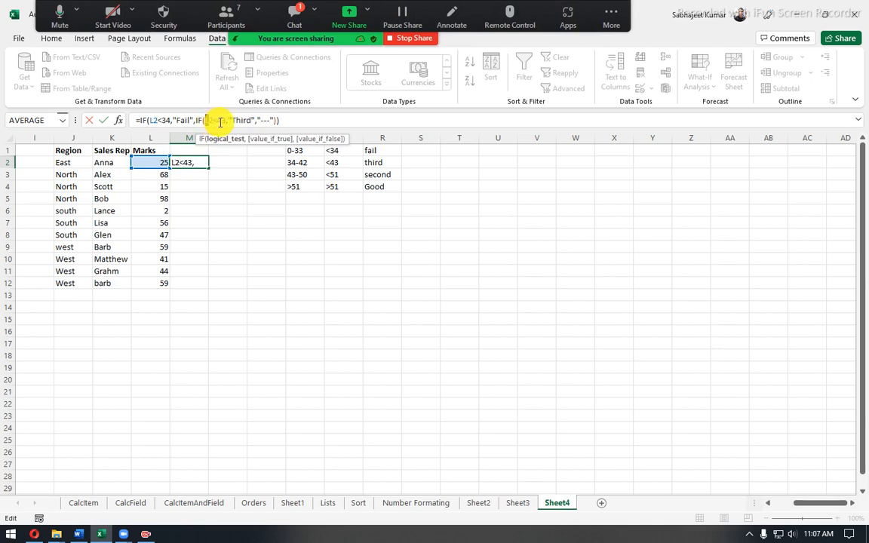
left_click_drag(221, 121, 233, 122)
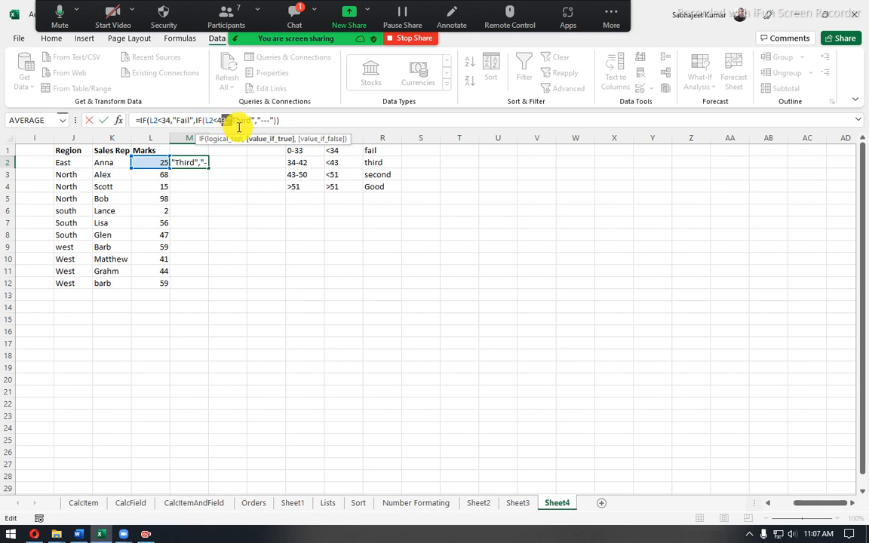
left_click_drag(253, 120, 276, 119)
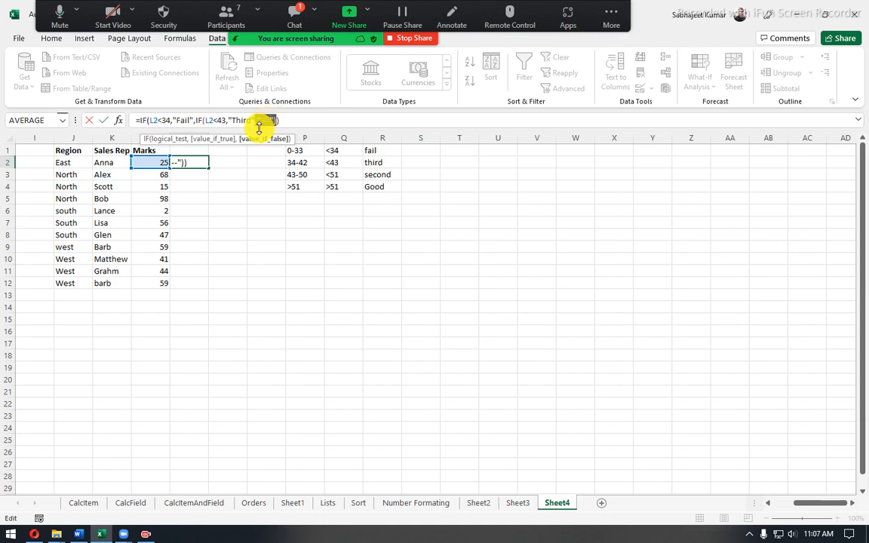
key("Return")
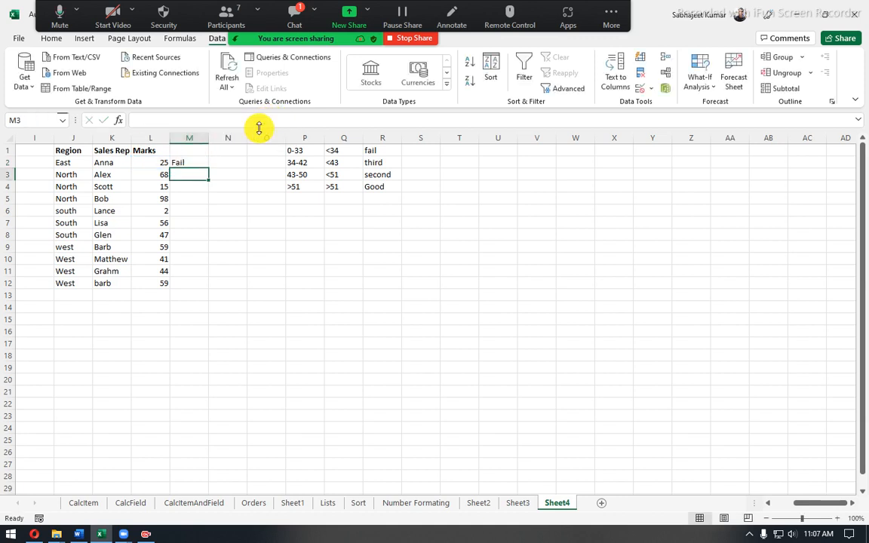
- Select M2, read the replies in the meeting chat and minimise the chat window
left_click(148, 165)
left_click(179, 162)
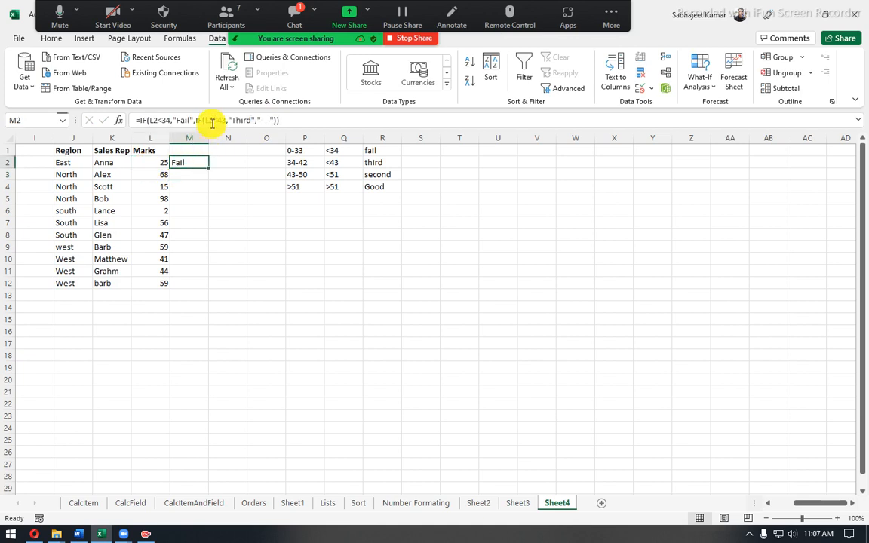
left_click(292, 12)
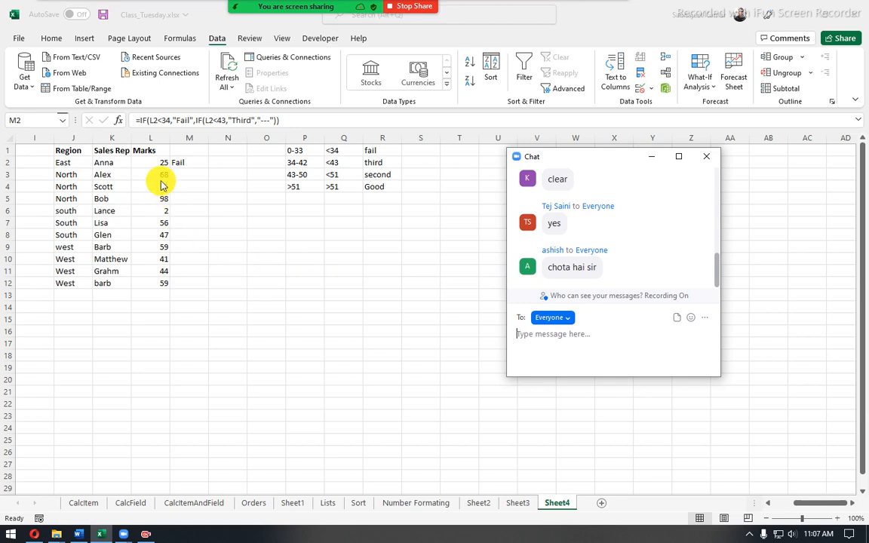
left_click(258, 255)
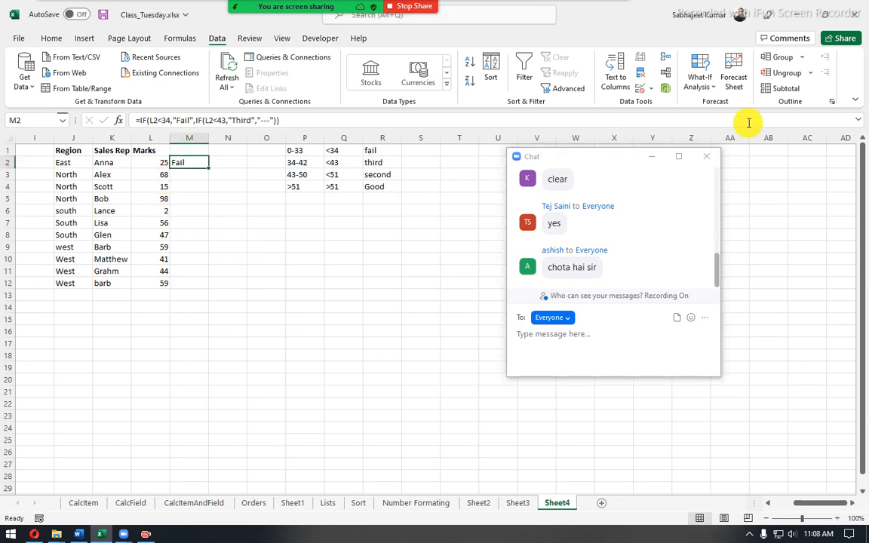
left_click(651, 157)
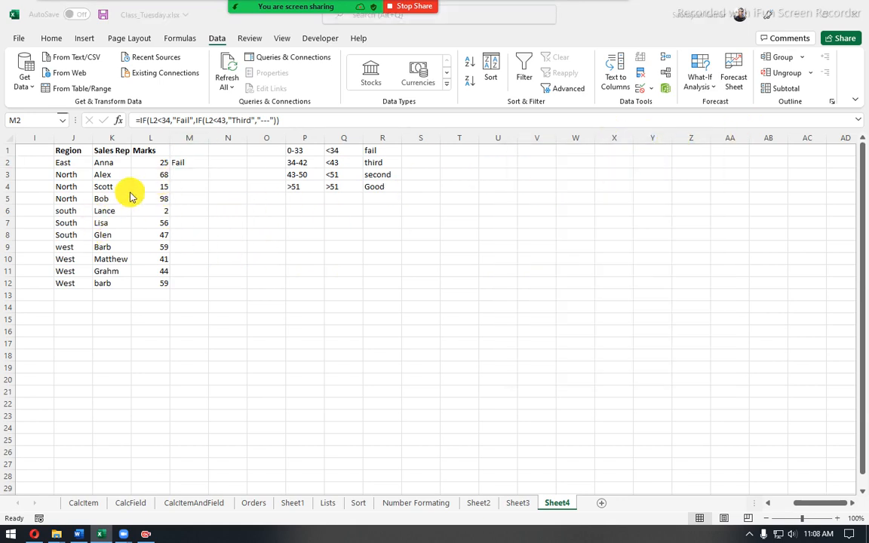
- Set the mark in L2 to 50 to test the nested IF
left_click(161, 162)
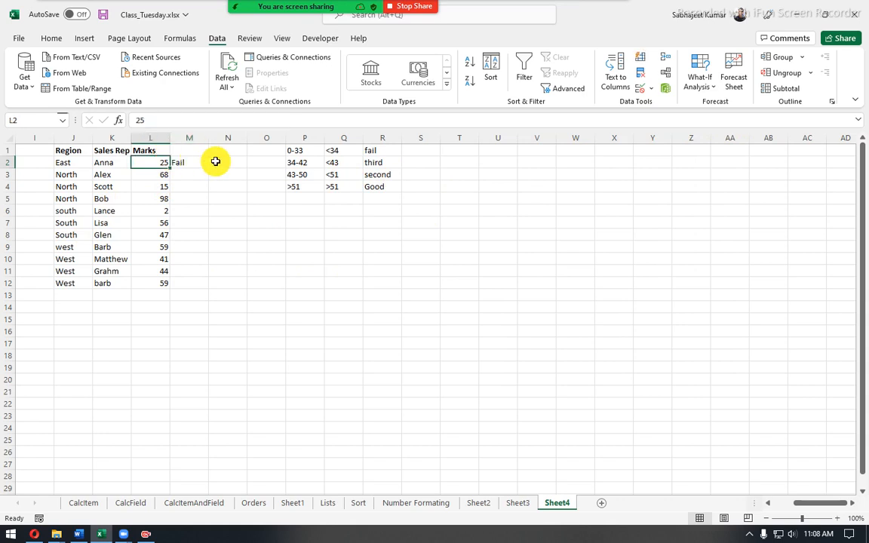
type("50")
key("Return")
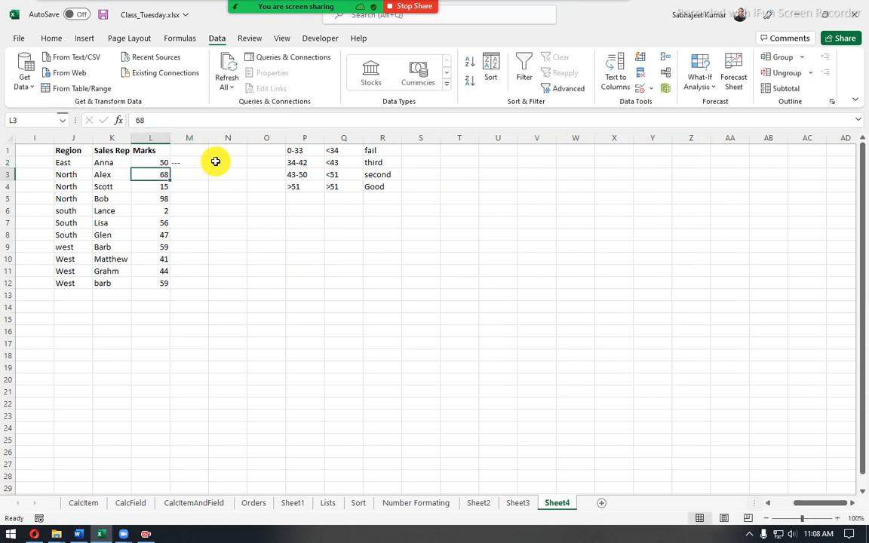
- Run Evaluate Formula on M2's nested IF and step through its first test, L2<34
left_click(199, 162)
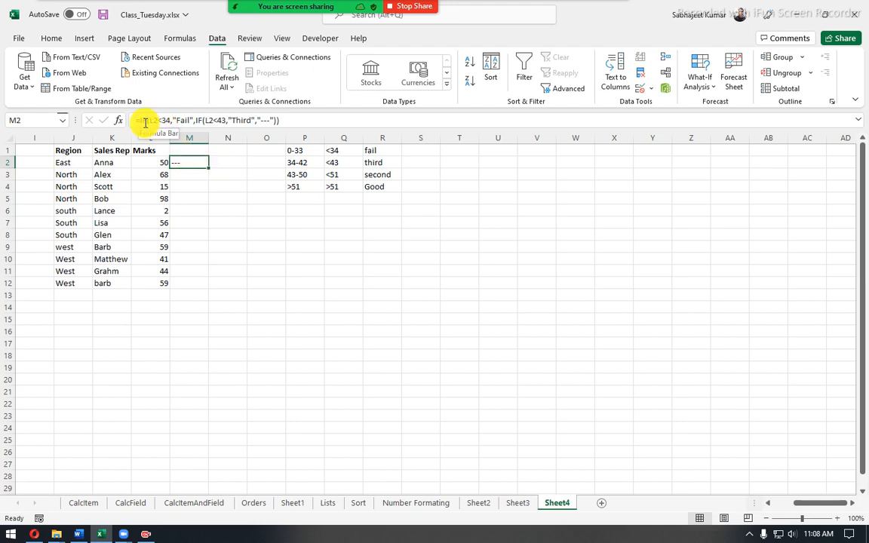
key("alt")
key("t")
key("u")
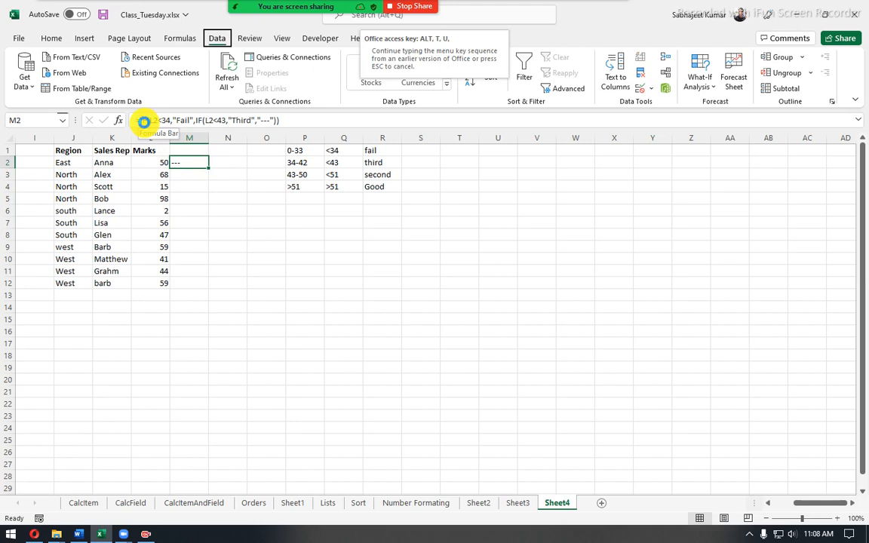
key("f")
left_click_drag(247, 202, 508, 174)
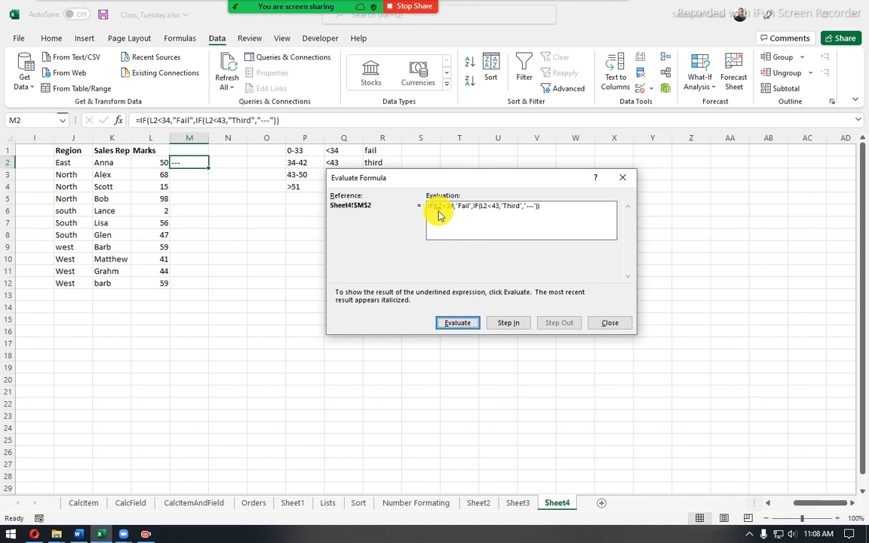
left_click(459, 326)
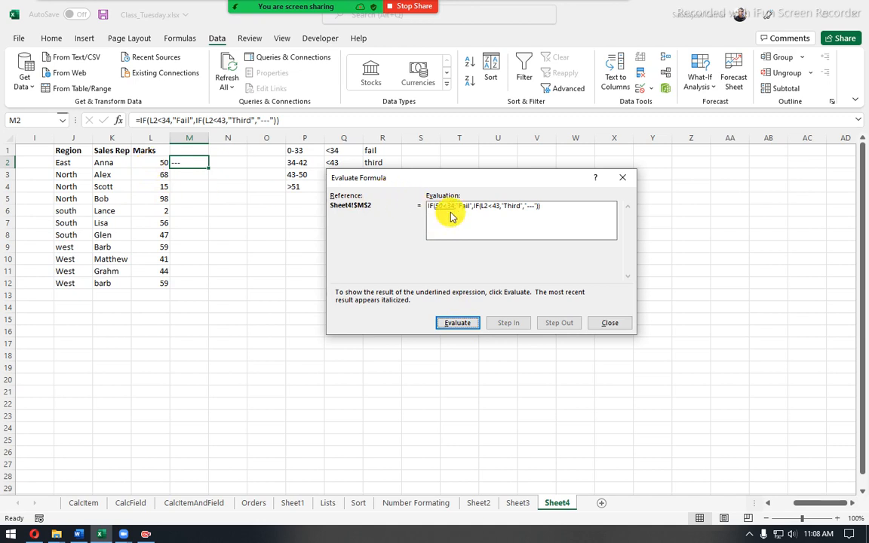
left_click(458, 322)
left_click(453, 324)
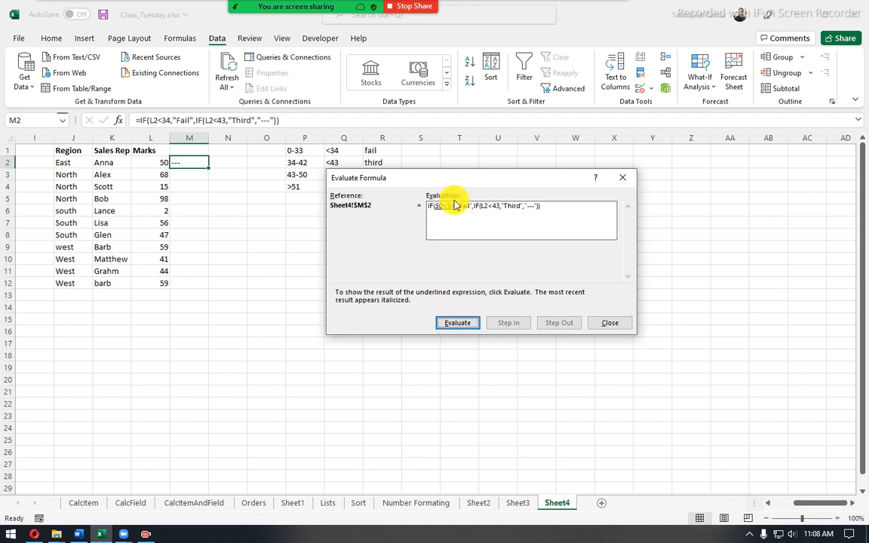
left_click(445, 324)
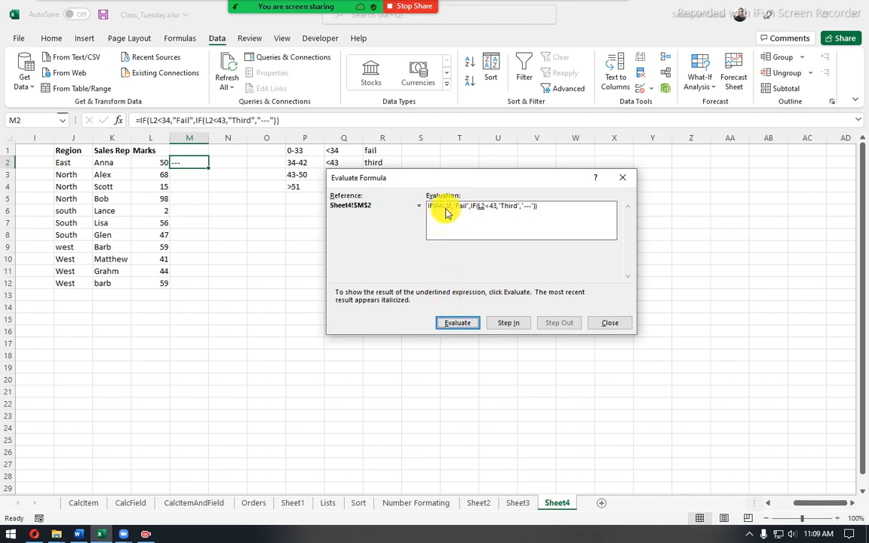
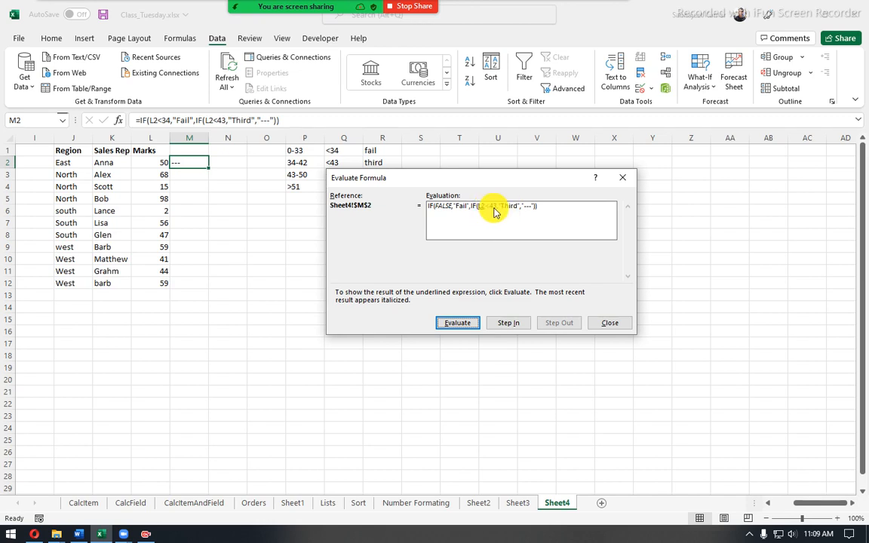
- Evaluate the L2<43 test and the rest of M2's nested IF through to the final result, and close the evaluation
left_click(456, 325)
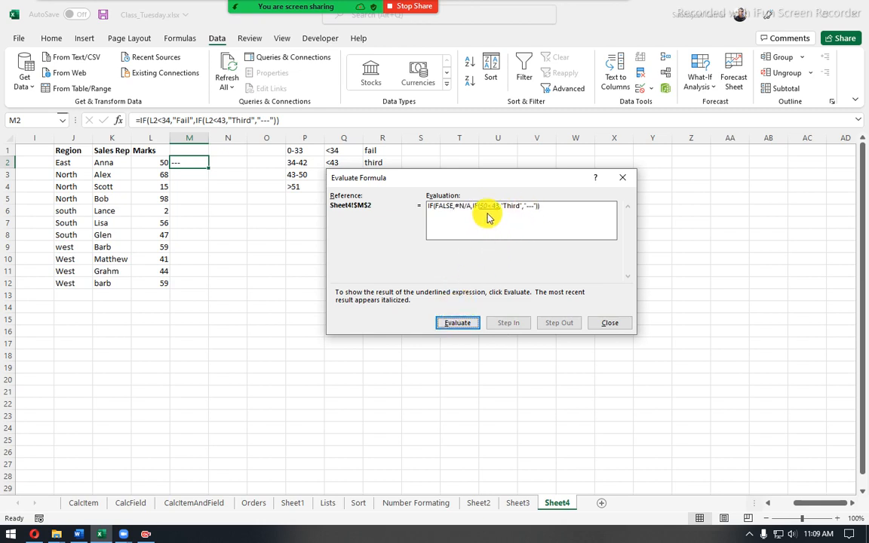
left_click(456, 323)
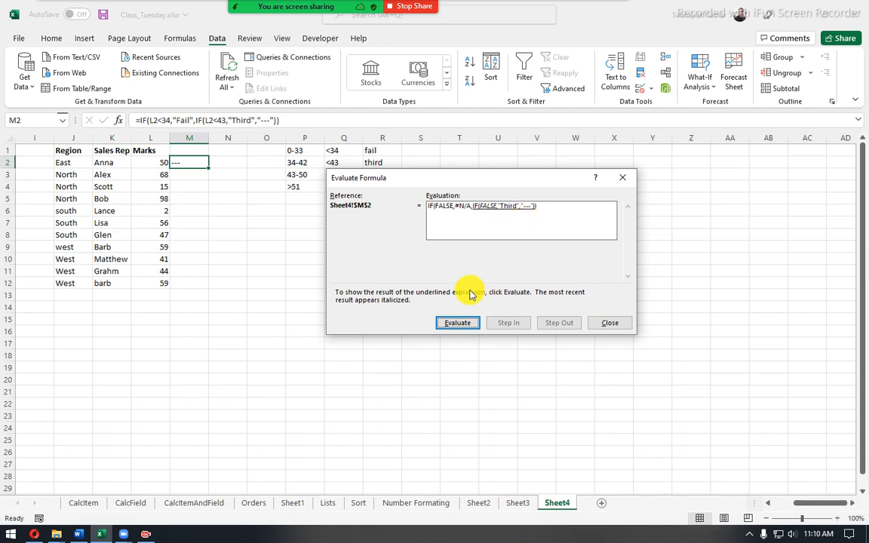
left_click(459, 323)
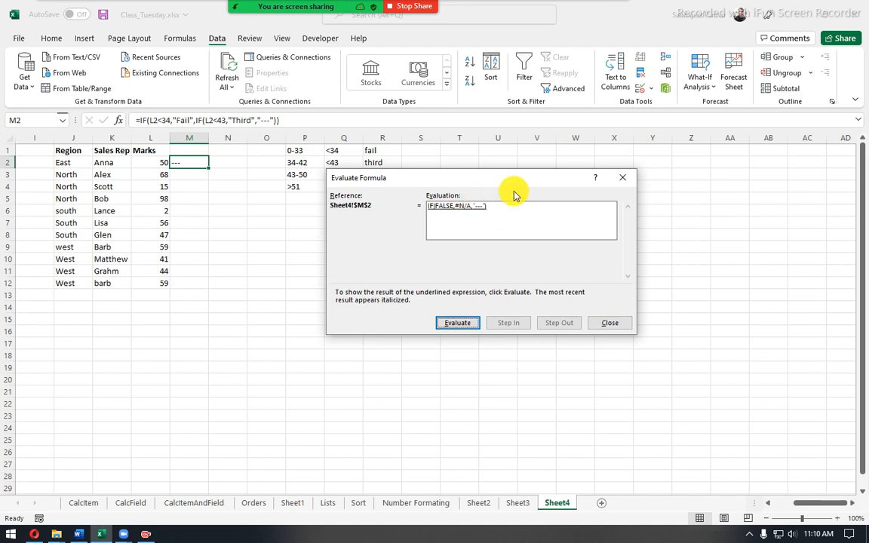
left_click(456, 324)
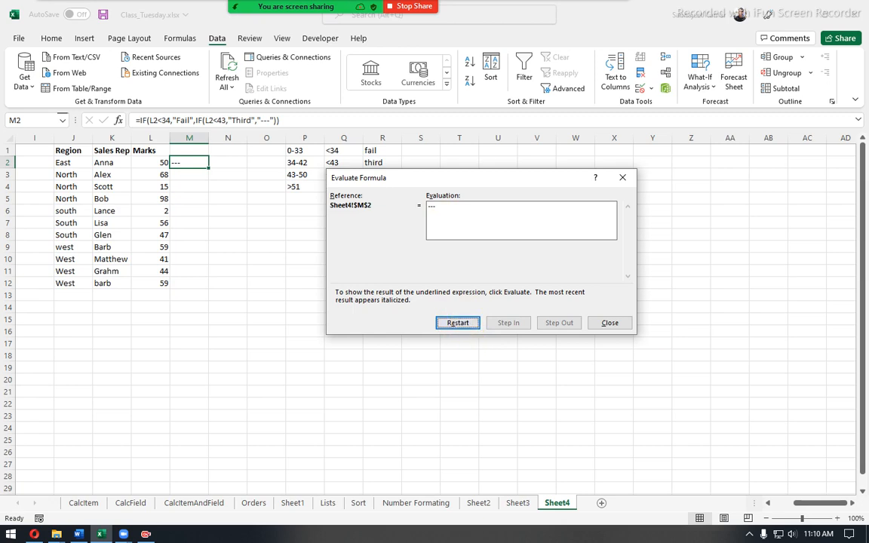
left_click(606, 326)
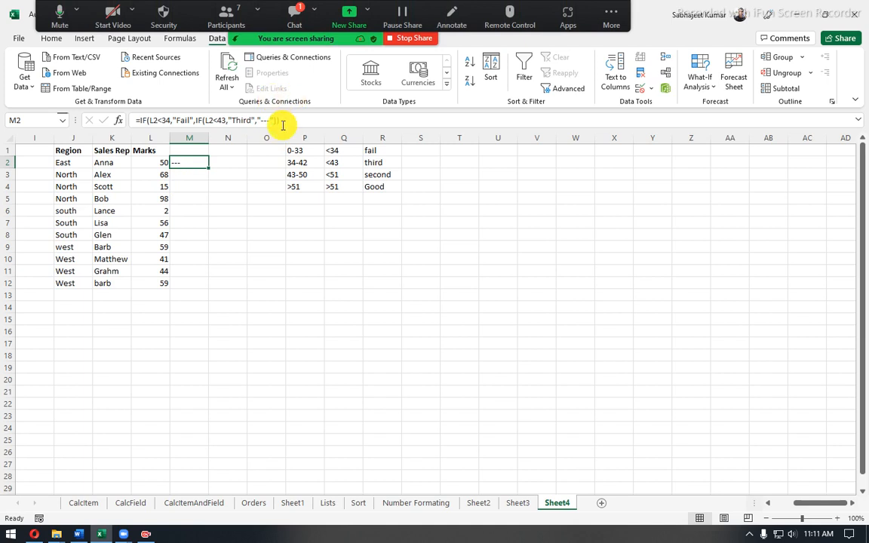
- Replace the "---" fallback in M2 with a third IF returning "Second" when L2 is below 51, otherwise "Good"
left_click(260, 118)
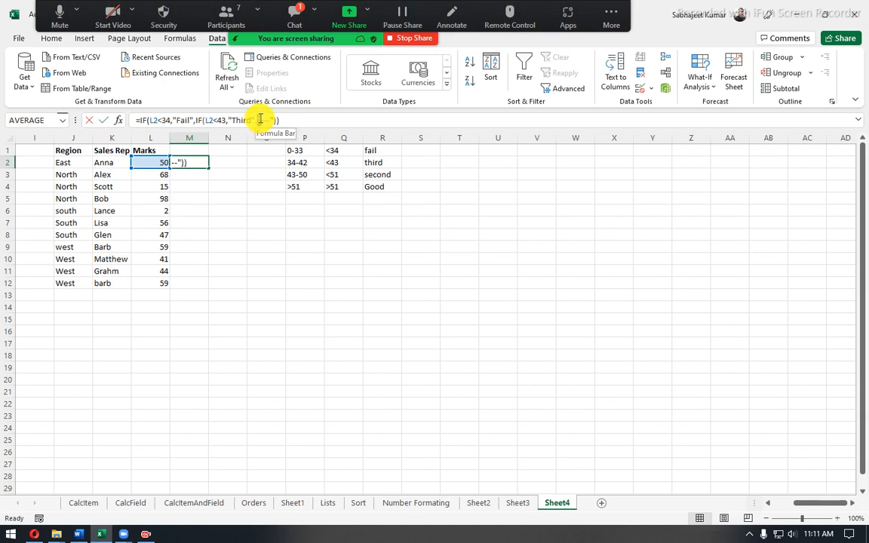
left_click_drag(257, 120, 283, 115)
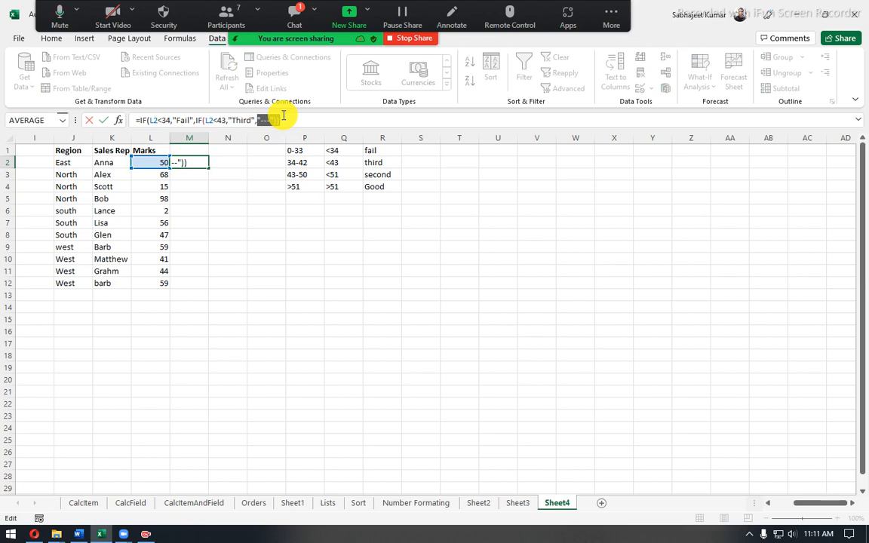
type("IF(")
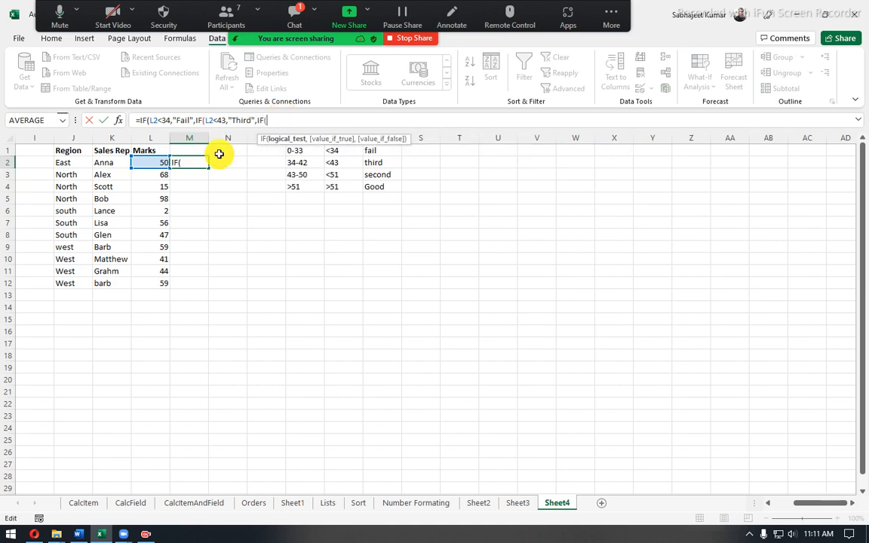
left_click(147, 162)
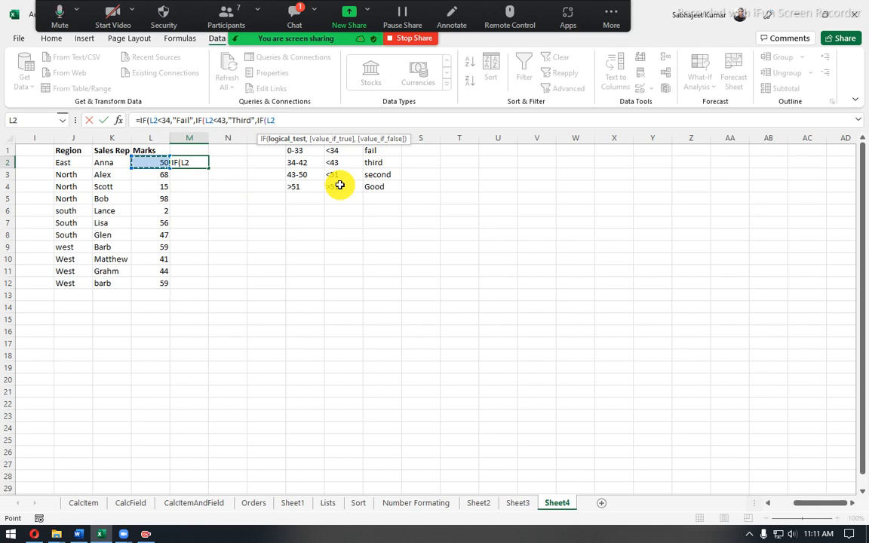
type("<51,")
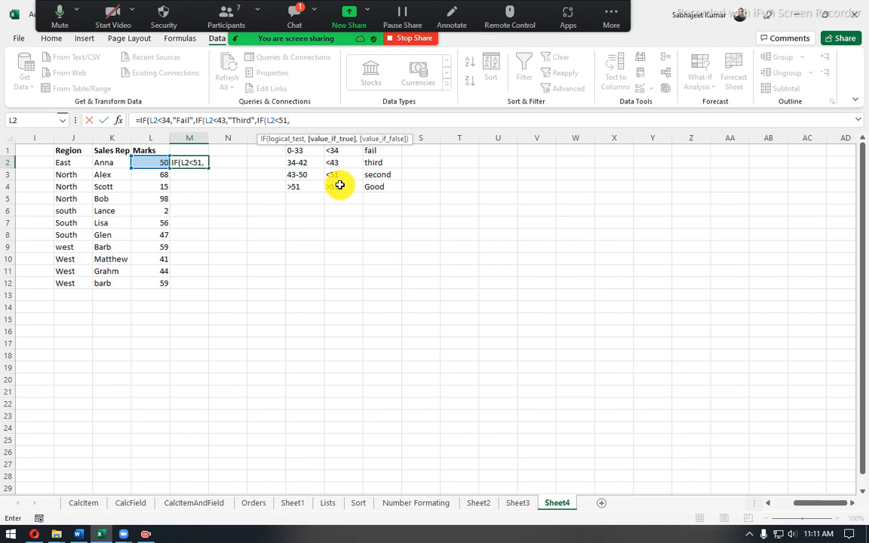
type("\"Second\",")
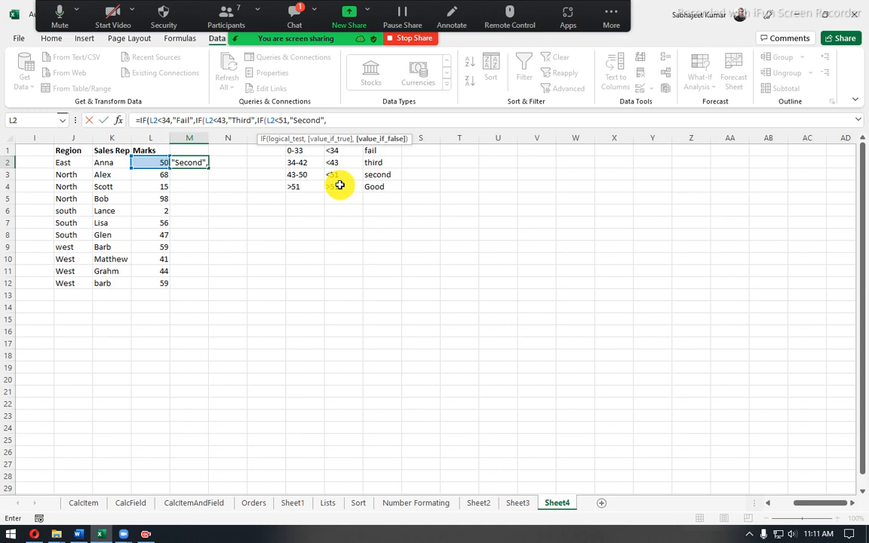
type("\"Good")
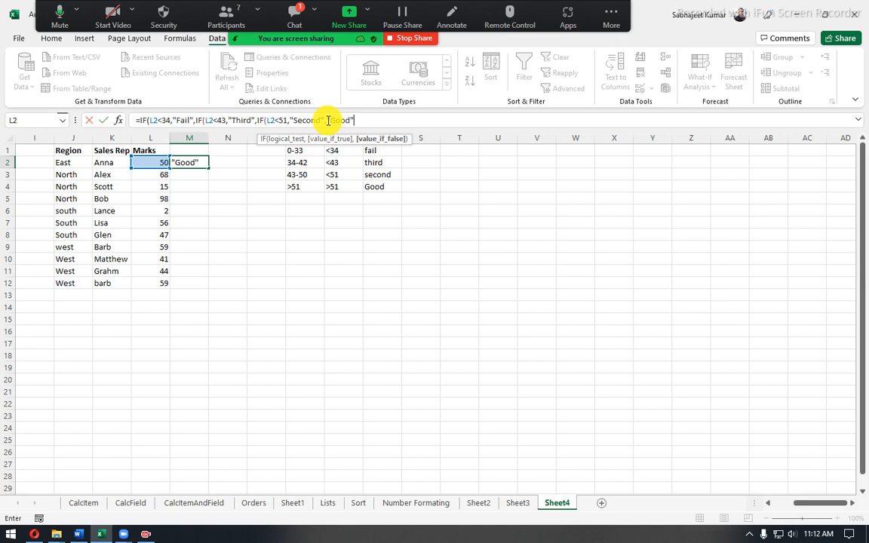
- Examine how the second and third IFs serve as false values in M2's formula, down to the "Second" and "Good" results
left_click_drag(266, 121, 357, 118)
left_click(358, 118)
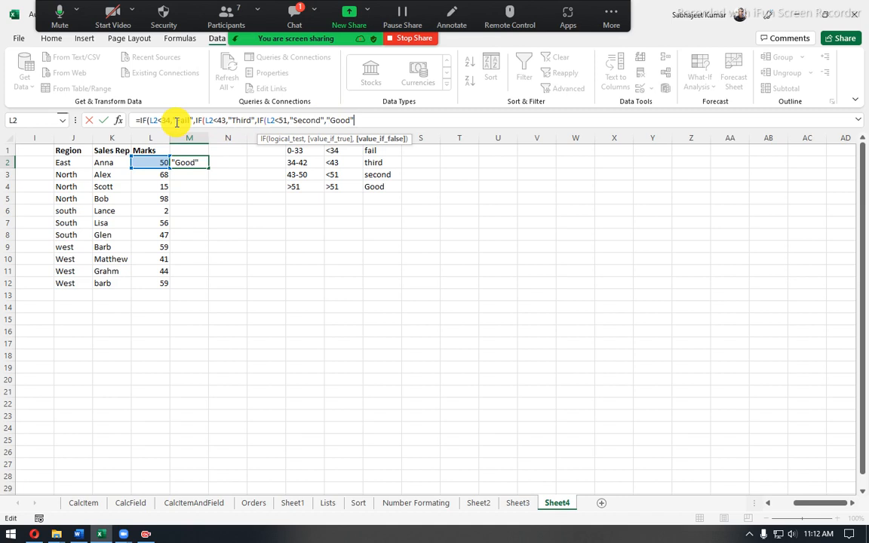
left_click_drag(150, 120, 388, 117)
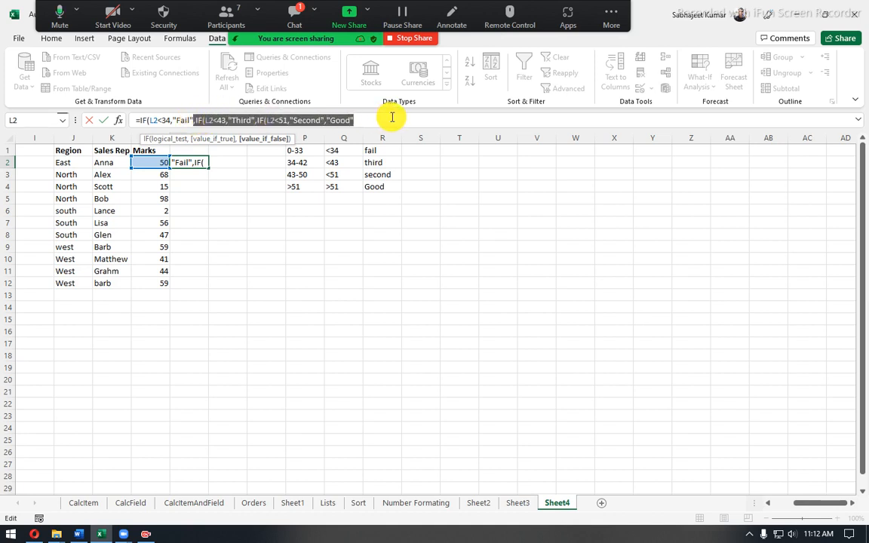
left_click(197, 119)
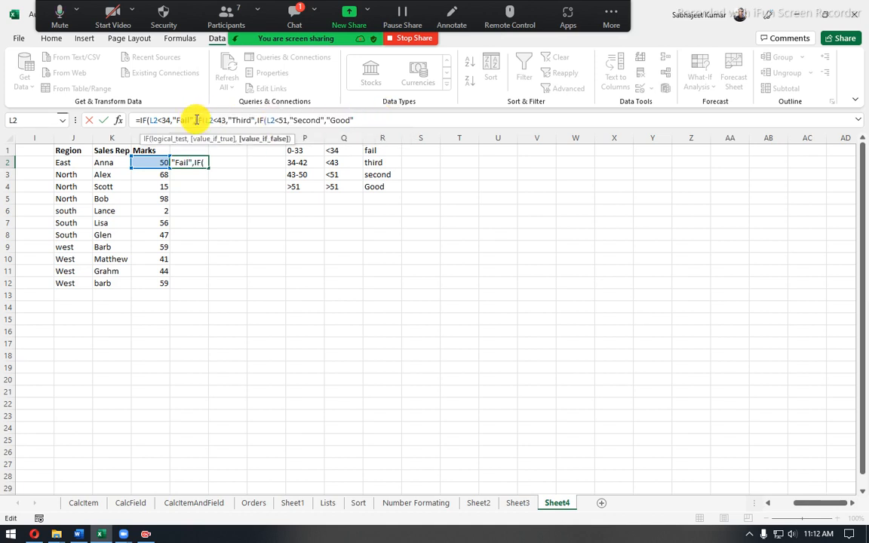
left_click_drag(197, 120, 227, 122)
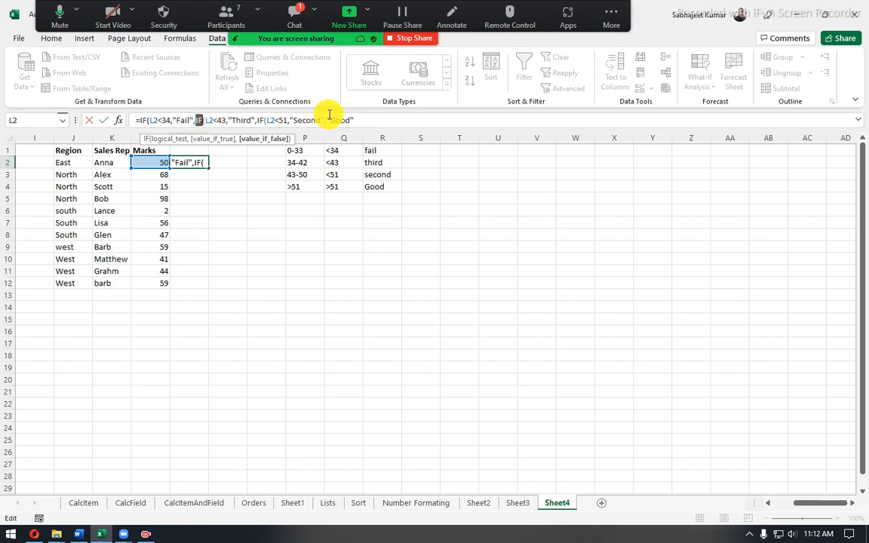
left_click_drag(203, 120, 350, 116)
left_click(258, 120)
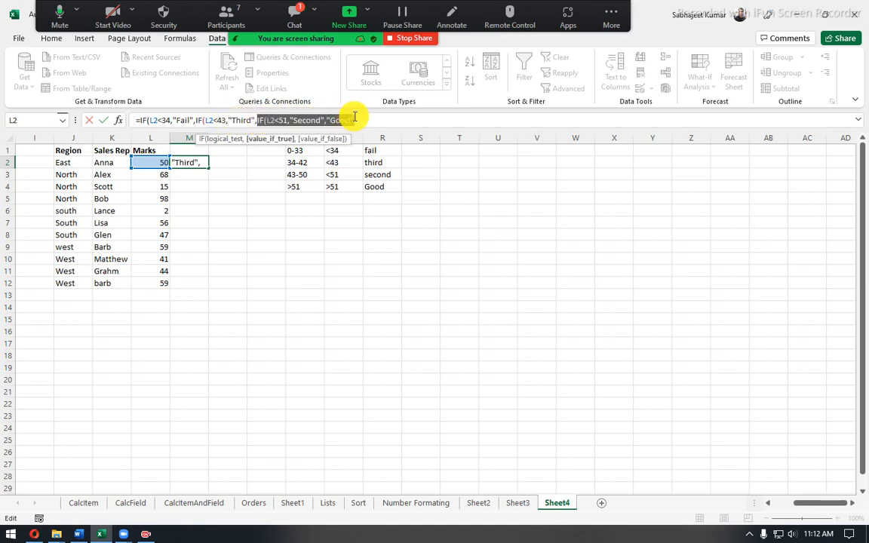
left_click(270, 121)
left_click_drag(290, 120, 364, 120)
left_click(368, 123)
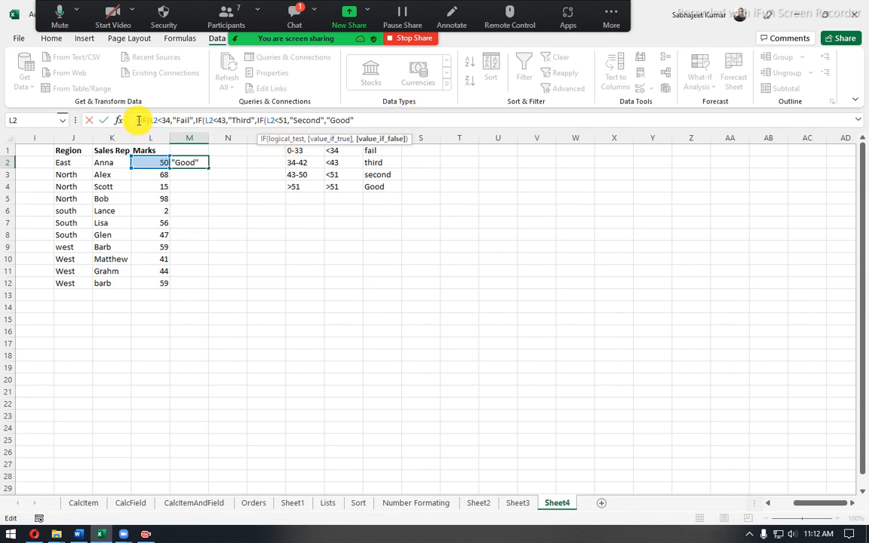
- Close all three nested IFs in M2 with three closing parentheses and commit the formula
left_click(369, 119)
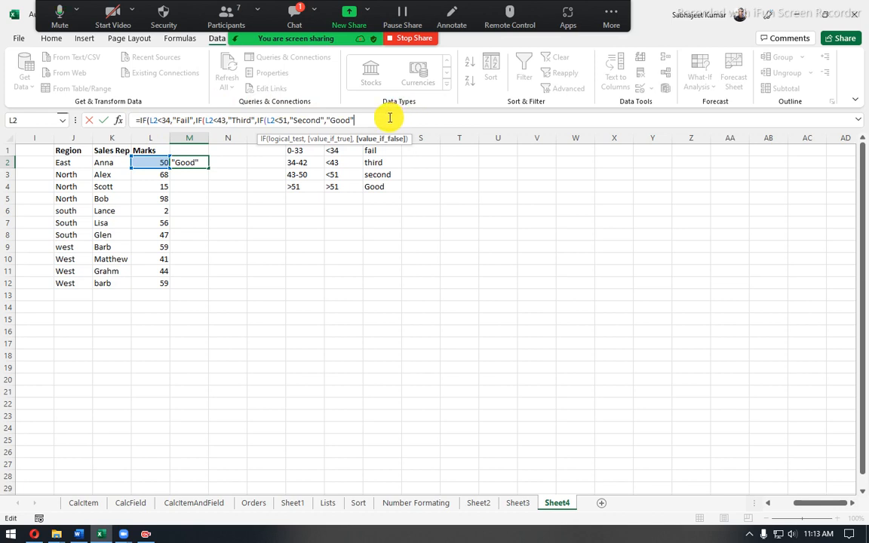
left_click_drag(138, 119, 210, 119)
left_click_drag(265, 119, 272, 119)
left_click(363, 116)
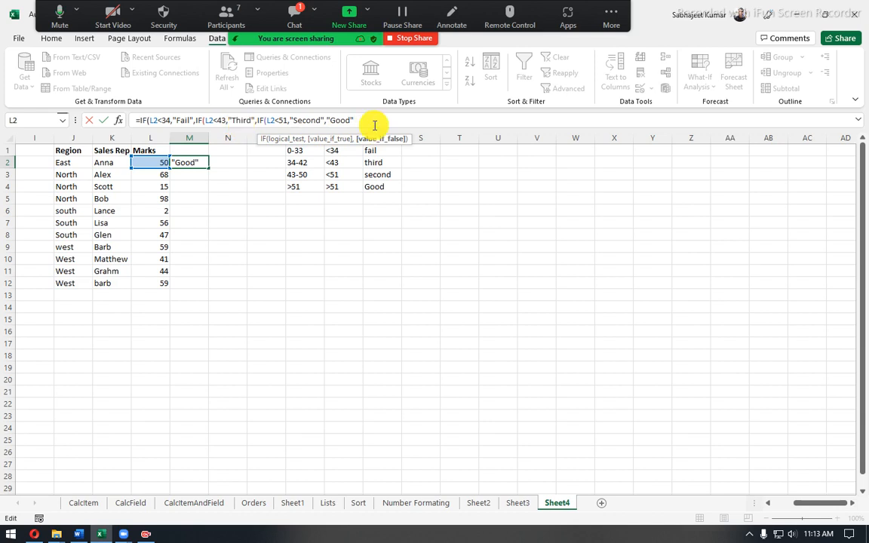
type(")")
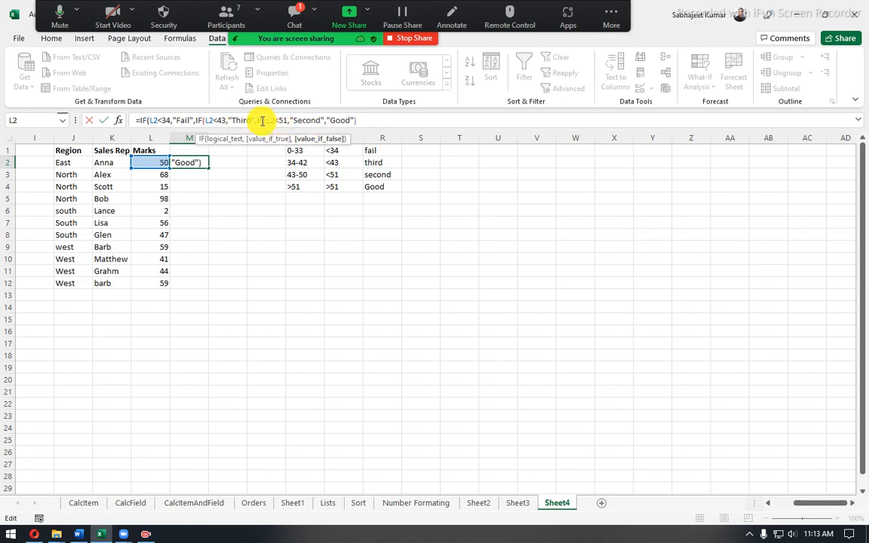
left_click_drag(257, 121, 273, 120)
left_click_drag(371, 120, 208, 119)
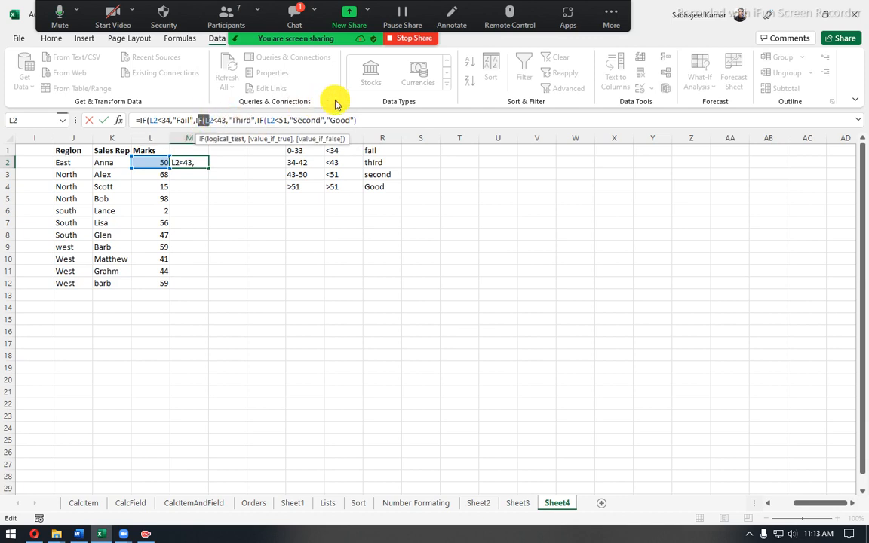
left_click(392, 116)
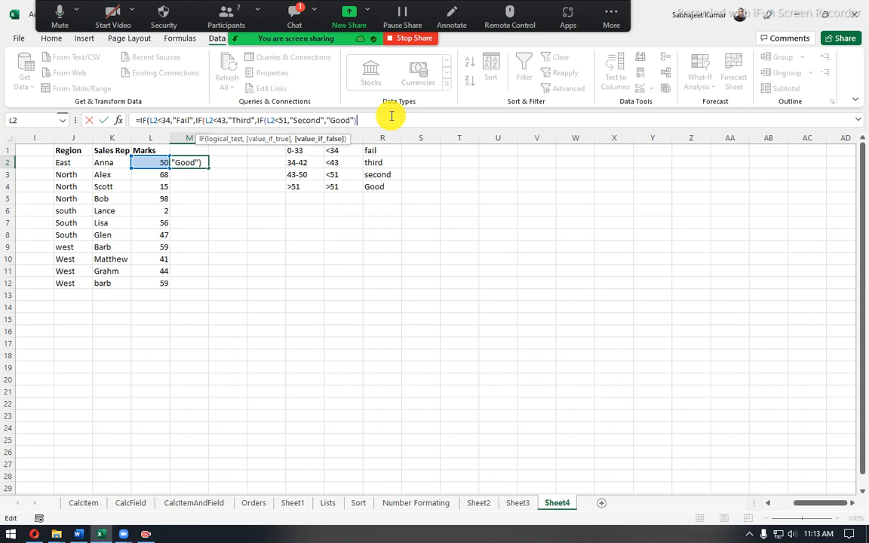
type(")")
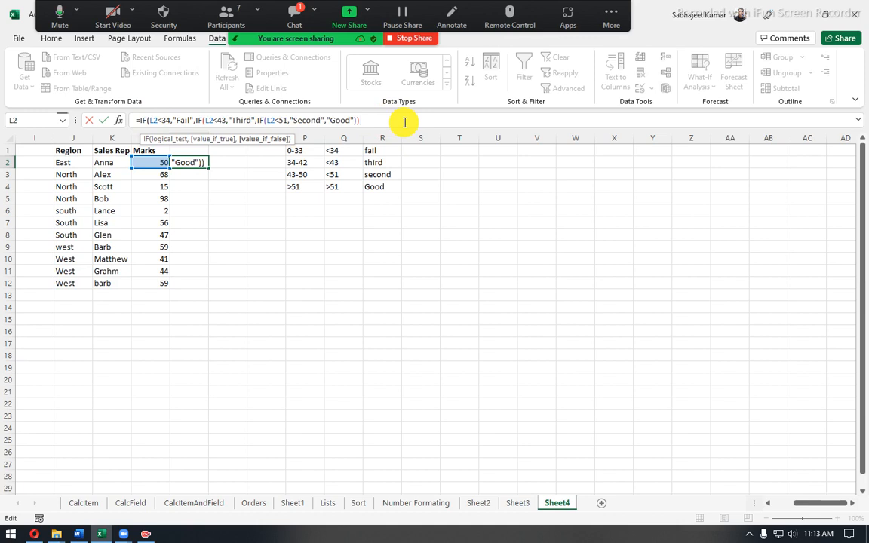
type(")")
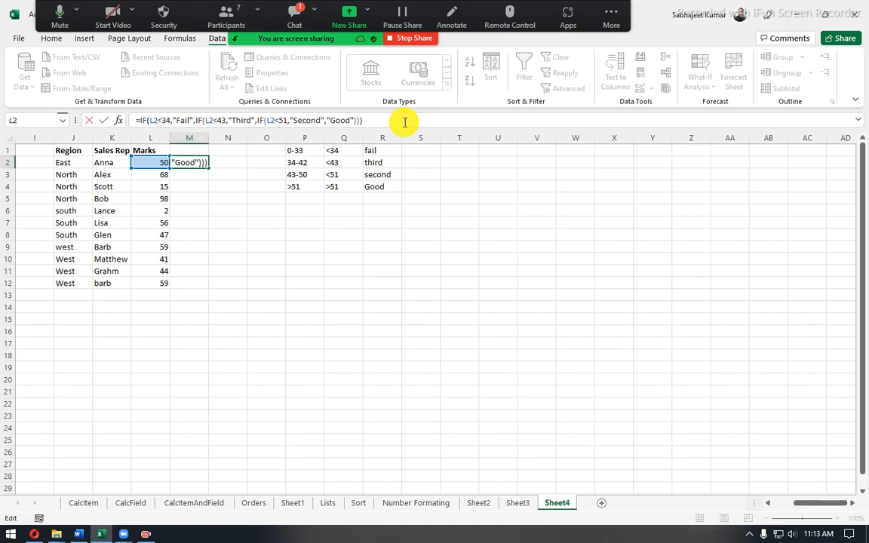
key("Return")
- Remove the closing parentheses from M2's formula, re-enter it and accept the proposed typo correction
key("Up")
left_click_drag(404, 123, 350, 120)
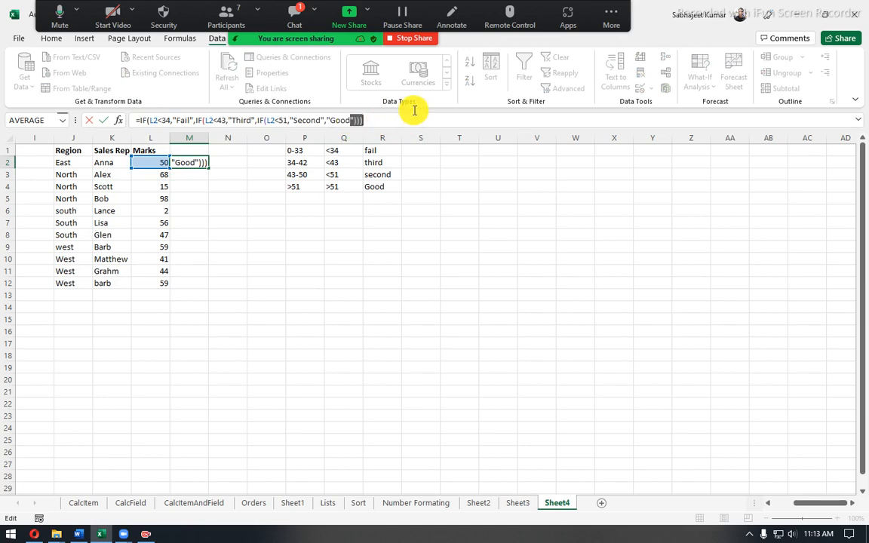
key("BackSpace")
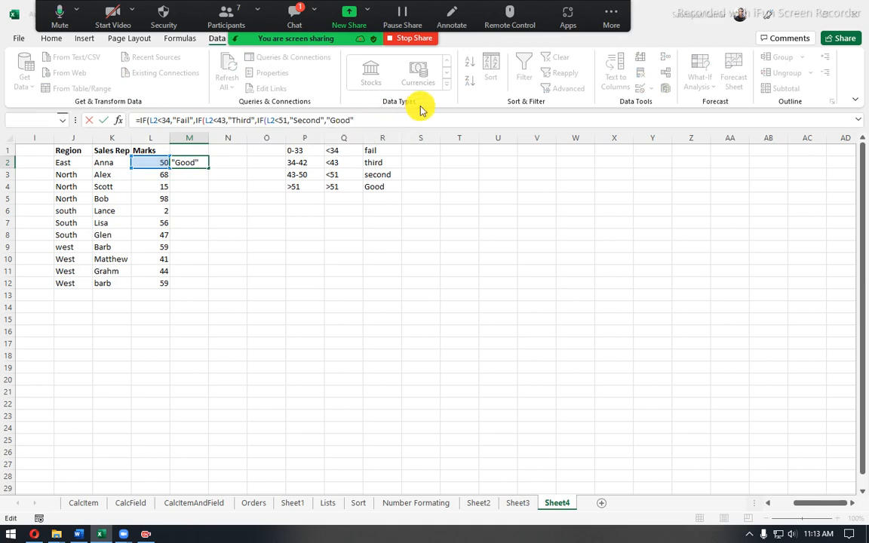
key("Return")
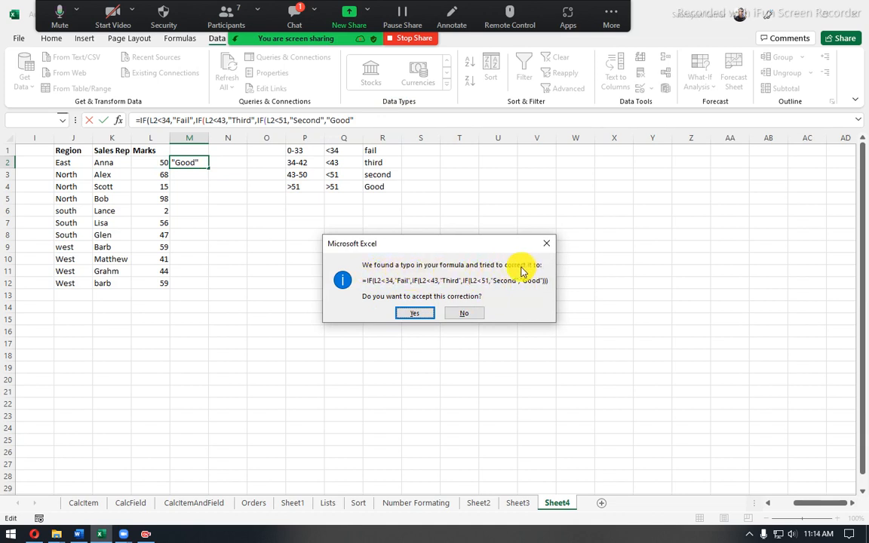
left_click(412, 312)
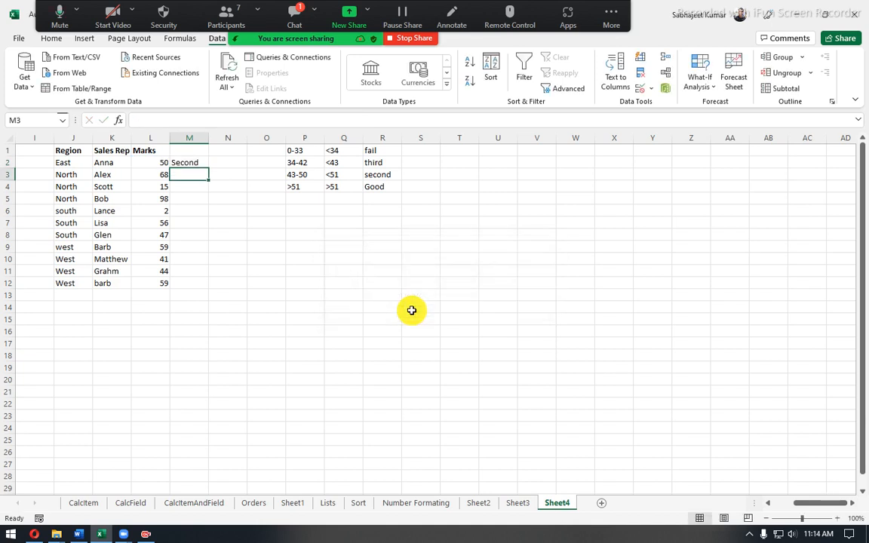
- Fill M2's nested IF down to M12 and check the grades against the criteria table in Q1:R4
left_click(195, 162)
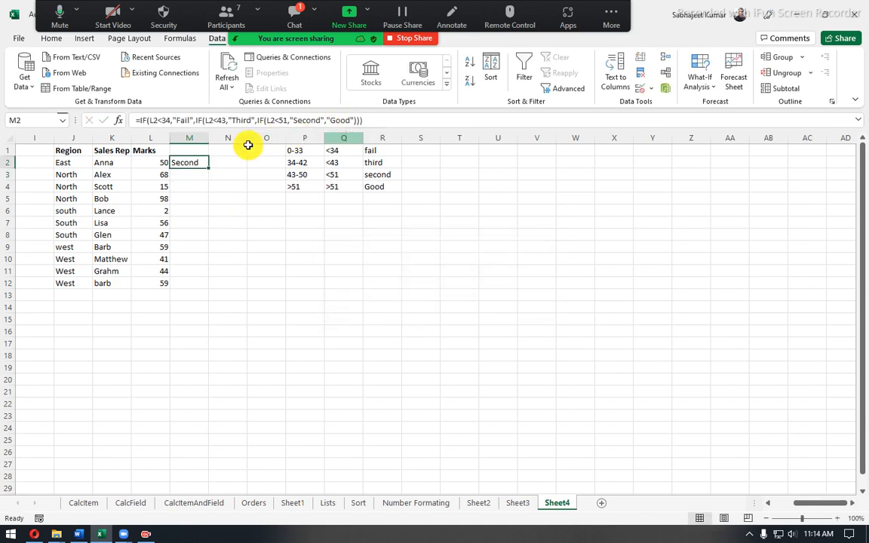
left_click_drag(208, 169, 214, 288)
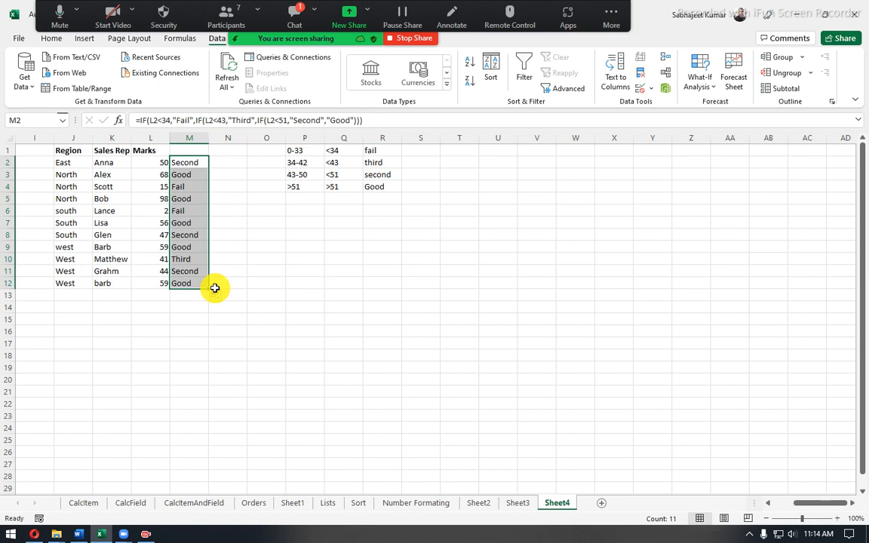
left_click_drag(346, 149, 375, 187)
left_click(165, 184)
left_click(167, 175)
- Examine M3's L3<34 test and the second IF that serves as its false value
left_click(174, 176)
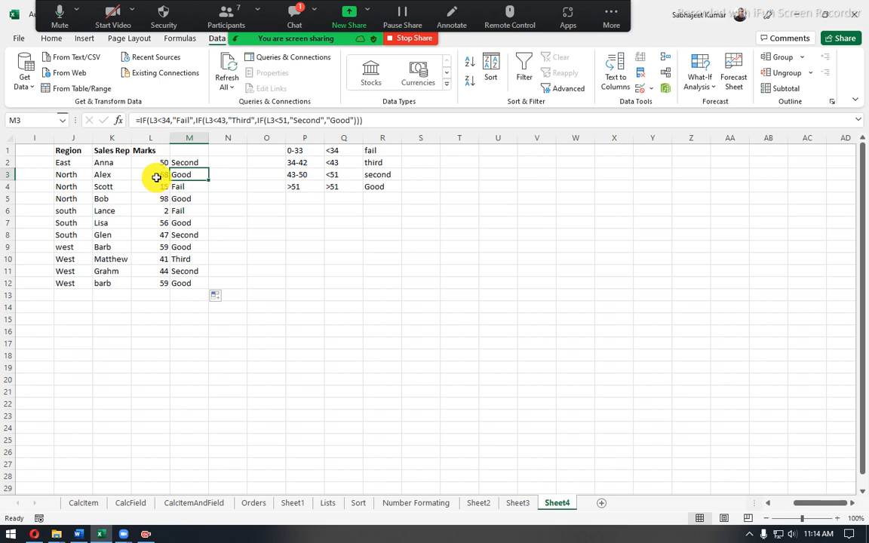
double_click(152, 120)
left_click_drag(170, 115, 173, 114)
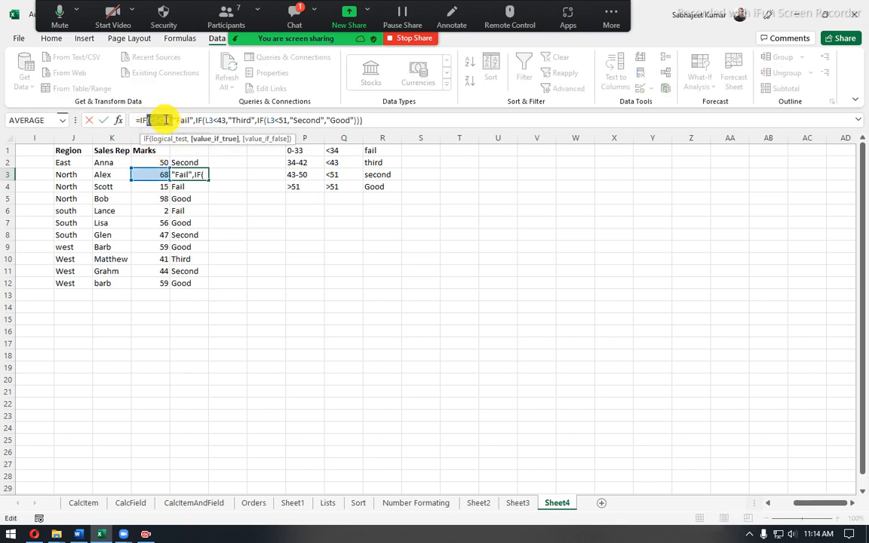
left_click(166, 120)
left_click_drag(165, 120, 247, 118)
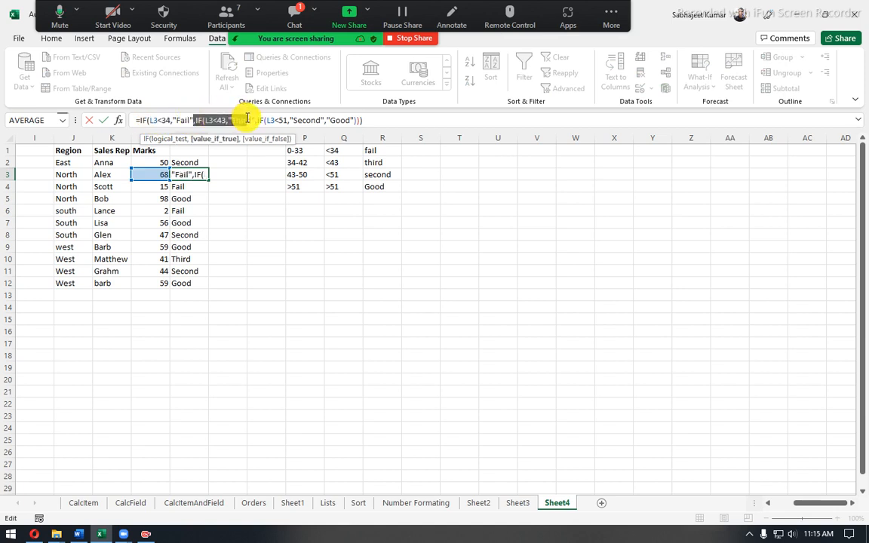
- Examine M3's L3<43 and L3<51 tests through to the final "Good" value, and leave the formula
left_click(202, 119)
left_click_drag(204, 119, 225, 119)
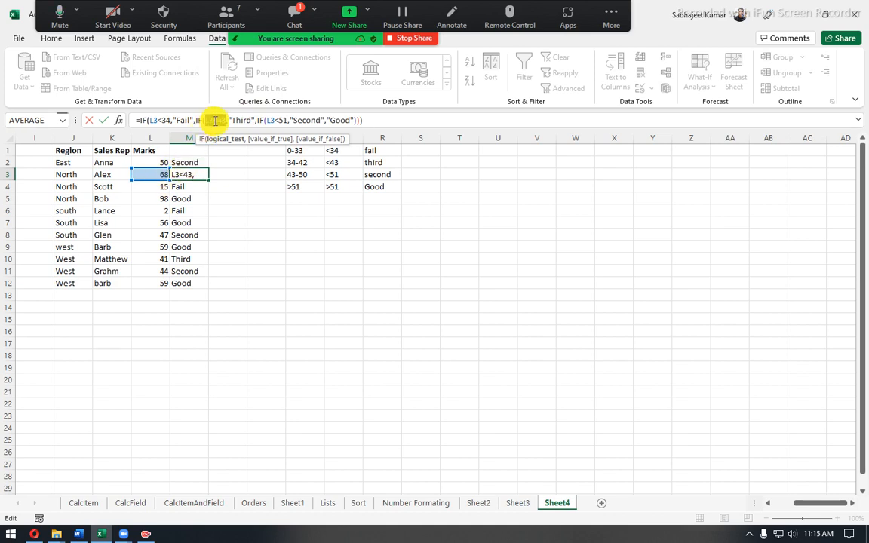
left_click_drag(229, 121, 378, 126)
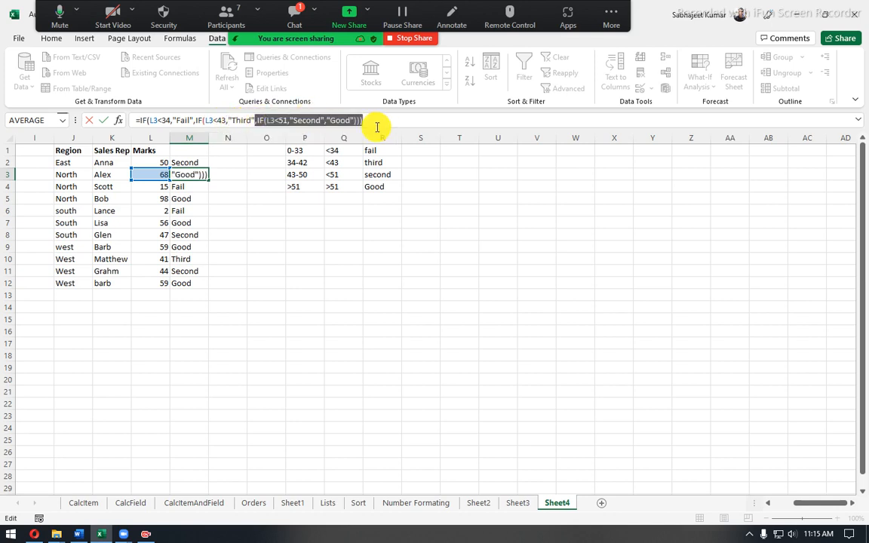
left_click(268, 120)
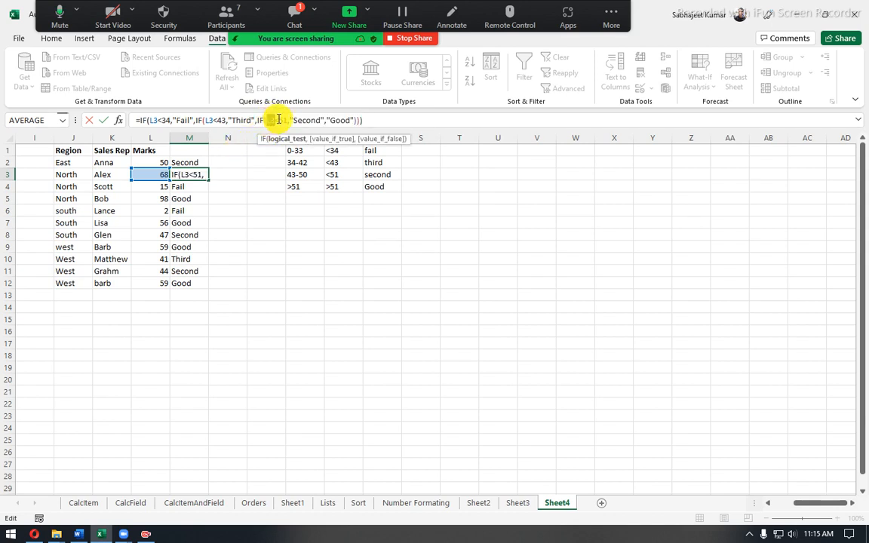
left_click_drag(267, 120, 353, 121)
left_click(331, 118)
left_click_drag(331, 119, 352, 120)
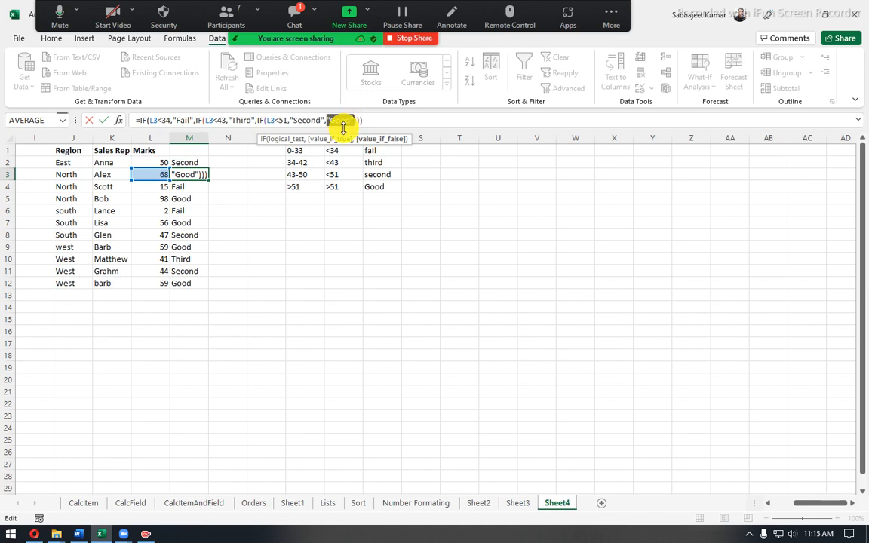
key("Return")
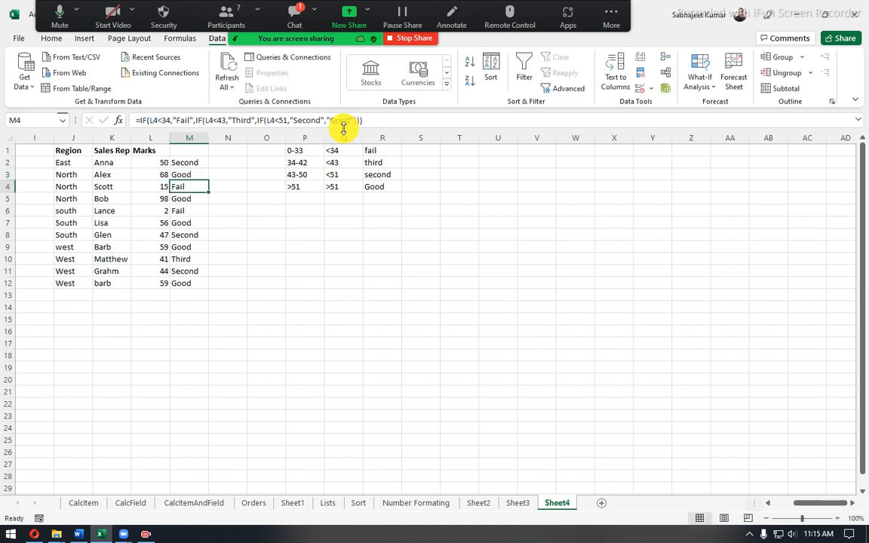
- Set the mark in L3 to 15 and examine the L3<34 test and "Fail" result in M3's formula
left_click(157, 173)
type("15")
key("Return")
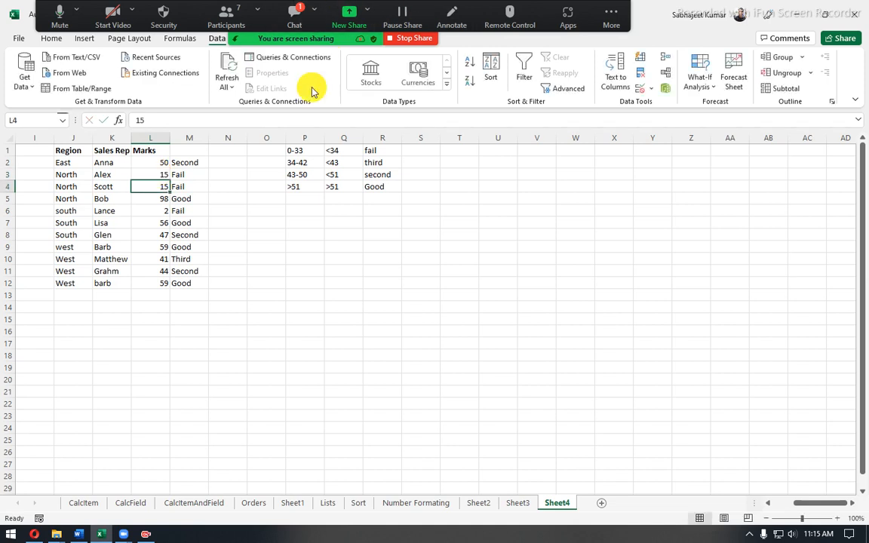
left_click(191, 172)
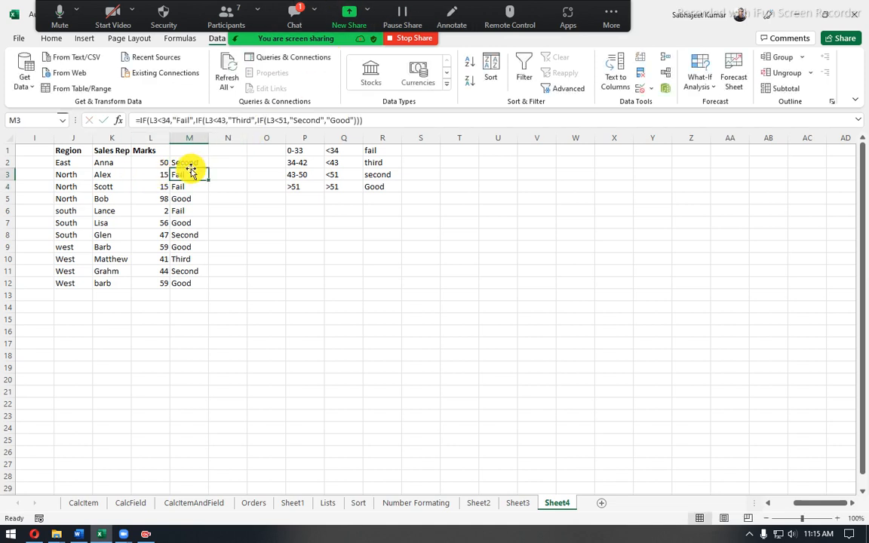
left_click(149, 120)
left_click_drag(149, 120, 172, 114)
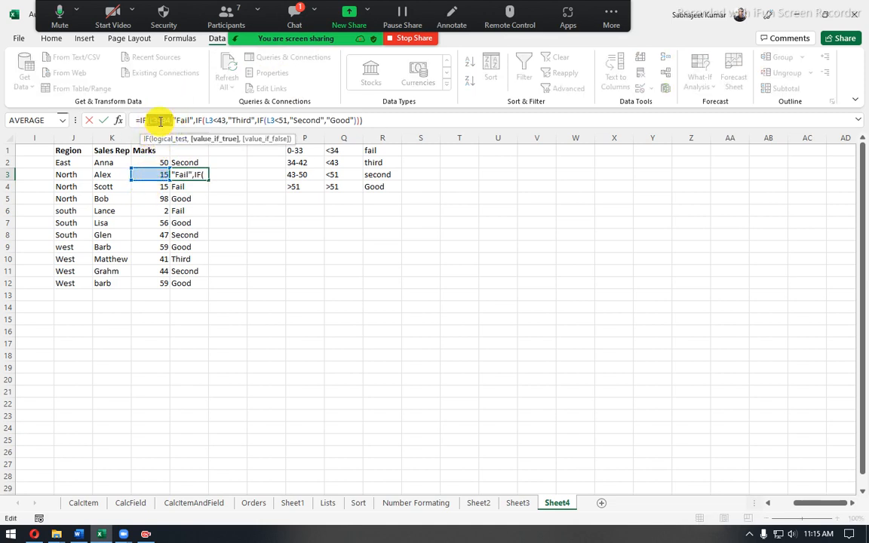
left_click_drag(173, 119, 190, 118)
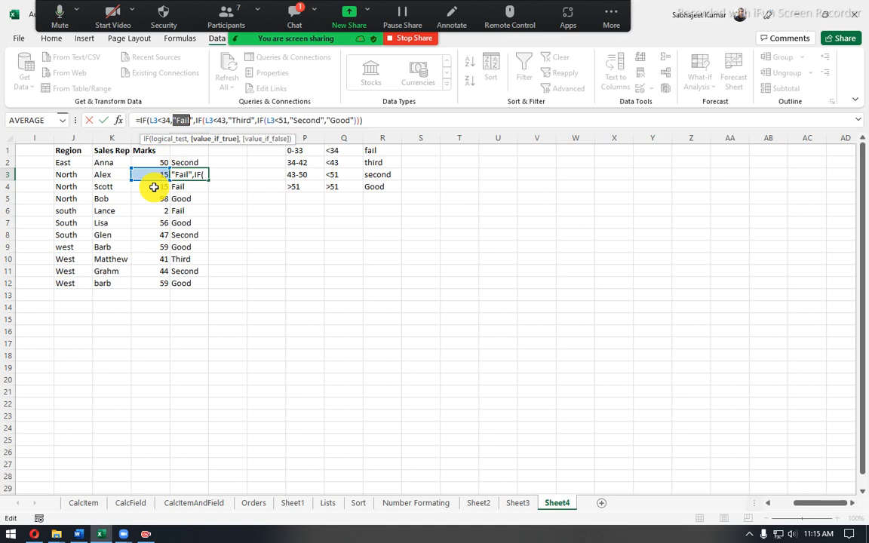
key("Escape")
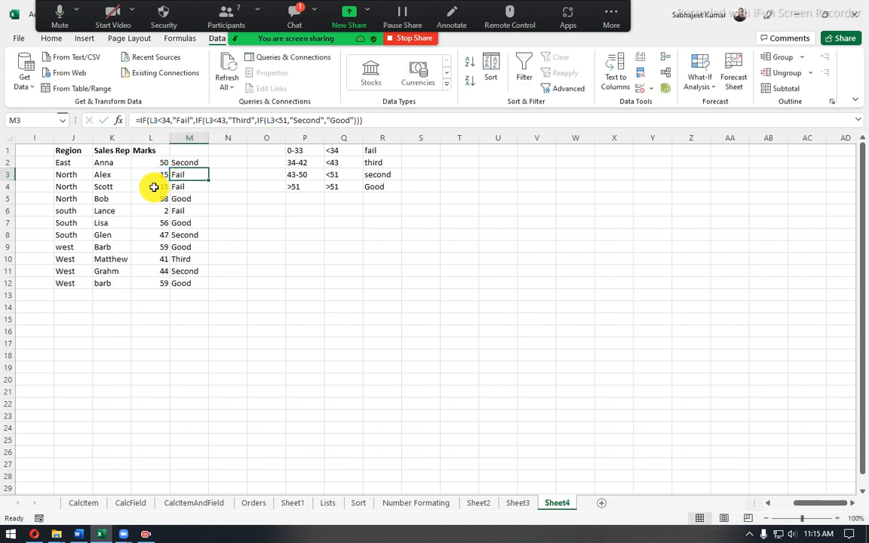
- Review M2's completed formula from the first L2<34 test to the innermost IF
left_click(176, 162)
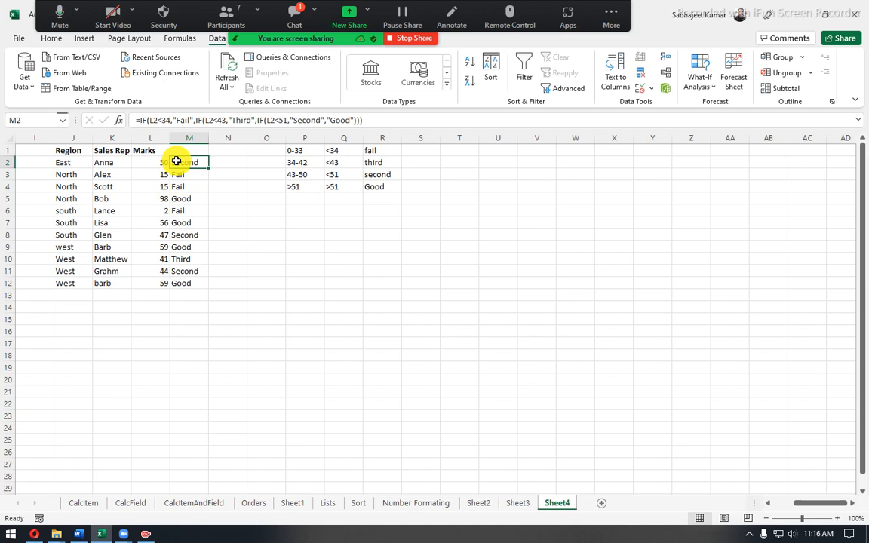
left_click(150, 120)
left_click_drag(150, 121, 352, 123)
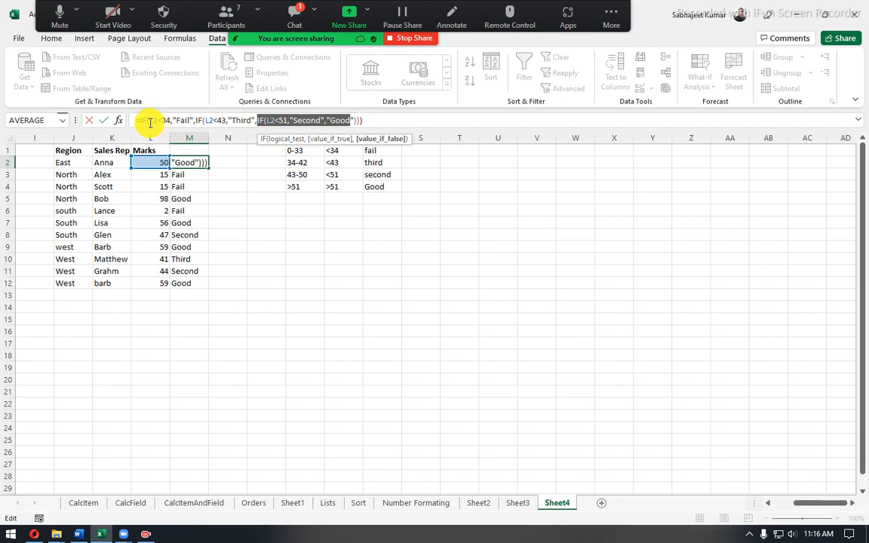
key("ctrl+Return")
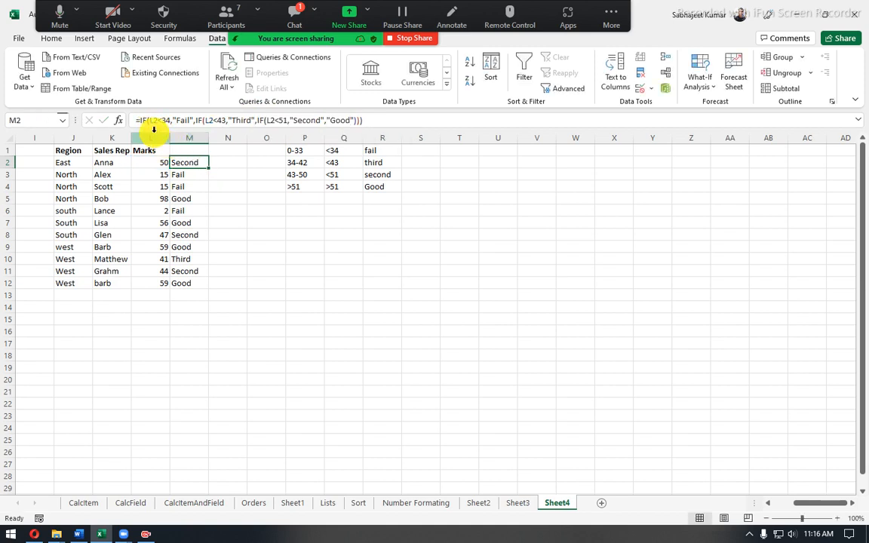
- Copy M2's complete nested IF formula and paste it into a new Notepad document
left_click_drag(139, 120, 400, 128)
key("ctrl+c")
key("Escape")
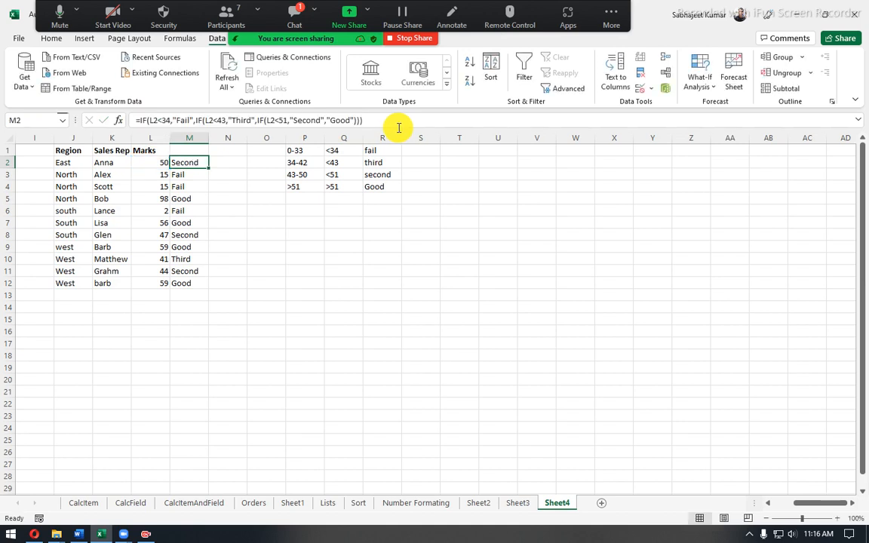
key("super+r")
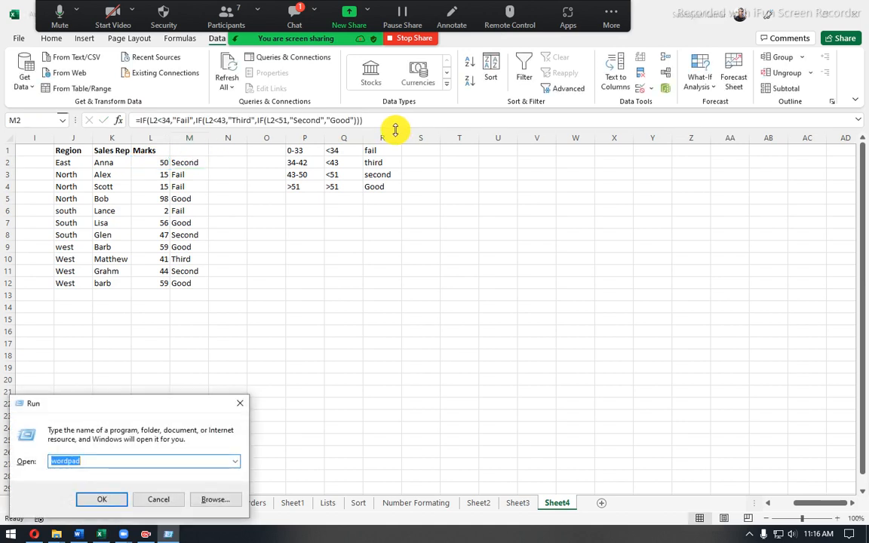
type("mspaint")
key("Return")
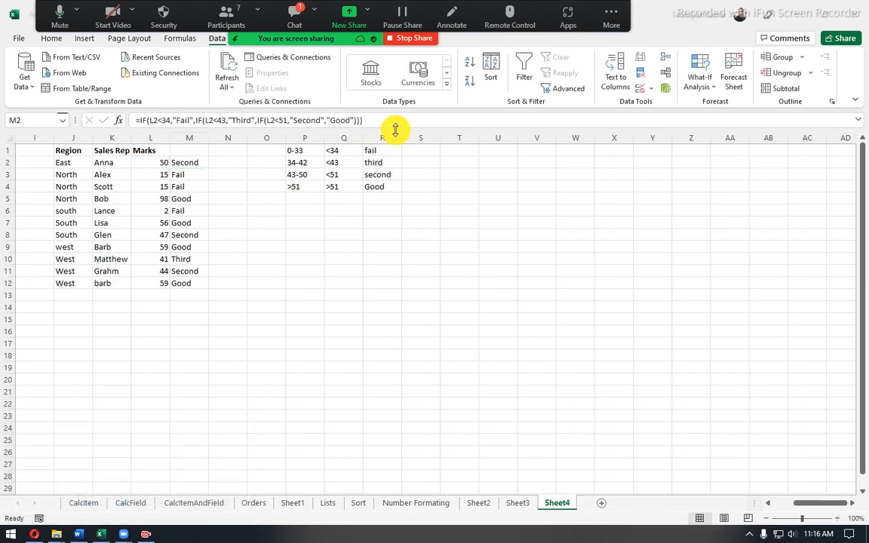
key("ctrl+v")
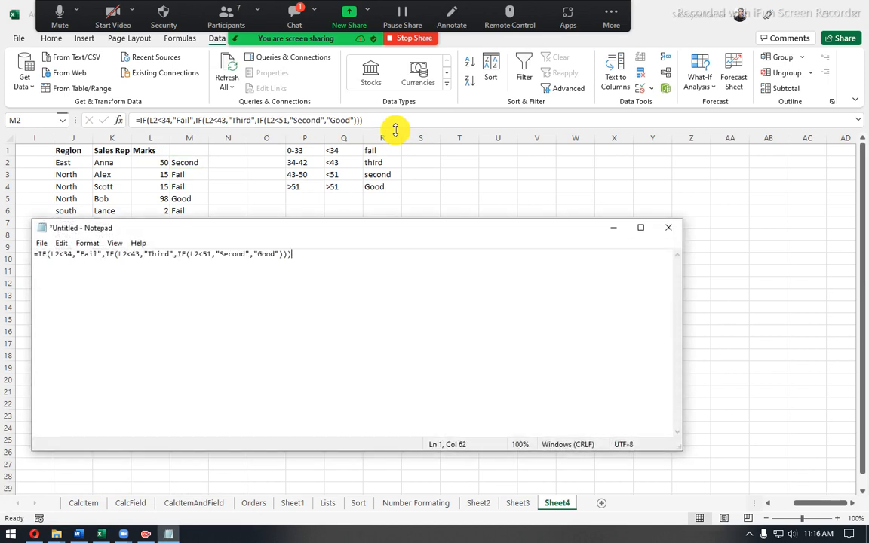
- Enlarge the Notepad text to 160% and shrink the window so it clears the marks table
scroll(233, 351, "up", 6)
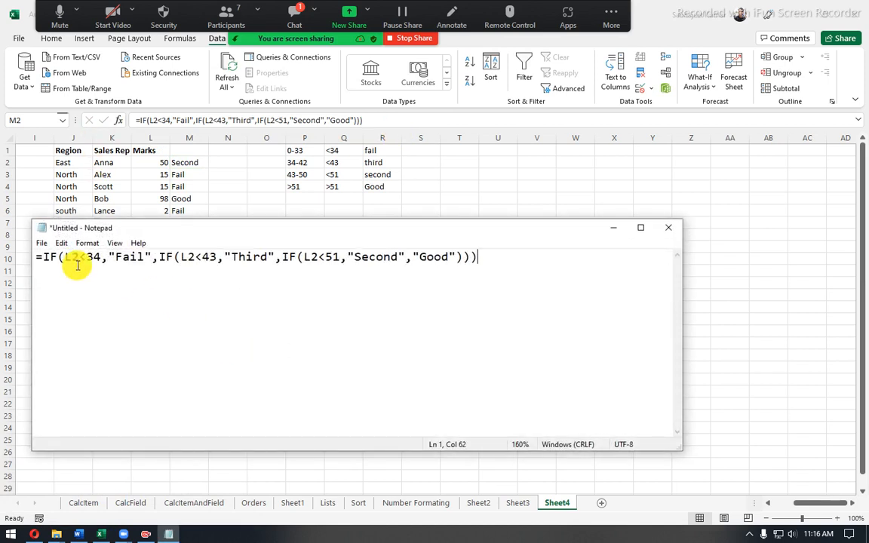
left_click_drag(33, 221, 187, 307)
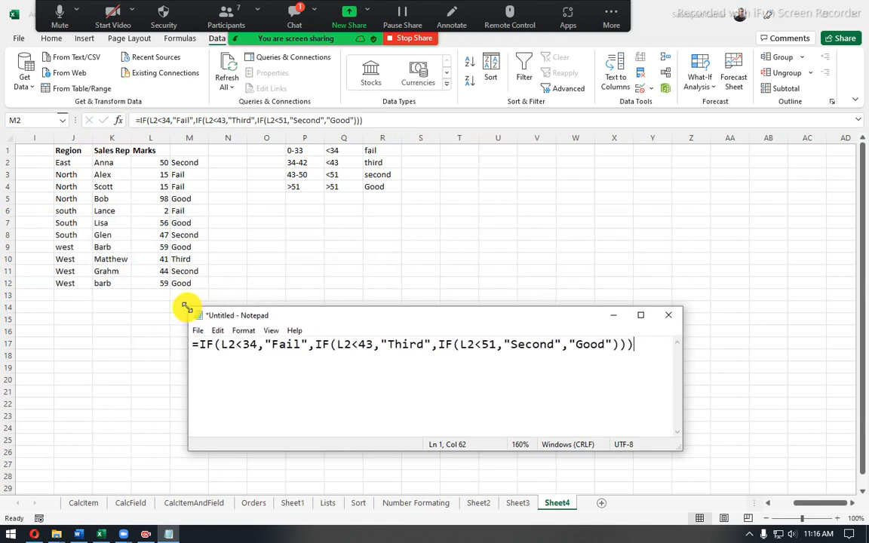
- Copy M2's nested IF formula text without its equals sign and paste it as text into N2
left_click(221, 172)
left_click(172, 164)
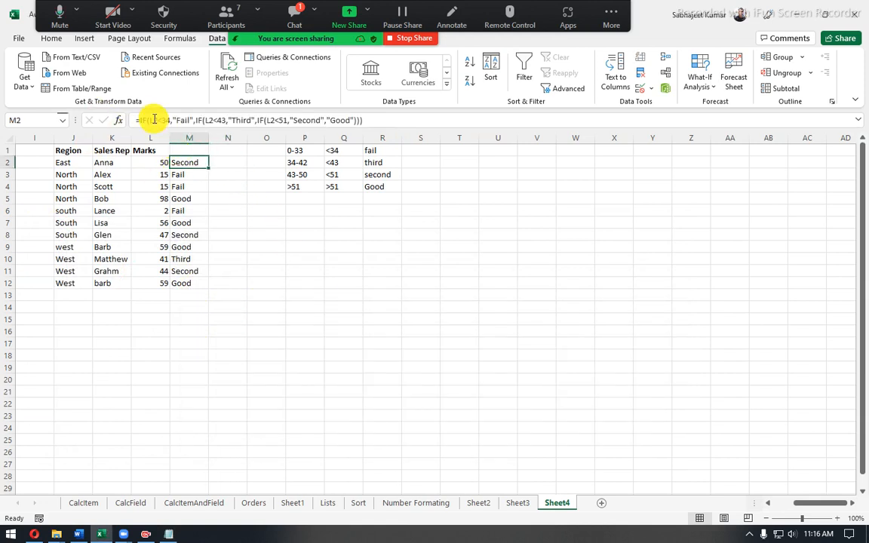
left_click_drag(140, 120, 470, 136)
key("ctrl+c")
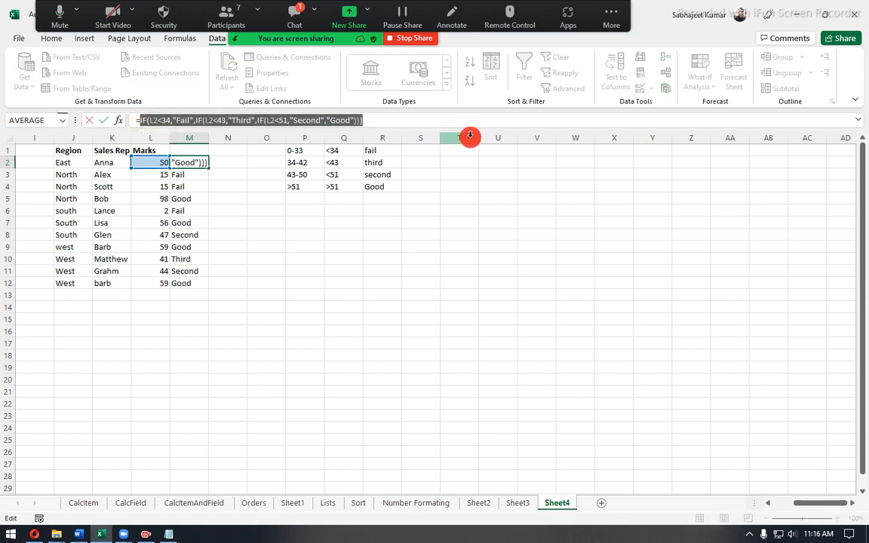
key("Escape")
left_click(222, 163)
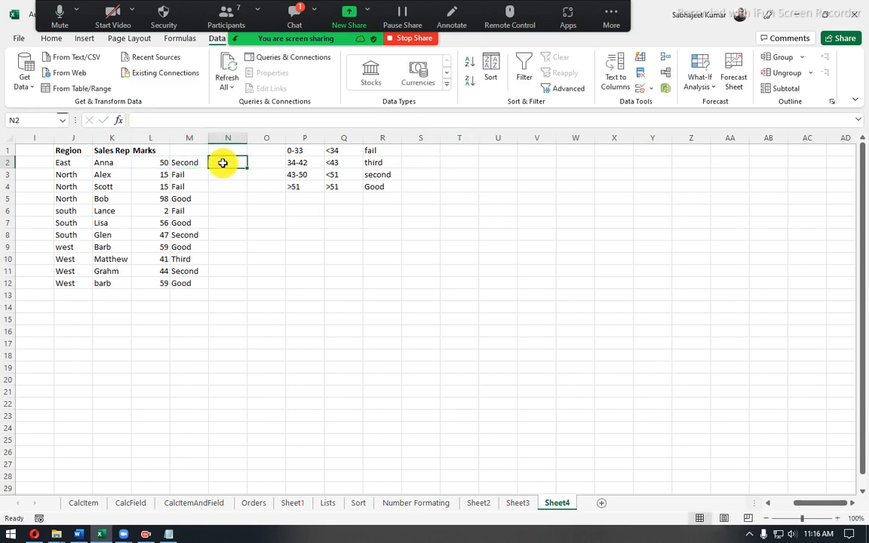
key("ctrl+v")
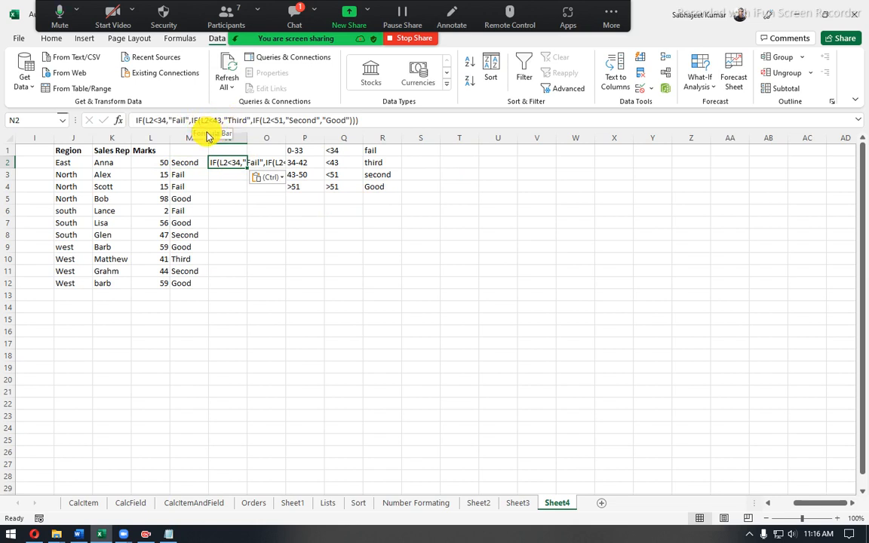
- In N2's pasted text, change the second IF's test to L2>51 and insert "Good as its true result
key("F2")
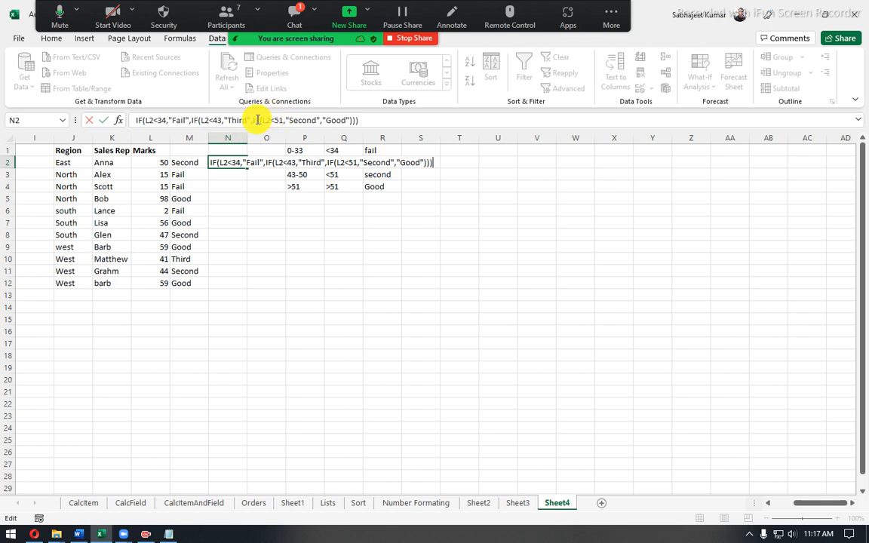
double_click(219, 121)
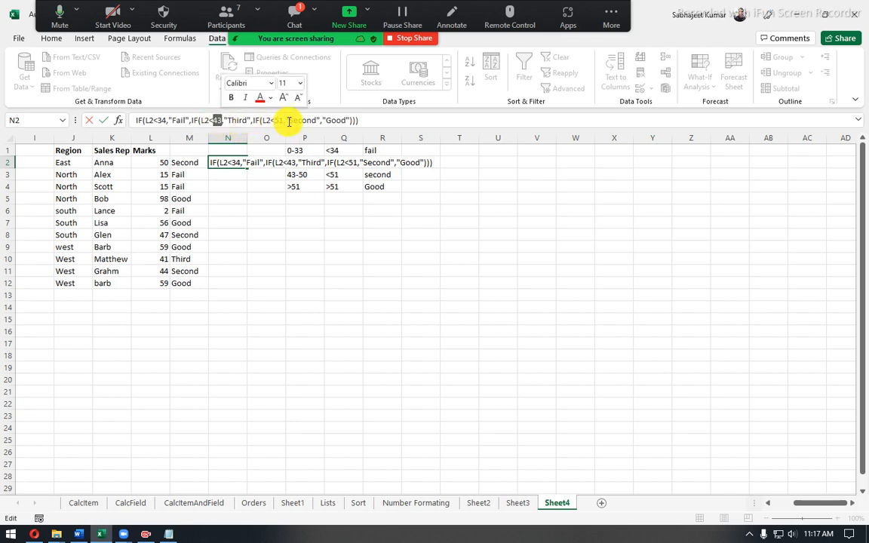
type("5")
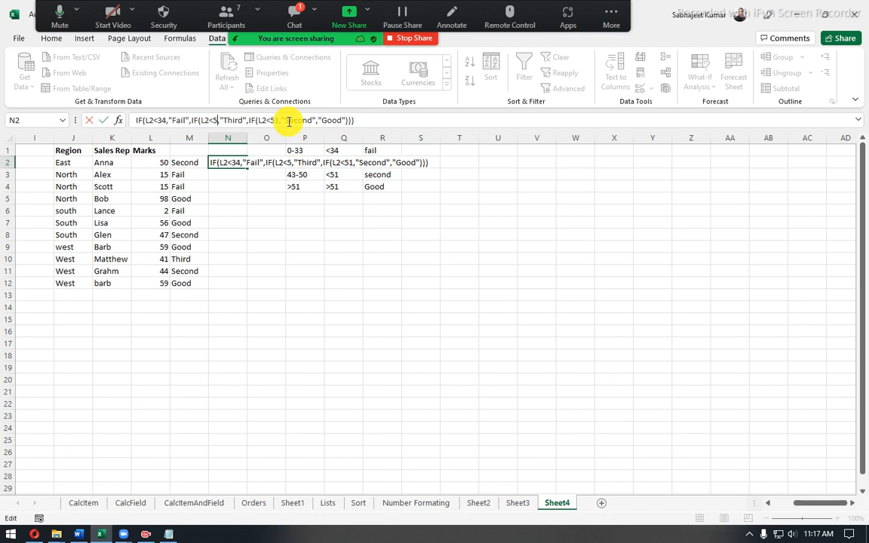
key("BackSpace")
key("BackSpace")
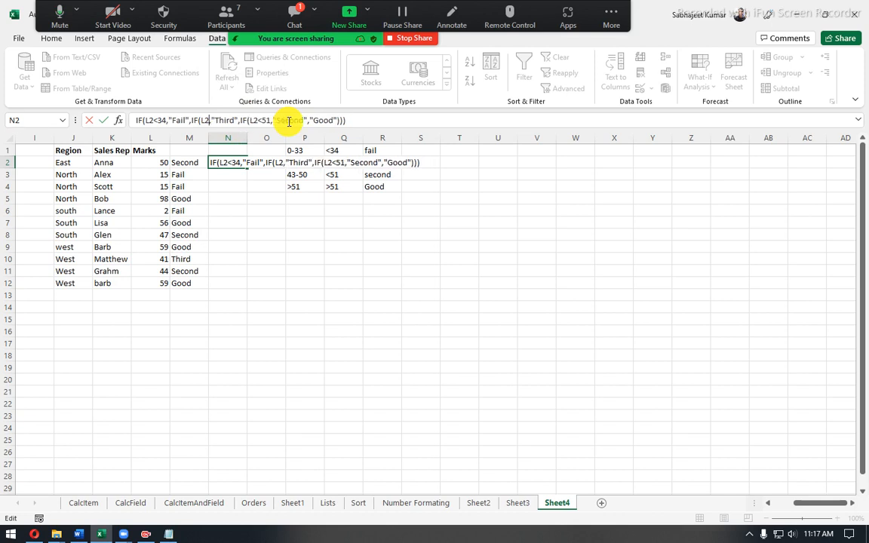
type(">51")
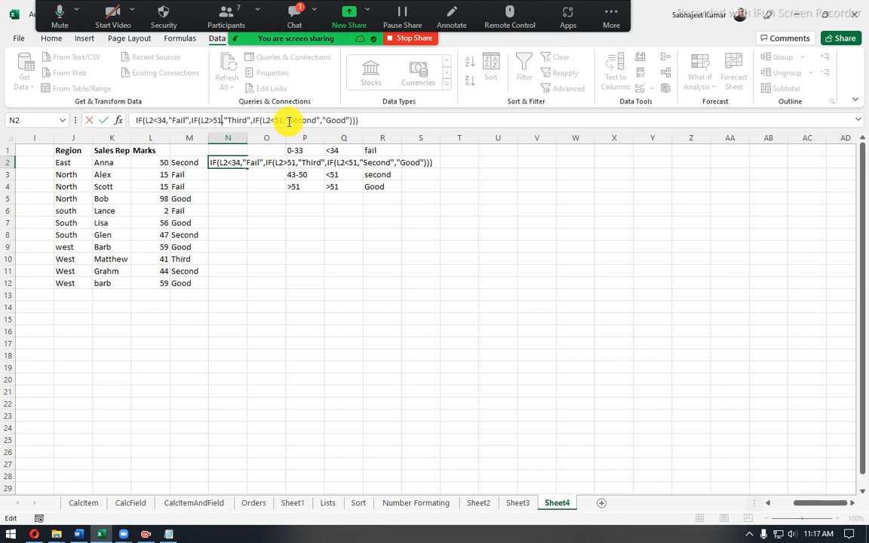
type(",")
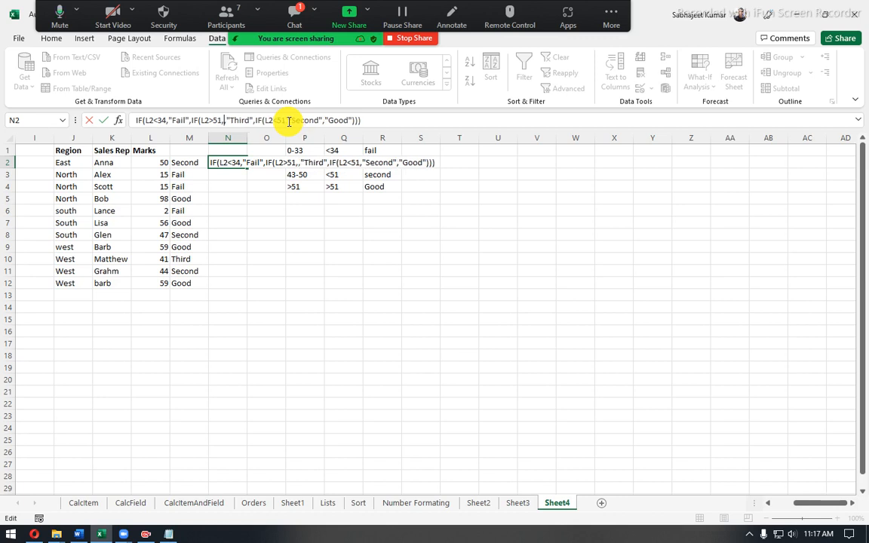
type("\"G")
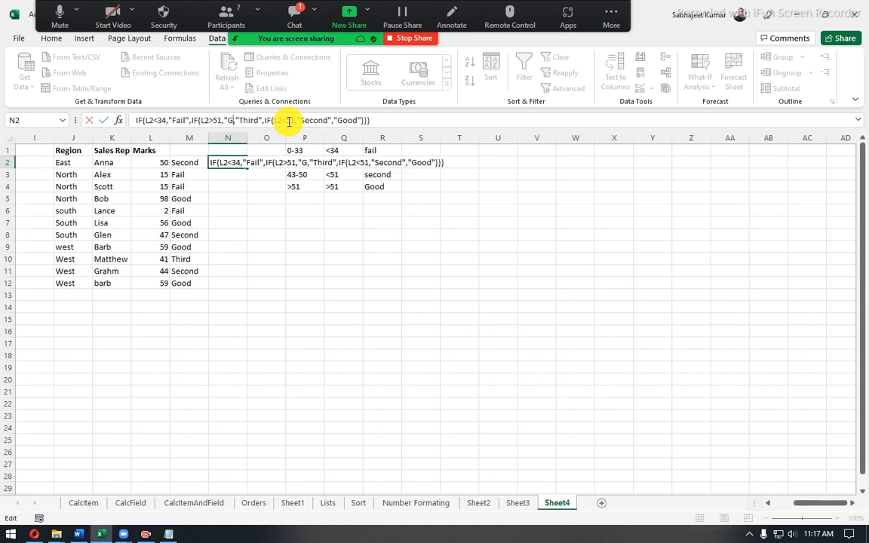
type("ood")
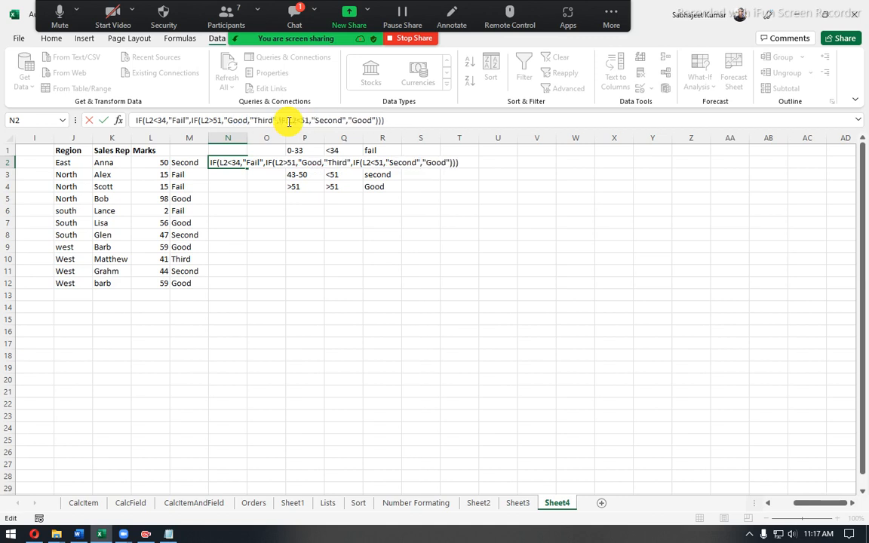
- Remove the leftover "Third" result from the second IF in N2, keeping the innermost IF directly after Good
key("shift+Right")
key("shift+Right")
key("shift+Right")
key("shift+Right")
key("shift+Right")
key("shift+Right")
key("shift+Right")
key("shift+Right")
key("Delete")
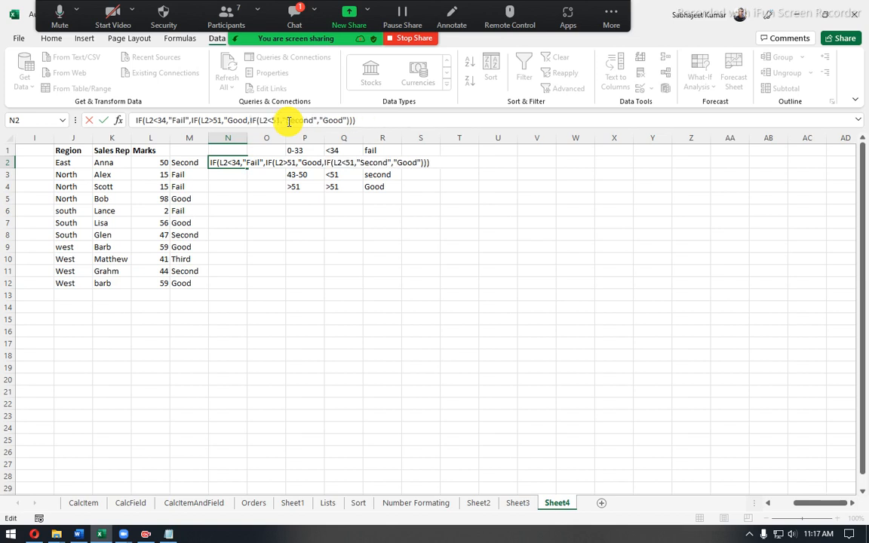
- Replace the innermost IF's fallback result Good with Third in N2 and commit the entry
double_click(334, 121)
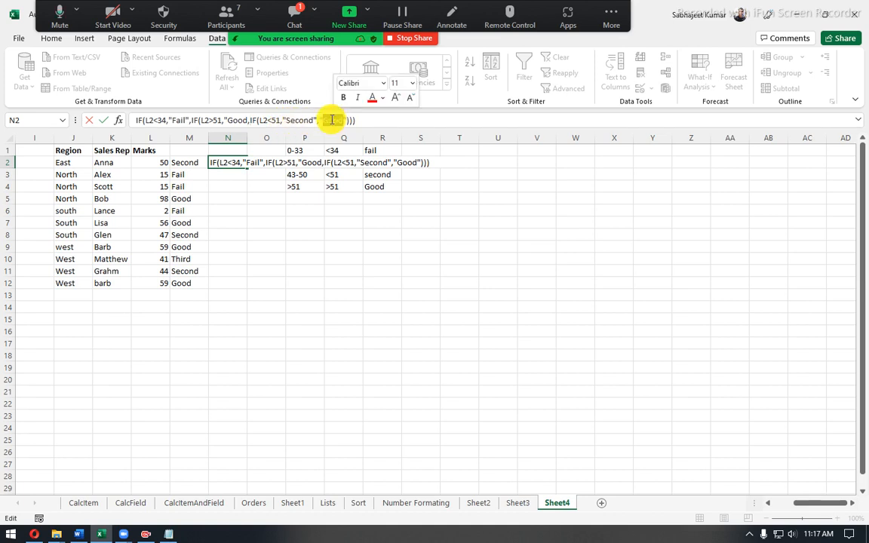
type("T")
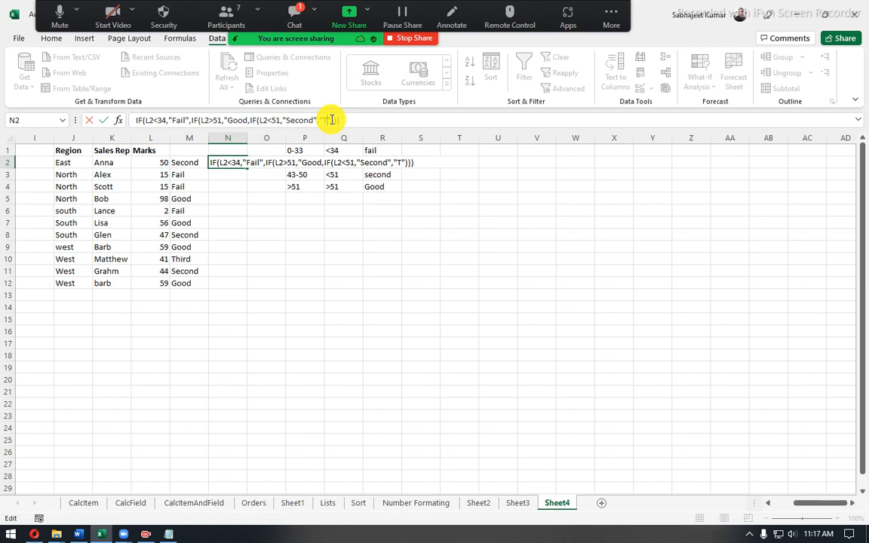
type("hird")
key("Return")
key("Up")
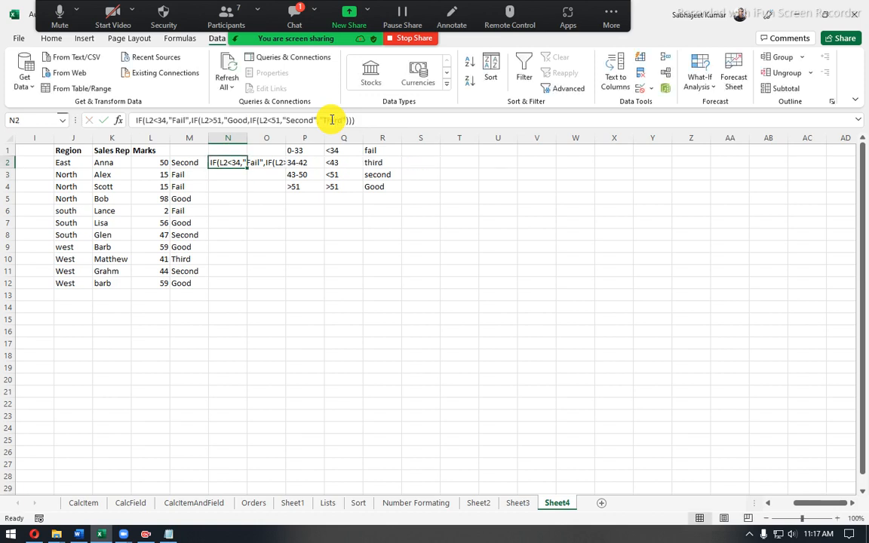
- Turn N2's text into a working formula by adding the leading equals sign and the missing closing quote after Good
left_click(138, 119)
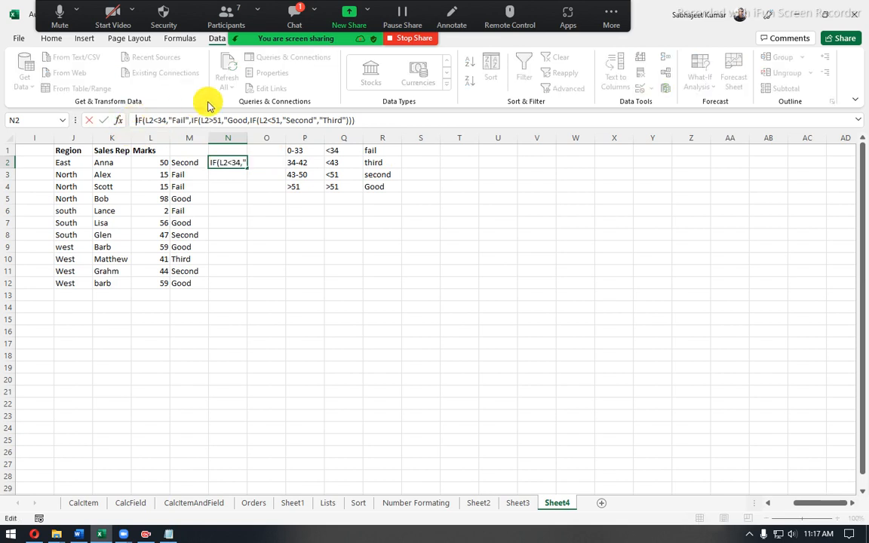
type("=")
key("Return")
key("Return")
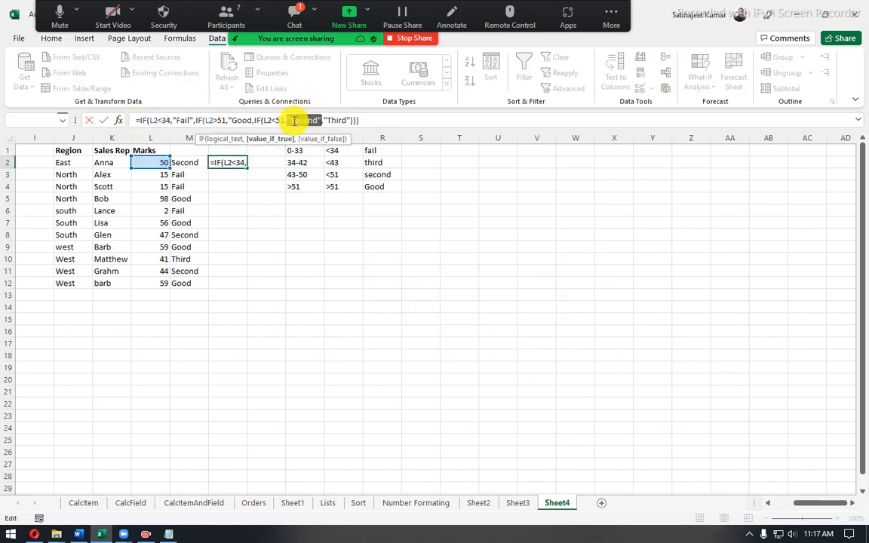
left_click(270, 120)
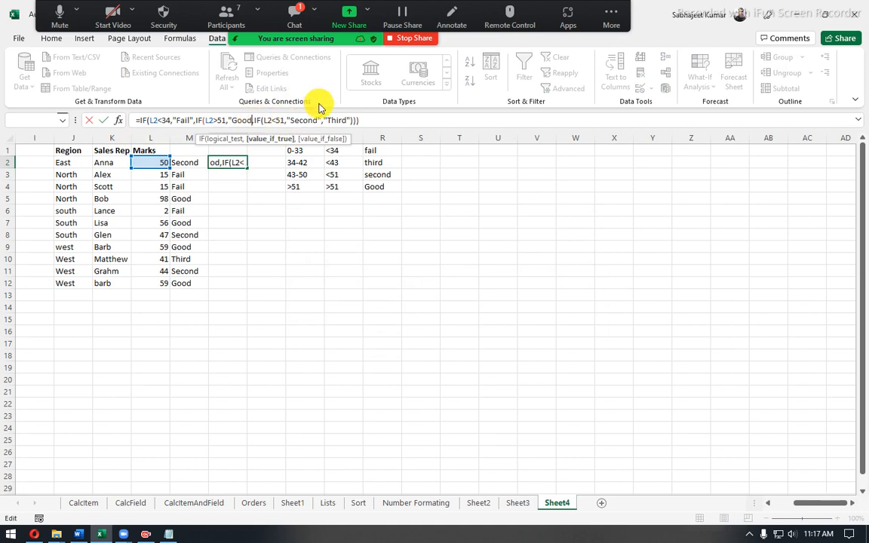
type("\"")
key("Return")
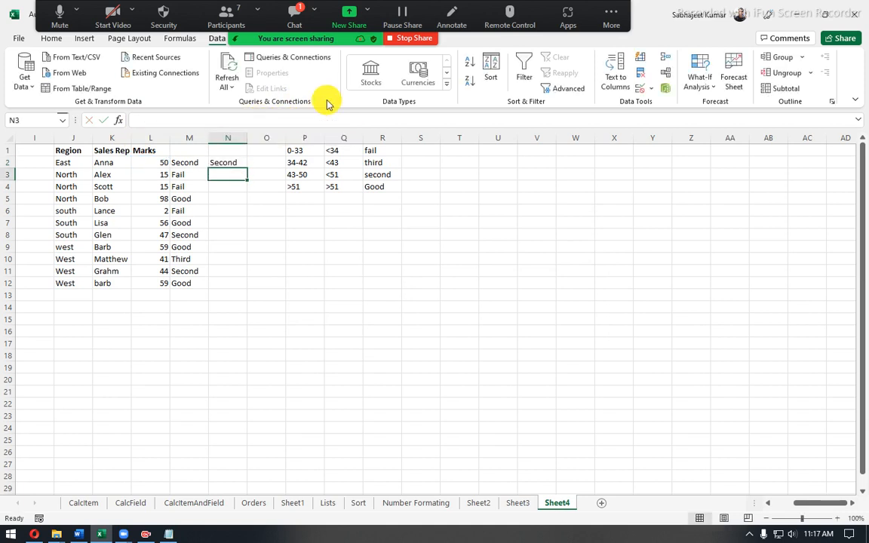
- Fill N2's formula down to N12 and examine the L2>51,"Good" part of N2's formula
key("Up")
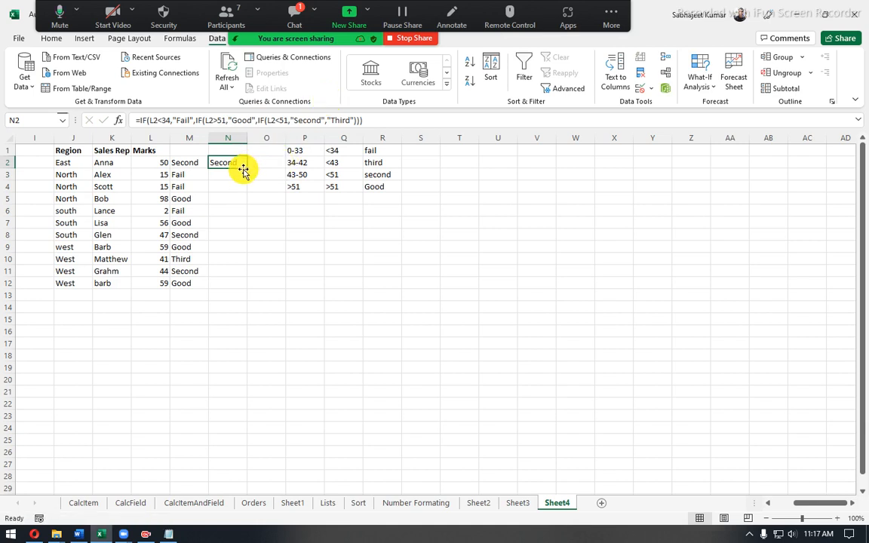
left_click_drag(246, 169, 246, 283)
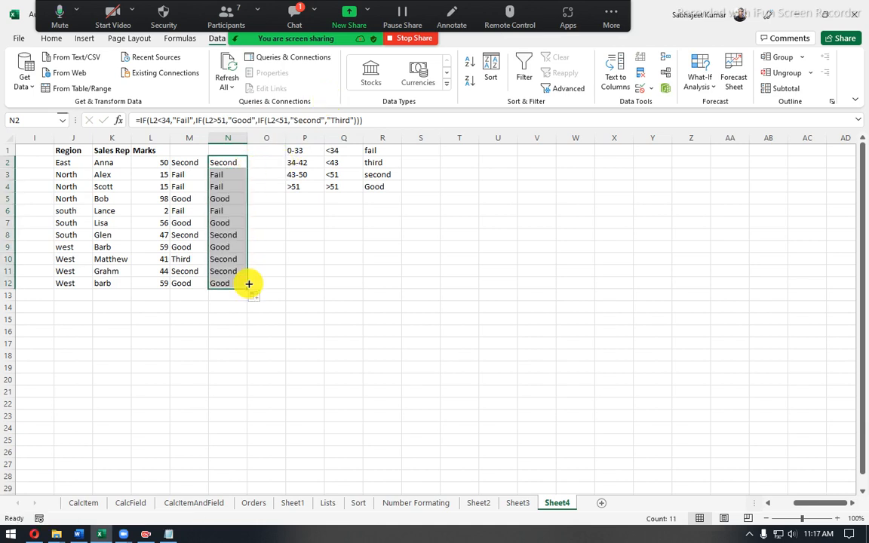
left_click(229, 163)
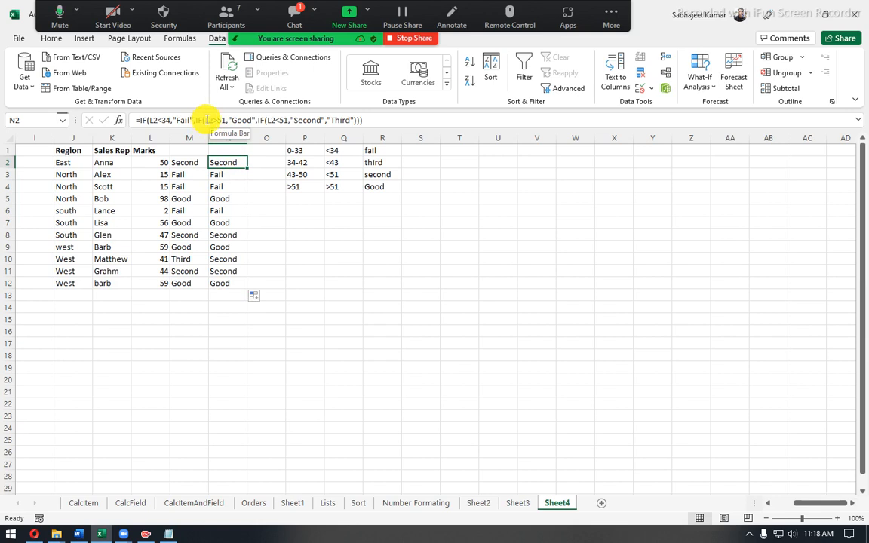
left_click_drag(207, 120, 254, 123)
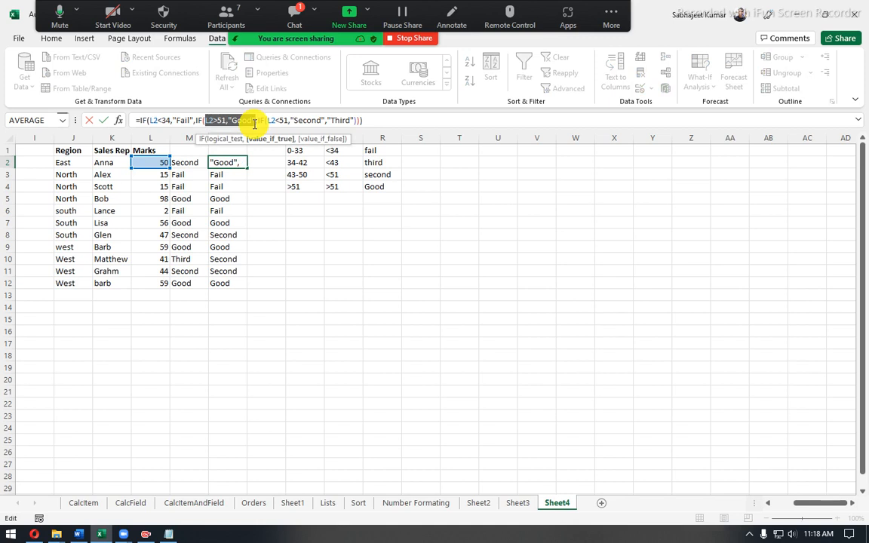
key("Escape")
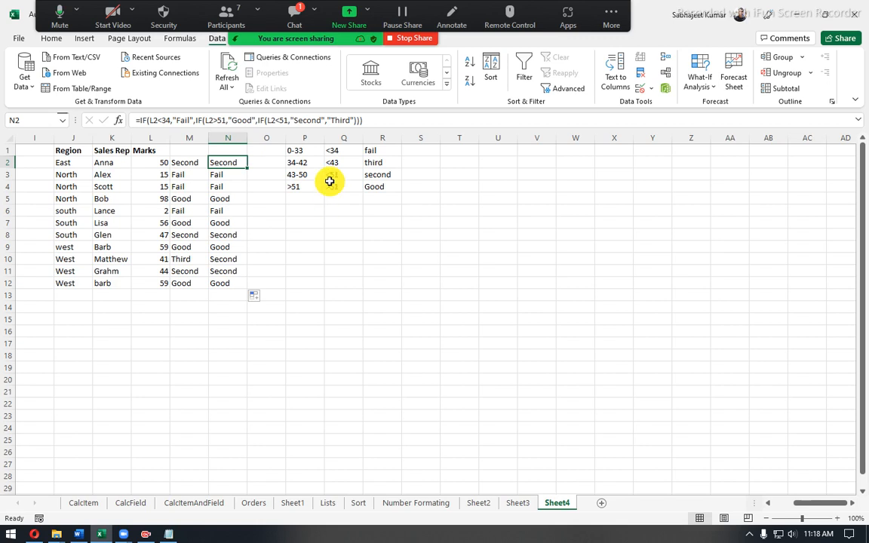
- Open the Zoom meeting chat to read the participants' replies, and stop sharing the screen
left_click(300, 25)
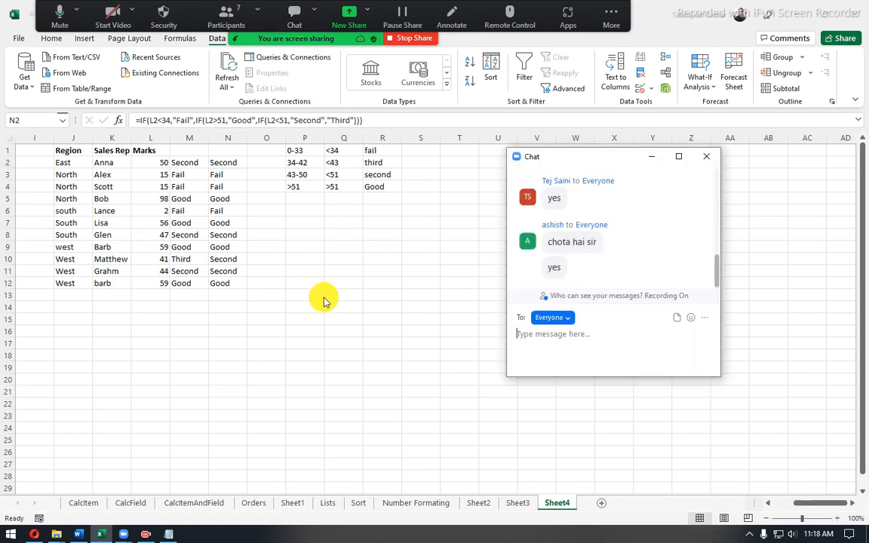
left_click(313, 224)
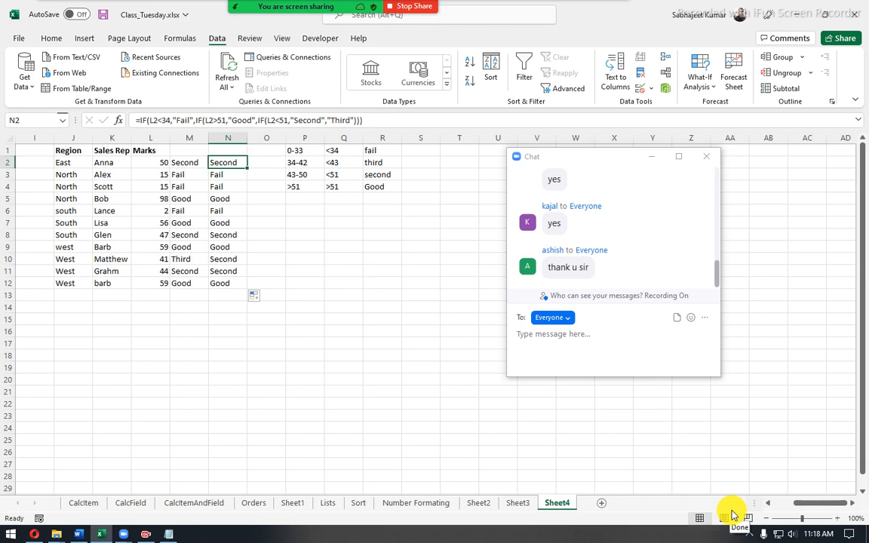
mouse_move(398, 33)
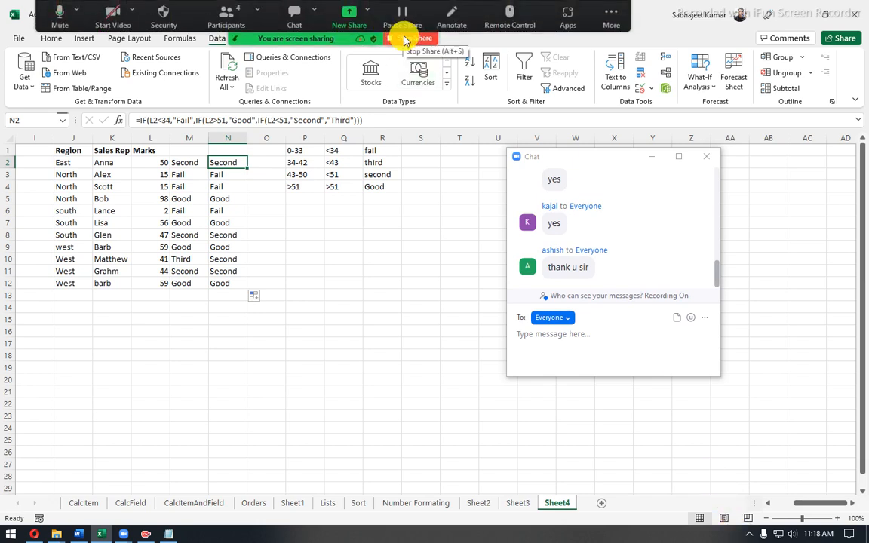
left_click(403, 37)
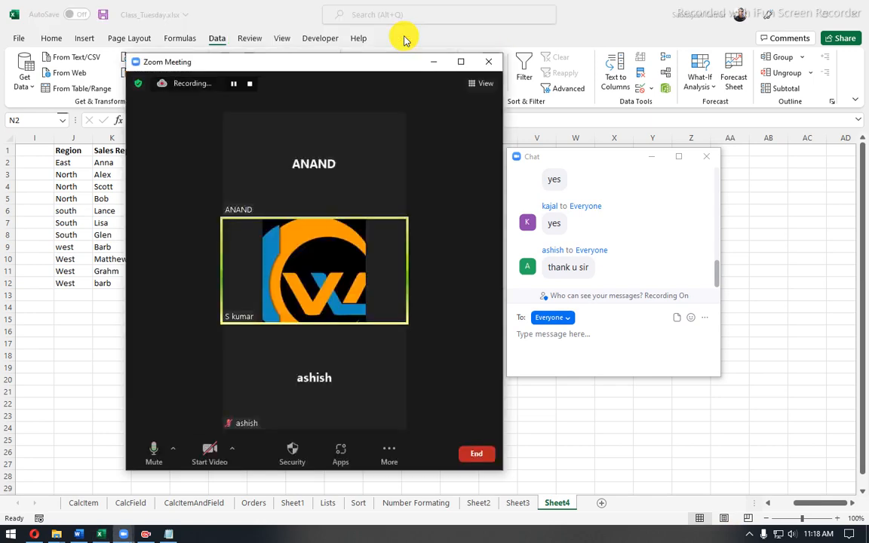